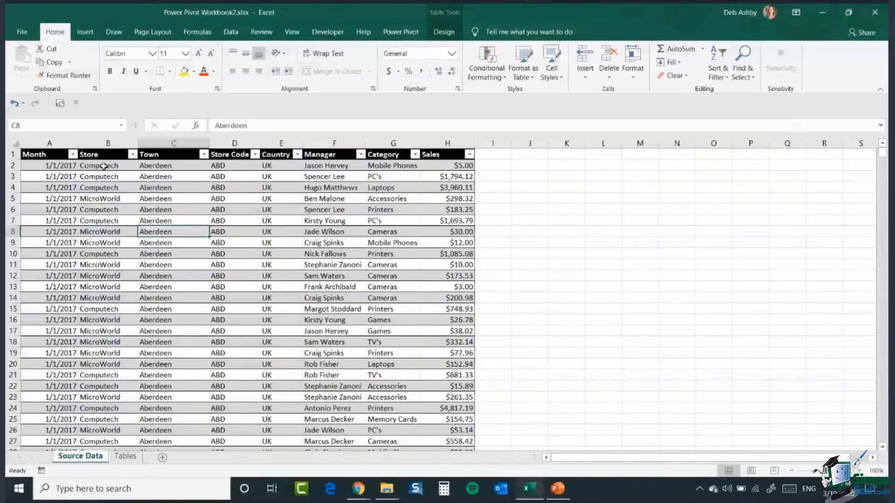
# Step: Browse the sales data table, jumping to its last row and back to the header
pyautogui.click(99, 199)
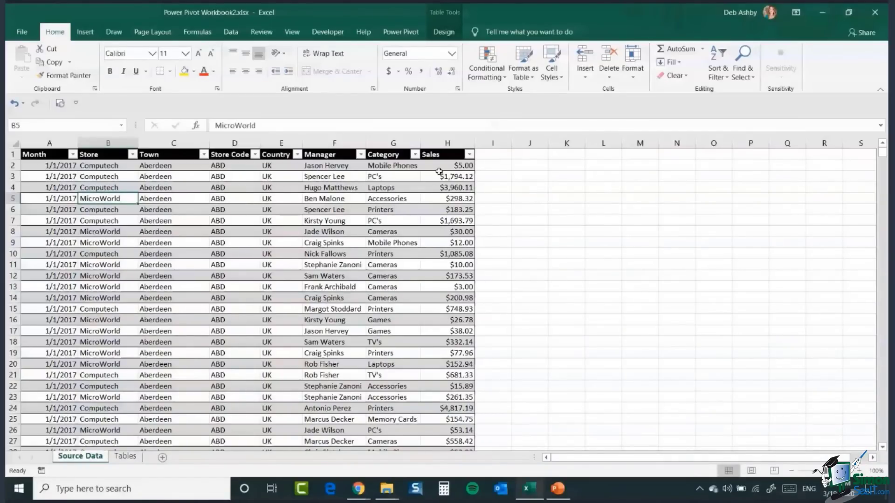
pyautogui.click(106, 256)
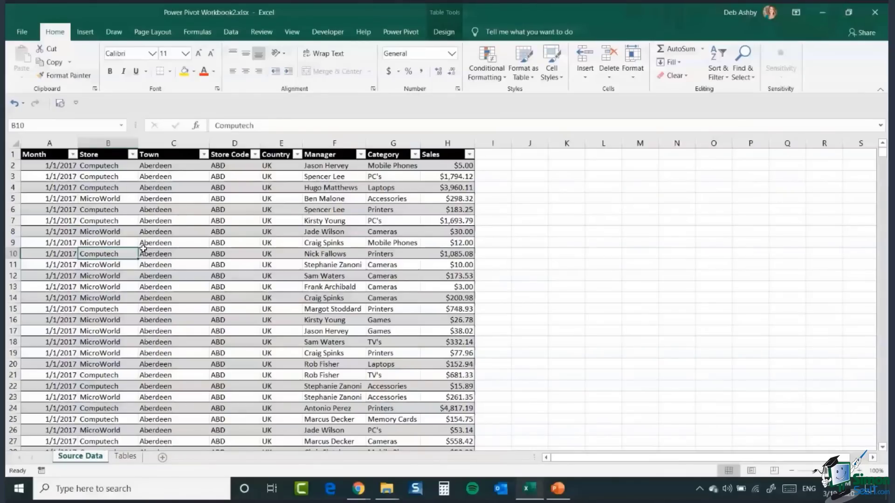
pyautogui.hotkey('ctrl', 'Down')
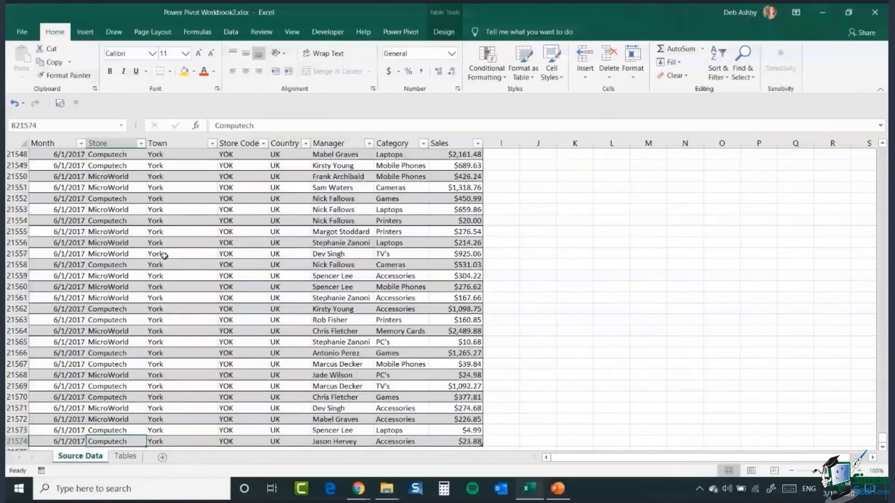
pyautogui.scroll(-2, 164, 256)
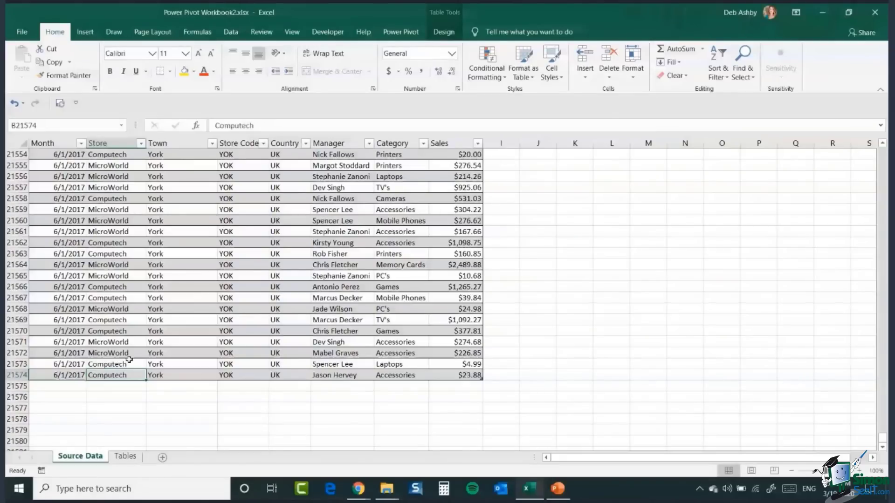
pyautogui.hotkey('ctrl', 'Up')
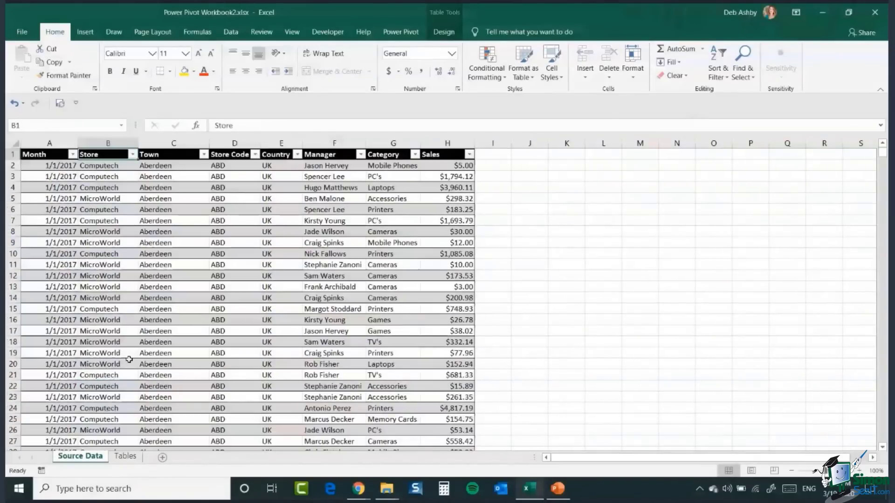
pyautogui.click(103, 188)
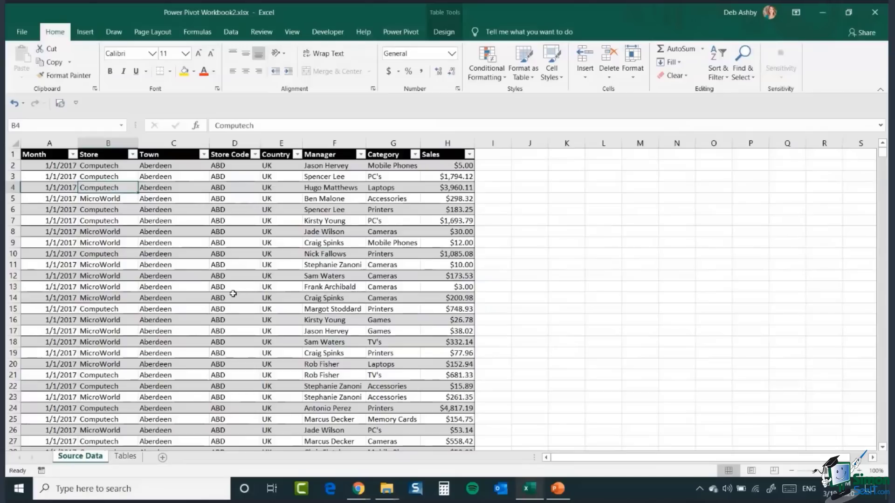
# Step: Examine sample Manager and Category entries in the first rows of the table
pyautogui.moveTo(326, 166); pyautogui.dragTo(319, 338)
pyautogui.moveTo(387, 166); pyautogui.dragTo(379, 313)
pyautogui.moveTo(316, 167); pyautogui.dragTo(391, 343)
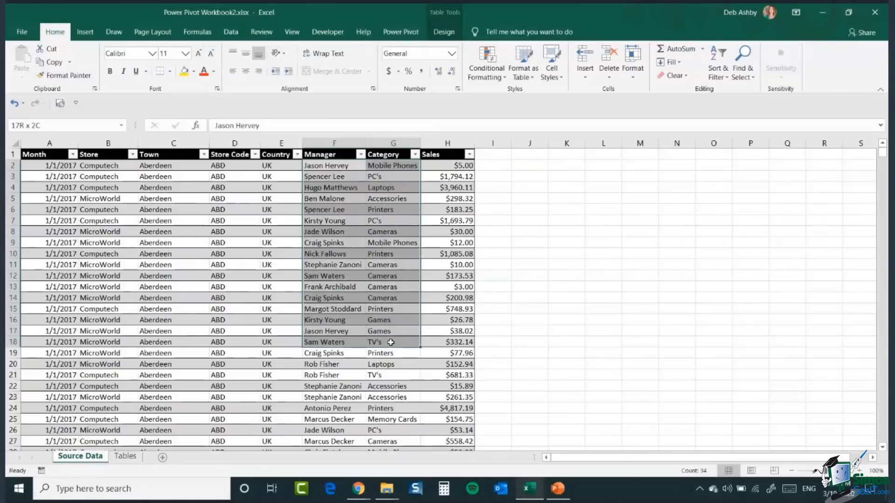
pyautogui.click(321, 199)
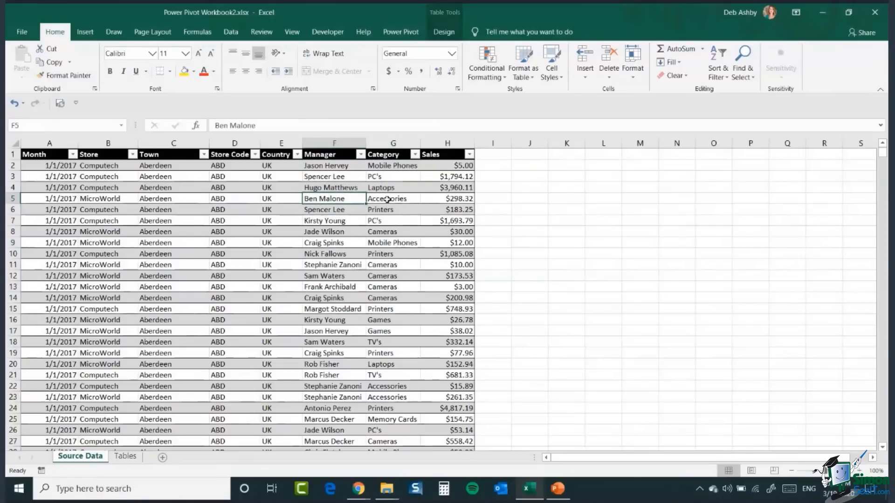
pyautogui.click(387, 199)
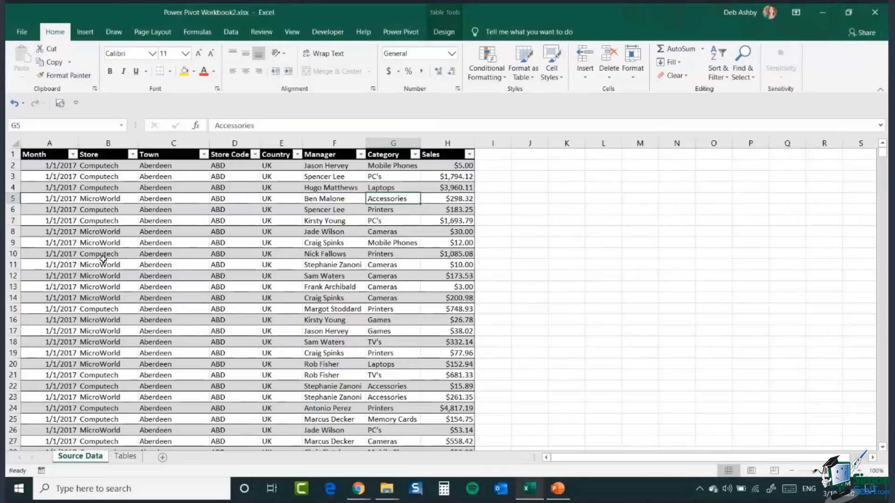
# Step: Review the data tools and the formats of the Month and Sales columns
pyautogui.click(231, 33)
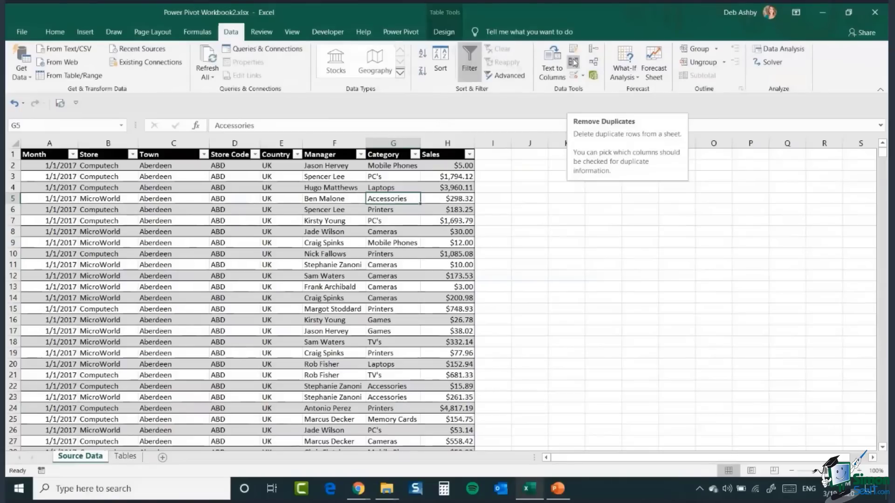
pyautogui.click(117, 251)
pyautogui.click(232, 243)
pyautogui.click(240, 210)
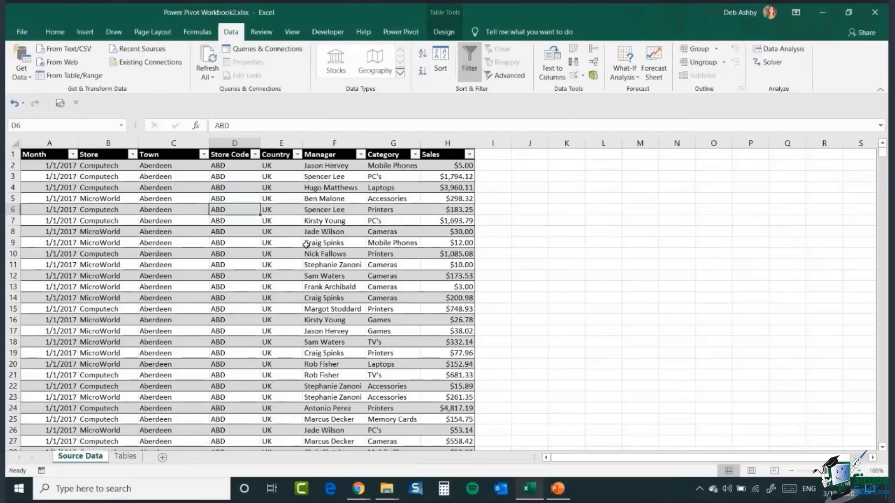
pyautogui.click(44, 142)
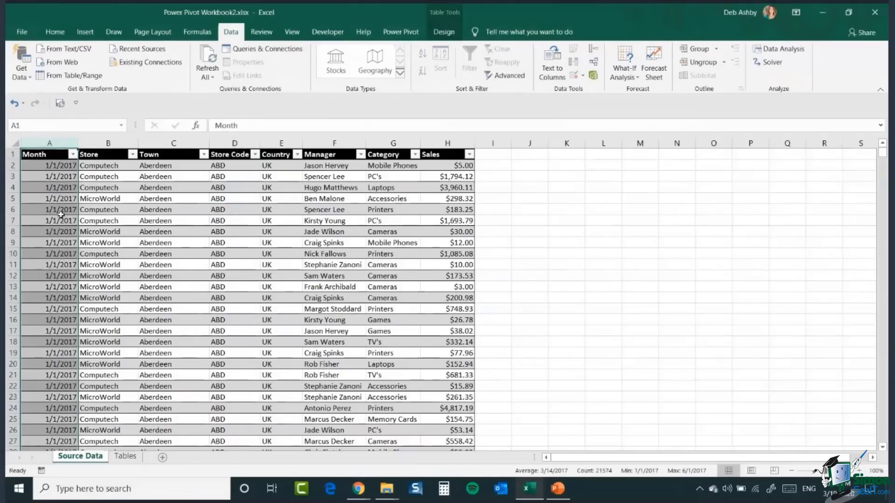
pyautogui.click(59, 33)
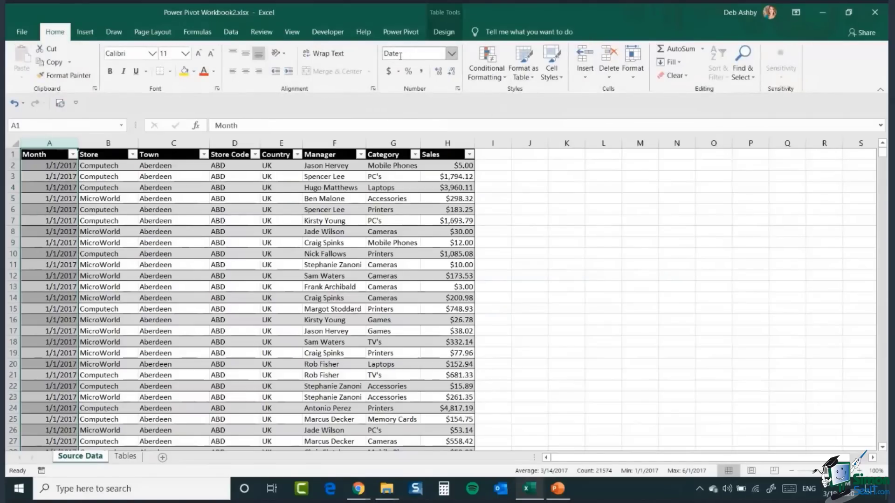
pyautogui.click(430, 338)
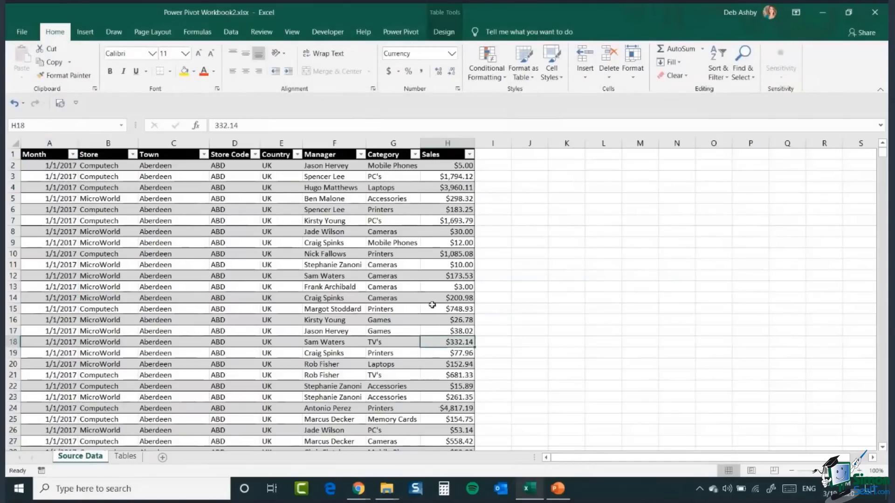
pyautogui.click(433, 143)
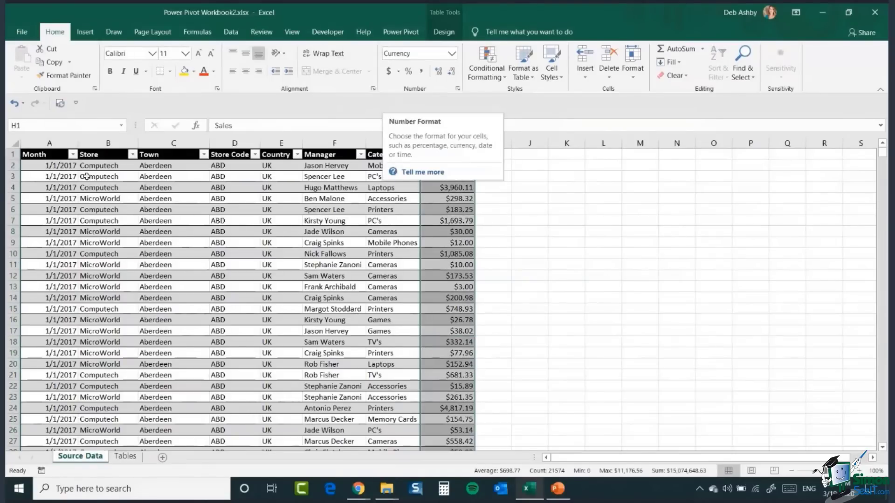
pyautogui.click(172, 245)
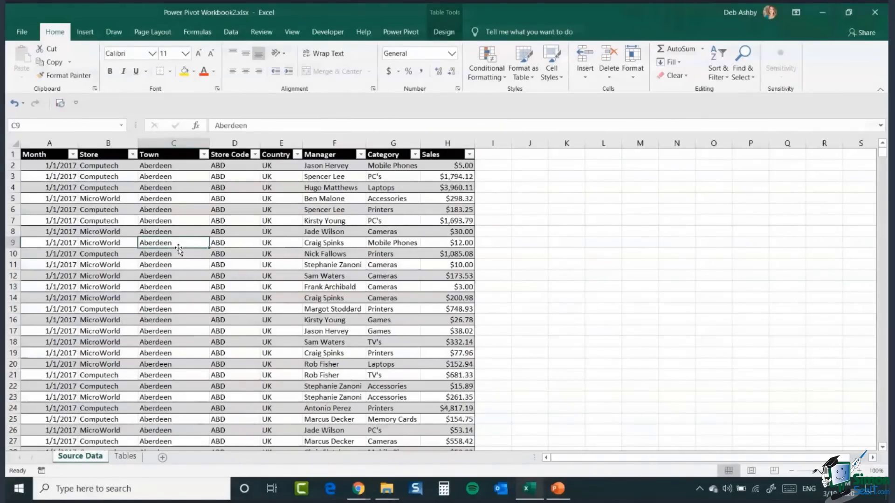
pyautogui.click(182, 212)
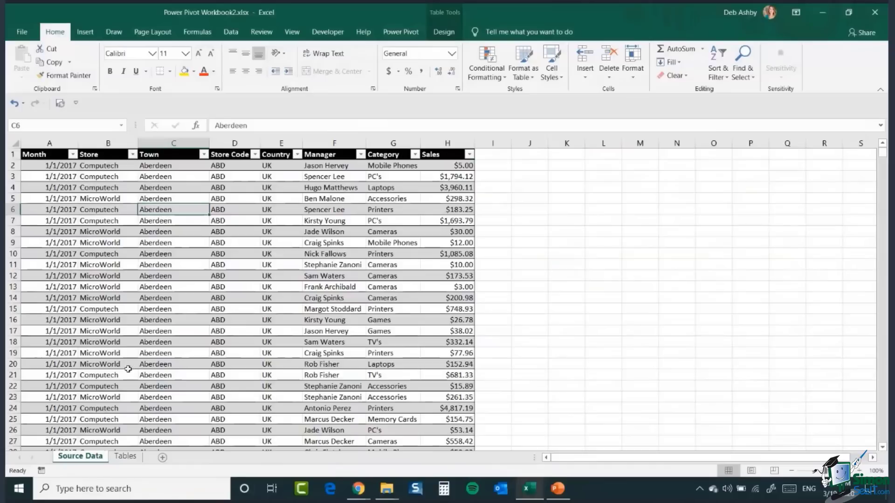
pyautogui.click(173, 221)
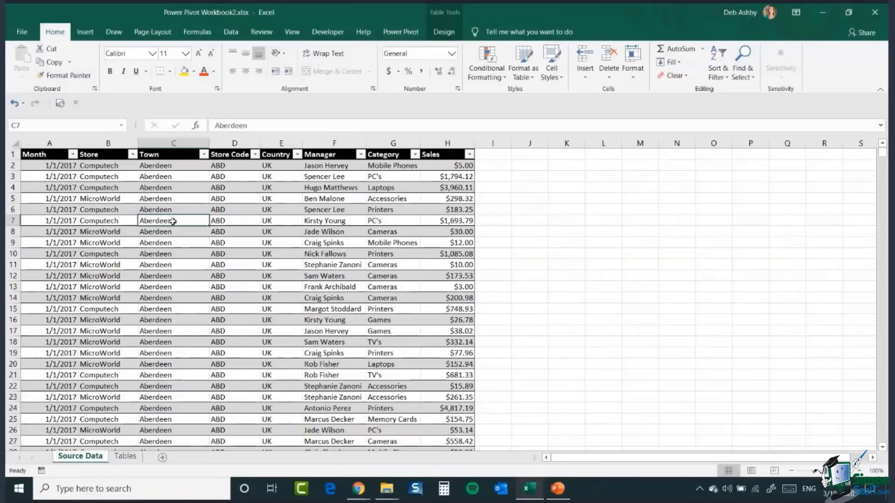
# Step: Inspect the filter options of the Month and Store columns
pyautogui.click(72, 154)
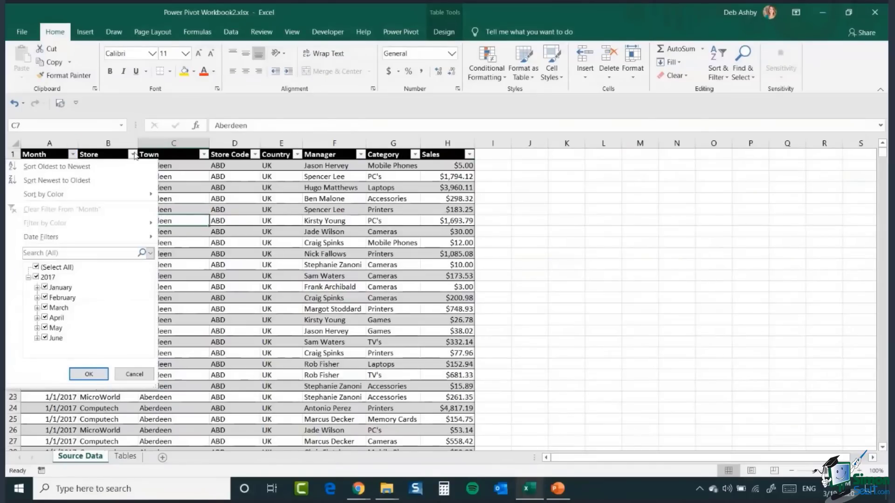
pyautogui.click(134, 155)
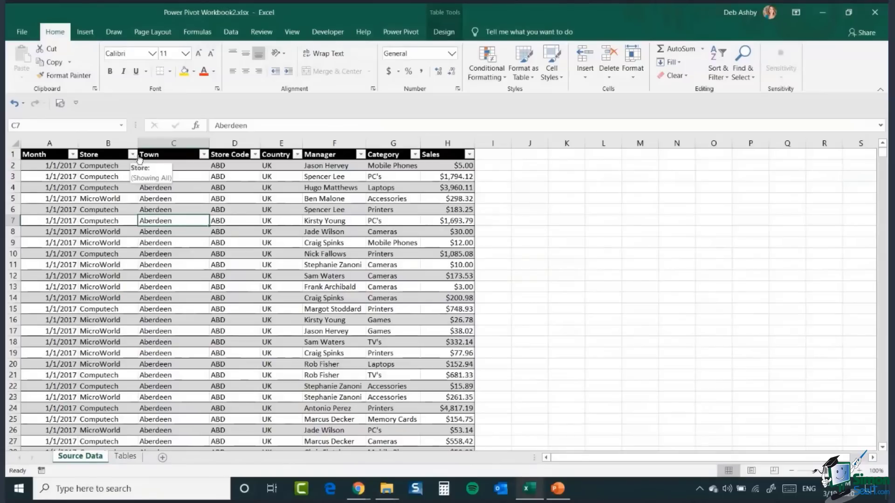
pyautogui.click(235, 242)
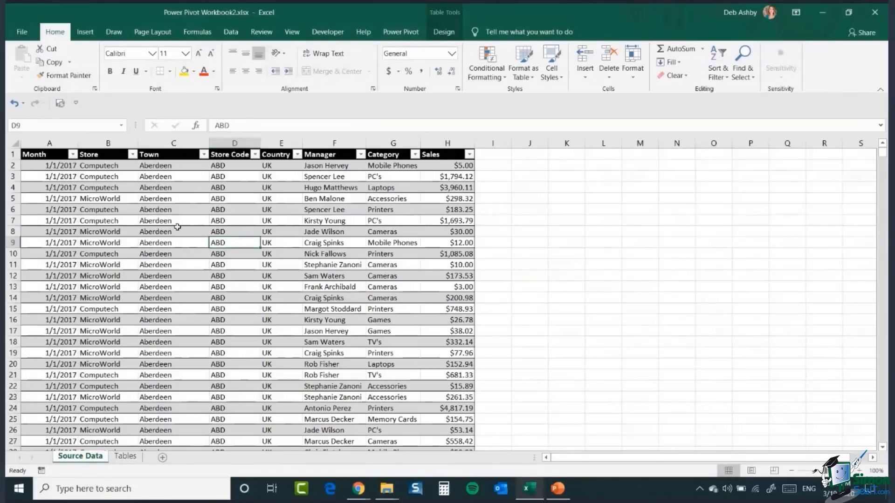
pyautogui.click(174, 231)
pyautogui.click(181, 254)
pyautogui.click(185, 274)
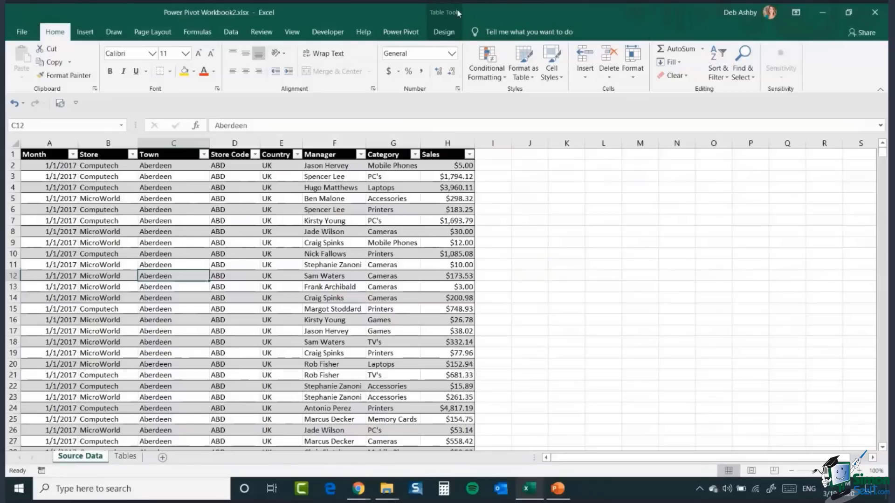
# Step: Check the table's name in the table design options
pyautogui.click(442, 32)
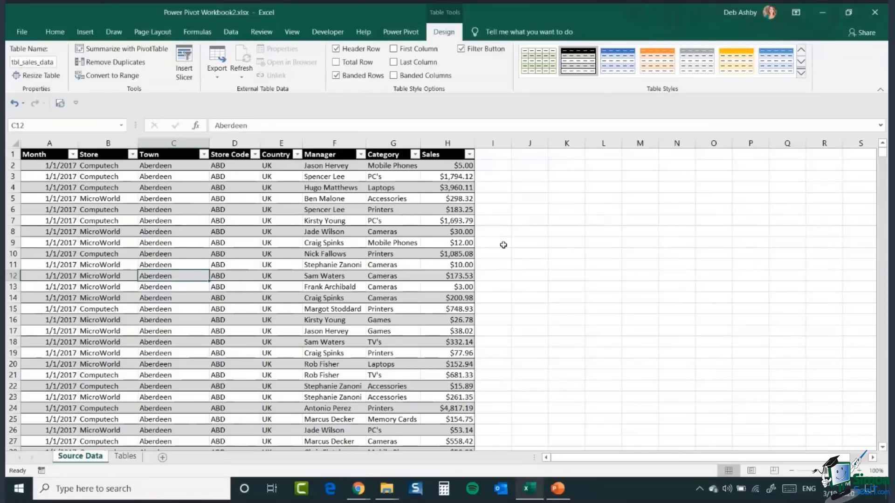
pyautogui.moveTo(561, 176); pyautogui.dragTo(566, 287)
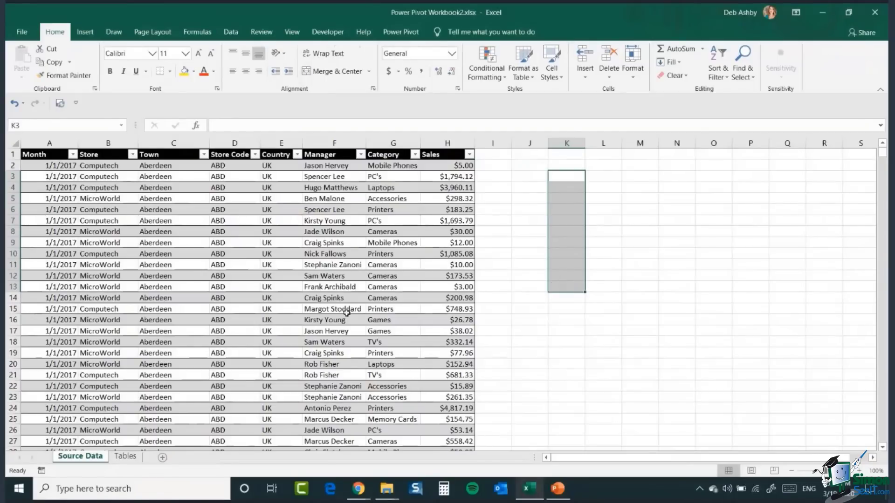
pyautogui.click(223, 221)
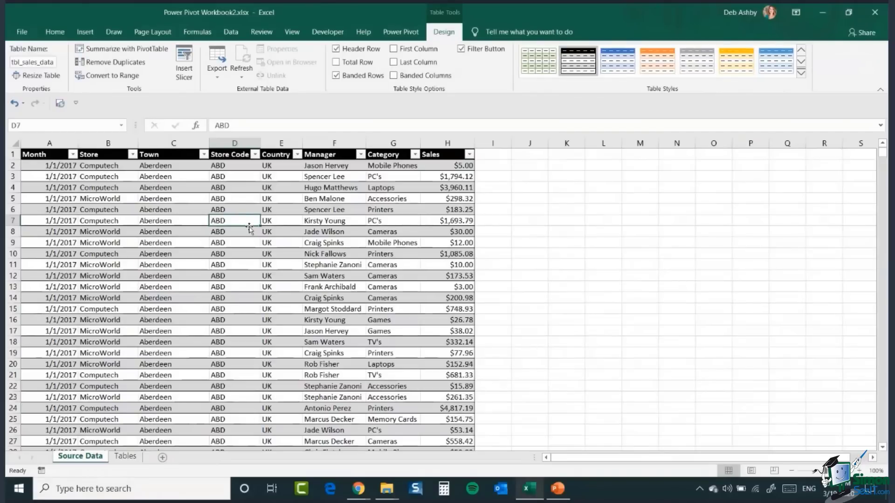
pyautogui.click(238, 237)
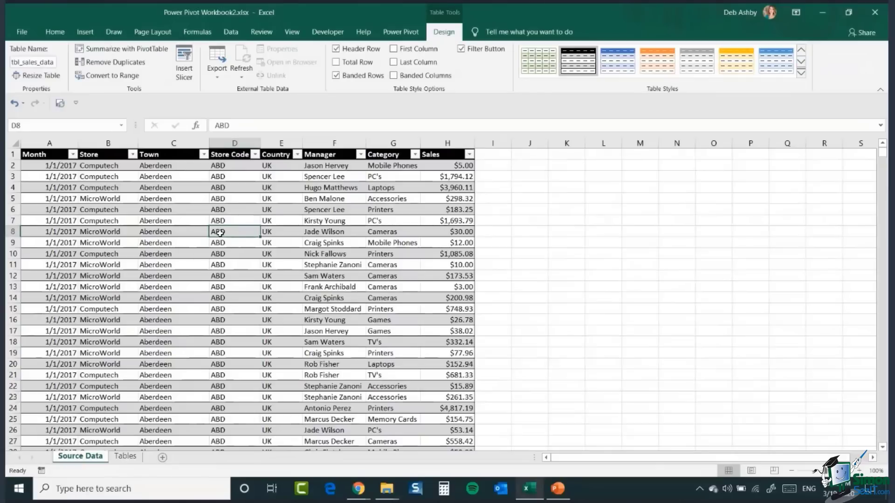
# Step: Insert a PivotTable from the tbl_sales_data table on a new worksheet
pyautogui.click(85, 32)
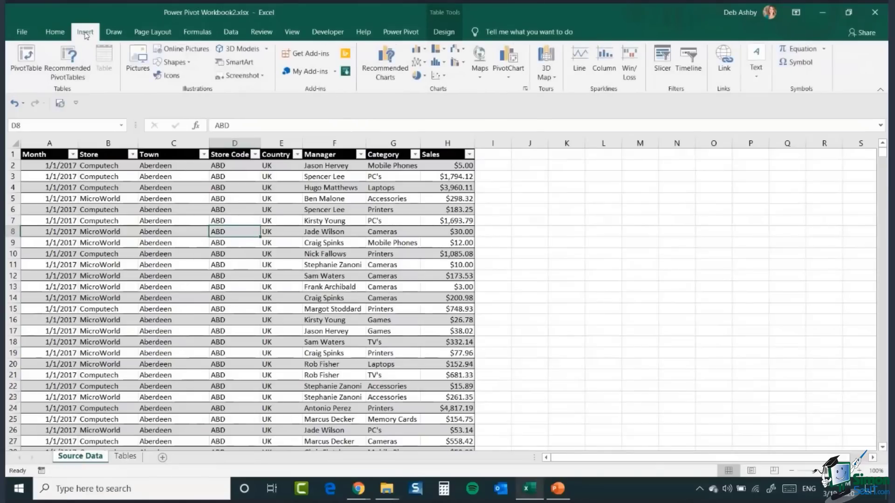
pyautogui.click(27, 58)
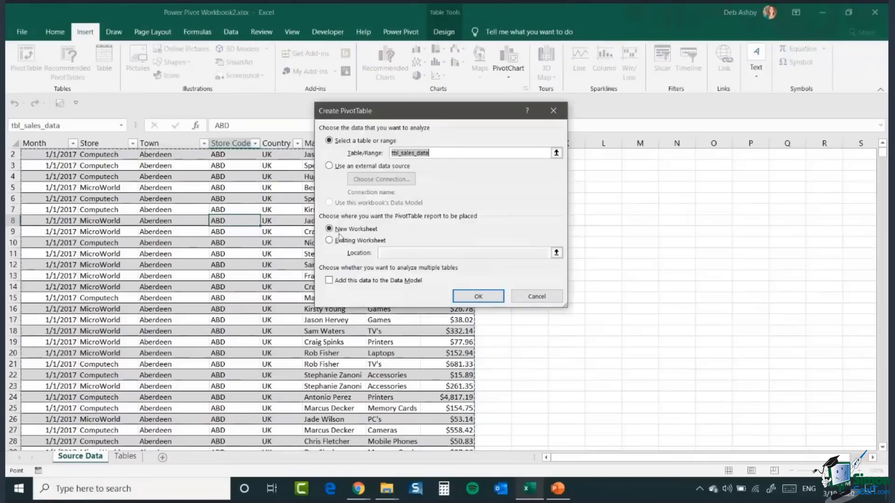
pyautogui.click(479, 294)
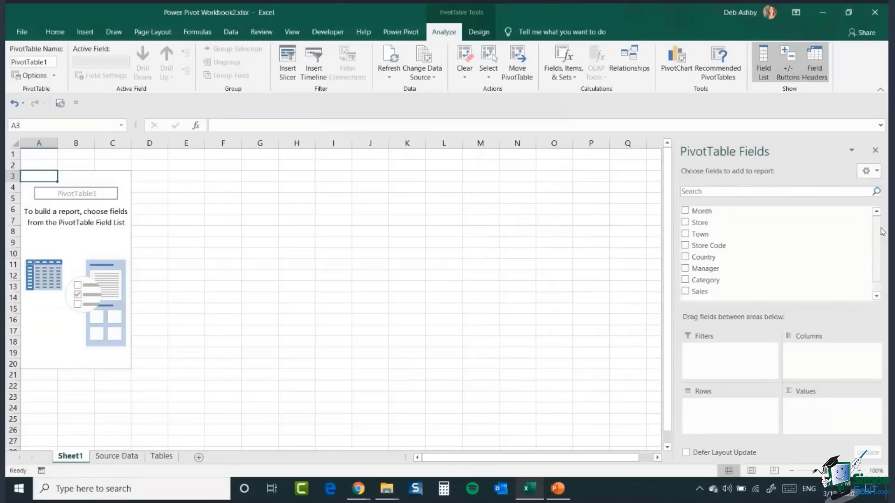
# Step: Add Category to the pivot rows and Sales to the values
pyautogui.scroll(-1, 876, 255)
pyautogui.scroll(1, 876, 255)
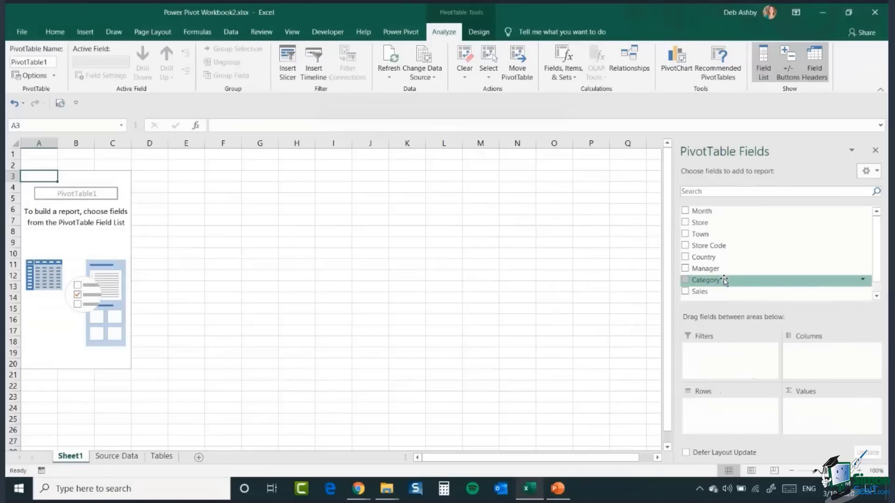
pyautogui.moveTo(725, 280); pyautogui.dragTo(707, 419)
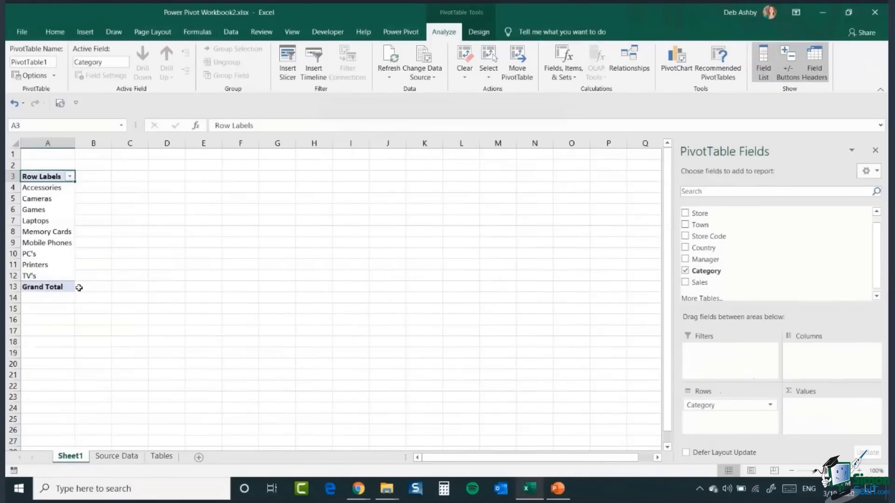
pyautogui.moveTo(701, 282); pyautogui.dragTo(811, 415)
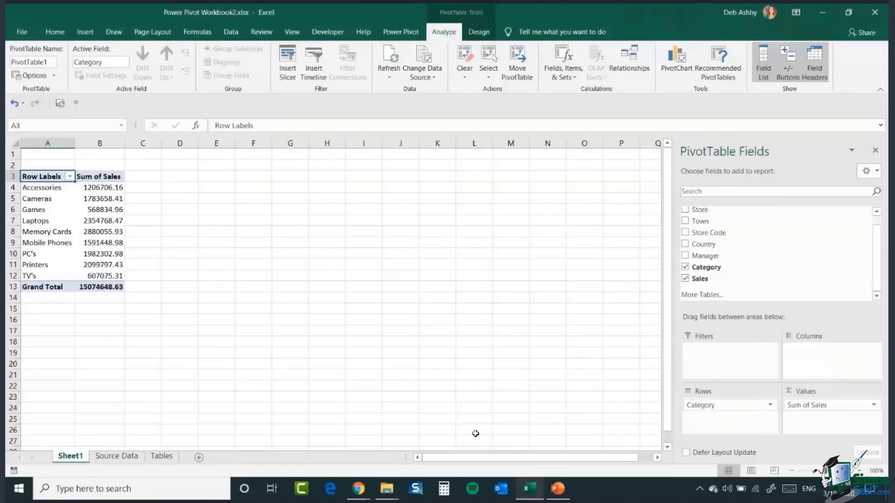
# Step: Replace Category with Manager in the pivot rows
pyautogui.moveTo(726, 409); pyautogui.dragTo(589, 381)
pyautogui.moveTo(700, 258); pyautogui.dragTo(709, 416)
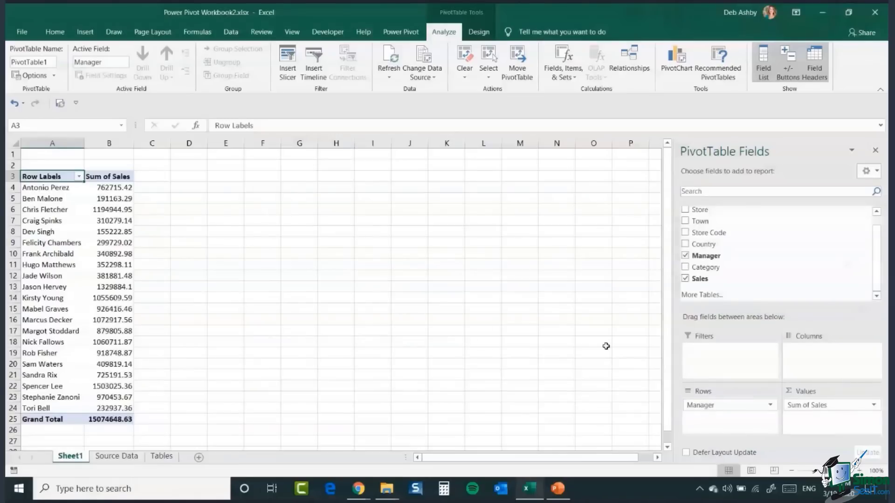
# Step: Add Town as a report filter to the PivotTable and filter the report to London
pyautogui.moveTo(792, 221); pyautogui.dragTo(713, 372)
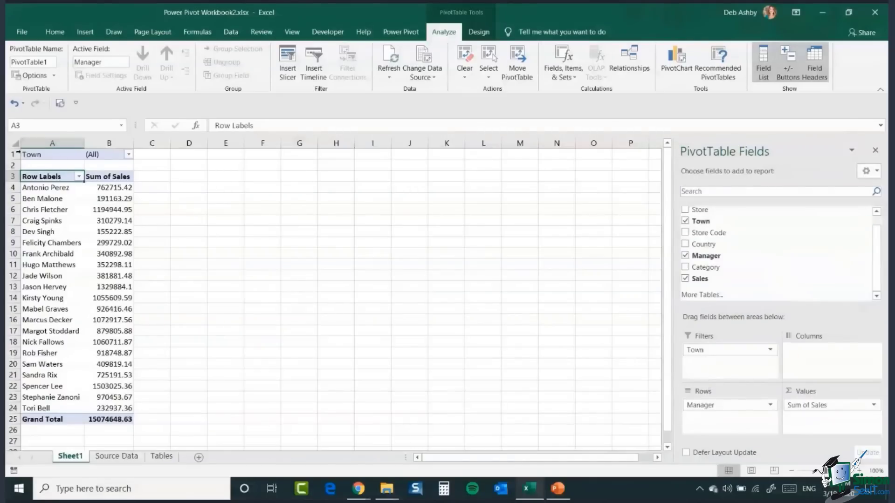
pyautogui.click(129, 154)
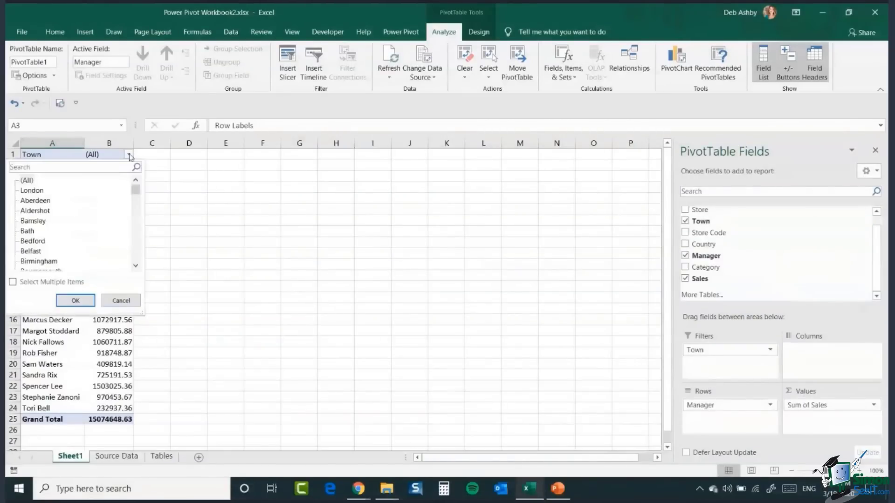
pyautogui.click(32, 191)
pyautogui.click(70, 301)
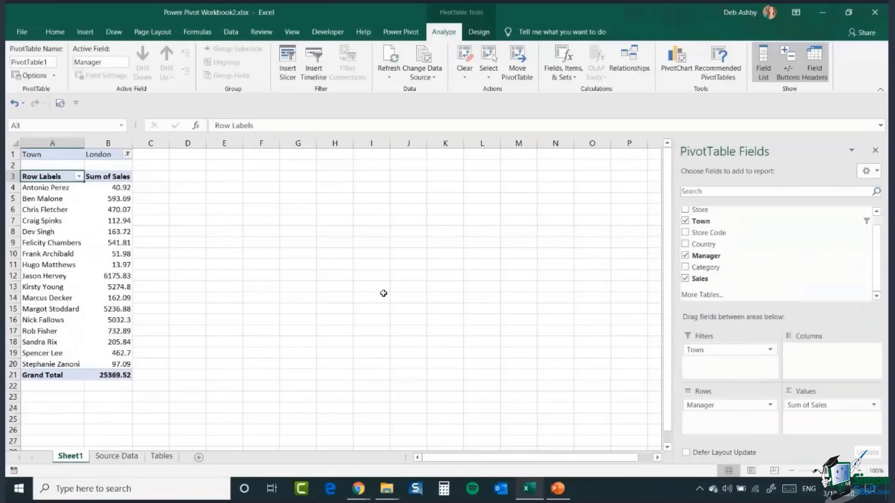
pyautogui.moveTo(709, 356)
pyautogui.mouseDown()
pyautogui.moveTo(834, 377)
pyautogui.moveTo(825, 369)
pyautogui.moveTo(718, 370)
pyautogui.mouseUp()
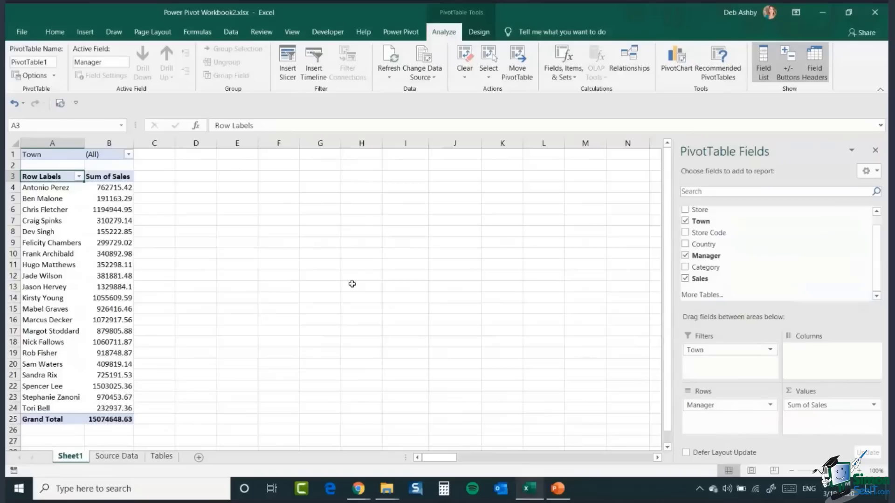
pyautogui.scroll(1, 878, 240)
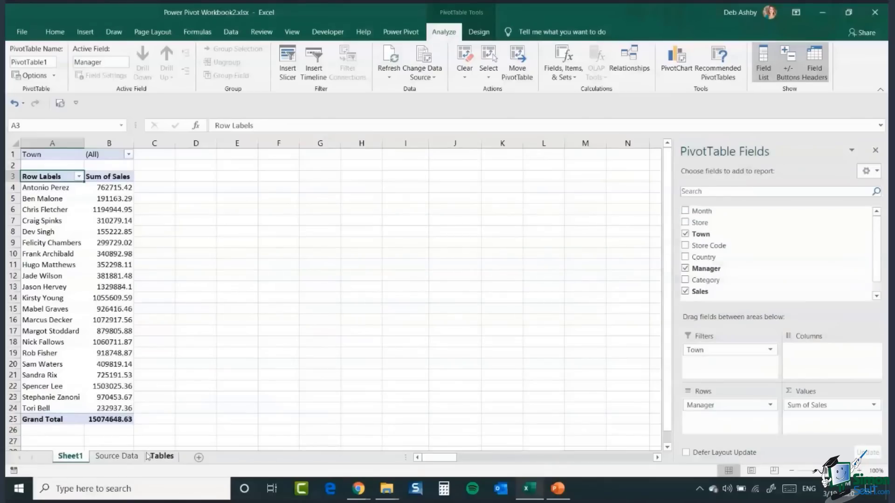
pyautogui.click(117, 456)
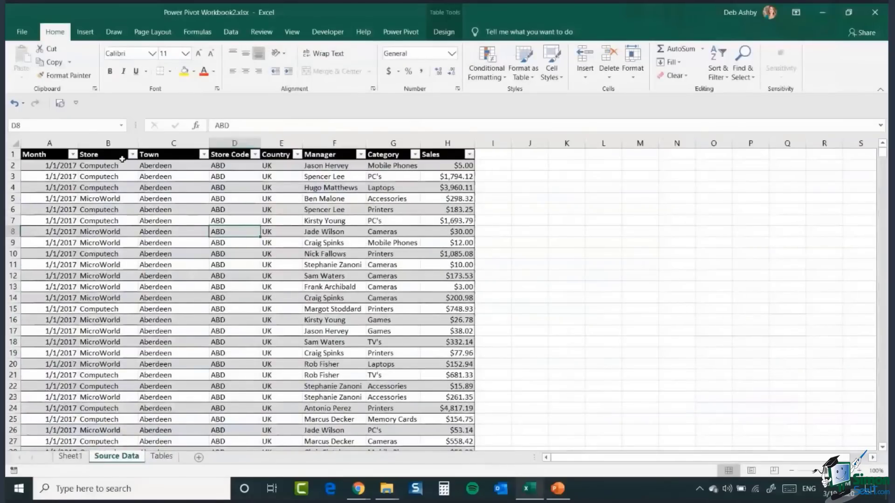
pyautogui.click(70, 456)
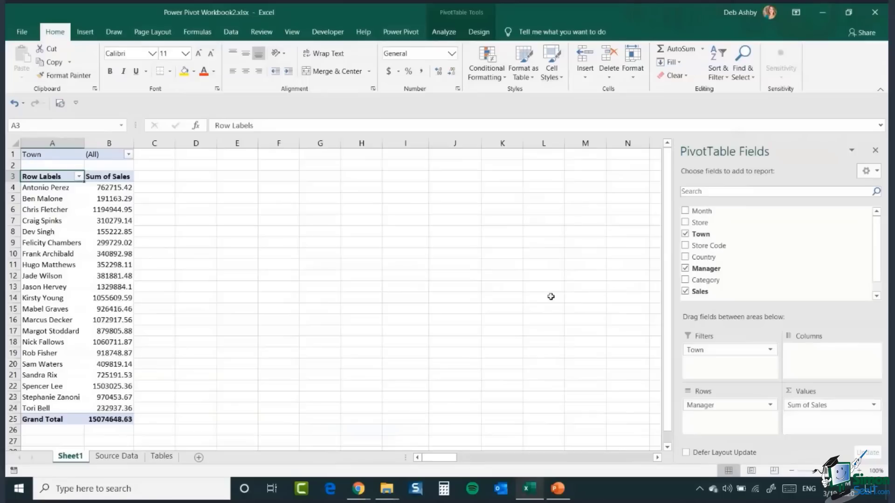
# Step: Delete the Sheet1 worksheet containing the PivotTable
pyautogui.rightClick(65, 458)
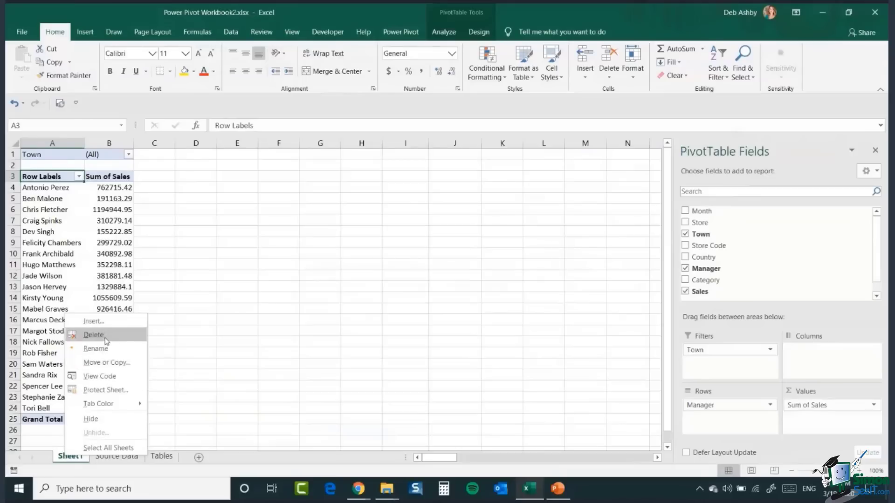
pyautogui.click(93, 335)
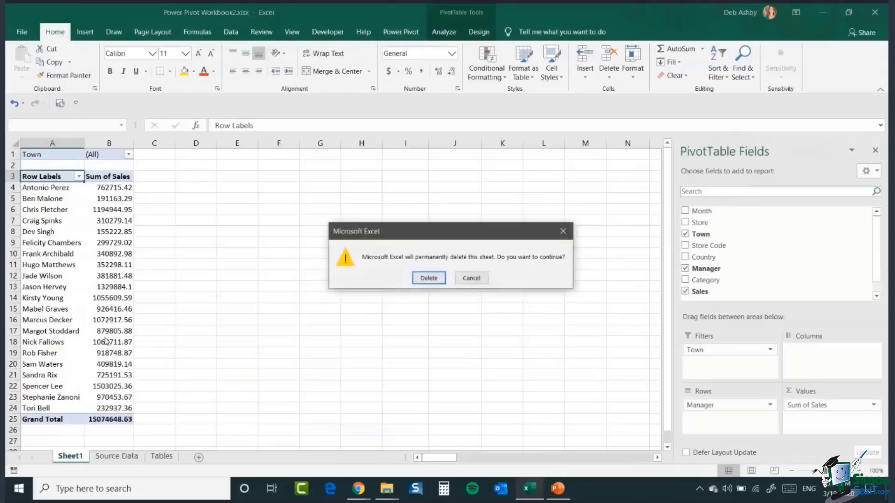
pyautogui.click(425, 275)
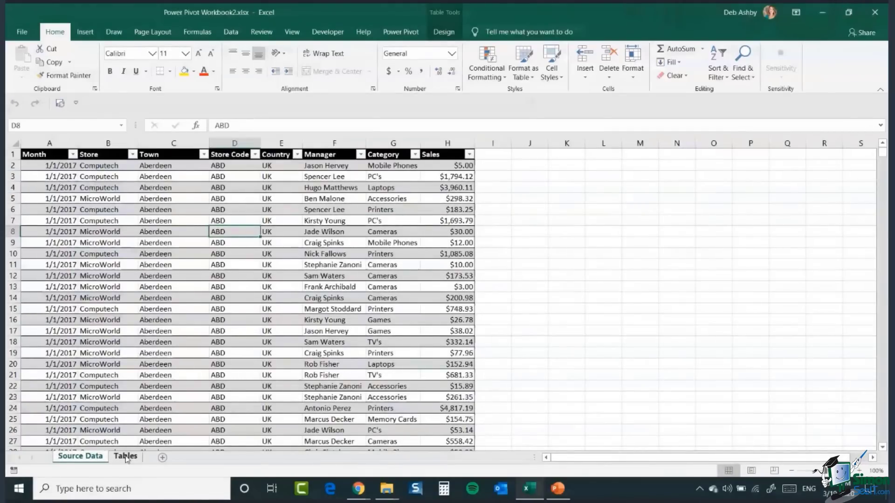
# Step: Examine the trip, activity level, duration and salesperson tables on the Tables sheet
pyautogui.click(126, 456)
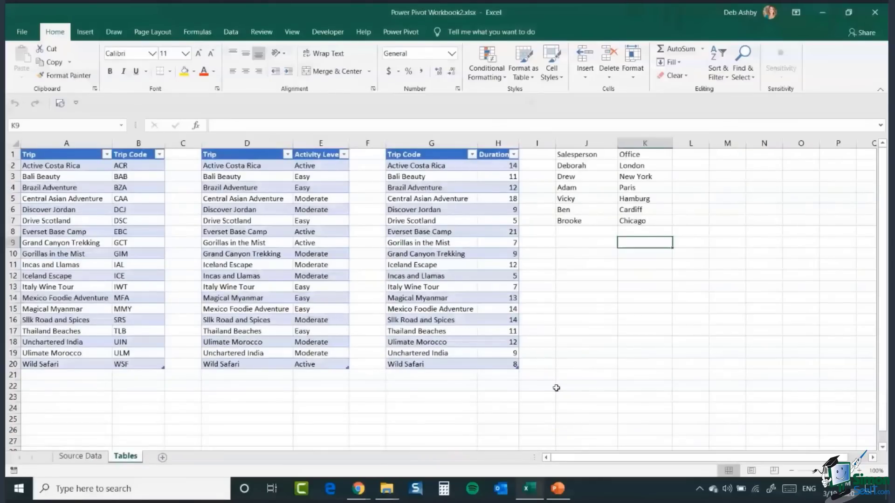
pyautogui.click(65, 188)
pyautogui.click(231, 210)
pyautogui.click(416, 210)
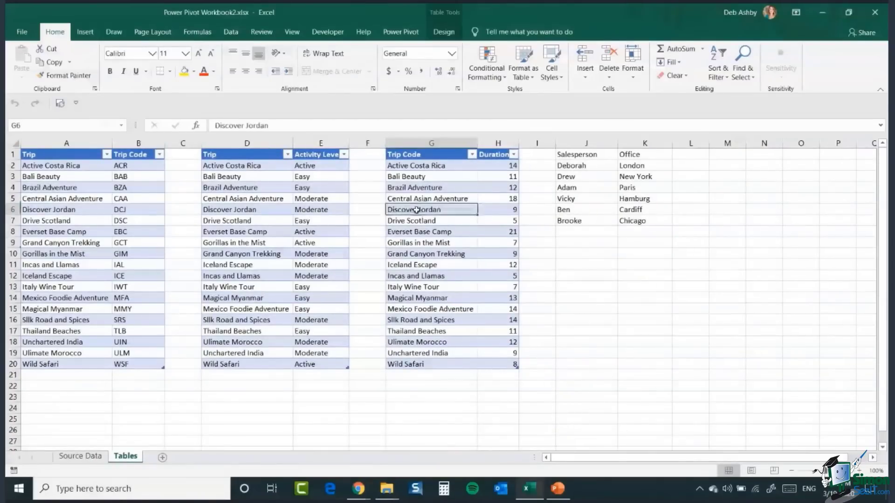
pyautogui.click(576, 187)
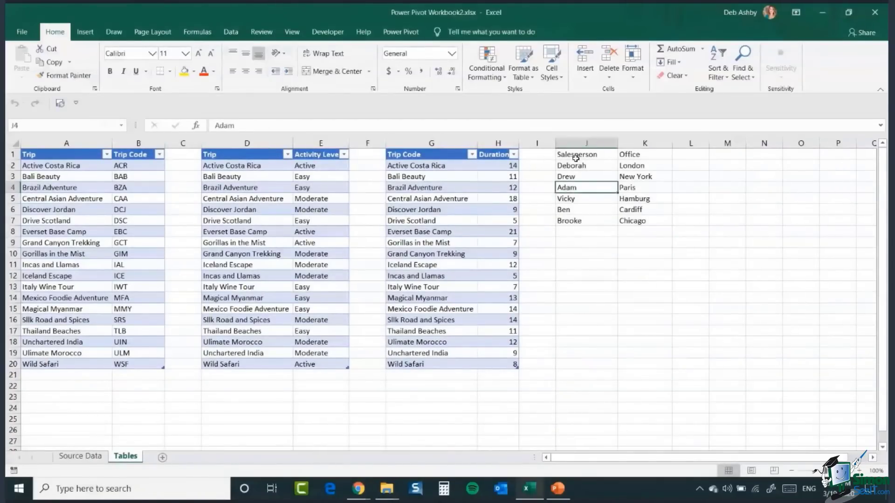
pyautogui.moveTo(578, 155); pyautogui.dragTo(642, 220)
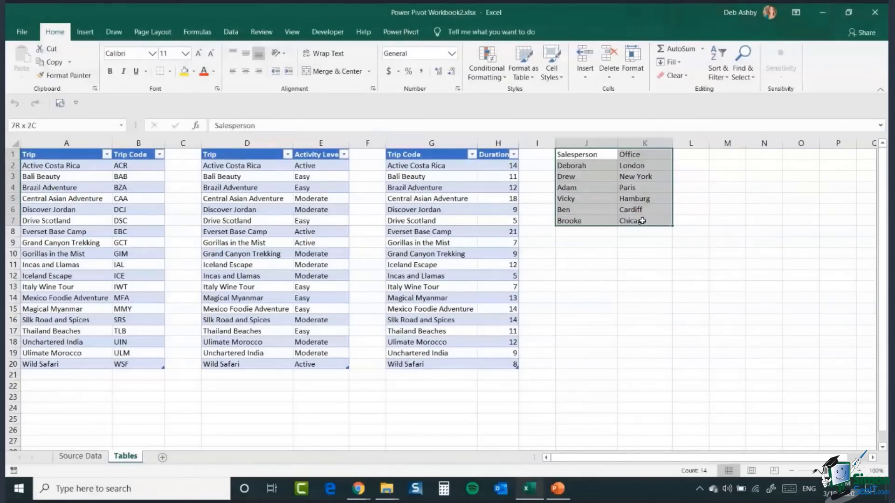
pyautogui.click(609, 196)
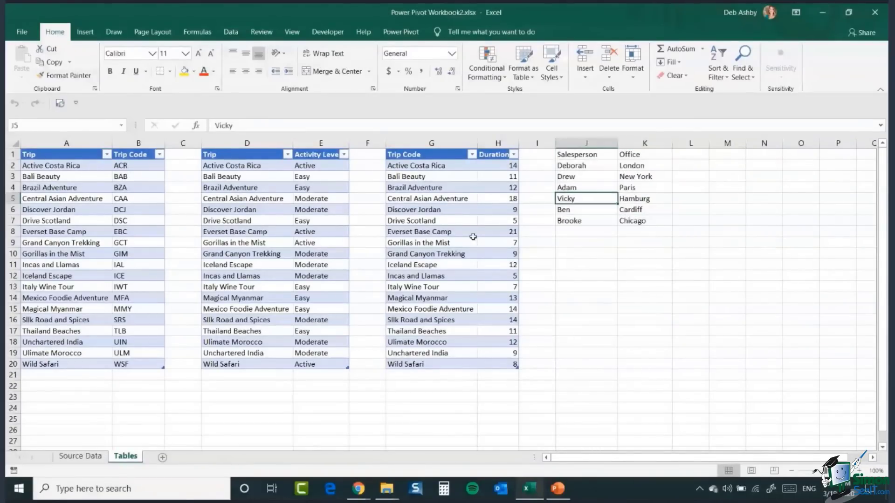
pyautogui.click(65, 187)
pyautogui.click(247, 209)
pyautogui.click(455, 221)
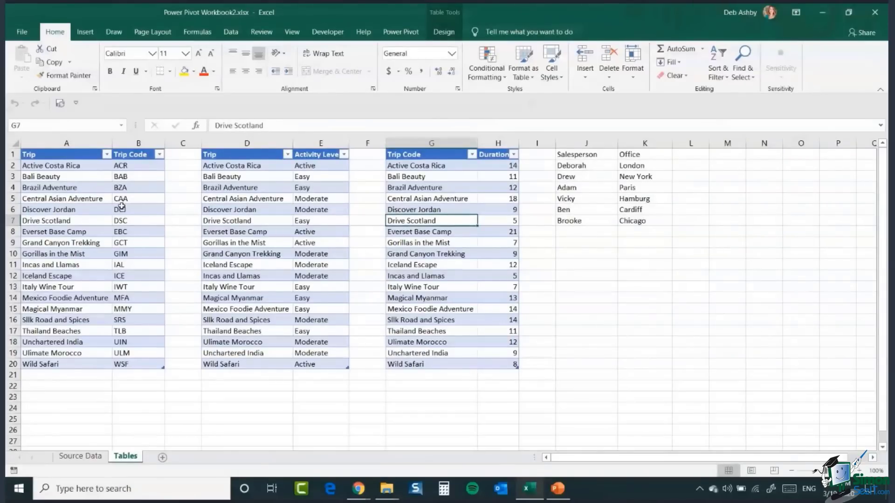
pyautogui.click(61, 166)
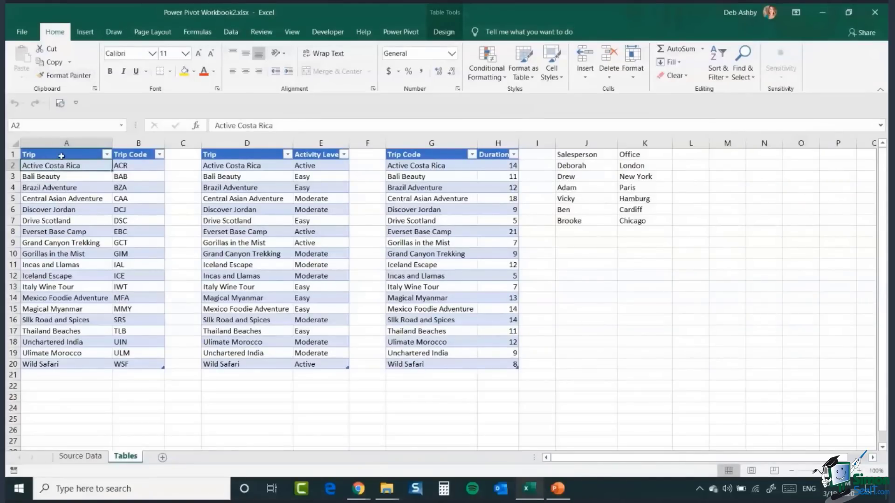
pyautogui.click(133, 170)
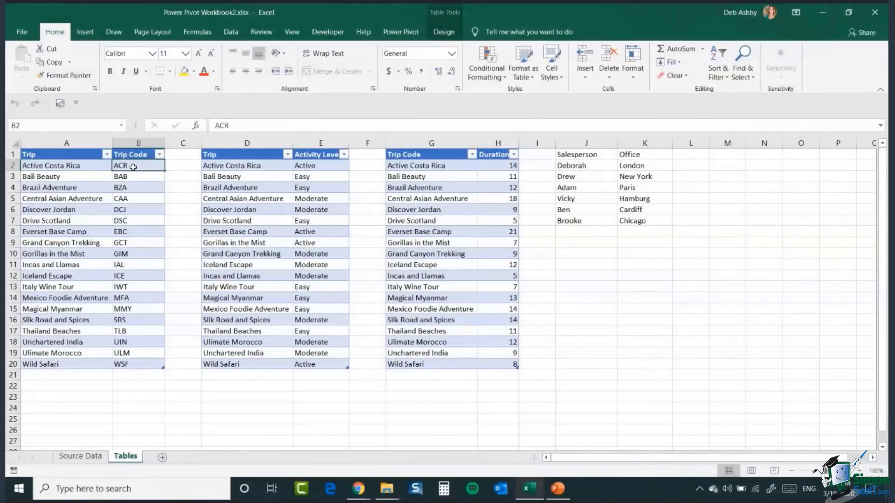
pyautogui.click(235, 178)
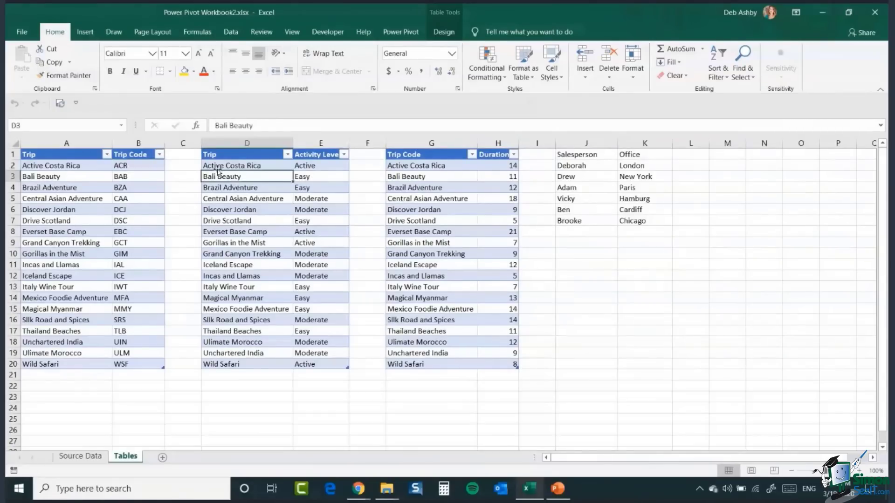
pyautogui.click(345, 177)
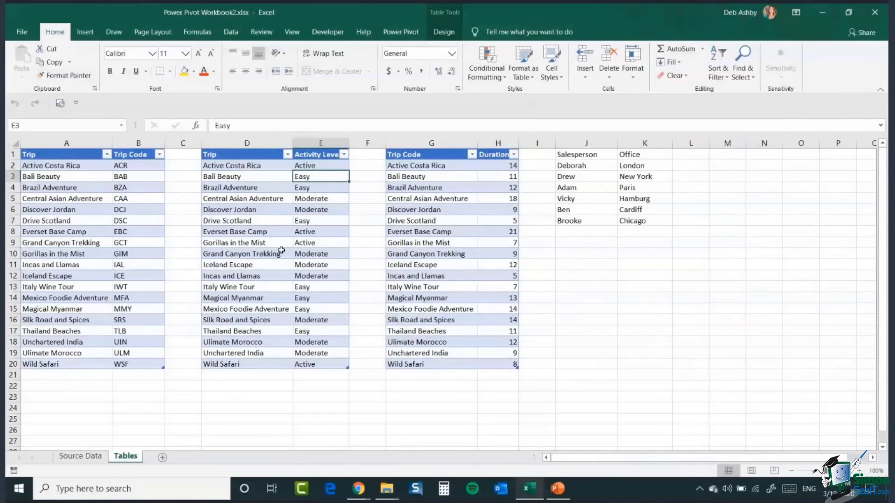
pyautogui.click(428, 199)
# Step: Rename the duration table's first column header to Trip
pyautogui.click(420, 154)
pyautogui.write('Trip')
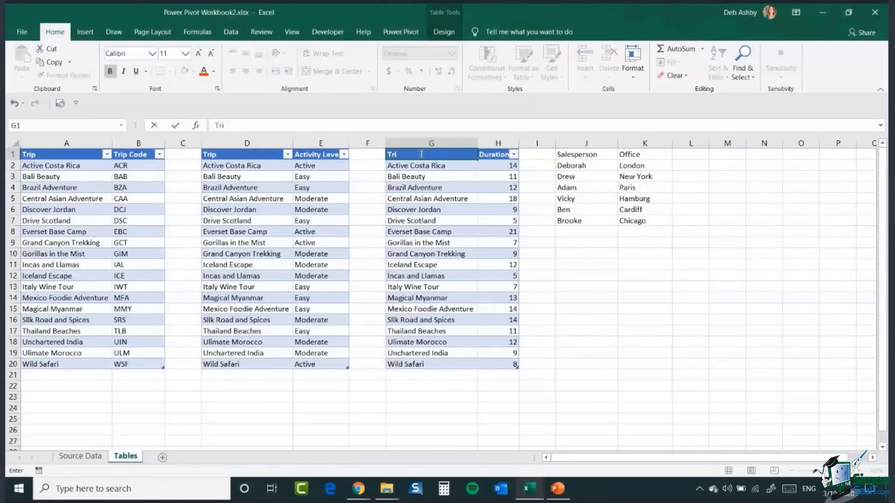
pyautogui.click(424, 230)
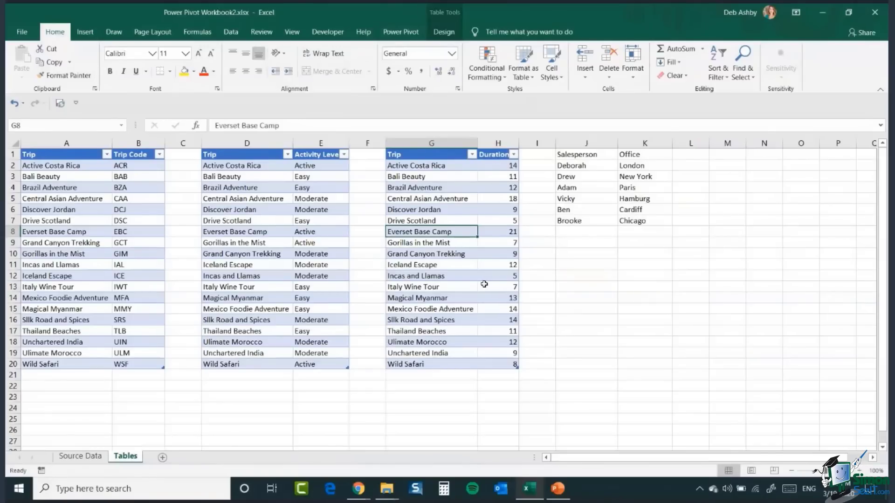
# Step: Format the Salesperson and Office range as a table in Blue, Table Style Medium 2 with headers
pyautogui.click(591, 178)
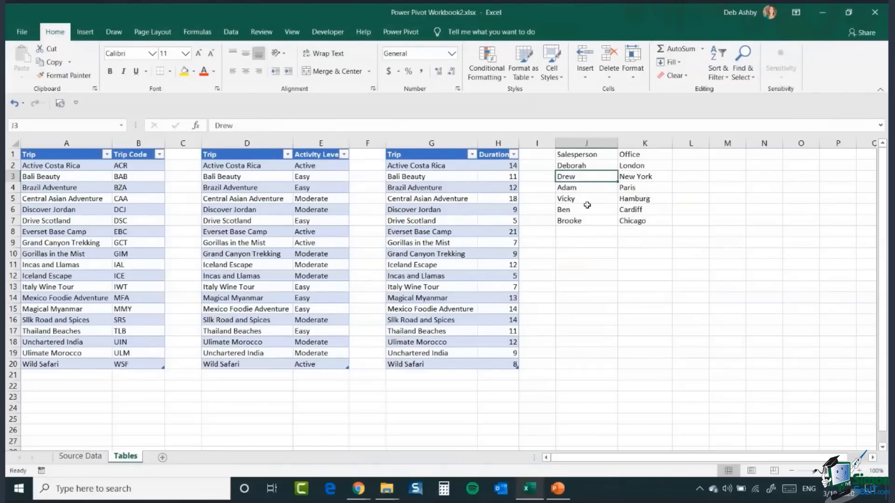
pyautogui.click(584, 156)
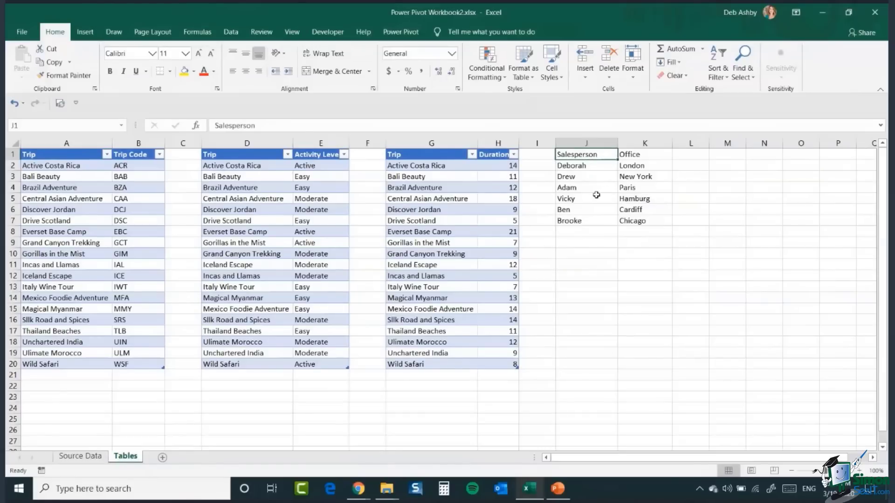
pyautogui.click(595, 177)
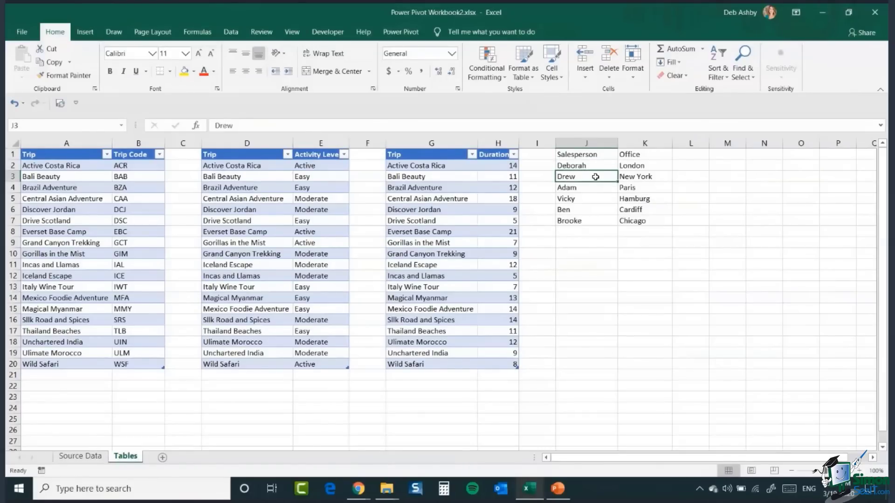
pyautogui.hotkey('ctrl', 'a')
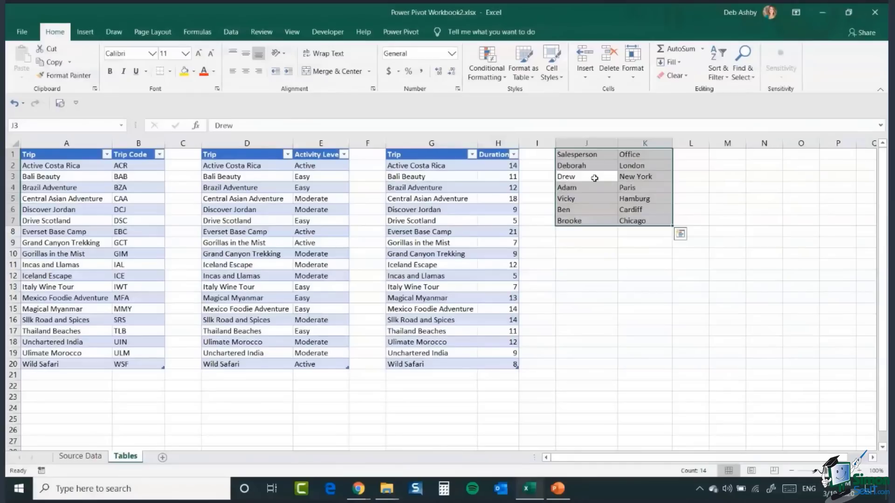
pyautogui.click(532, 75)
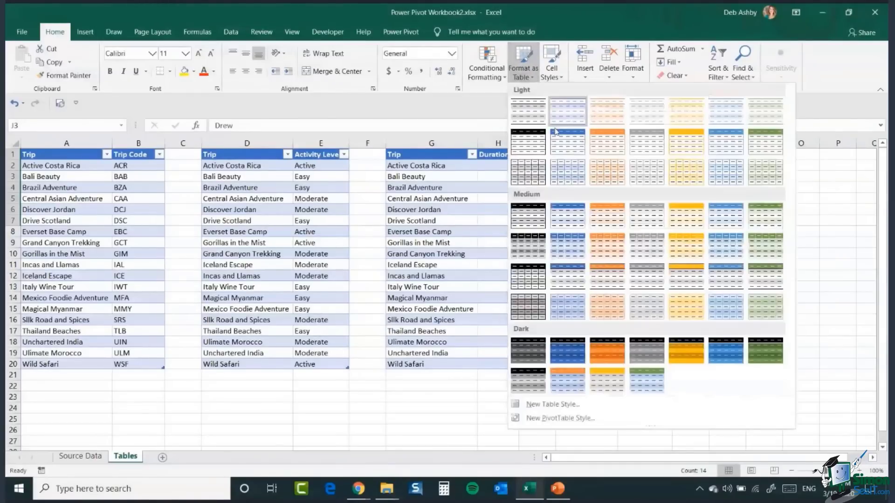
pyautogui.click(566, 222)
pyautogui.click(387, 215)
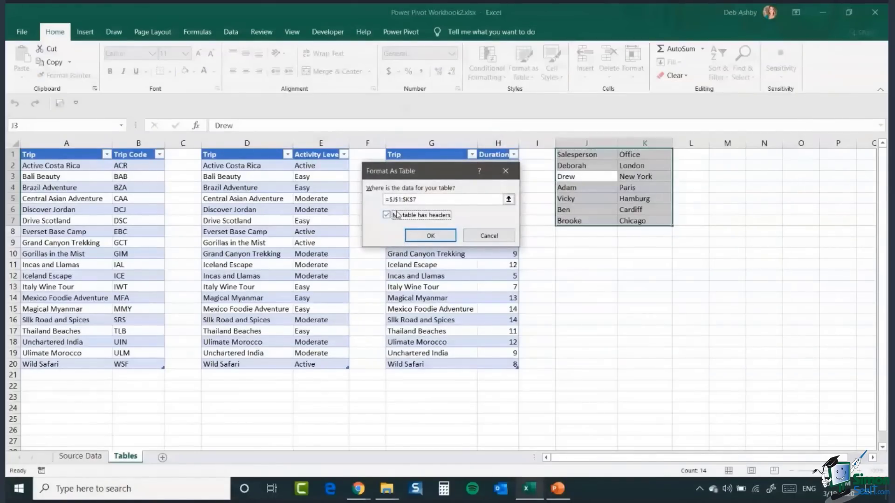
pyautogui.click(424, 236)
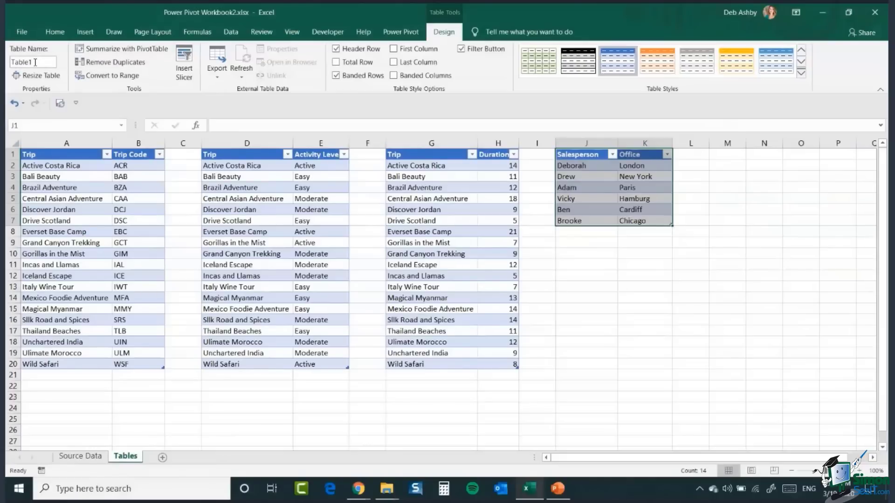
# Step: Name the new salesperson table tbl_salesperson
pyautogui.moveTo(11, 62); pyautogui.dragTo(45, 62)
pyautogui.write('tbl')
pyautogui.write('_')
pyautogui.write('sales')
pyautogui.write('person')
pyautogui.press('Return')
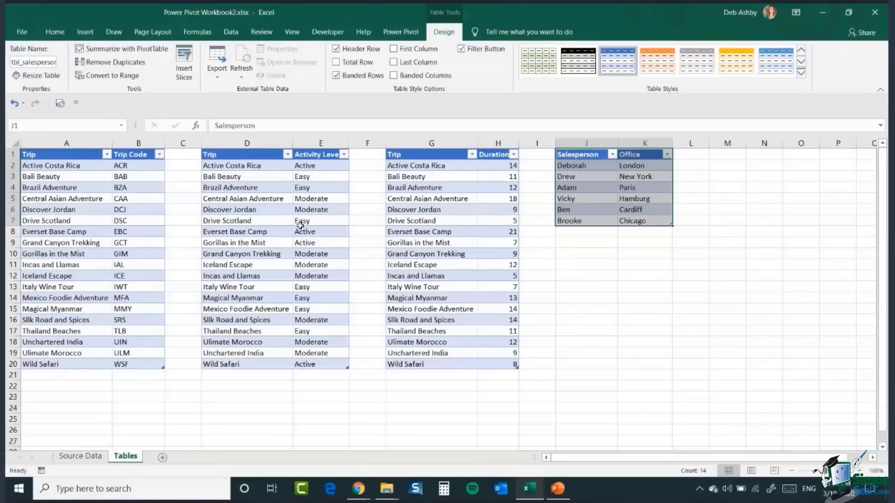
# Step: Review the list of table names available in the workbook
pyautogui.click(449, 210)
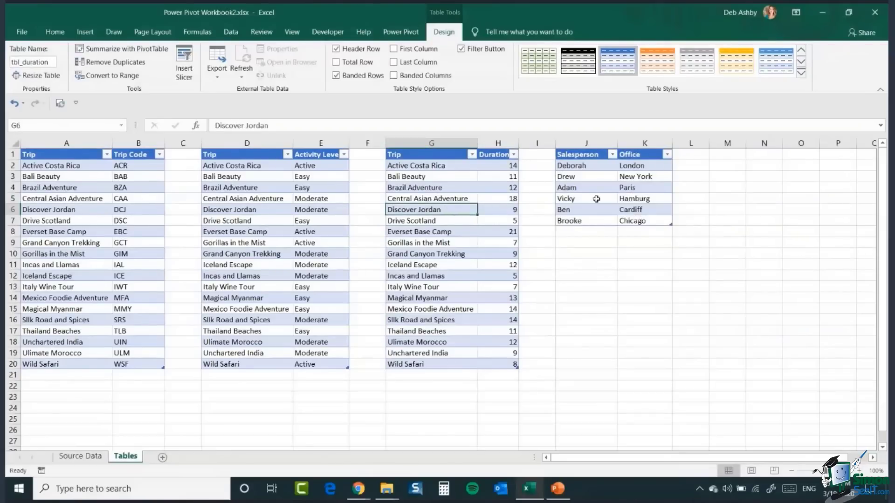
pyautogui.click(122, 127)
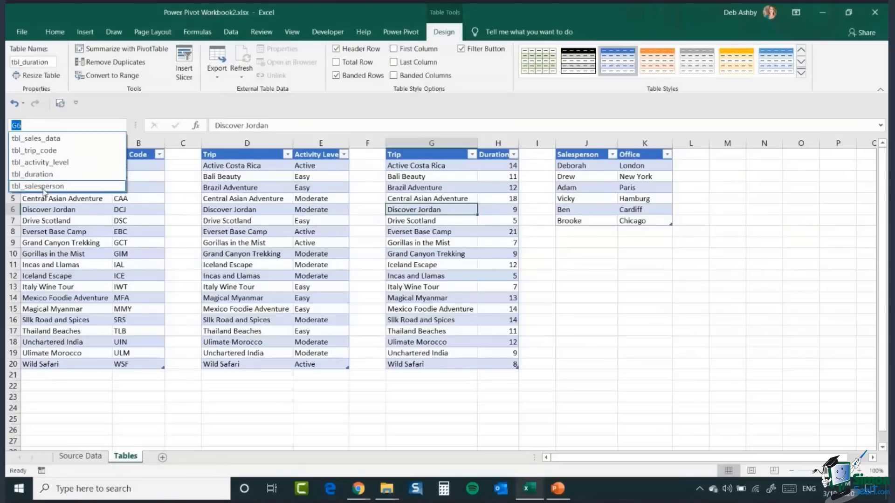
pyautogui.click(601, 205)
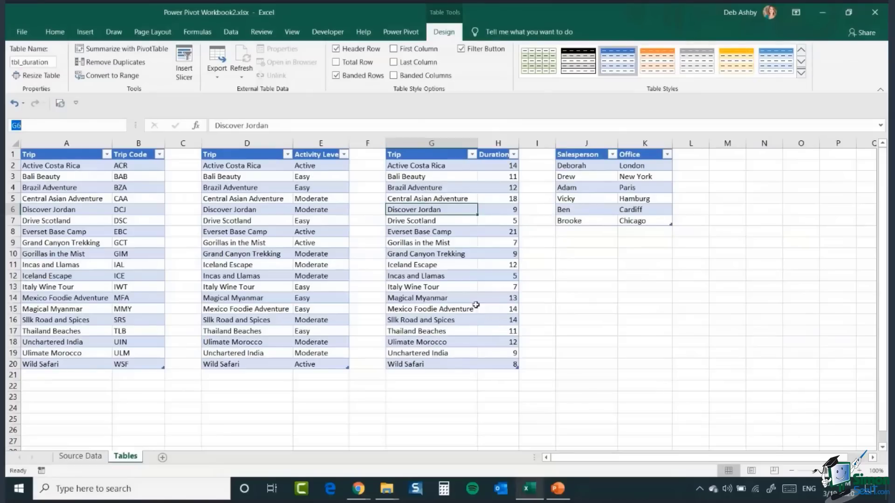
# Step: Switch to the File Explorer window showing the OneDrive - Personal folder
pyautogui.click(387, 488)
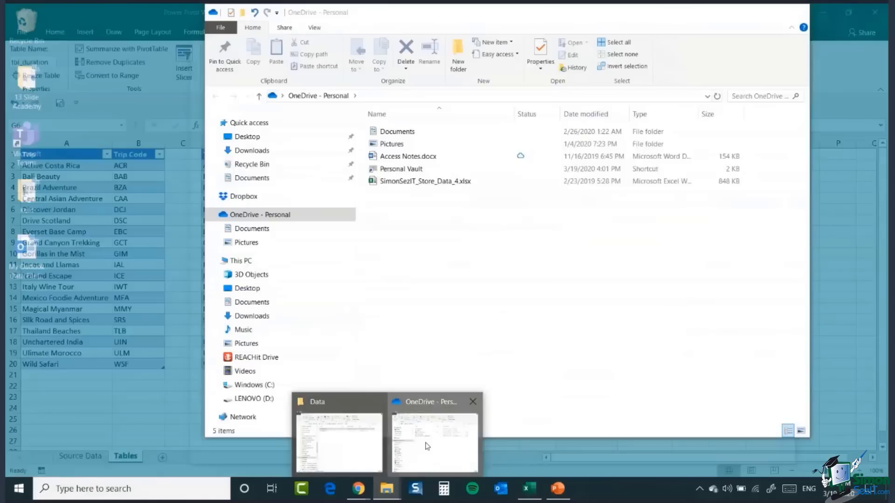
pyautogui.click(427, 446)
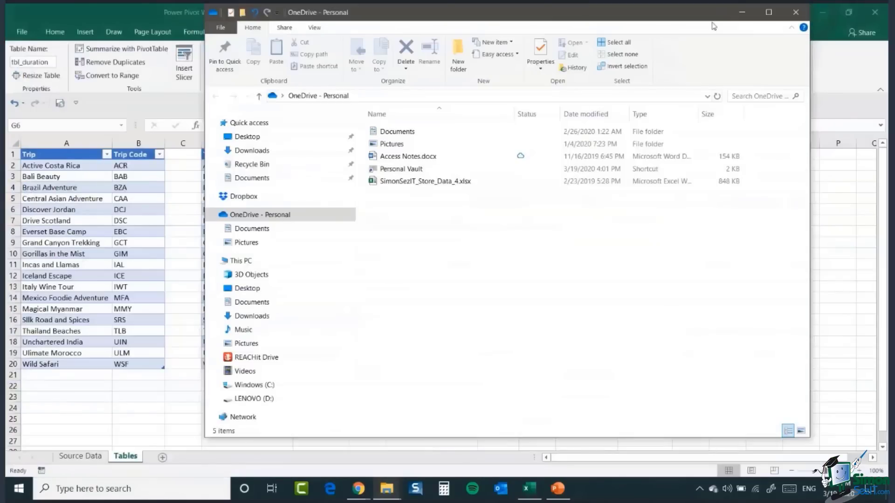
# Step: Open sales_2017.csv from the Power Pivot Data folder in File Explorer
pyautogui.click(389, 490)
pyautogui.click(389, 490)
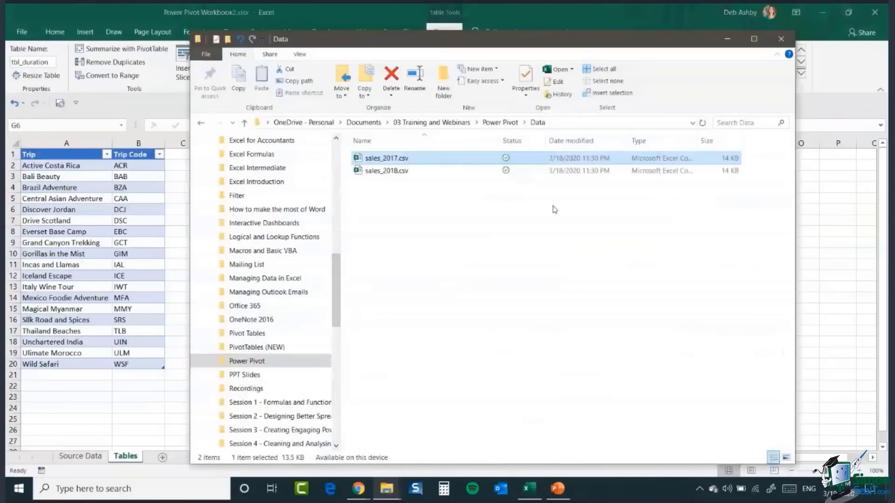
pyautogui.doubleClick(392, 159)
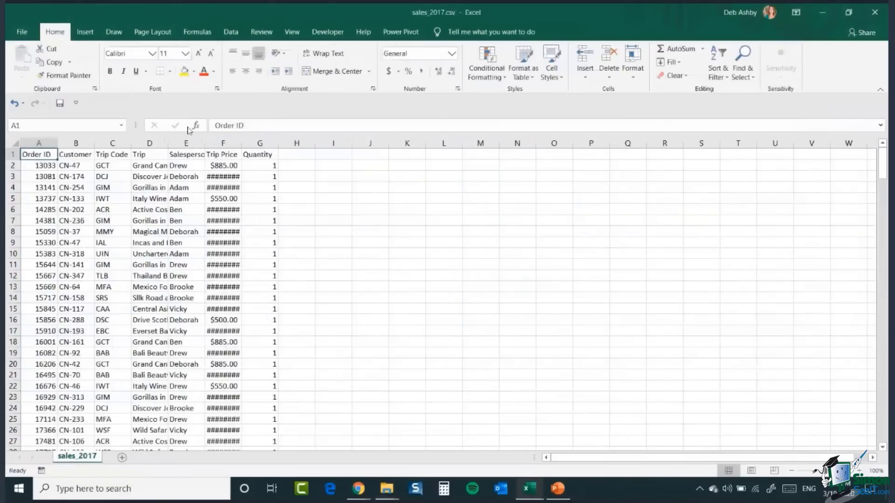
# Step: Widen the sales_2017 columns to fit their contents and review the order data
pyautogui.doubleClick(242, 142)
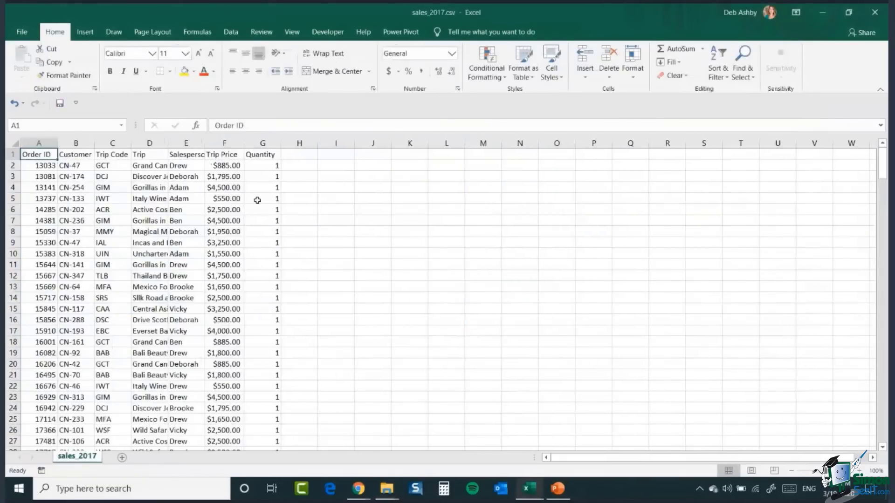
pyautogui.click(116, 188)
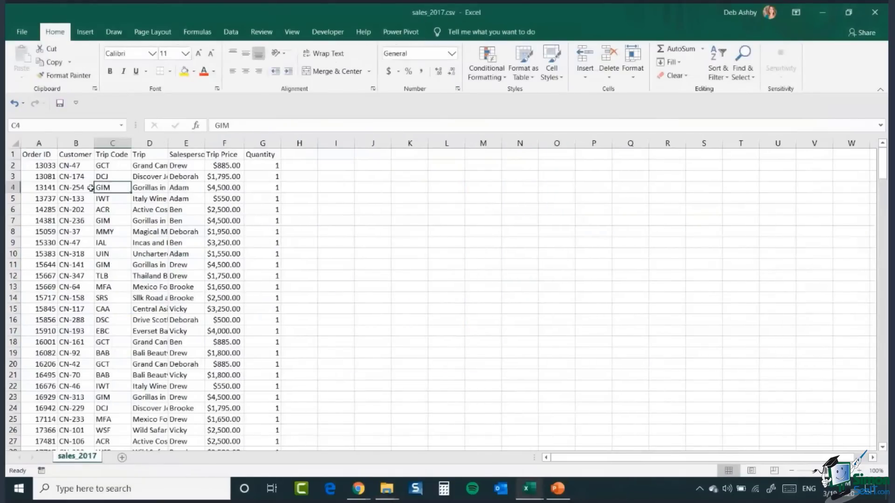
pyautogui.click(40, 142)
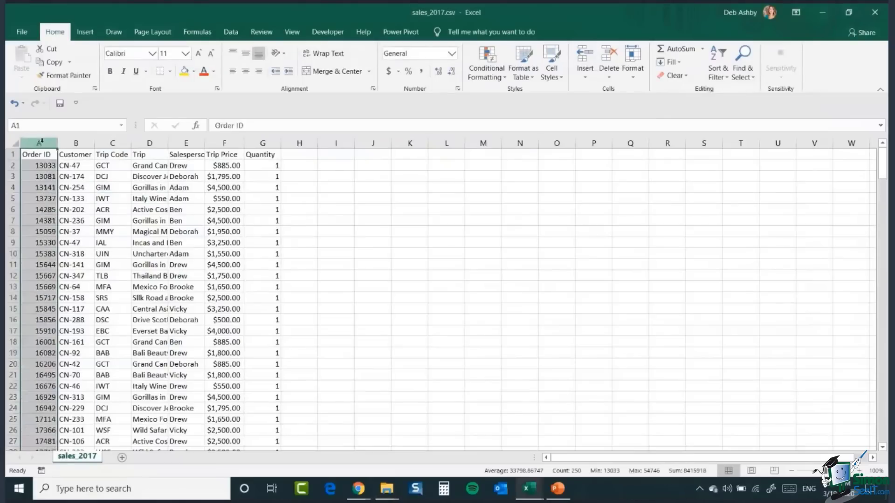
pyautogui.click(76, 143)
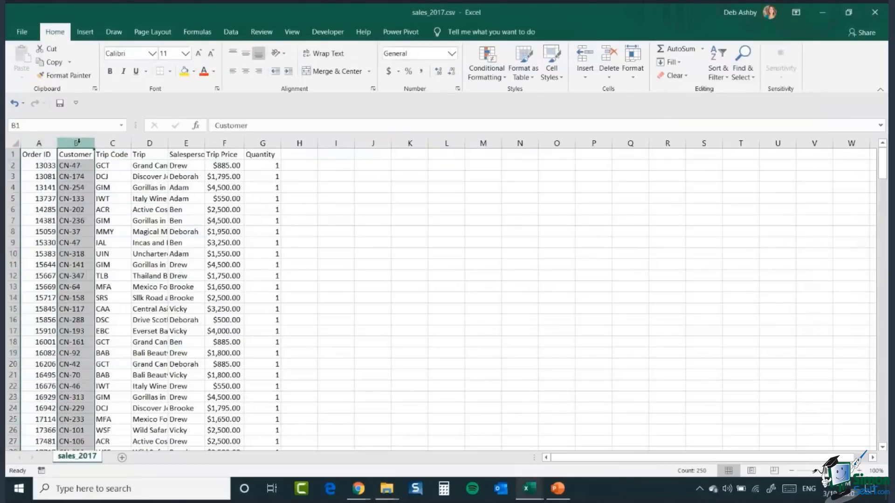
pyautogui.click(116, 141)
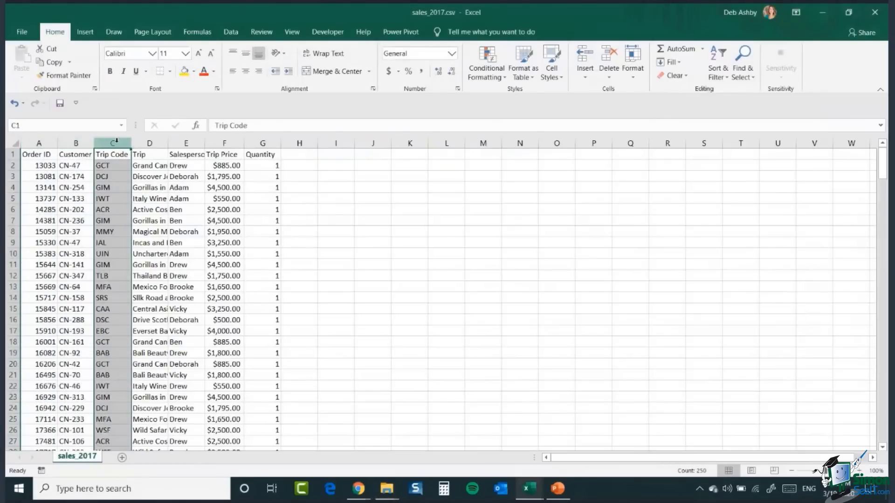
pyautogui.doubleClick(167, 143)
pyautogui.click(169, 143)
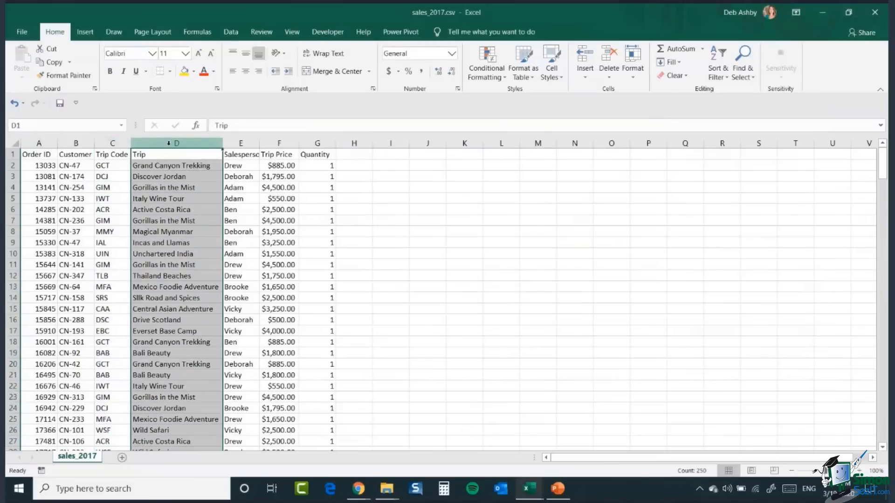
pyautogui.doubleClick(259, 144)
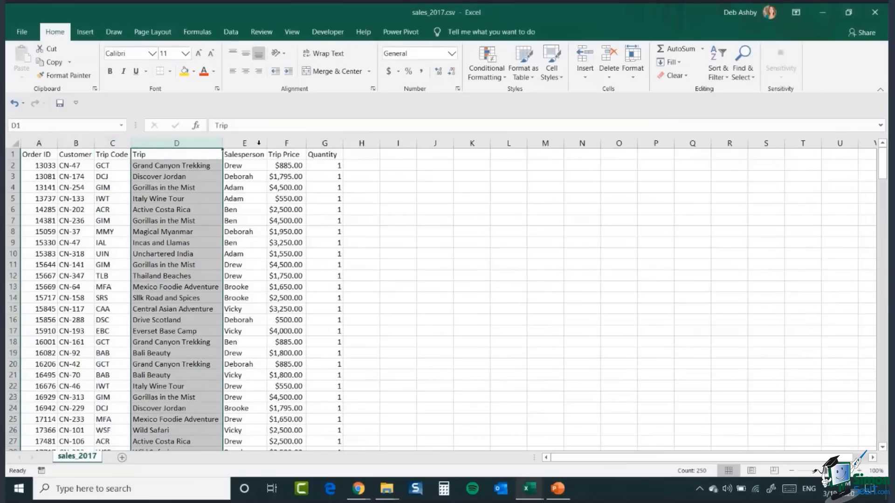
pyautogui.doubleClick(307, 143)
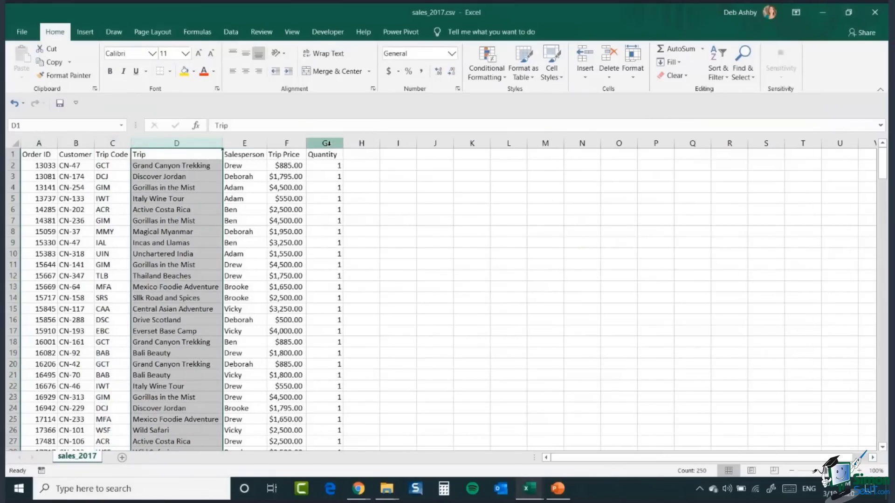
pyautogui.click(322, 223)
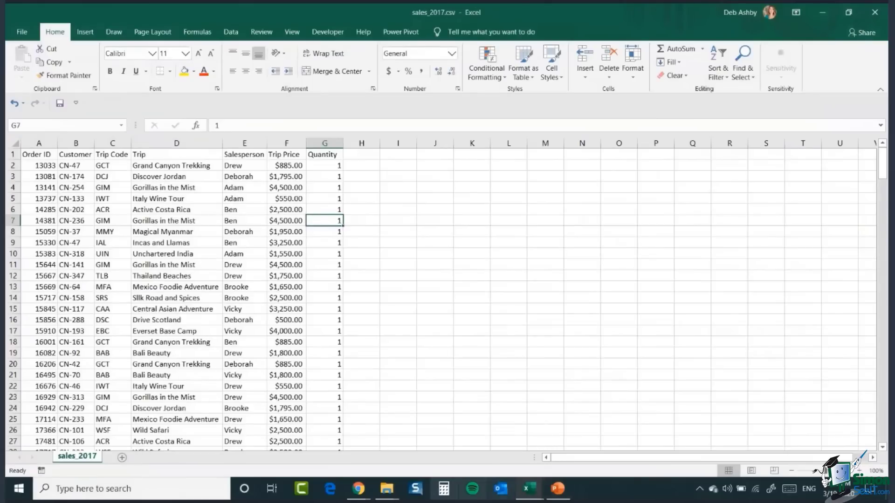
# Step: Place the Data folder window beside the sales sheet to view both together
pyautogui.moveTo(389, 494)
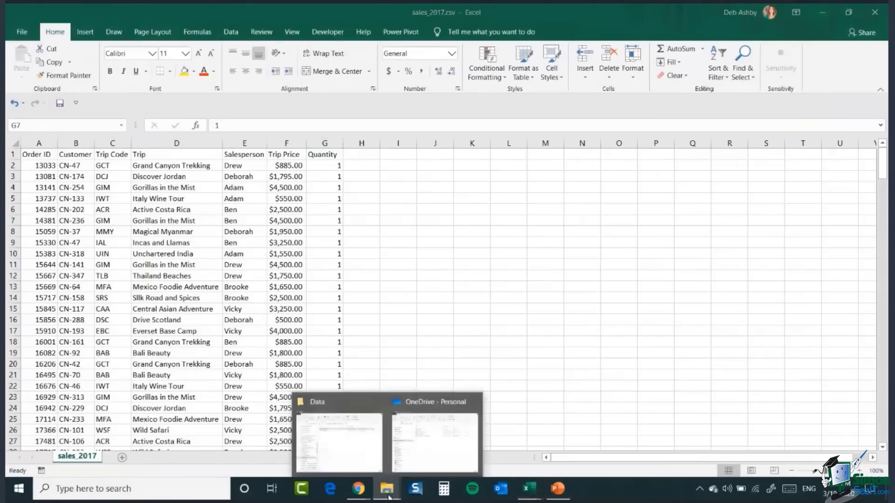
pyautogui.click(345, 465)
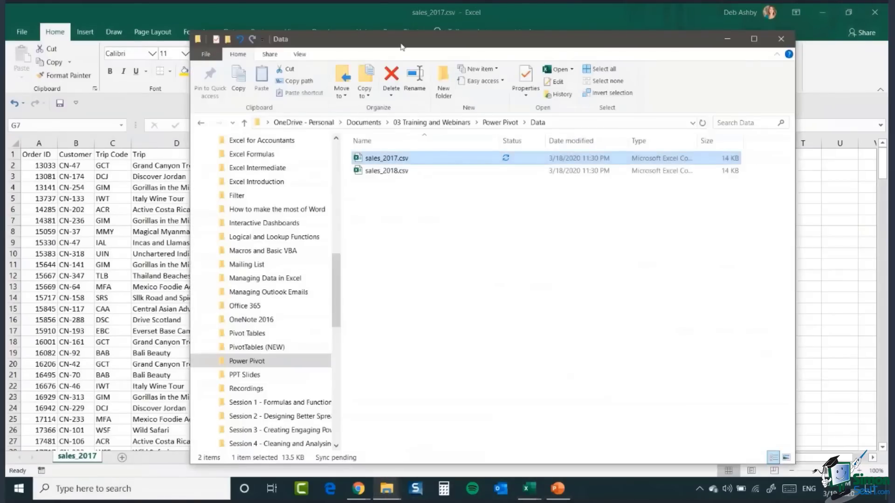
pyautogui.moveTo(402, 46); pyautogui.dragTo(562, 30)
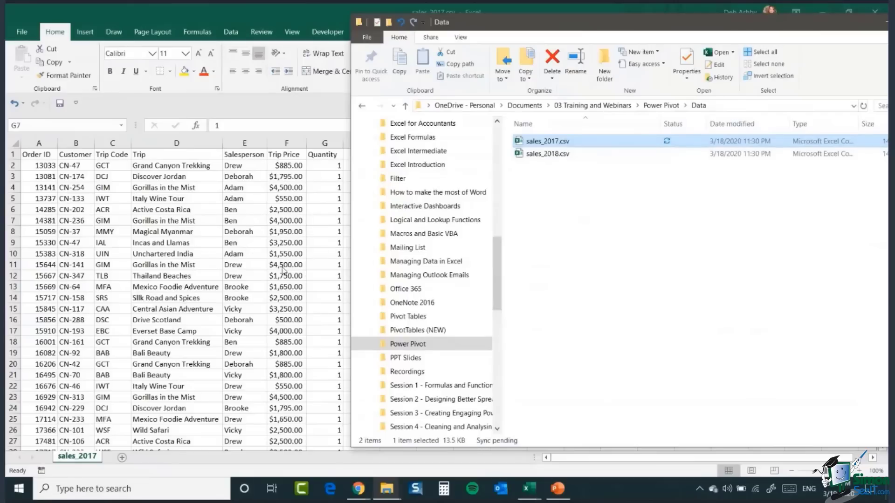
pyautogui.hotkey('alt', 'Tab')
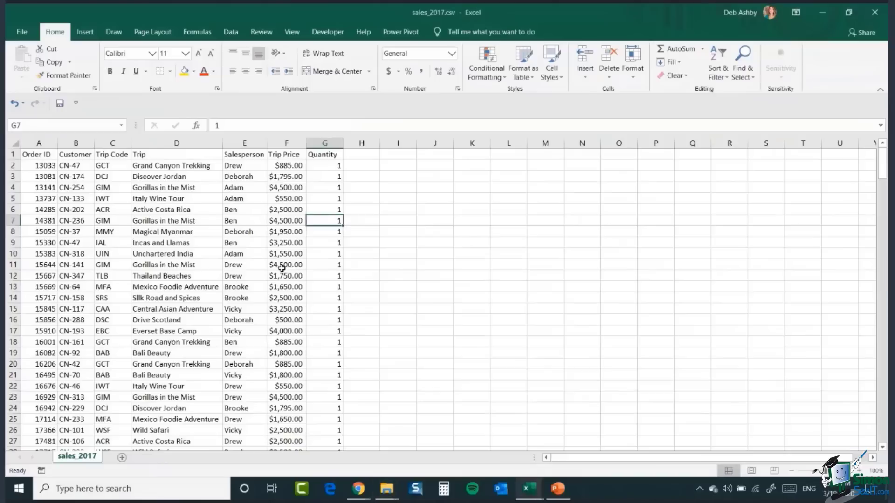
# Step: Review the sales_2017 column headers, then close the file without saving changes
pyautogui.click(36, 155)
pyautogui.click(89, 156)
pyautogui.click(114, 156)
pyautogui.click(159, 155)
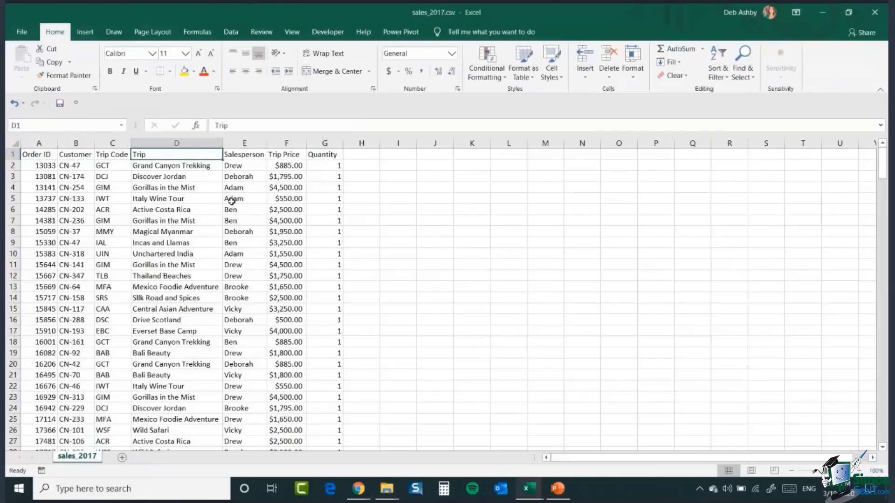
pyautogui.click(875, 14)
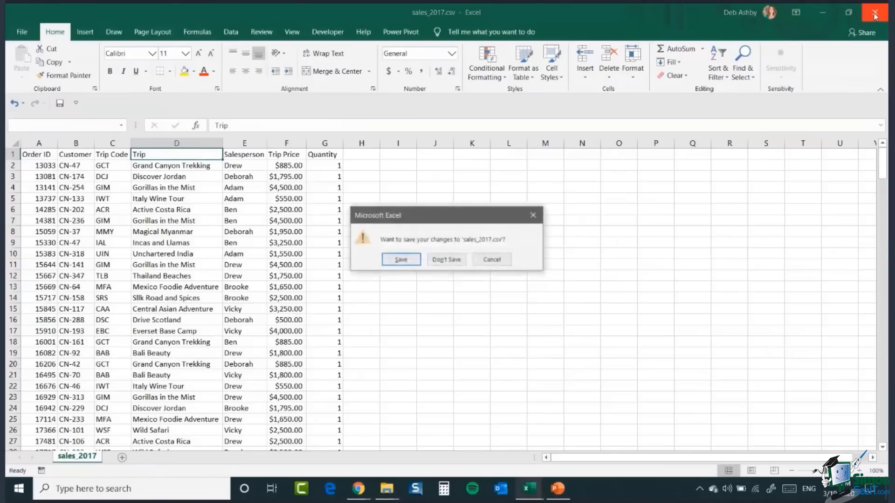
pyautogui.click(446, 263)
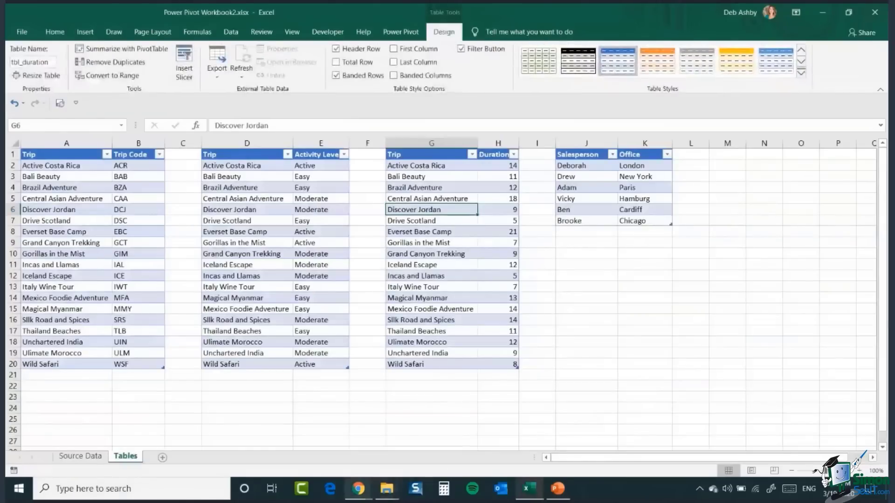
pyautogui.click(386, 489)
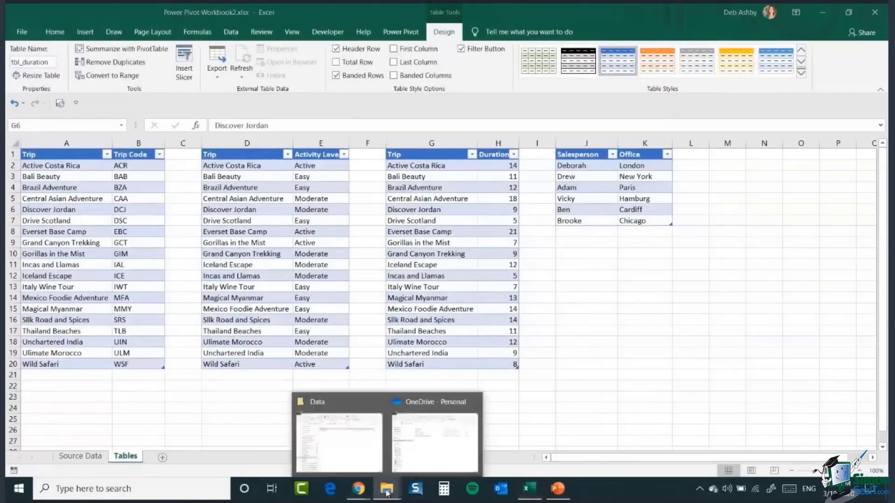
pyautogui.click(340, 441)
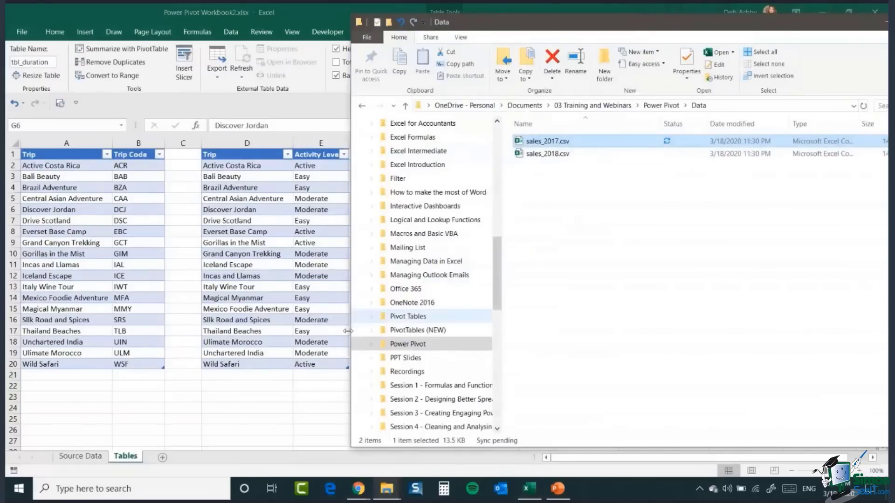
pyautogui.click(219, 382)
pyautogui.click(82, 265)
pyautogui.click(443, 242)
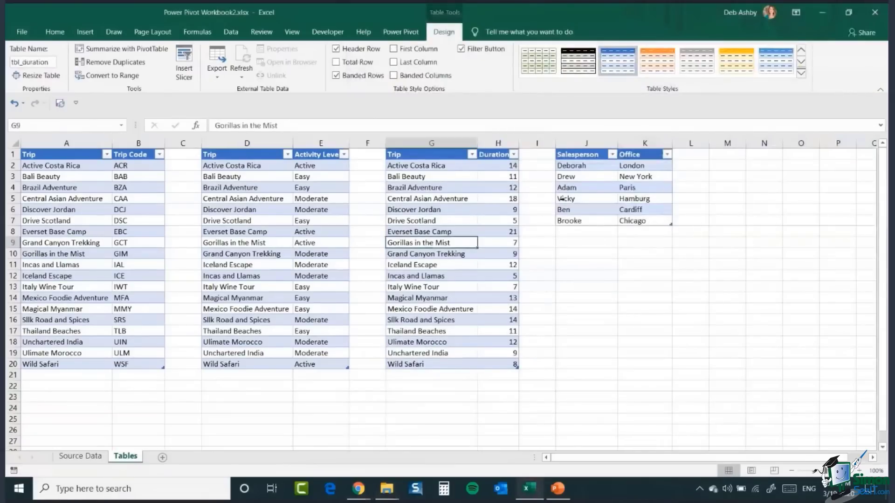
pyautogui.click(588, 189)
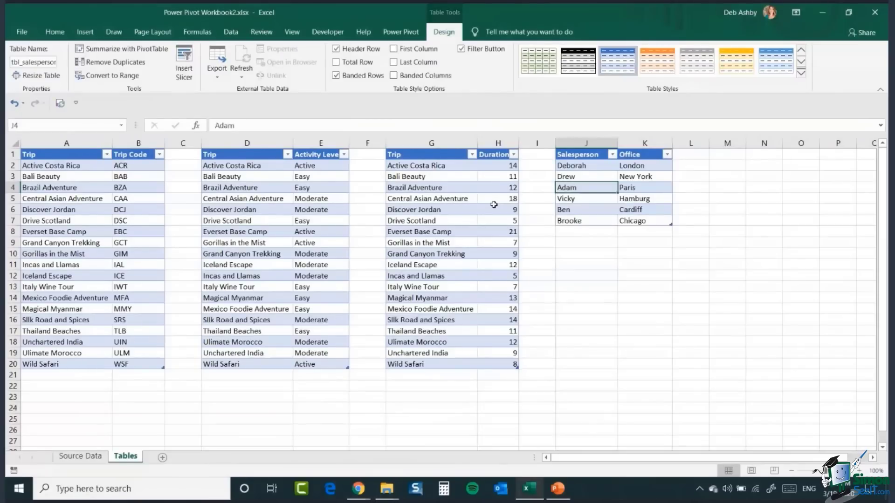
pyautogui.click(634, 262)
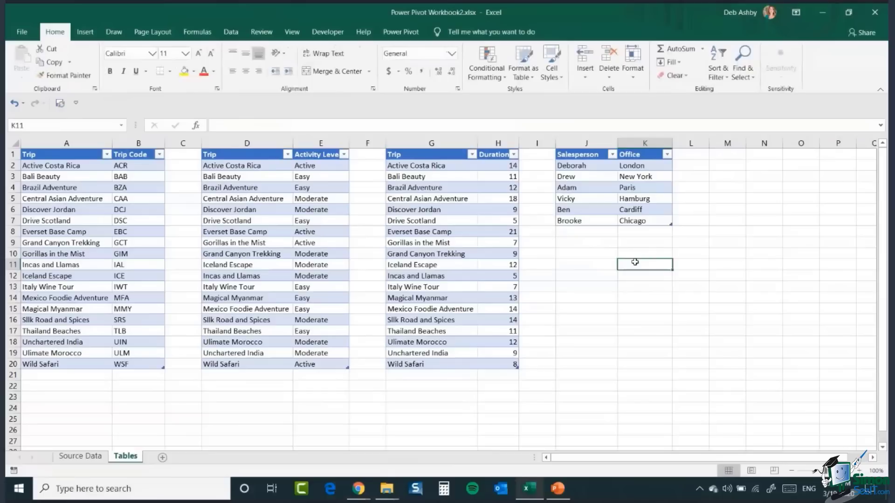
# Step: Show the Power Pivot ribbon and check the COM add-ins list for Microsoft Power Pivot for Excel
pyautogui.click(401, 32)
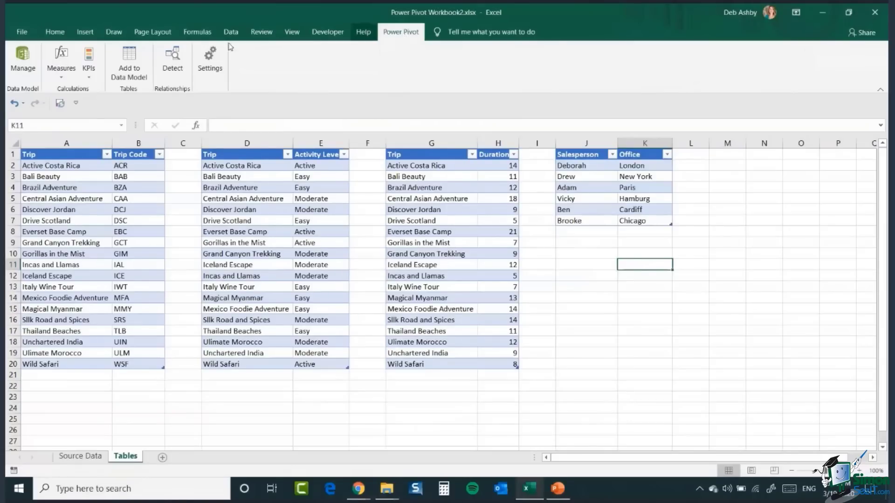
pyautogui.click(26, 34)
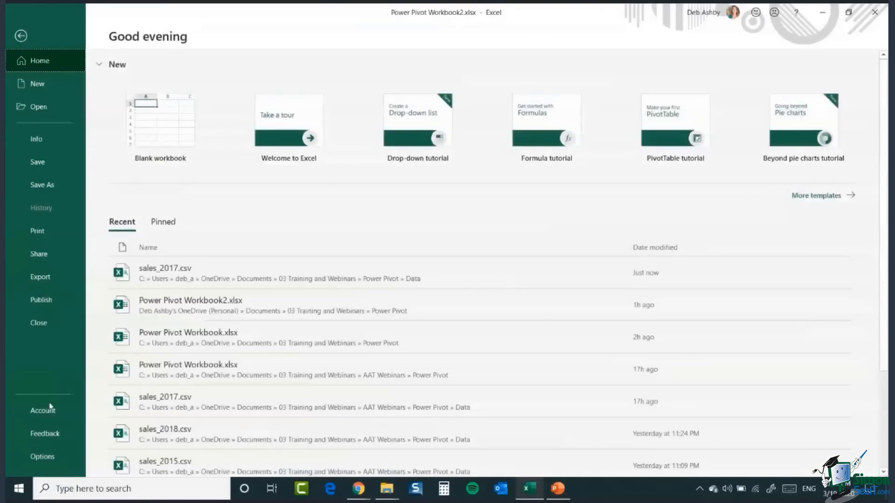
pyautogui.click(42, 456)
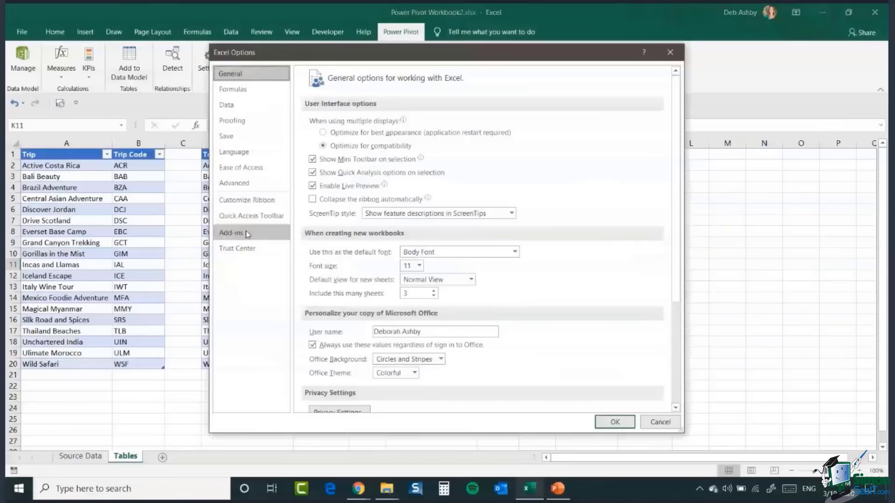
pyautogui.click(247, 234)
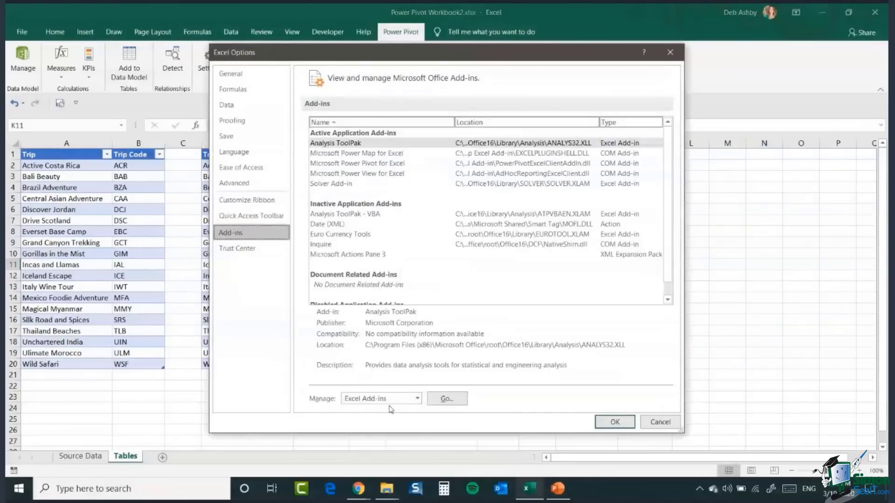
pyautogui.click(417, 400)
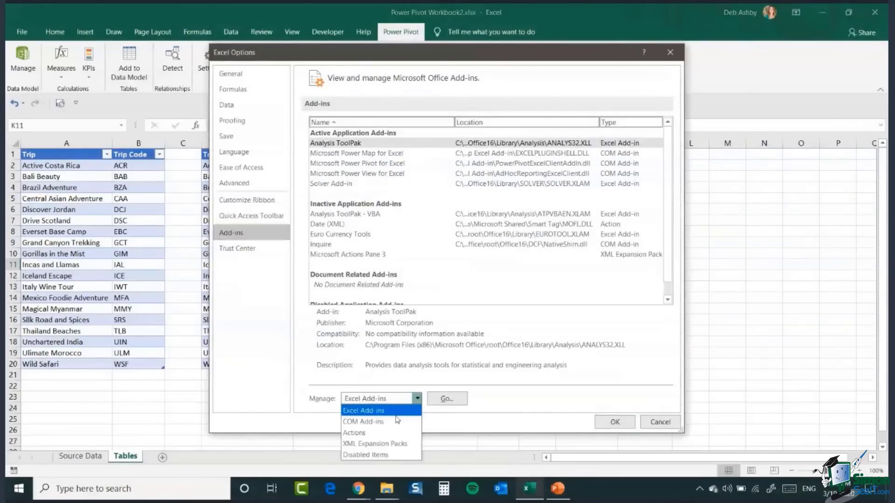
pyautogui.click(391, 422)
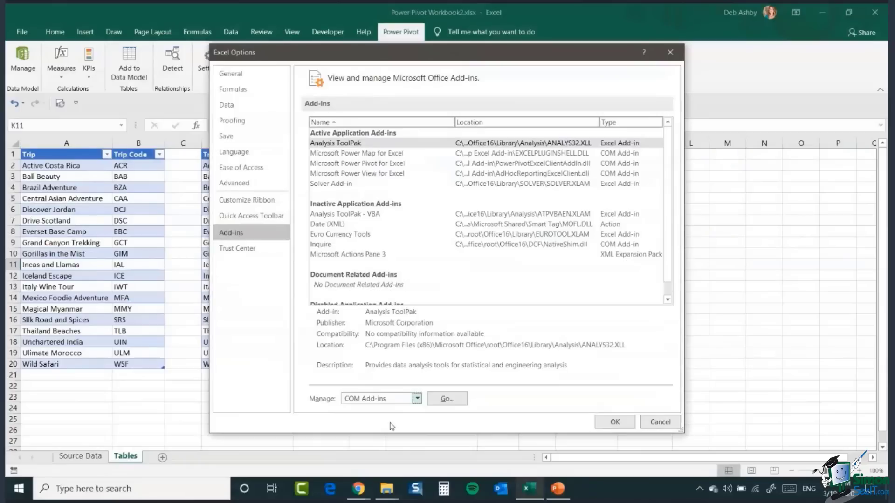
pyautogui.click(453, 402)
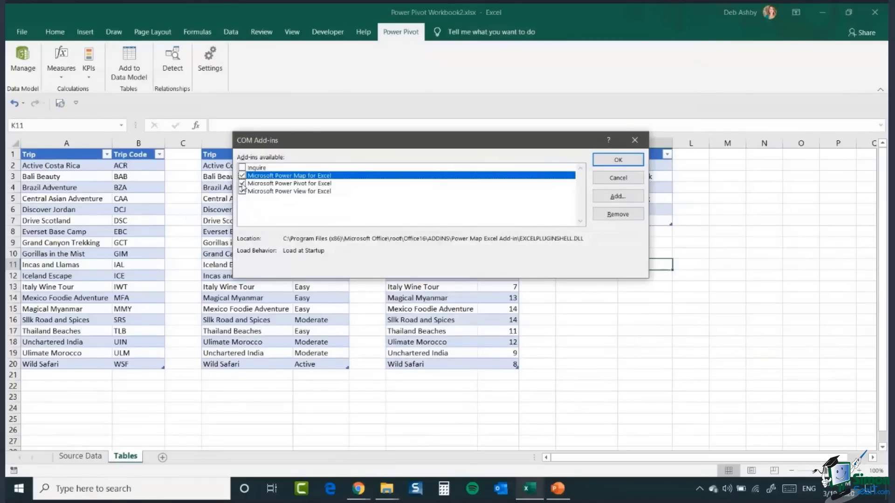
pyautogui.click(610, 159)
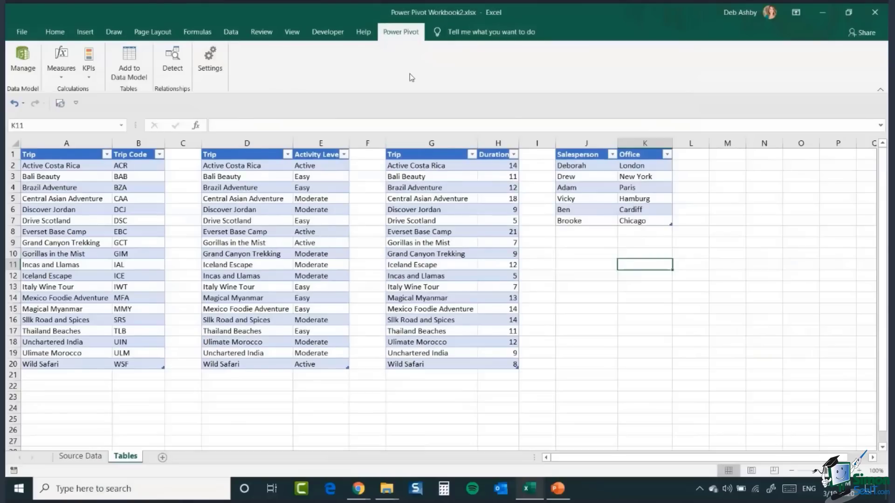
# Step: Create a new blank workbook
pyautogui.click(55, 33)
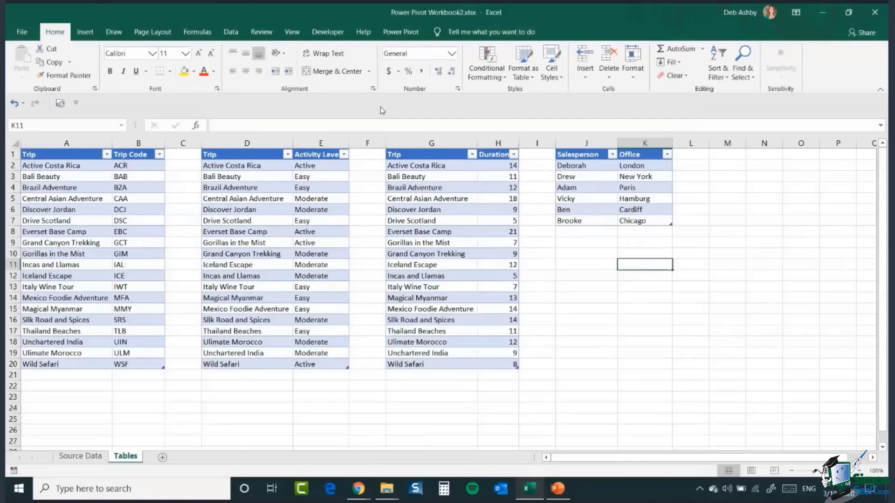
pyautogui.click(26, 34)
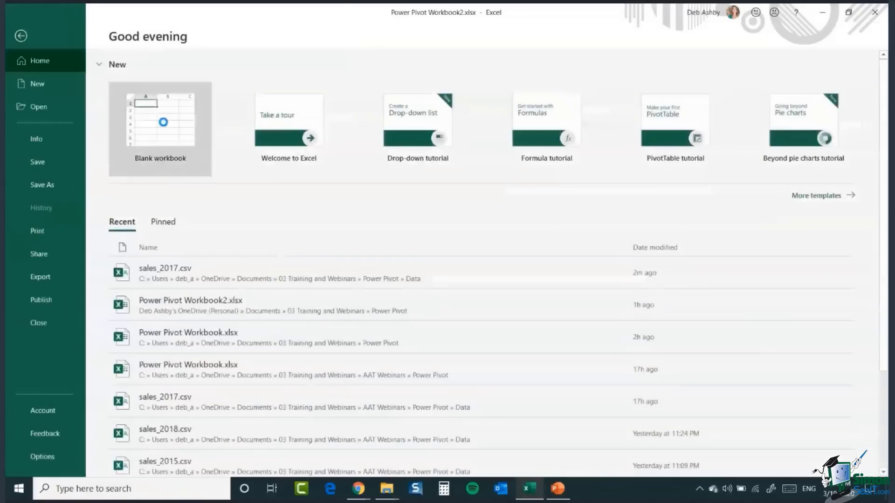
pyautogui.click(163, 122)
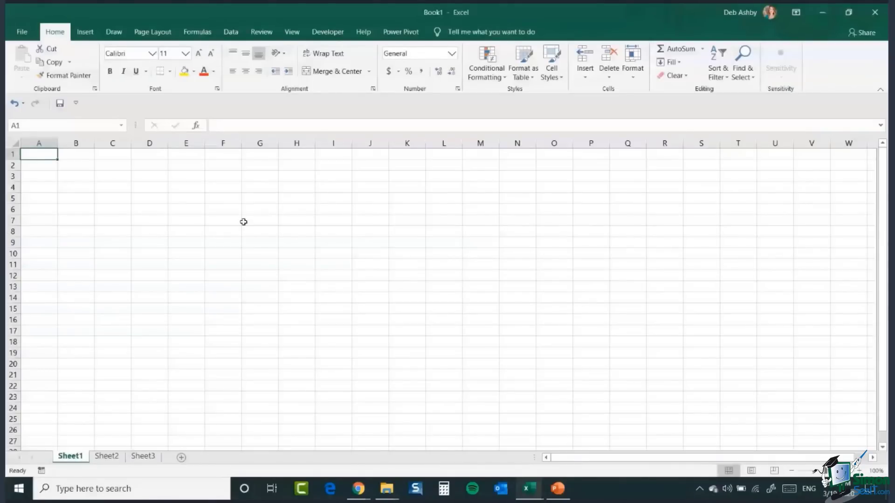
pyautogui.click(243, 198)
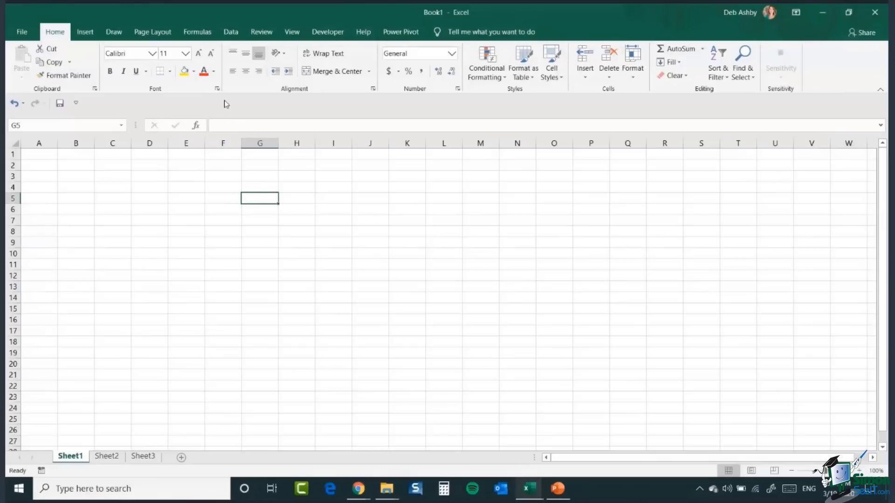
# Step: Bring up the Data folder window to check the sales CSV files, then return to the blank workbook
pyautogui.click(232, 32)
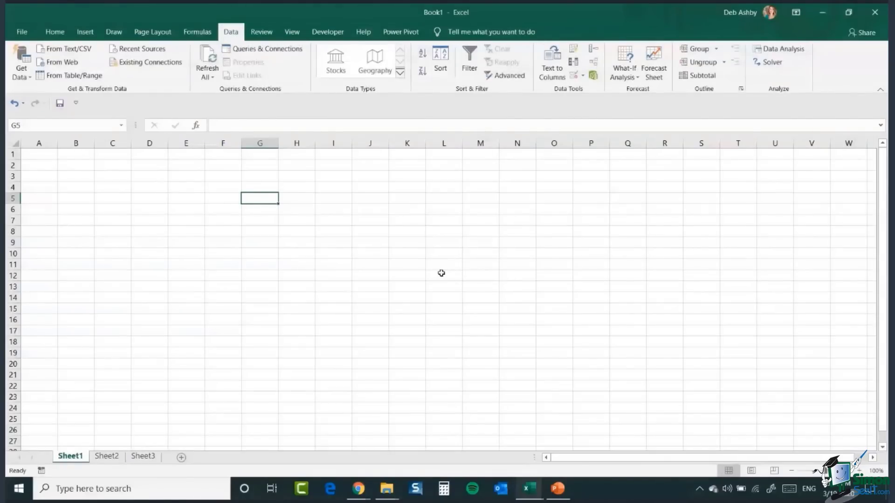
pyautogui.click(386, 489)
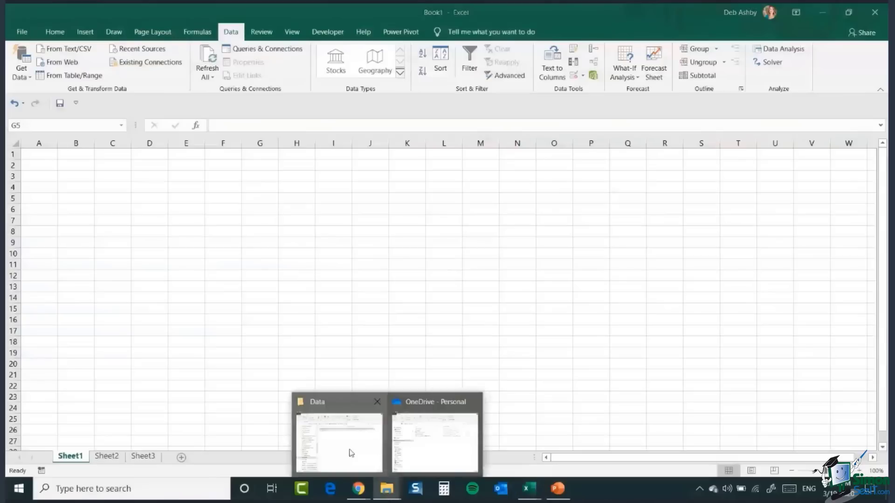
pyautogui.click(352, 453)
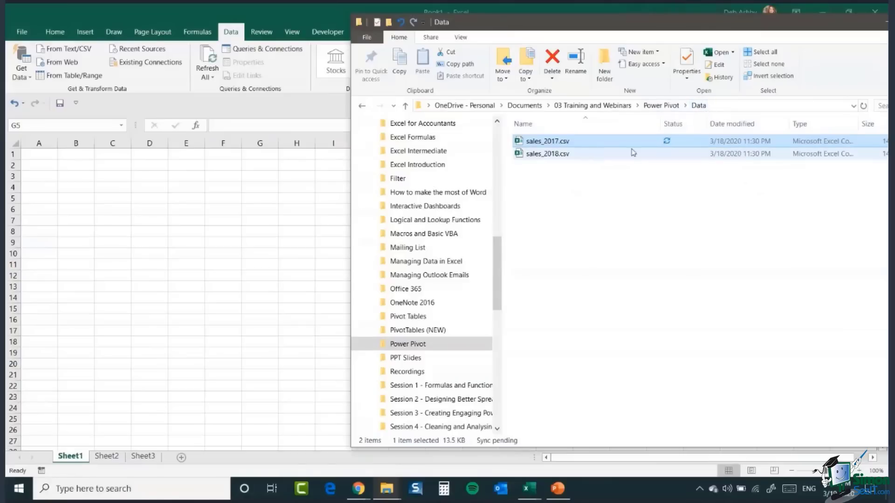
pyautogui.moveTo(722, 31); pyautogui.dragTo(614, 40)
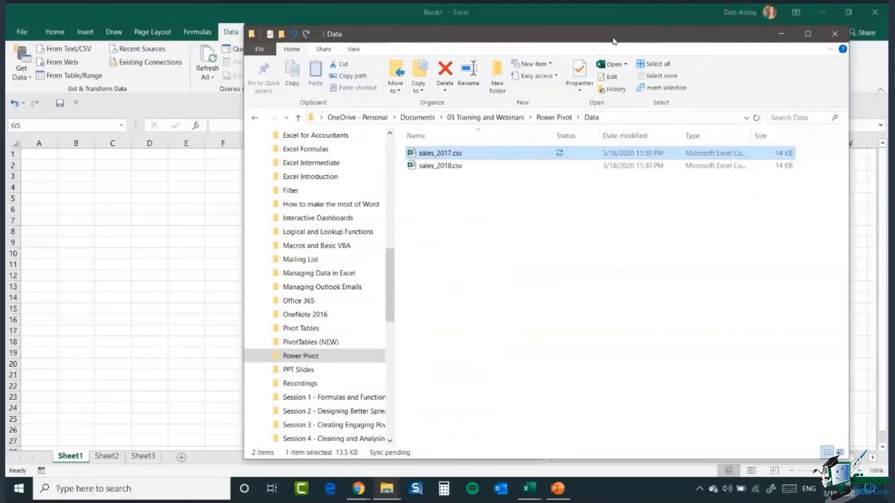
pyautogui.click(240, 105)
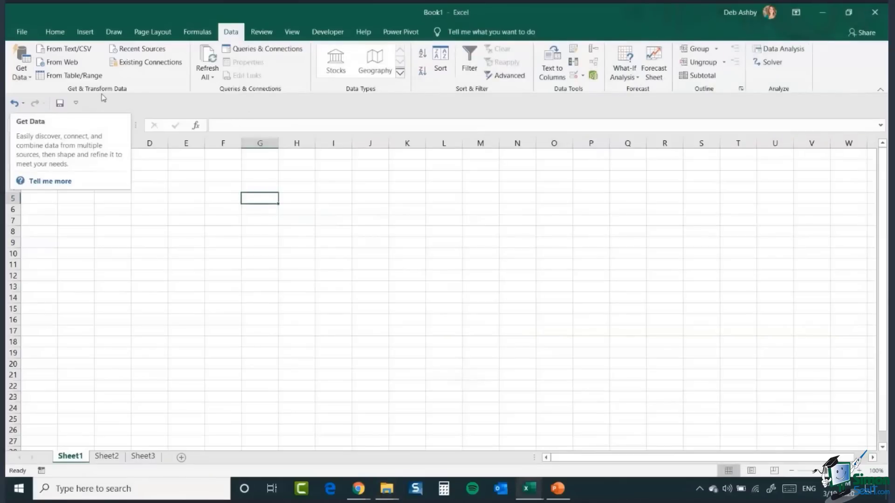
# Step: Start a Get Data From Folder query using the Documents\03 Training and Webinars\Power Pivot\Data folder path
pyautogui.click(21, 74)
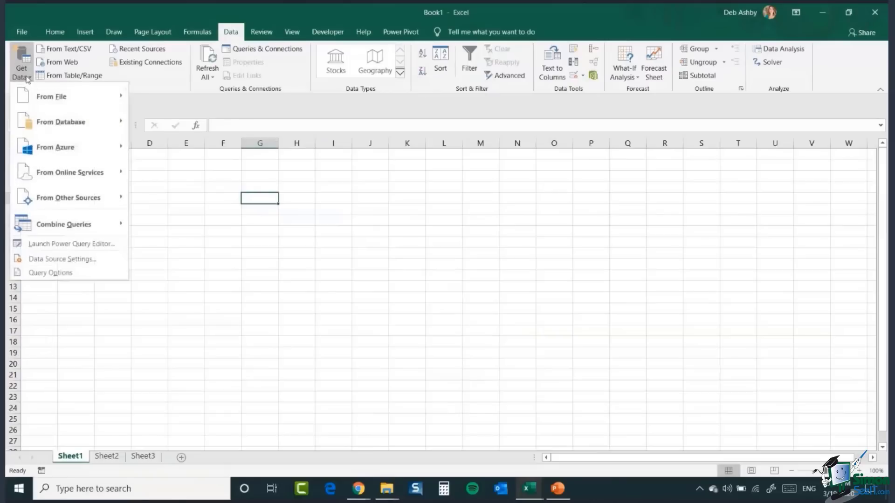
pyautogui.moveTo(36, 123)
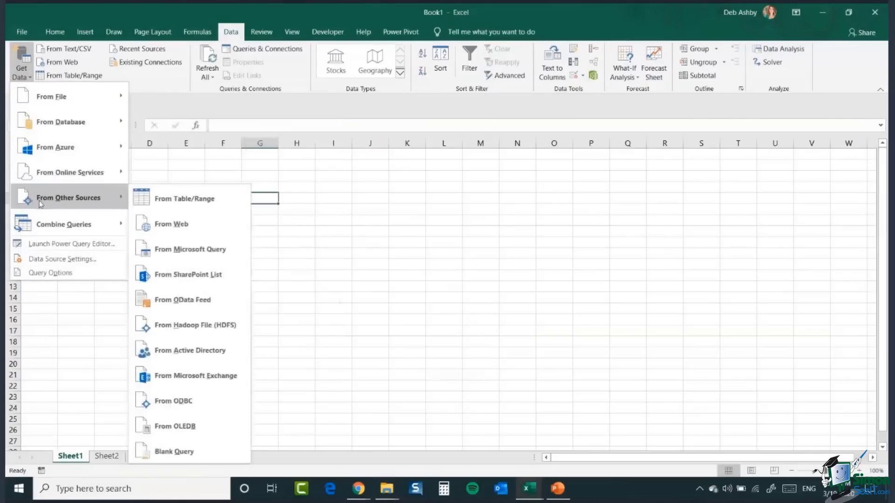
pyautogui.moveTo(56, 107)
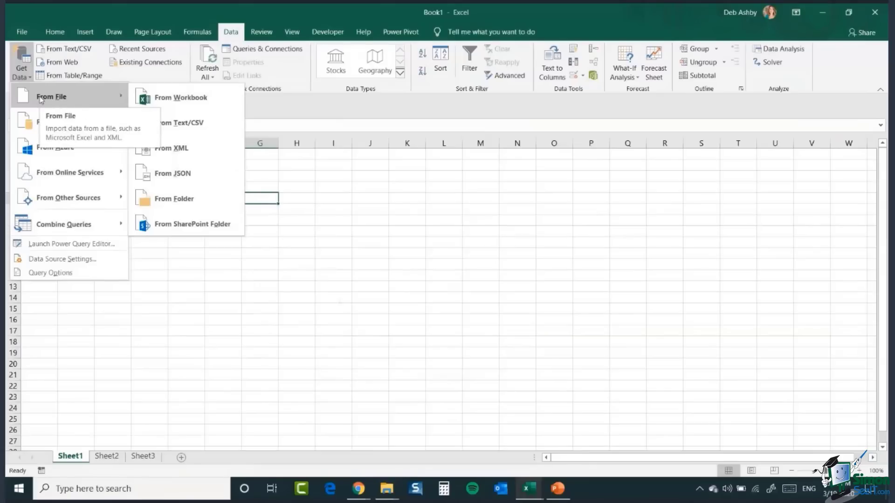
pyautogui.click(218, 208)
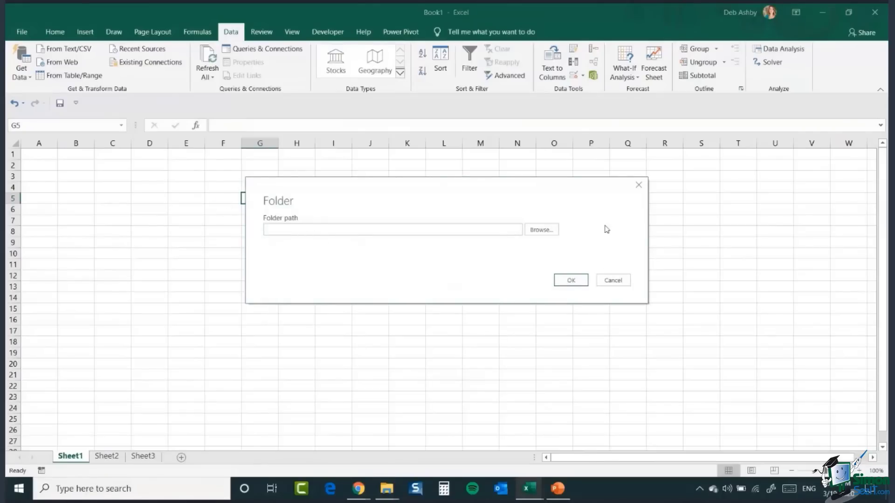
pyautogui.click(541, 231)
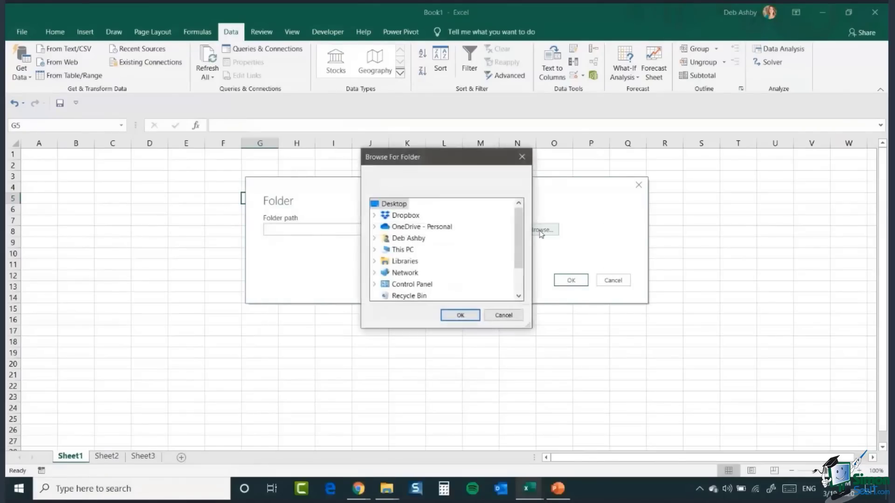
pyautogui.click(374, 226)
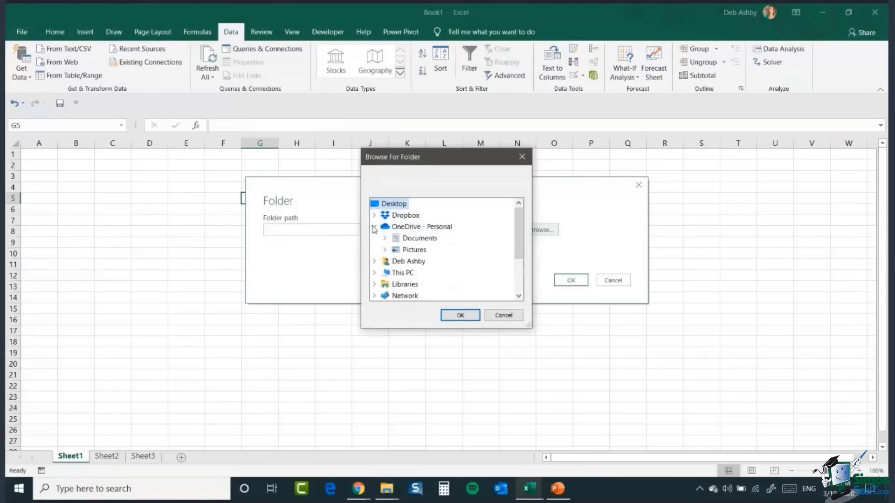
pyautogui.click(385, 238)
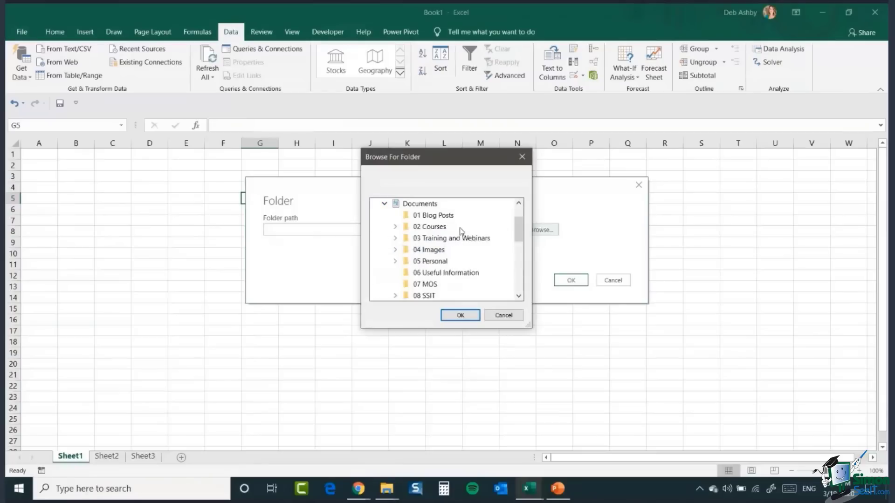
pyautogui.click(395, 238)
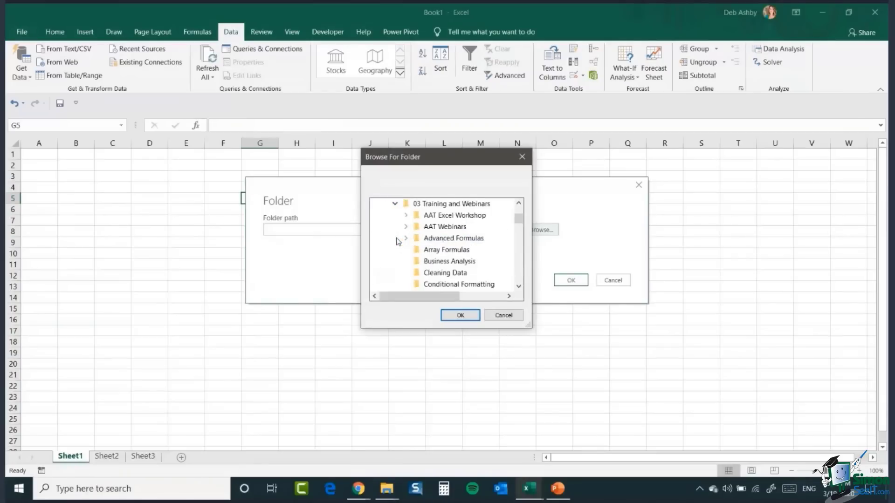
pyautogui.moveTo(516, 219); pyautogui.dragTo(521, 243)
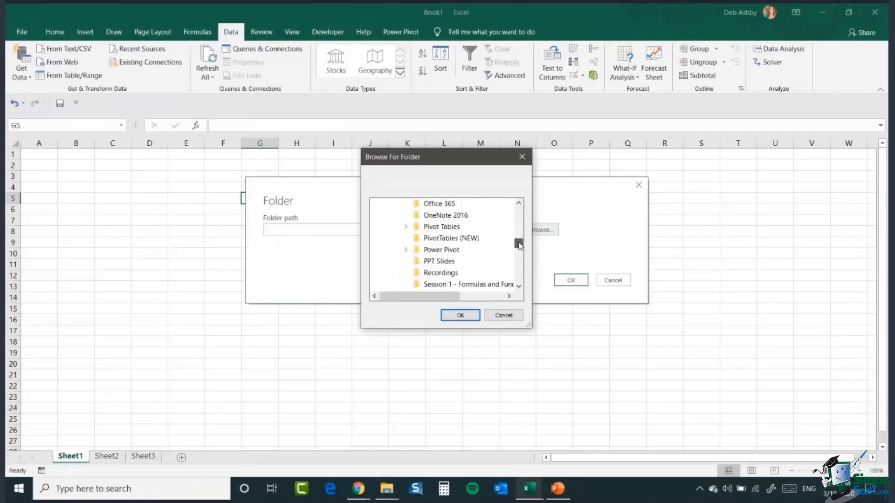
pyautogui.click(405, 249)
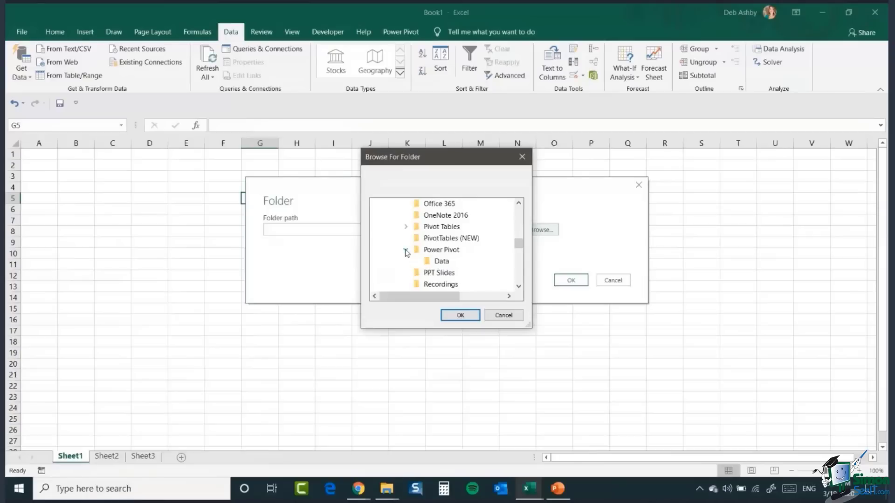
pyautogui.click(441, 265)
pyautogui.click(460, 315)
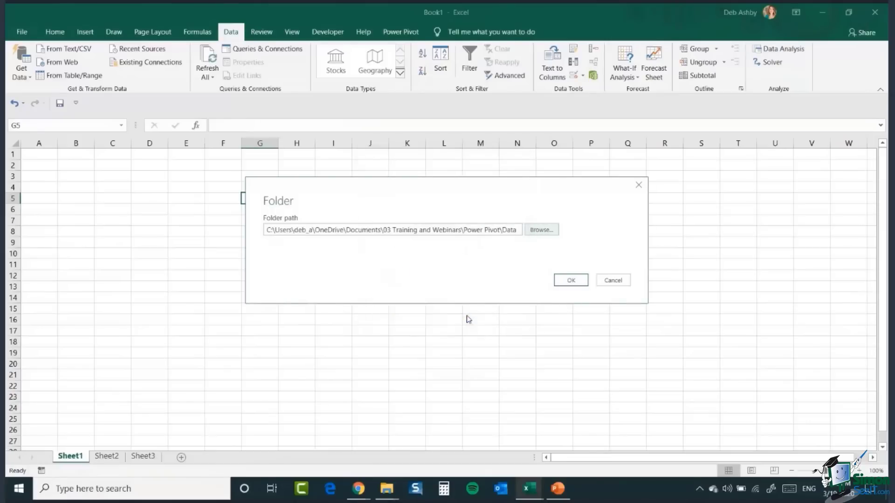
pyautogui.click(577, 281)
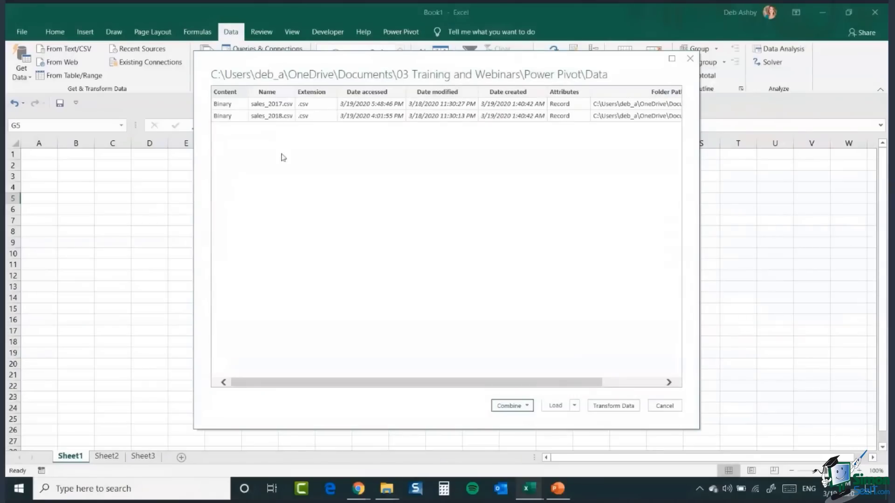
# Step: Combine the folder's files with Combine & Transform Data, keeping First file as the sample file
pyautogui.click(526, 406)
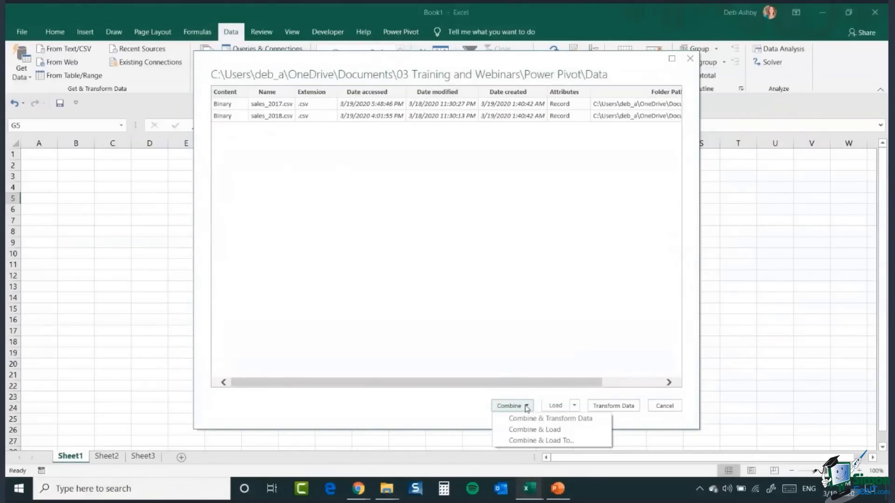
pyautogui.click(574, 420)
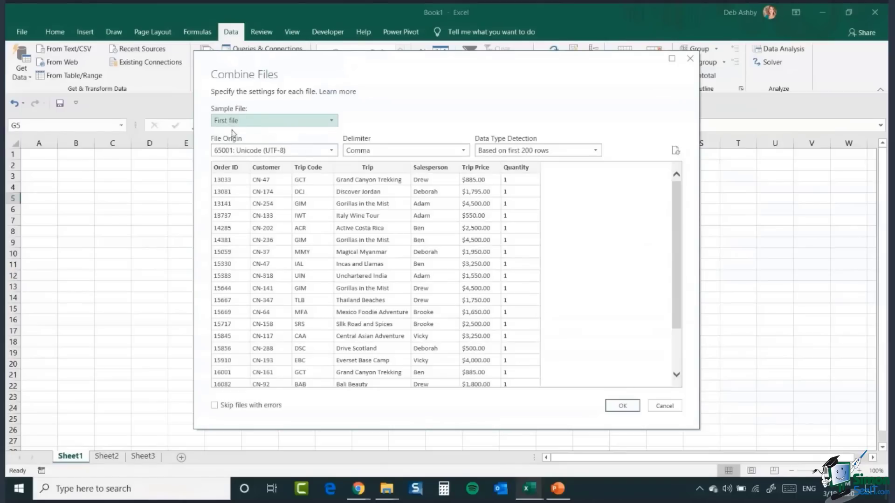
pyautogui.click(321, 125)
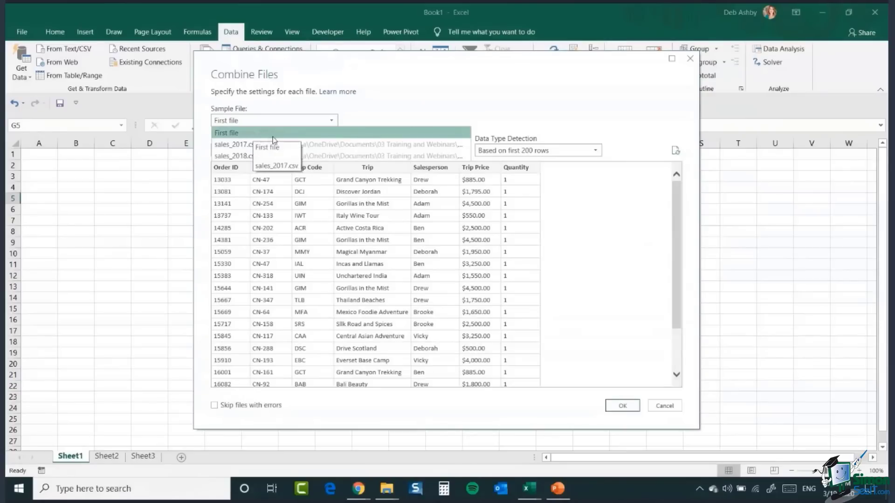
pyautogui.click(495, 97)
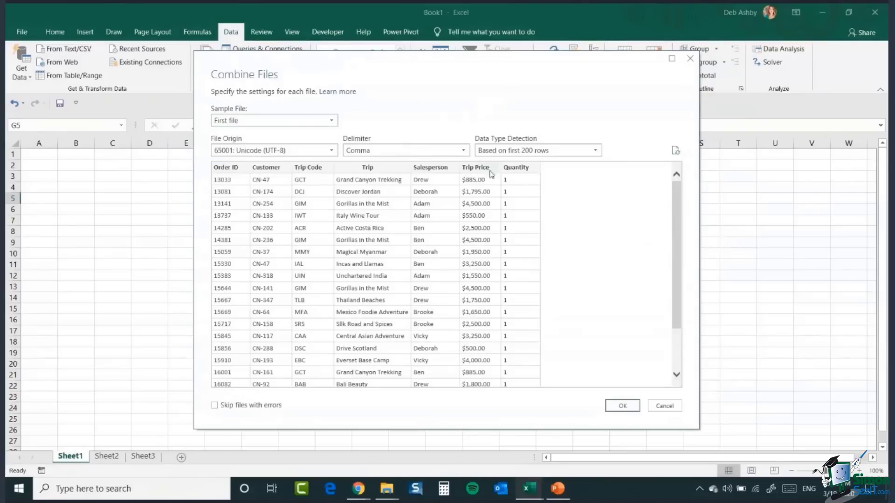
pyautogui.moveTo(678, 191)
pyautogui.mouseDown()
pyautogui.moveTo(679, 261)
pyautogui.moveTo(689, 180)
pyautogui.mouseUp()
pyautogui.click(624, 407)
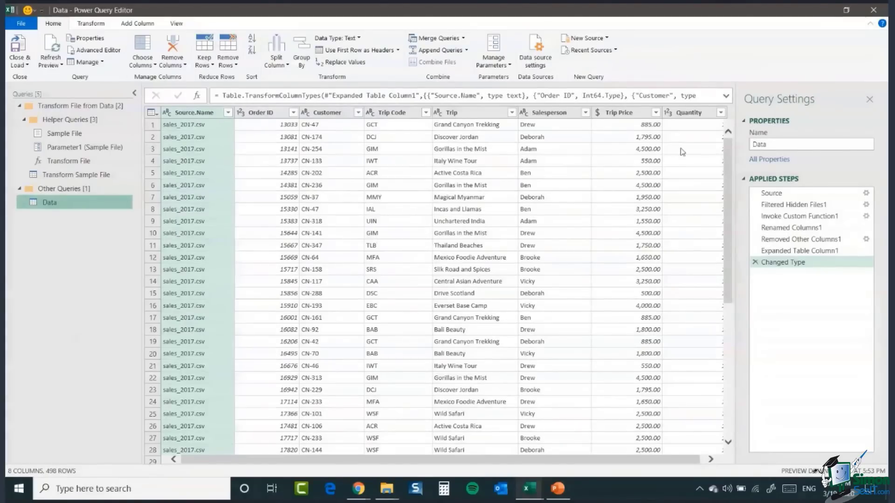
# Step: Examine the text Format options for the Salesperson column without applying any of them
pyautogui.moveTo(728, 144)
pyautogui.mouseDown()
pyautogui.moveTo(728, 128)
pyautogui.moveTo(730, 148)
pyautogui.mouseUp()
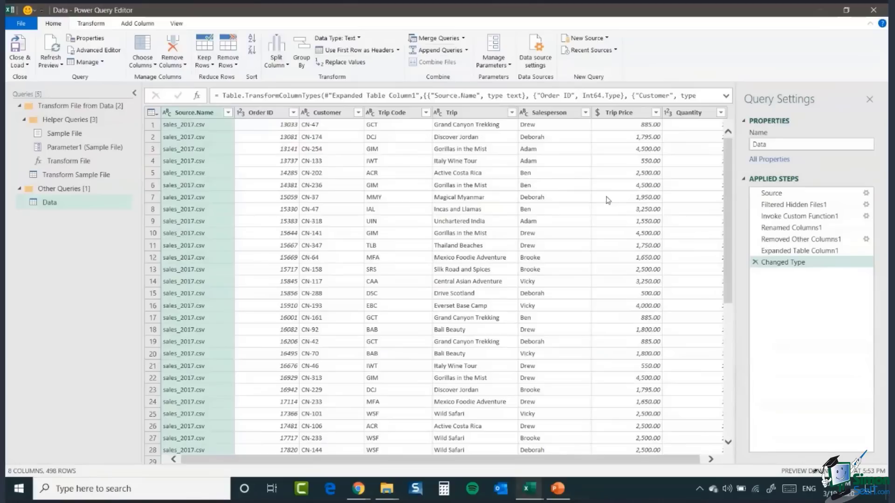
pyautogui.click(92, 24)
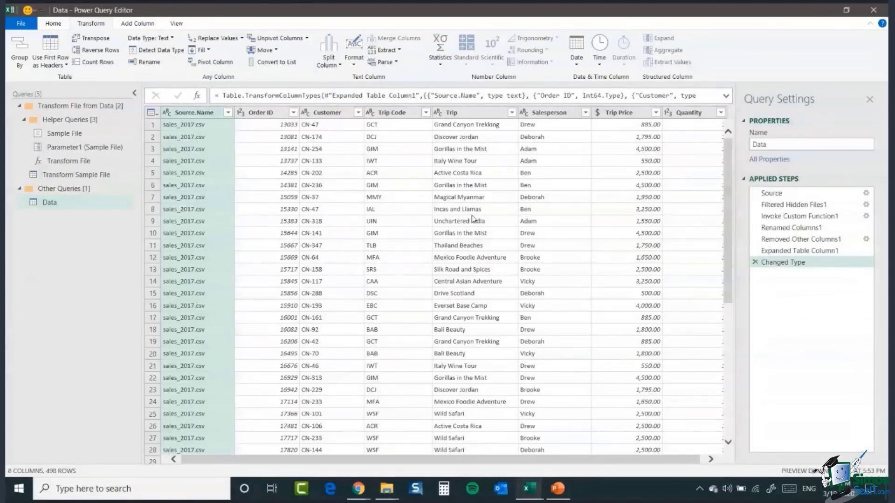
pyautogui.click(354, 63)
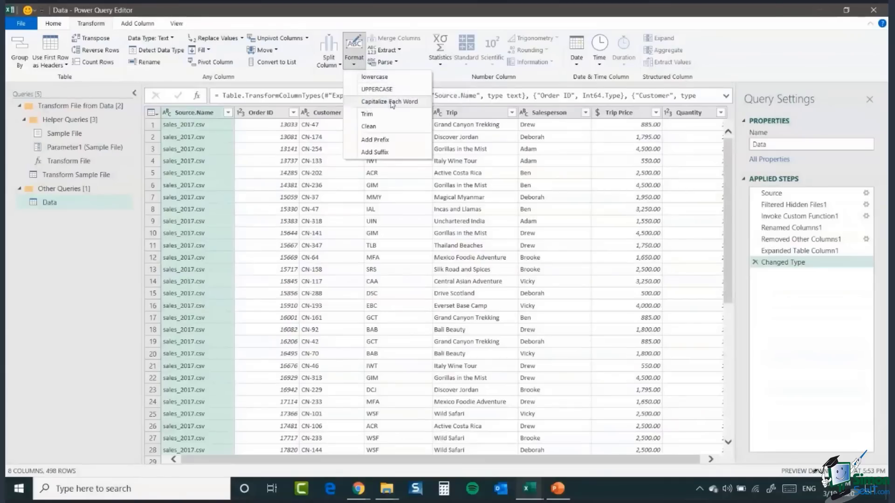
pyautogui.click(550, 114)
pyautogui.click(550, 114)
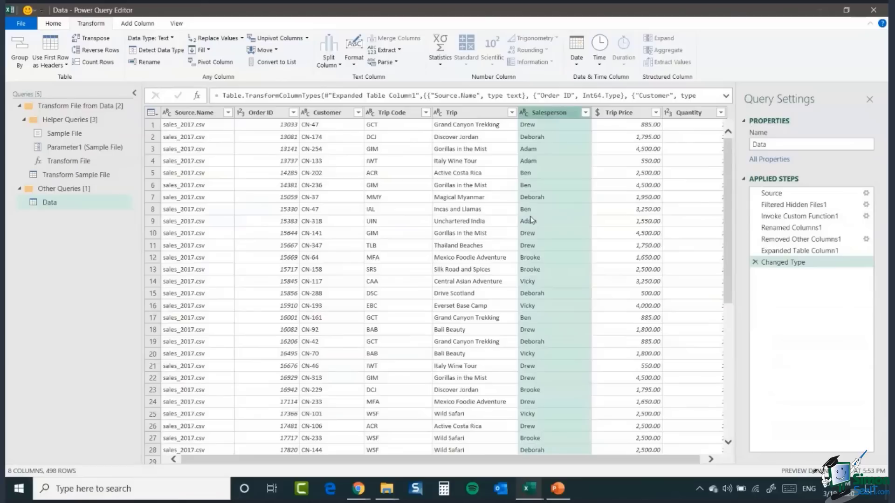
pyautogui.click(354, 64)
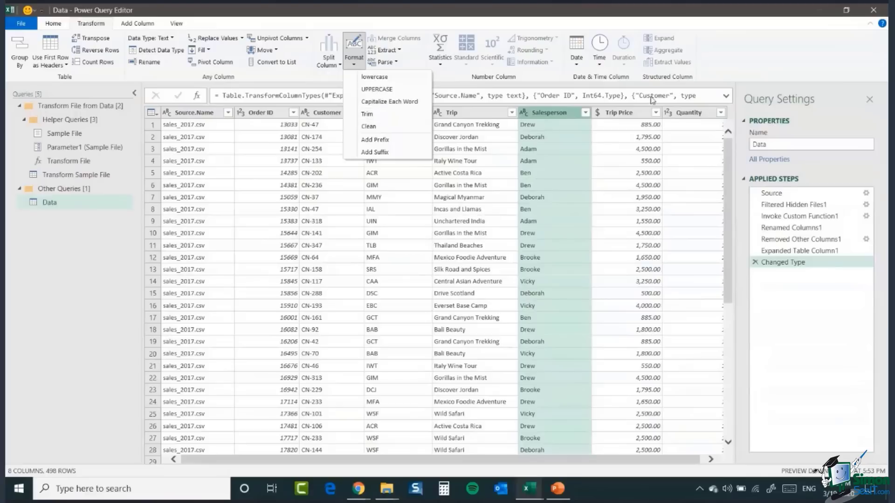
pyautogui.press('Escape')
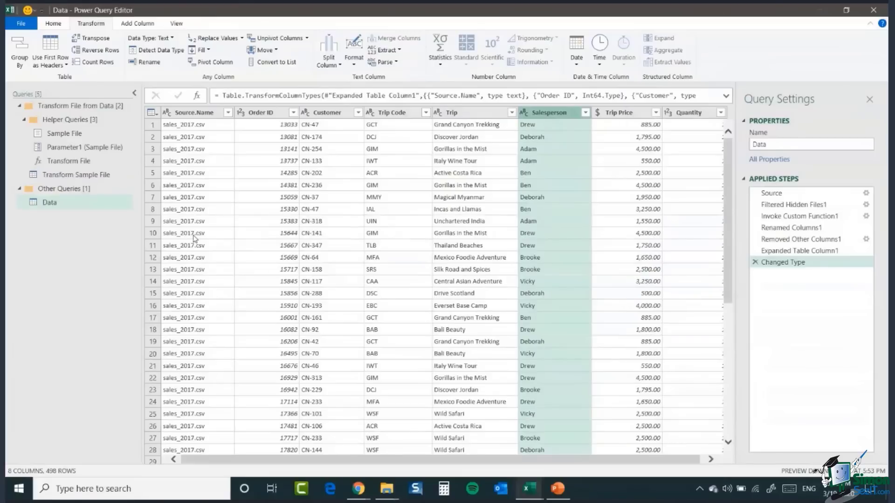
# Step: Remove the Source.Name column from the combined query
pyautogui.click(191, 114)
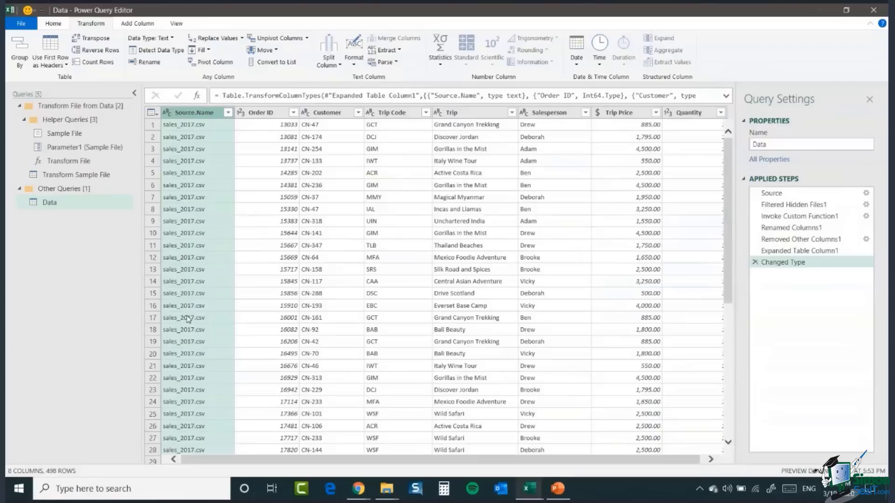
pyautogui.click(56, 27)
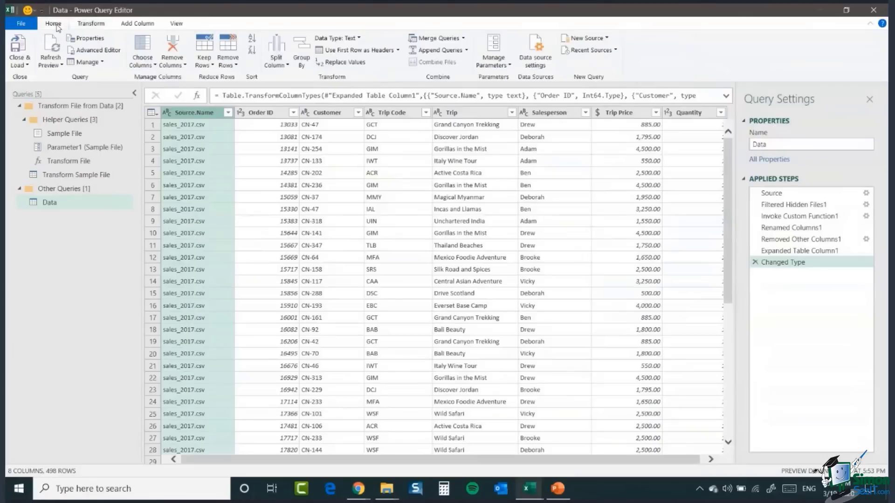
pyautogui.click(185, 65)
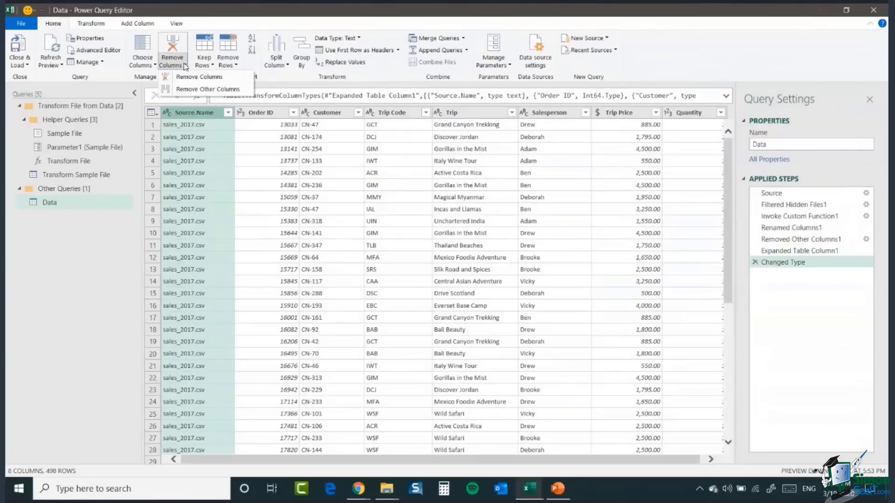
pyautogui.click(184, 80)
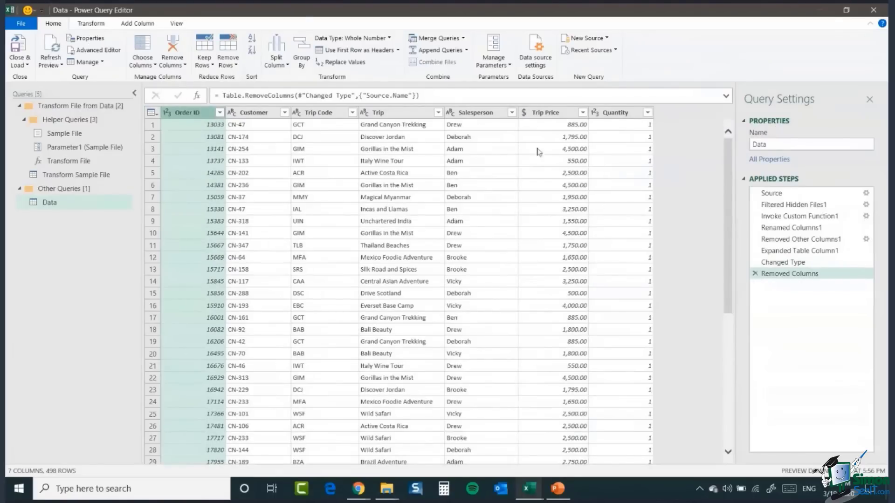
# Step: Remove the Quantity column from the query
pyautogui.click(610, 113)
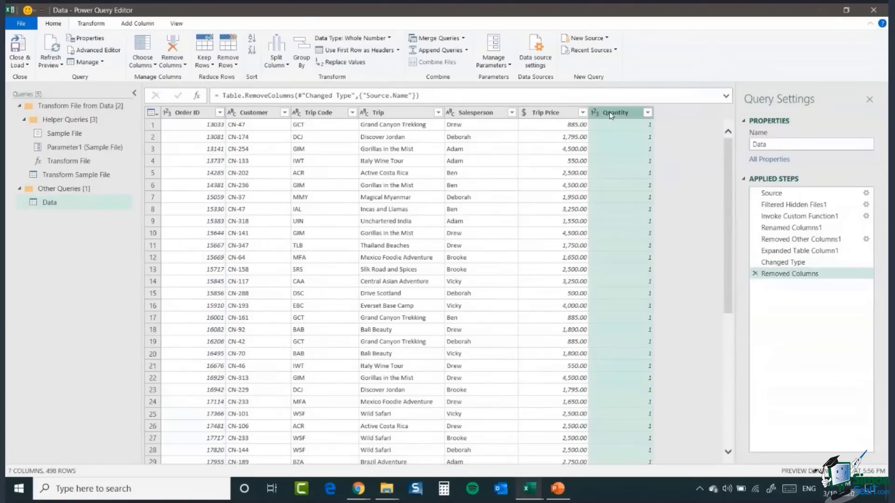
pyautogui.moveTo(730, 146)
pyautogui.mouseDown()
pyautogui.moveTo(731, 210)
pyautogui.moveTo(730, 138)
pyautogui.mouseUp()
pyautogui.click(173, 64)
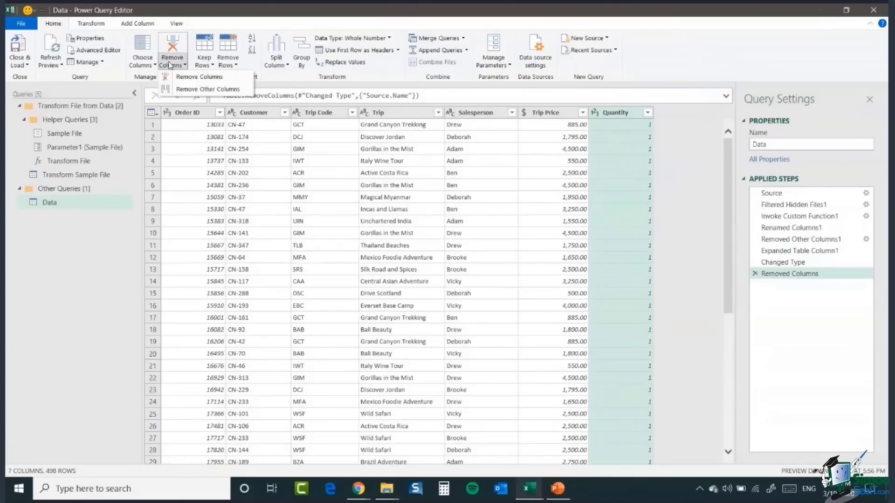
pyautogui.click(180, 79)
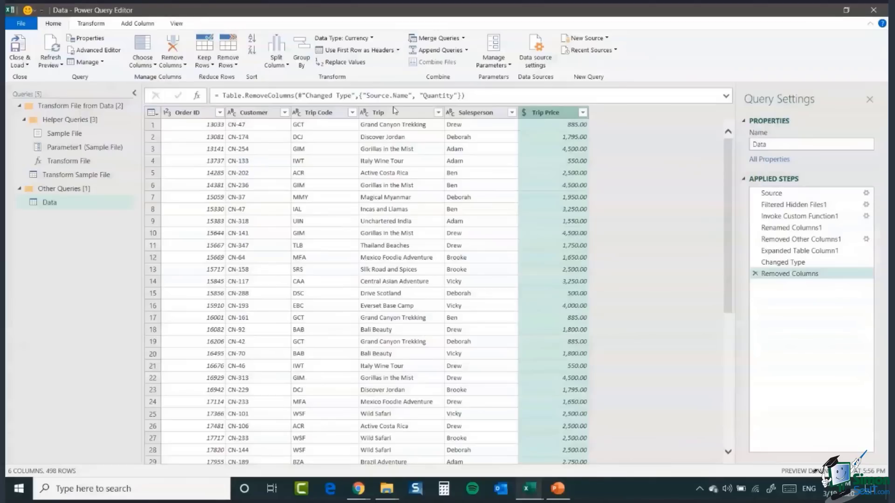
# Step: Examine the Rounding options and each column's data type menu without applying any changes
pyautogui.click(89, 24)
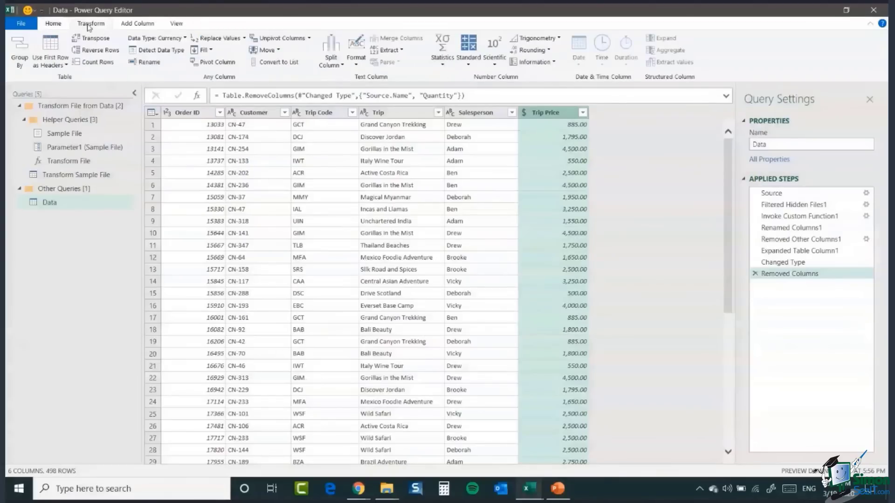
pyautogui.click(549, 50)
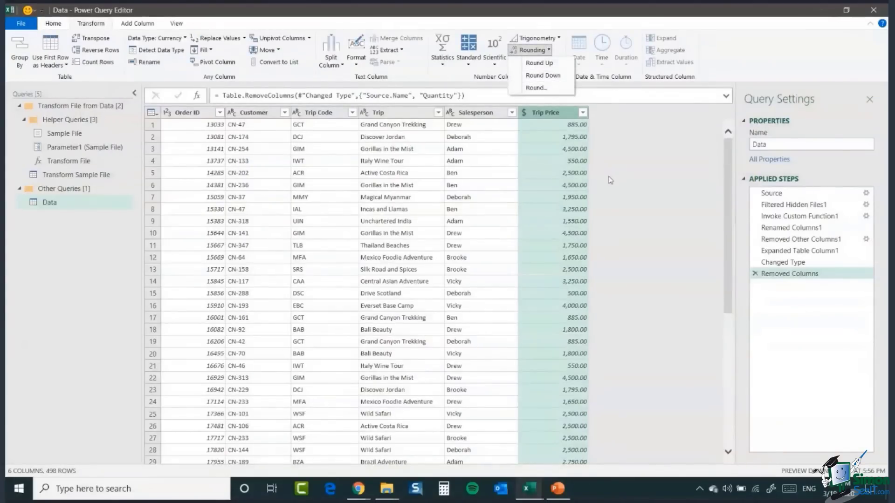
pyautogui.click(497, 192)
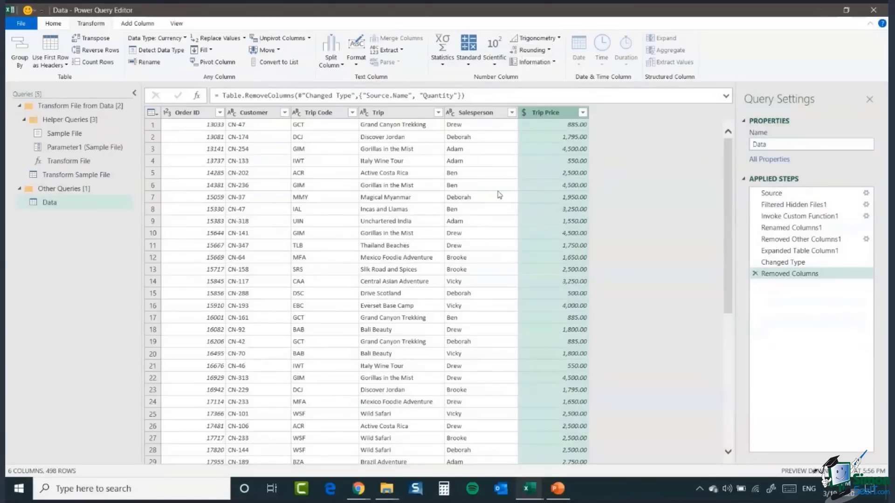
pyautogui.click(488, 177)
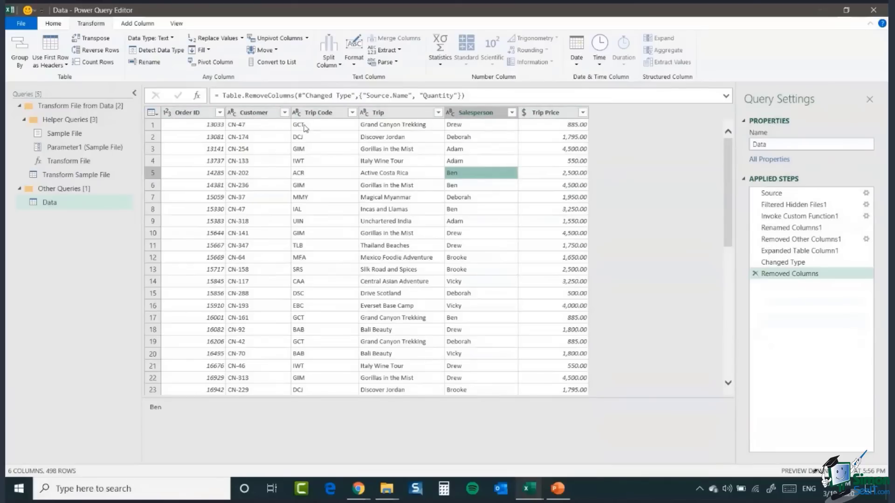
pyautogui.click(168, 117)
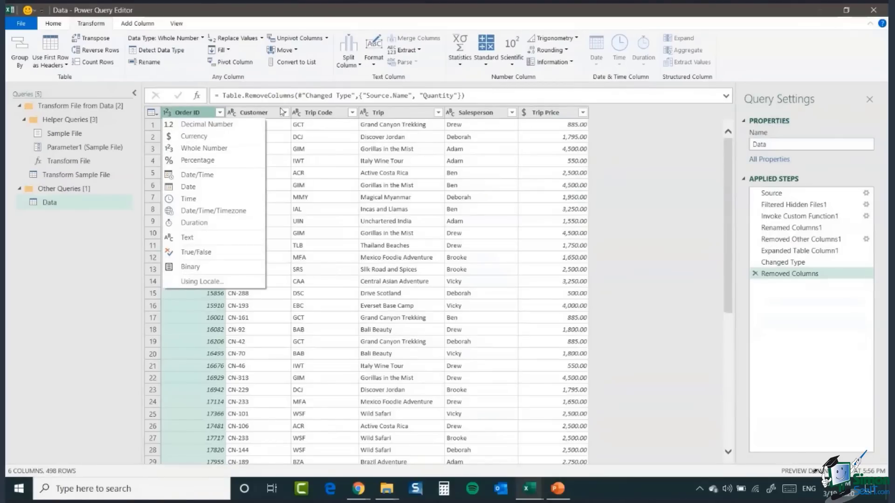
pyautogui.click(253, 113)
pyautogui.click(252, 113)
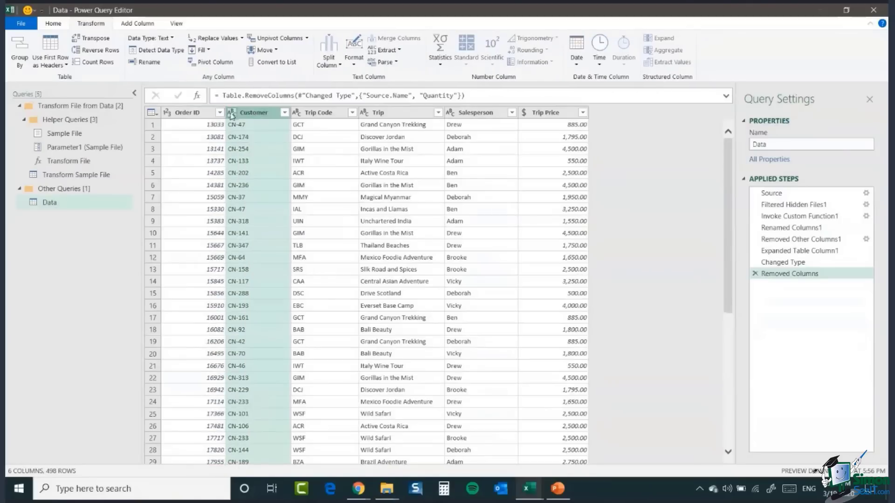
pyautogui.click(232, 113)
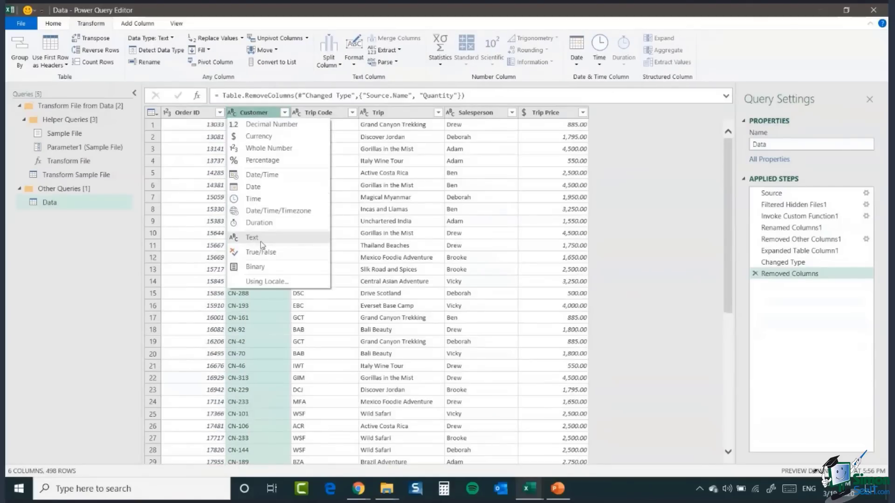
pyautogui.click(345, 149)
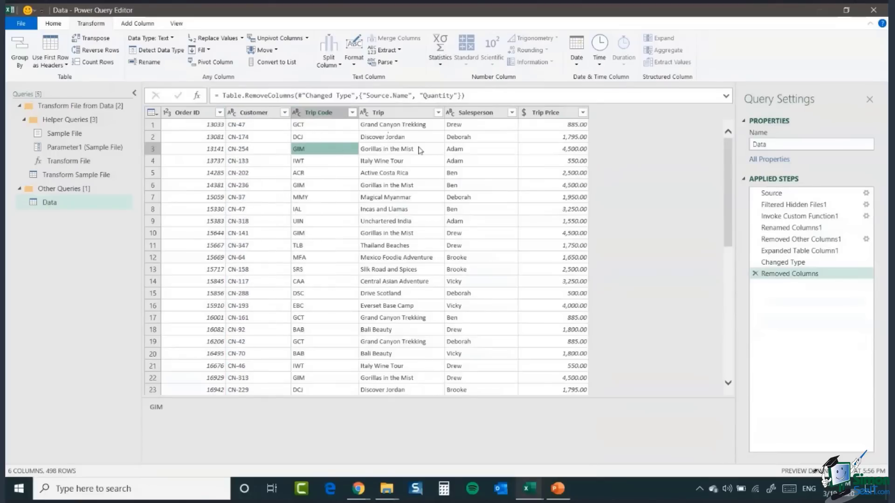
pyautogui.click(525, 113)
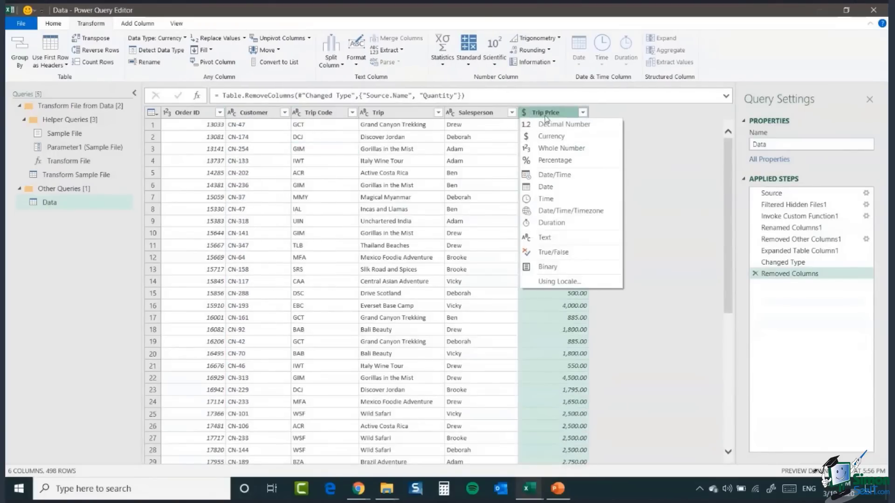
pyautogui.click(544, 113)
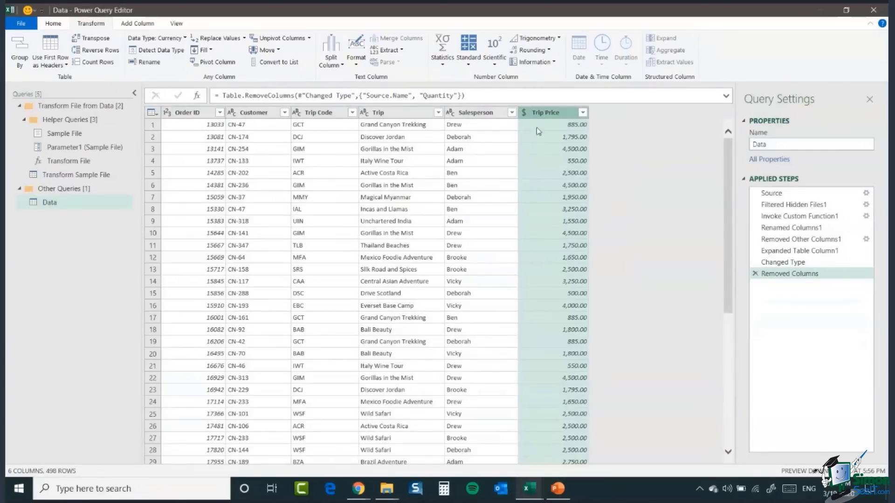
pyautogui.click(524, 113)
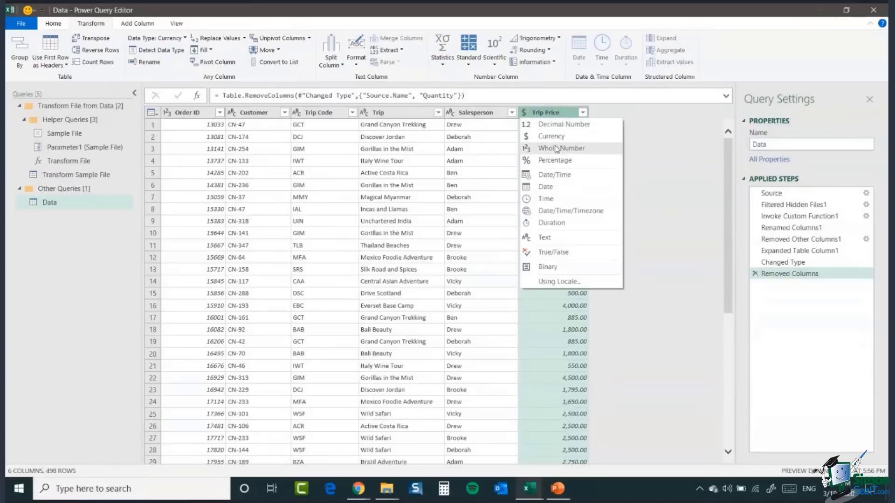
pyautogui.click(476, 141)
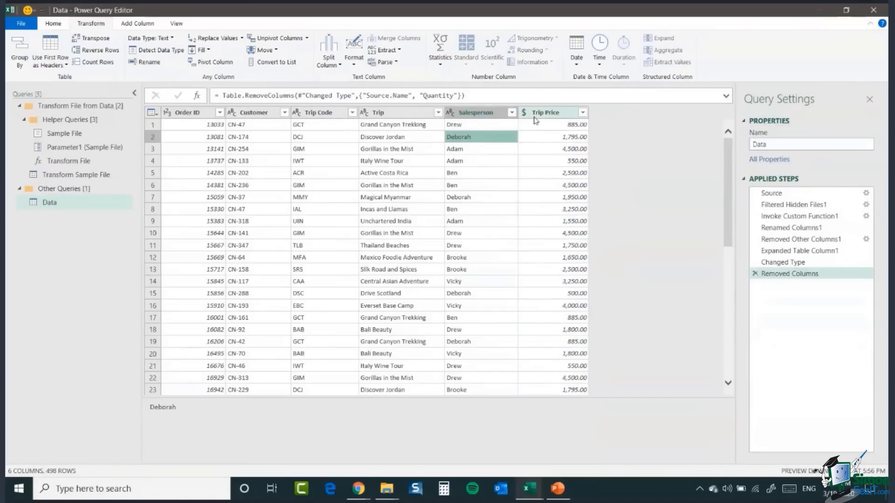
pyautogui.click(530, 148)
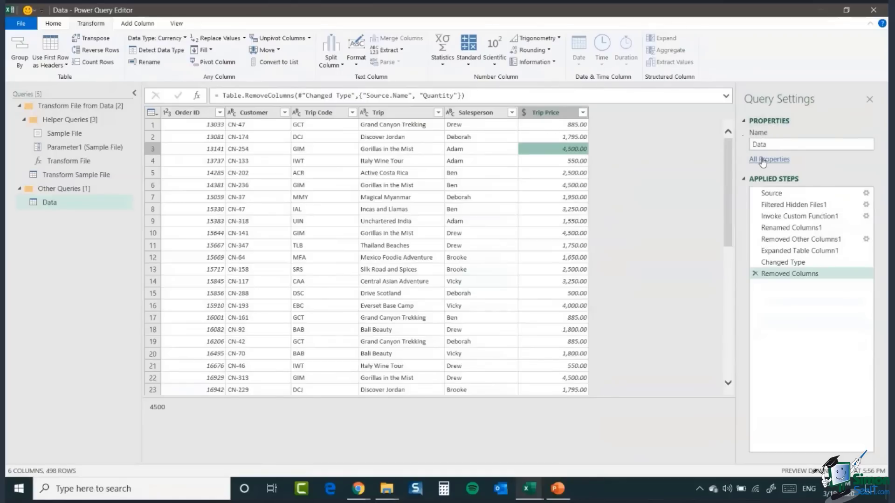
# Step: Rename the query to Sales Data
pyautogui.click(753, 145)
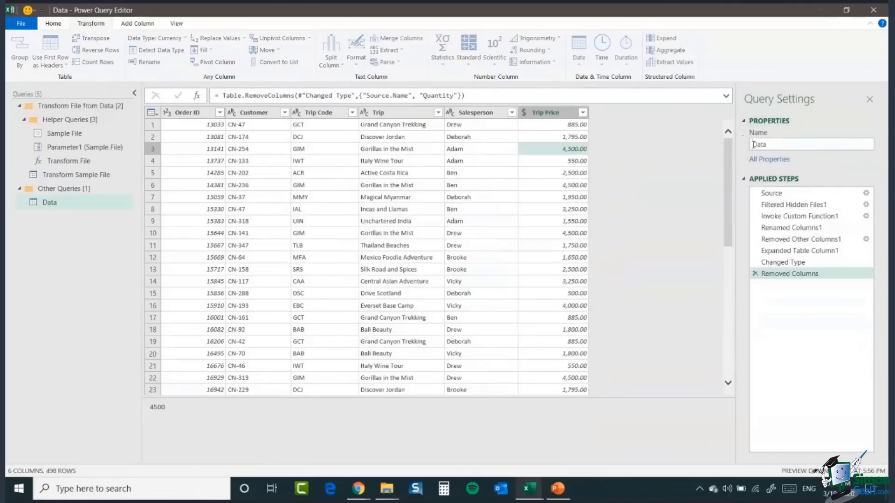
pyautogui.write('Sales')
pyautogui.press('Return')
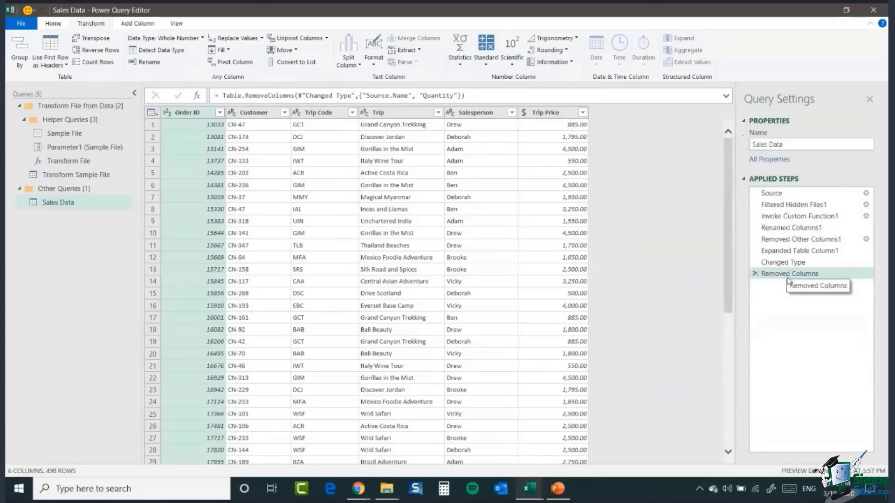
# Step: Delete the Removed Columns step and remove the Source.Name and Quantity columns again
pyautogui.click(755, 275)
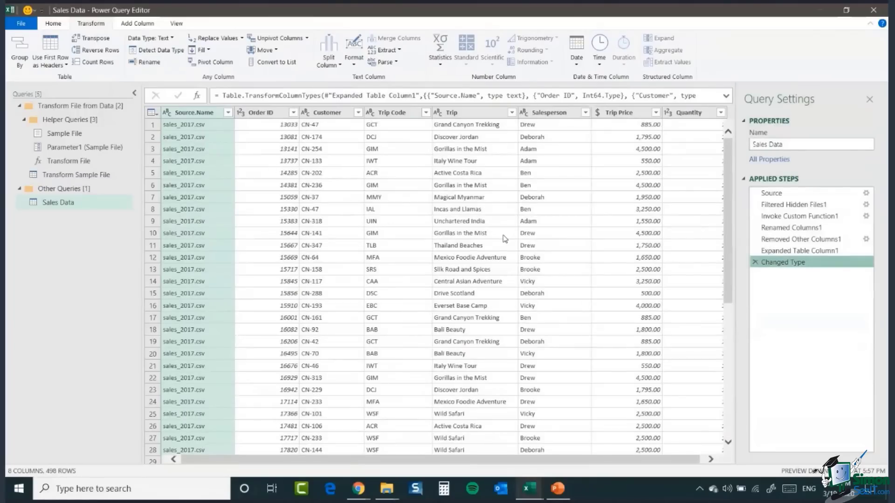
pyautogui.click(54, 25)
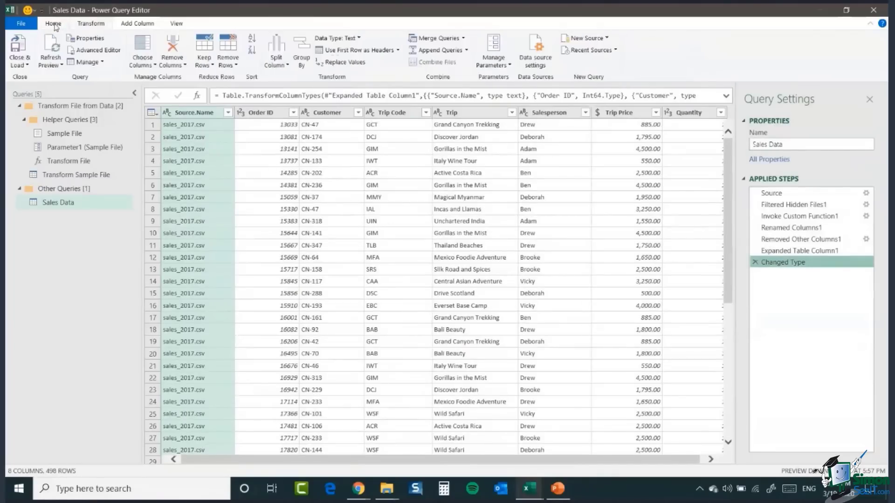
pyautogui.click(172, 65)
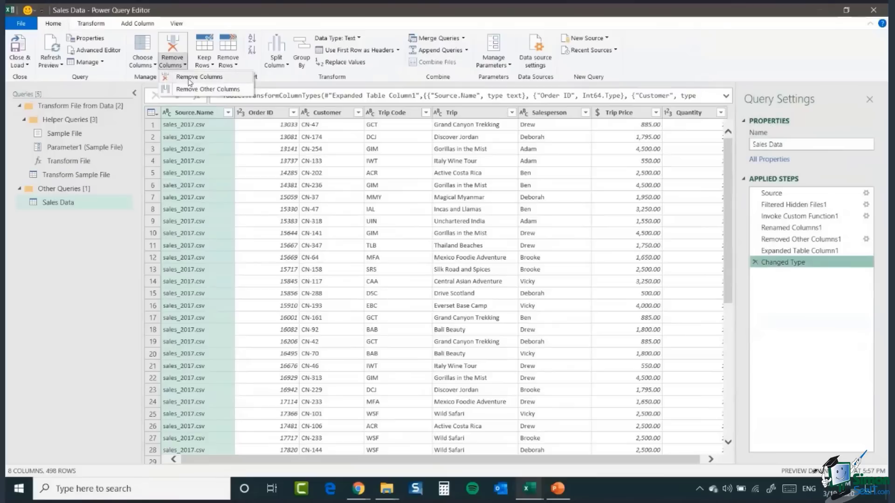
pyautogui.click(184, 78)
pyautogui.click(608, 112)
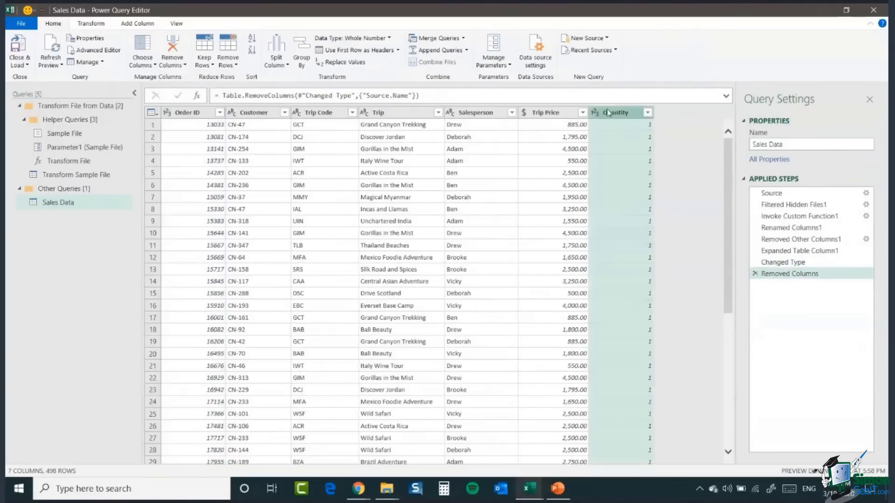
pyautogui.click(178, 64)
pyautogui.click(184, 77)
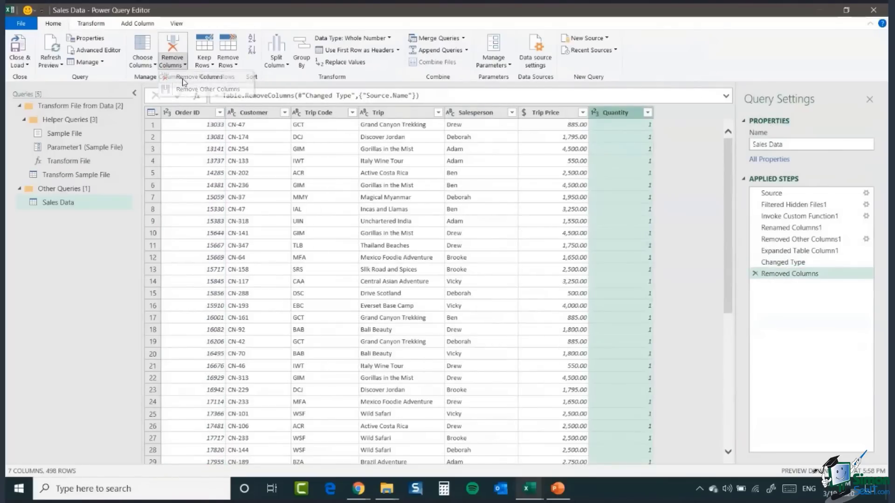
# Step: Close and load the query as a connection only, adding it to the Data Model
pyautogui.click(402, 209)
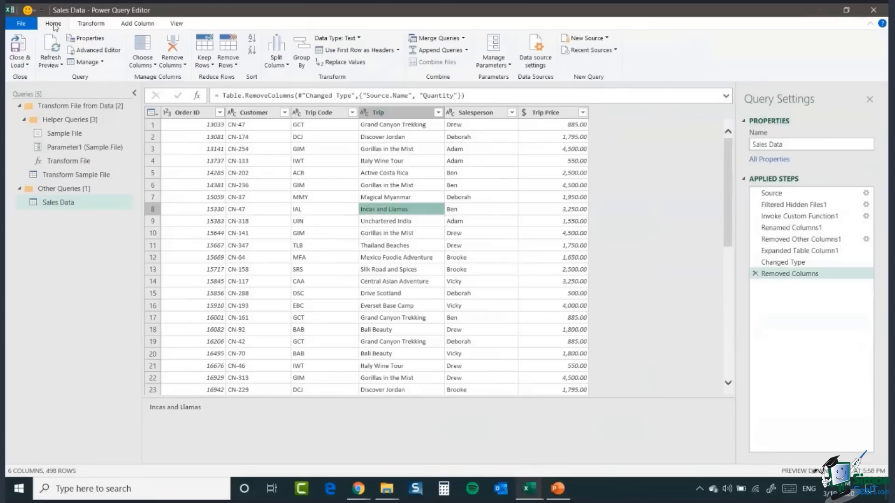
pyautogui.click(26, 65)
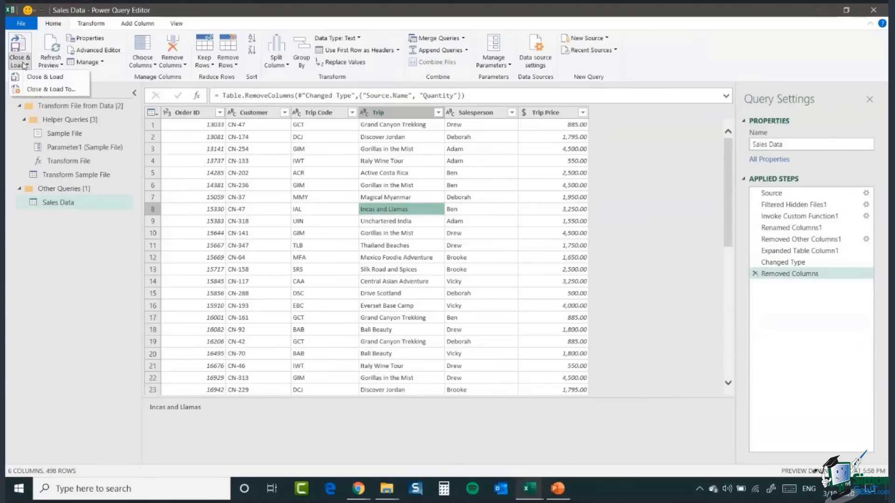
pyautogui.click(24, 90)
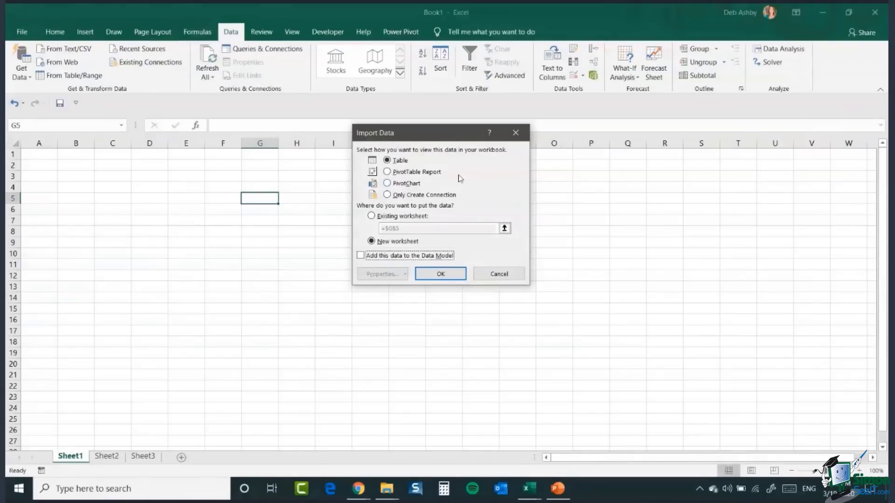
pyautogui.click(387, 196)
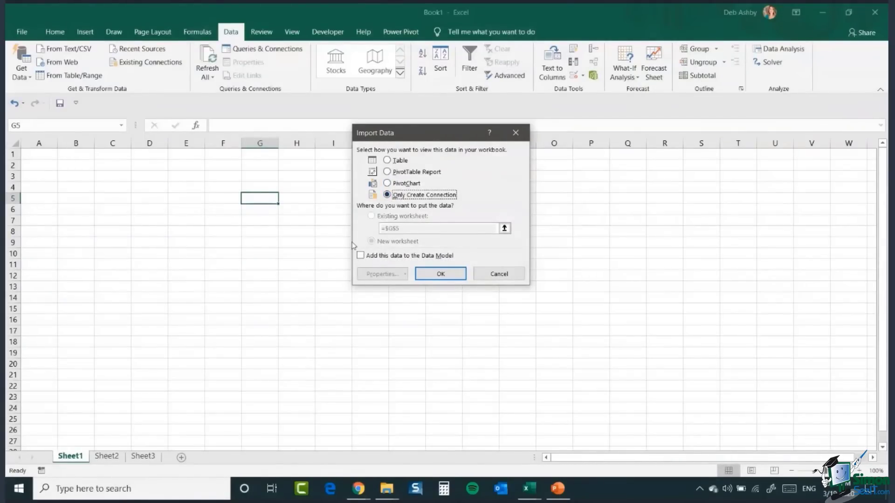
pyautogui.click(360, 255)
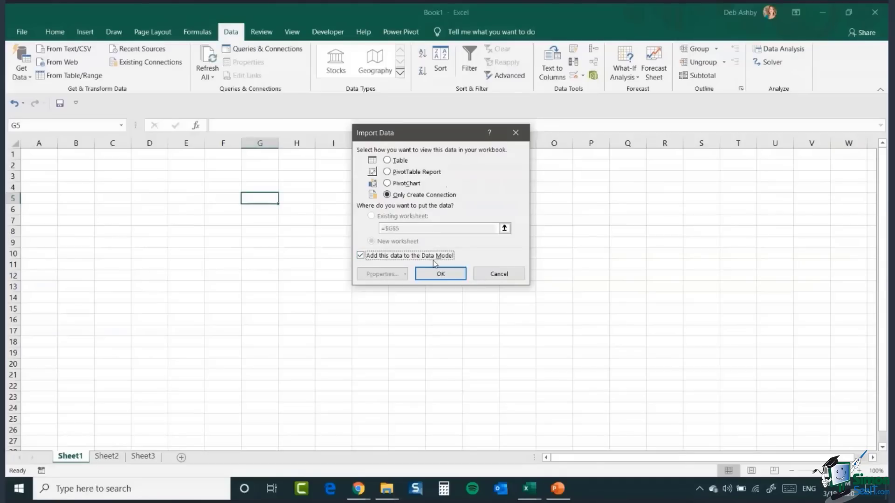
pyautogui.click(441, 275)
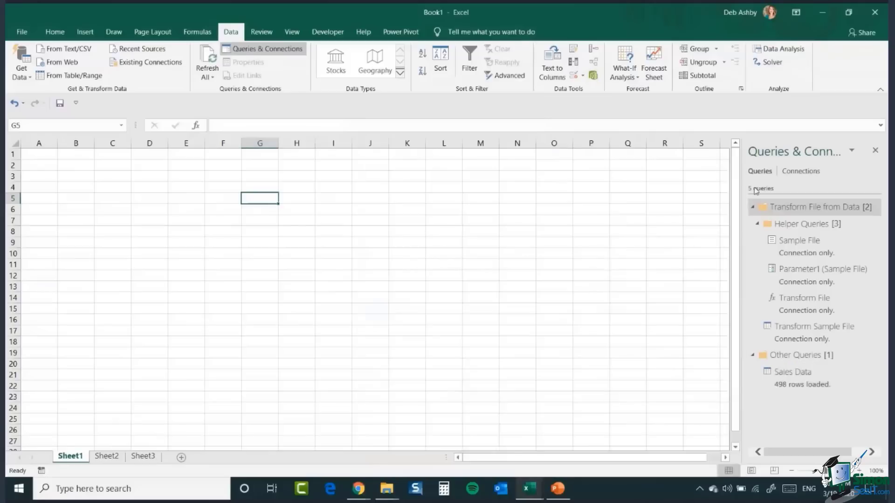
# Step: Collapse the Transform File from Data query group and switch to the Power Pivot Workbook2 window
pyautogui.click(754, 207)
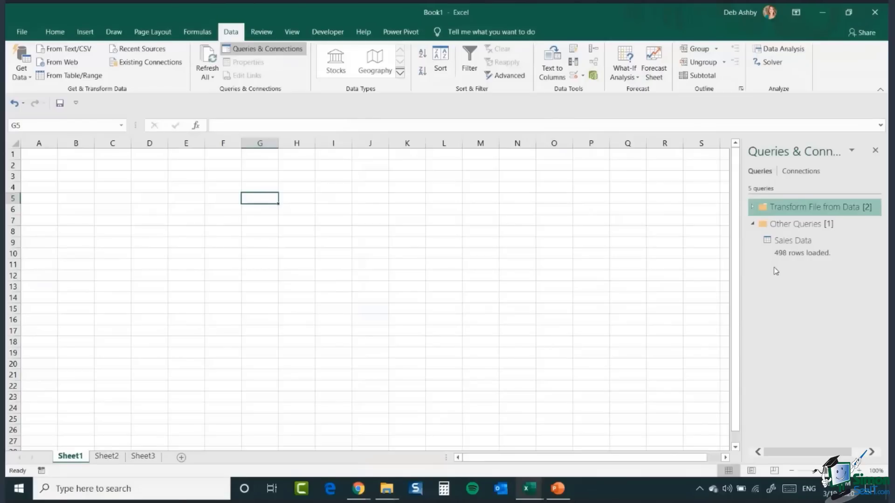
pyautogui.moveTo(795, 251)
pyautogui.click(525, 490)
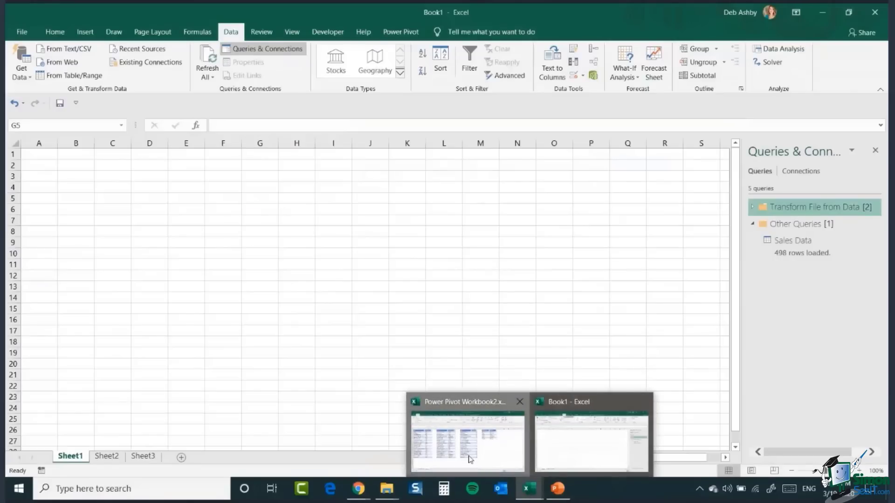
pyautogui.click(470, 460)
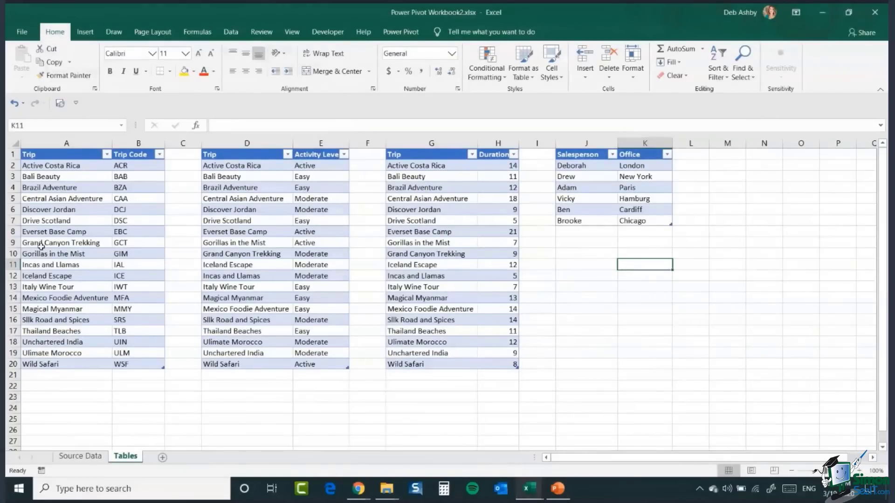
# Step: Review the lookup tables on the Tables sheet, then close Power Pivot Workbook2, saving its changes
pyautogui.click(230, 221)
pyautogui.click(419, 231)
pyautogui.click(582, 198)
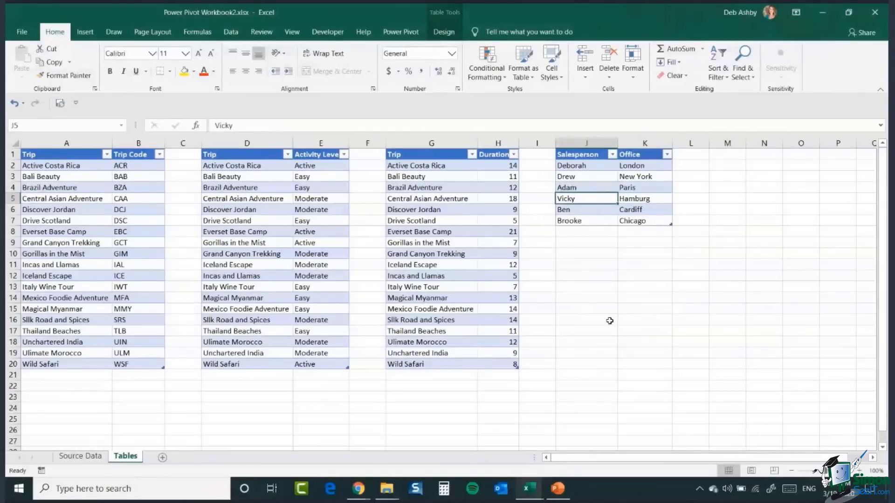
pyautogui.click(874, 14)
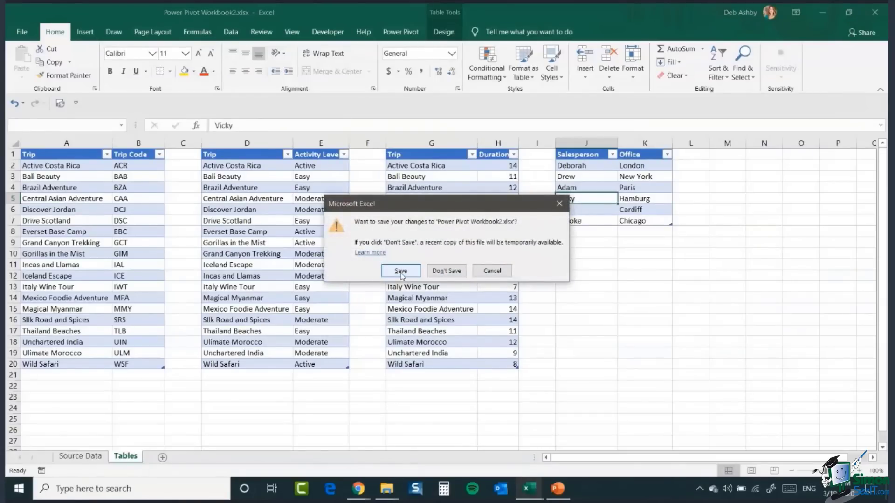
pyautogui.click(400, 273)
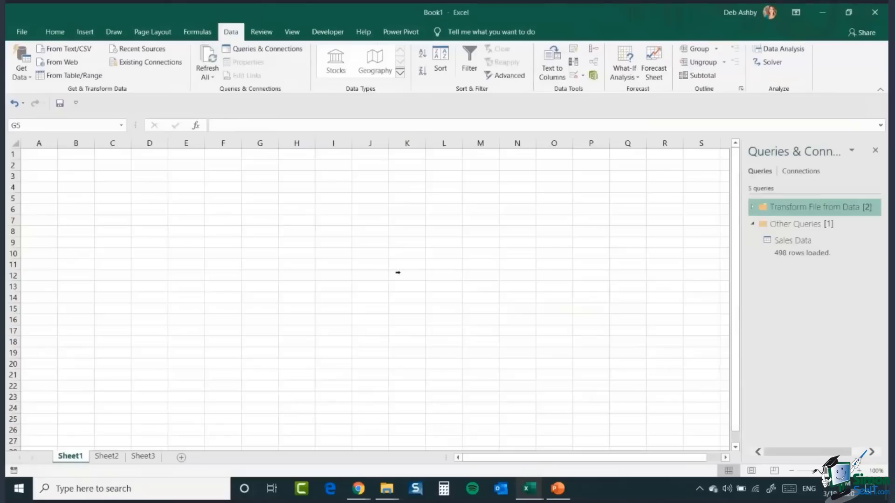
# Step: Start a Get Data import from the workbook Power Pivot Workbook2.xlsx in the Power Pivot training folder
pyautogui.moveTo(849, 258)
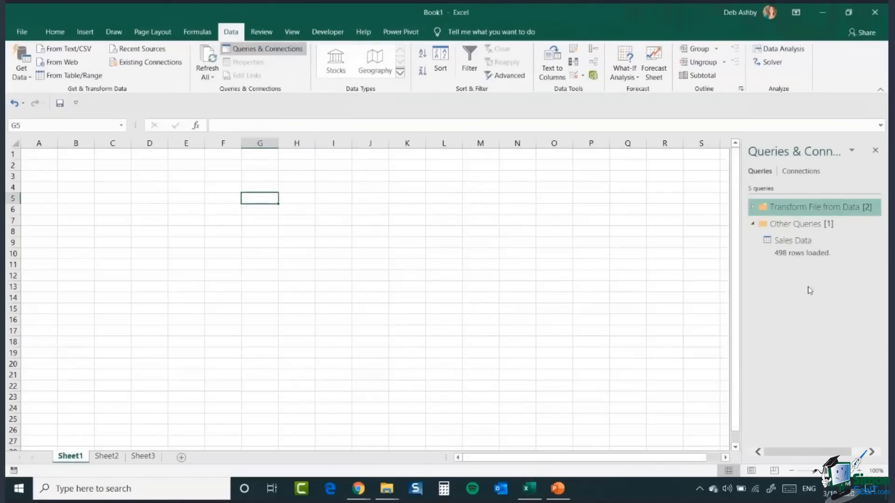
pyautogui.click(30, 77)
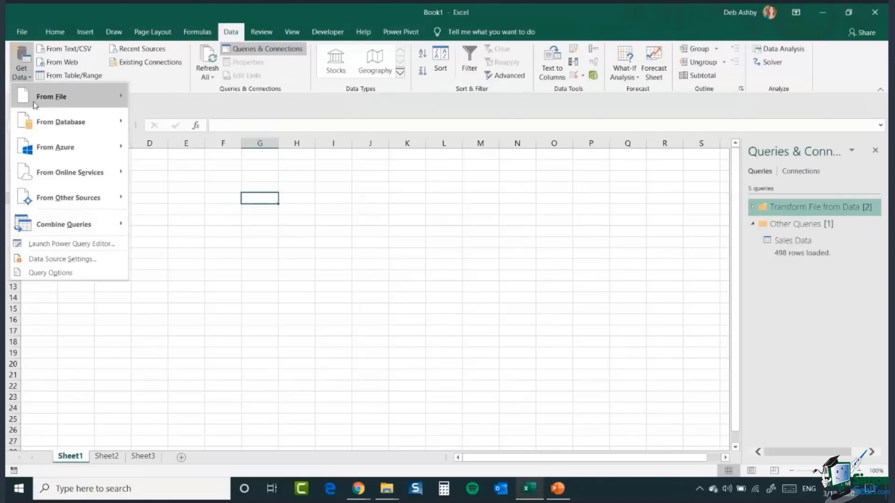
pyautogui.moveTo(34, 104)
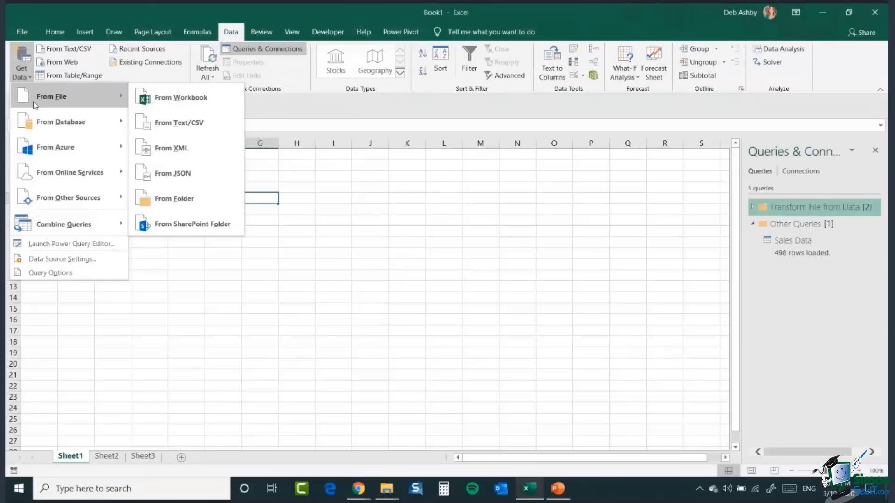
pyautogui.click(214, 99)
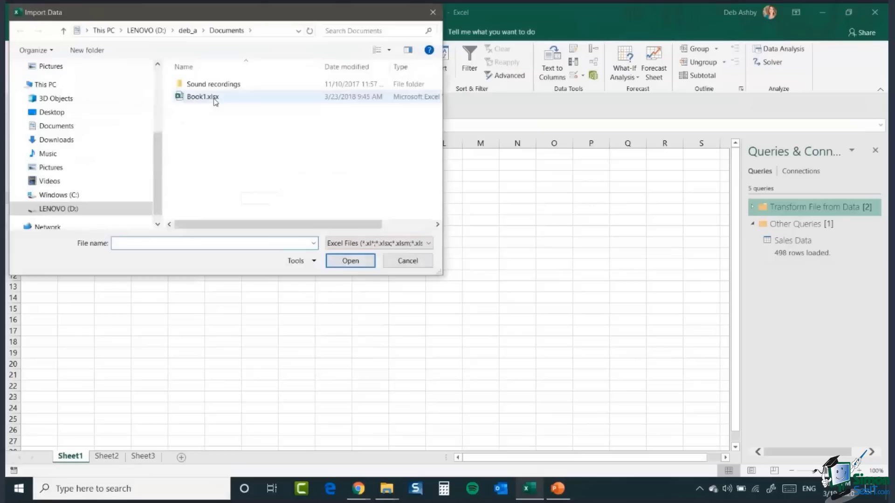
pyautogui.scroll(3, 74, 151)
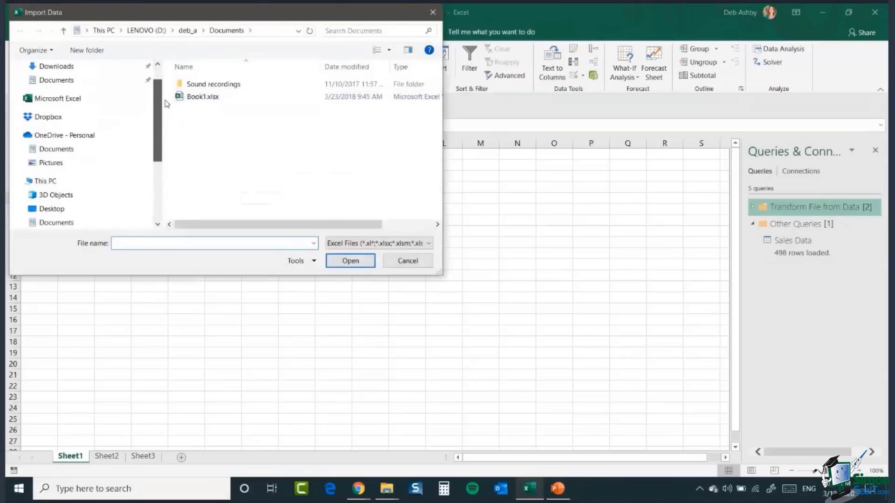
pyautogui.click(20, 149)
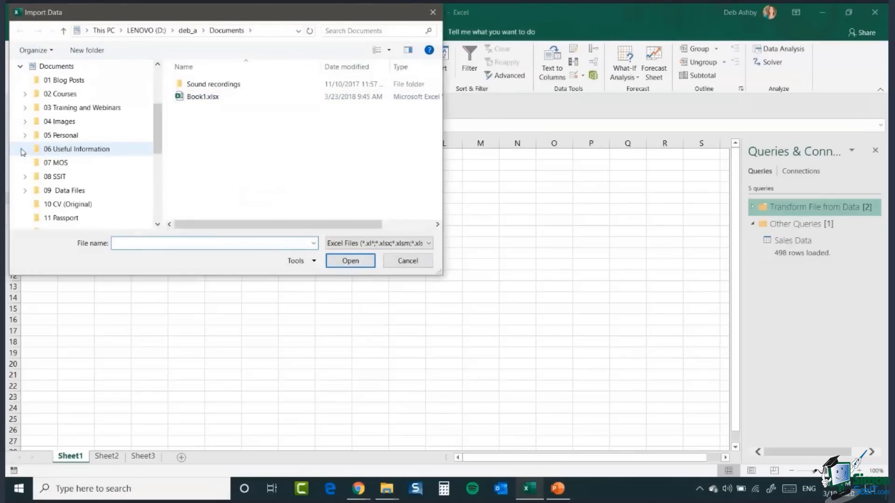
pyautogui.click(25, 108)
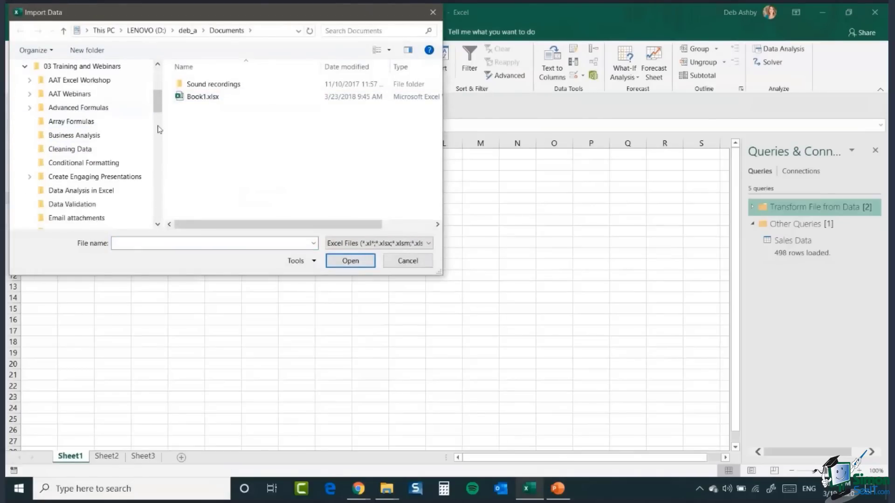
pyautogui.moveTo(158, 106); pyautogui.dragTo(158, 148)
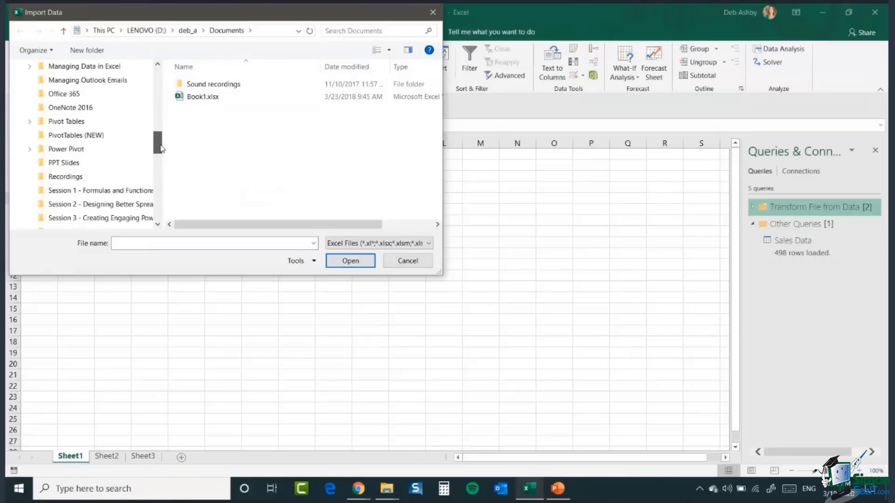
pyautogui.click(29, 149)
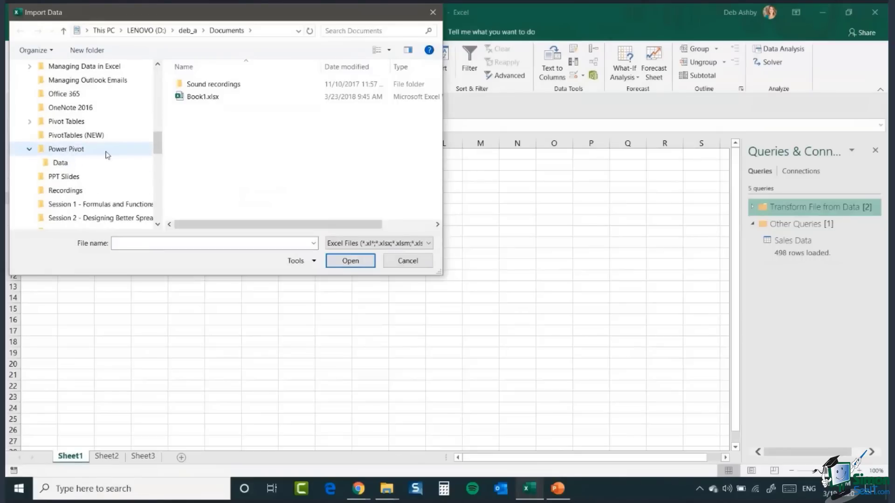
pyautogui.click(86, 152)
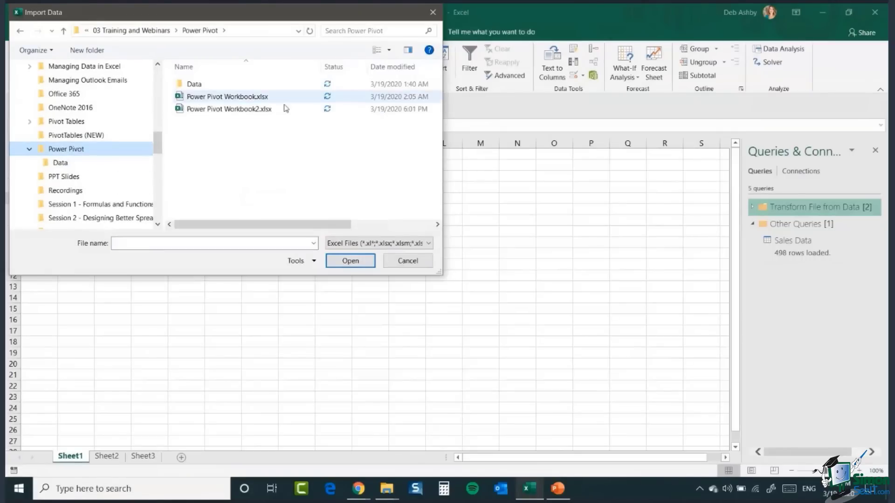
pyautogui.click(223, 112)
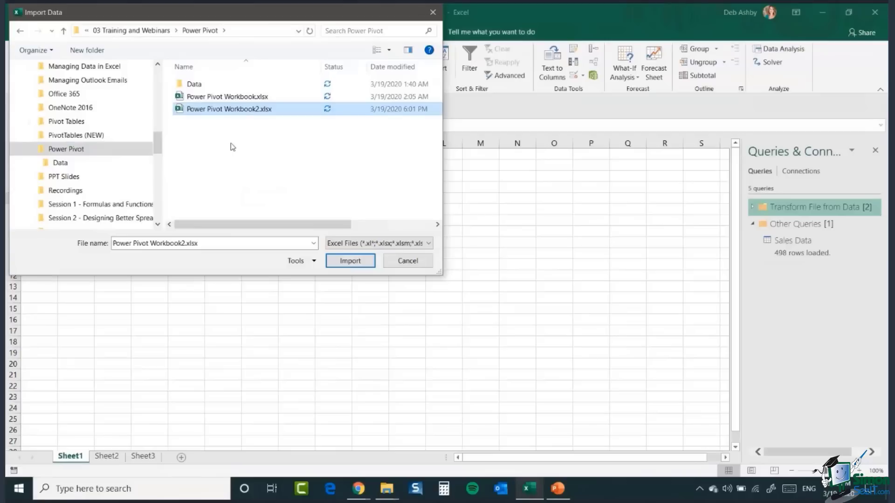
pyautogui.click(350, 261)
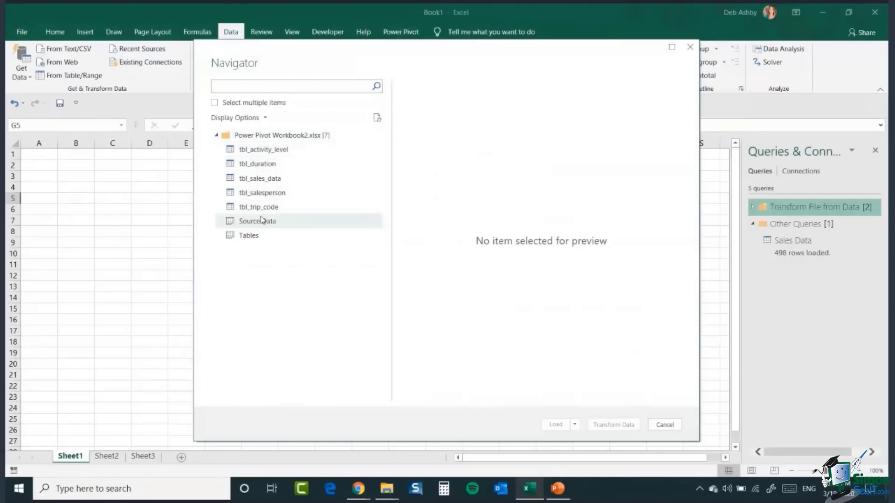
# Step: Preview the workbook's tables in the Navigator, one after another
pyautogui.click(258, 150)
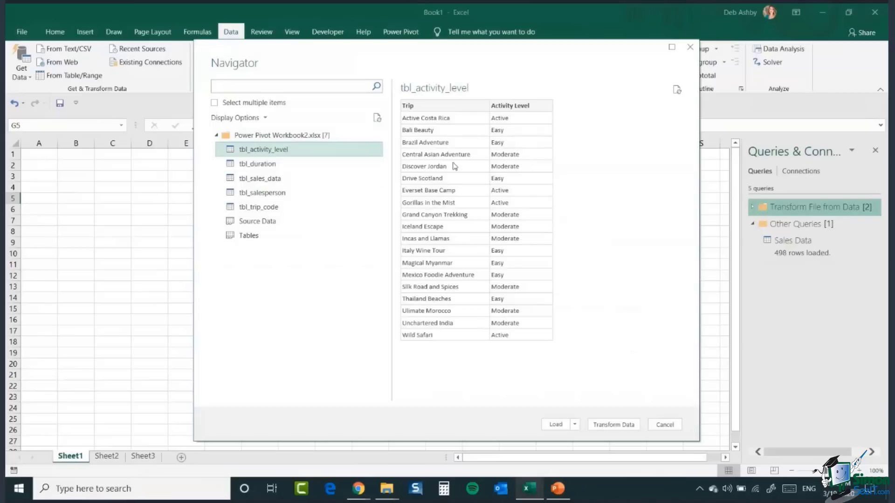
pyautogui.click(254, 167)
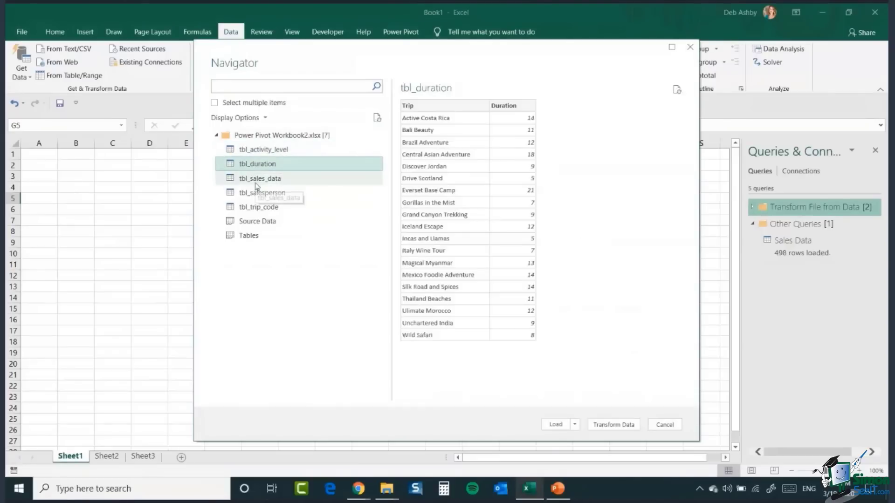
pyautogui.click(256, 179)
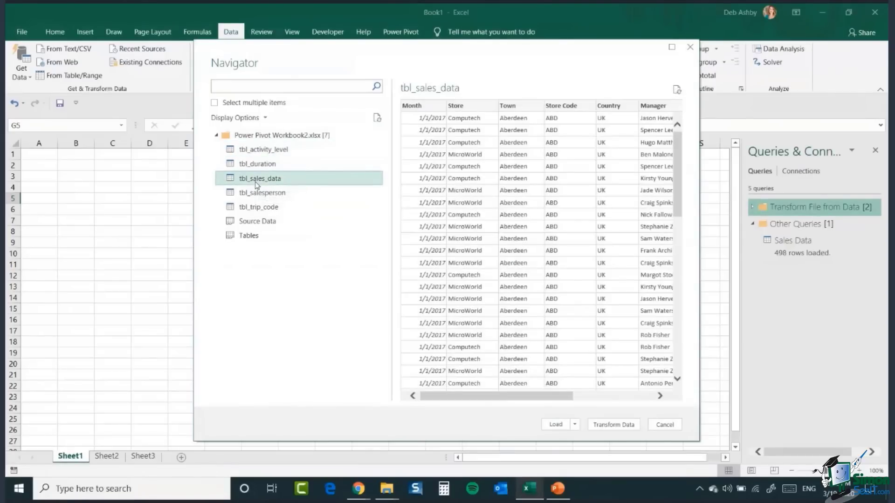
pyautogui.moveTo(527, 399)
pyautogui.mouseDown()
pyautogui.moveTo(610, 400)
pyautogui.moveTo(524, 400)
pyautogui.mouseUp()
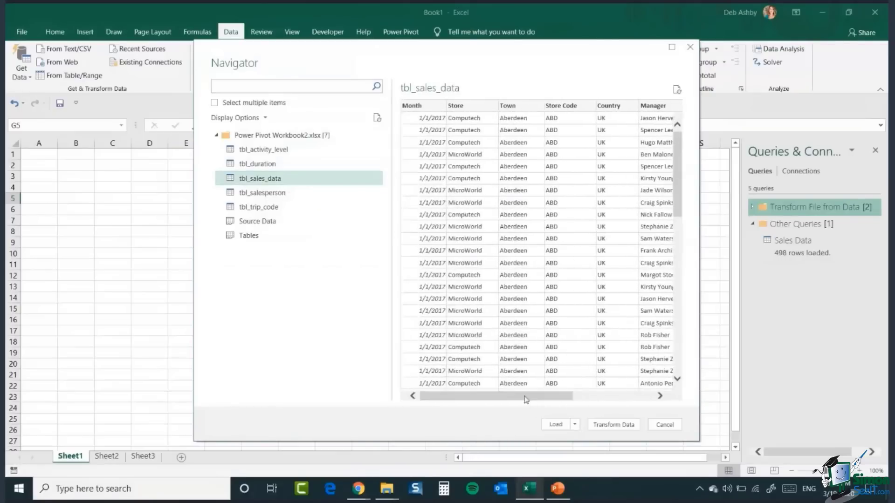
pyautogui.click(260, 196)
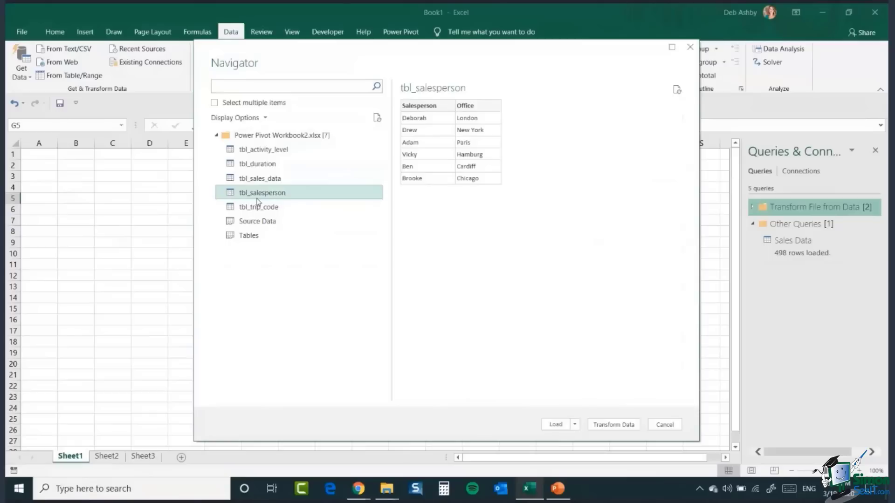
# Step: Select tbl_activity_level, tbl_duration, tbl_salesperson and tbl_trip_code and load them as connections only, added to the Data Model
pyautogui.click(215, 103)
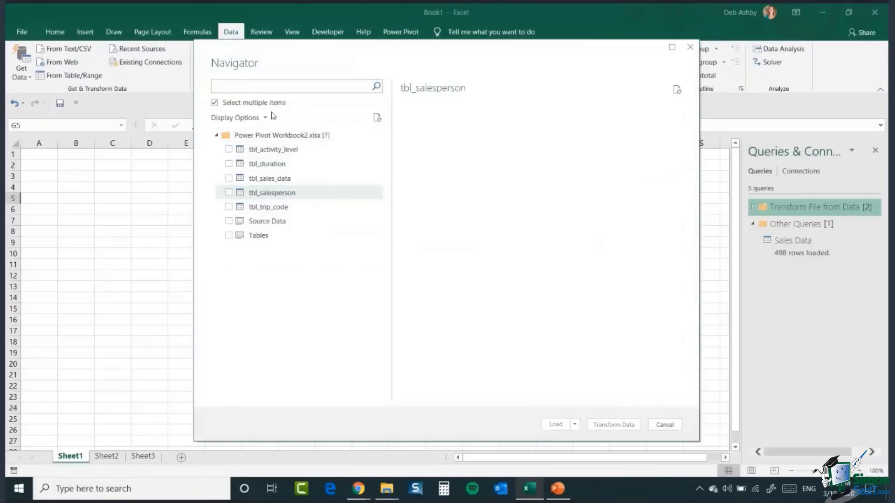
pyautogui.click(229, 149)
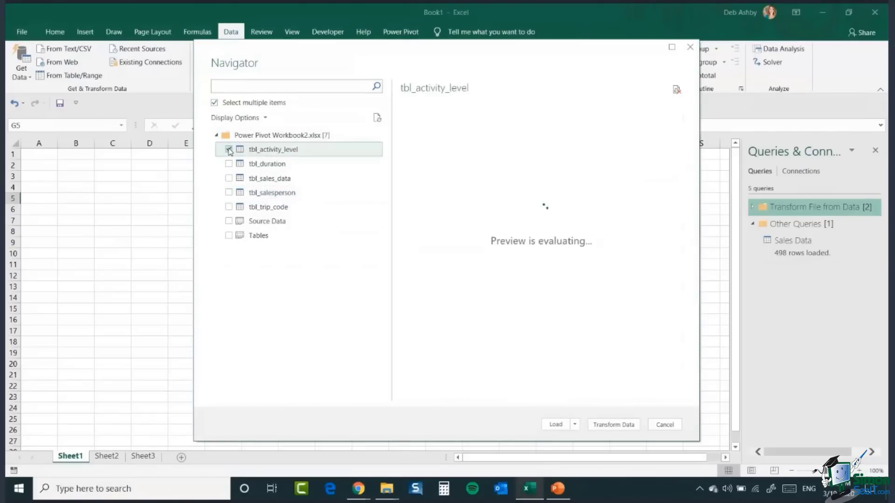
pyautogui.click(229, 164)
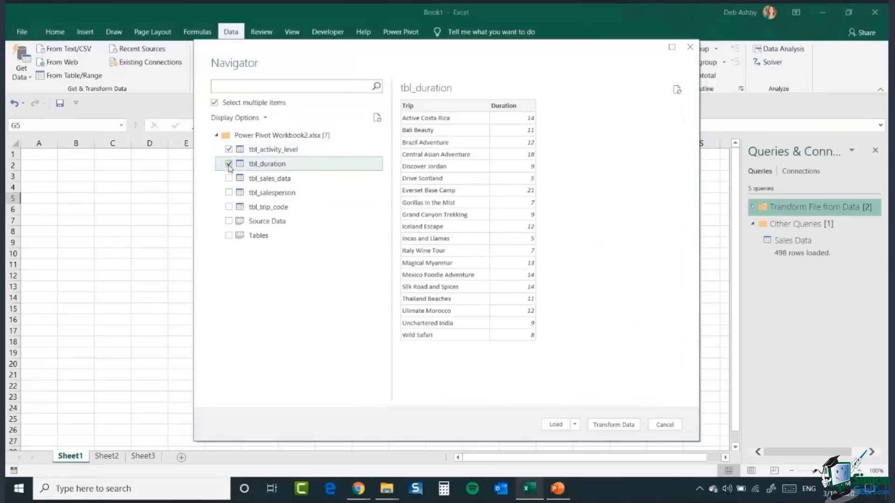
pyautogui.click(229, 192)
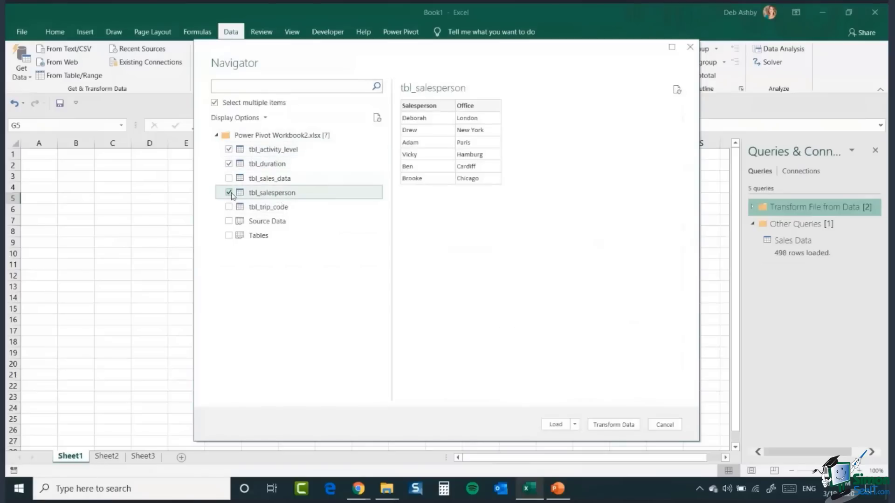
pyautogui.click(229, 206)
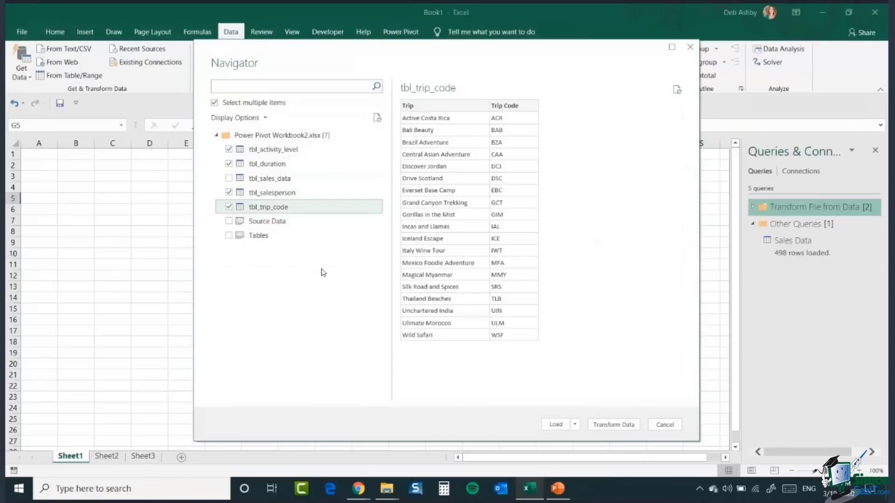
pyautogui.click(574, 425)
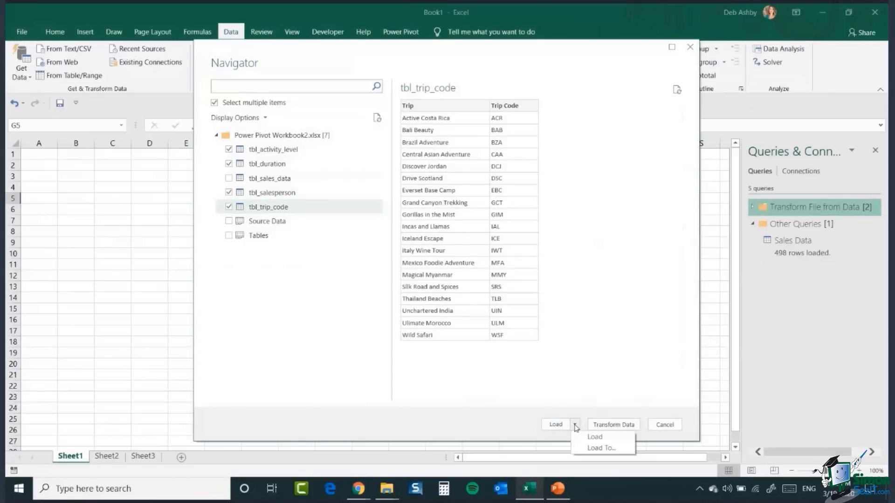
pyautogui.click(589, 451)
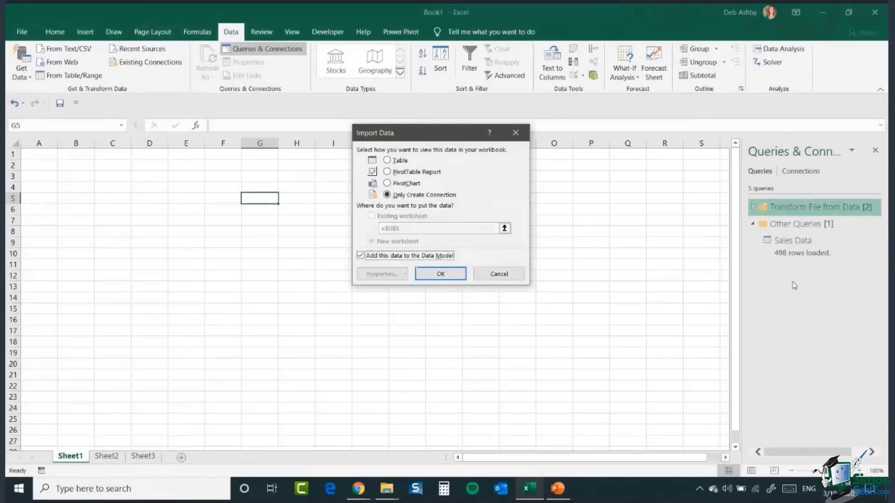
pyautogui.click(446, 276)
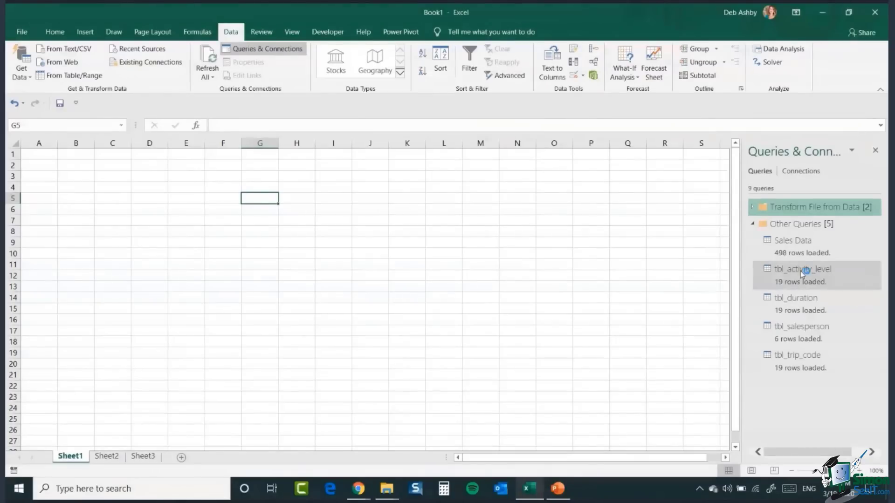
pyautogui.moveTo(795, 281)
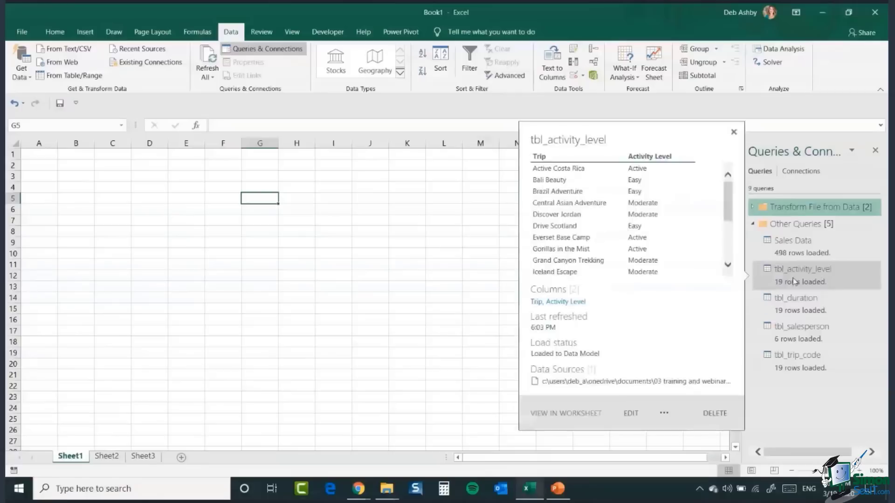
pyautogui.moveTo(792, 343)
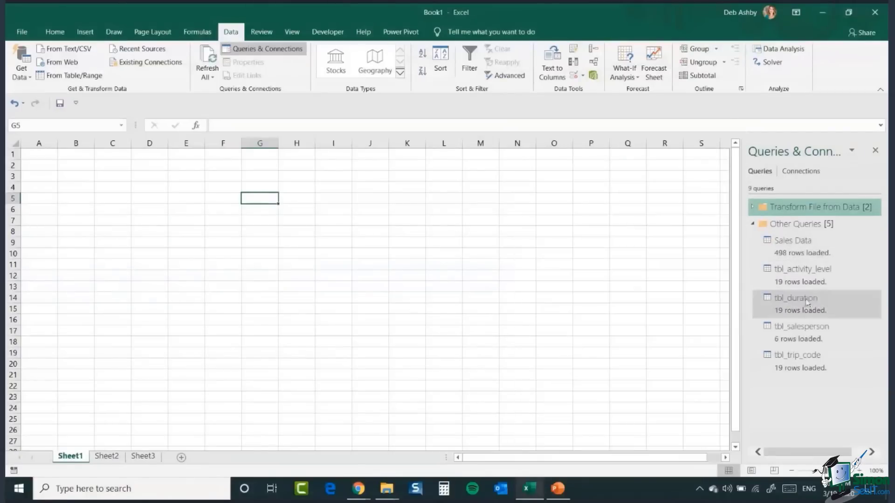
pyautogui.moveTo(802, 327)
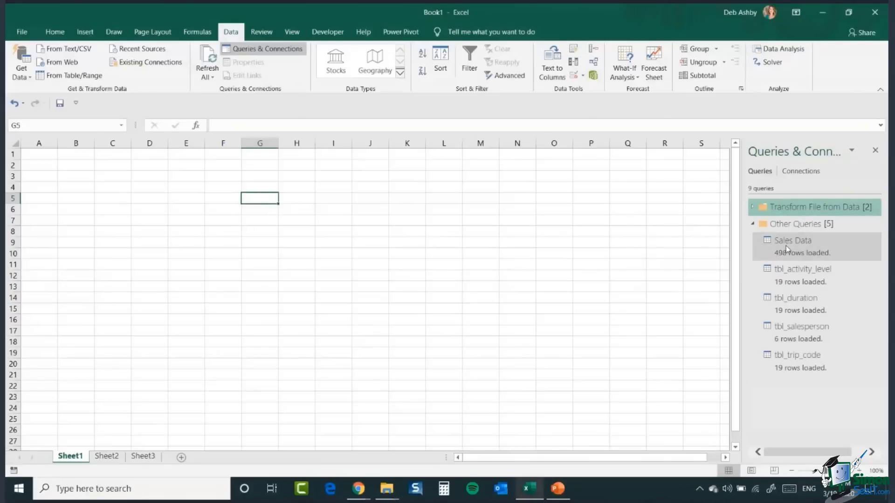
pyautogui.moveTo(786, 245)
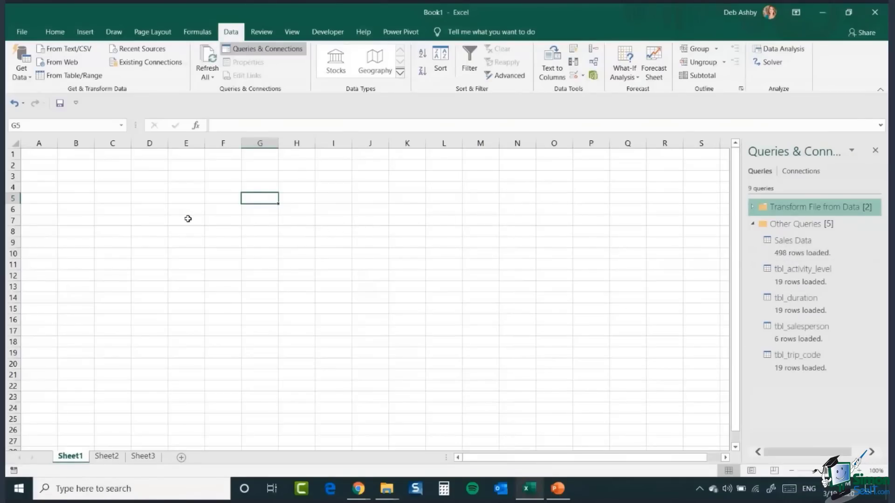
pyautogui.click(21, 74)
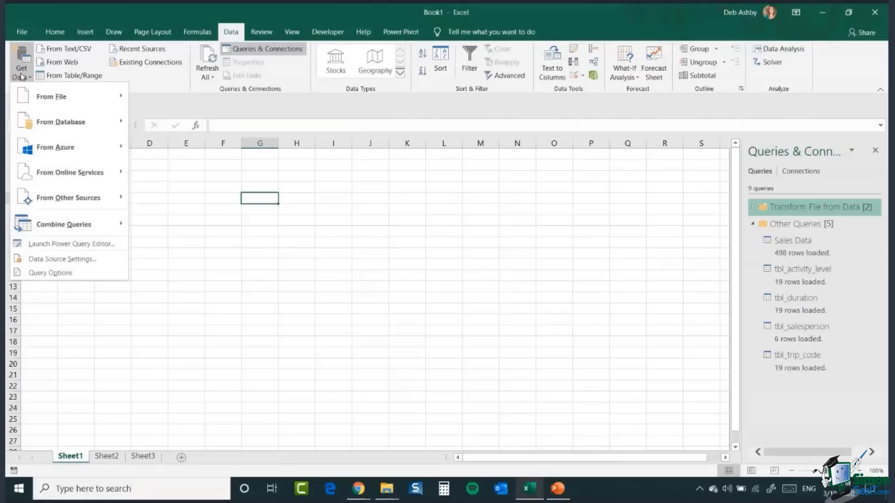
pyautogui.moveTo(59, 126)
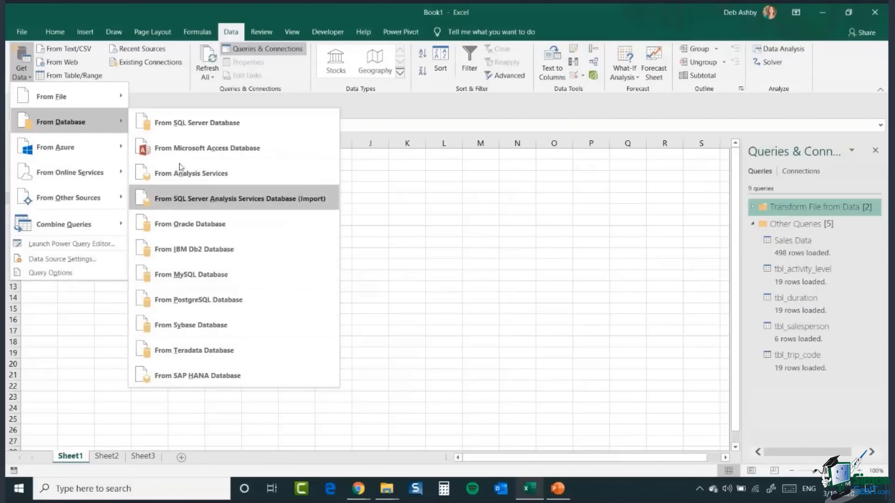
pyautogui.moveTo(90, 101)
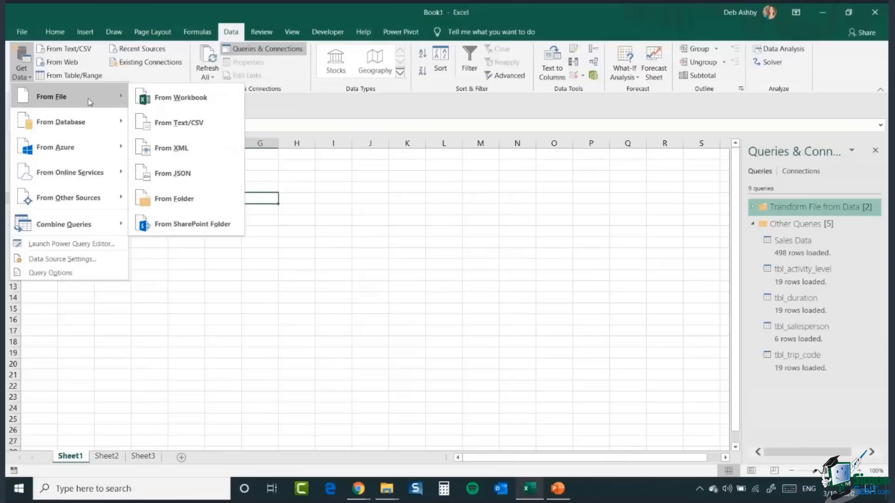
pyautogui.press('Escape')
pyautogui.press('Escape')
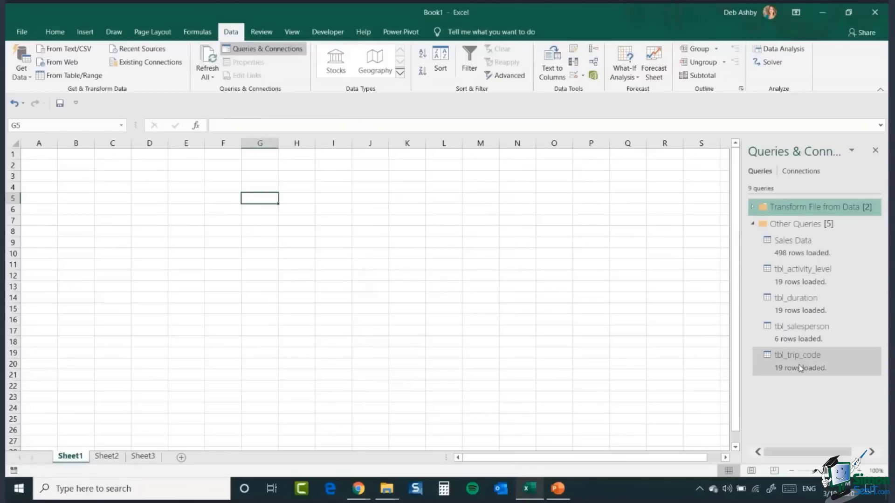
# Step: Insert a PivotTable using the workbook's Data Model, placed on the existing worksheet at Sheet1!$G$5
pyautogui.moveTo(800, 368)
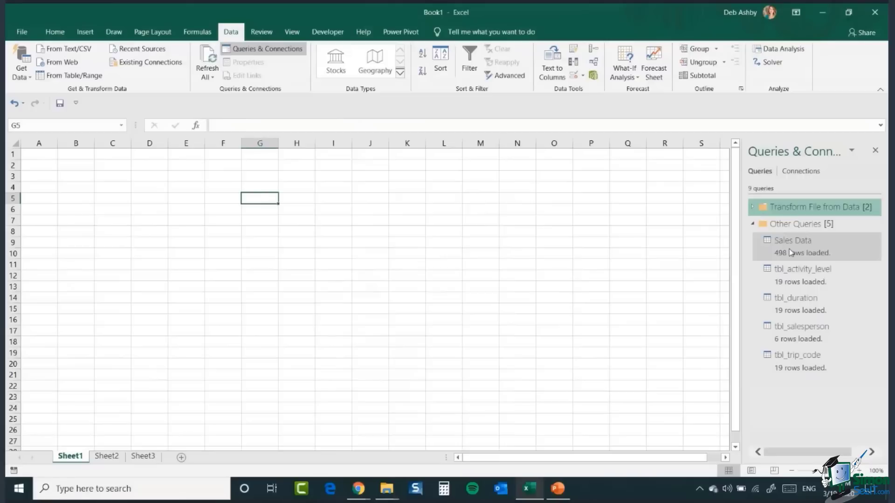
pyautogui.click(765, 247)
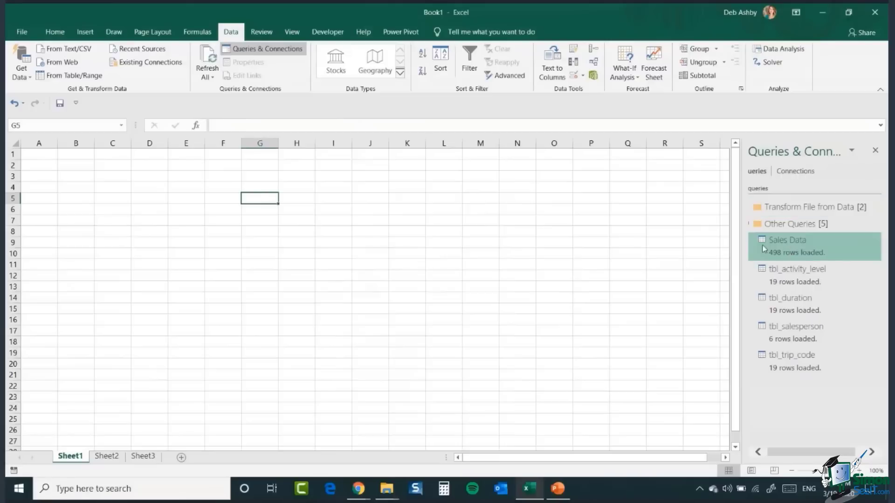
pyautogui.click(84, 31)
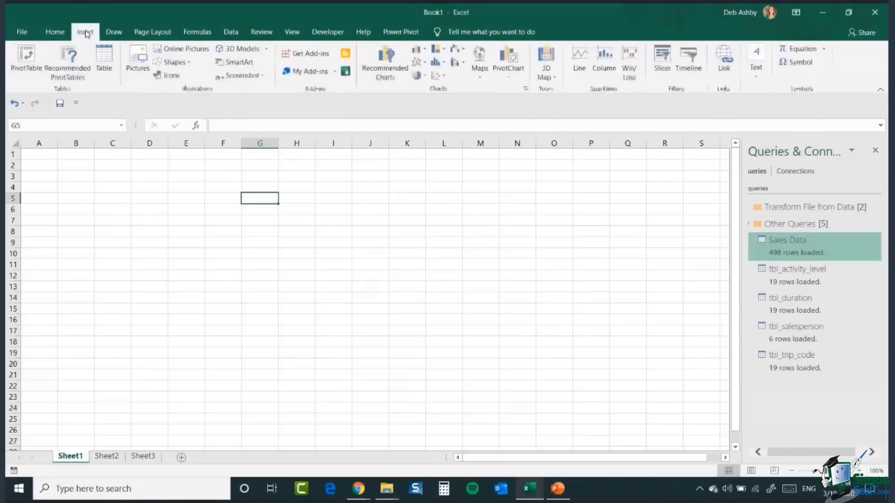
pyautogui.click(29, 63)
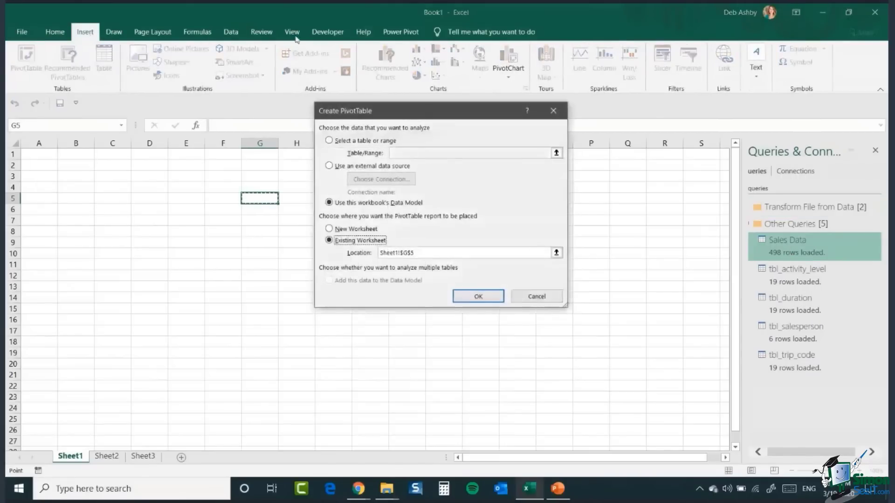
pyautogui.moveTo(383, 111); pyautogui.dragTo(339, 126)
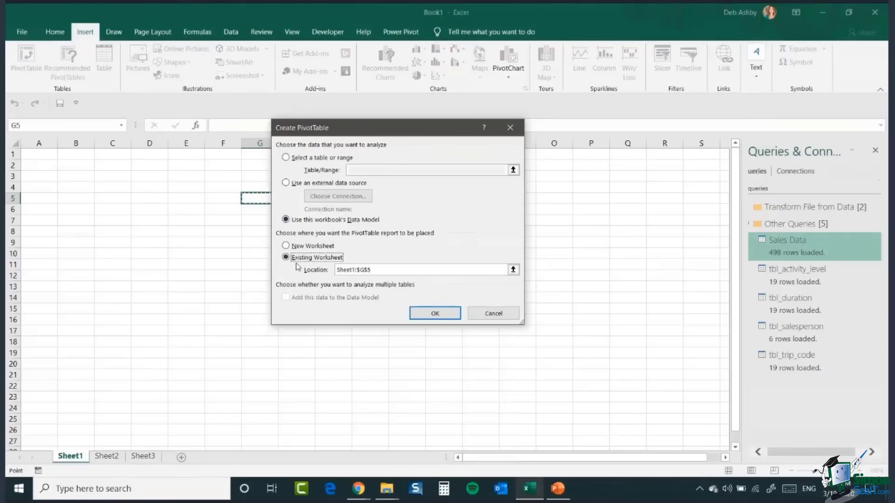
# Step: Finish creating the PivotTable and close the Queries & Connections pane
pyautogui.click(438, 316)
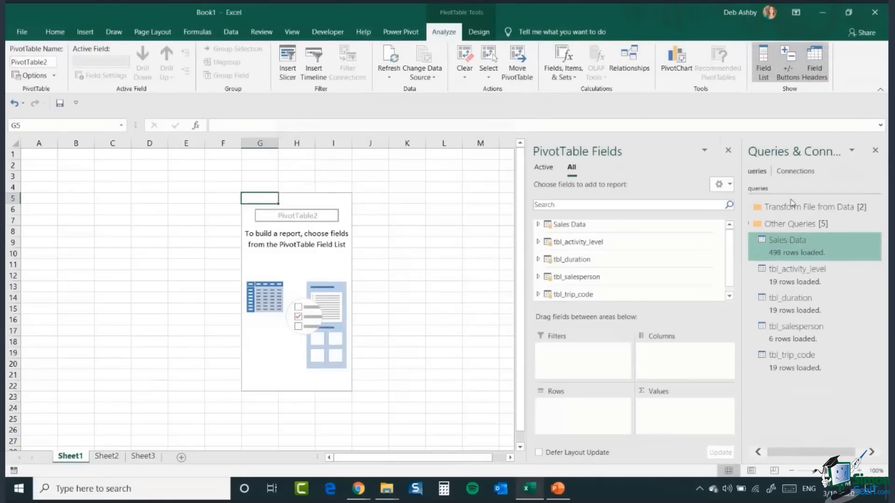
pyautogui.click(874, 150)
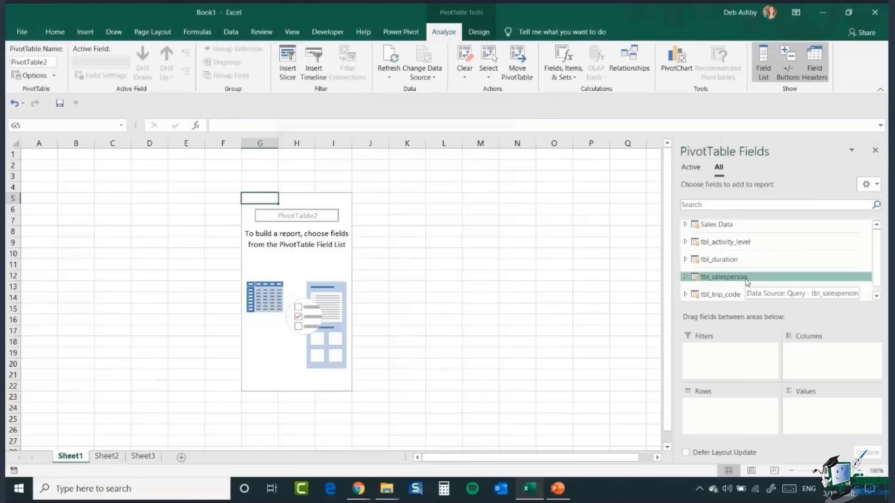
# Step: Expand each table in the PivotTable field list to examine the fields of Sales Data and the four lookup tables
pyautogui.click(685, 225)
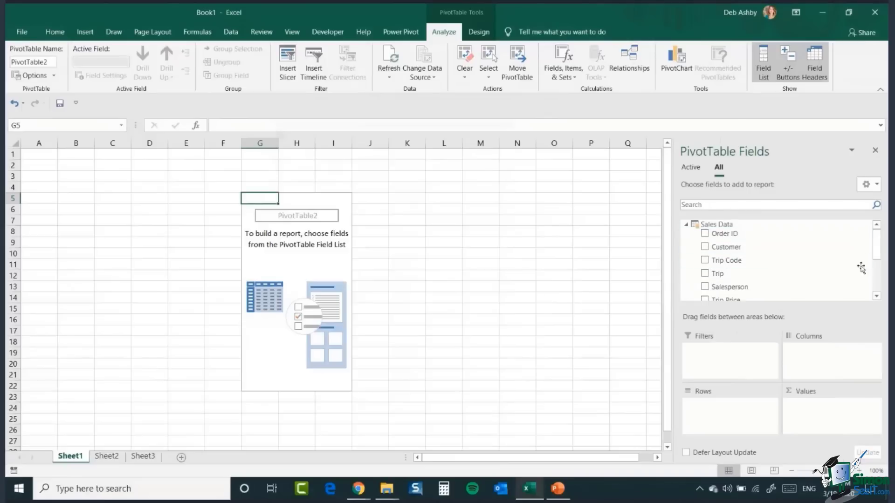
pyautogui.scroll(-5, 878, 245)
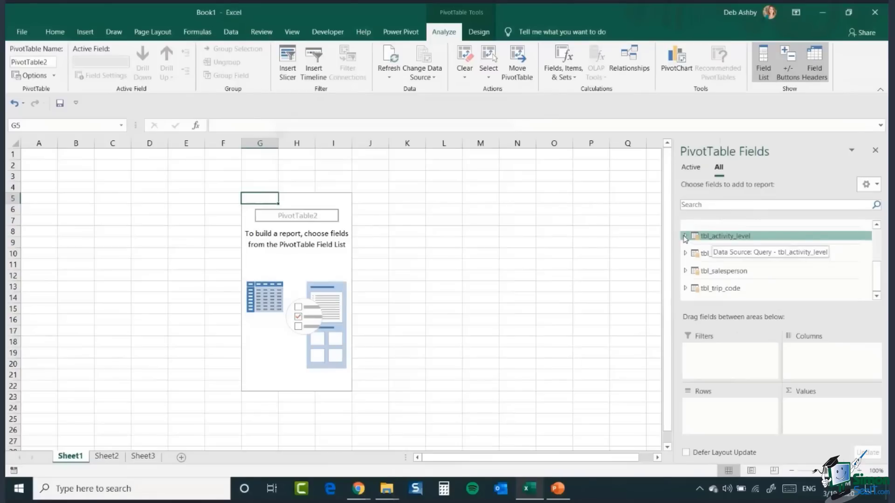
pyautogui.click(684, 236)
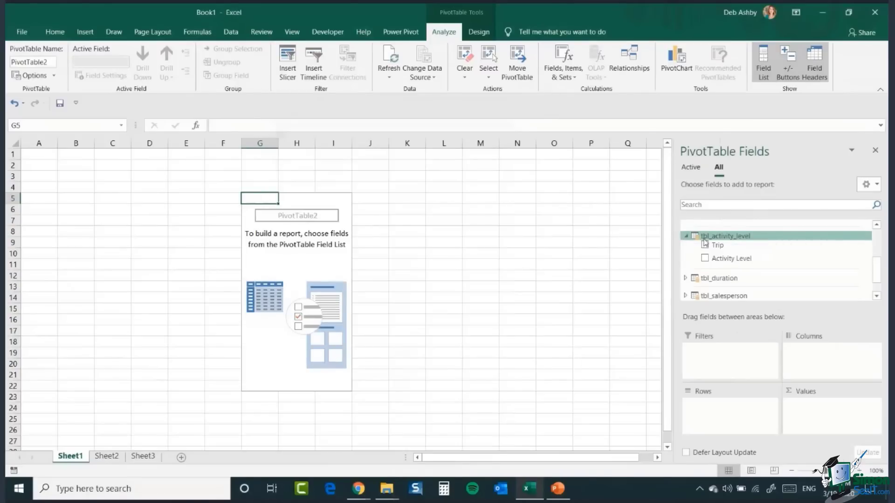
pyautogui.scroll(-1, 877, 282)
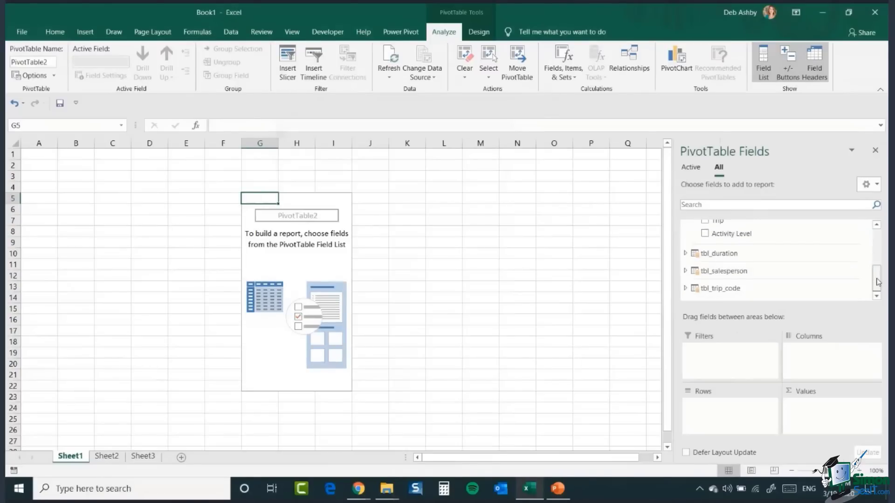
pyautogui.click(685, 253)
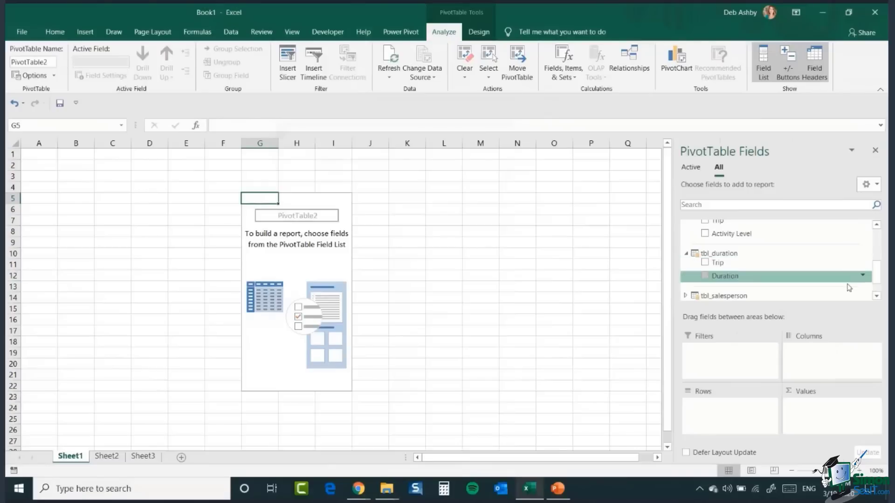
pyautogui.scroll(-1, 876, 278)
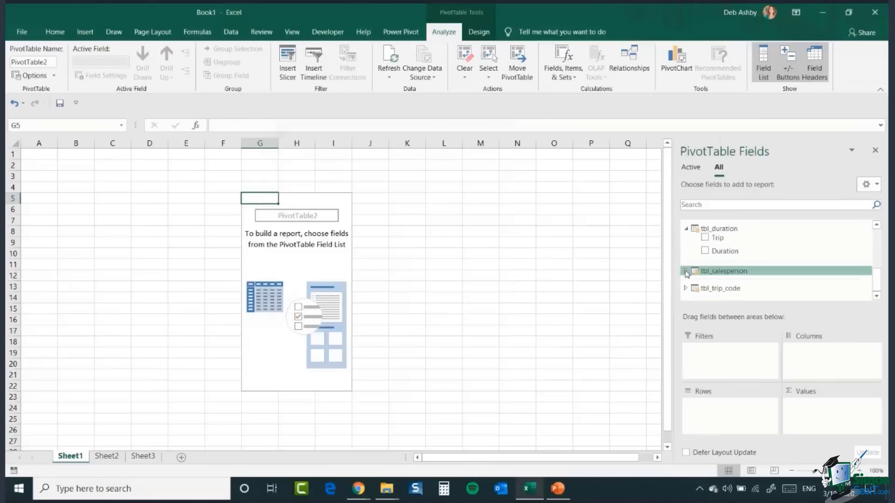
pyautogui.click(686, 272)
pyautogui.scroll(-1, 874, 279)
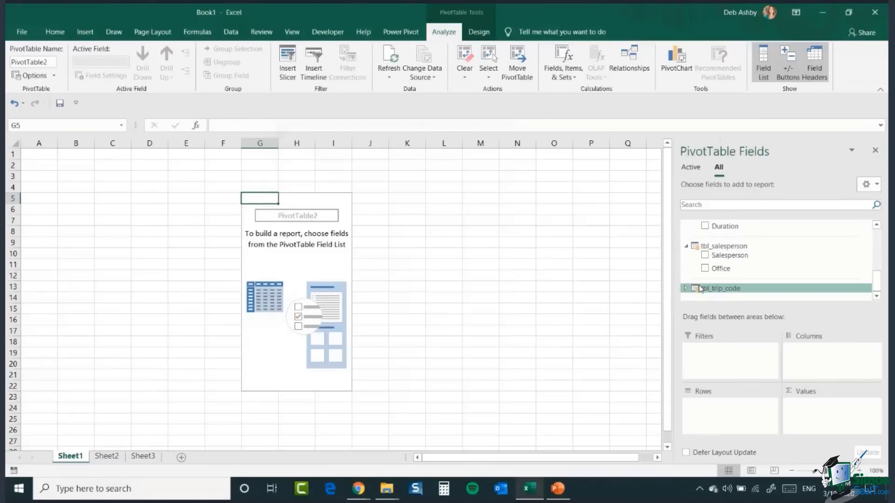
pyautogui.click(684, 288)
pyautogui.scroll(-1, 877, 286)
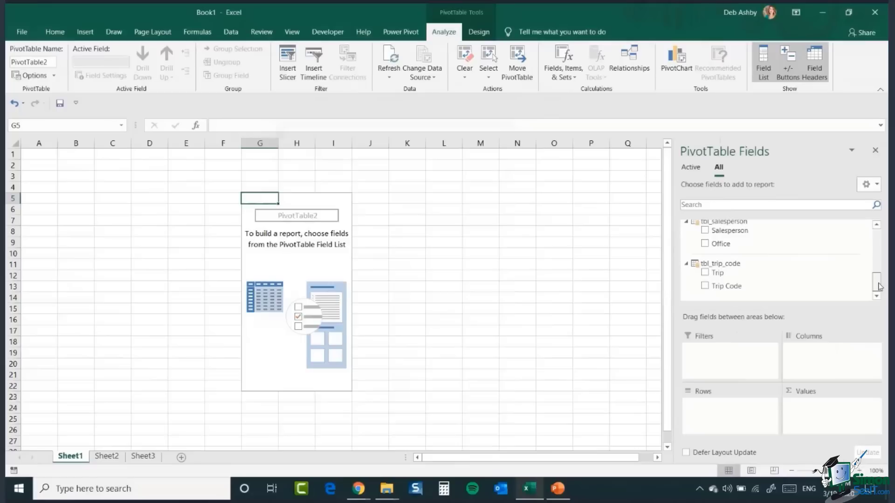
pyautogui.moveTo(879, 287); pyautogui.dragTo(882, 254)
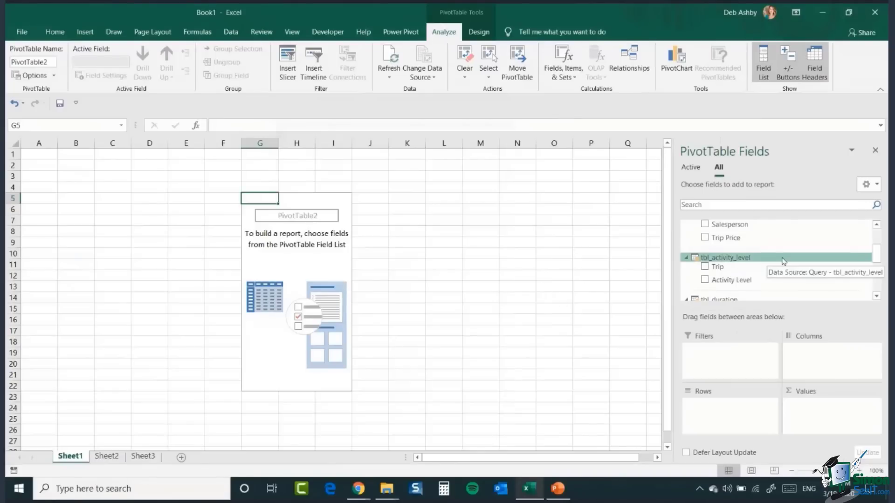
pyautogui.moveTo(880, 255); pyautogui.dragTo(882, 240)
pyautogui.scroll(-5, 803, 252)
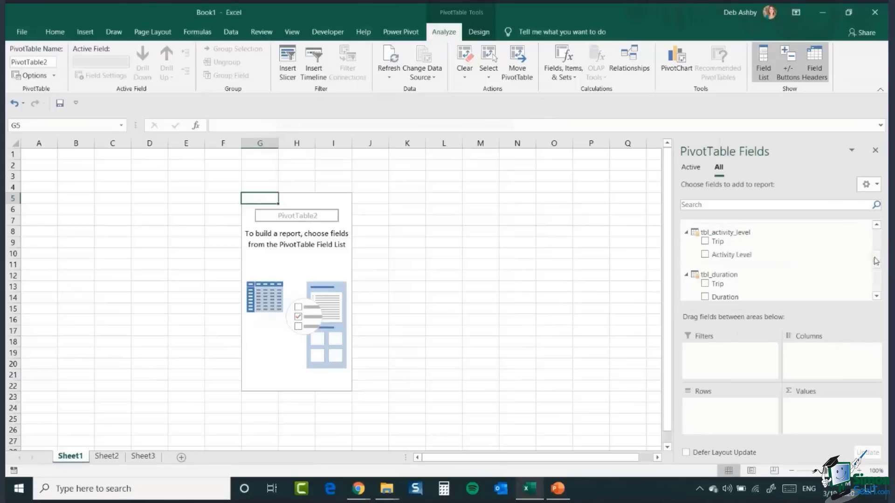
pyautogui.moveTo(876, 260); pyautogui.dragTo(881, 238)
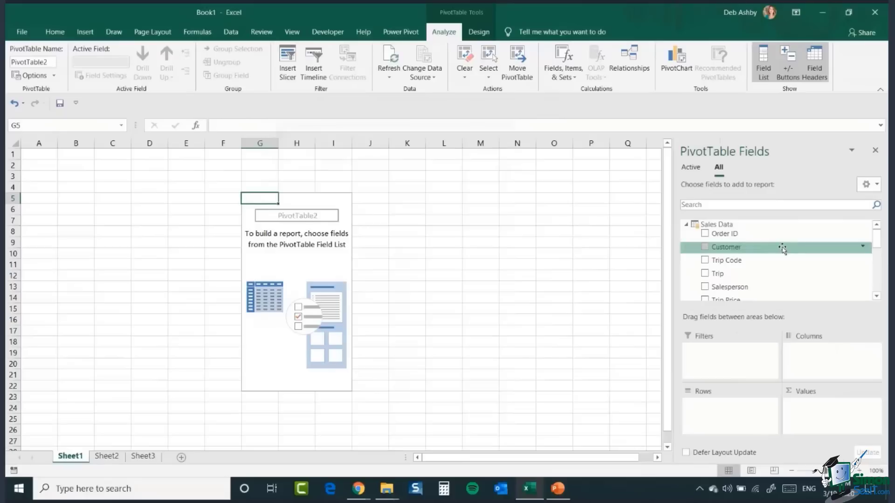
# Step: Add the Sales Data Trip field to Rows and Trip Price to Values
pyautogui.moveTo(594, 459); pyautogui.dragTo(623, 461)
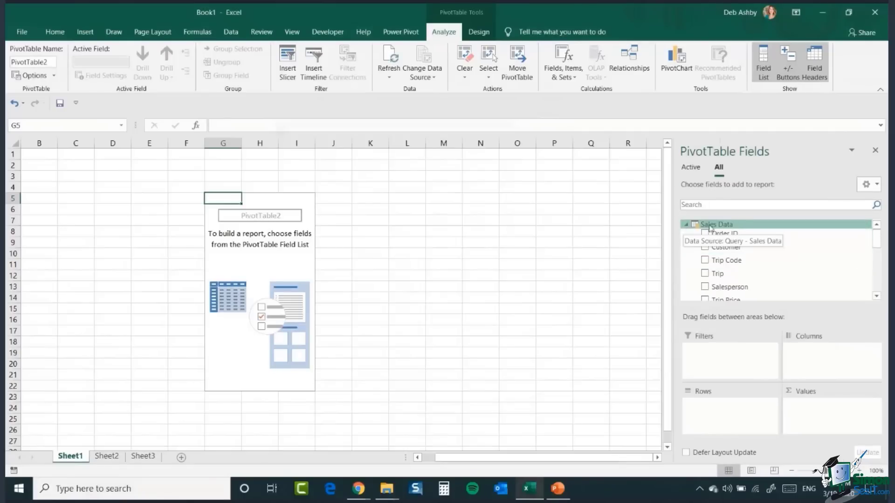
pyautogui.moveTo(880, 242)
pyautogui.mouseDown()
pyautogui.moveTo(880, 253)
pyautogui.moveTo(881, 244)
pyautogui.mouseUp()
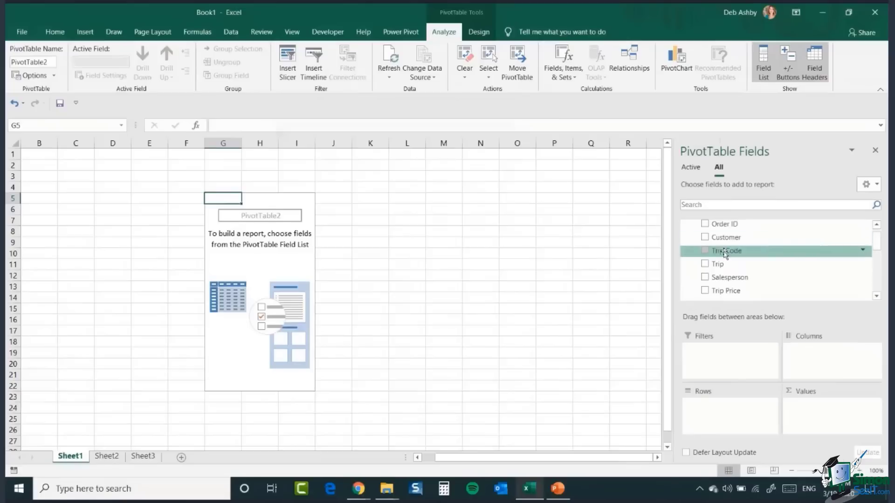
pyautogui.moveTo(730, 266); pyautogui.dragTo(710, 423)
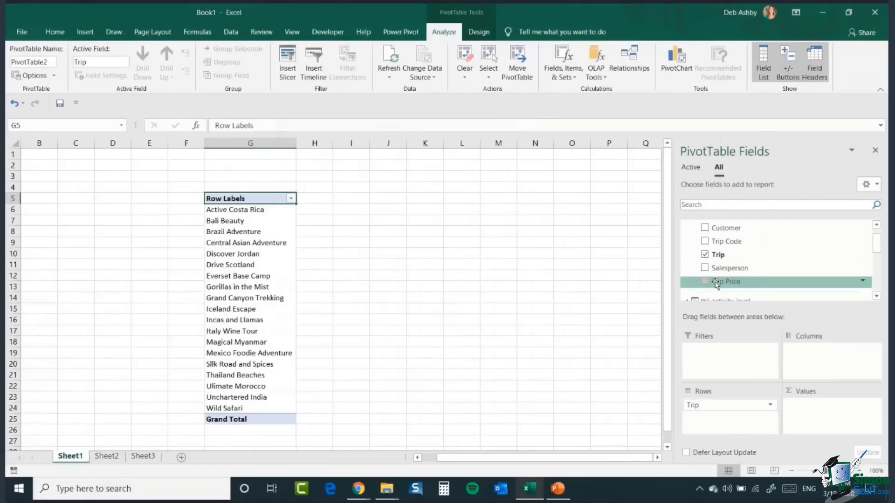
pyautogui.moveTo(717, 284); pyautogui.dragTo(833, 427)
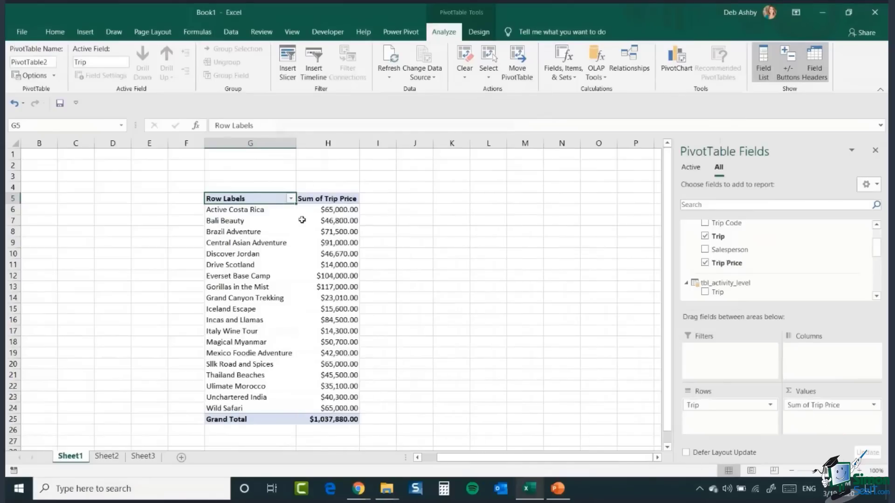
# Step: Add Activity Level from tbl_activity_level to the PivotTable's Filters area
pyautogui.moveTo(302, 220)
pyautogui.moveTo(876, 248); pyautogui.dragTo(876, 238)
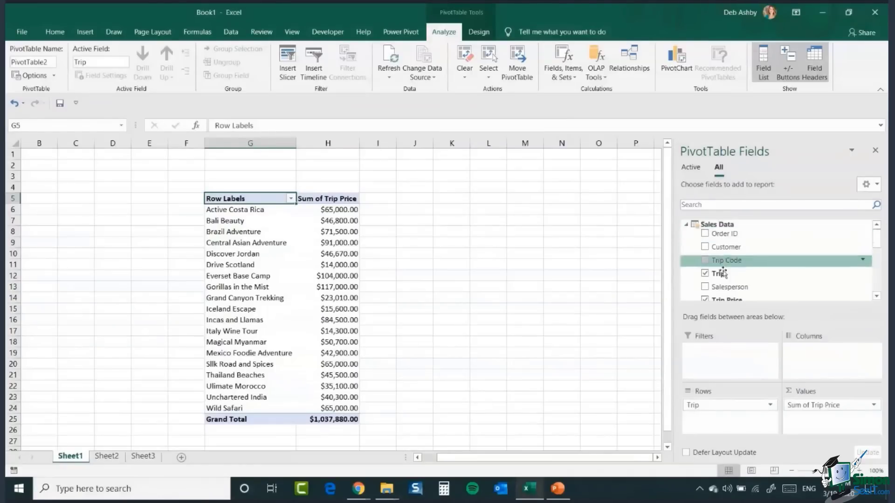
pyautogui.moveTo(877, 239); pyautogui.dragTo(877, 255)
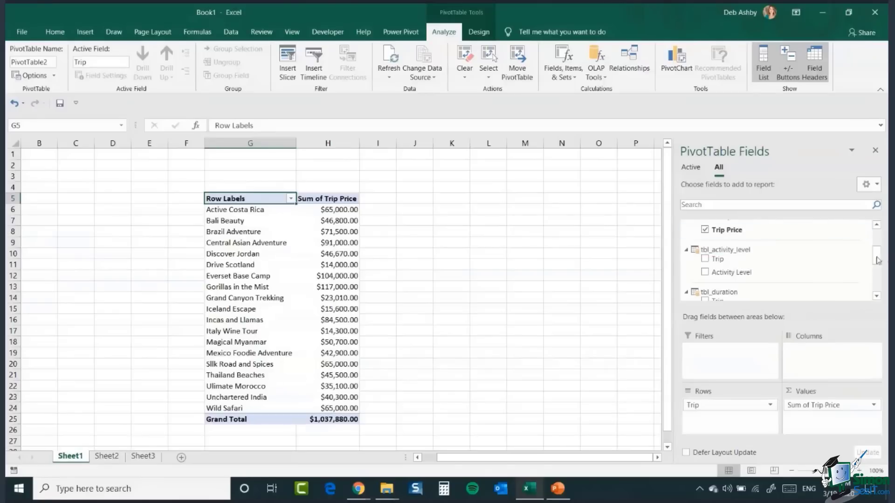
pyautogui.moveTo(739, 275); pyautogui.dragTo(713, 363)
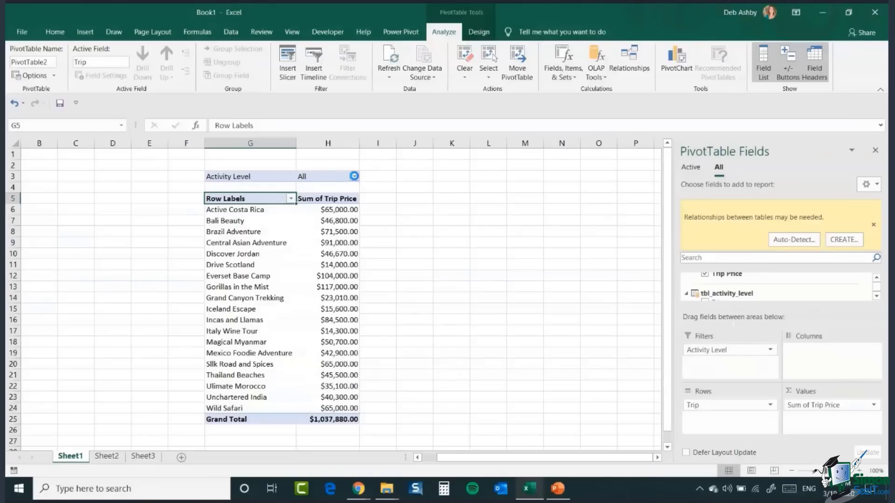
# Step: Filter the PivotTable's Activity Level to Active
pyautogui.click(354, 176)
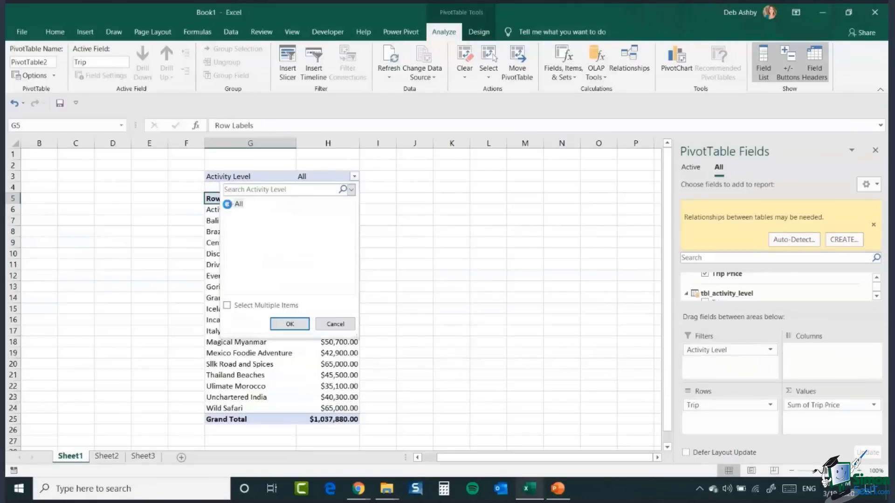
pyautogui.click(229, 204)
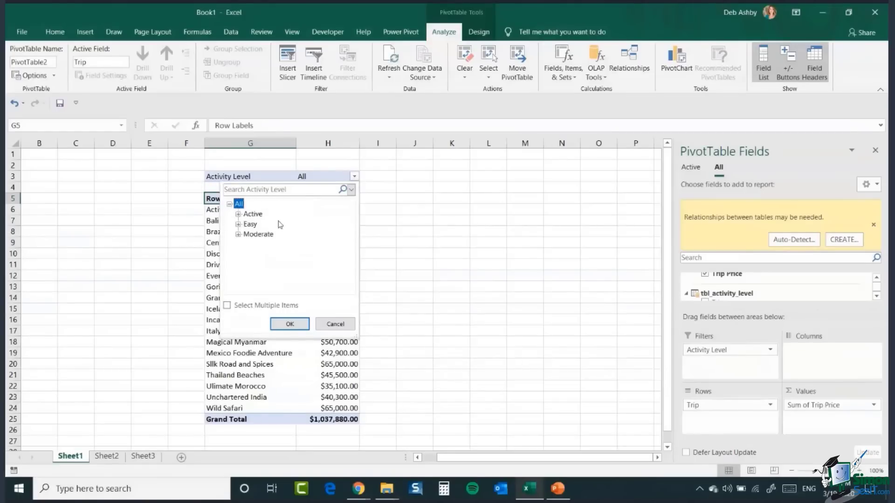
pyautogui.click(253, 214)
pyautogui.click(288, 323)
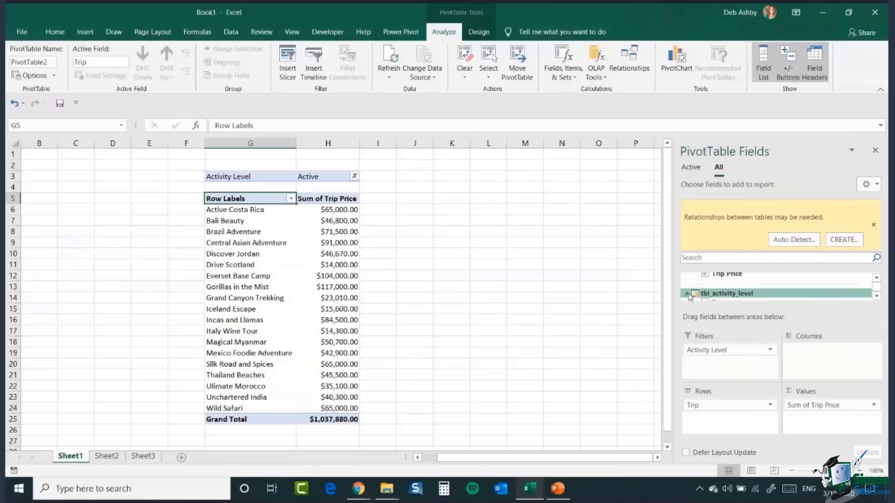
# Step: Change the Activity Level filter to Easy
pyautogui.click(877, 279)
pyautogui.click(876, 279)
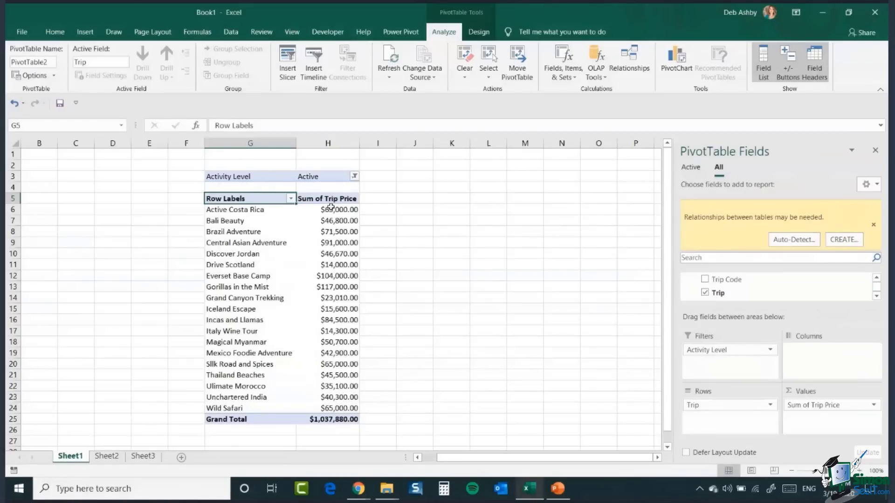
pyautogui.click(354, 176)
pyautogui.click(251, 224)
pyautogui.click(293, 324)
pyautogui.moveTo(321, 264)
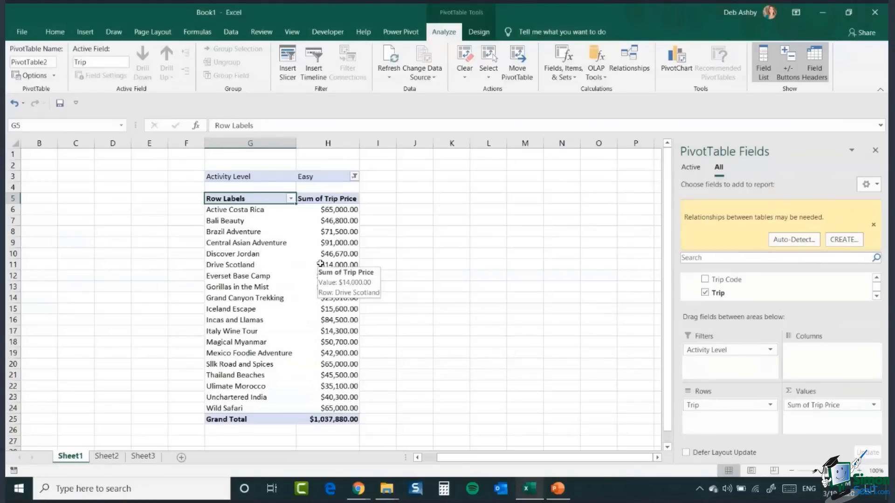
# Step: Open the Power Pivot data model manager window
pyautogui.click(400, 32)
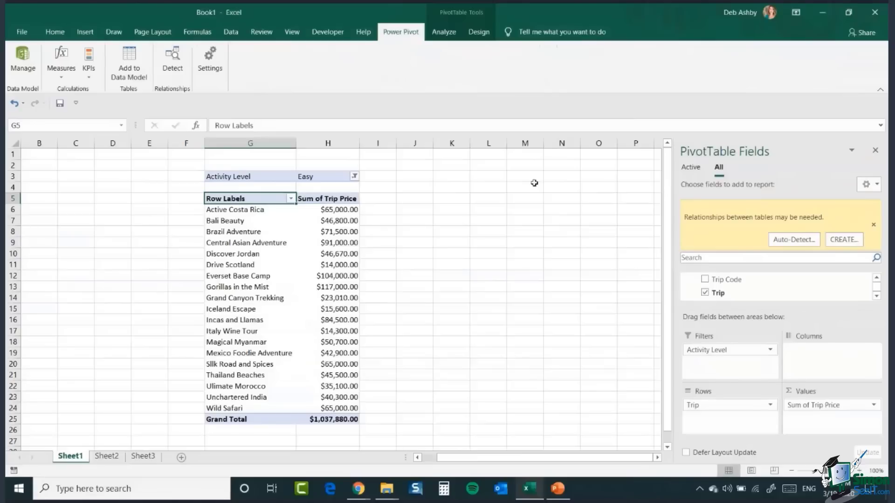
pyautogui.click(876, 281)
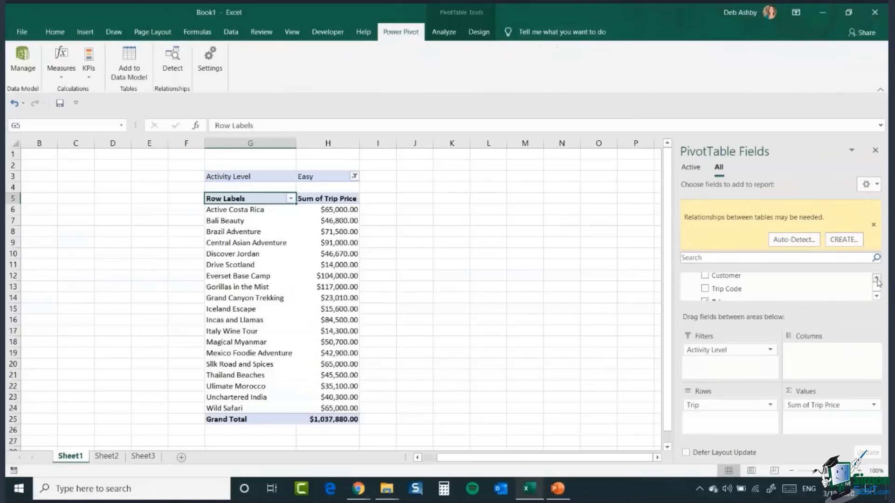
pyautogui.click(877, 296)
pyautogui.click(876, 296)
pyautogui.click(876, 296)
pyautogui.click(876, 297)
pyautogui.click(876, 297)
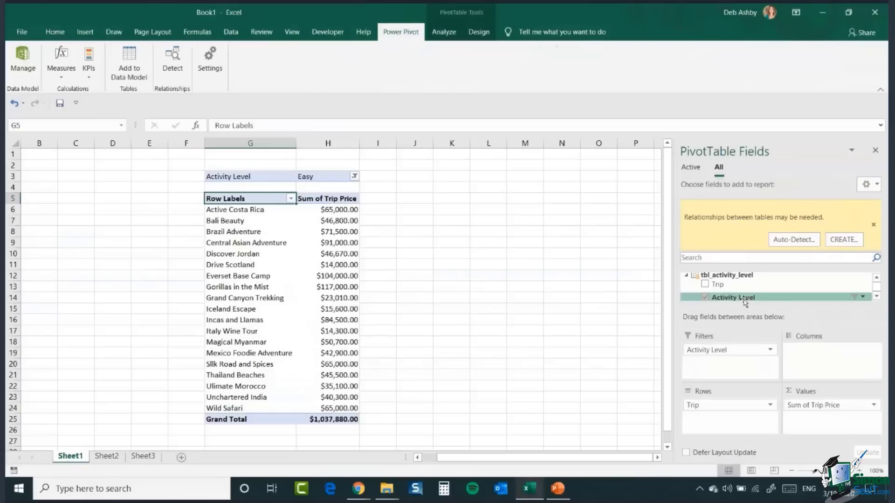
pyautogui.click(877, 280)
pyautogui.click(876, 281)
pyautogui.click(876, 280)
pyautogui.click(877, 281)
pyautogui.click(877, 282)
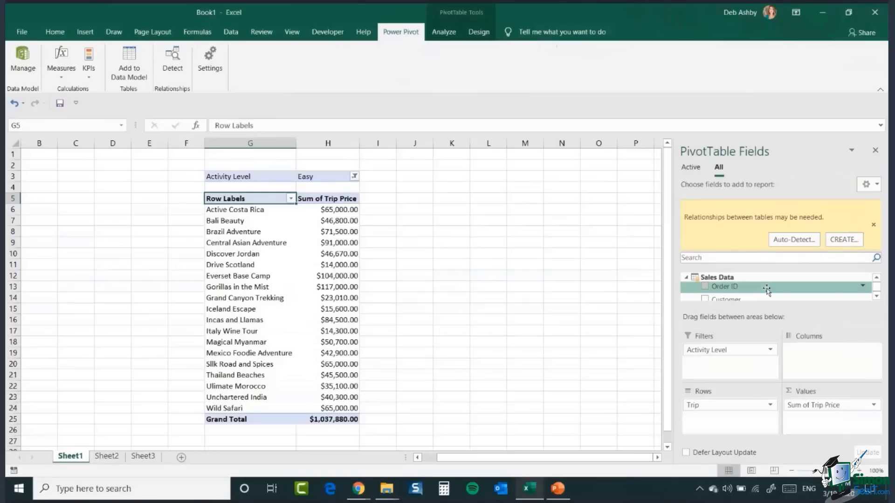
pyautogui.click(23, 60)
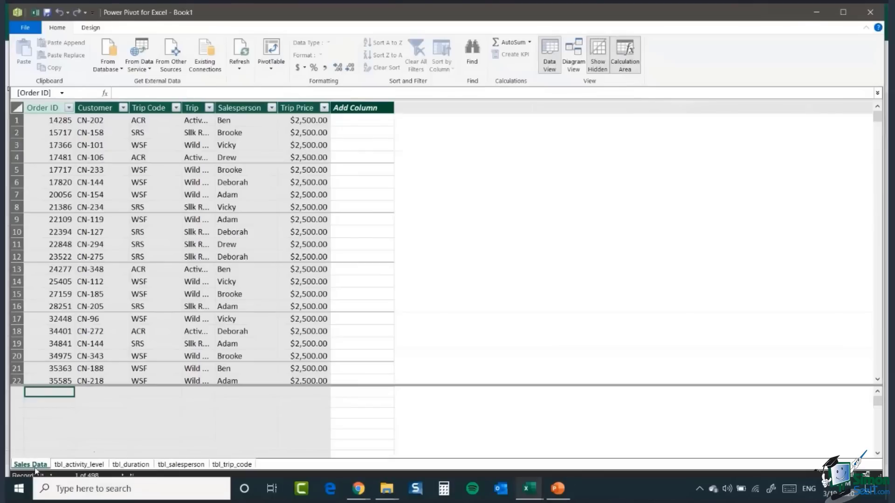
# Step: Browse each table of the data model in turn, then switch to Diagram View
pyautogui.click(75, 465)
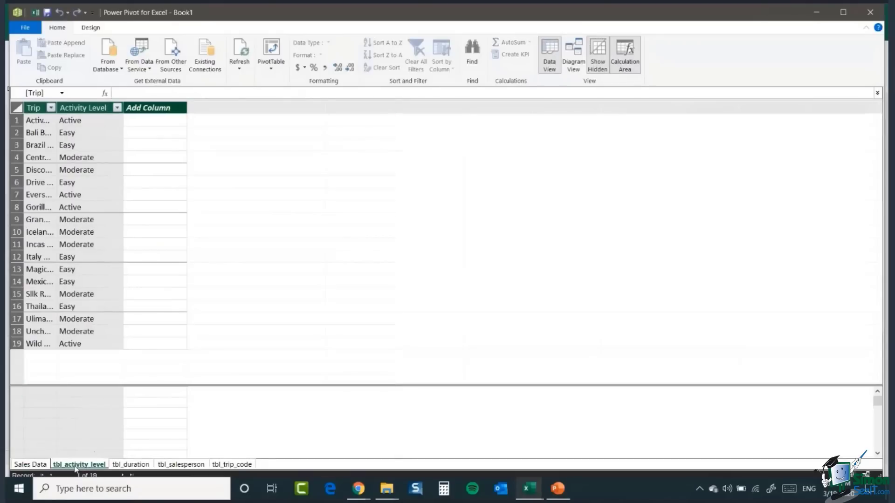
pyautogui.click(131, 465)
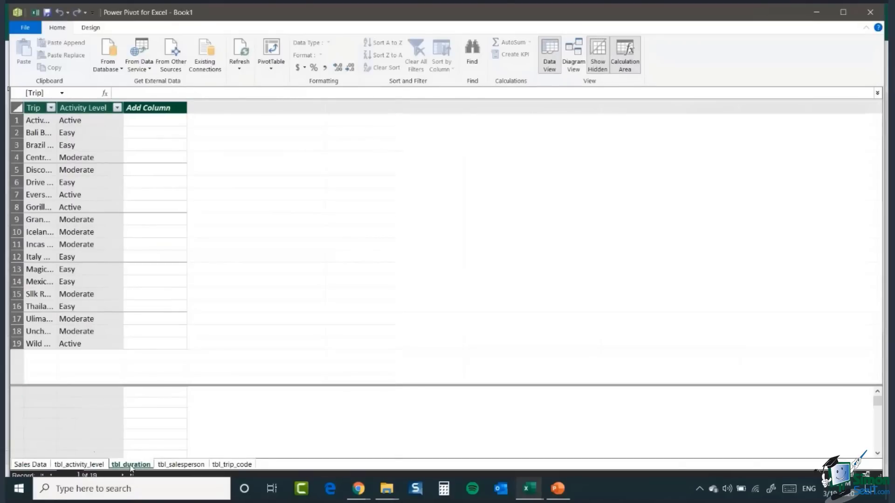
pyautogui.click(179, 465)
pyautogui.click(238, 465)
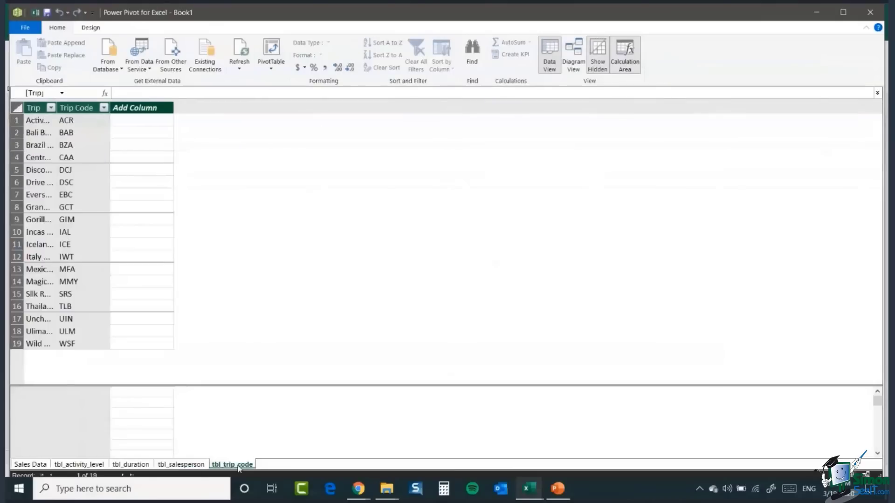
pyautogui.click(29, 465)
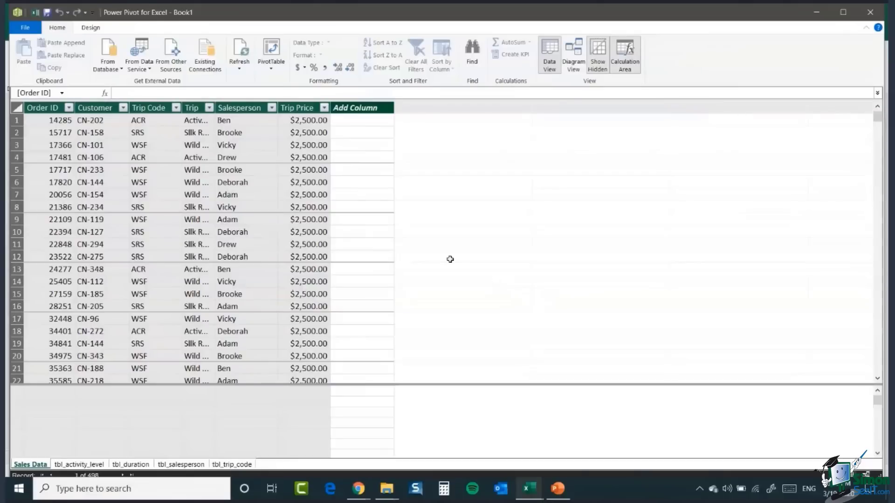
pyautogui.click(574, 50)
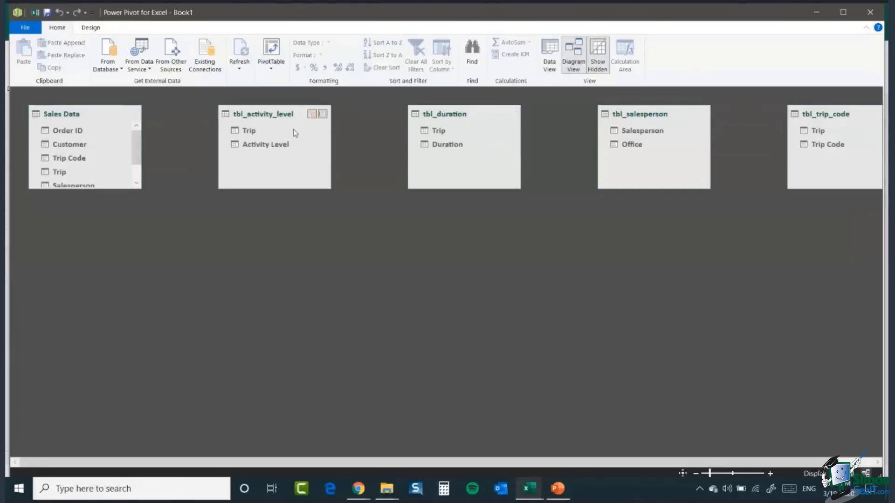
# Step: Rearrange the diagram so Sales Data sits at the top centre with the four lookup tables in a row beneath it
pyautogui.moveTo(269, 119); pyautogui.dragTo(95, 283)
pyautogui.moveTo(458, 116); pyautogui.dragTo(258, 282)
pyautogui.moveTo(662, 115); pyautogui.dragTo(434, 283)
pyautogui.moveTo(836, 116); pyautogui.dragTo(583, 284)
pyautogui.moveTo(63, 118); pyautogui.dragTo(337, 123)
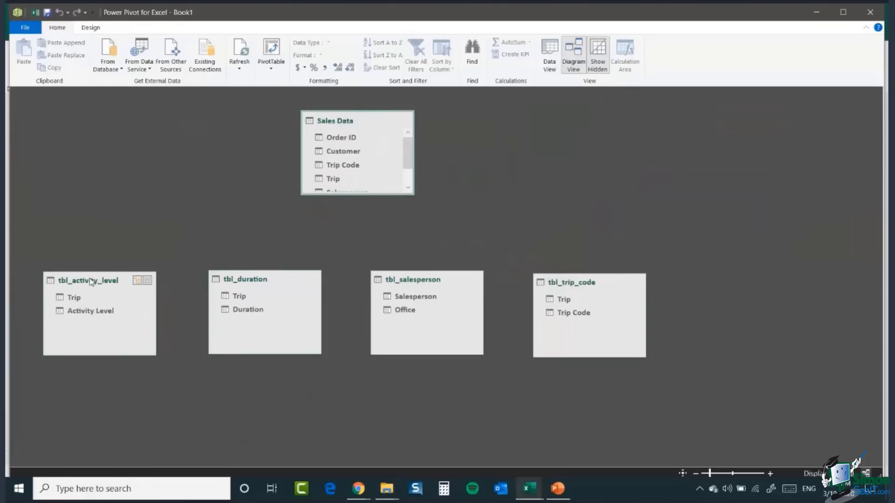
# Step: Create a relationship from tbl_activity_level's Trip column to the Trip column in Sales Data, then return to the workbook
pyautogui.click(70, 283)
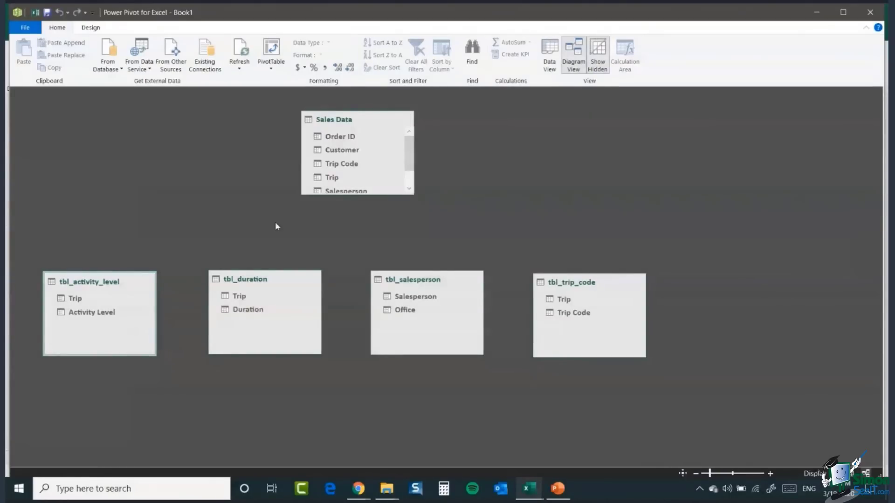
pyautogui.moveTo(406, 139)
pyautogui.mouseDown()
pyautogui.moveTo(411, 165)
pyautogui.moveTo(414, 138)
pyautogui.mouseUp()
pyautogui.click(75, 303)
pyautogui.moveTo(75, 302); pyautogui.dragTo(344, 178)
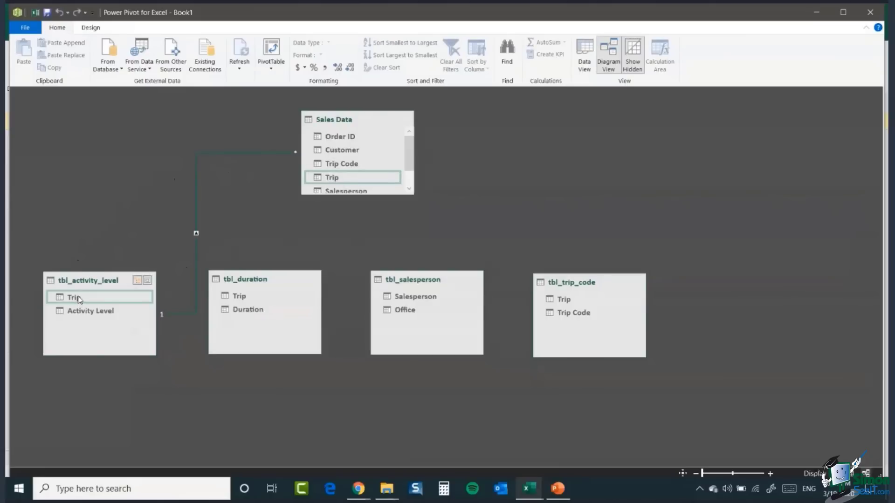
pyautogui.click(819, 10)
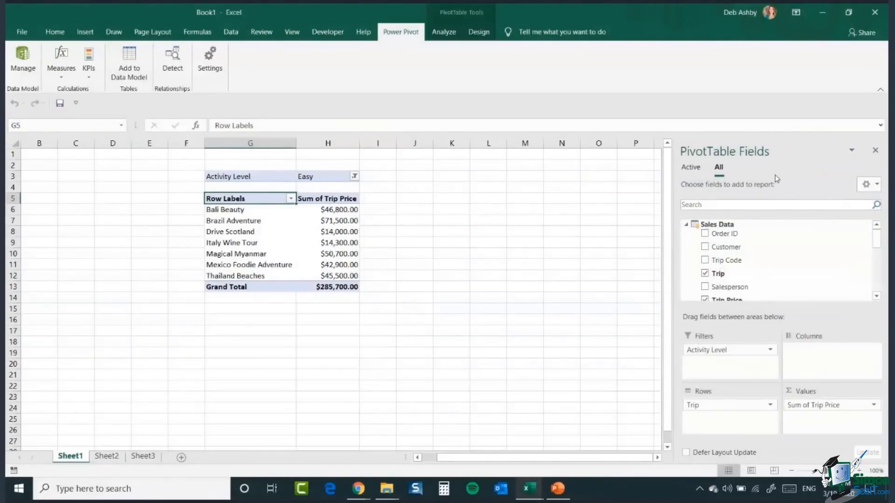
# Step: Change the PivotTable's Activity Level filter to Active
pyautogui.click(355, 176)
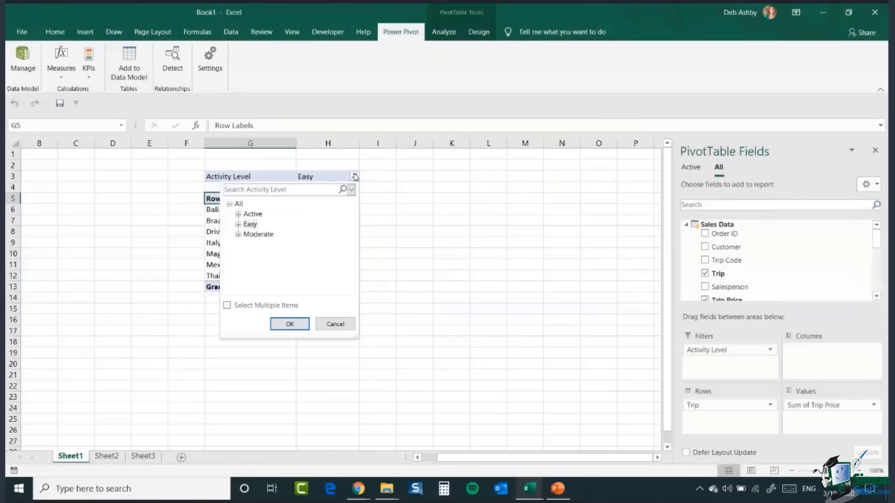
pyautogui.click(271, 215)
pyautogui.click(289, 324)
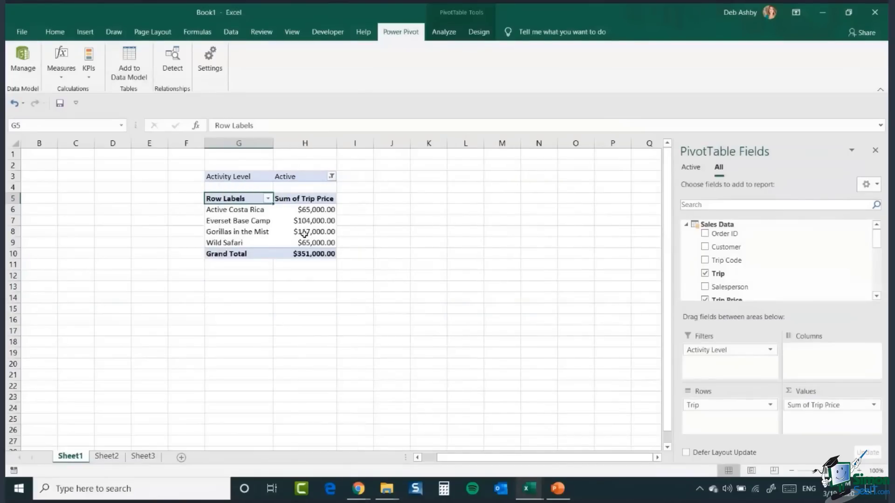
# Step: Remove the Activity Level field from the PivotTable's filters
pyautogui.moveTo(304, 234)
pyautogui.moveTo(880, 240); pyautogui.dragTo(879, 255)
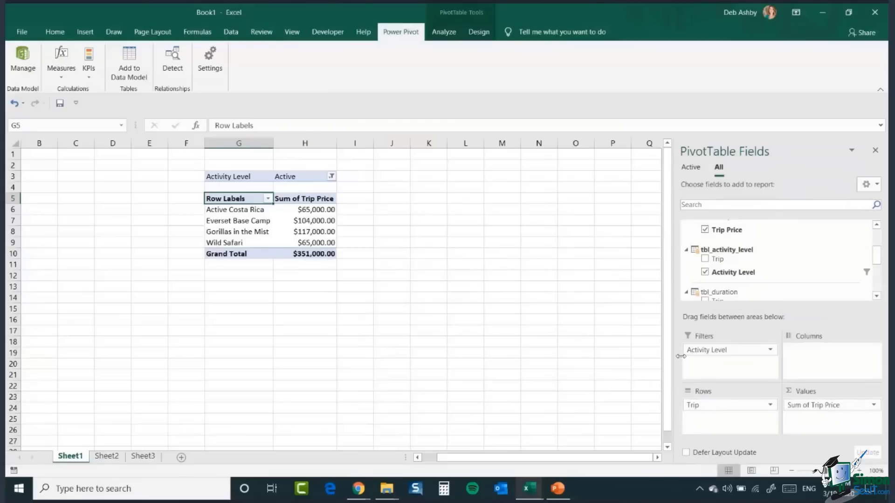
pyautogui.moveTo(754, 352); pyautogui.dragTo(570, 320)
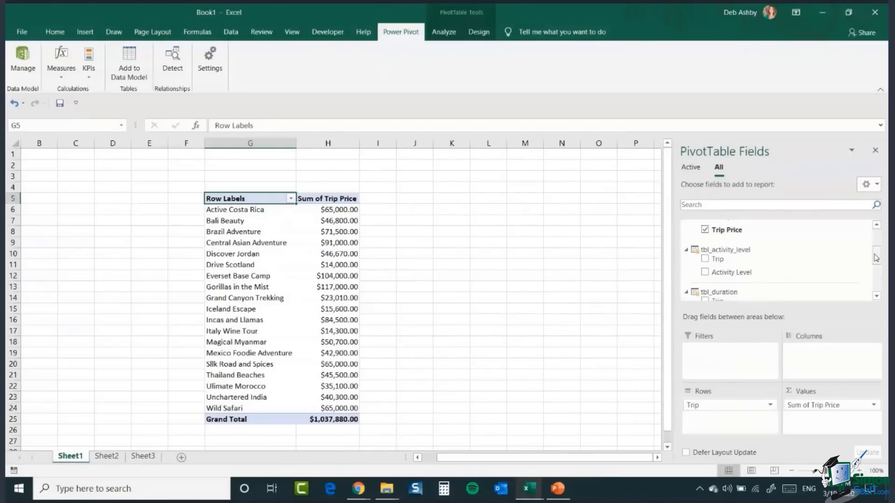
# Step: Replace the Trip row field with the Trip field from tbl_trip_code
pyautogui.moveTo(876, 257); pyautogui.dragTo(876, 261)
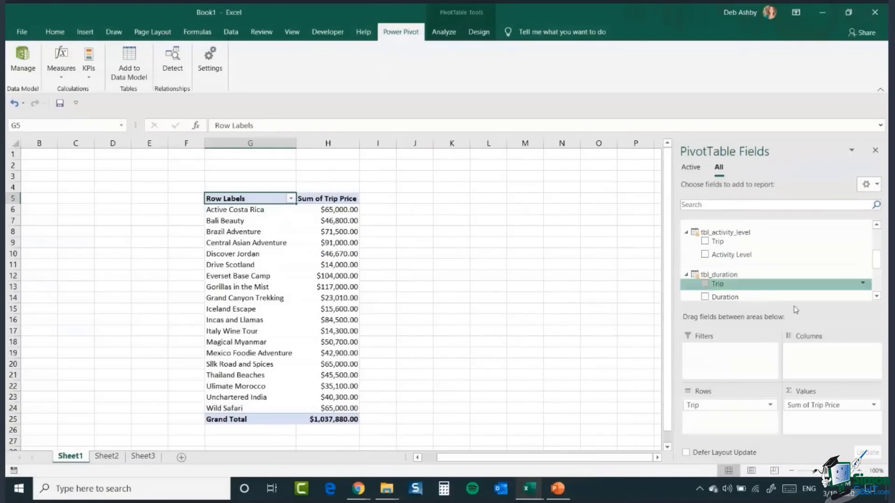
pyautogui.moveTo(715, 411); pyautogui.dragTo(613, 375)
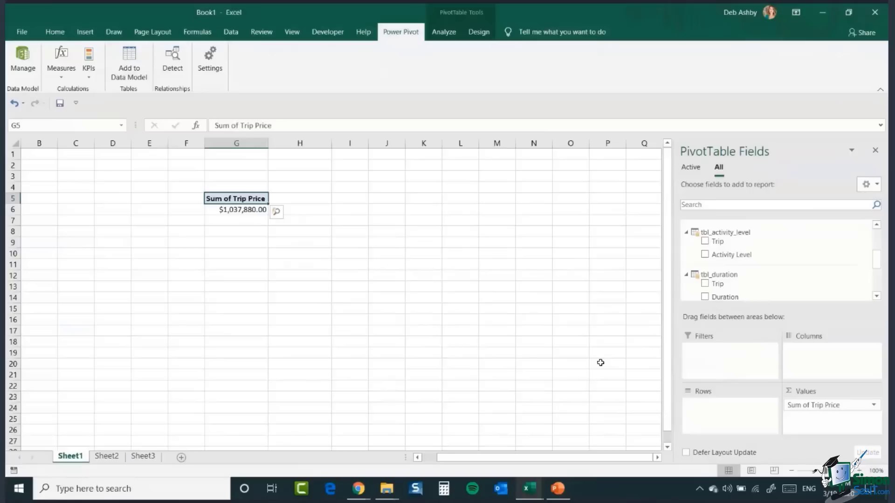
pyautogui.moveTo(879, 259); pyautogui.dragTo(874, 287)
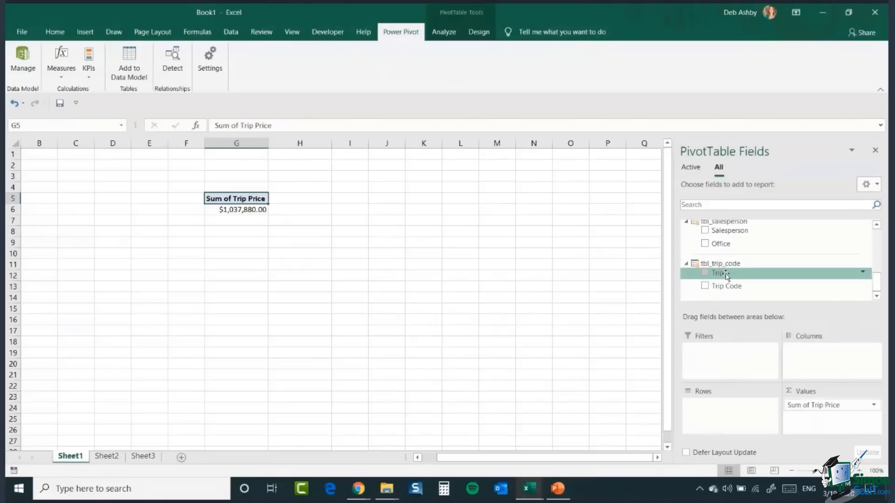
pyautogui.moveTo(718, 277); pyautogui.dragTo(706, 422)
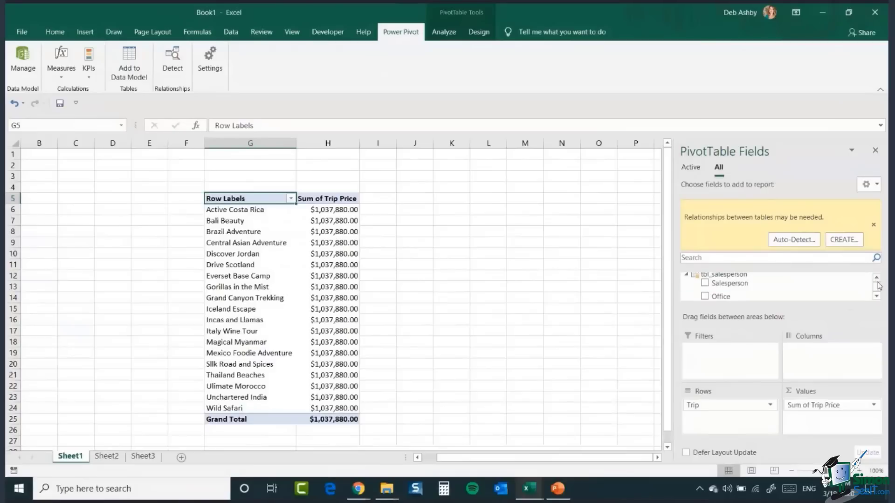
pyautogui.click(876, 296)
pyautogui.click(876, 297)
pyautogui.click(876, 297)
pyautogui.click(876, 297)
pyautogui.click(875, 297)
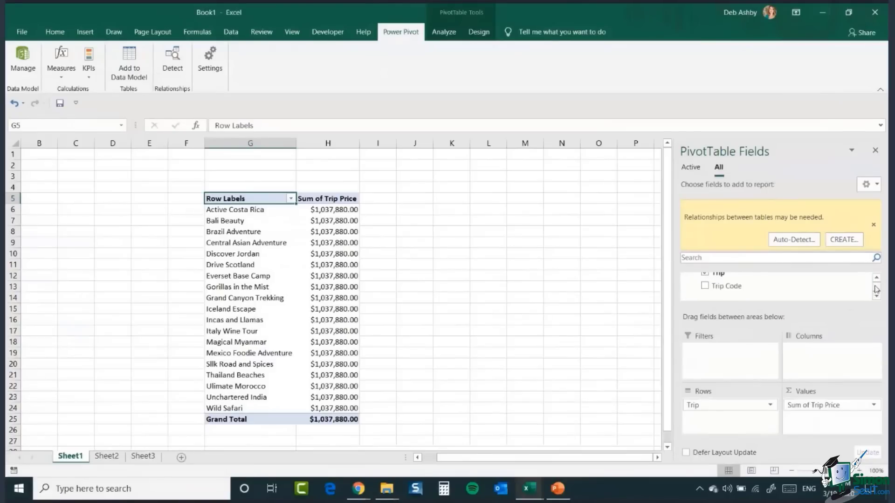
pyautogui.click(876, 278)
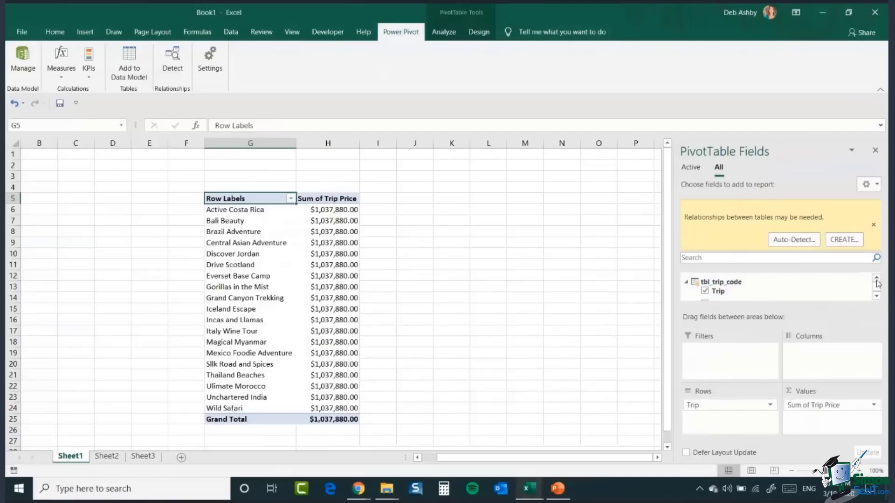
pyautogui.moveTo(525, 488)
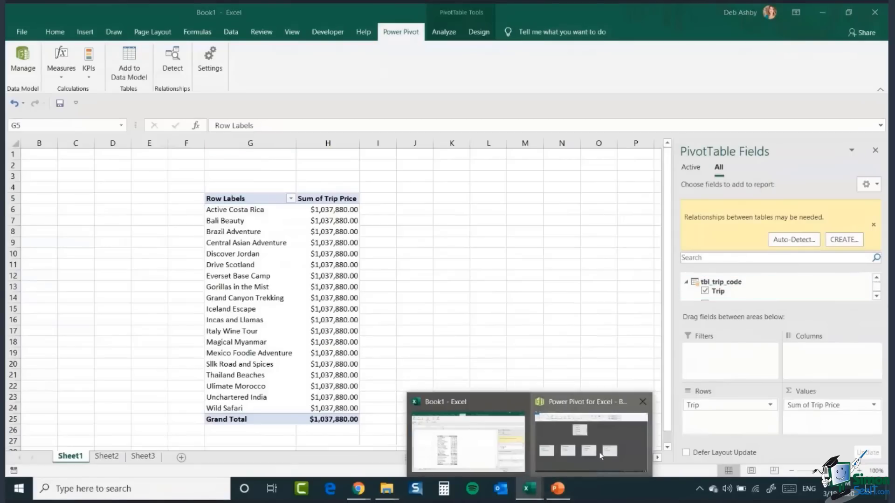
pyautogui.click(601, 454)
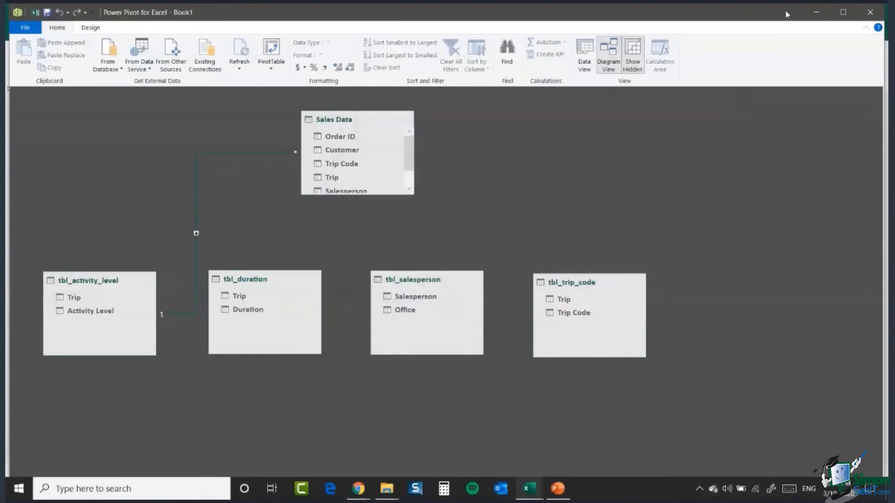
pyautogui.click(818, 15)
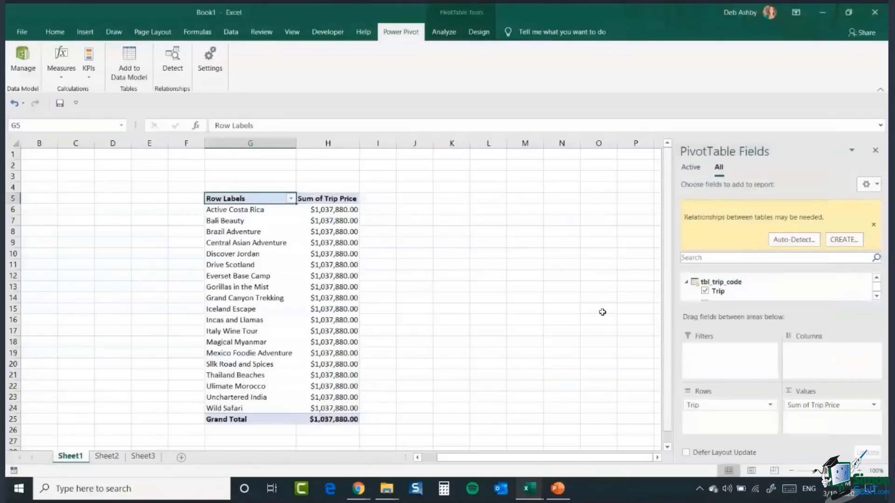
# Step: In the Power Pivot diagram, relate tbl_trip_code's Trip column to the Trip column in Sales Data
pyautogui.moveTo(528, 488)
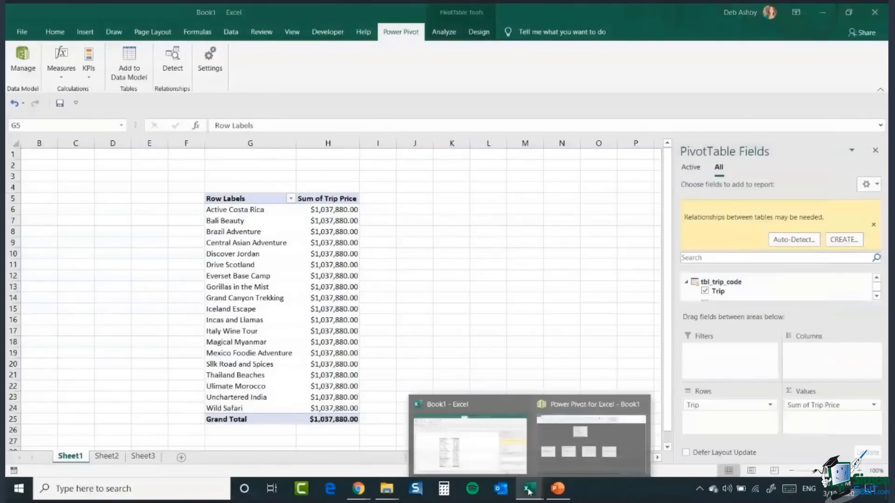
pyautogui.click(573, 449)
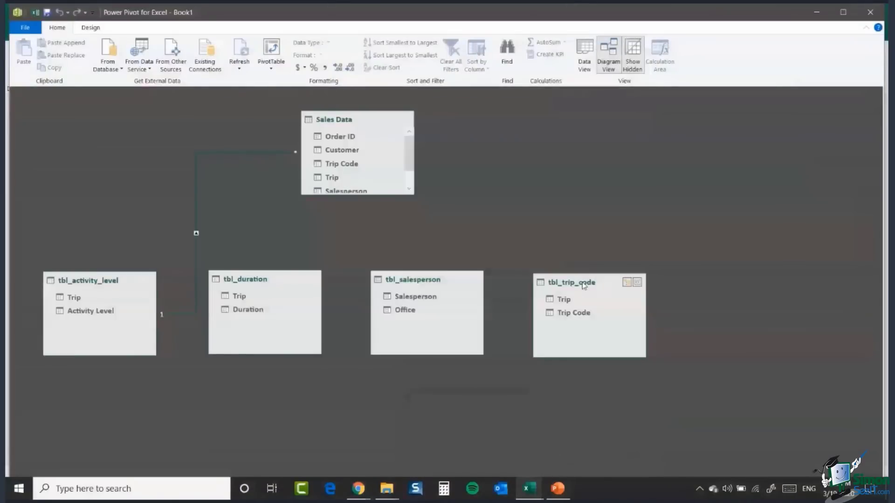
pyautogui.moveTo(568, 303); pyautogui.dragTo(336, 177)
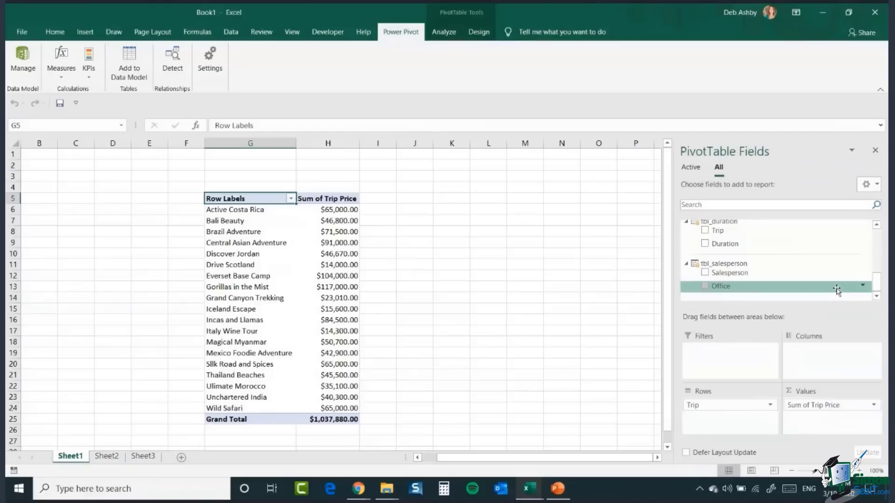
# Step: Relate tbl_duration's Trip column to the Trip column in Sales Data
pyautogui.moveTo(880, 282); pyautogui.dragTo(879, 252)
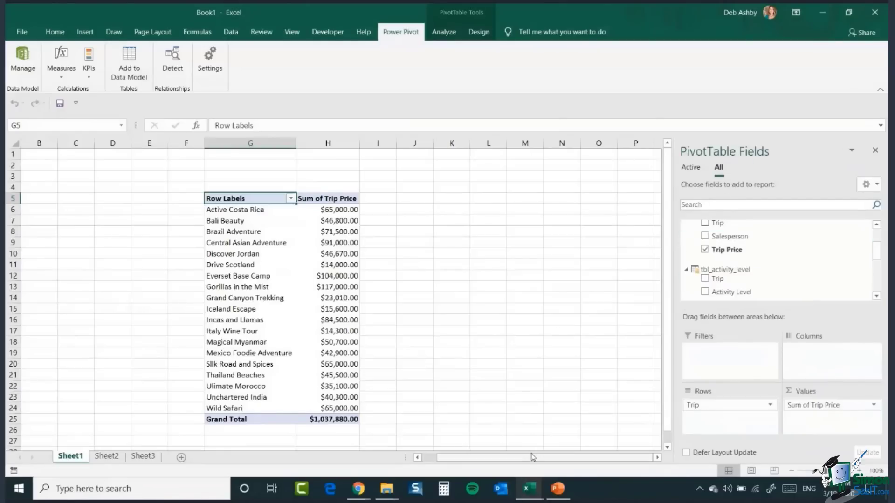
pyautogui.moveTo(530, 490)
pyautogui.click(588, 433)
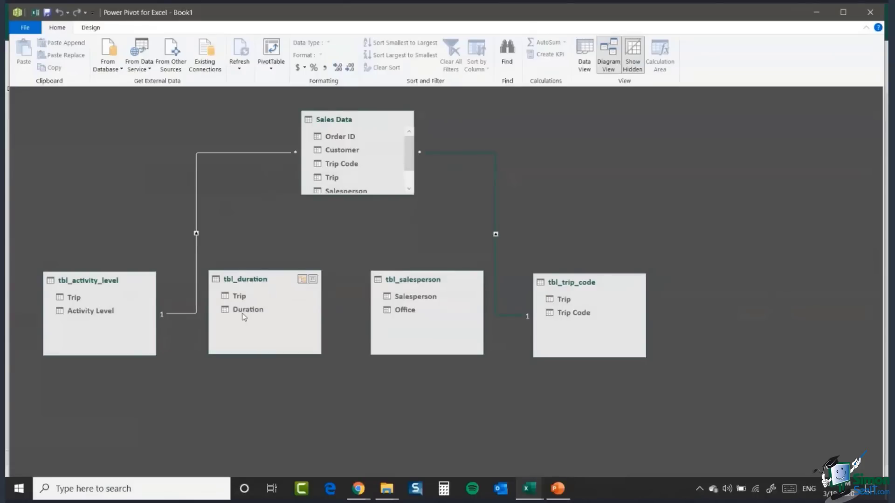
pyautogui.moveTo(410, 150); pyautogui.dragTo(410, 172)
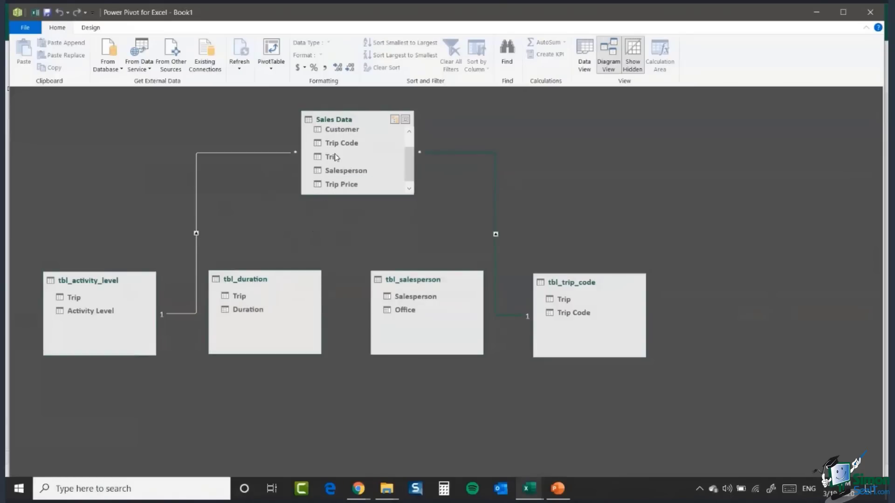
pyautogui.moveTo(242, 301); pyautogui.dragTo(339, 156)
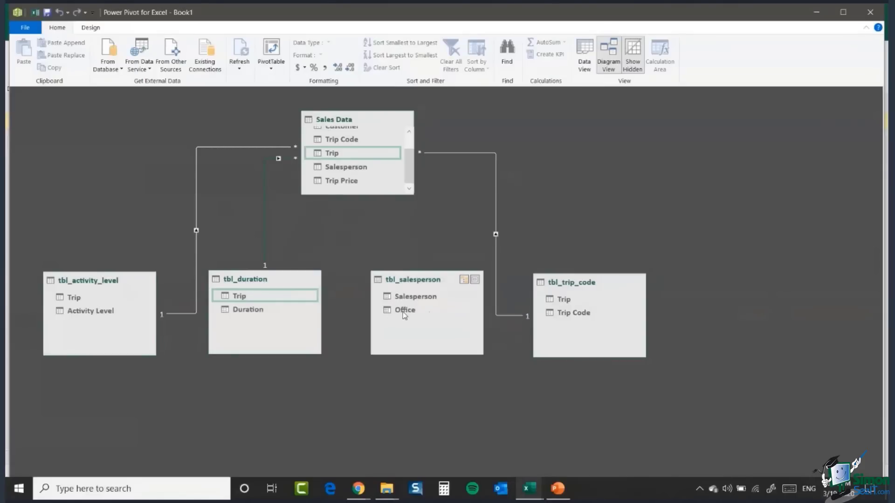
# Step: Relate tbl_salesperson's Salesperson column to the Salesperson column in Sales Data, then return to the workbook
pyautogui.moveTo(410, 175)
pyautogui.mouseDown()
pyautogui.moveTo(415, 152)
pyautogui.moveTo(411, 176)
pyautogui.mouseUp()
pyautogui.moveTo(410, 300)
pyautogui.mouseDown()
pyautogui.moveTo(365, 215)
pyautogui.moveTo(400, 176)
pyautogui.moveTo(360, 167)
pyautogui.mouseUp()
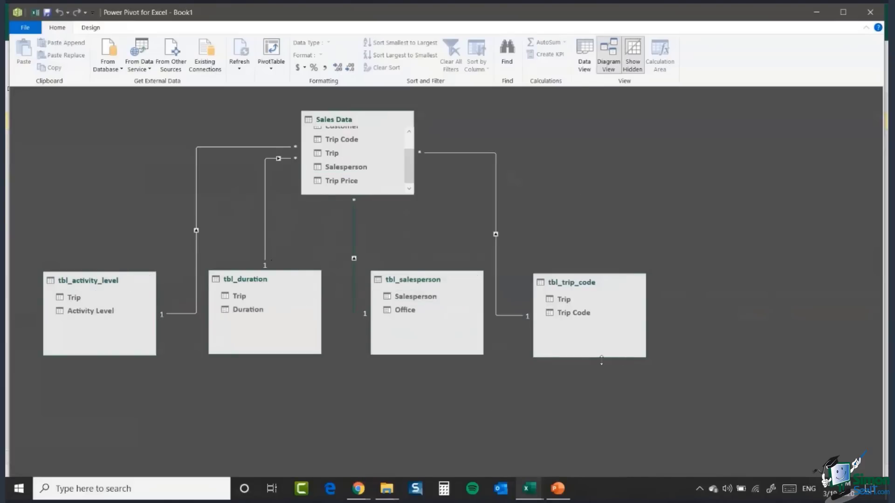
pyautogui.click(823, 11)
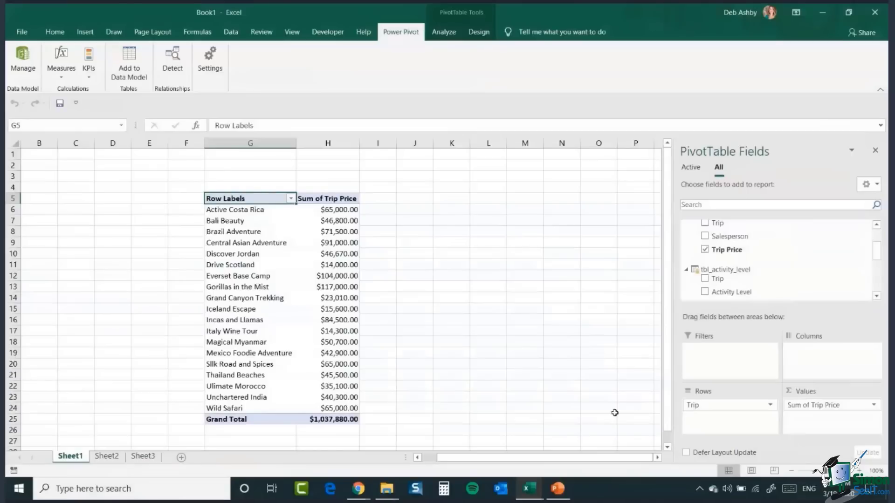
# Step: Replace the Trip row field with the Salesperson field from Sales Data
pyautogui.moveTo(711, 409); pyautogui.dragTo(513, 355)
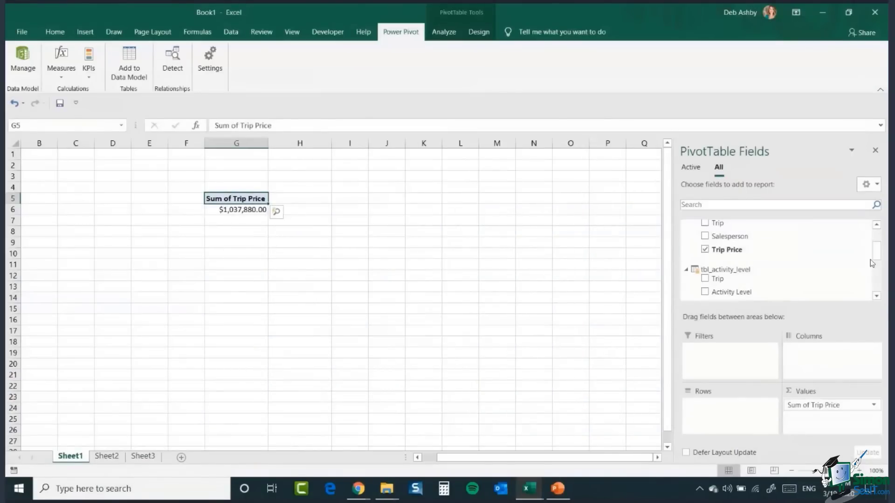
pyautogui.moveTo(876, 256); pyautogui.dragTo(879, 241)
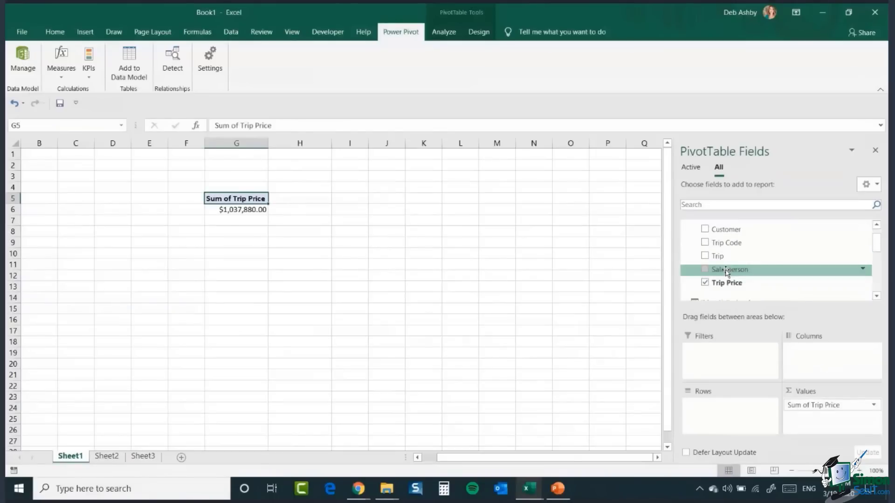
pyautogui.moveTo(726, 273); pyautogui.dragTo(709, 415)
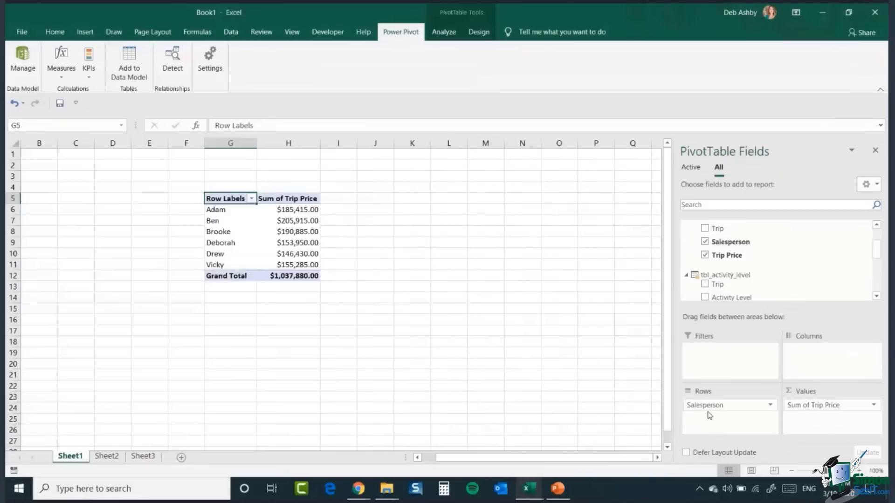
# Step: Add tbl_salesperson's Office field to the PivotTable's filters
pyautogui.moveTo(880, 249); pyautogui.dragTo(879, 284)
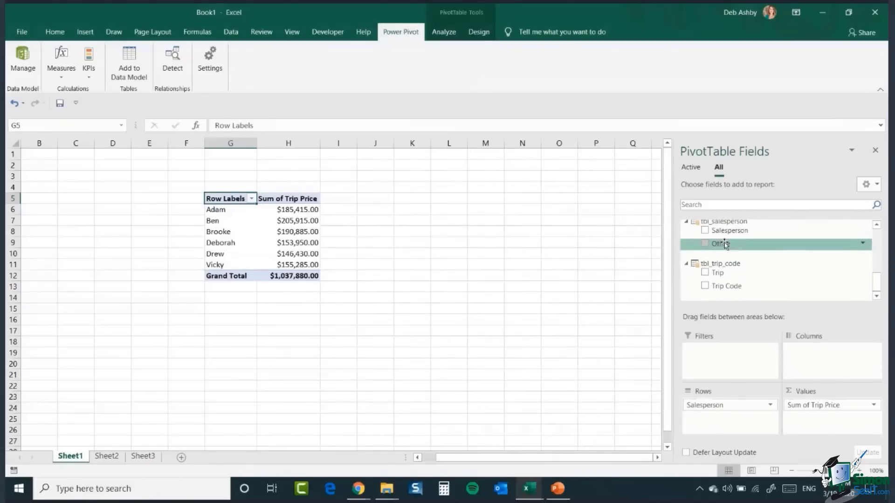
pyautogui.moveTo(723, 246); pyautogui.dragTo(716, 368)
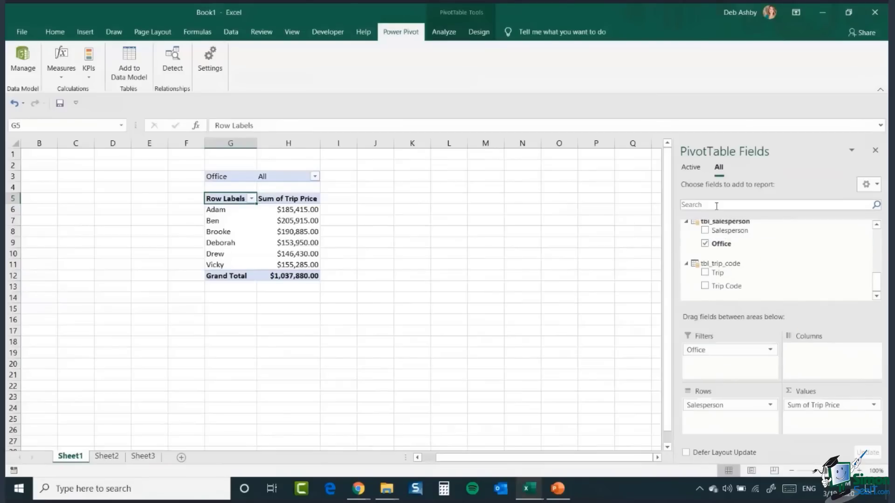
# Step: Filter the PivotTable's Office field to several selected offices such as Cardiff and Chicago
pyautogui.click(315, 177)
pyautogui.click(189, 204)
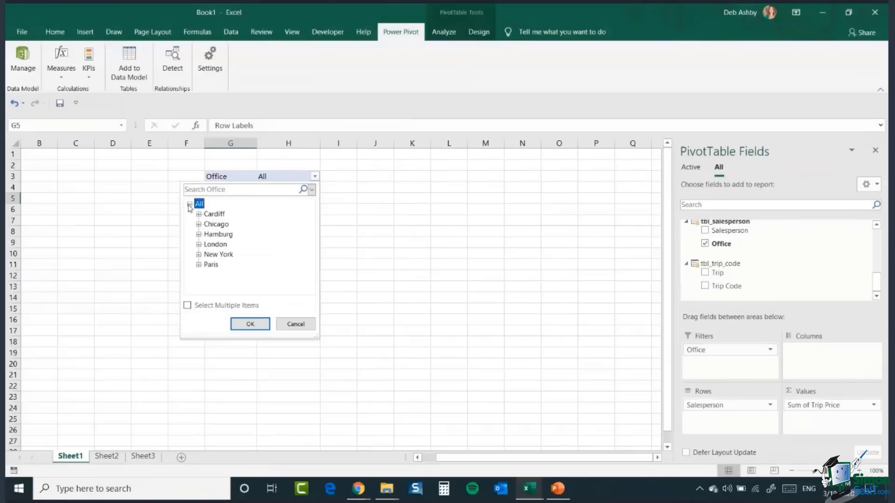
pyautogui.click(210, 214)
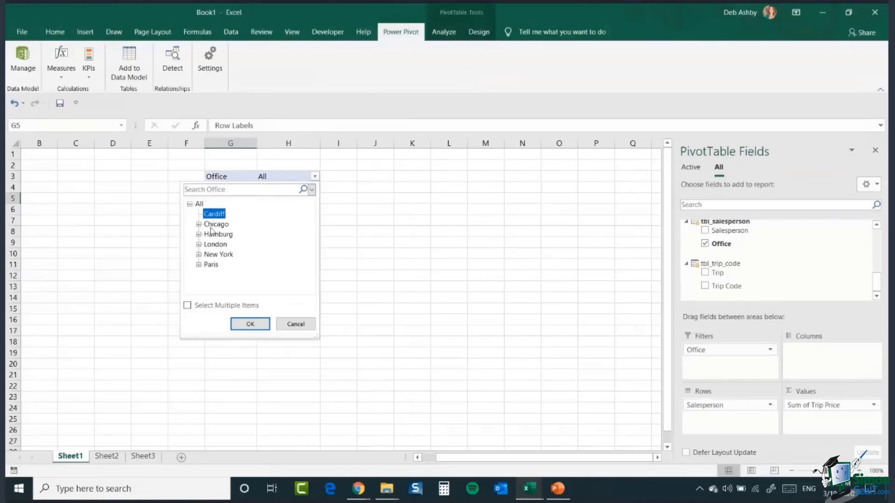
pyautogui.click(187, 306)
pyautogui.click(206, 223)
pyautogui.click(205, 234)
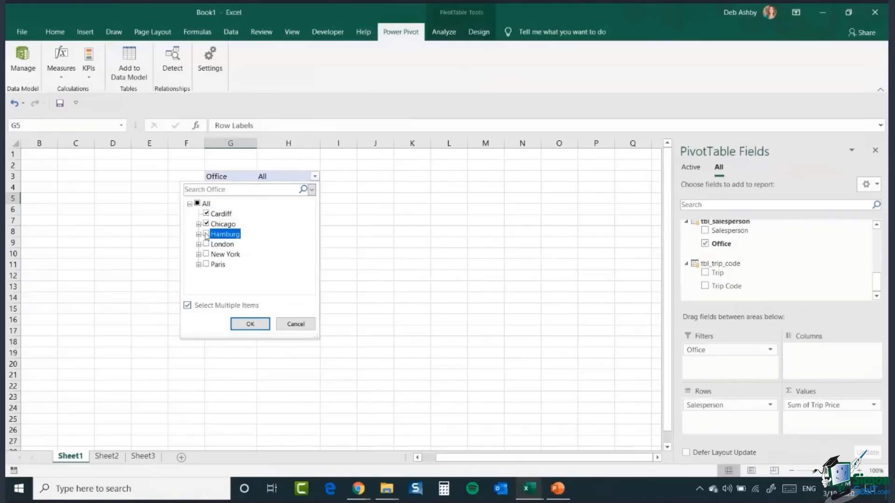
pyautogui.click(250, 325)
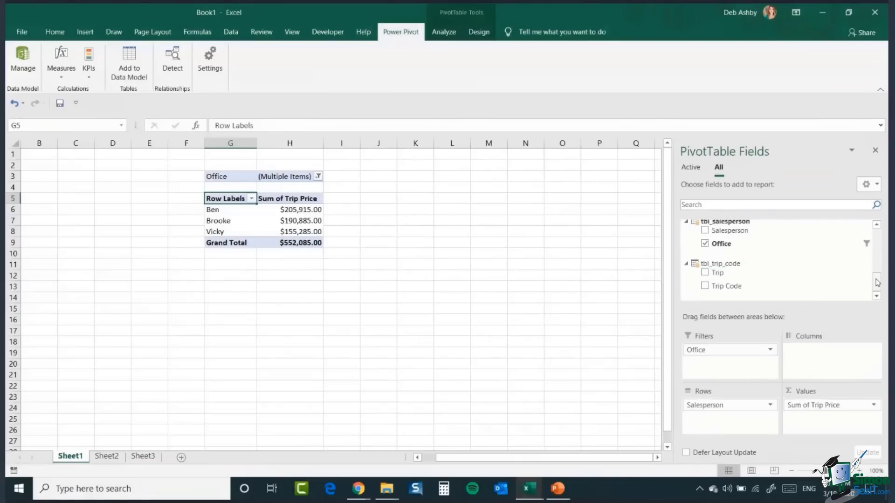
# Step: Remove the Office field from the PivotTable's filters
pyautogui.moveTo(877, 282); pyautogui.dragTo(881, 251)
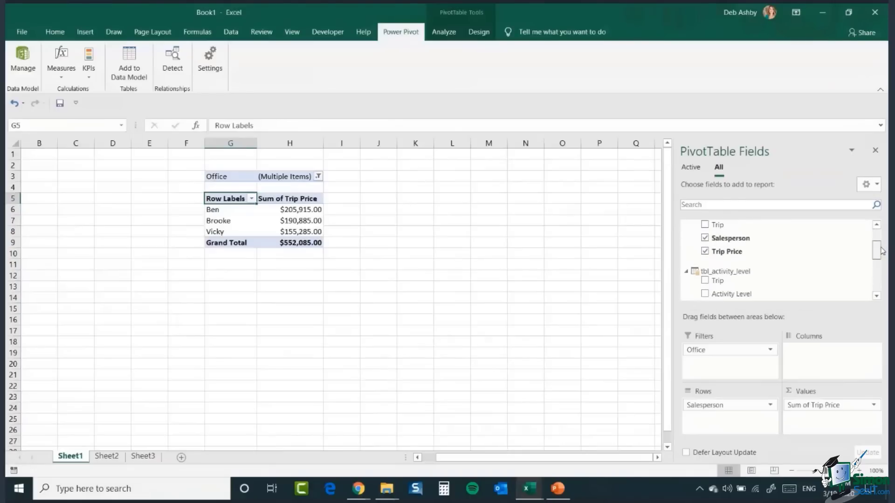
pyautogui.scroll(3, 882, 252)
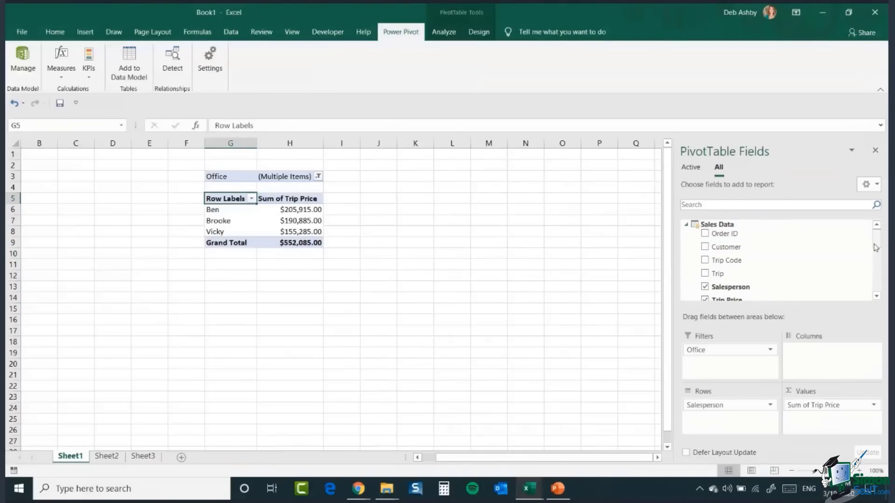
pyautogui.moveTo(877, 238)
pyautogui.mouseDown()
pyautogui.moveTo(874, 286)
pyautogui.moveTo(880, 240)
pyautogui.mouseUp()
pyautogui.moveTo(720, 351); pyautogui.dragTo(525, 326)
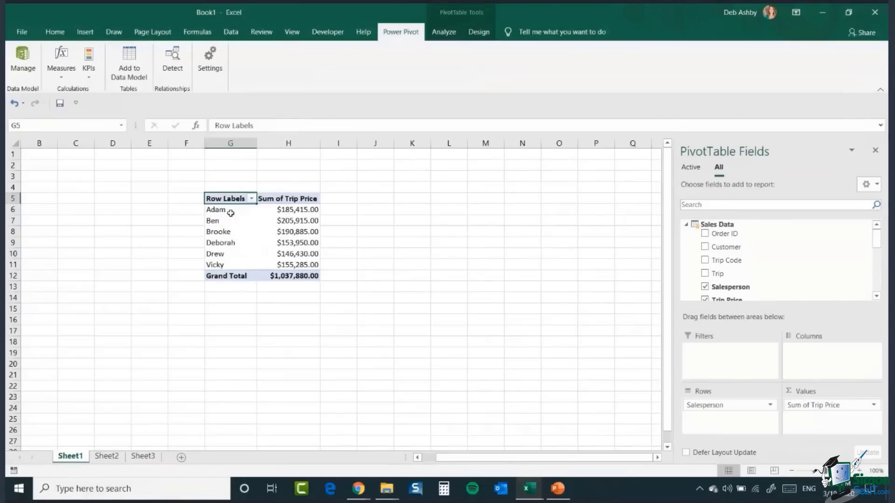
# Step: Sort the salespeople by Sum of Trip Price from largest to smallest
pyautogui.click(296, 210)
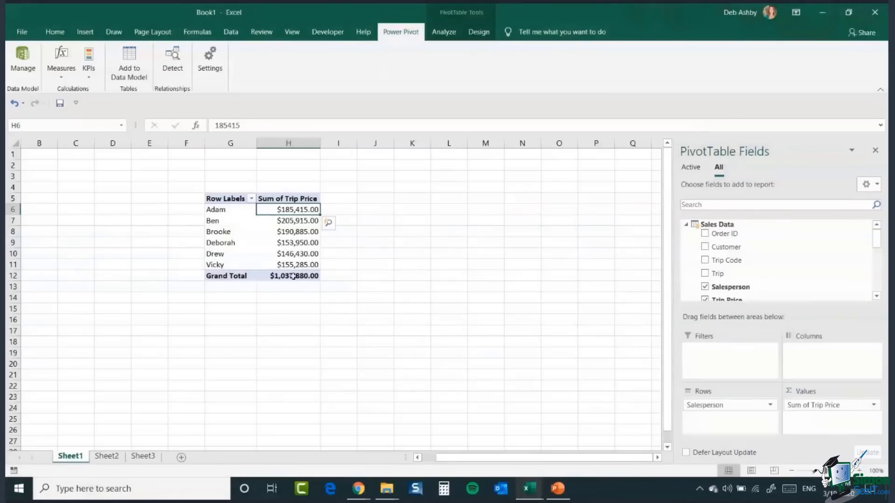
pyautogui.rightClick(279, 210)
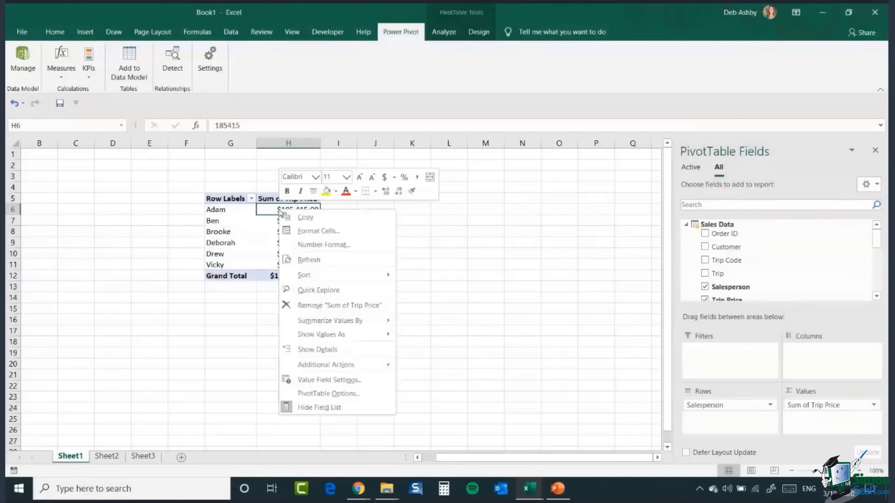
pyautogui.moveTo(318, 279)
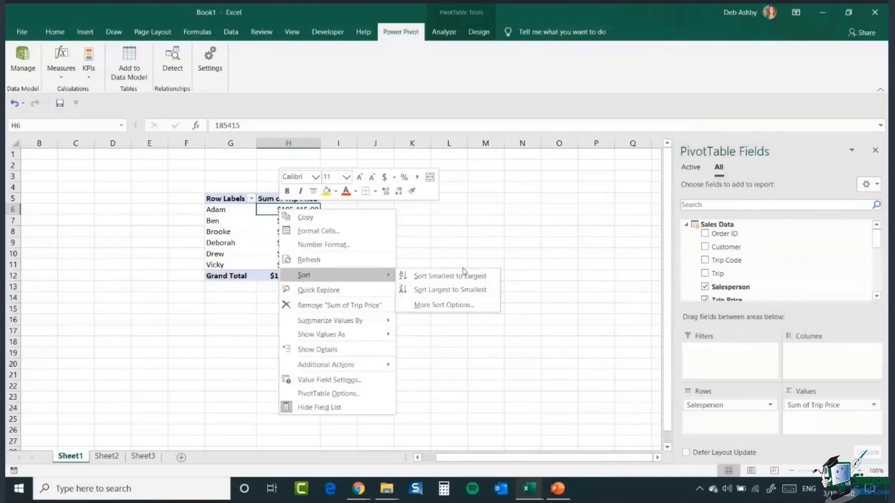
pyautogui.click(439, 290)
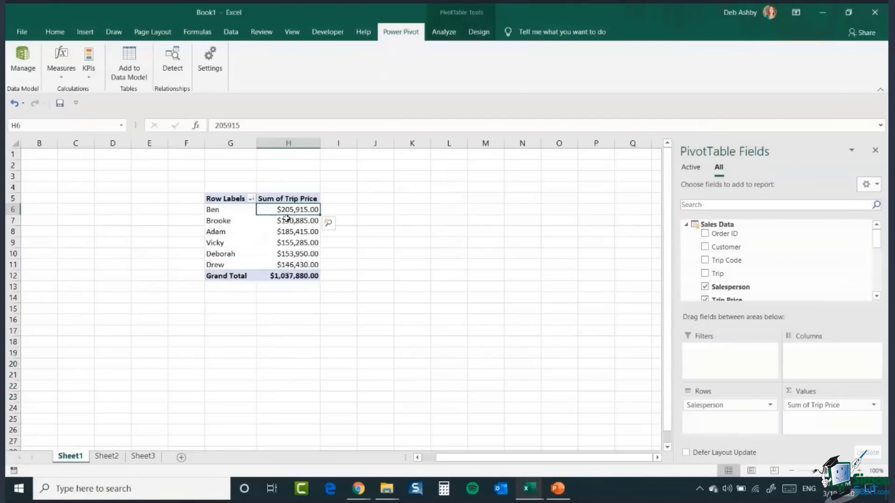
# Step: Add Sales Data's Trip Price field to the PivotTable values a second time
pyautogui.click(226, 210)
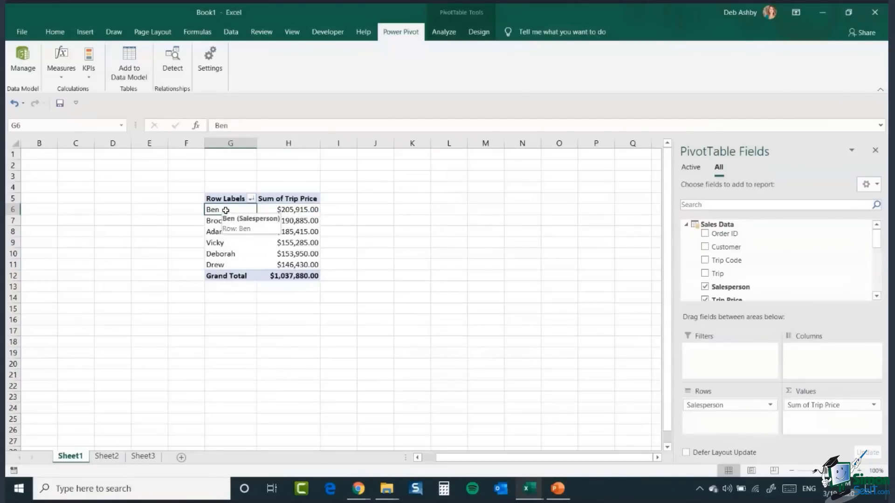
pyautogui.click(296, 212)
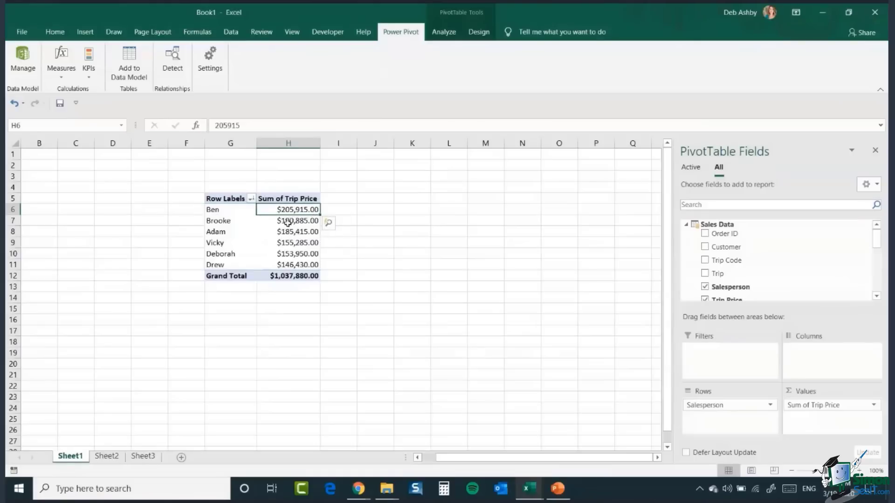
pyautogui.moveTo(292, 210)
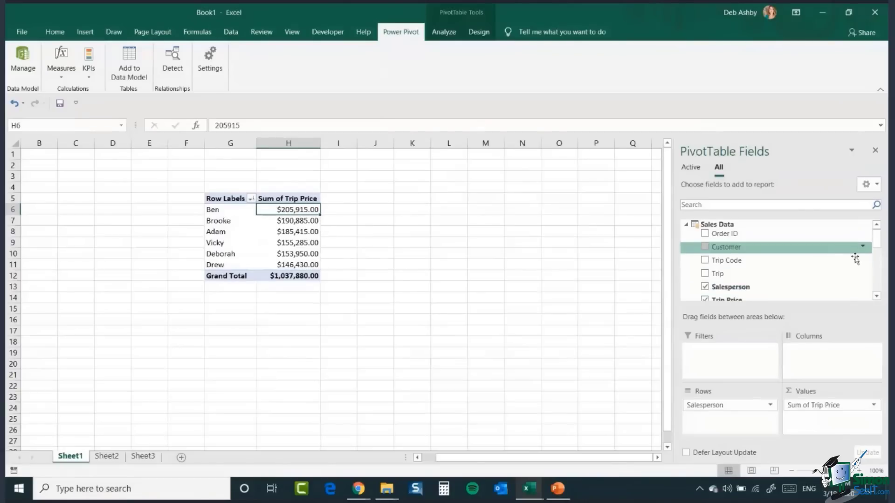
pyautogui.moveTo(878, 240); pyautogui.dragTo(878, 254)
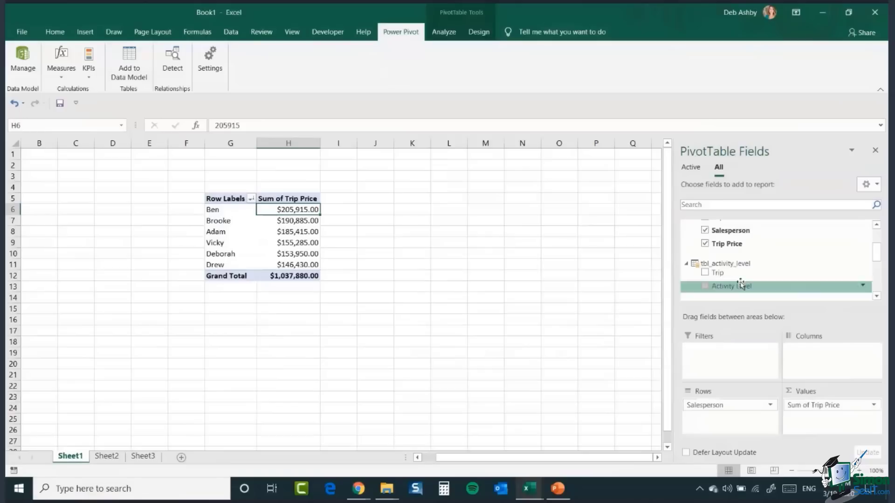
pyautogui.moveTo(729, 244); pyautogui.dragTo(818, 421)
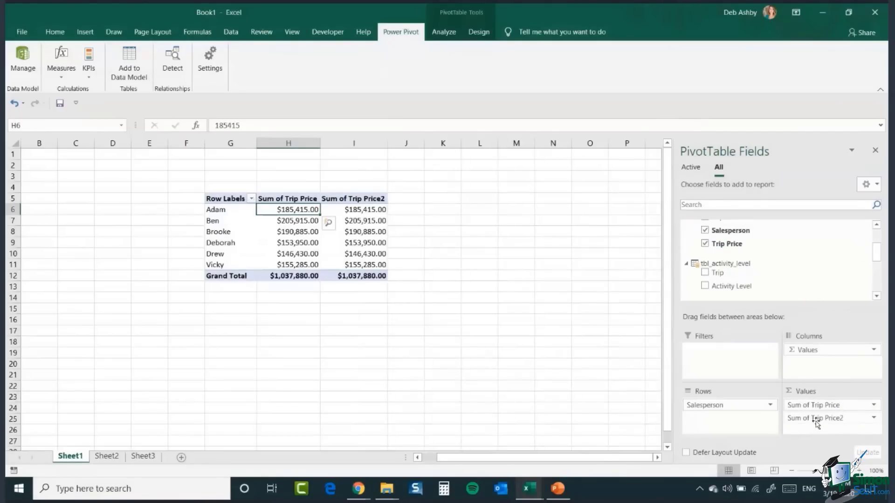
# Step: Summarize the second Trip Price value field by Count instead of Sum
pyautogui.moveTo(377, 208)
pyautogui.click(874, 418)
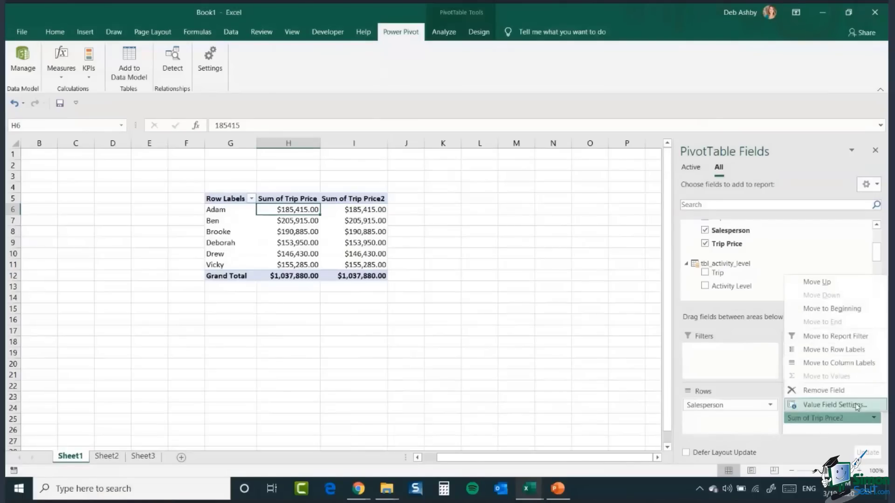
pyautogui.click(834, 405)
pyautogui.moveTo(395, 139); pyautogui.dragTo(481, 173)
pyautogui.click(551, 165)
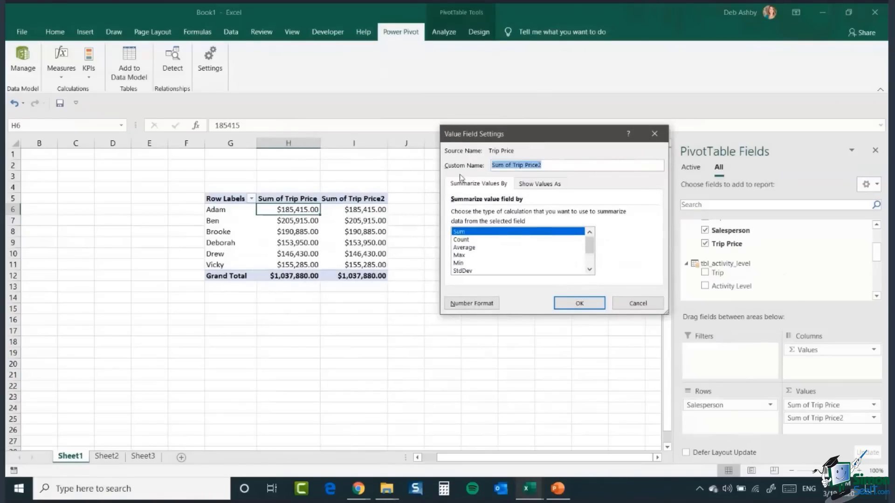
pyautogui.write('Trip')
pyautogui.click(460, 240)
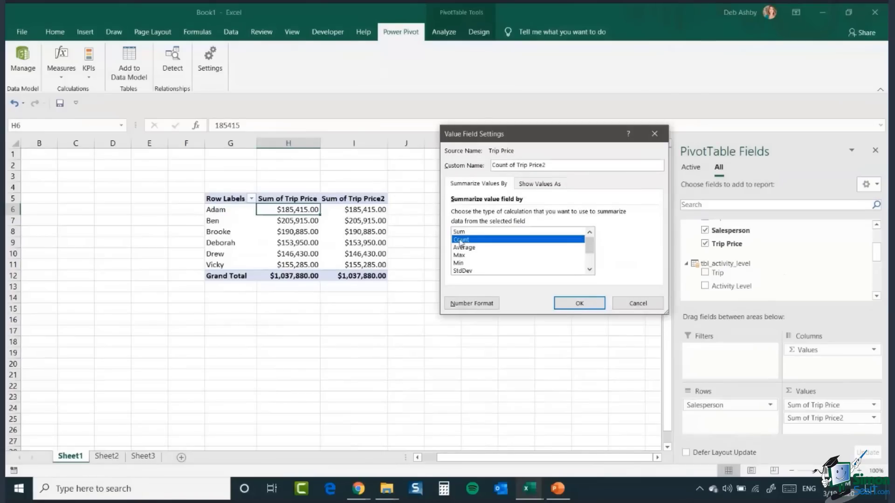
pyautogui.click(580, 304)
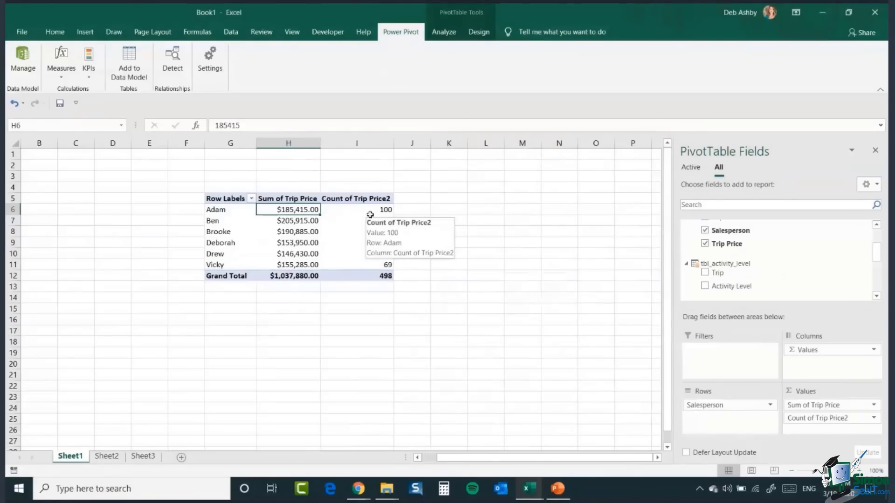
# Step: Rename the Count of Trip Price2 value field as Trips Sold
pyautogui.click(370, 214)
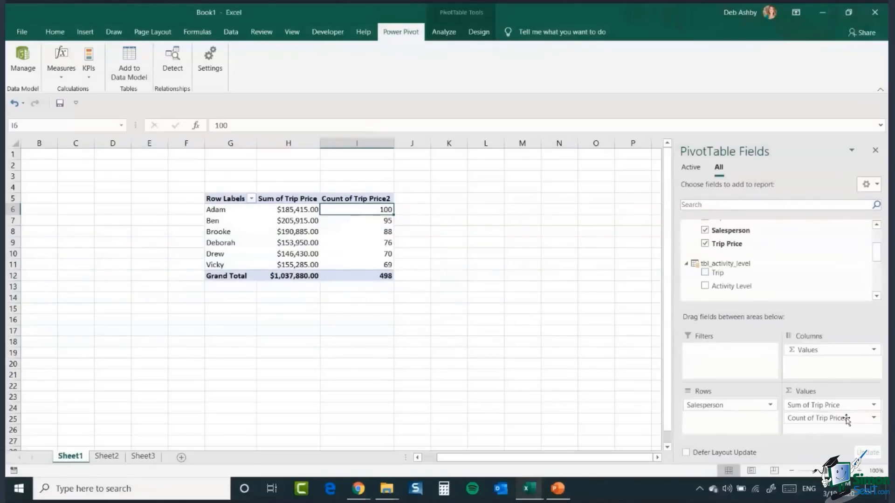
pyautogui.click(874, 418)
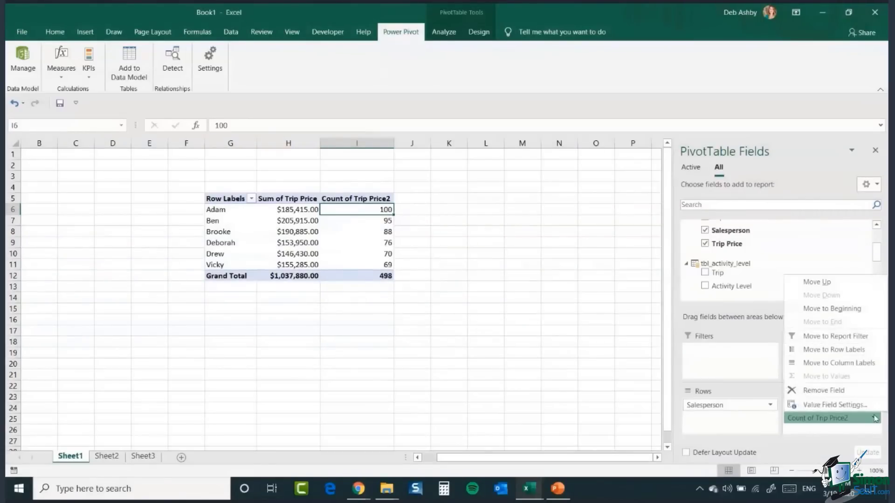
pyautogui.click(858, 405)
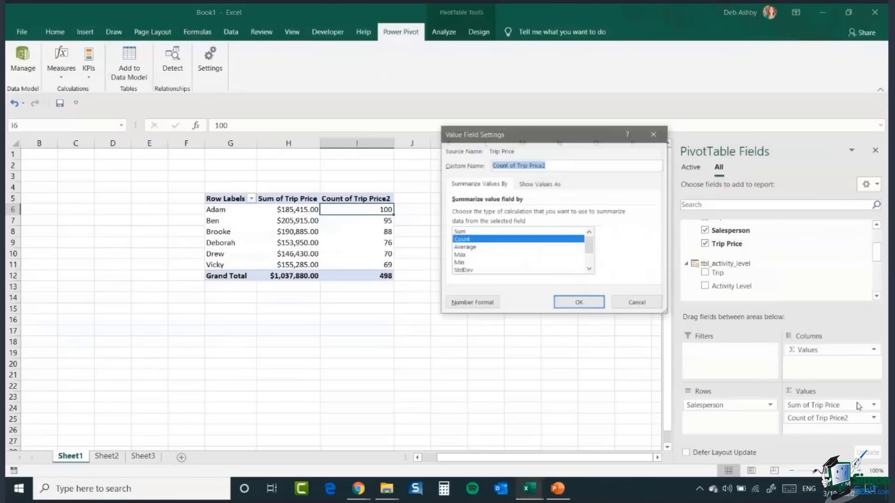
pyautogui.moveTo(558, 165); pyautogui.dragTo(418, 162)
pyautogui.write('Trip')
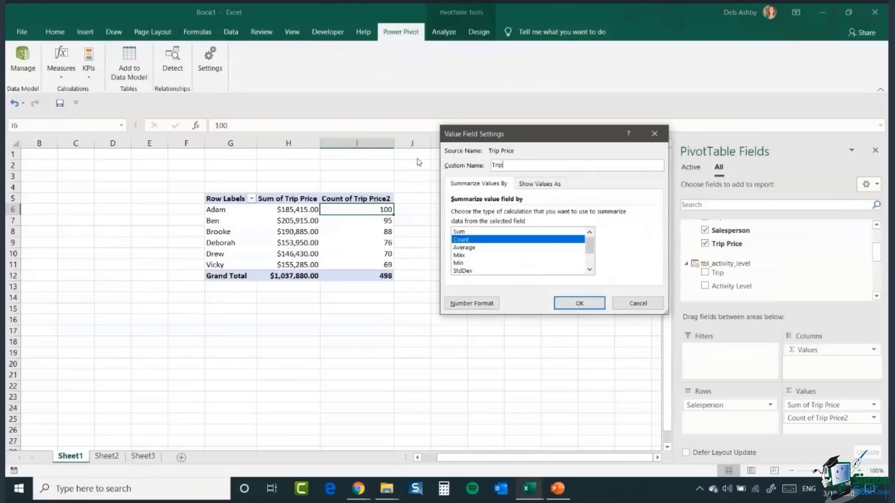
pyautogui.write('s Sold')
pyautogui.click(579, 305)
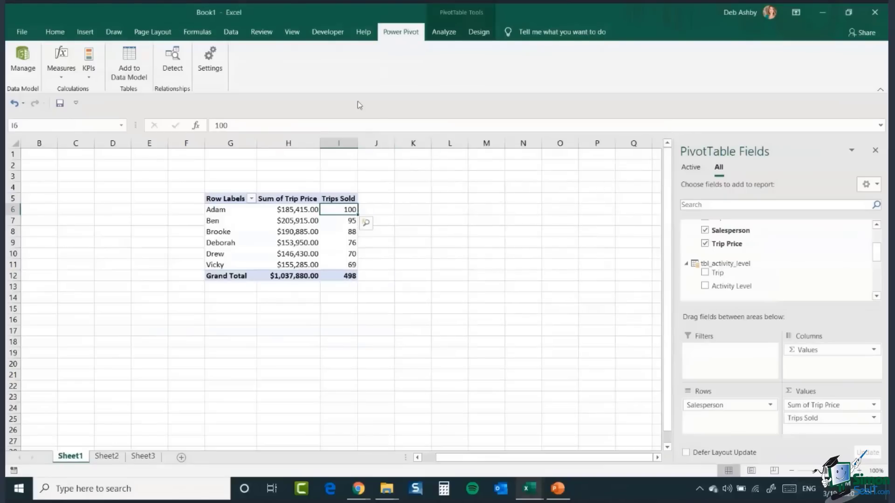
# Step: Widen the Trips Sold column of the PivotTable
pyautogui.moveTo(358, 143); pyautogui.dragTo(373, 144)
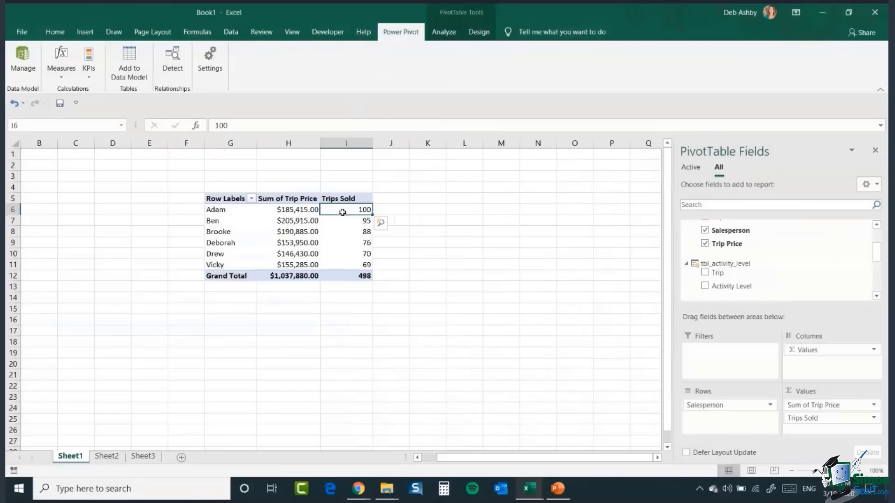
pyautogui.moveTo(341, 212)
pyautogui.click(291, 222)
pyautogui.moveTo(291, 222)
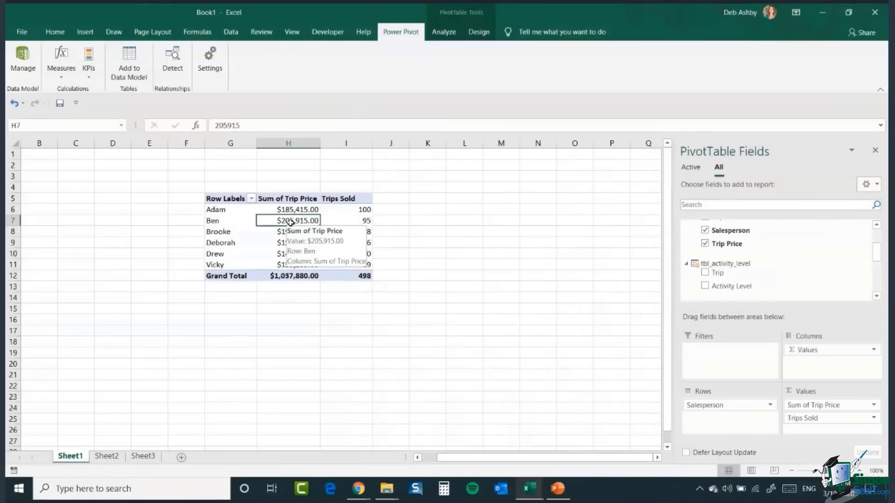
pyautogui.click(352, 212)
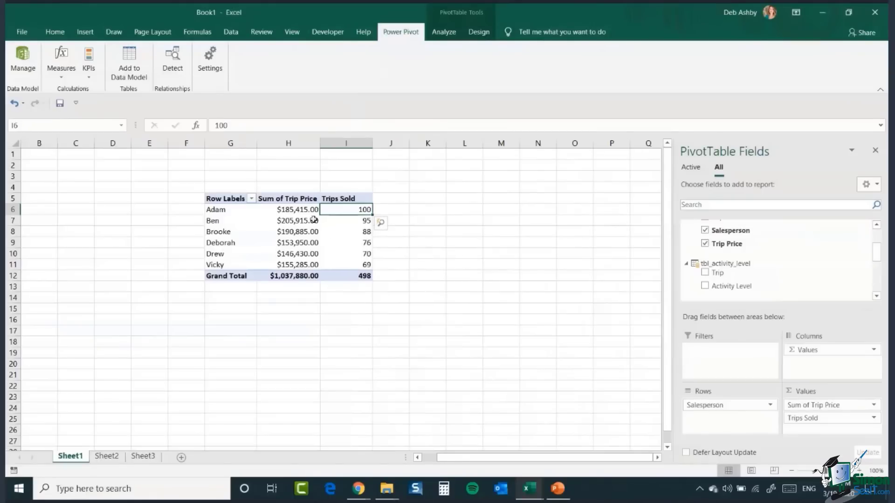
pyautogui.moveTo(306, 212)
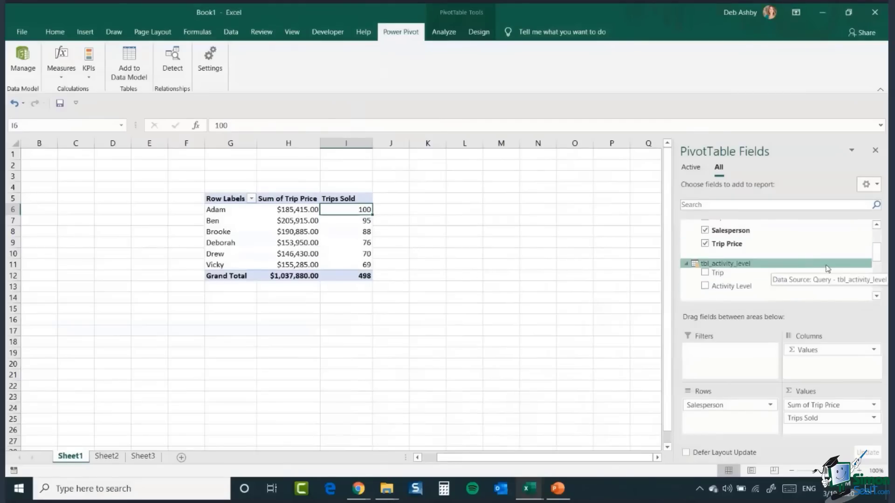
# Step: Add Trip Price to the PivotTable values again, summarize it by Average and rename the field Average
pyautogui.moveTo(739, 248); pyautogui.dragTo(817, 430)
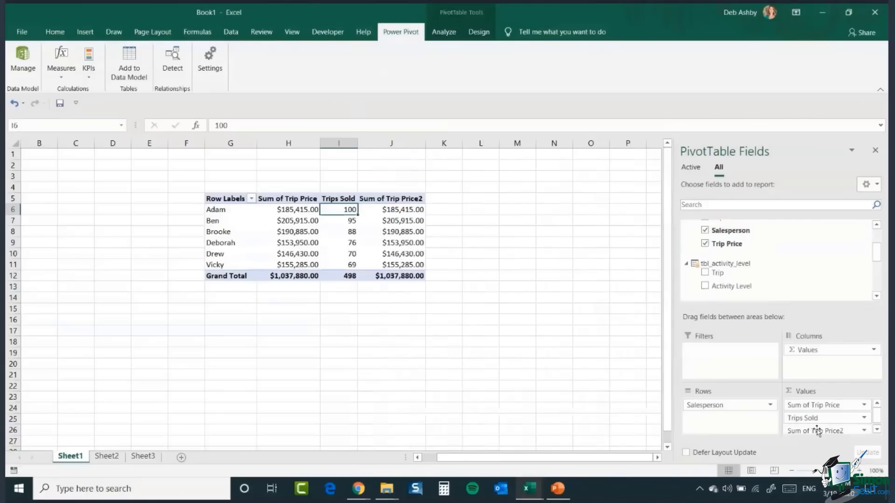
pyautogui.click(864, 431)
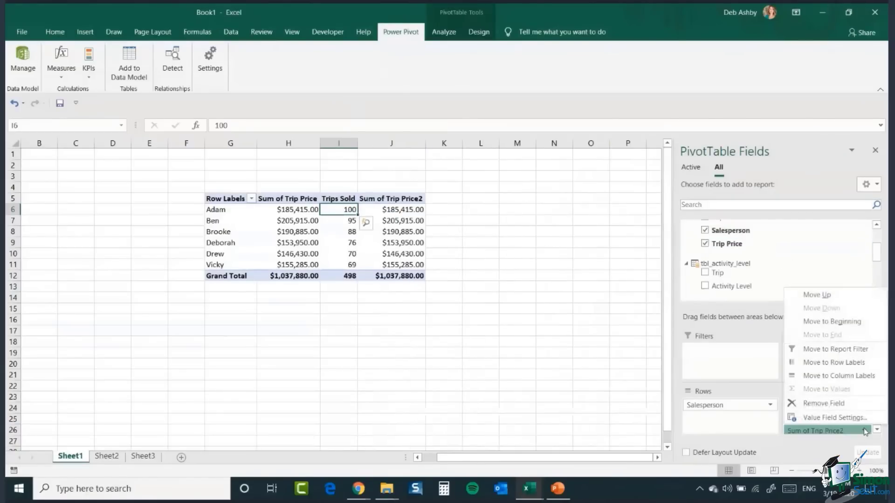
pyautogui.click(847, 418)
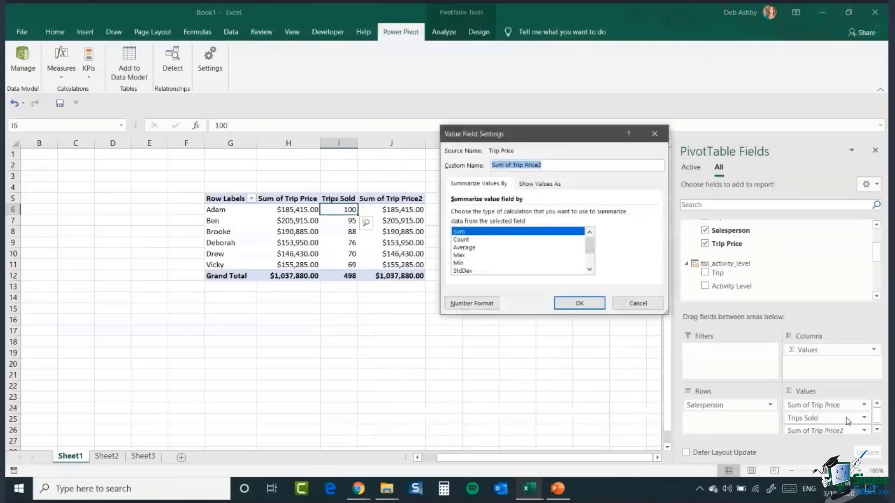
pyautogui.moveTo(530, 141); pyautogui.dragTo(563, 152)
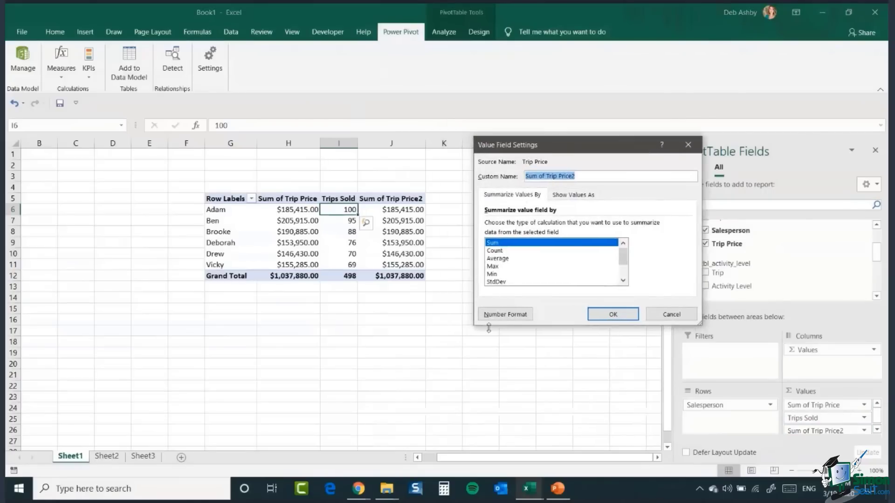
pyautogui.click(502, 259)
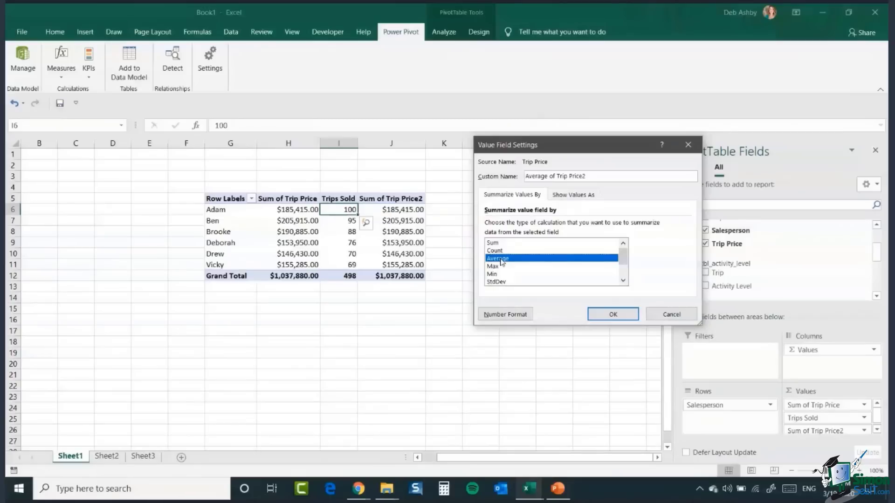
pyautogui.moveTo(587, 176); pyautogui.dragTo(551, 177)
pyautogui.press('BackSpace')
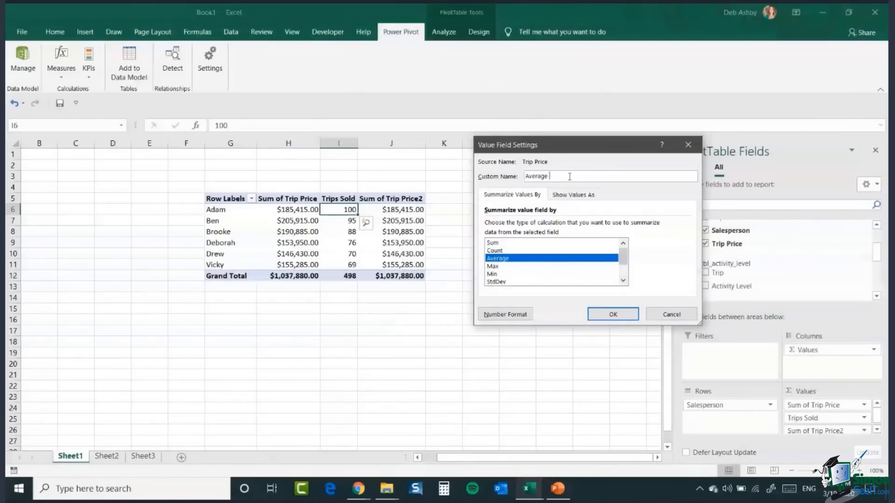
pyautogui.click(610, 314)
# Step: Widen the Average column and sort the salespeople by Average from largest to smallest
pyautogui.moveTo(358, 143); pyautogui.dragTo(426, 143)
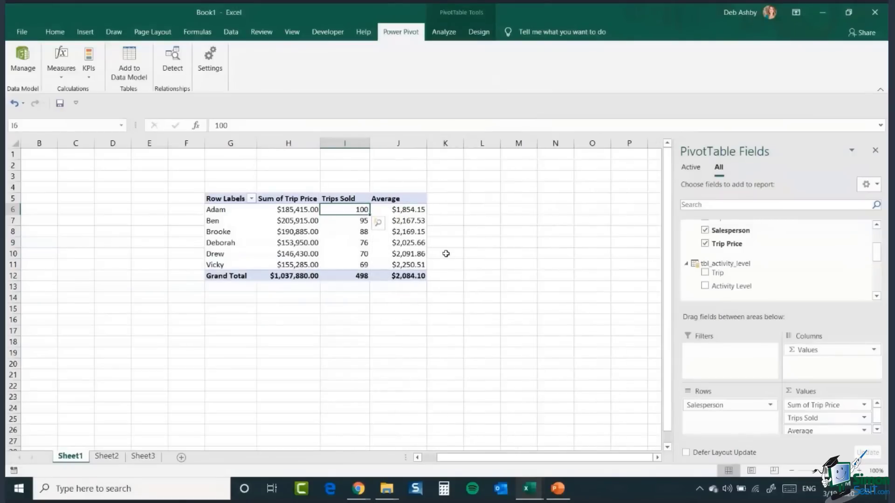
pyautogui.click(402, 211)
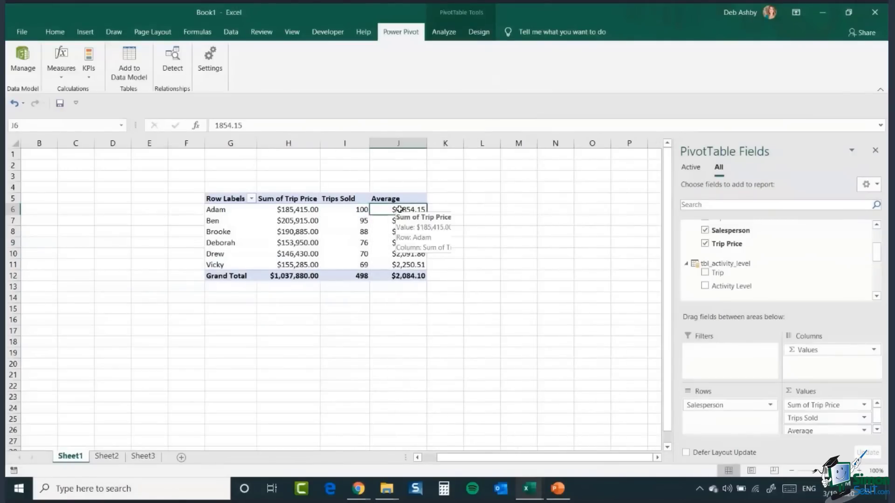
pyautogui.rightClick(402, 210)
pyautogui.moveTo(449, 276)
pyautogui.click(538, 289)
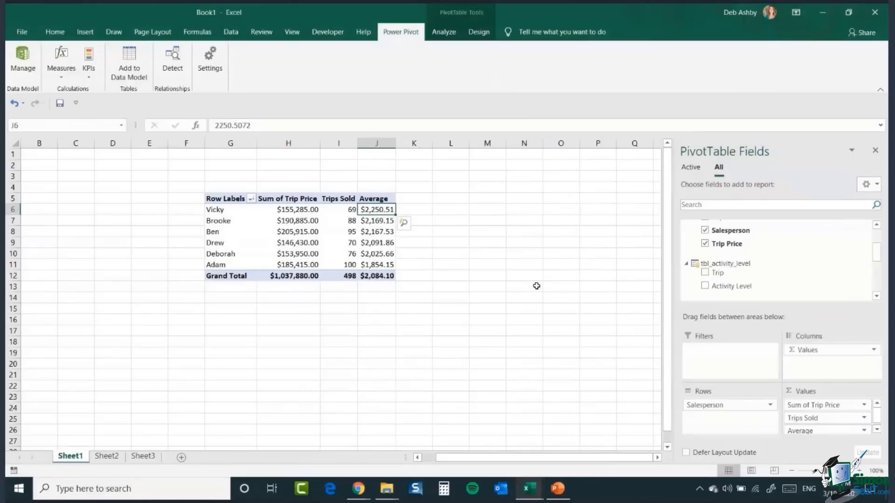
pyautogui.moveTo(358, 141); pyautogui.dragTo(369, 142)
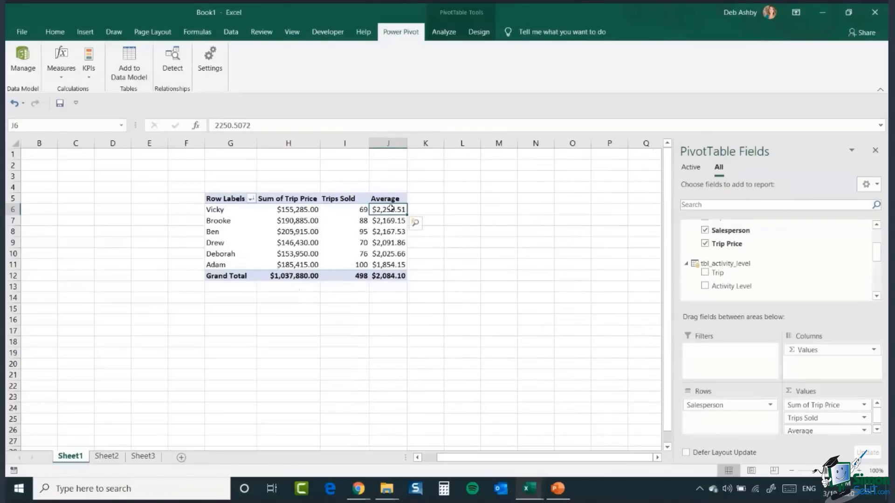
# Step: Remove the Average field from the PivotTable values
pyautogui.moveTo(389, 209)
pyautogui.moveTo(349, 225)
pyautogui.scroll(-1, 878, 415)
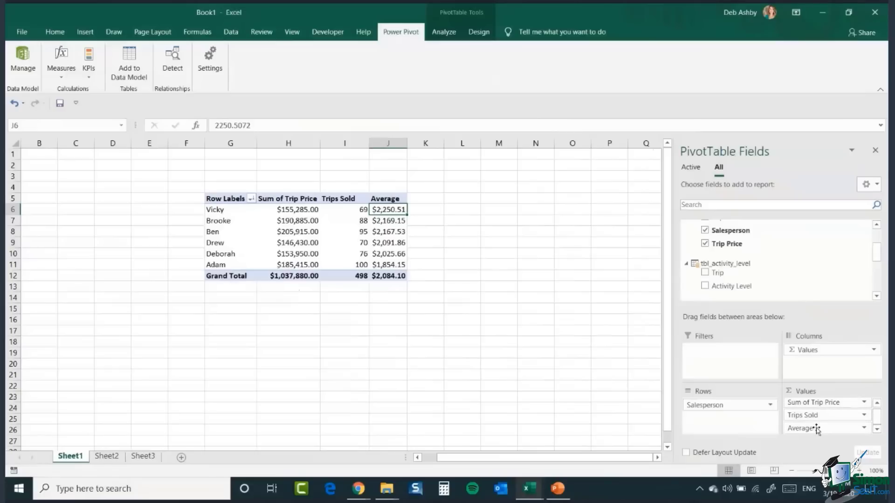
pyautogui.moveTo(815, 431); pyautogui.dragTo(580, 386)
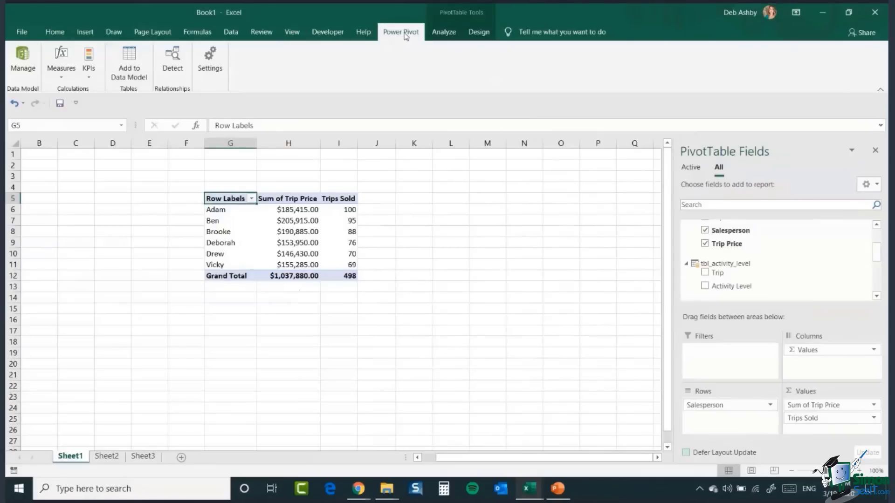
# Step: Create a new measure in the Sales Data table named Average
pyautogui.click(59, 77)
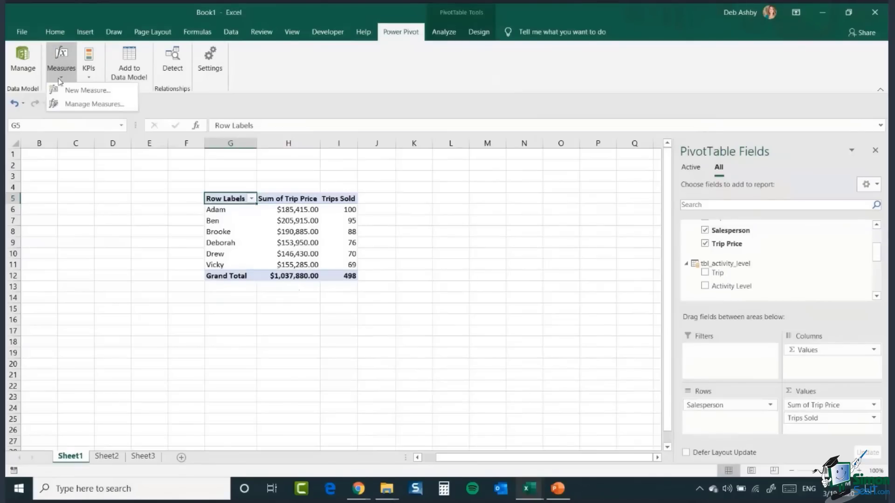
pyautogui.click(63, 91)
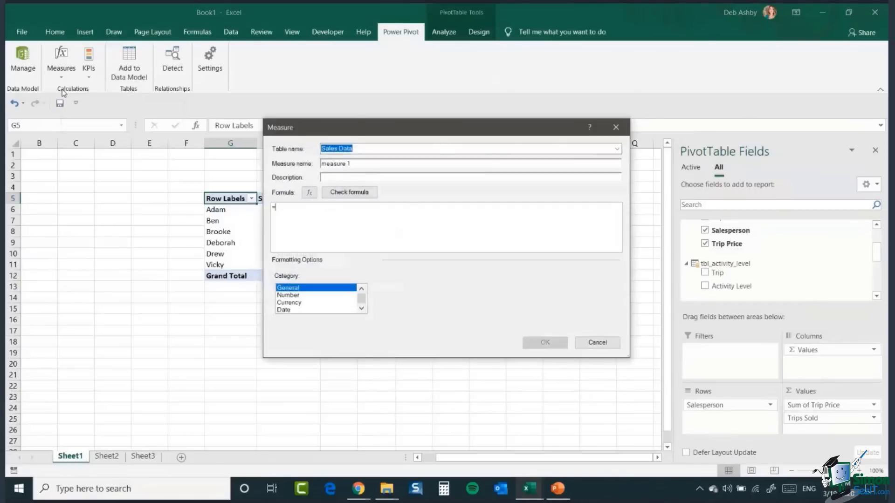
pyautogui.moveTo(528, 150); pyautogui.dragTo(423, 171)
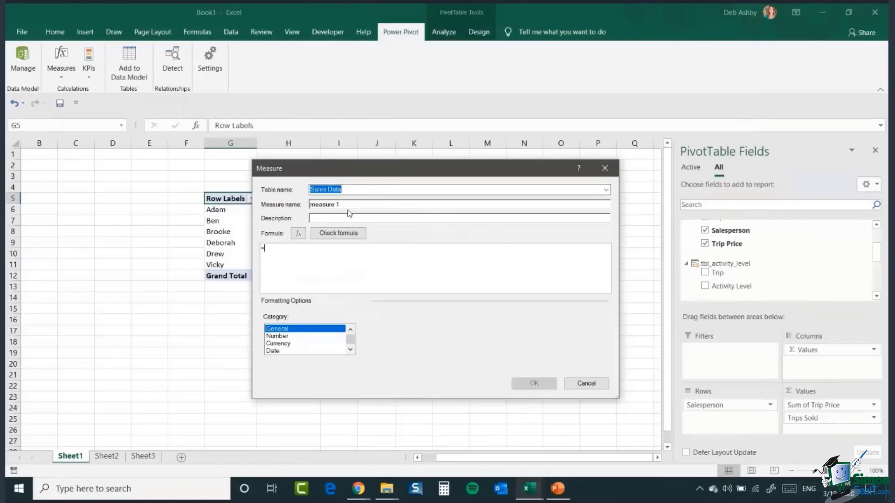
pyautogui.moveTo(381, 180); pyautogui.dragTo(518, 134)
pyautogui.click(482, 165)
pyautogui.moveTo(486, 166); pyautogui.dragTo(435, 167)
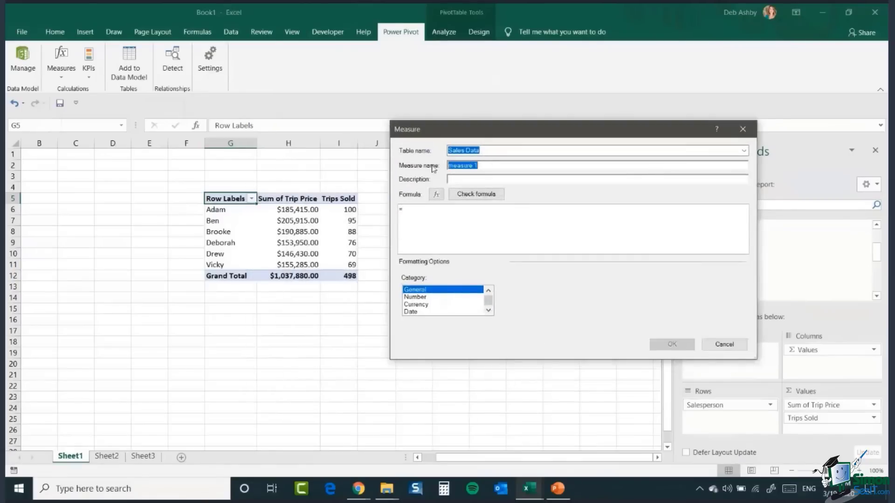
pyautogui.write('A')
# Step: Enter the measure formula =[Sum of Trip Price]/[Count of Trip Price], format it as Currency, and confirm
pyautogui.write('[')
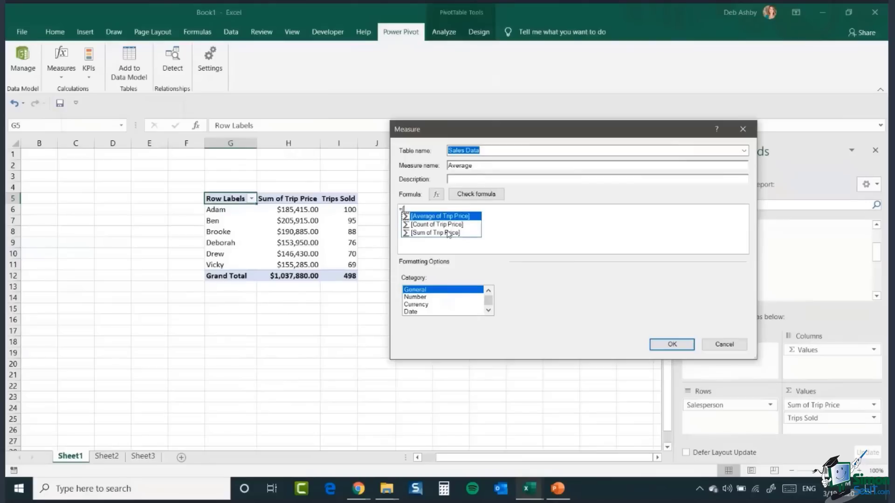
pyautogui.doubleClick(447, 231)
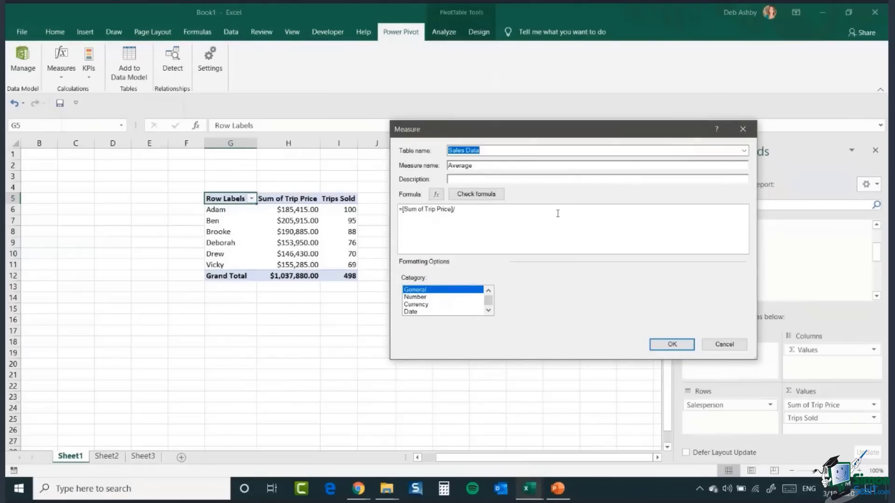
pyautogui.write('/[')
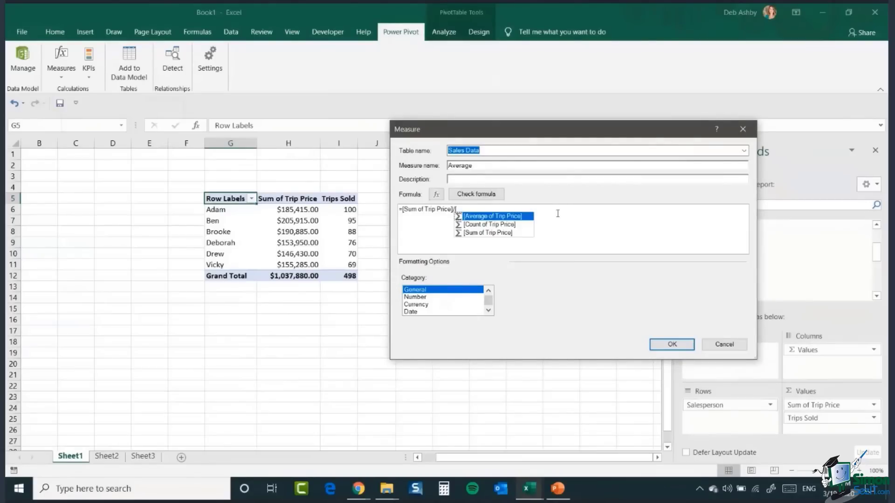
pyautogui.doubleClick(502, 225)
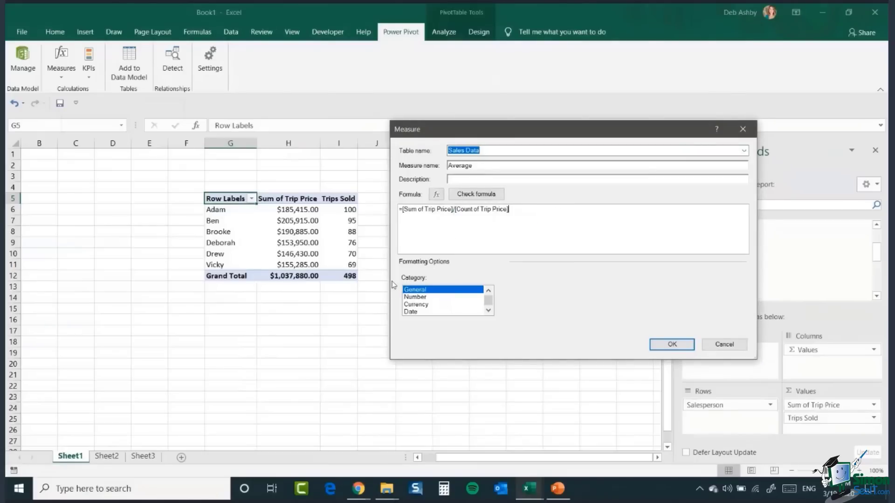
pyautogui.click(420, 305)
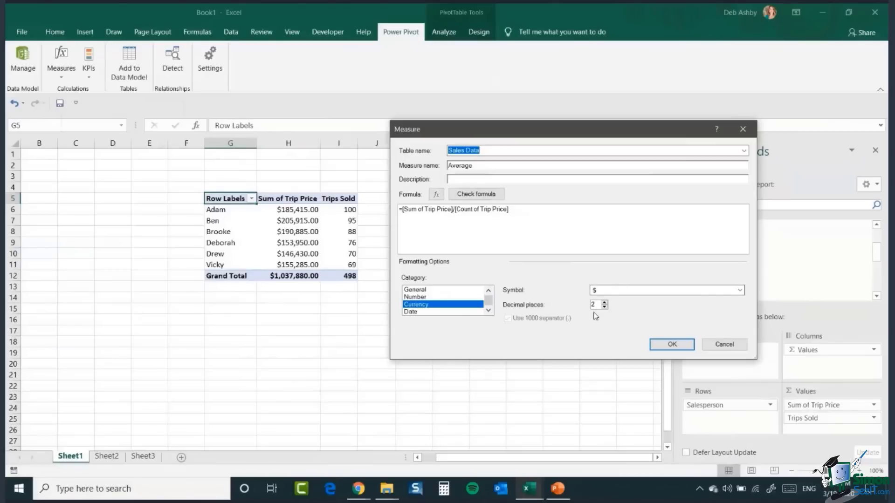
pyautogui.click(681, 347)
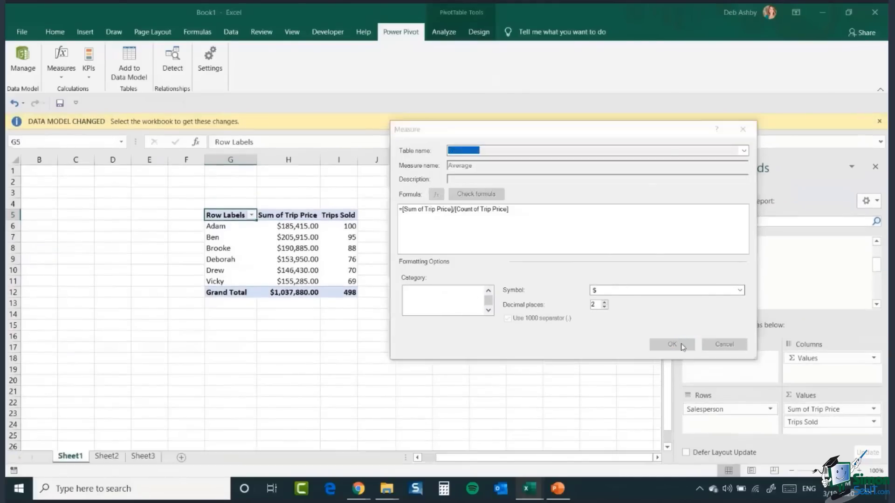
# Step: Widen the Trips Sold column of the PivotTable
pyautogui.moveTo(358, 142); pyautogui.dragTo(425, 146)
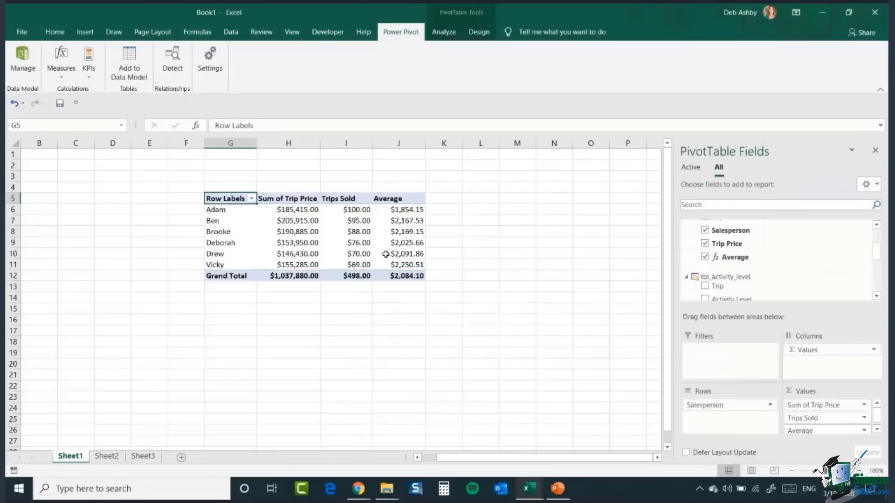
pyautogui.moveTo(385, 253)
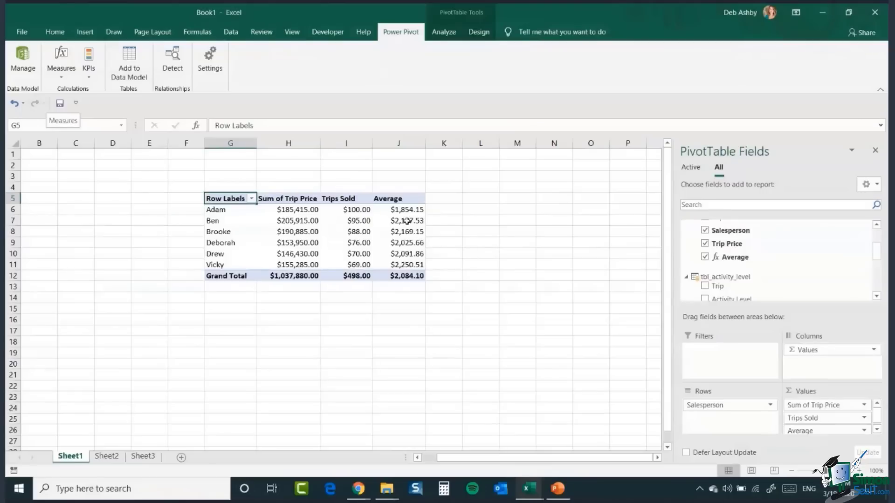
pyautogui.moveTo(407, 221)
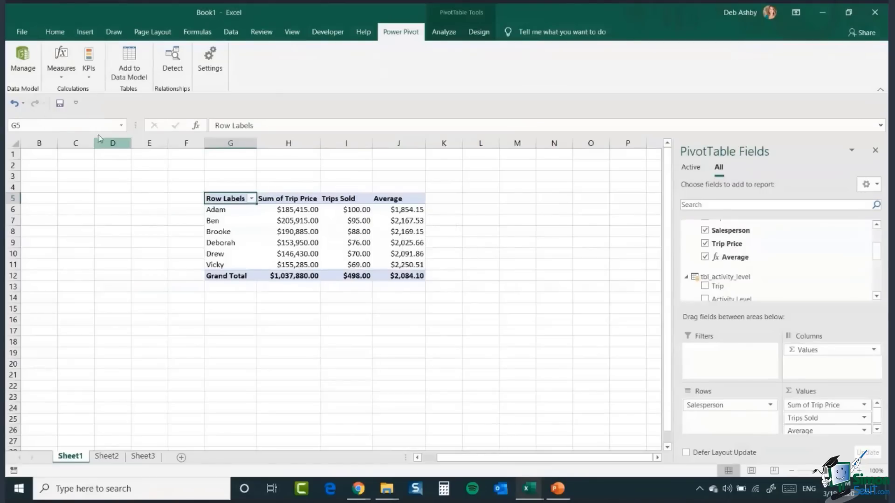
# Step: Create a new KPI on the Average measure with an absolute target value of 2100
pyautogui.click(86, 77)
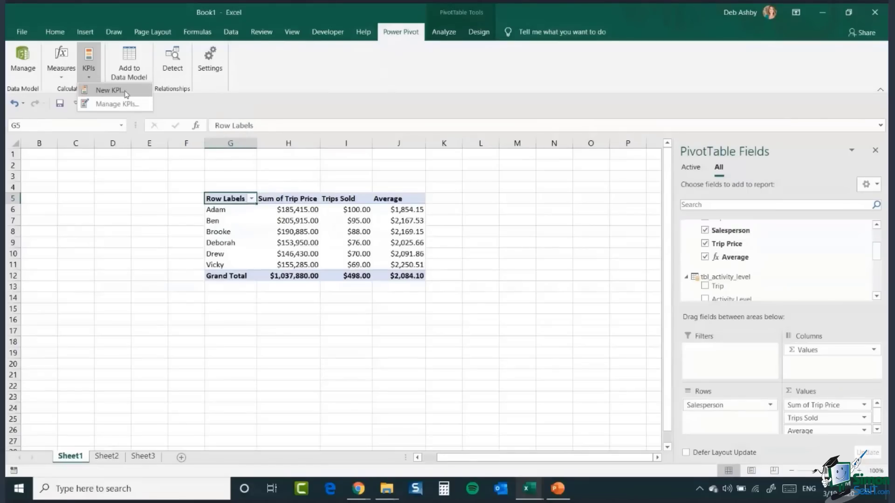
pyautogui.click(124, 92)
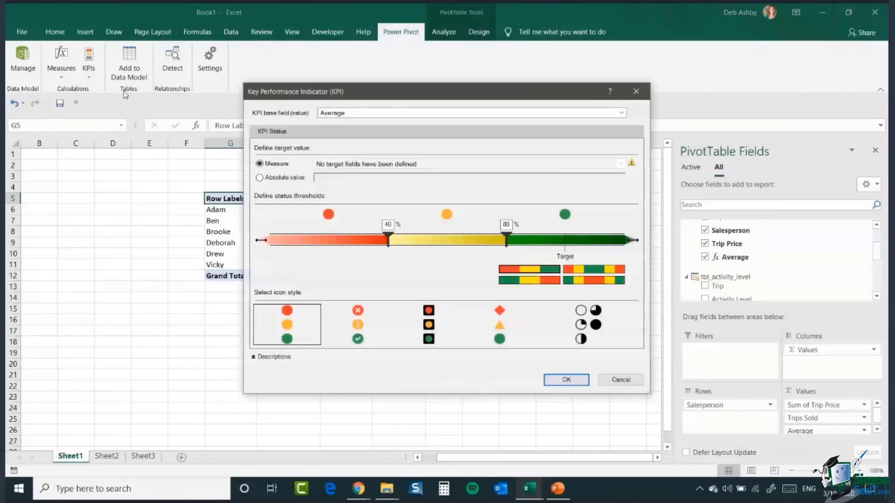
pyautogui.moveTo(363, 96); pyautogui.dragTo(571, 118)
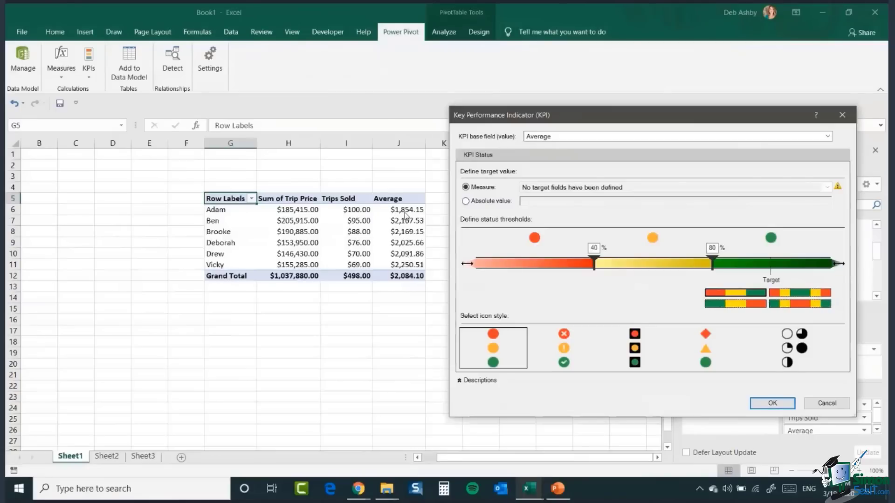
pyautogui.click(466, 201)
pyautogui.doubleClick(537, 202)
pyautogui.write('2100')
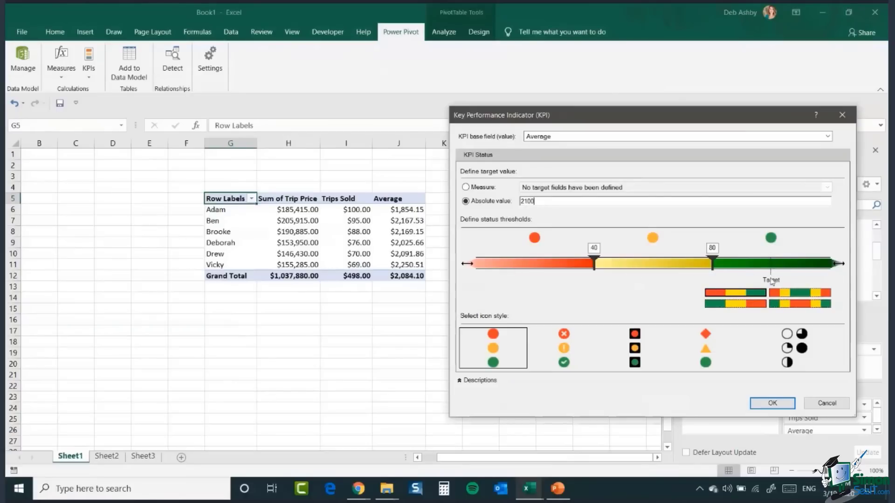
# Step: Set the KPI status thresholds to 1900 and 2100 and confirm the KPI
pyautogui.moveTo(715, 266); pyautogui.dragTo(771, 261)
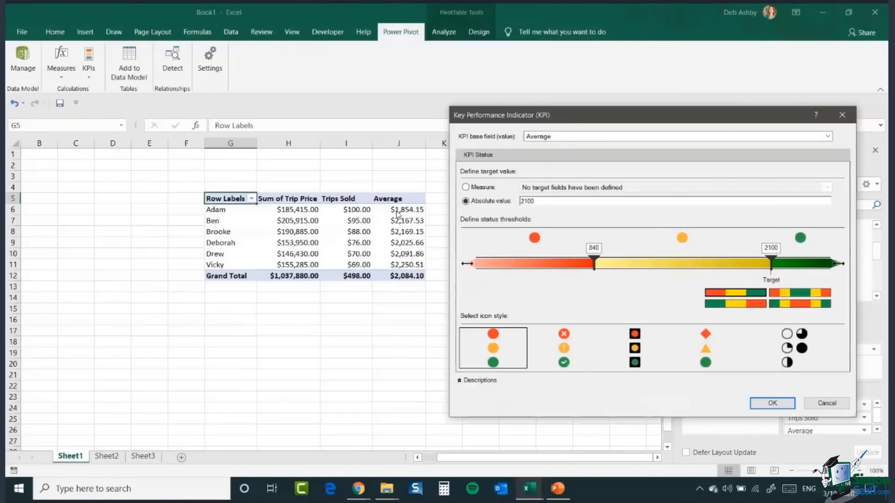
pyautogui.moveTo(594, 264)
pyautogui.mouseDown()
pyautogui.moveTo(761, 268)
pyautogui.moveTo(744, 276)
pyautogui.mouseUp()
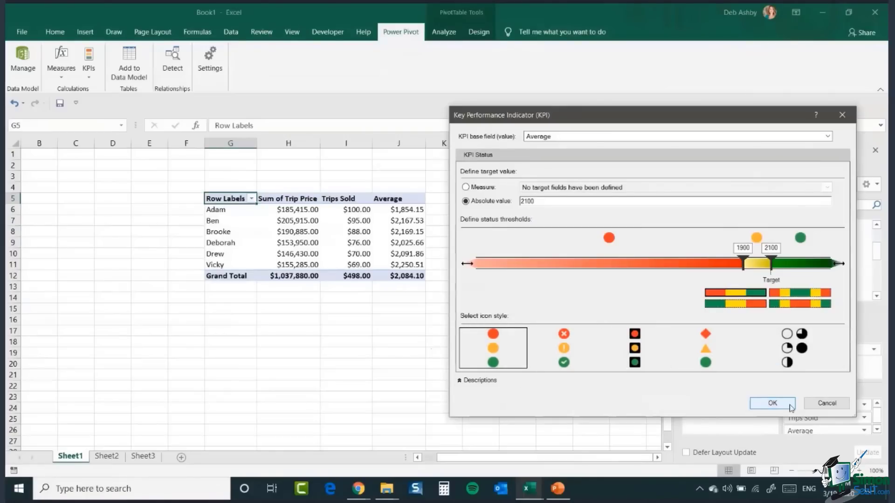
pyautogui.click(772, 404)
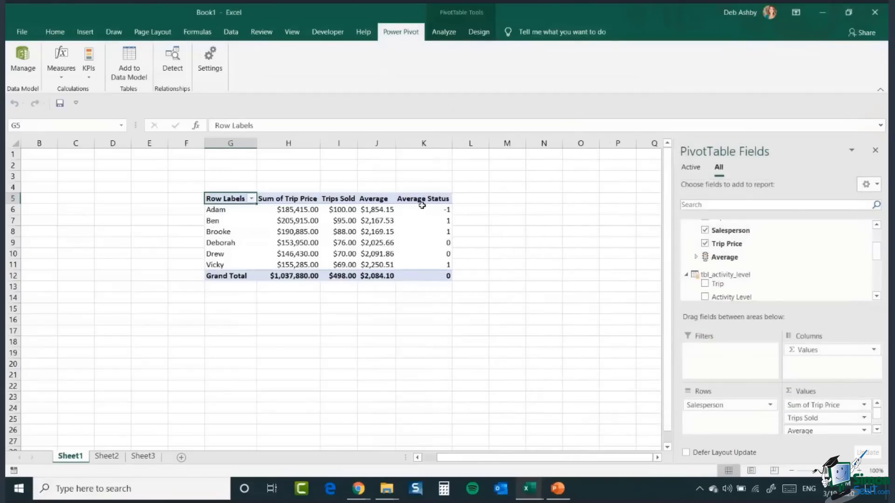
# Step: Expand the Average KPI in the field list to examine its Value, Goal and Status fields
pyautogui.moveTo(430, 210)
pyautogui.moveTo(428, 239)
pyautogui.moveTo(877, 258); pyautogui.dragTo(882, 245)
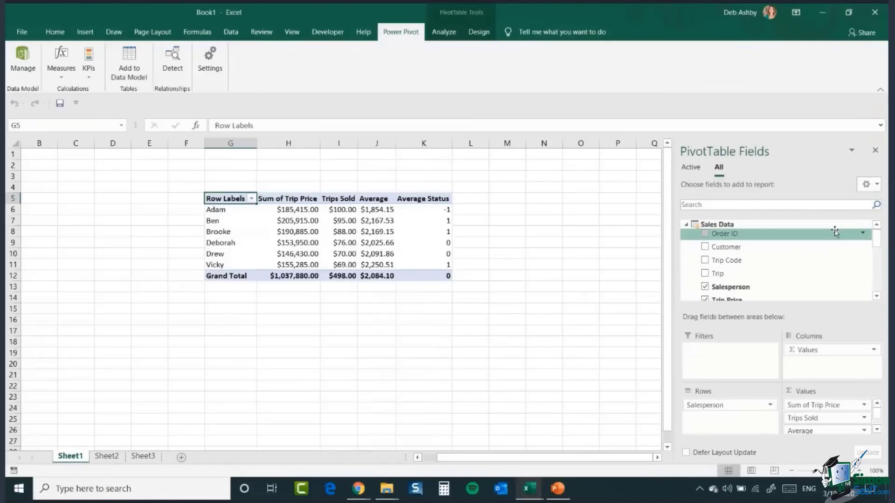
pyautogui.moveTo(877, 239); pyautogui.dragTo(877, 250)
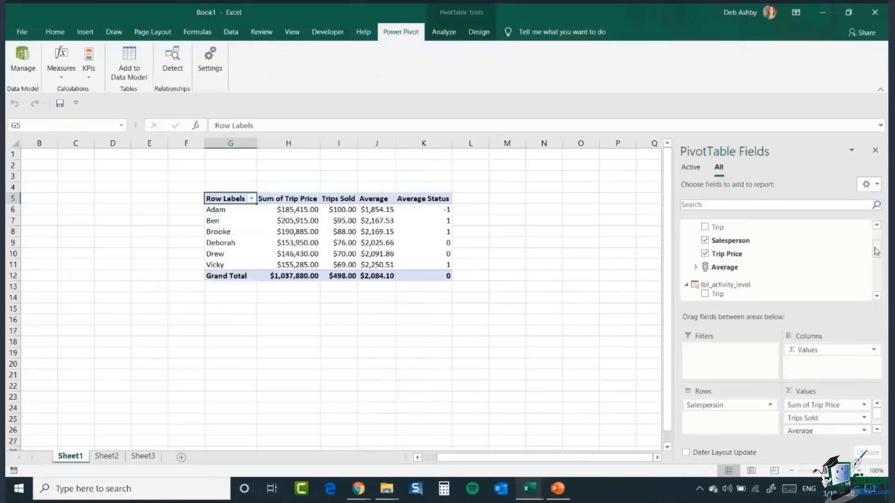
pyautogui.click(696, 269)
pyautogui.moveTo(877, 252); pyautogui.dragTo(877, 259)
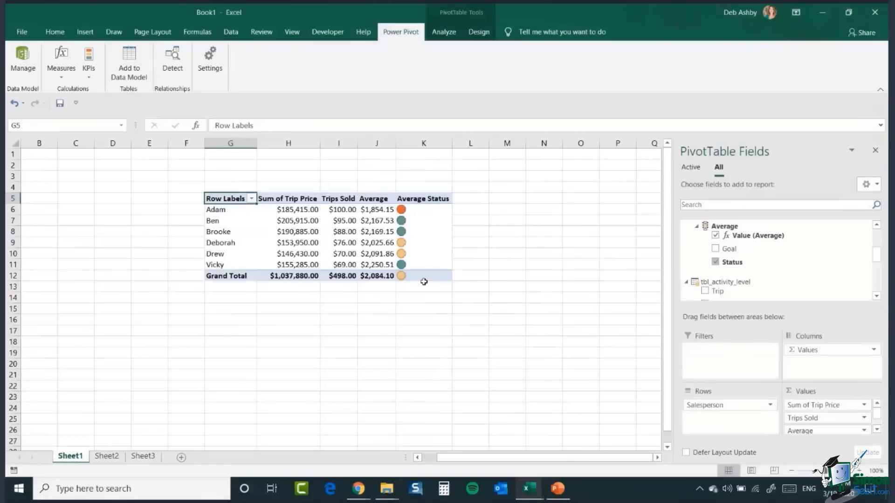
# Step: Remove Average Status, Average and Trips Sold from the PivotTable values, leaving only Sum of Trip Price
pyautogui.moveTo(412, 206)
pyautogui.moveTo(419, 223)
pyautogui.click(875, 429)
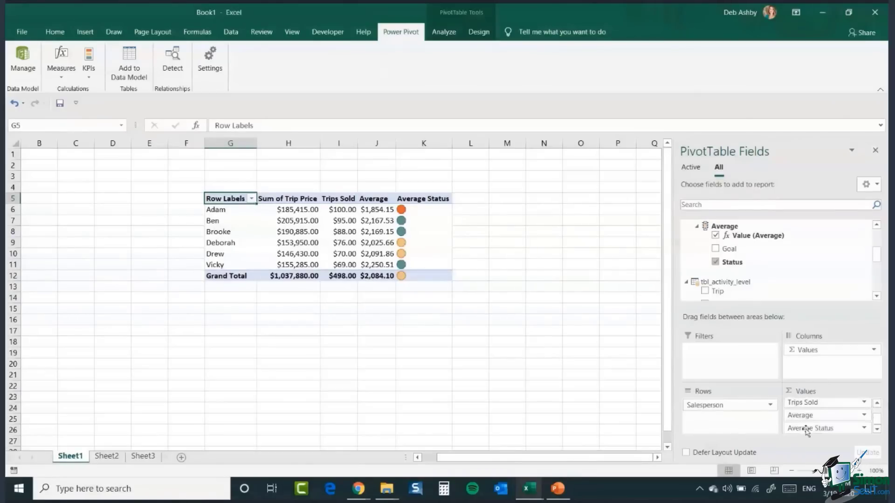
pyautogui.moveTo(809, 429); pyautogui.dragTo(539, 401)
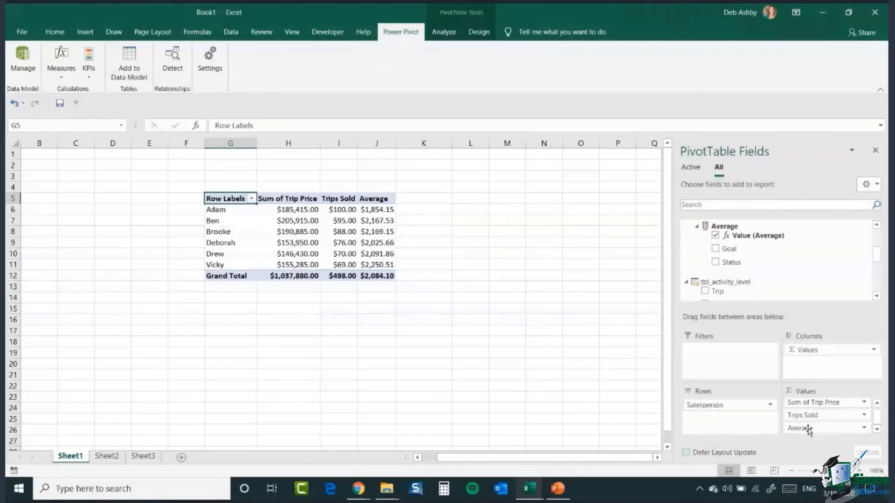
pyautogui.moveTo(808, 429); pyautogui.dragTo(606, 413)
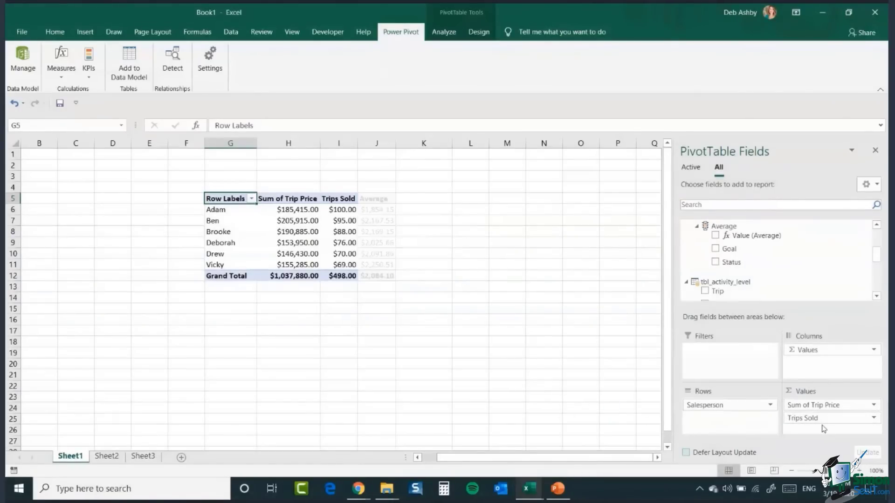
pyautogui.moveTo(802, 421); pyautogui.dragTo(610, 412)
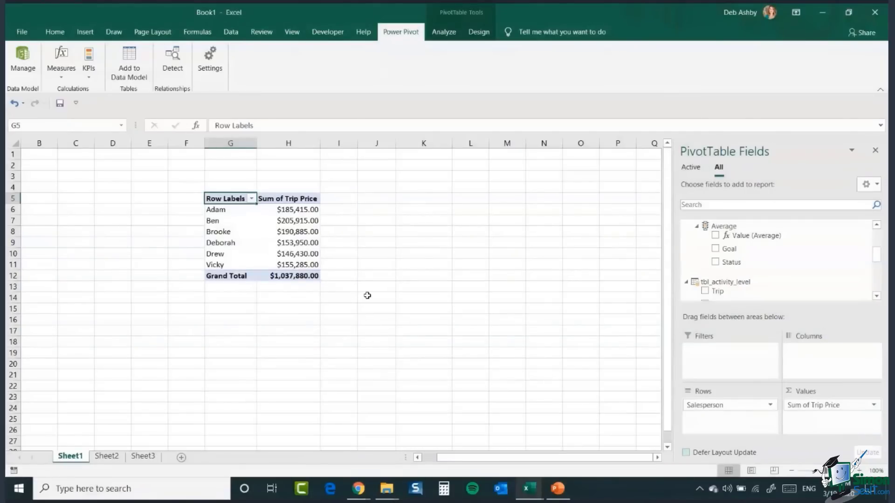
# Step: Insert a clustered column PivotChart from the PivotTable and place it beside the table
pyautogui.click(289, 232)
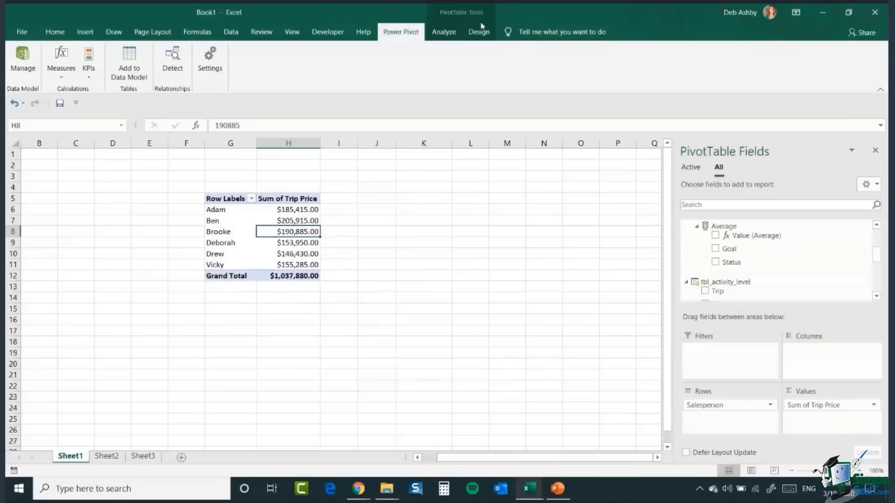
pyautogui.click(443, 34)
pyautogui.click(673, 63)
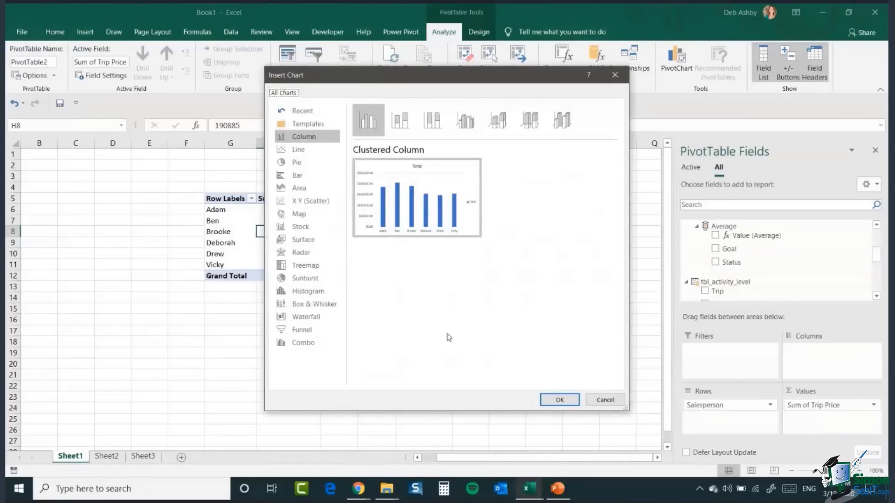
pyautogui.click(553, 402)
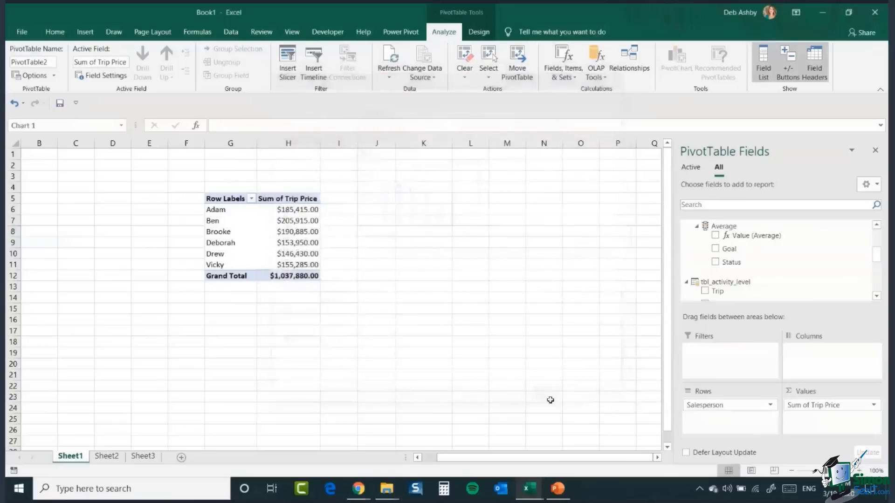
pyautogui.moveTo(359, 268); pyautogui.dragTo(501, 223)
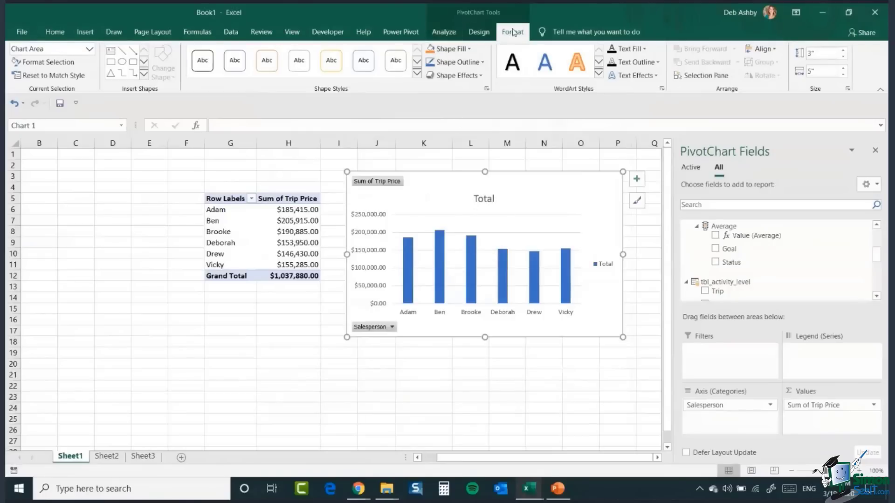
# Step: Hide all field buttons on the PivotChart
pyautogui.click(443, 34)
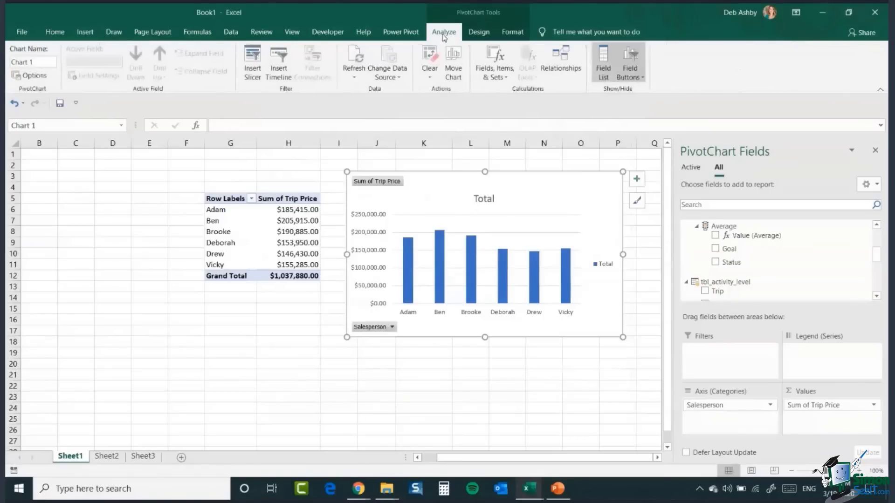
pyautogui.click(479, 31)
pyautogui.click(514, 32)
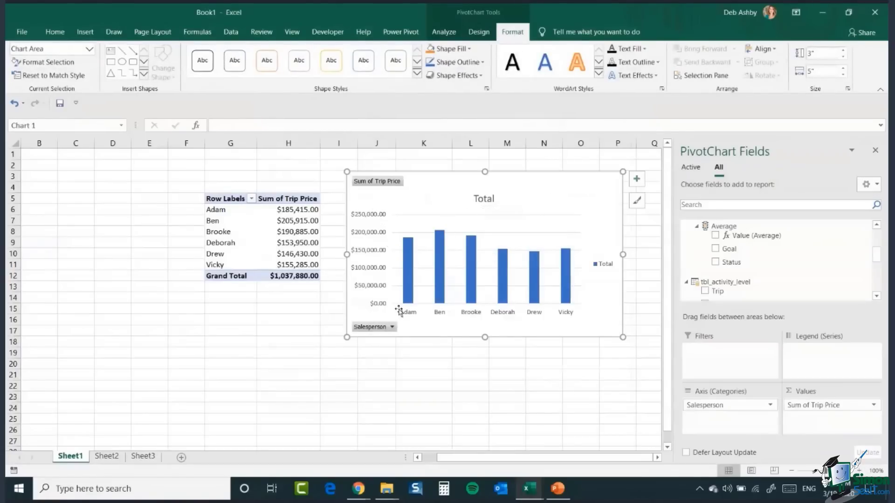
pyautogui.rightClick(373, 182)
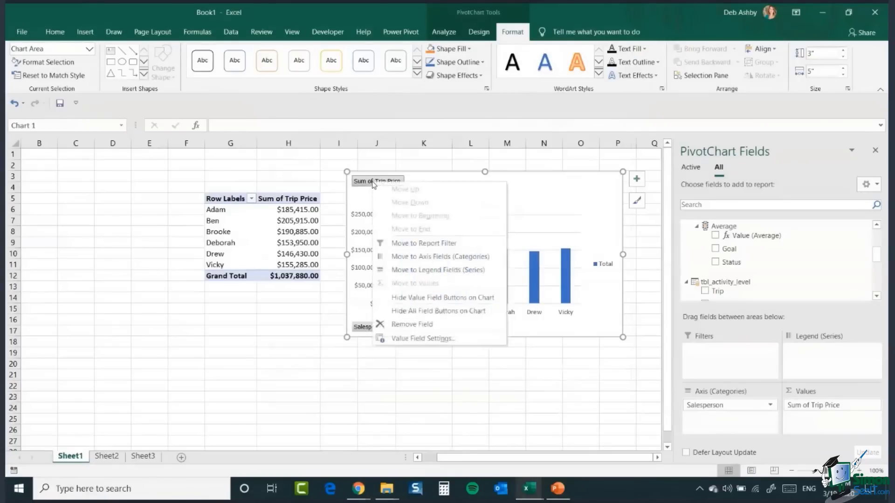
pyautogui.click(464, 312)
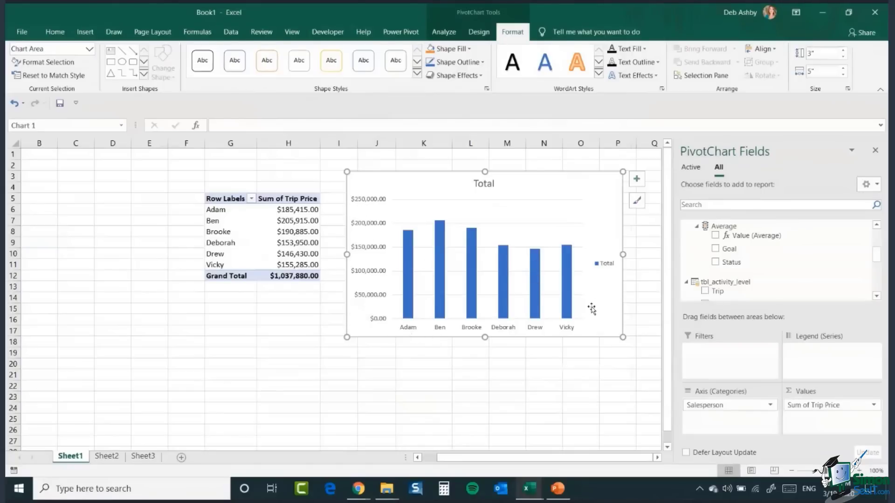
# Step: Delete the chart legend and change the chart title to Sales by Salesperson
pyautogui.click(606, 264)
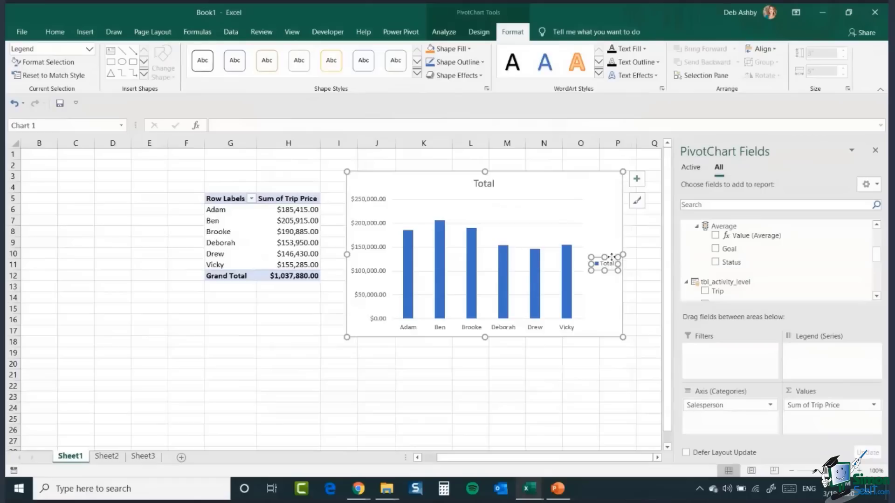
pyautogui.press('Delete')
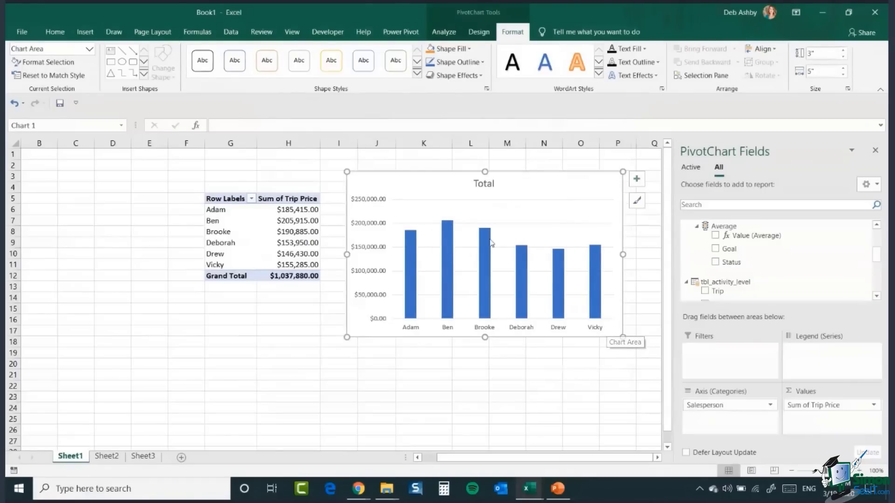
pyautogui.click(484, 184)
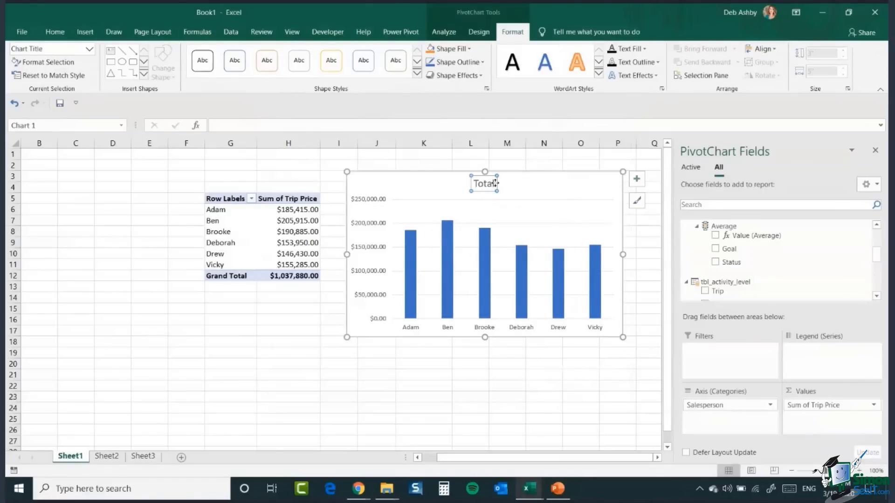
pyautogui.doubleClick(480, 183)
pyautogui.write('Sale')
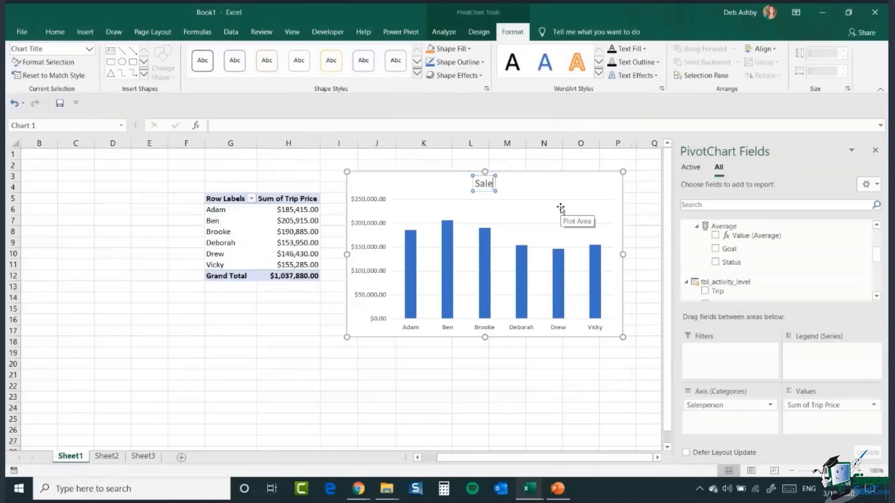
pyautogui.write('s by')
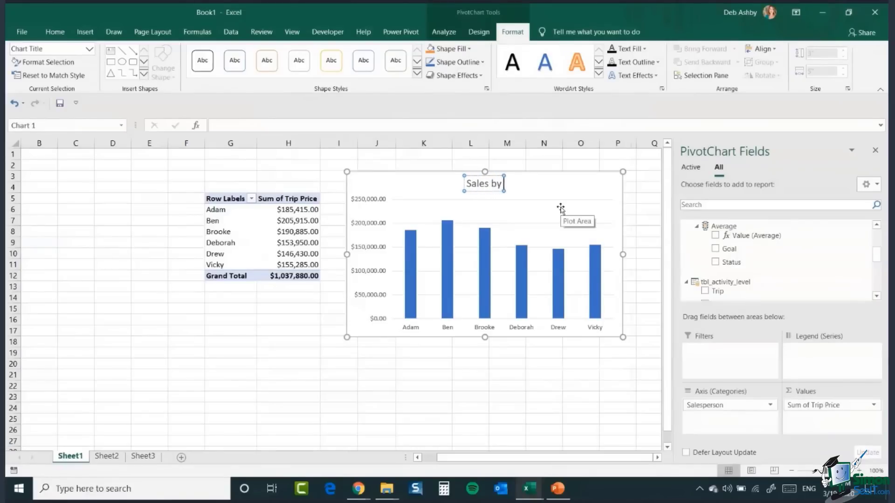
pyautogui.write(' Salesperson')
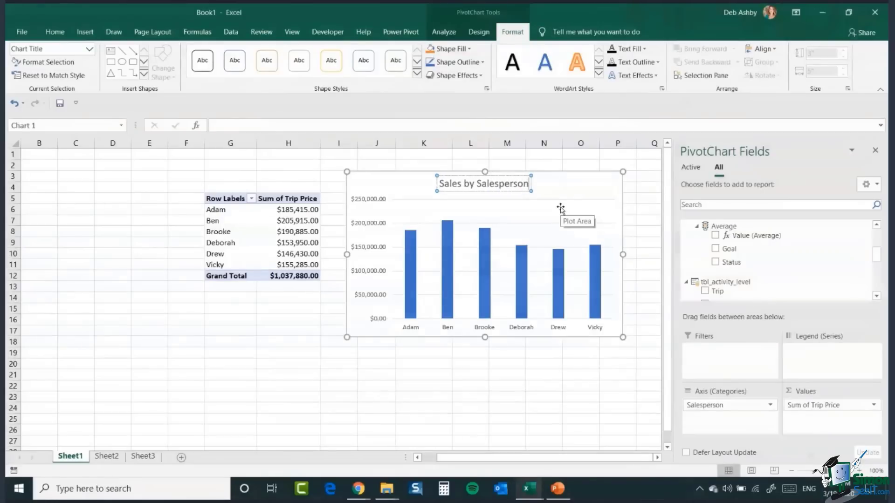
pyautogui.click(536, 370)
# Step: Review the chart elements list for the PivotChart, then deselect the chart
pyautogui.click(570, 183)
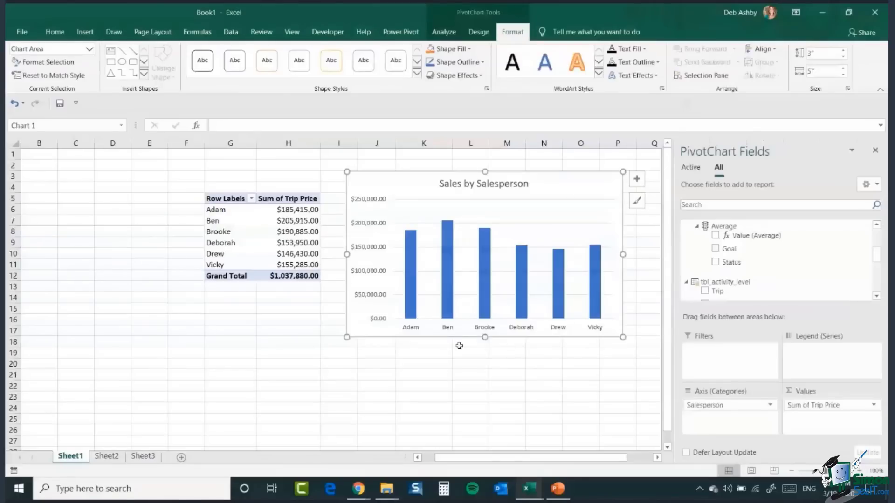
pyautogui.click(636, 179)
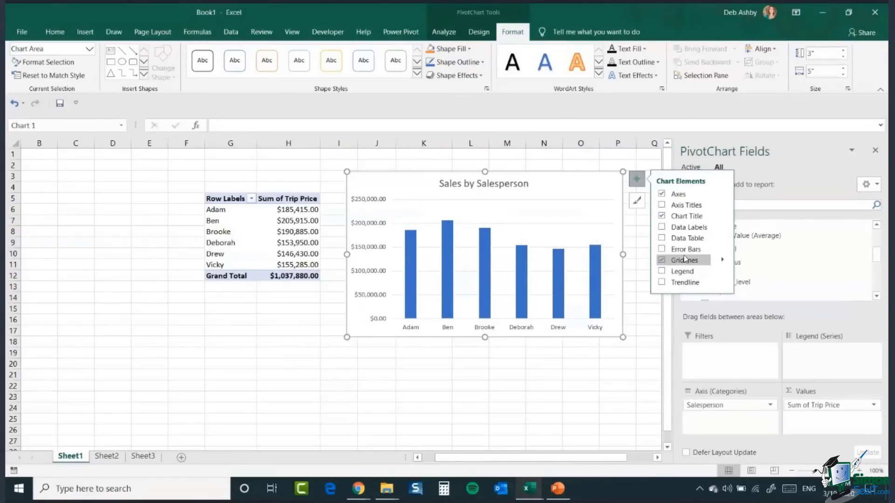
pyautogui.click(432, 389)
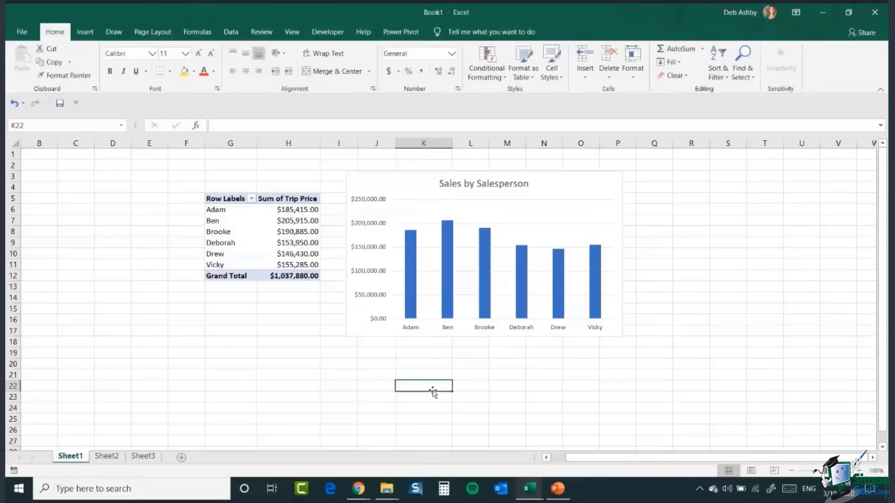
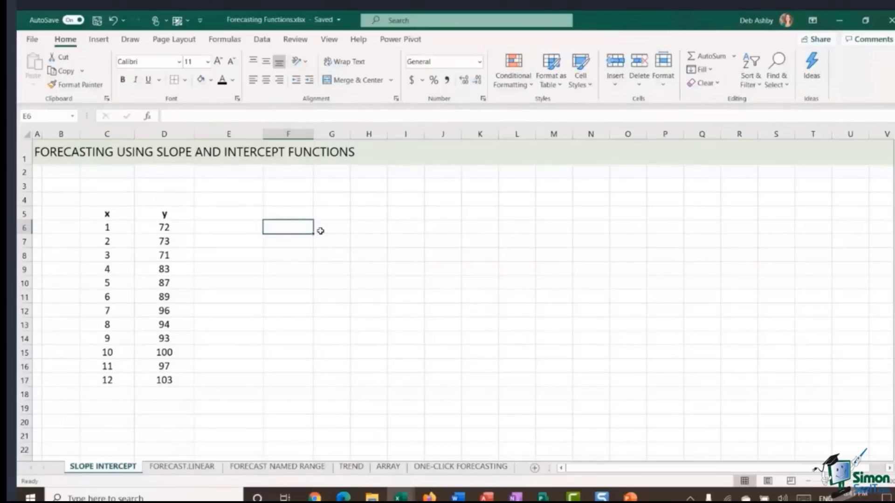
pyautogui.write('=')
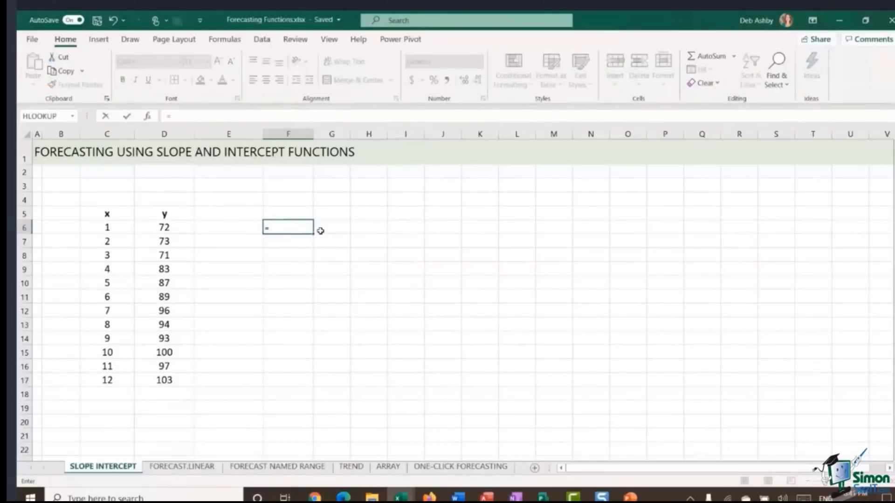
pyautogui.write('FORECAST')
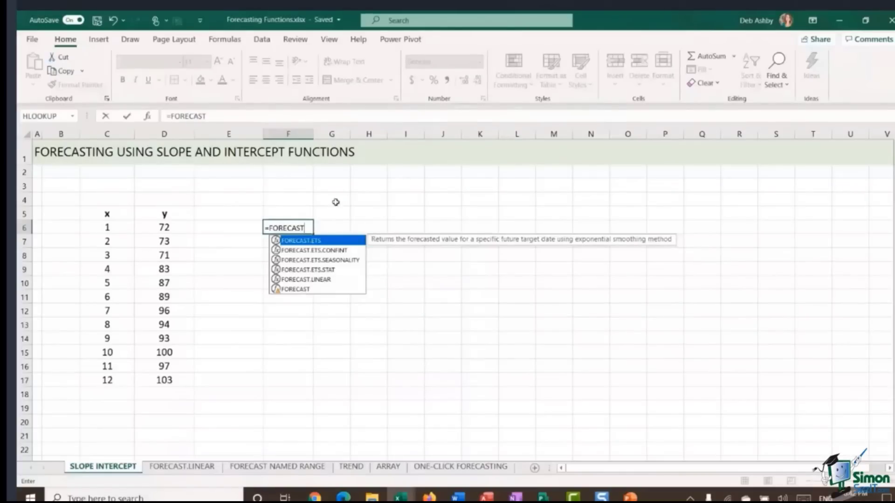
pyautogui.hotkey('ctrl', 'Return')
pyautogui.press('Delete')
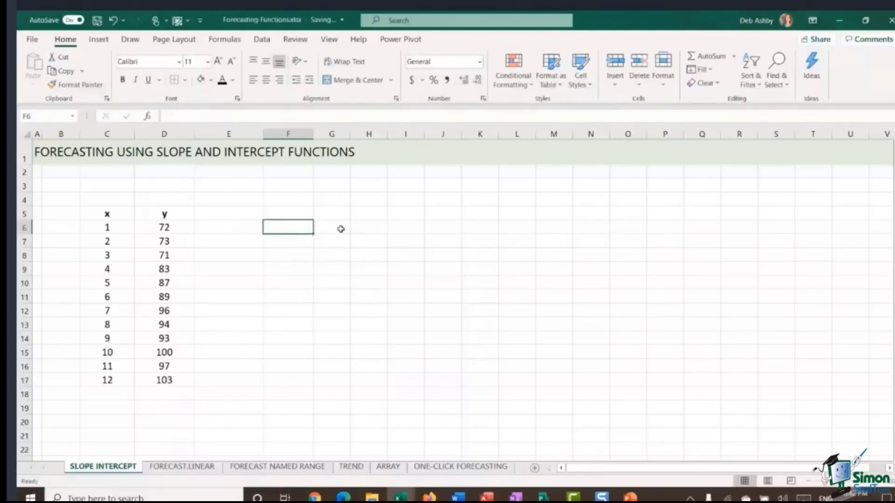
# Step: Examine the x values in column C and the y values in column D of the data table
pyautogui.press('Down')
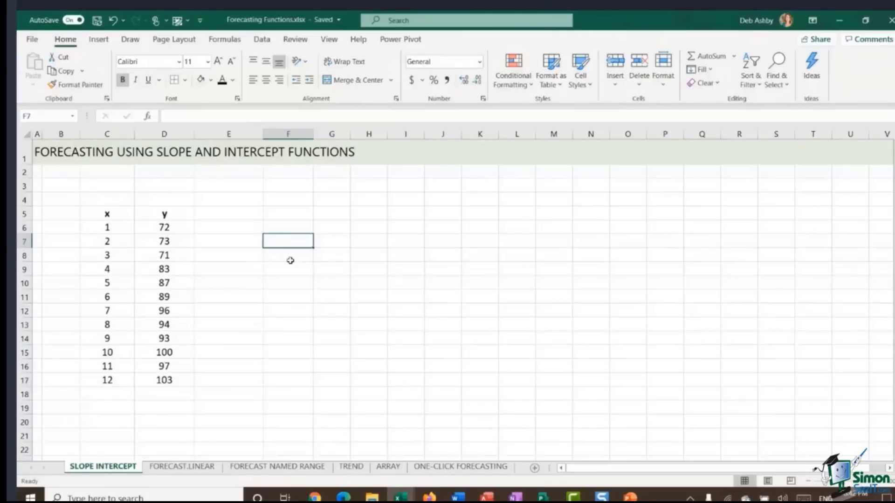
pyautogui.click(175, 229)
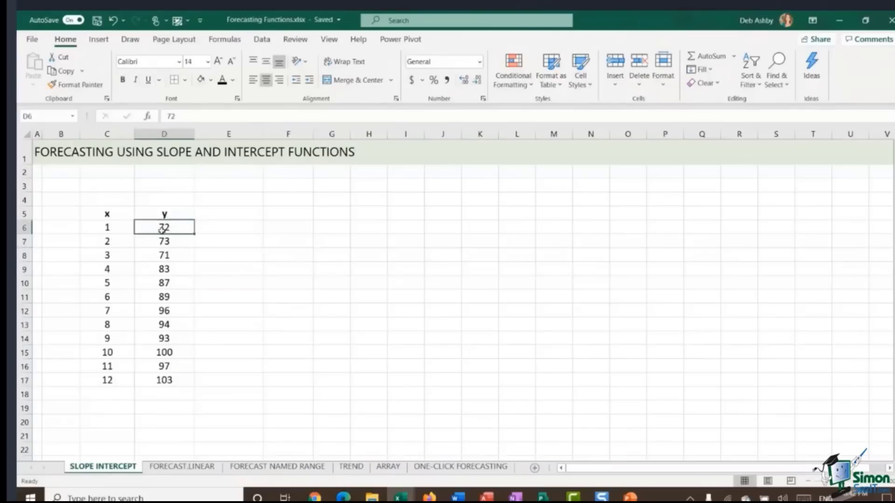
pyautogui.click(106, 215)
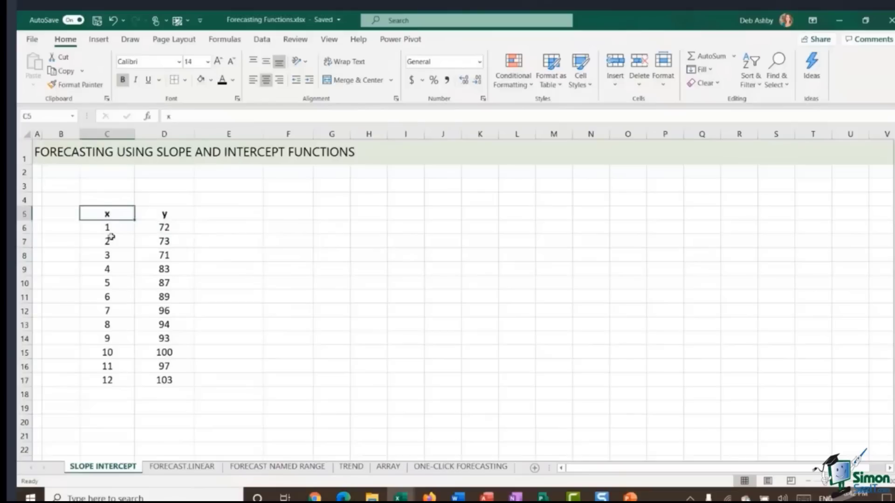
pyautogui.click(173, 215)
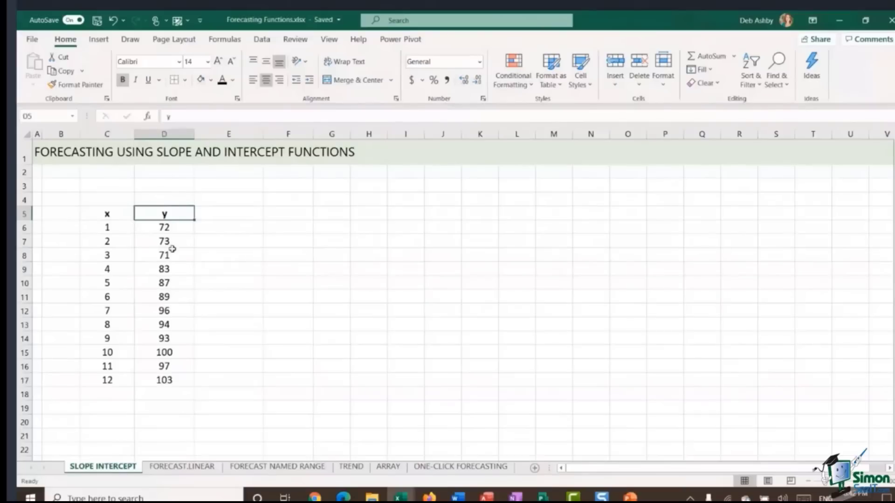
pyautogui.moveTo(176, 228); pyautogui.dragTo(178, 261)
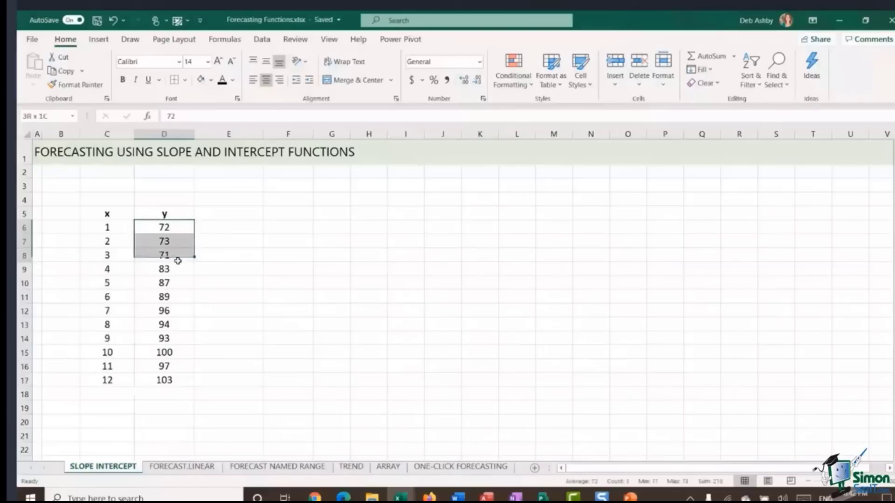
pyautogui.hotkey('ctrl', 'shift', 'Down')
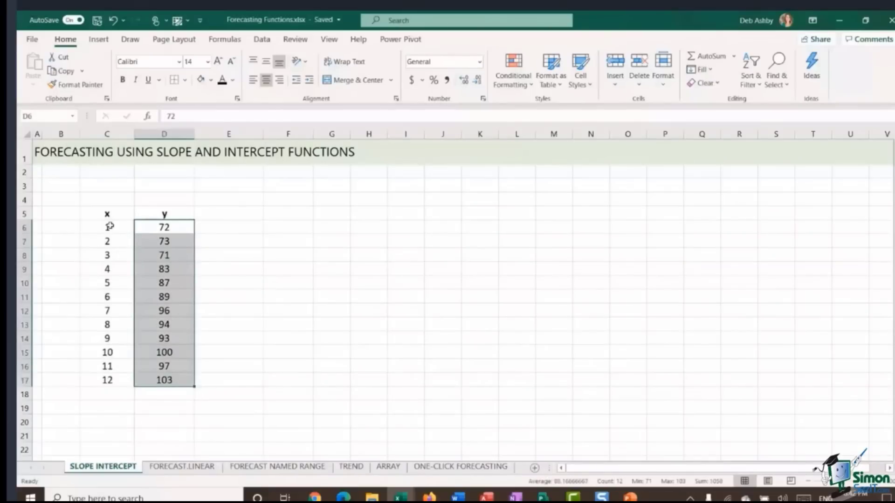
pyautogui.click(108, 241)
pyautogui.click(109, 254)
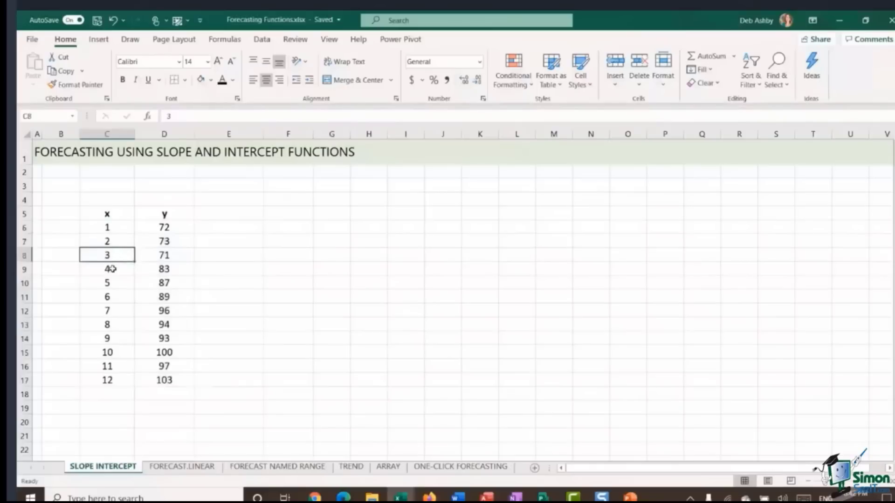
pyautogui.click(111, 269)
pyautogui.click(111, 283)
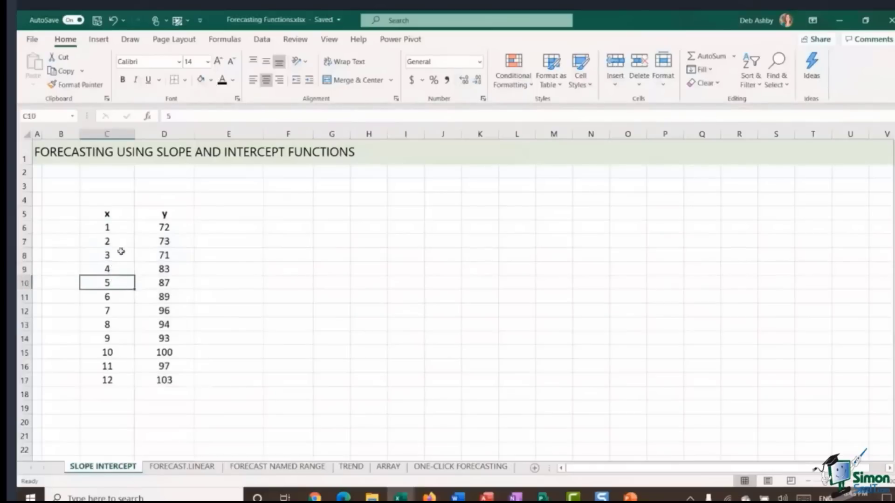
pyautogui.moveTo(112, 228); pyautogui.dragTo(110, 378)
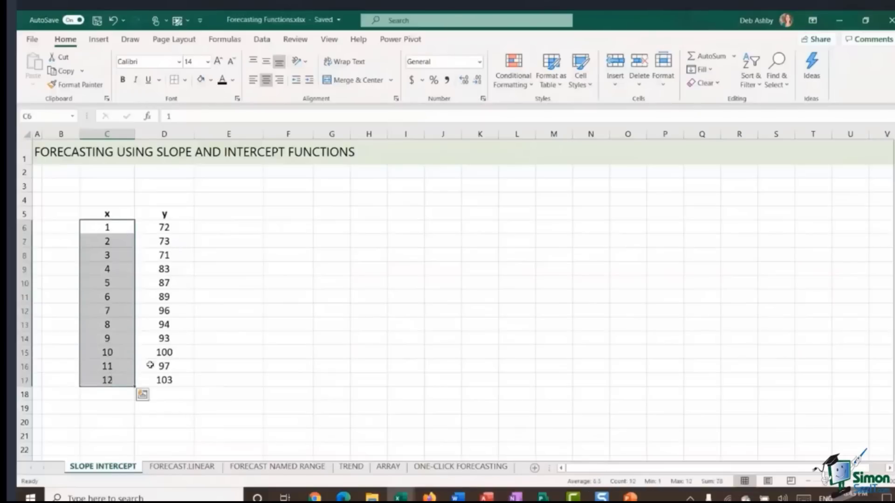
pyautogui.moveTo(175, 226); pyautogui.dragTo(167, 377)
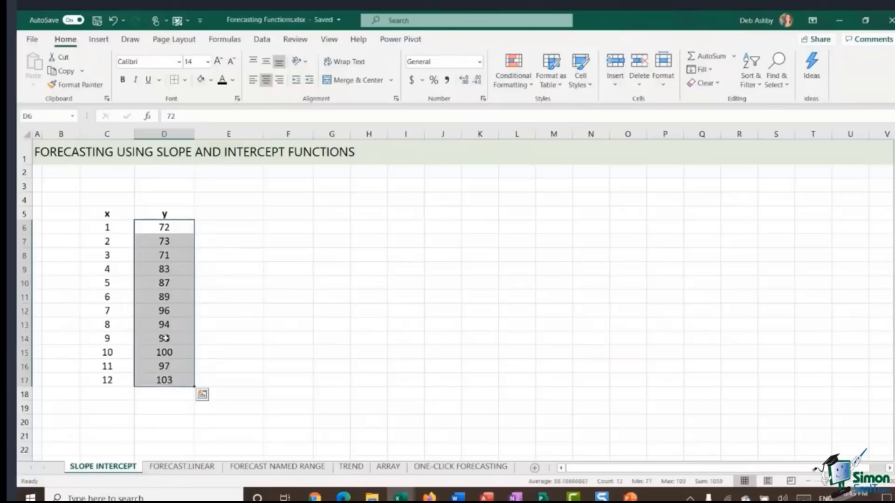
pyautogui.click(171, 227)
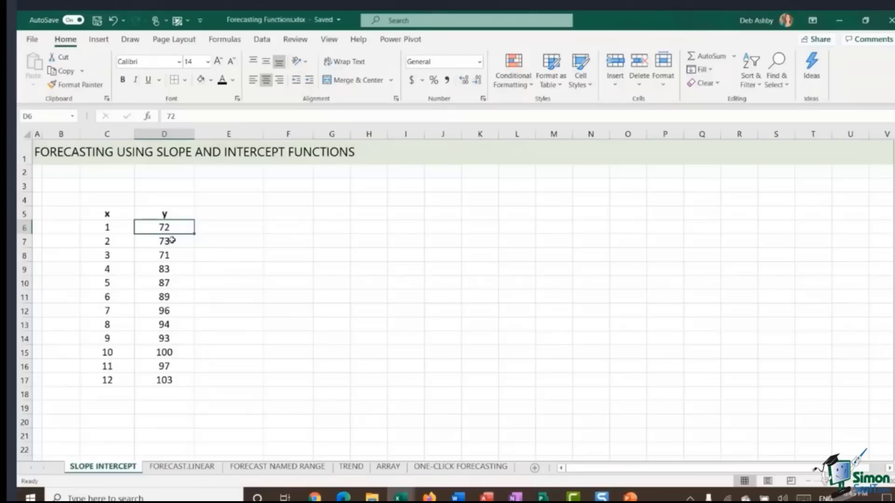
pyautogui.moveTo(170, 229); pyautogui.dragTo(176, 380)
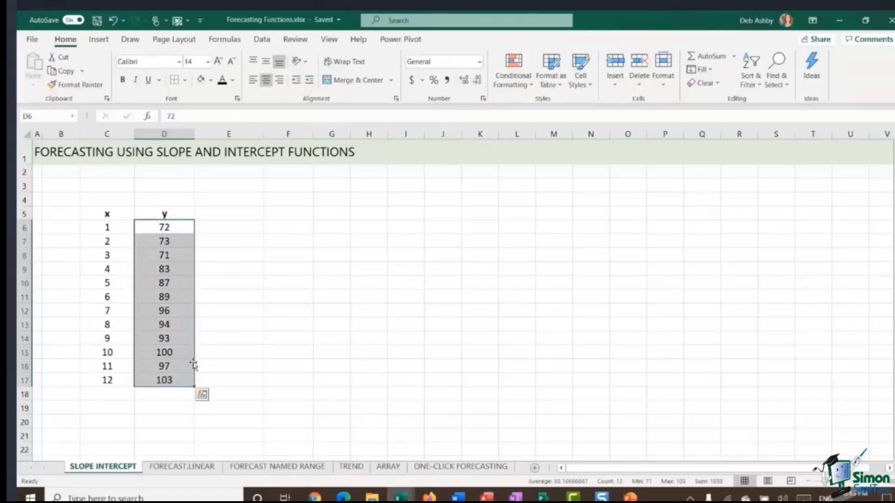
pyautogui.click(253, 298)
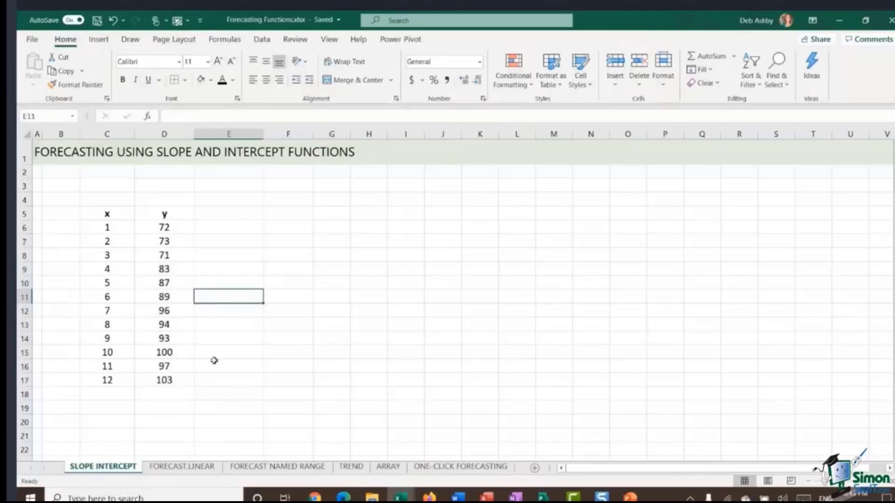
# Step: Add 13 as the next x value in C18 below the data
pyautogui.click(110, 394)
pyautogui.write('13')
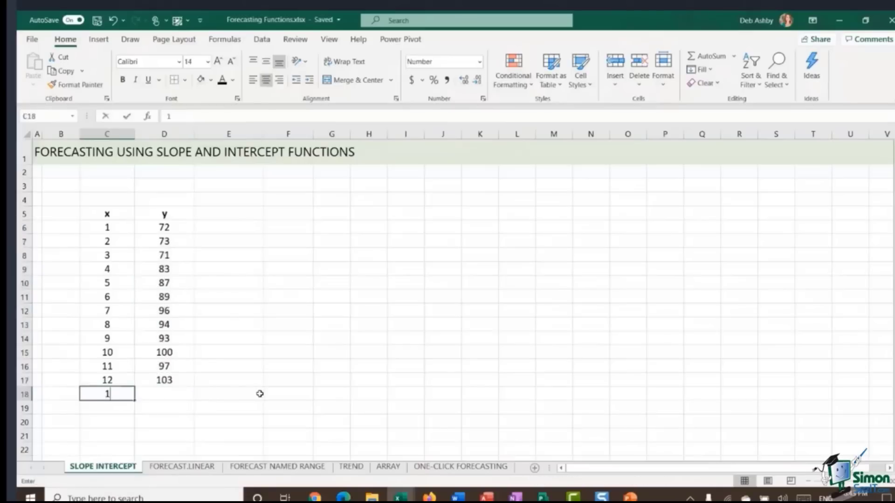
pyautogui.click(178, 395)
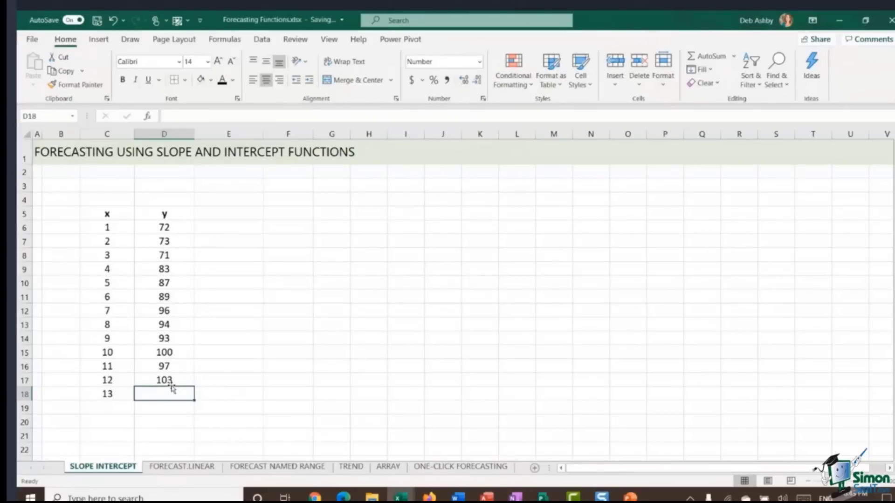
# Step: Enter the equation label y=mx+c in cell F5
pyautogui.click(168, 228)
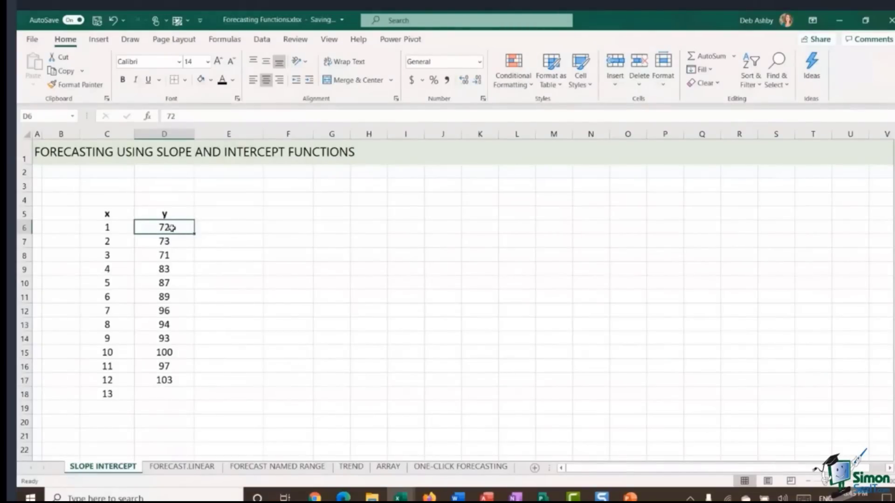
pyautogui.moveTo(172, 228); pyautogui.dragTo(184, 380)
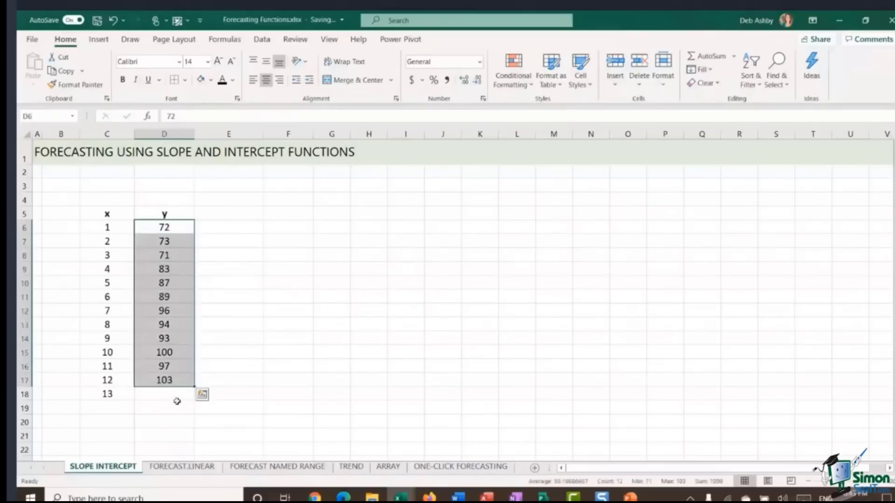
pyautogui.click(177, 395)
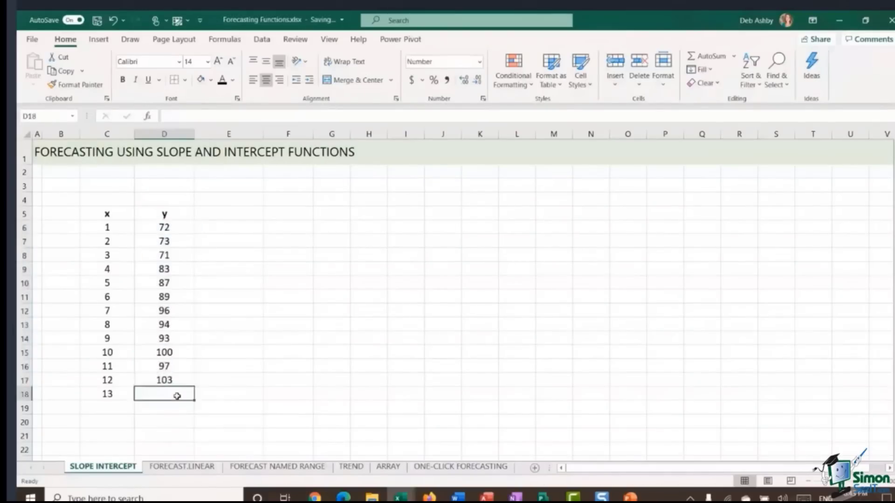
pyautogui.click(274, 215)
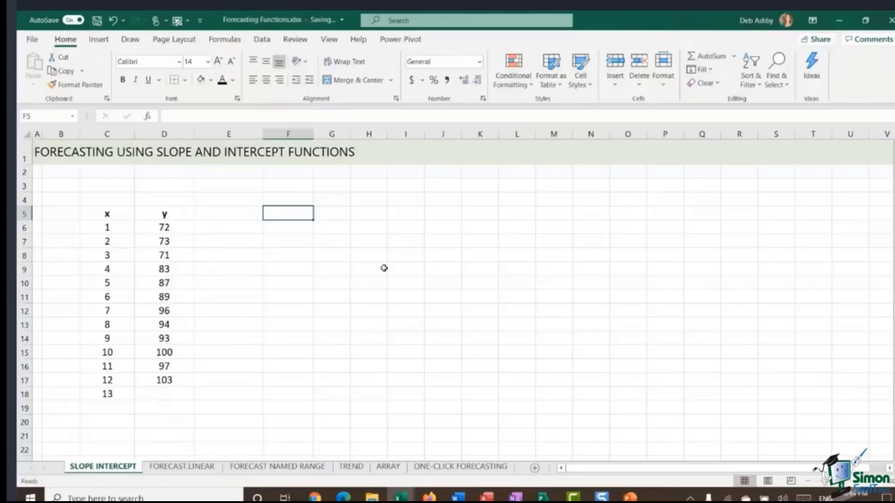
pyautogui.write('y=mx')
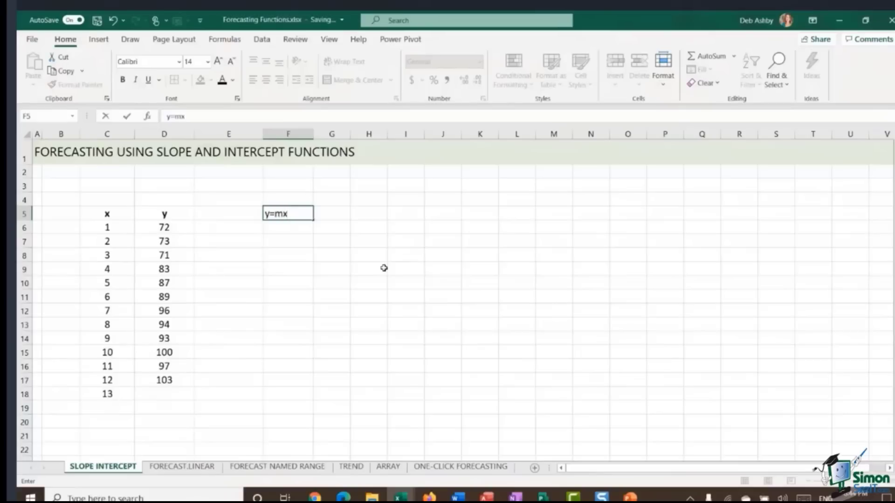
pyautogui.write('+c')
pyautogui.click(169, 395)
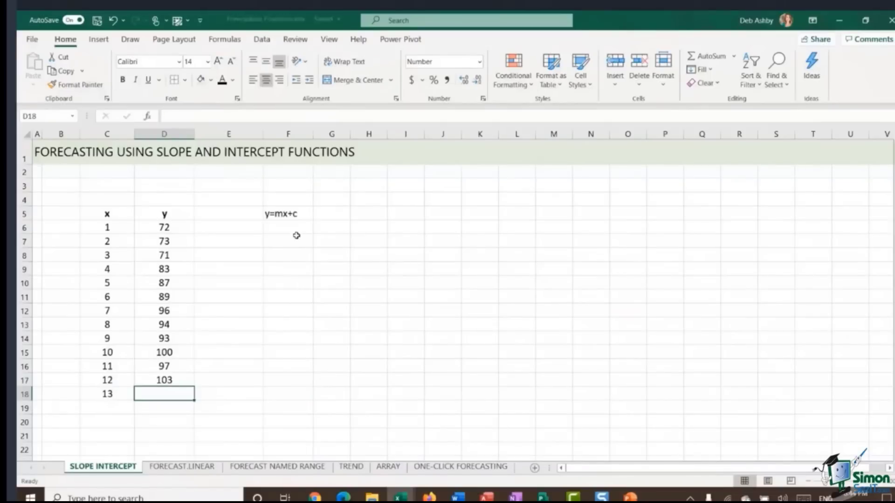
# Step: Enter the labels m and c in cells F7 and F8
pyautogui.click(300, 212)
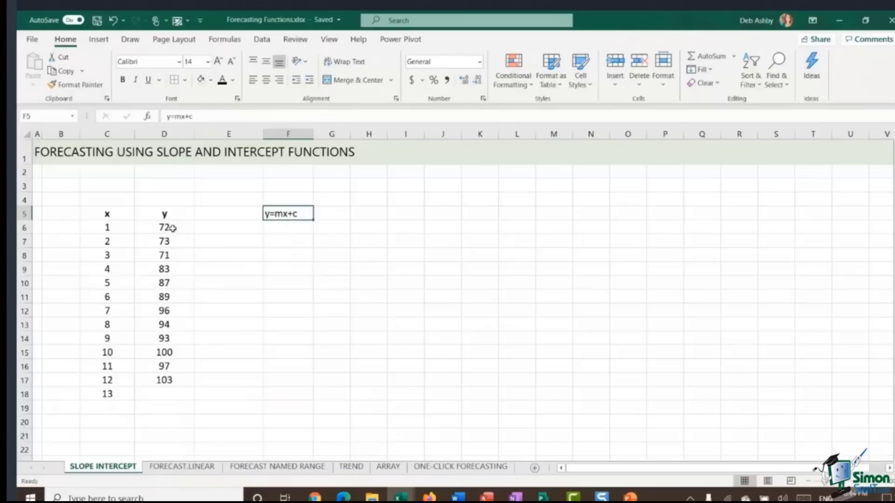
pyautogui.moveTo(168, 226); pyautogui.dragTo(185, 377)
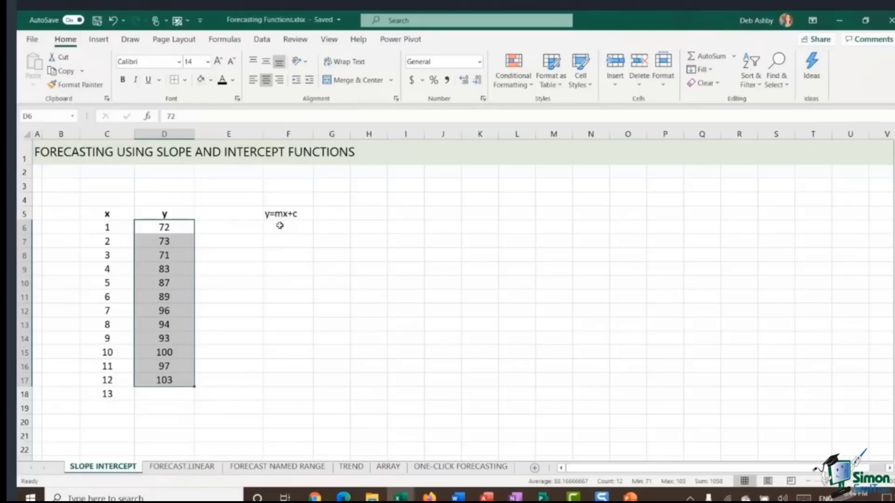
pyautogui.click(284, 241)
pyautogui.write('m')
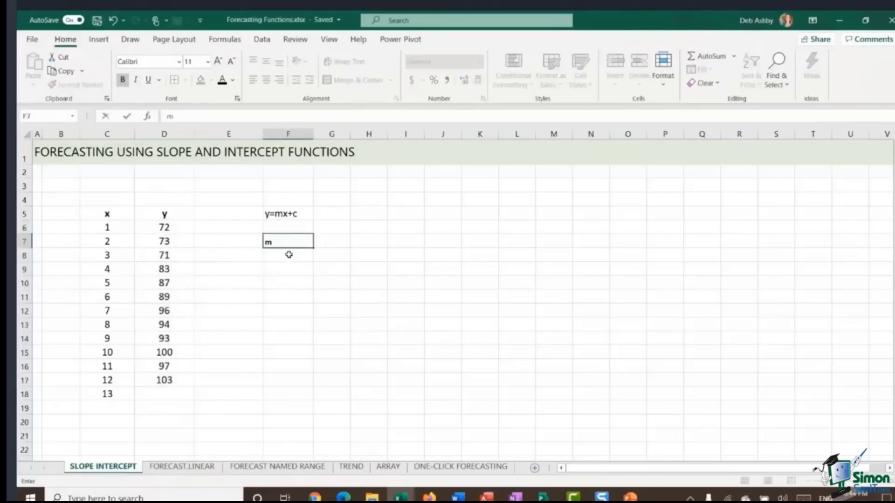
pyautogui.press('Return')
pyautogui.write('c')
pyautogui.click(384, 282)
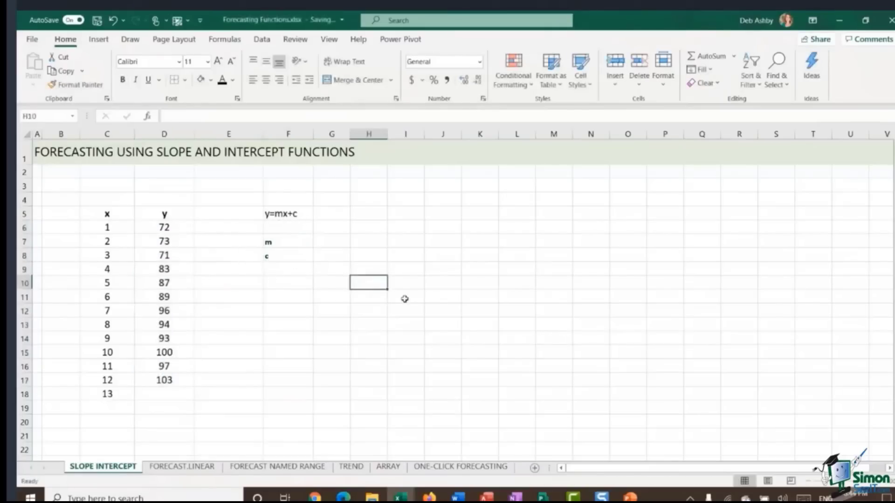
pyautogui.click(171, 393)
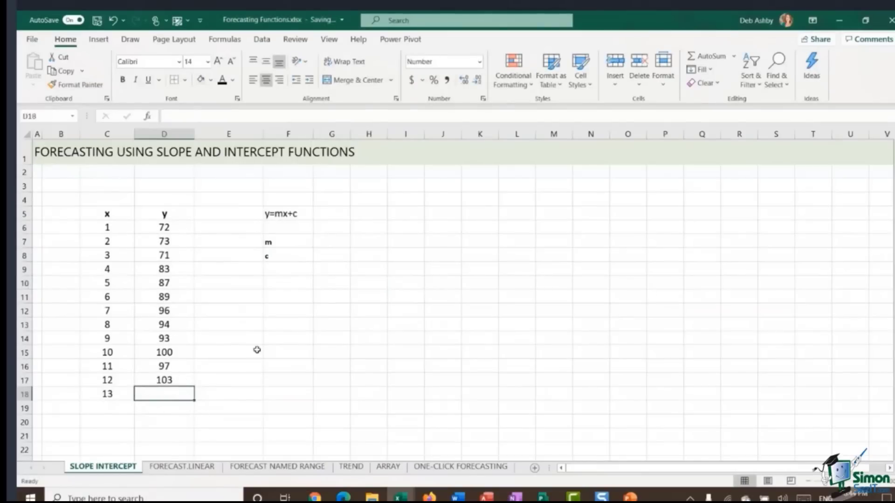
pyautogui.click(284, 243)
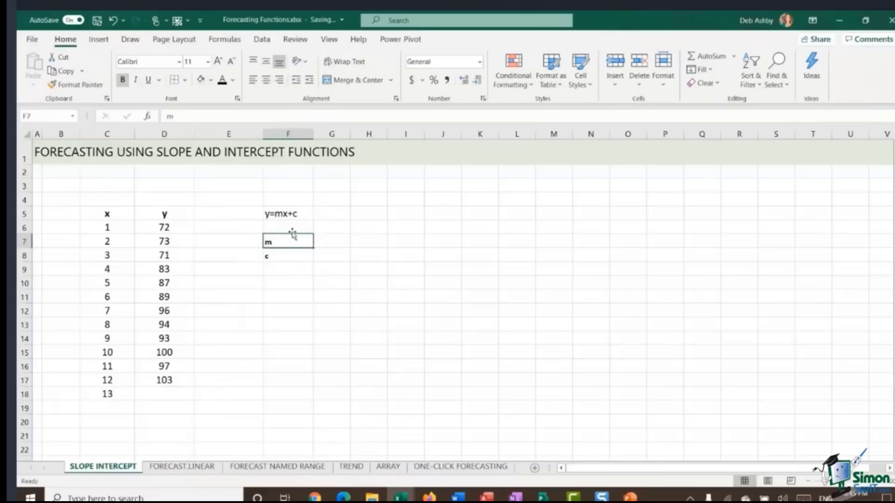
pyautogui.click(284, 257)
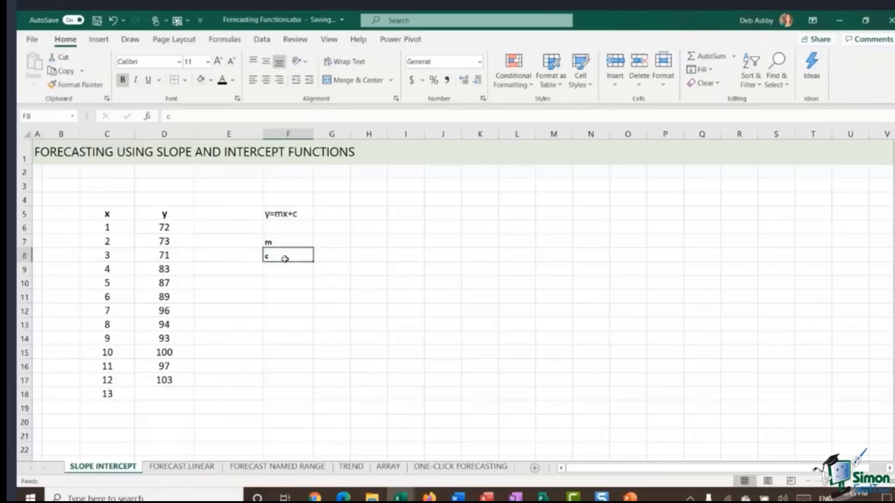
# Step: Calculate m in G7 with SLOPE, using the y values D6:D17 as known_ys and x values C6:C17 as known_xs
pyautogui.click(333, 243)
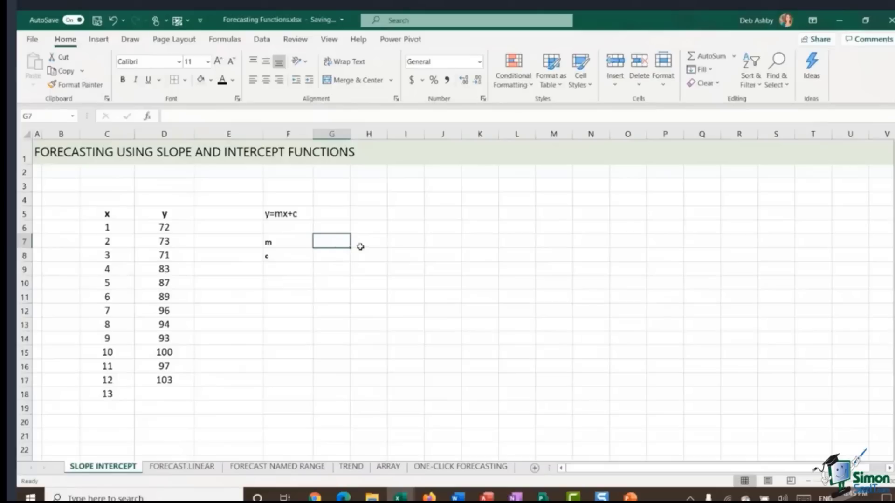
pyautogui.write('=')
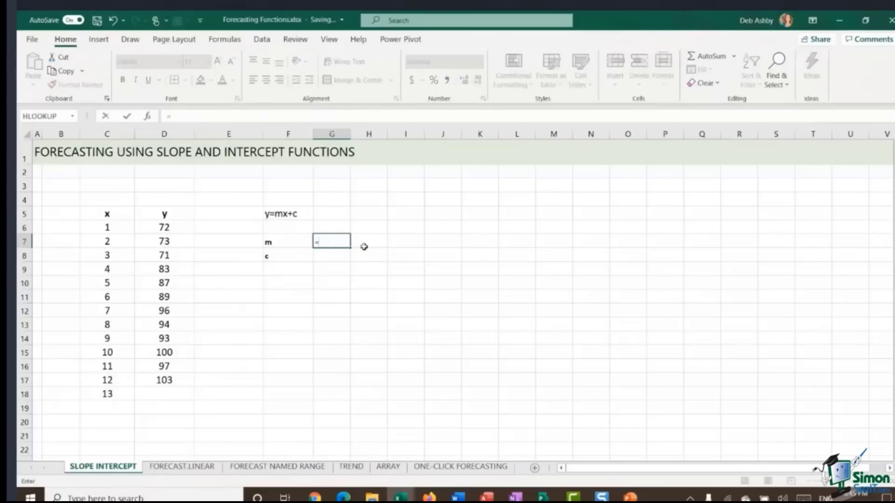
pyautogui.write('SLOPE')
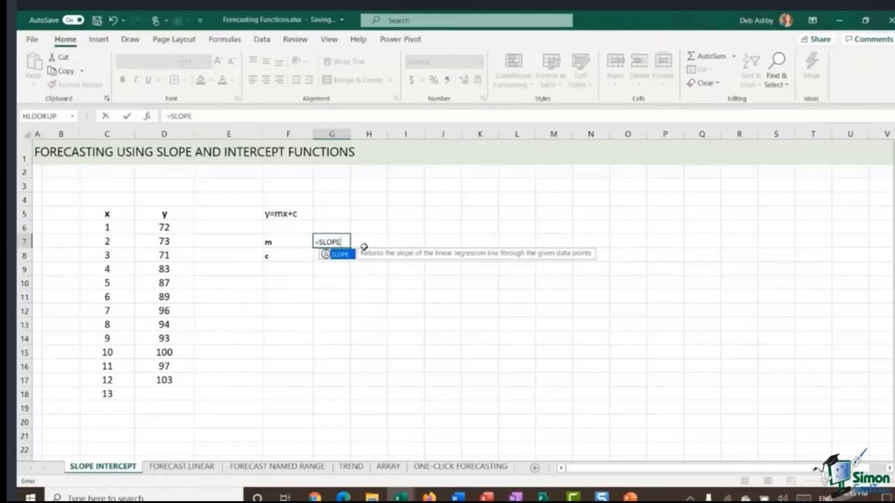
pyautogui.write('(')
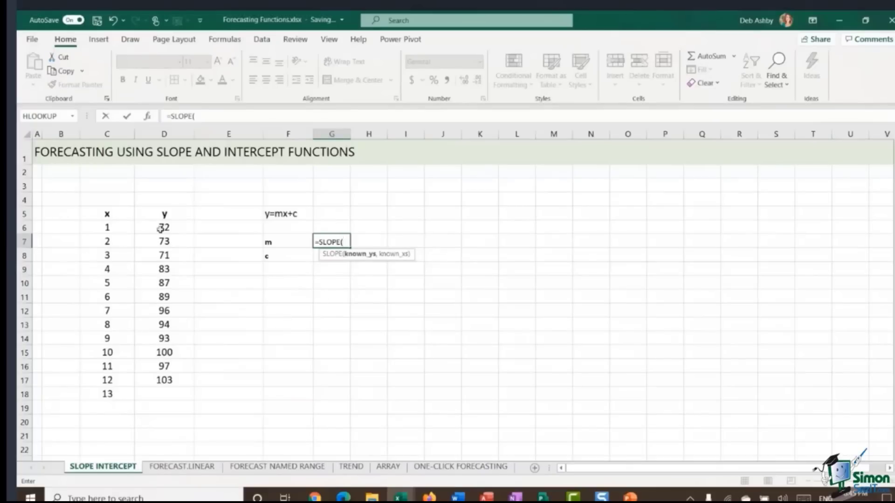
pyautogui.moveTo(164, 227); pyautogui.dragTo(165, 380)
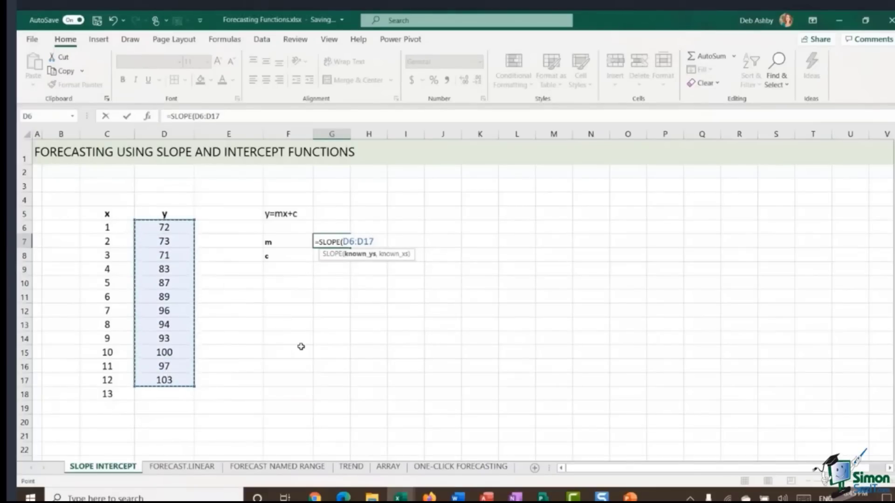
pyautogui.write(',')
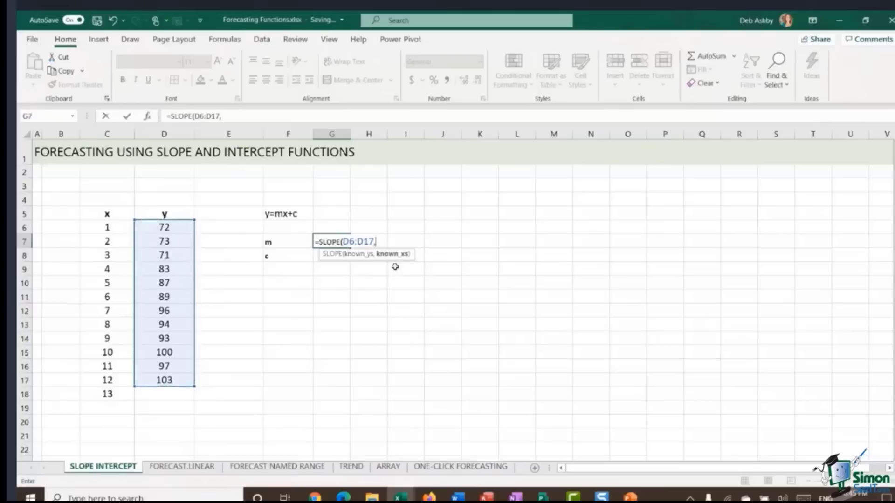
pyautogui.moveTo(110, 227); pyautogui.dragTo(106, 377)
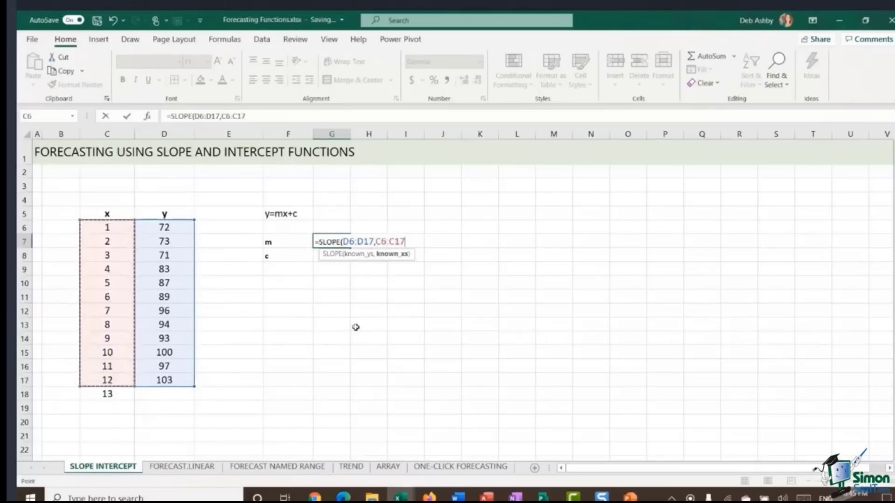
pyautogui.write(')')
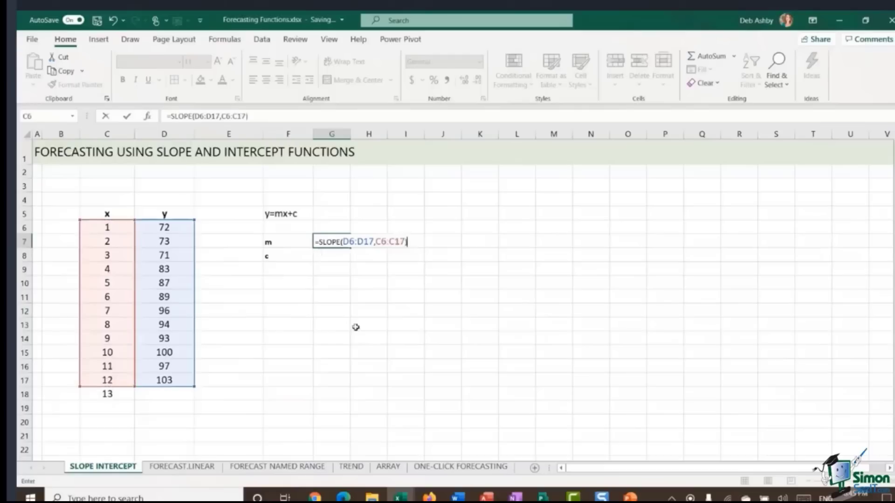
pyautogui.press('Return')
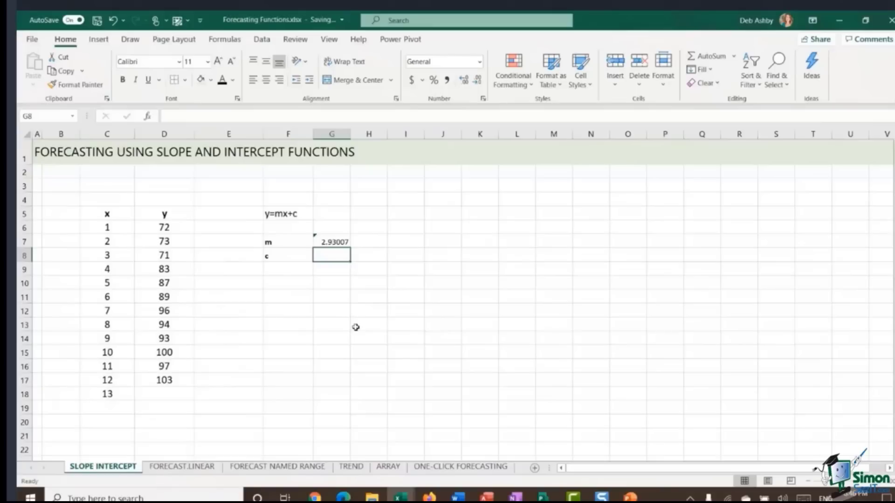
# Step: Calculate c in G8 with INTERCEPT, using the y values D6:D17 and x values C6:C17
pyautogui.click(160, 394)
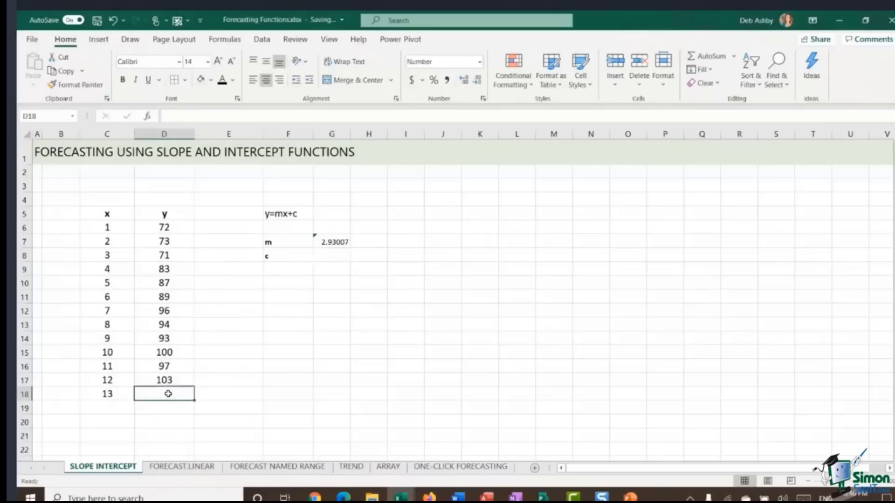
pyautogui.click(330, 256)
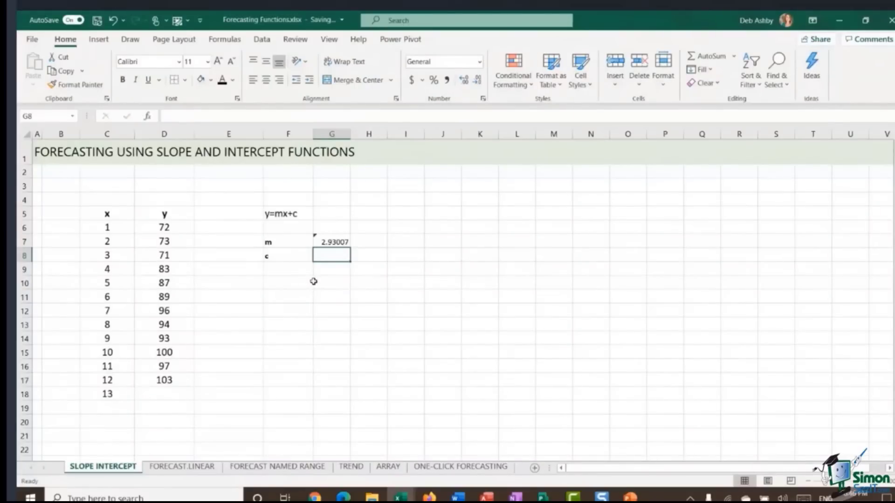
pyautogui.write('=')
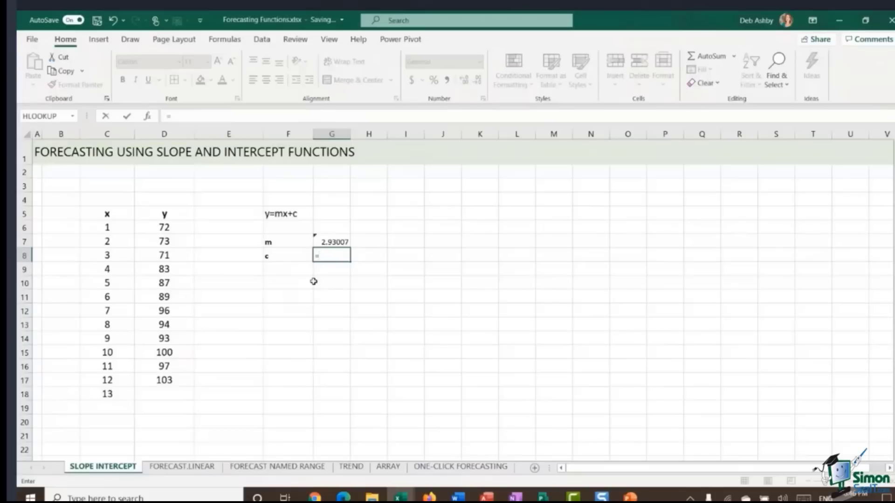
pyautogui.write('INTERCE')
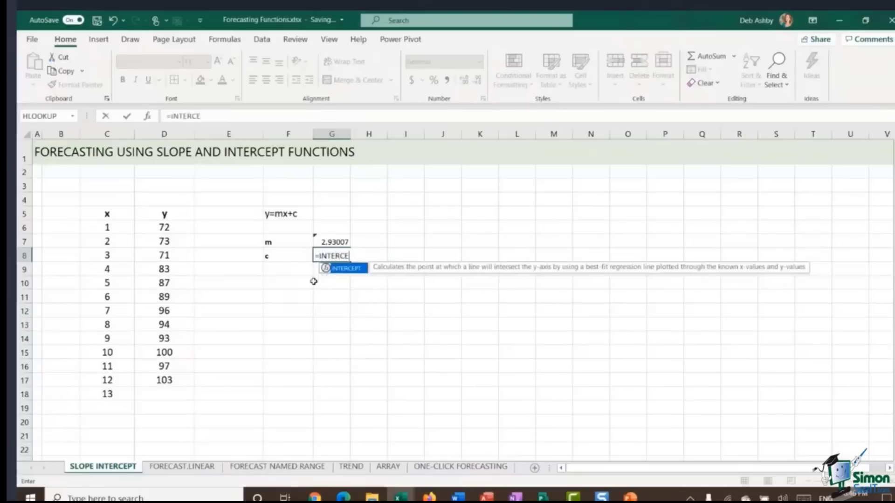
pyautogui.write('PT(')
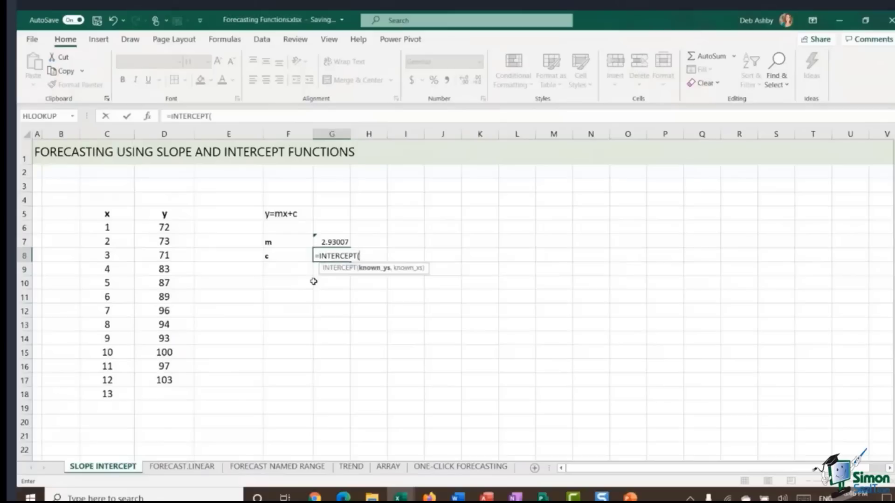
pyautogui.moveTo(162, 227); pyautogui.dragTo(135, 385)
pyautogui.write(',')
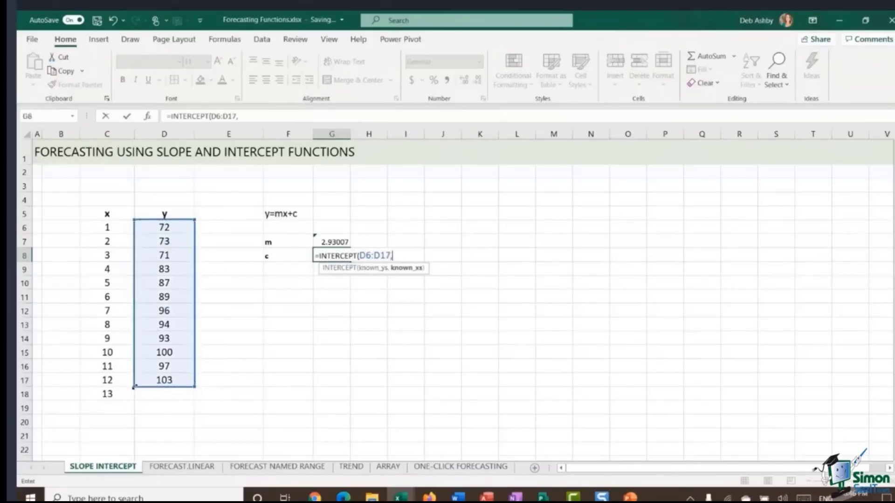
pyautogui.moveTo(96, 227); pyautogui.dragTo(96, 381)
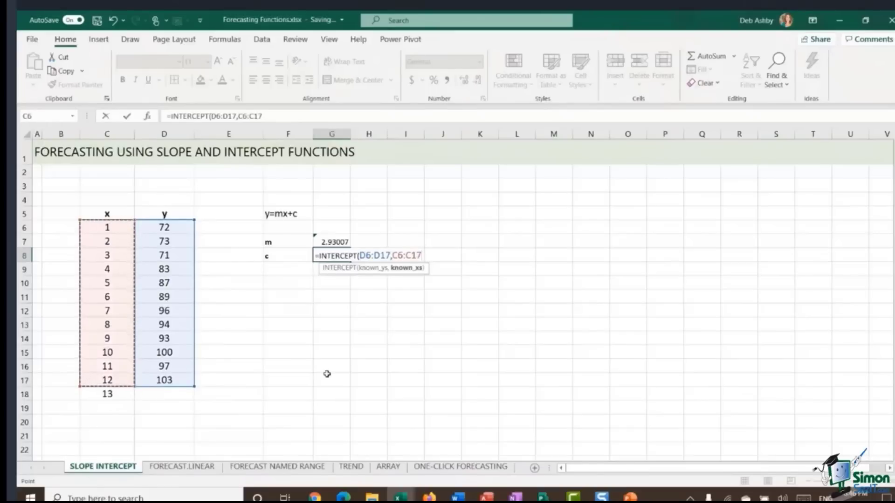
pyautogui.write(')')
pyautogui.press('Return')
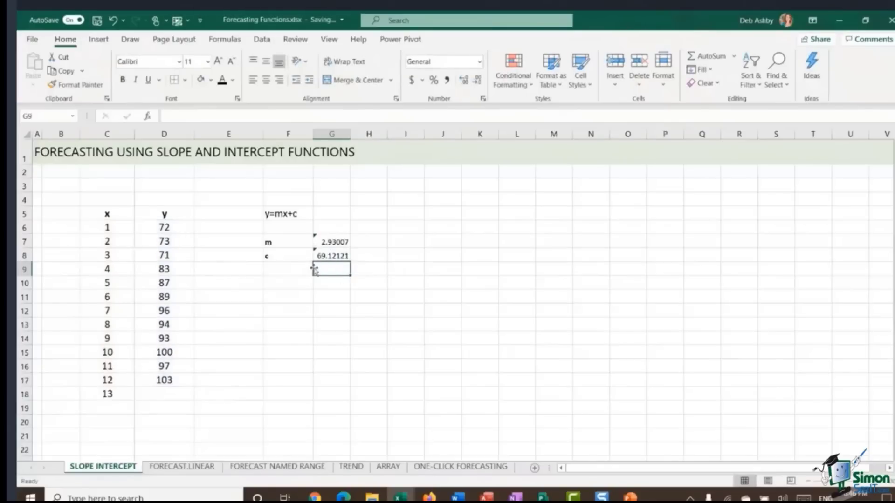
pyautogui.click(164, 395)
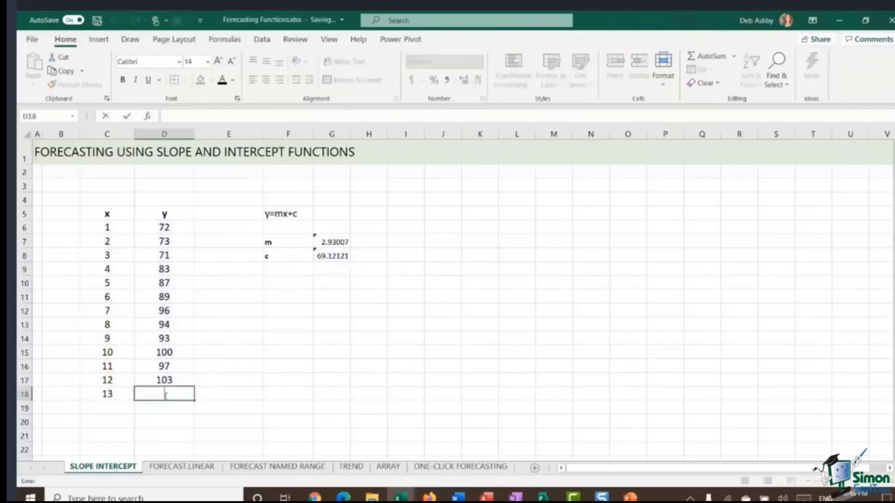
pyautogui.click(228, 395)
pyautogui.click(154, 394)
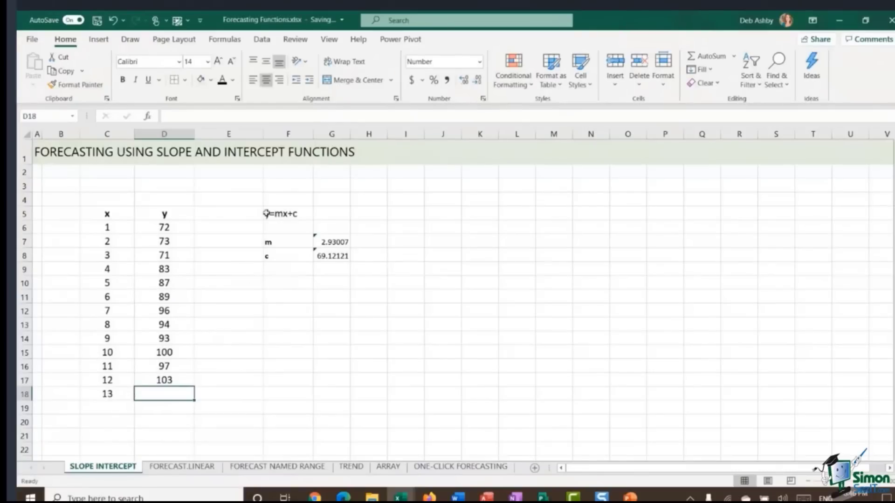
pyautogui.click(299, 216)
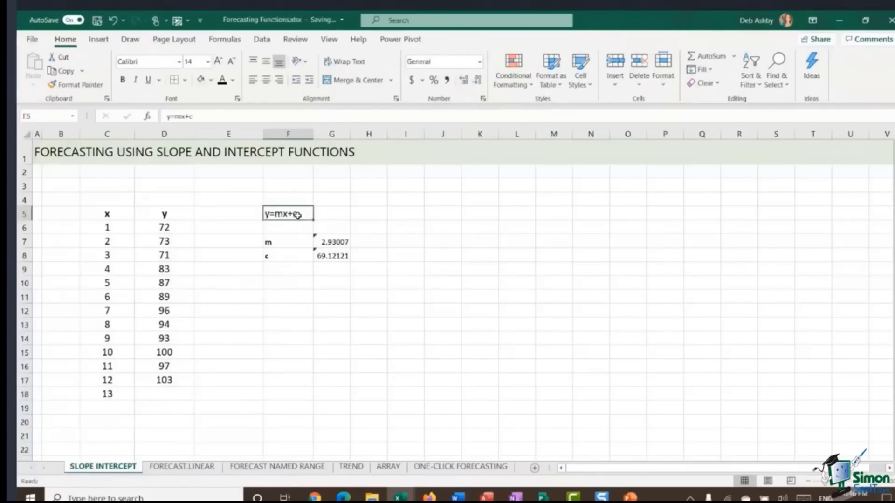
# Step: Enter the formula =$G$7*C18+$G$8 in D18 to forecast y for x of 13 with absolute m and c references
pyautogui.click(172, 395)
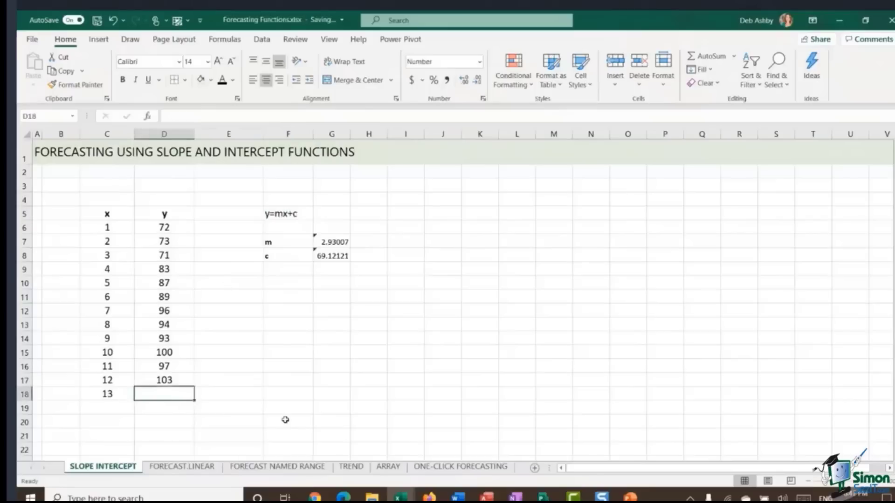
pyautogui.write('=')
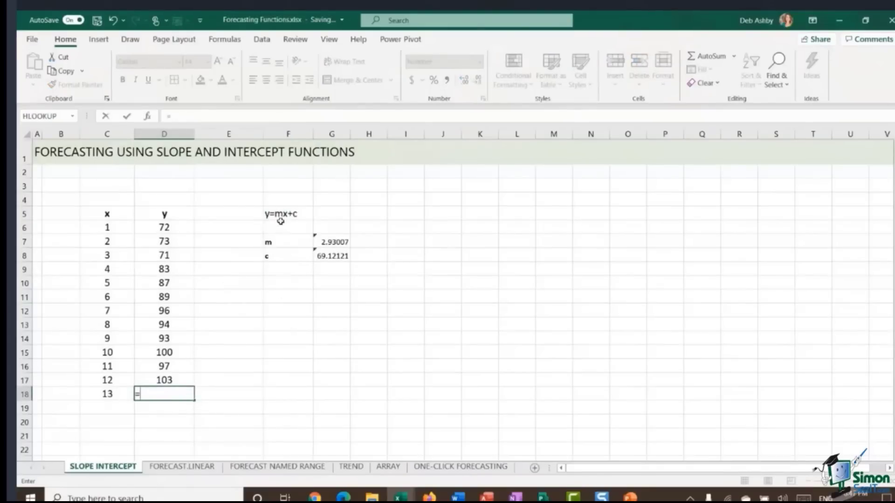
pyautogui.click(338, 242)
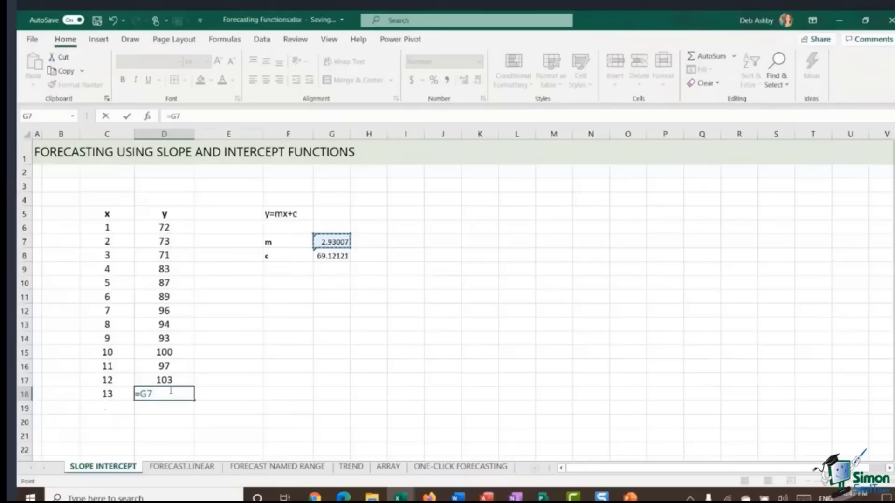
pyautogui.press('F4')
pyautogui.write('*')
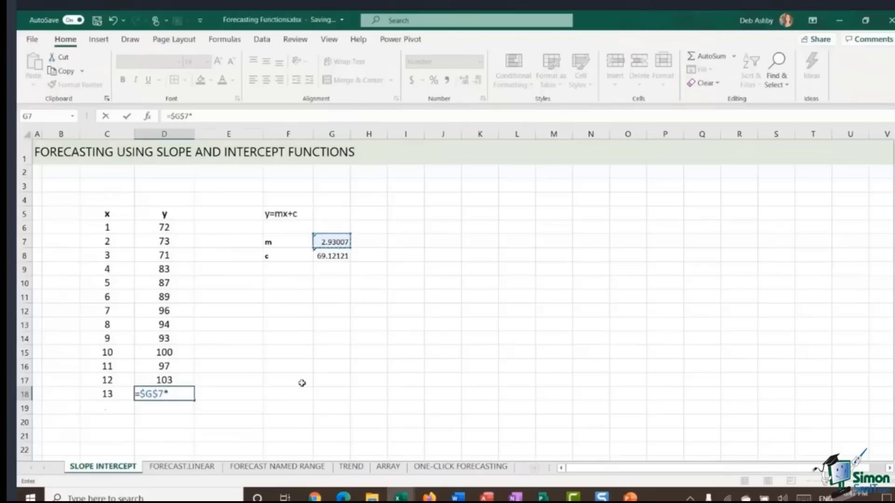
pyautogui.click(97, 395)
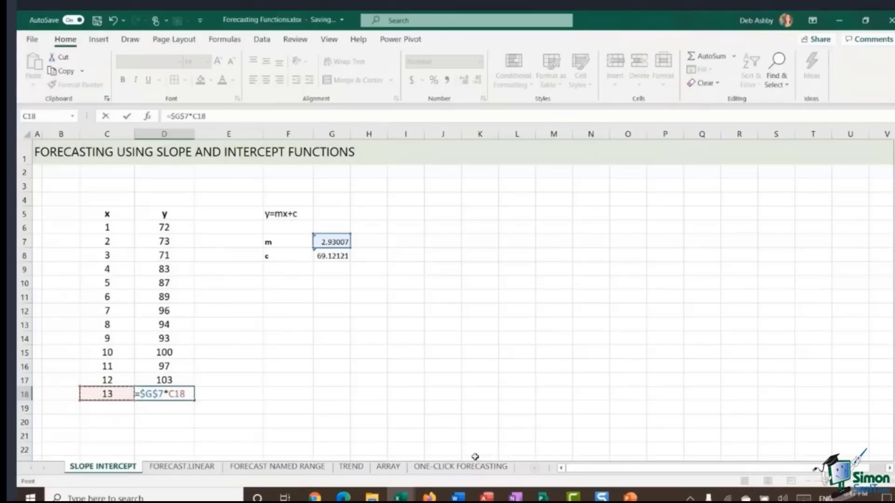
pyautogui.write('+')
pyautogui.click(336, 257)
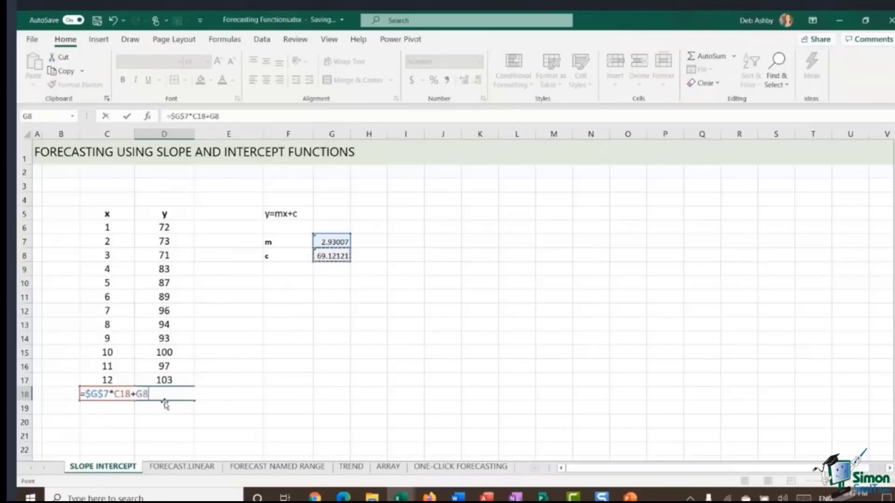
pyautogui.press('F4')
pyautogui.press('Return')
# Step: Extend the x series down to 17 in C22 and fill the D18 forecast formula down to row 22
pyautogui.click(174, 394)
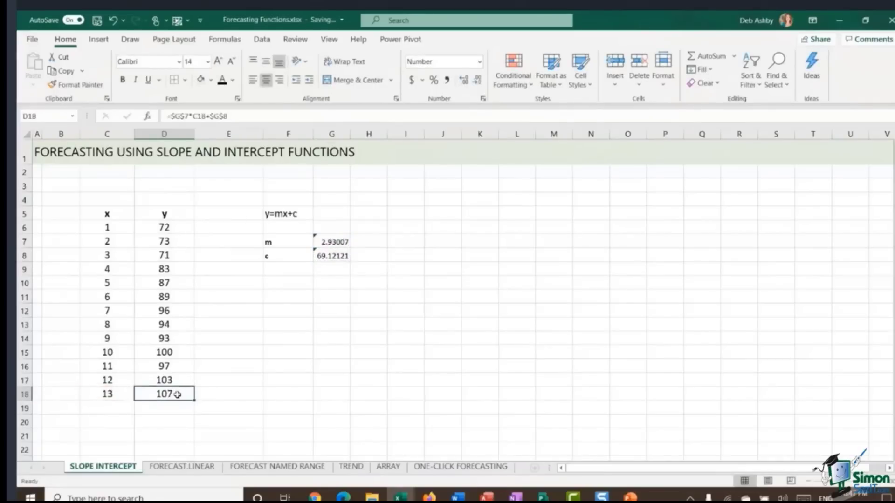
pyautogui.moveTo(117, 379); pyautogui.dragTo(136, 452)
pyautogui.click(161, 392)
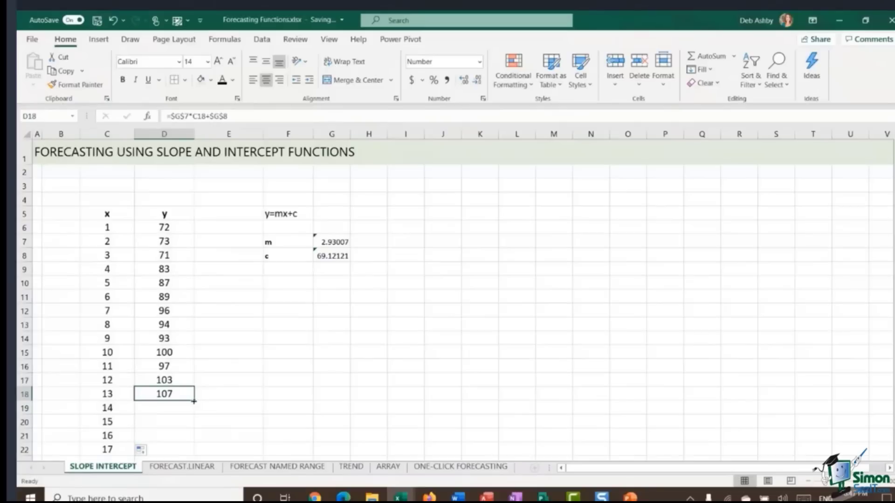
pyautogui.doubleClick(193, 402)
# Step: Examine the copied forecast formulas in D19:D21 and the new x values in C18:C21
pyautogui.click(170, 397)
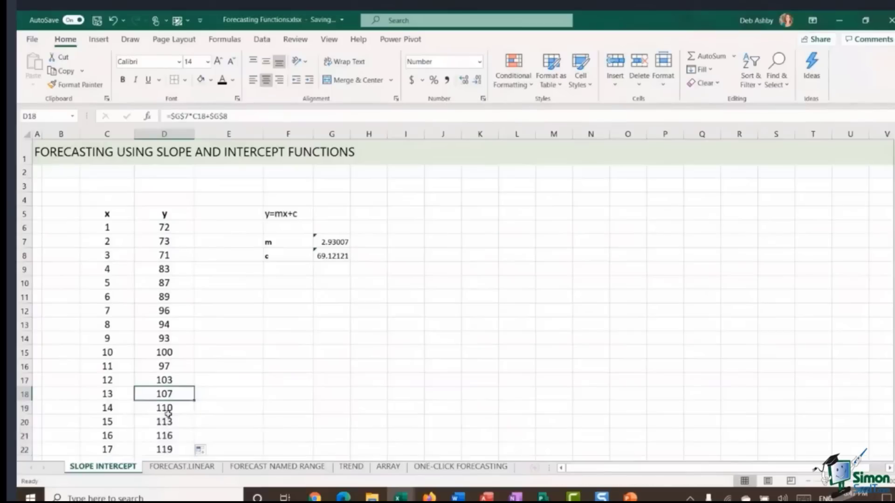
pyautogui.click(166, 410)
pyautogui.click(164, 423)
pyautogui.click(163, 437)
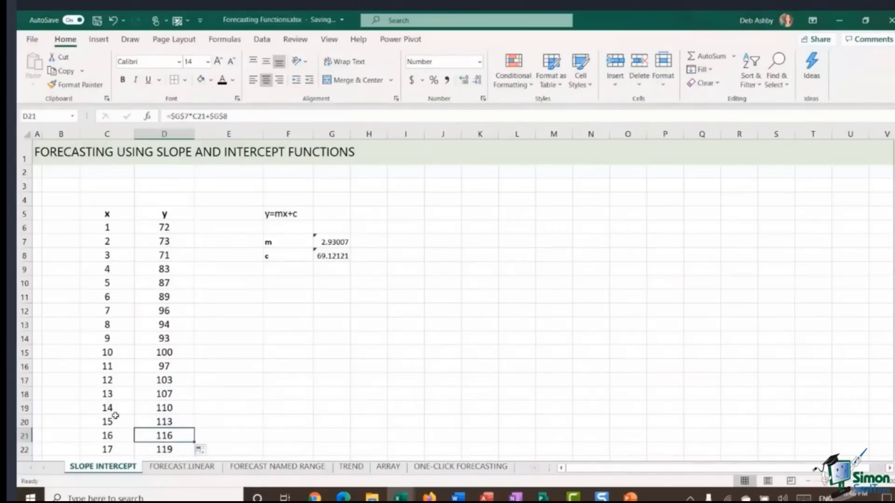
pyautogui.click(113, 396)
pyautogui.click(115, 409)
pyautogui.click(113, 422)
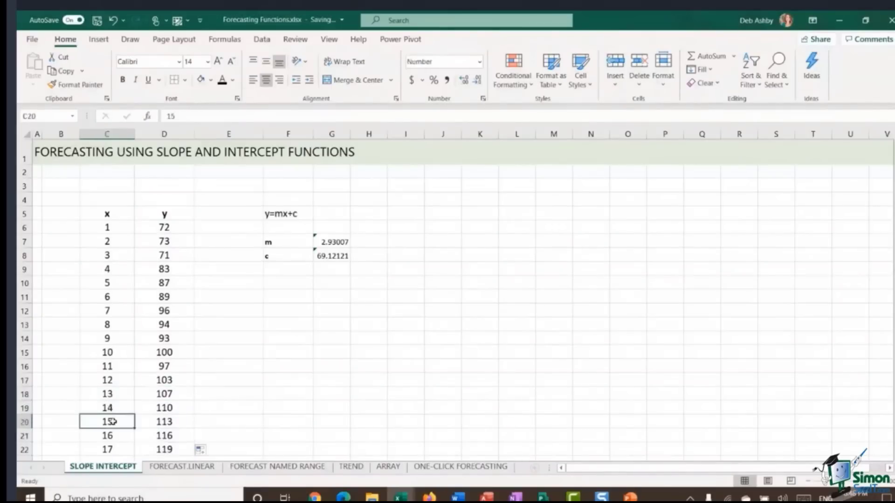
pyautogui.click(112, 435)
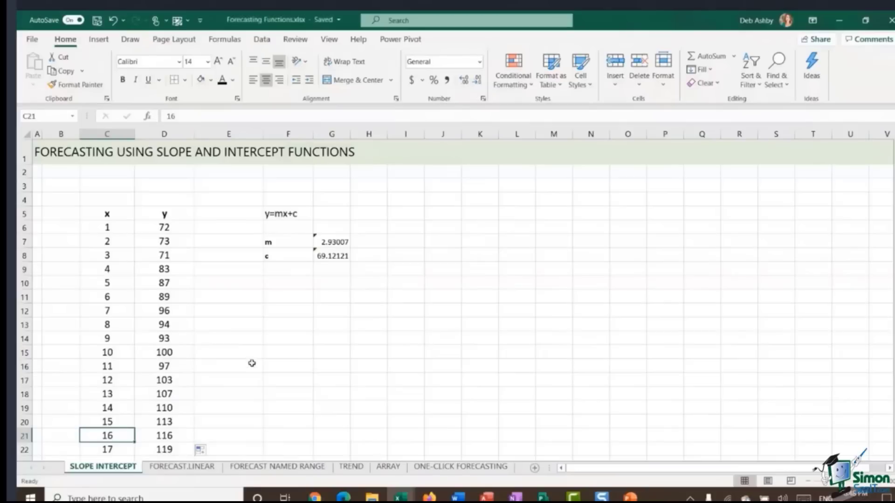
# Step: Review the equation block and the SLOPE and INTERCEPT formulas in G7 and G8
pyautogui.moveTo(267, 209); pyautogui.dragTo(395, 275)
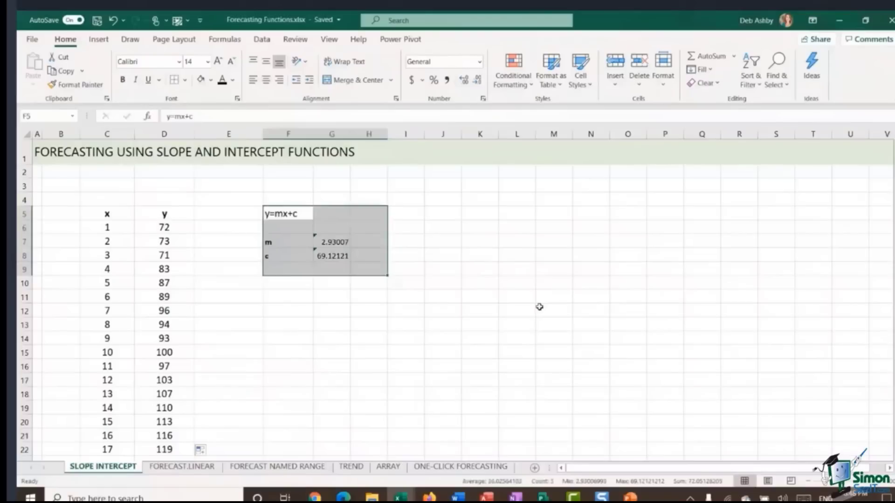
pyautogui.click(415, 229)
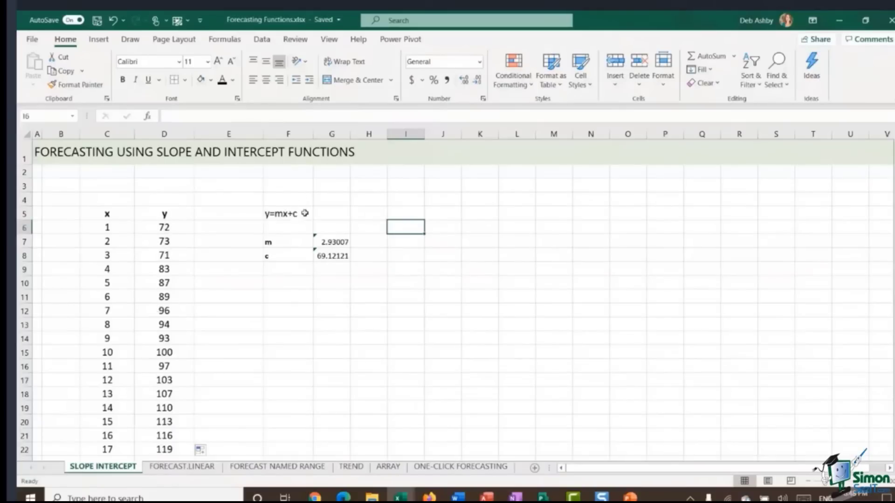
pyautogui.click(334, 243)
pyautogui.click(340, 259)
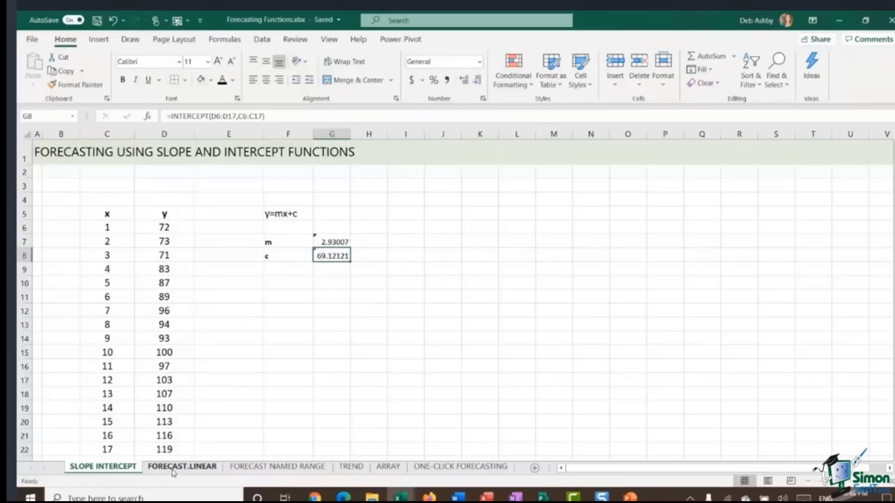
# Step: Switch to the FORECAST.LINEAR sheet, select the empty y cells, and browse the Statistical functions list for FORECAST.LINEAR
pyautogui.click(173, 468)
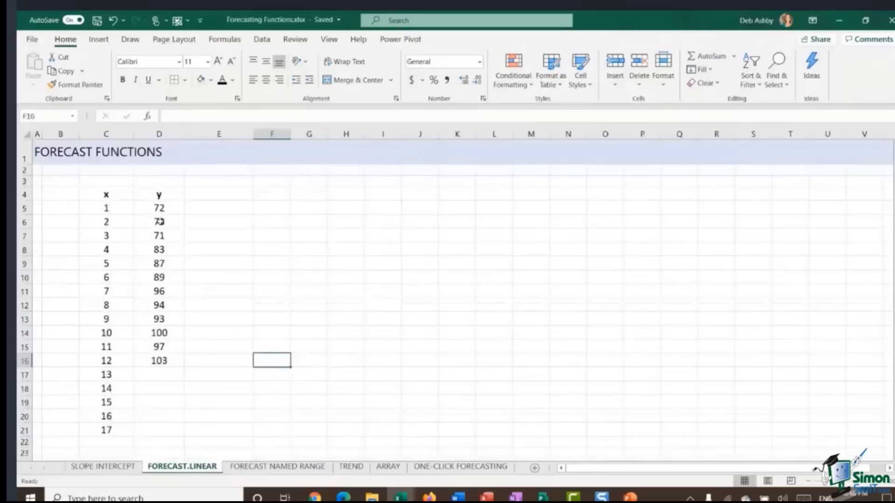
pyautogui.moveTo(154, 373); pyautogui.dragTo(136, 427)
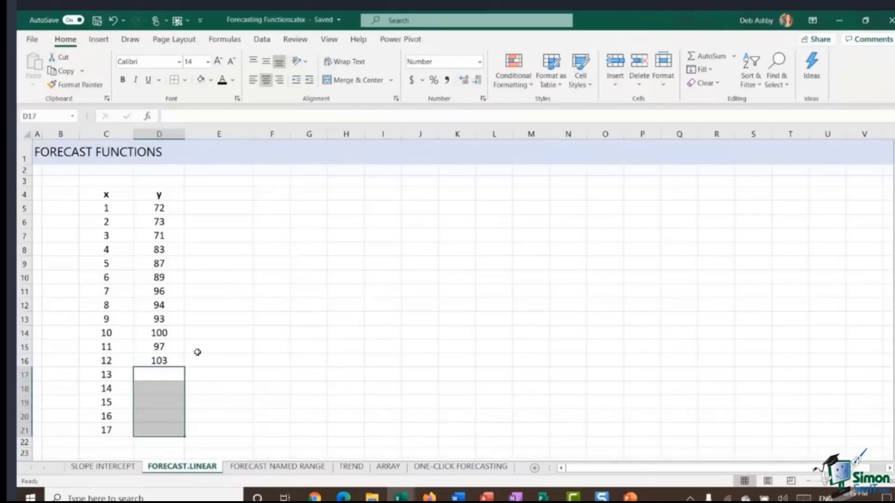
pyautogui.click(161, 380)
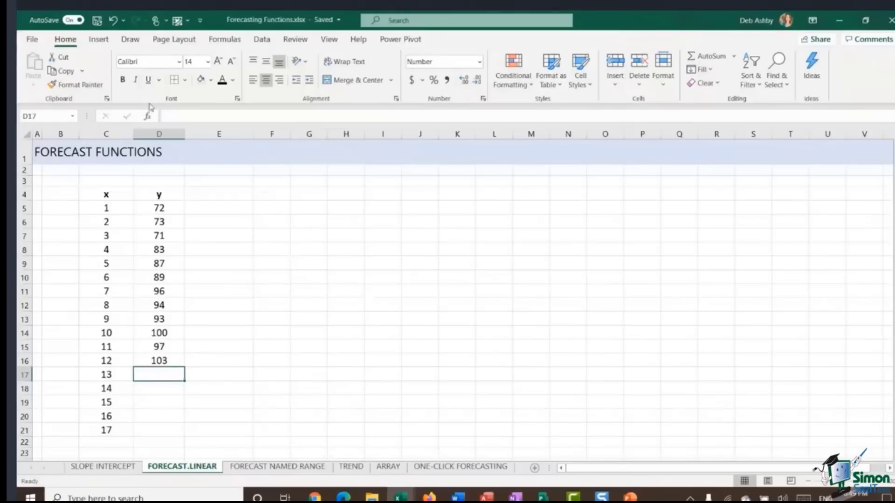
pyautogui.click(225, 40)
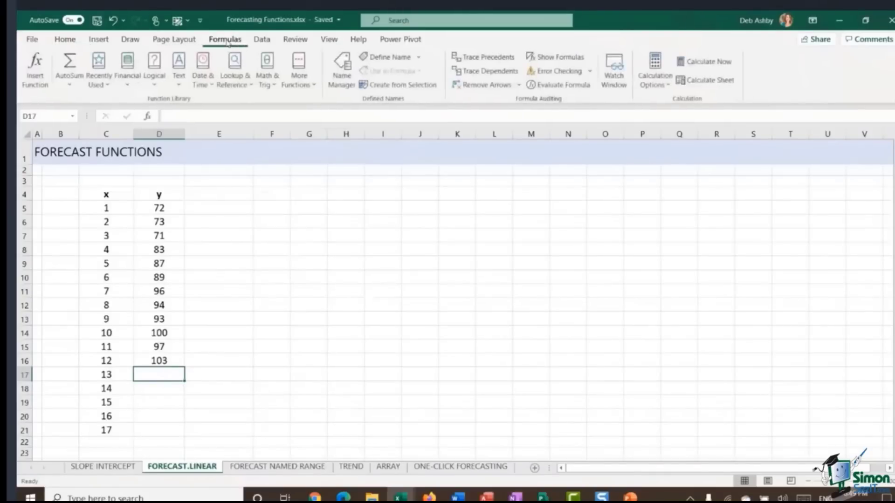
pyautogui.click(311, 87)
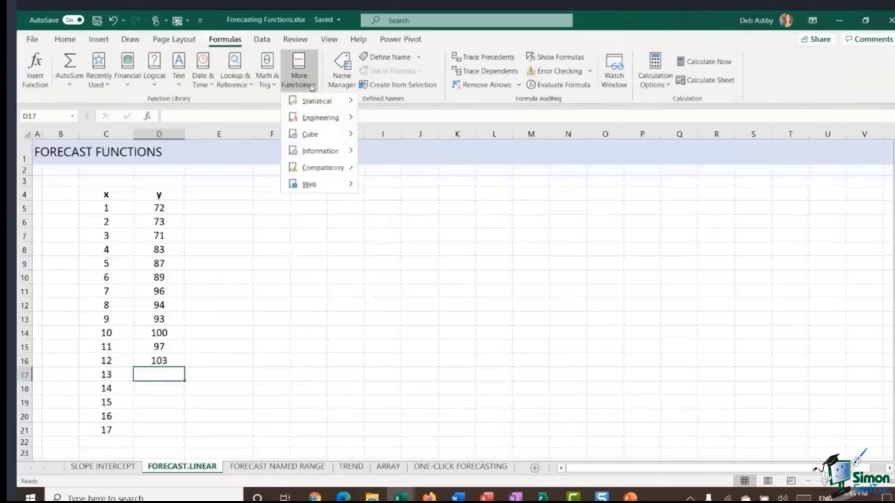
pyautogui.moveTo(307, 105)
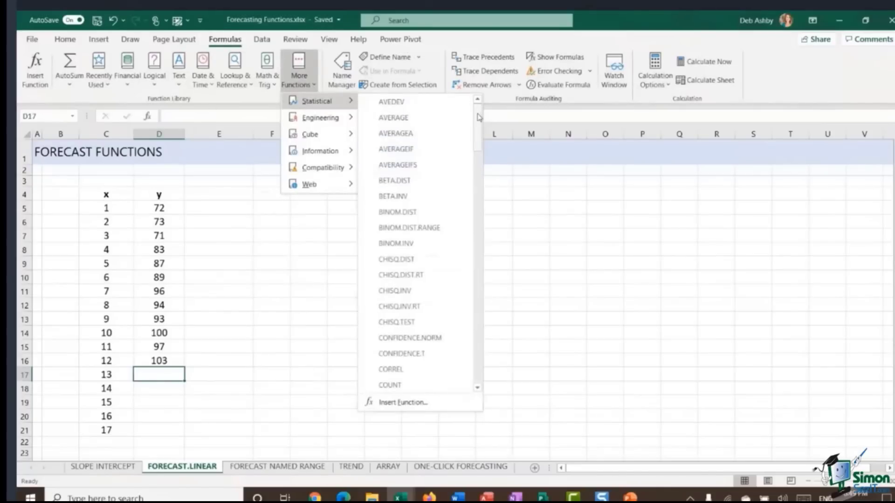
pyautogui.moveTo(478, 117); pyautogui.dragTo(479, 186)
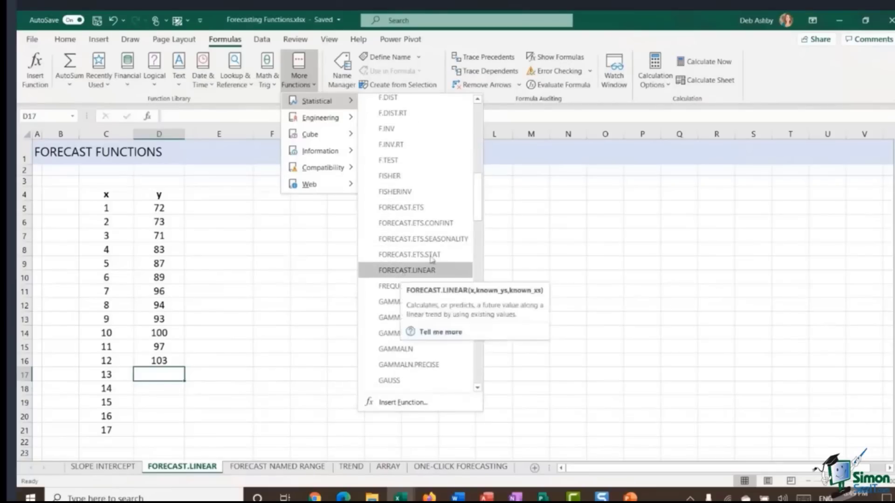
pyautogui.moveTo(478, 199); pyautogui.dragTo(475, 312)
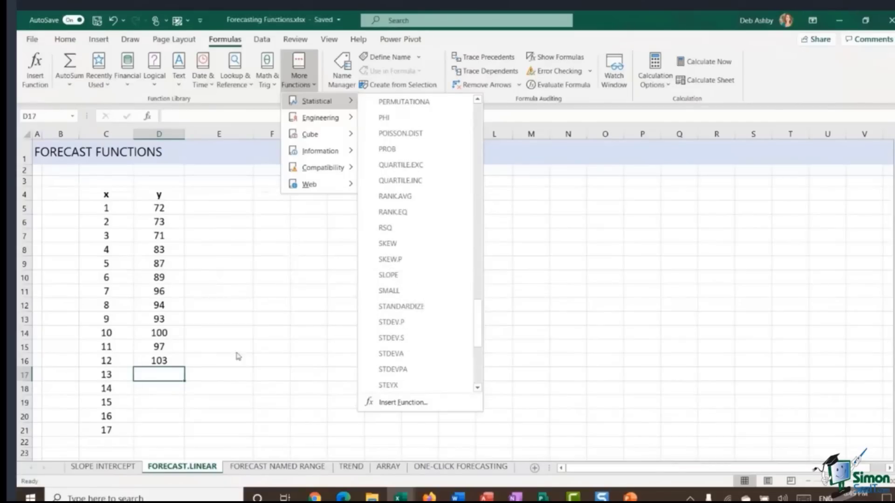
pyautogui.click(191, 369)
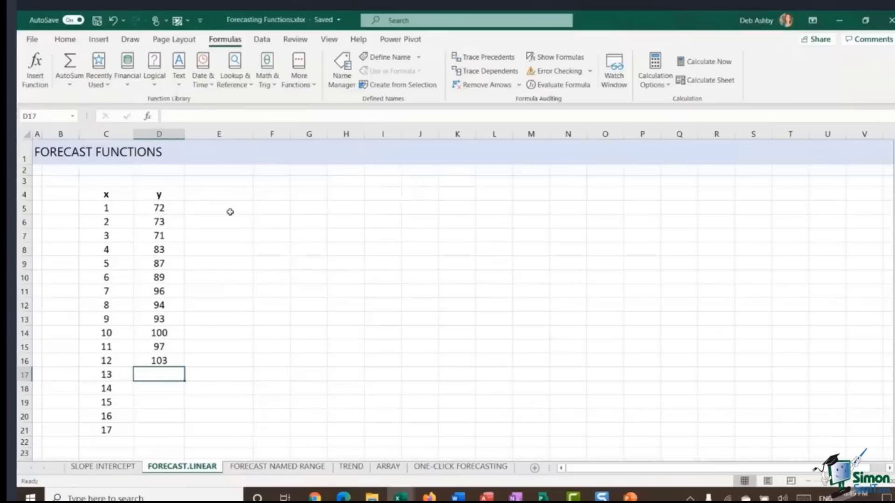
# Step: Enter =FORECAST.LINEAR(C17,D5:D16,C5:C16) in D17 to forecast y for x of 13 from the known y and x ranges
pyautogui.click(187, 116)
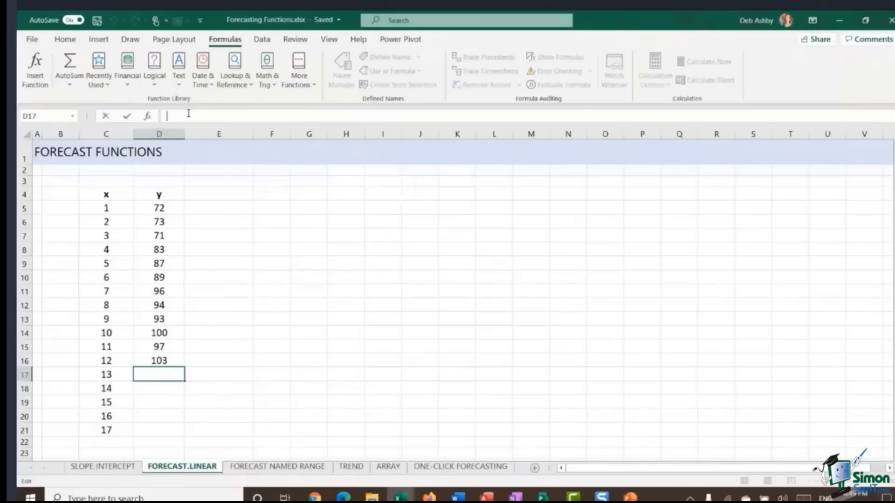
pyautogui.write('=FORE')
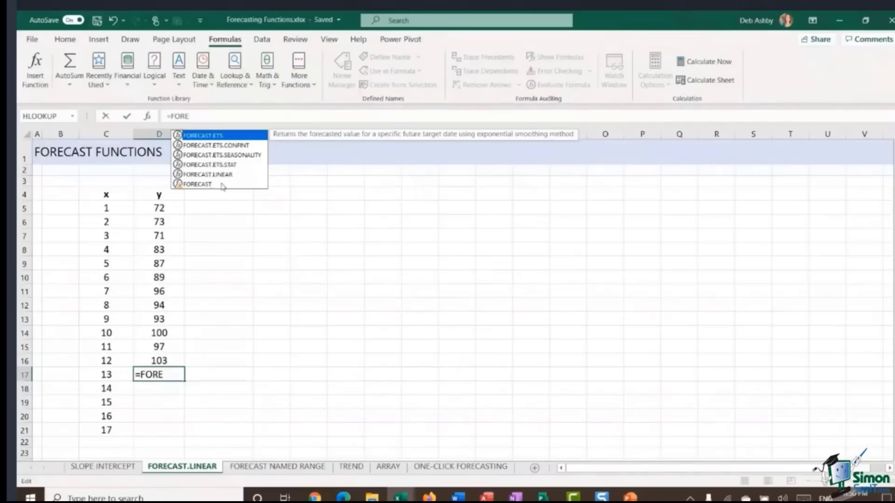
pyautogui.doubleClick(233, 175)
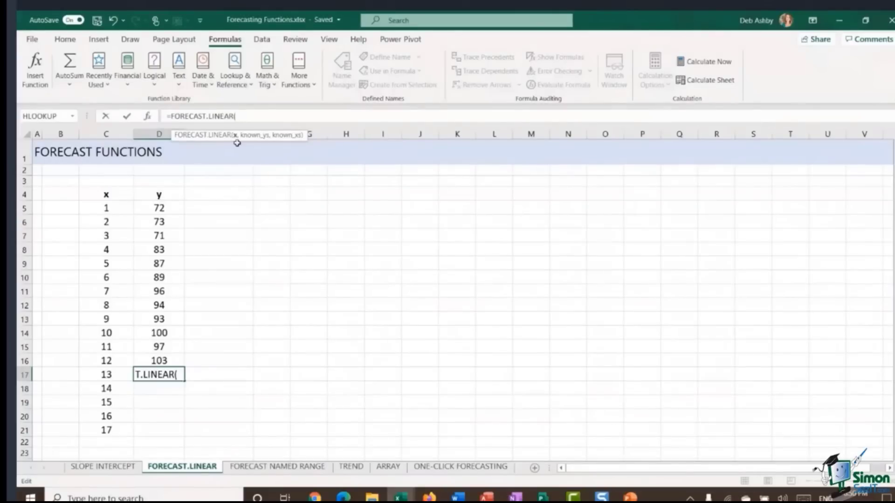
pyautogui.click(98, 374)
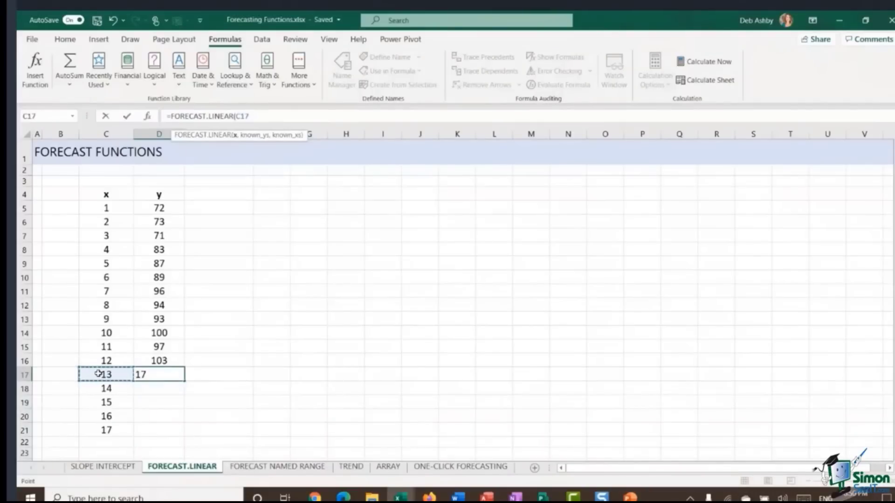
pyautogui.write(',')
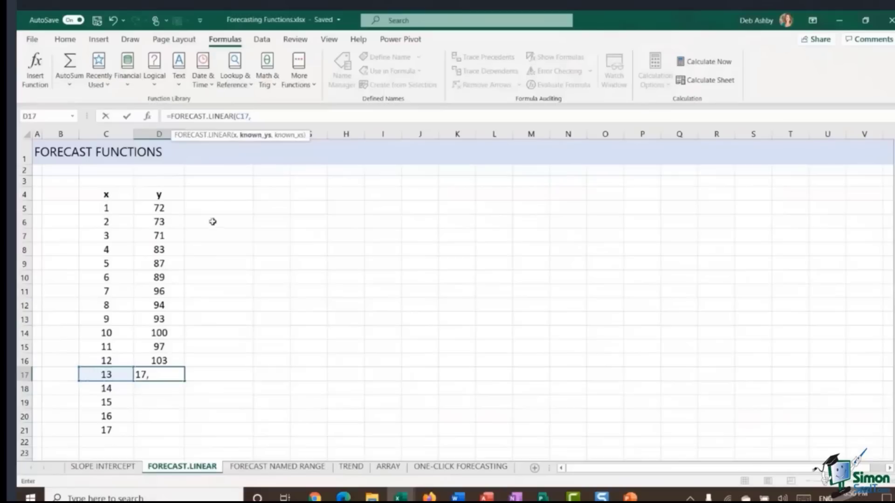
pyautogui.moveTo(171, 208); pyautogui.dragTo(176, 345)
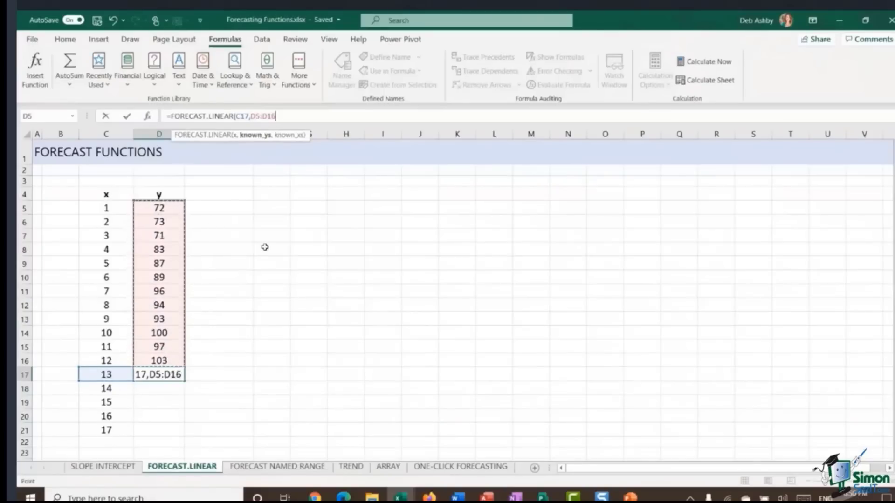
pyautogui.write(',')
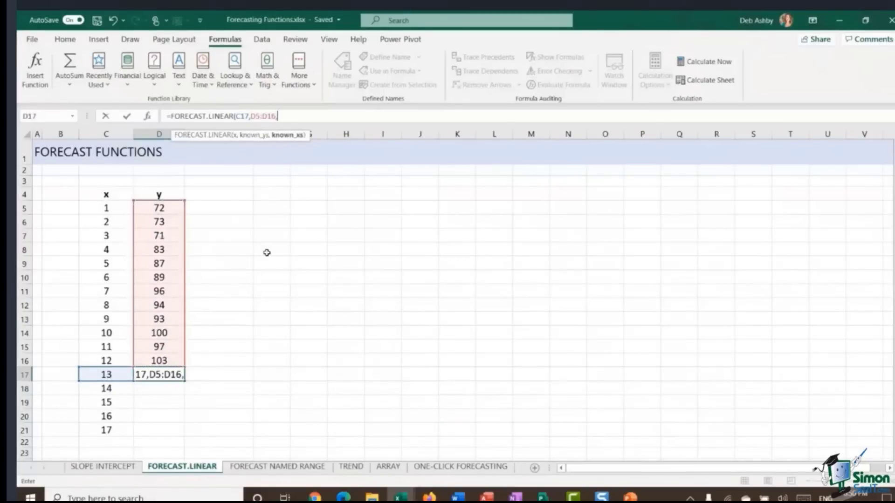
pyautogui.moveTo(110, 209); pyautogui.dragTo(106, 362)
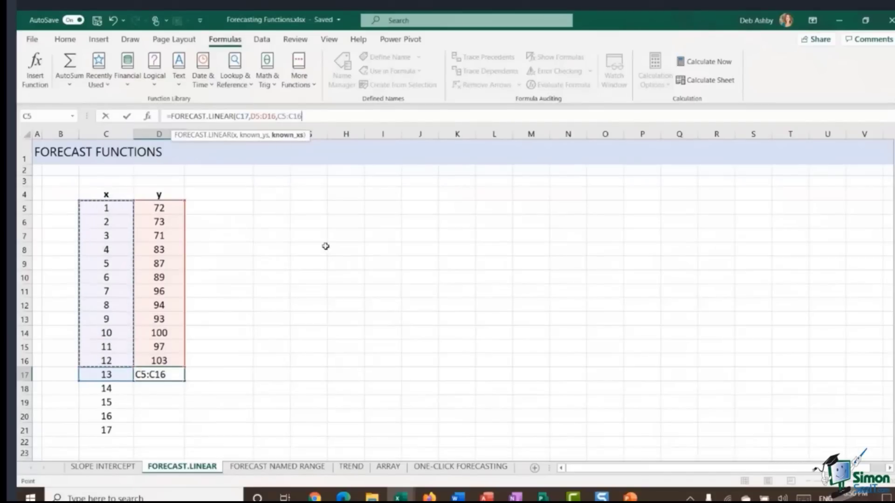
pyautogui.write(')')
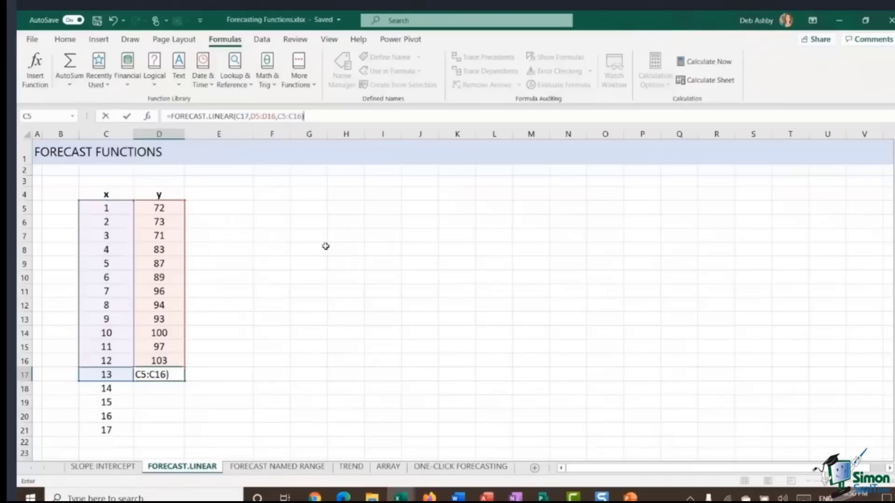
pyautogui.press('Return')
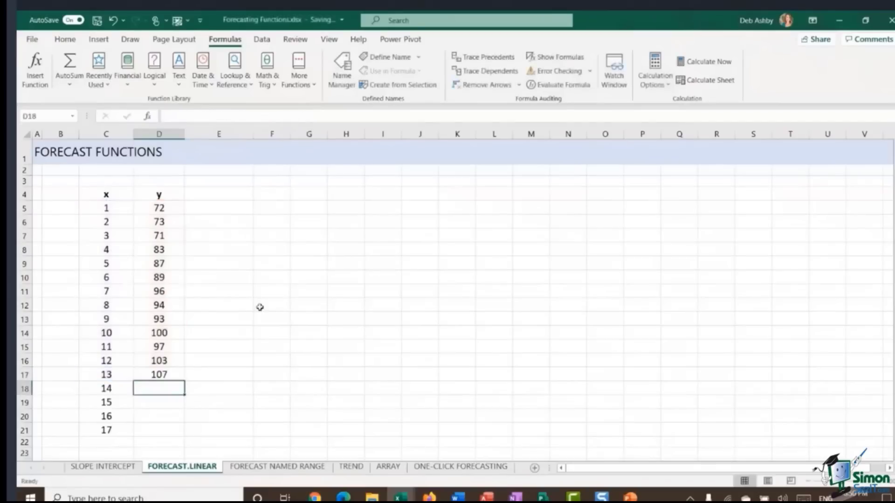
# Step: Fill the D17 FORECAST.LINEAR formula down to D21 and review the filled forecast range
pyautogui.click(172, 374)
pyautogui.doubleClick(184, 381)
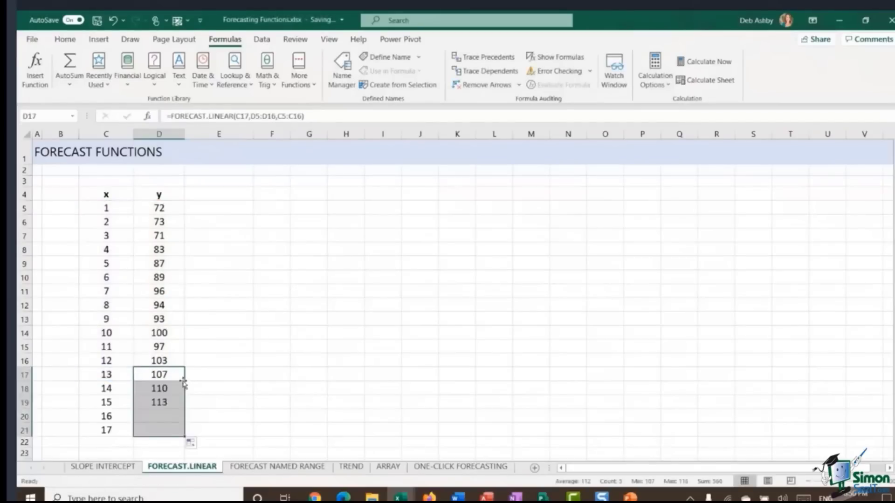
pyautogui.click(261, 376)
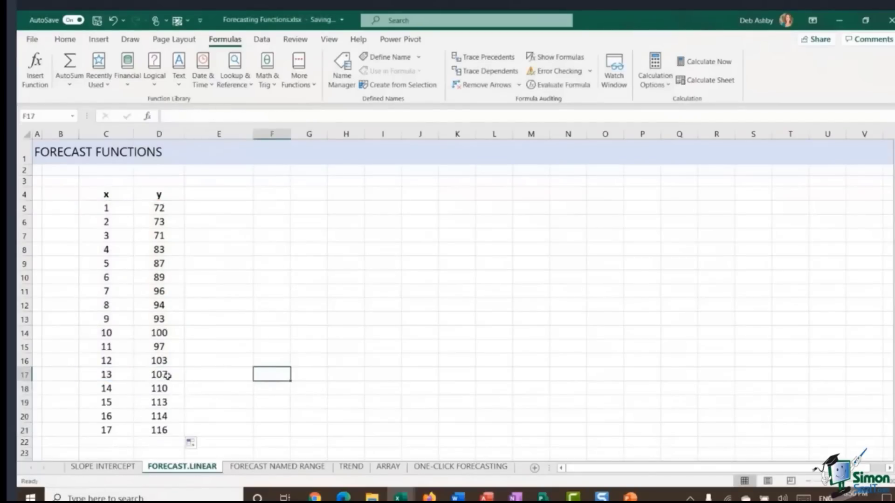
pyautogui.moveTo(168, 374); pyautogui.dragTo(170, 428)
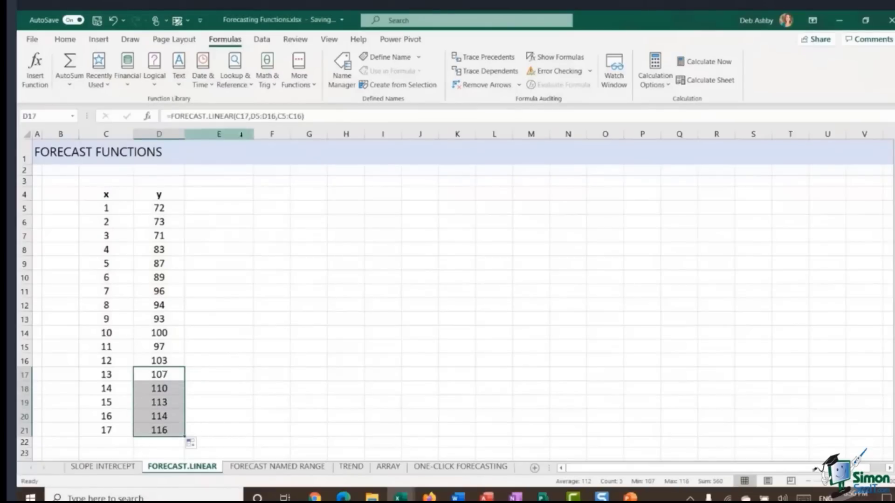
pyautogui.click(270, 194)
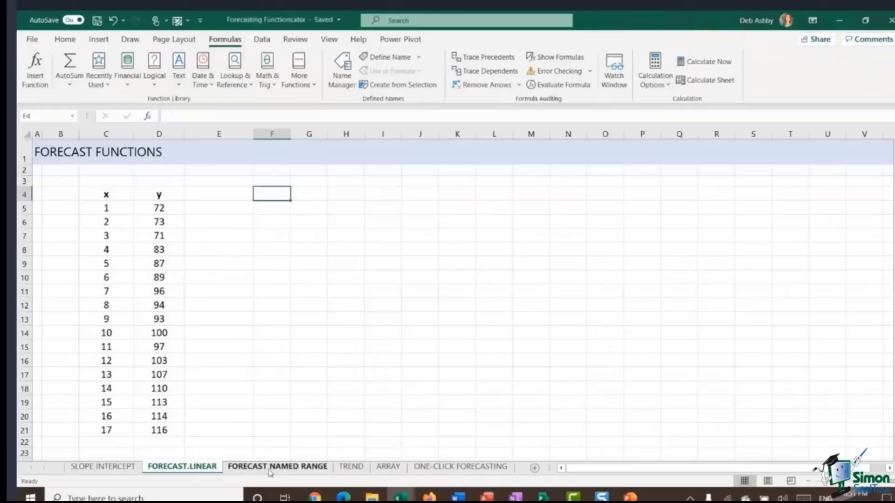
# Step: Switch to the FORECAST NAMED RANGE sheet and examine the x and y labels and the Date and Sales values
pyautogui.click(269, 468)
pyautogui.click(251, 262)
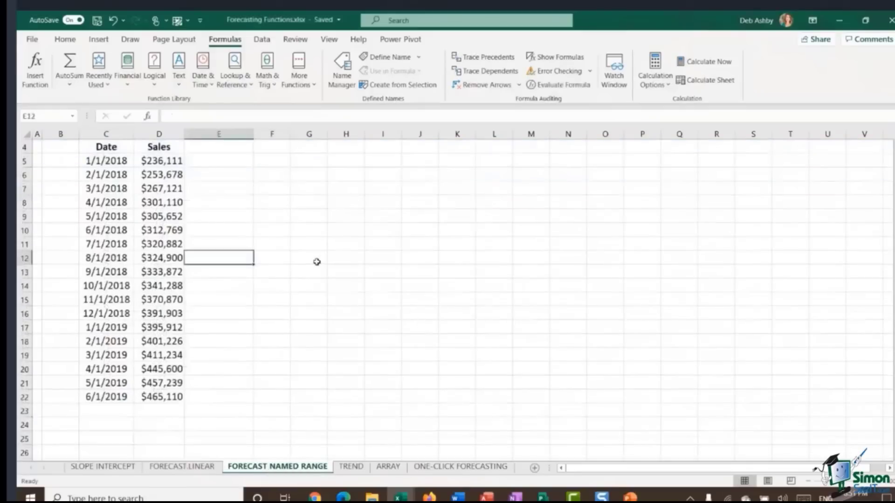
pyautogui.scroll(1, 274, 310)
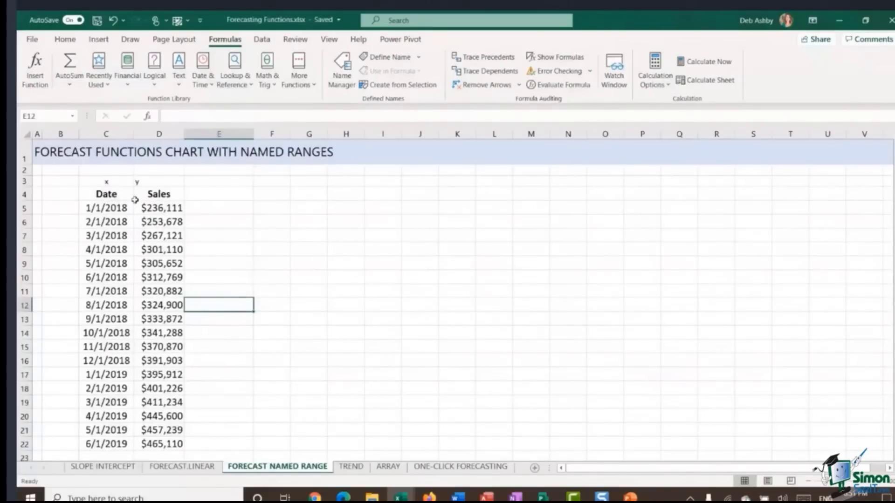
pyautogui.click(104, 183)
pyautogui.click(154, 184)
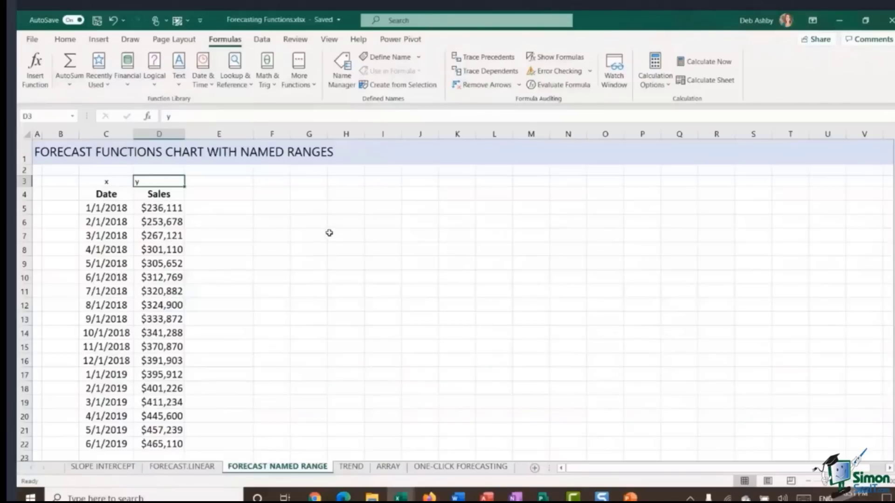
pyautogui.click(103, 184)
pyautogui.click(146, 184)
pyautogui.click(96, 181)
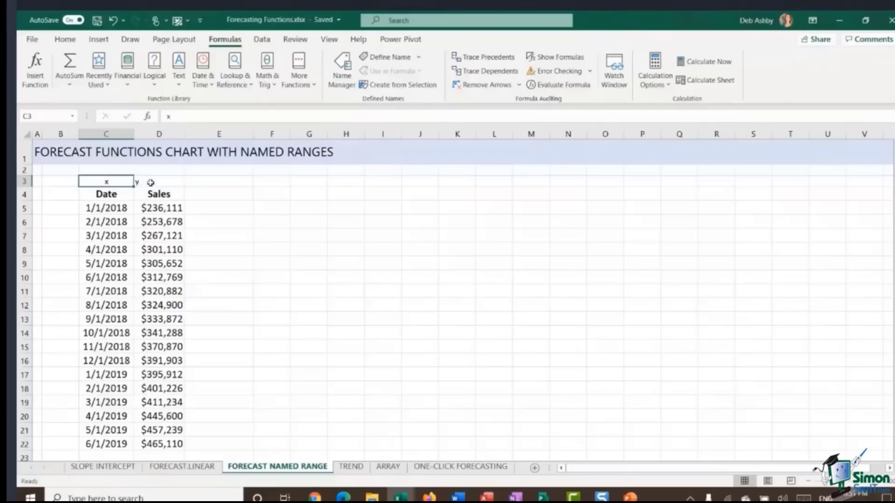
pyautogui.click(147, 182)
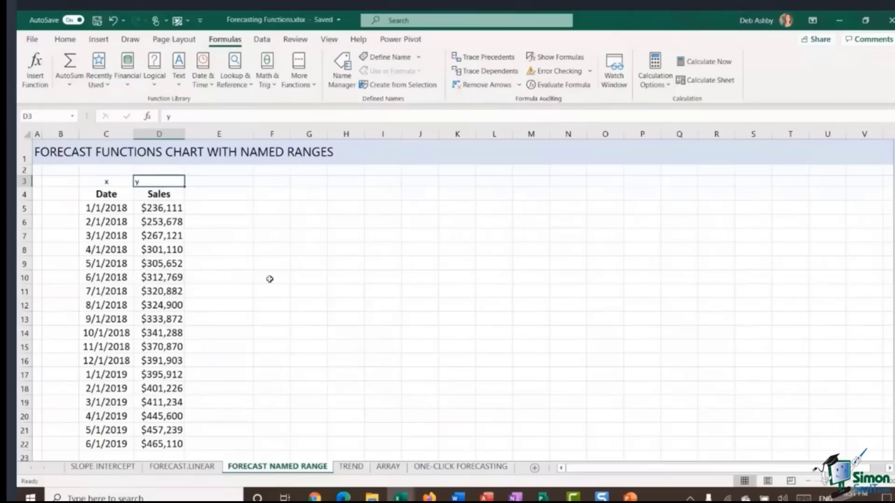
pyautogui.click(101, 222)
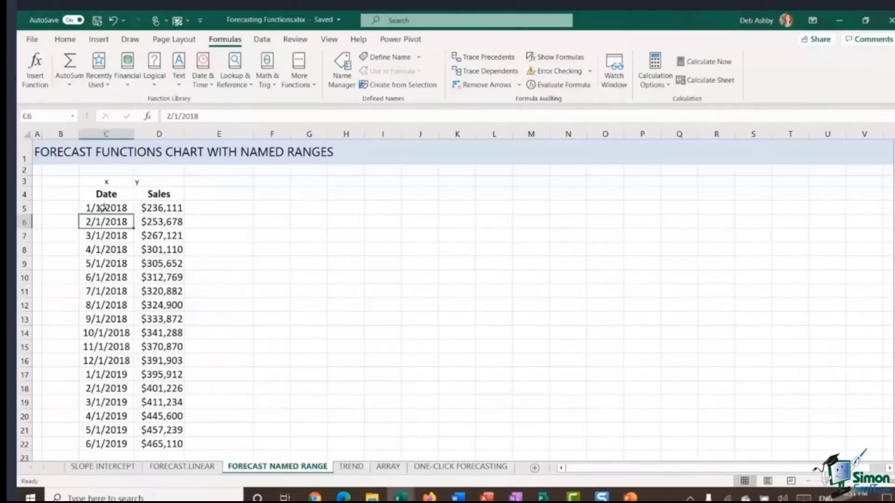
pyautogui.click(103, 209)
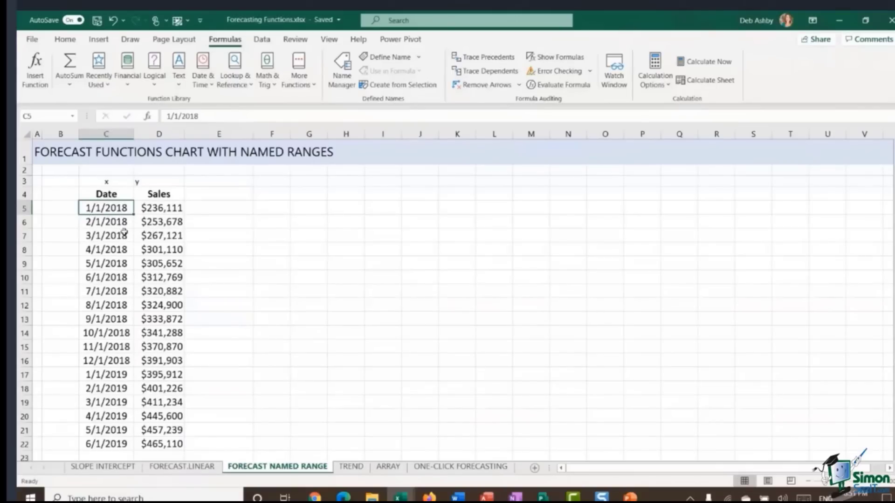
pyautogui.click(171, 208)
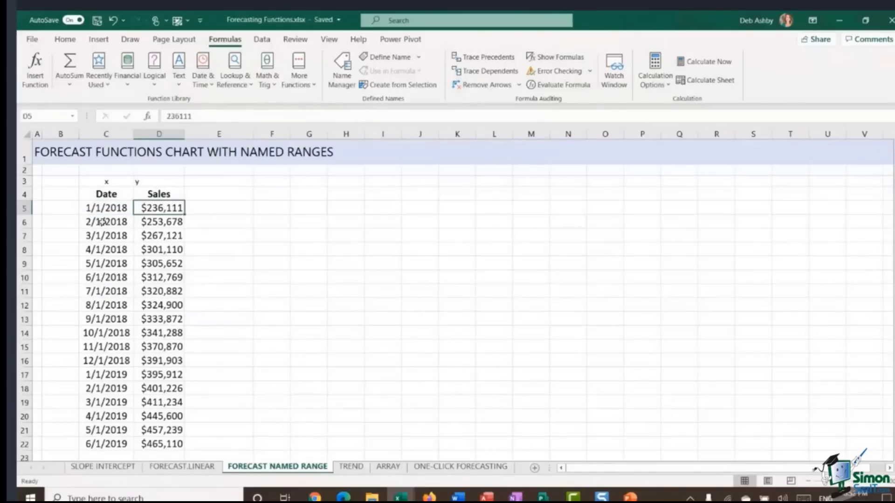
pyautogui.click(102, 221)
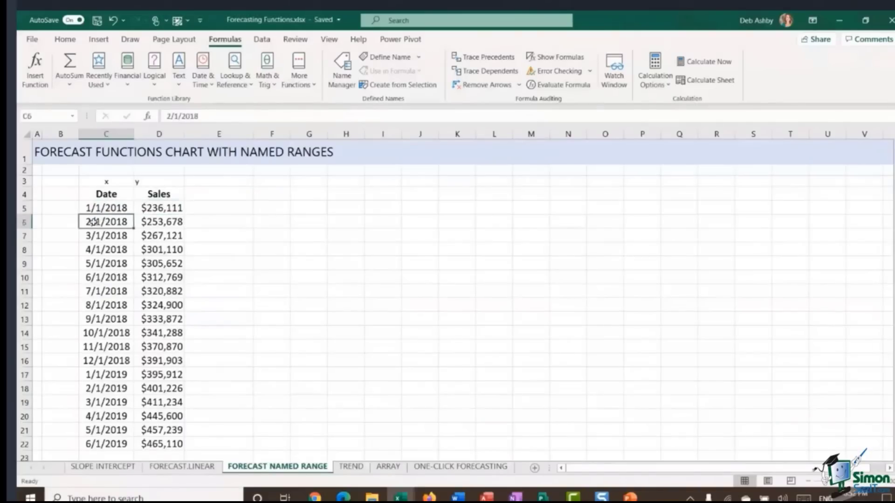
pyautogui.click(154, 222)
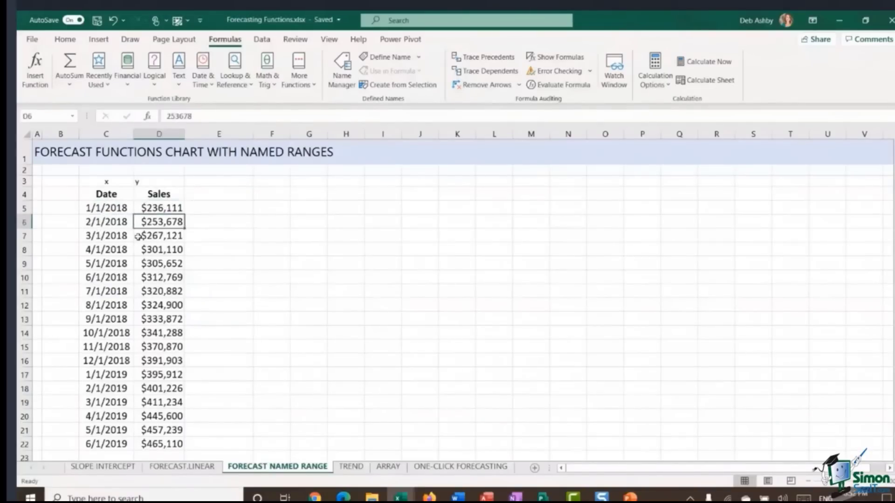
pyautogui.click(153, 209)
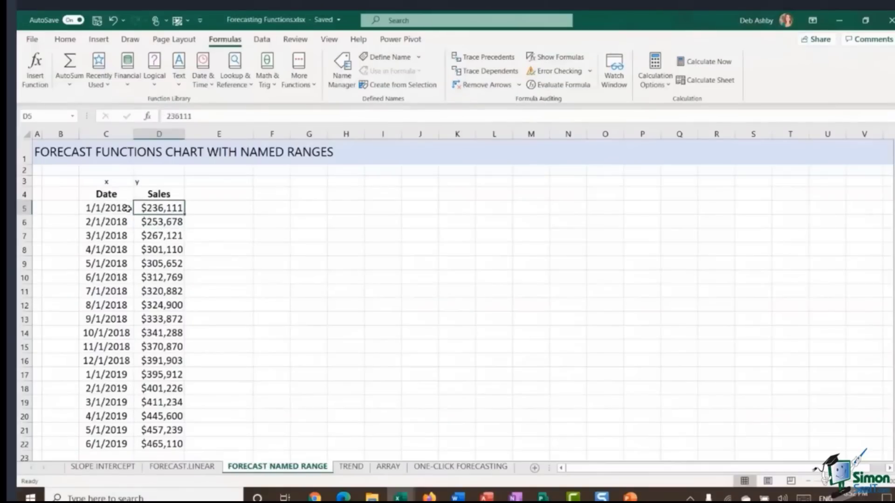
pyautogui.click(95, 208)
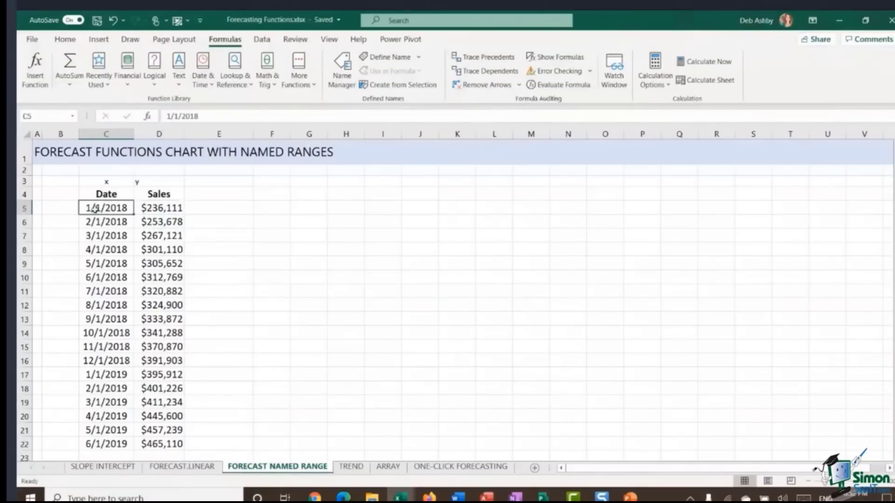
pyautogui.click(155, 208)
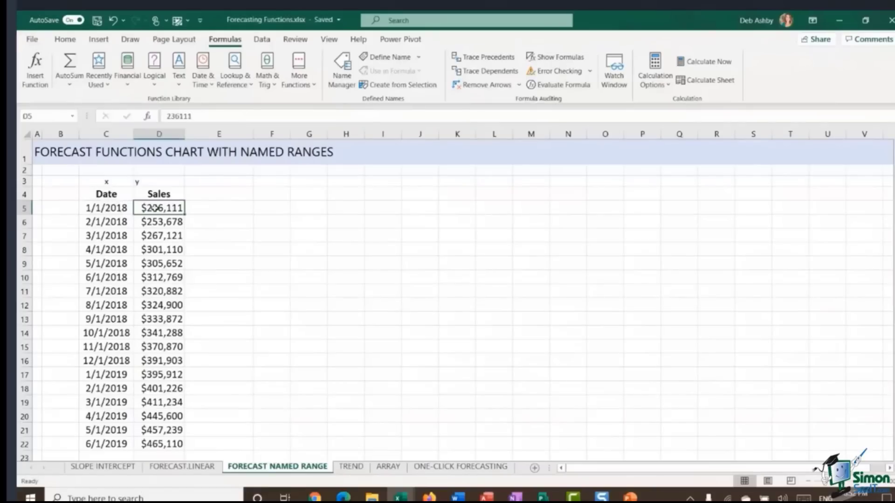
# Step: Review the Sales values, zoom out on the sheet, and inspect the x and y label cells above the data
pyautogui.press('Down')
pyautogui.press('Down')
pyautogui.press('Down')
pyautogui.press('Down')
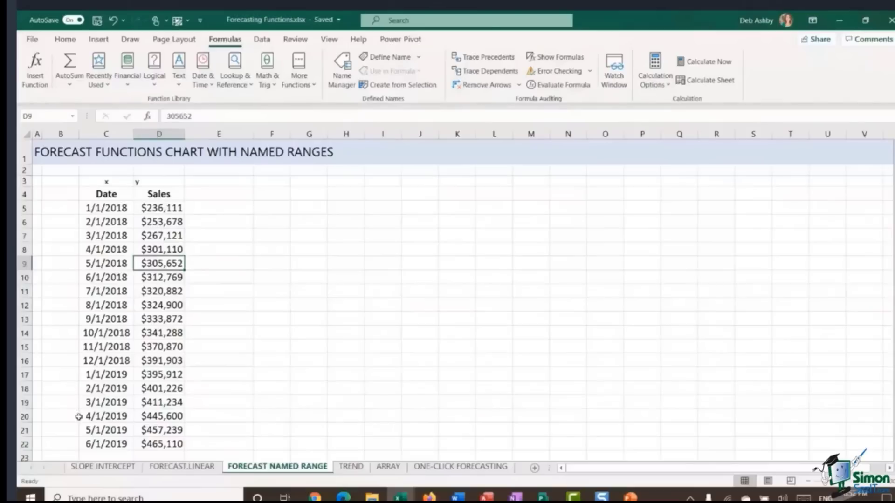
pyautogui.click(101, 445)
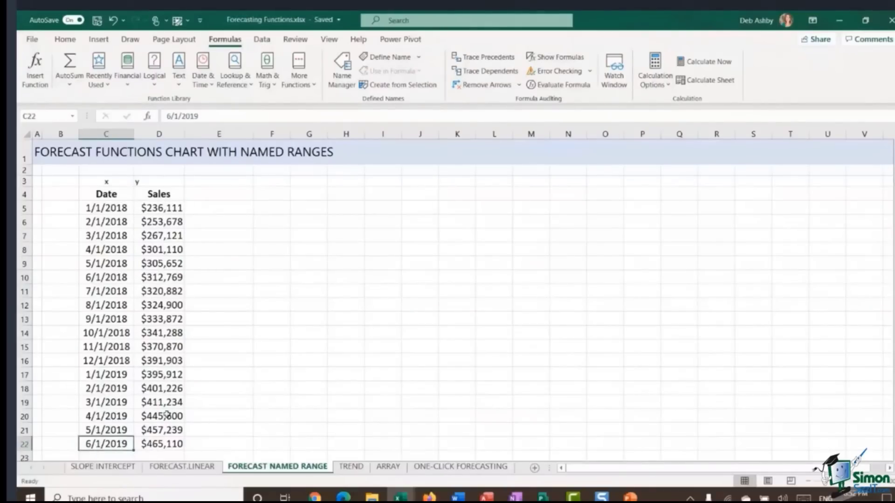
pyautogui.moveTo(168, 210); pyautogui.dragTo(172, 443)
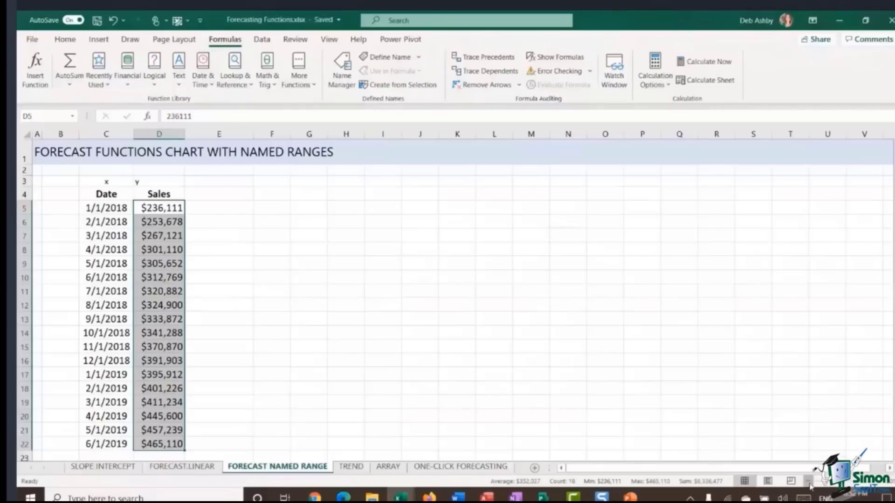
pyautogui.click(810, 486)
pyautogui.click(809, 486)
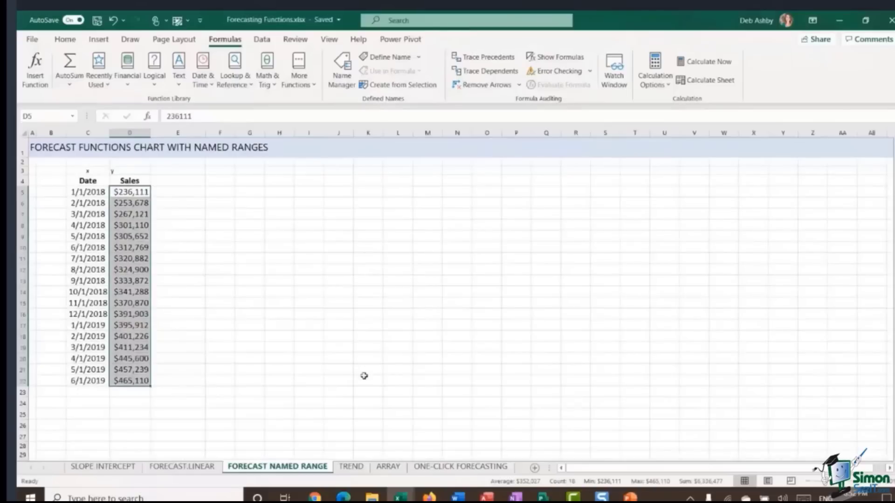
pyautogui.click(88, 392)
pyautogui.click(135, 311)
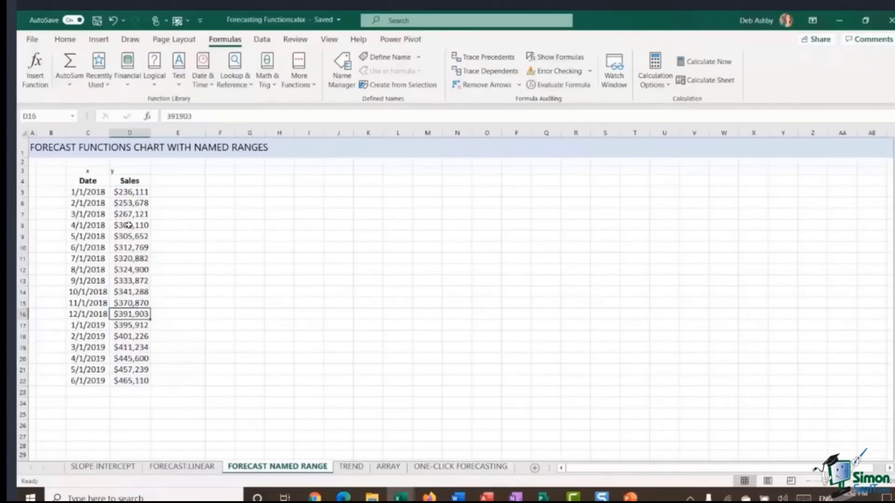
pyautogui.click(128, 225)
pyautogui.click(119, 175)
pyautogui.click(88, 171)
pyautogui.click(123, 172)
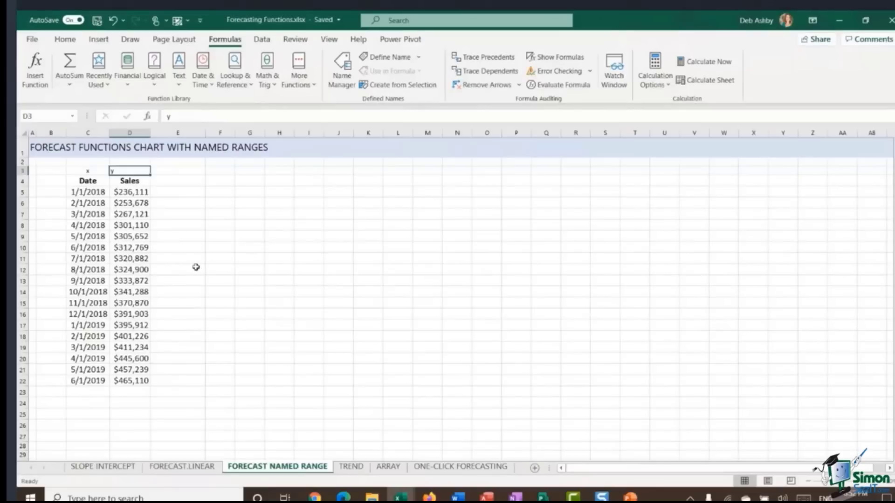
# Step: Extend the Date series down to 9/1/2019 in C23:C25
pyautogui.moveTo(90, 371); pyautogui.dragTo(110, 417)
pyautogui.click(123, 393)
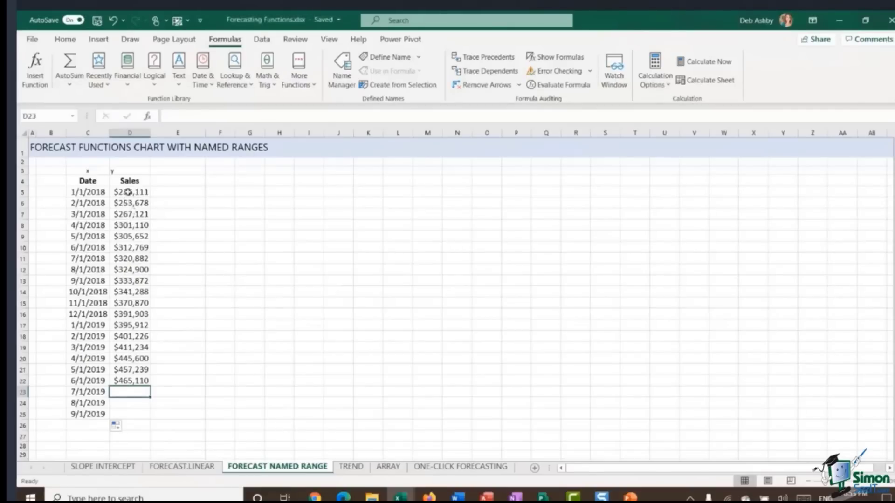
# Step: Name the Sales range D5:D22 as known_ys
pyautogui.moveTo(128, 191); pyautogui.dragTo(142, 381)
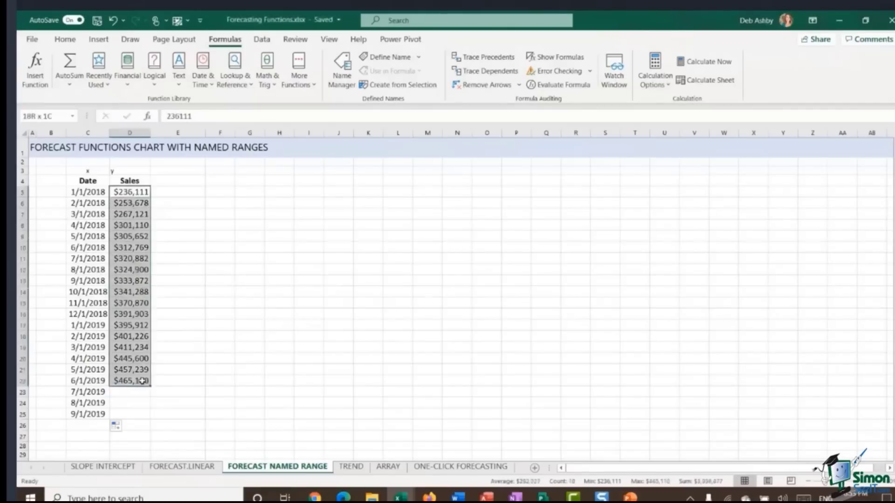
pyautogui.click(37, 115)
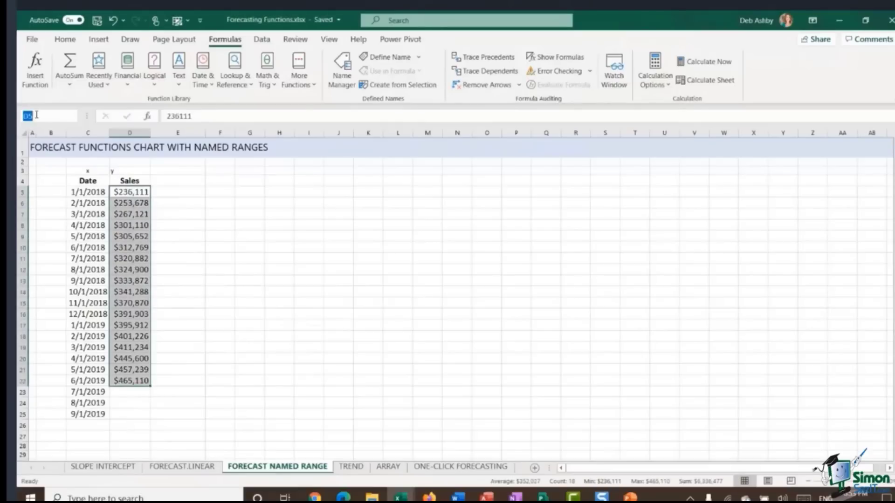
pyautogui.write('known_ys')
pyautogui.press('Return')
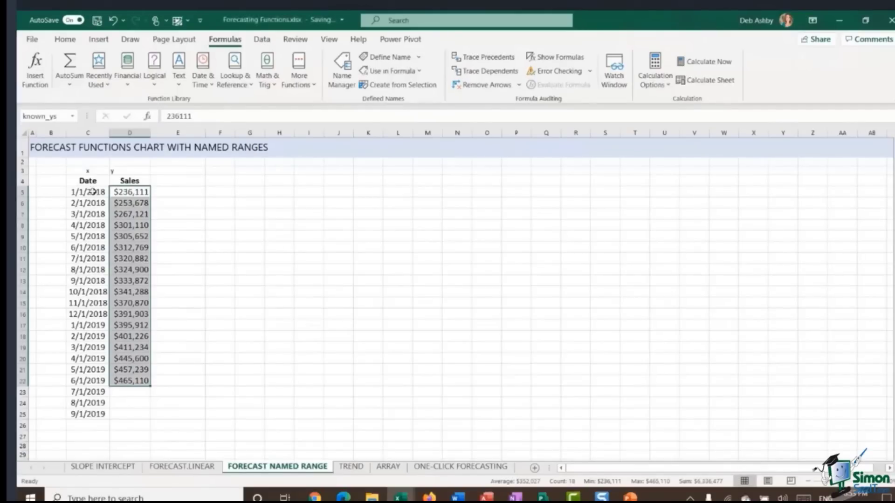
# Step: Name the Date range C5:C22 as known_xs
pyautogui.moveTo(92, 192); pyautogui.dragTo(88, 381)
pyautogui.click(42, 117)
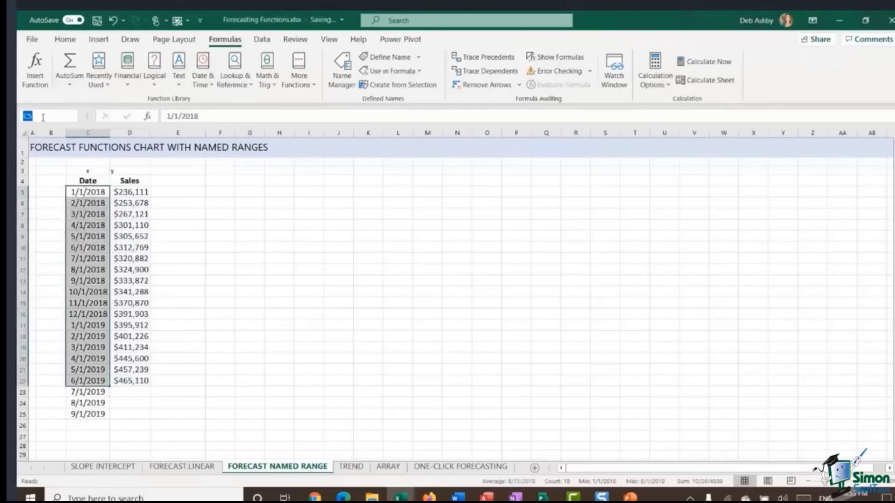
pyautogui.write('known_xs')
pyautogui.press('Return')
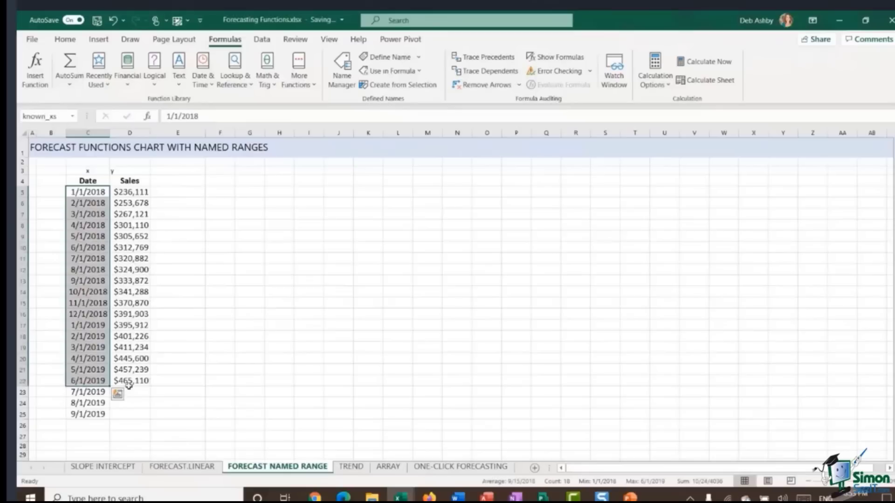
# Step: Begin a FORECAST.LINEAR formula in D23 with C23 as the x argument
pyautogui.click(139, 394)
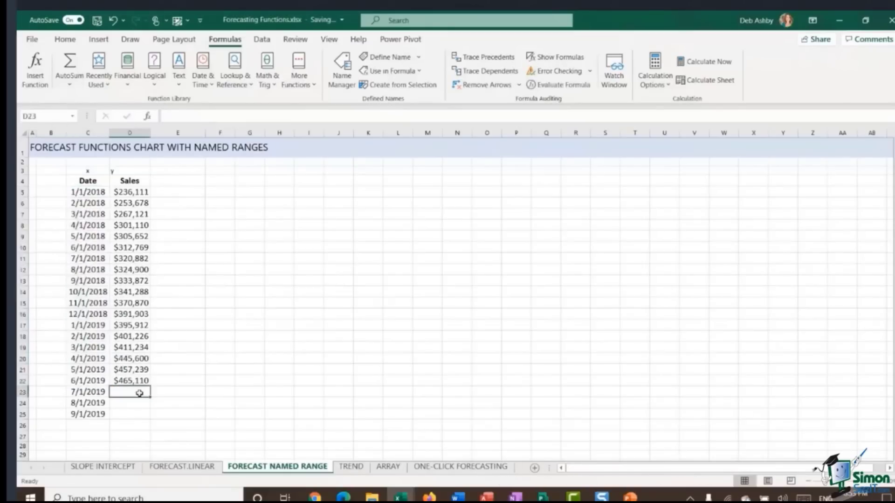
pyautogui.click(191, 116)
pyautogui.write('=')
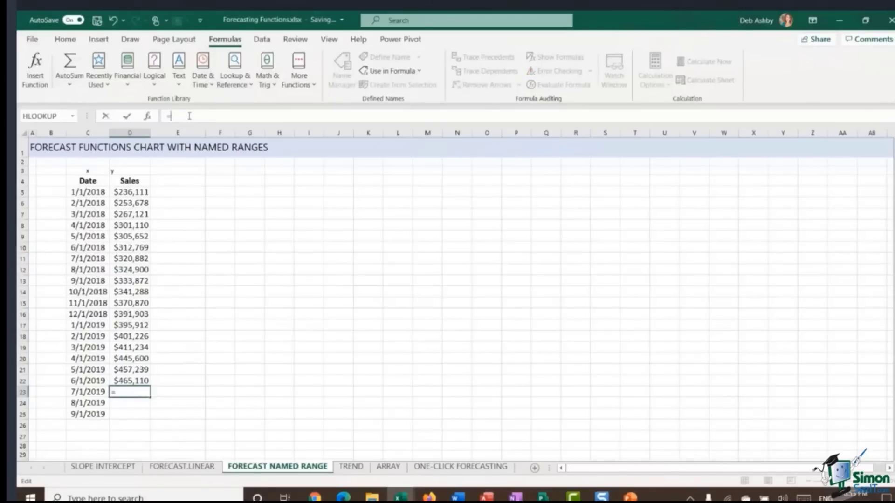
pyautogui.write('FORE')
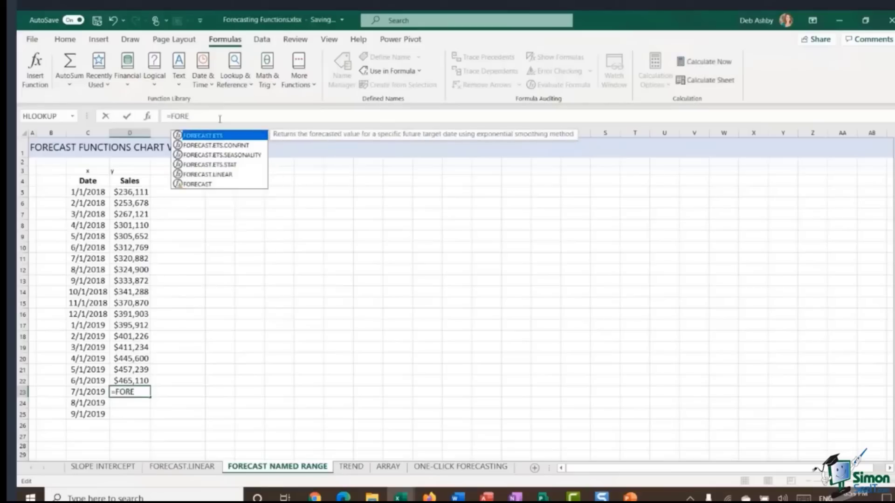
pyautogui.doubleClick(220, 175)
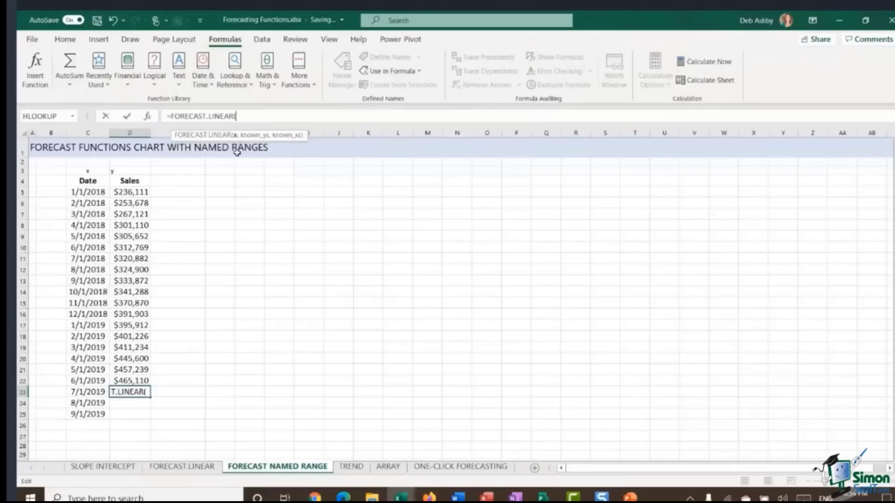
pyautogui.click(79, 392)
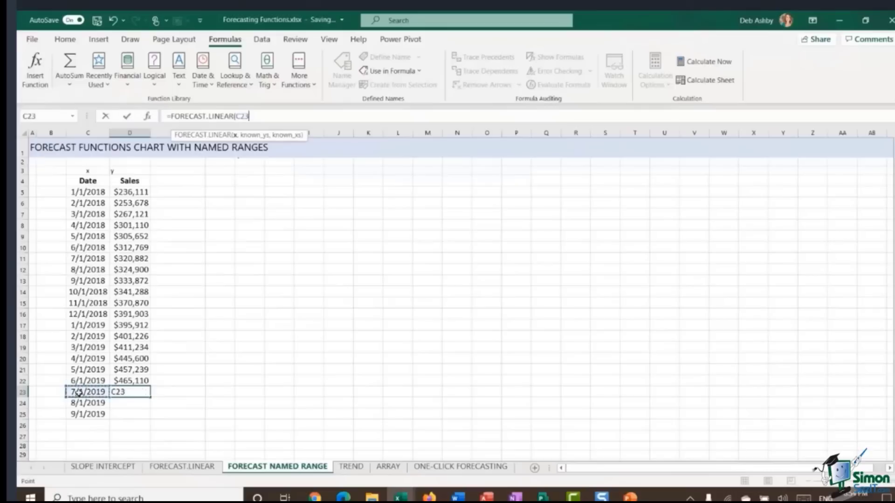
pyautogui.write(',')
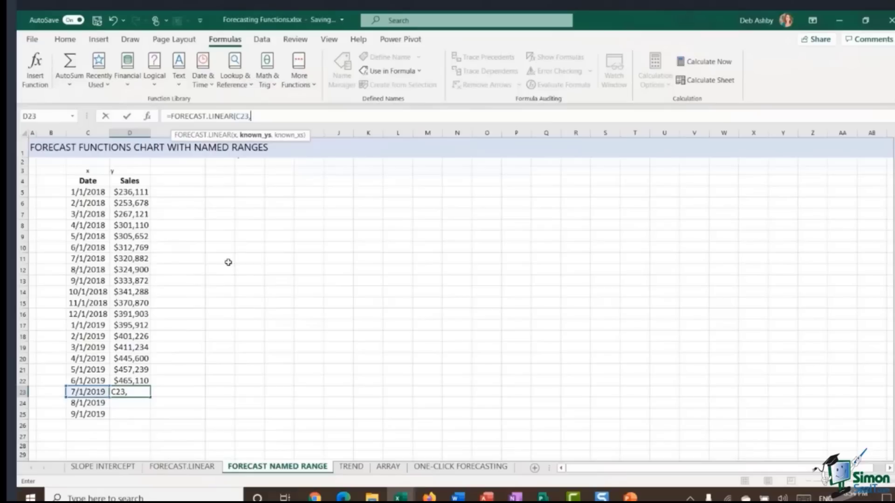
pyautogui.press('F3')
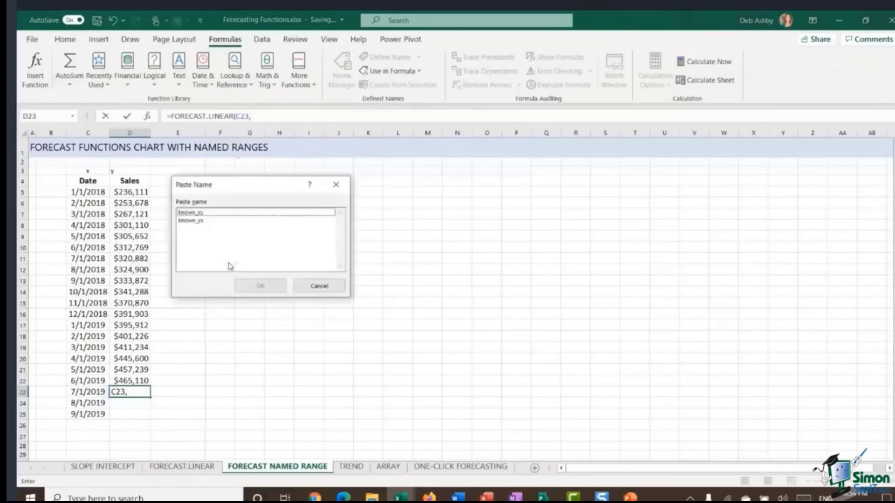
pyautogui.moveTo(233, 191); pyautogui.dragTo(366, 181)
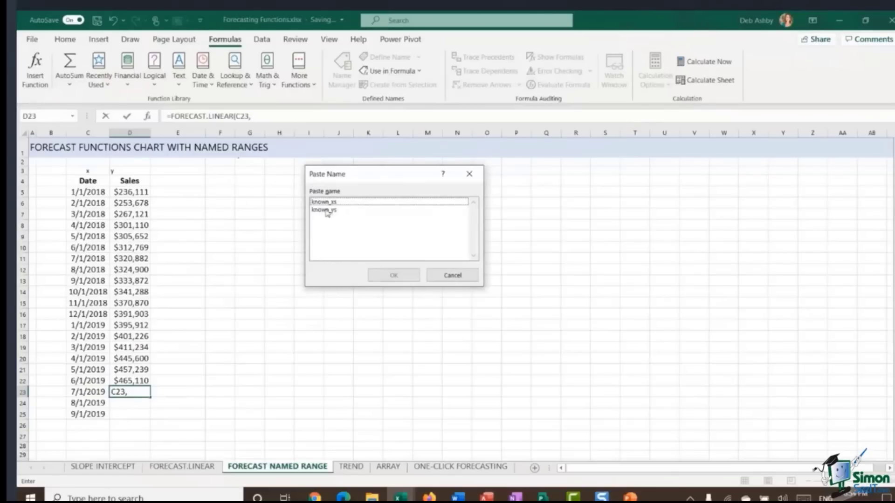
pyautogui.click(458, 275)
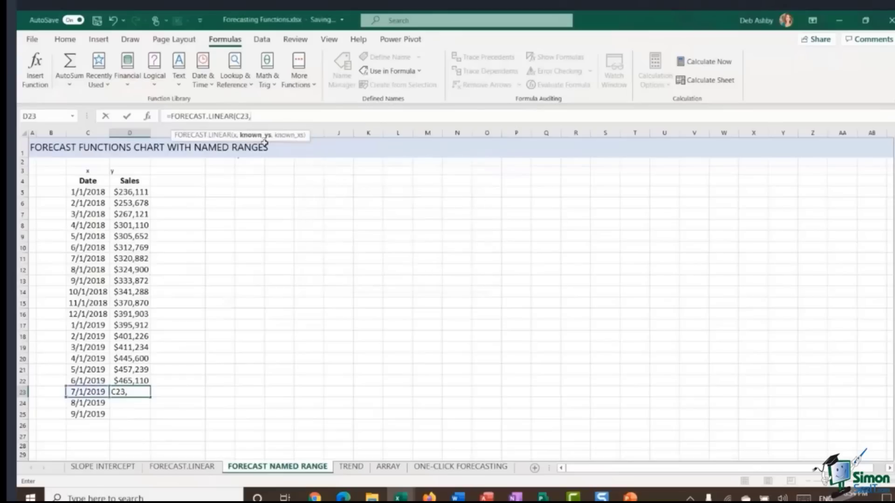
# Step: Complete the D23 formula by pasting the names known_ys and known_xs, giving =FORECAST.LINEAR(C23,known_ys,known_xs)
pyautogui.press('F3')
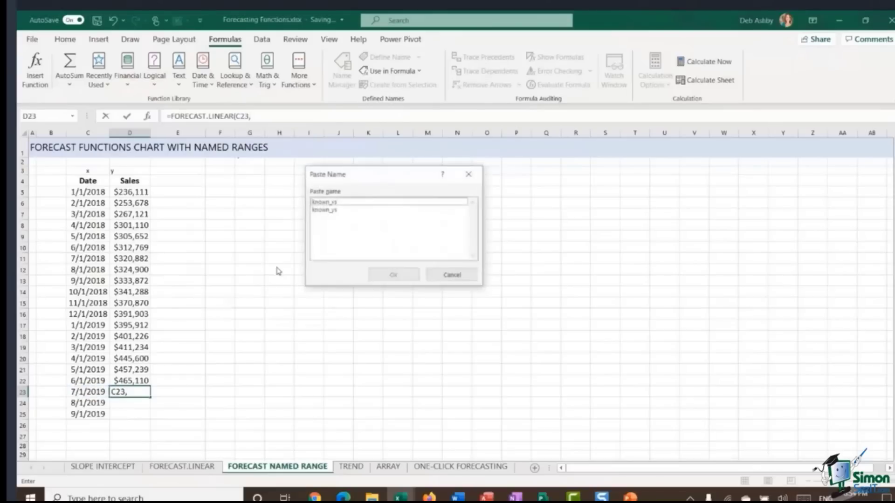
pyautogui.doubleClick(326, 210)
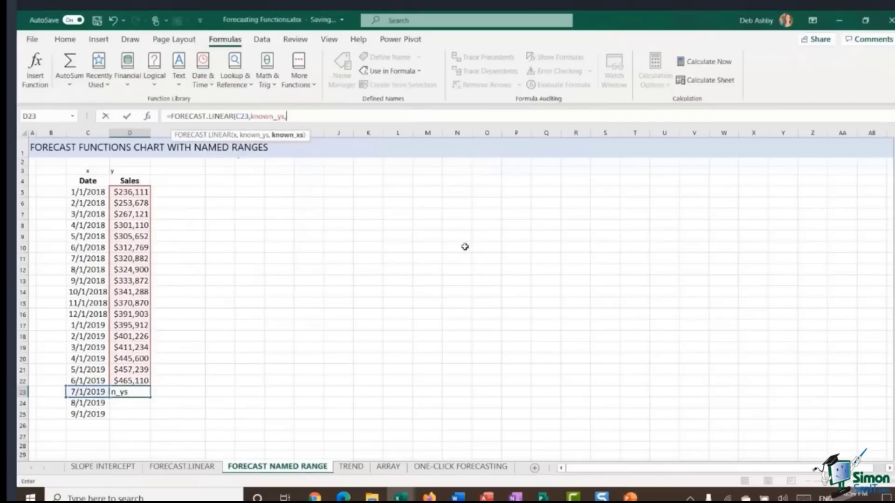
pyautogui.press('F3')
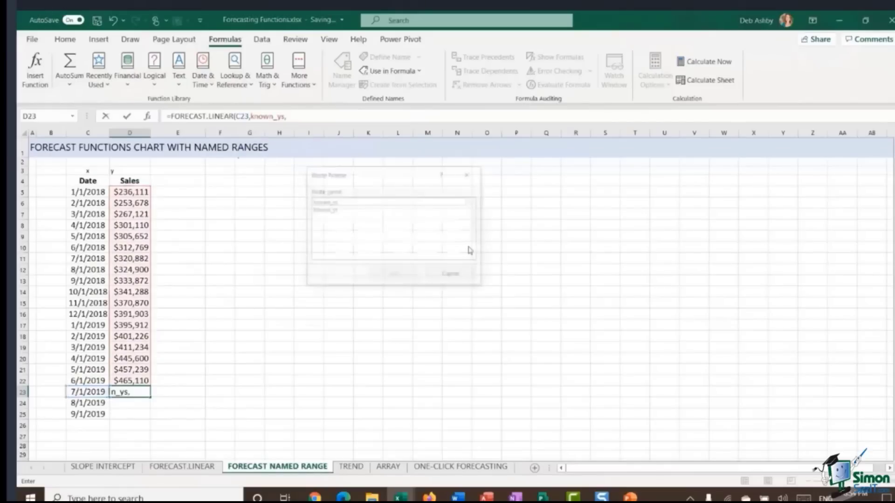
pyautogui.doubleClick(338, 202)
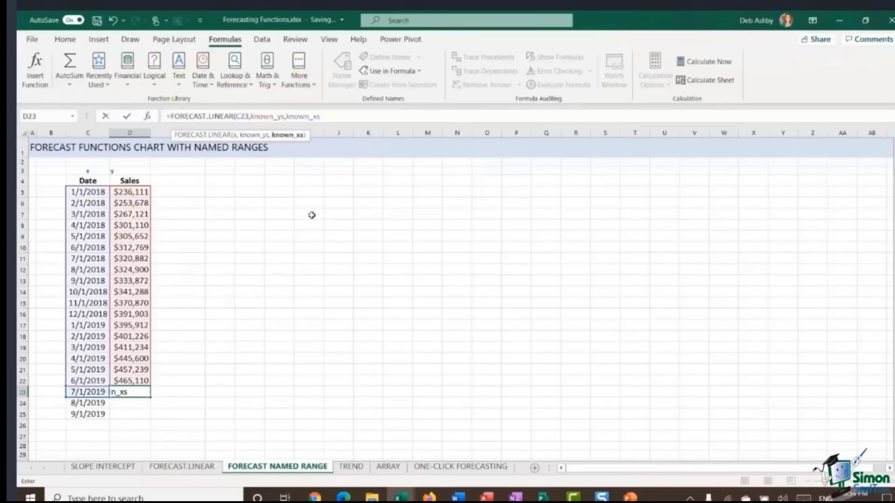
pyautogui.write(')')
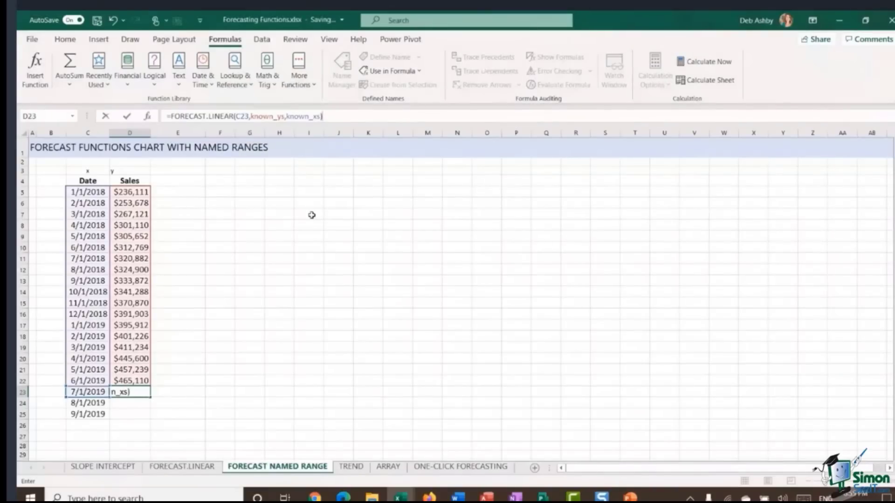
pyautogui.press('Return')
# Step: Fill the D23 forecast formula down to D25
pyautogui.click(148, 394)
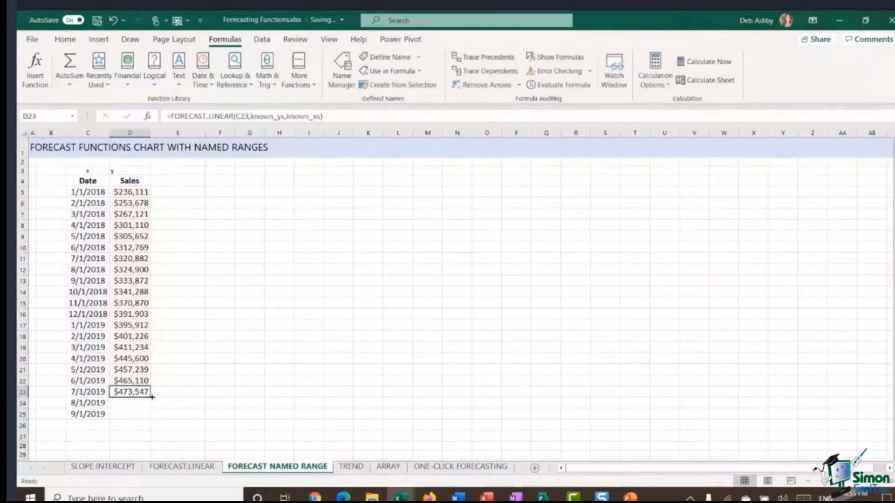
pyautogui.moveTo(152, 397); pyautogui.dragTo(131, 414)
pyautogui.click(209, 393)
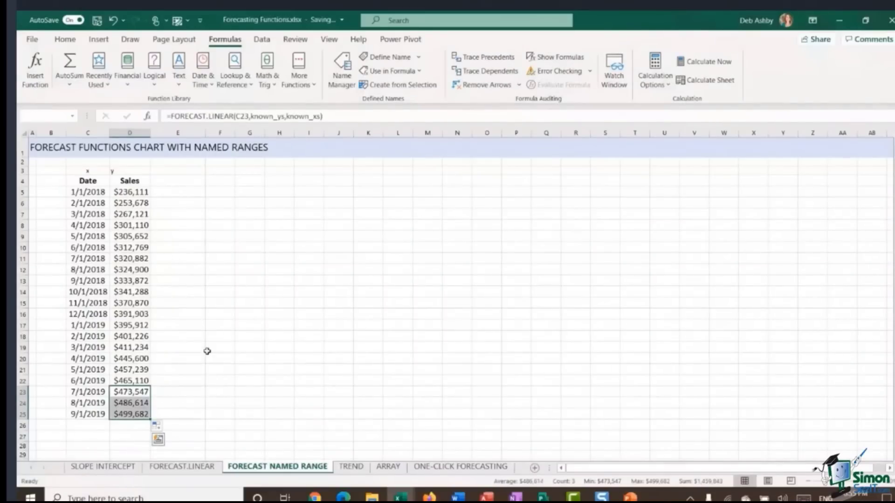
pyautogui.click(194, 326)
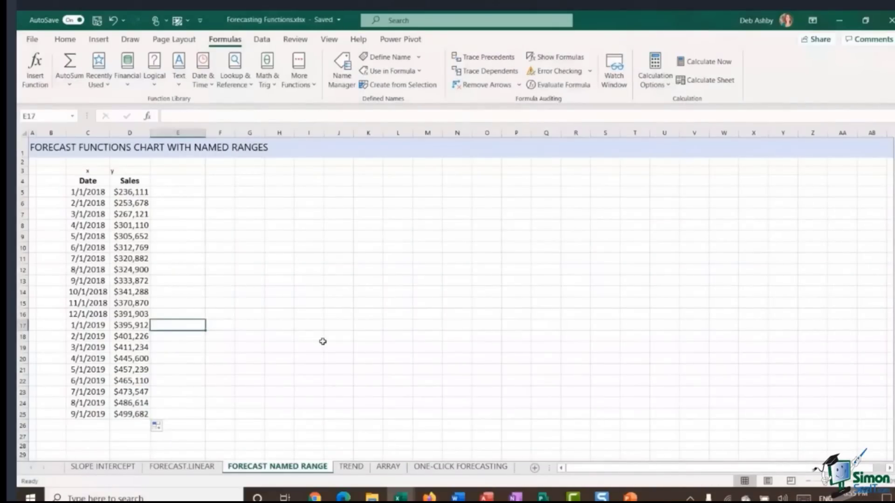
pyautogui.click(257, 250)
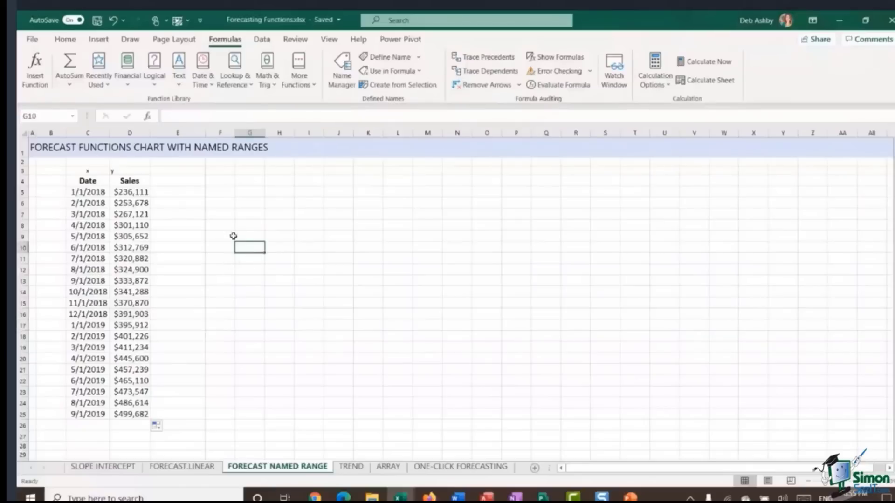
pyautogui.click(191, 206)
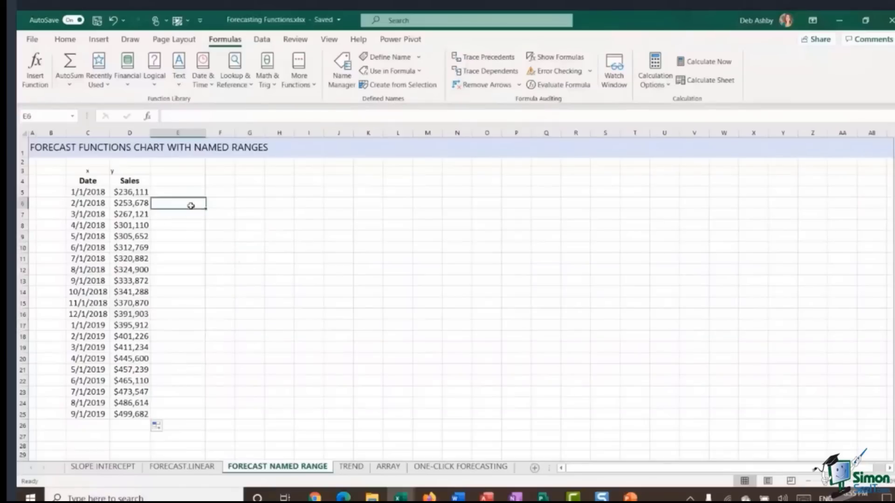
pyautogui.click(246, 237)
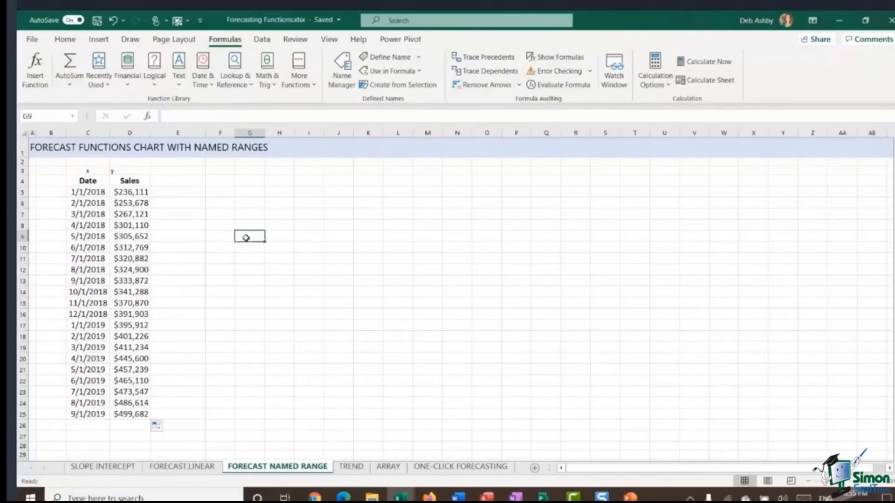
pyautogui.write('=FORE')
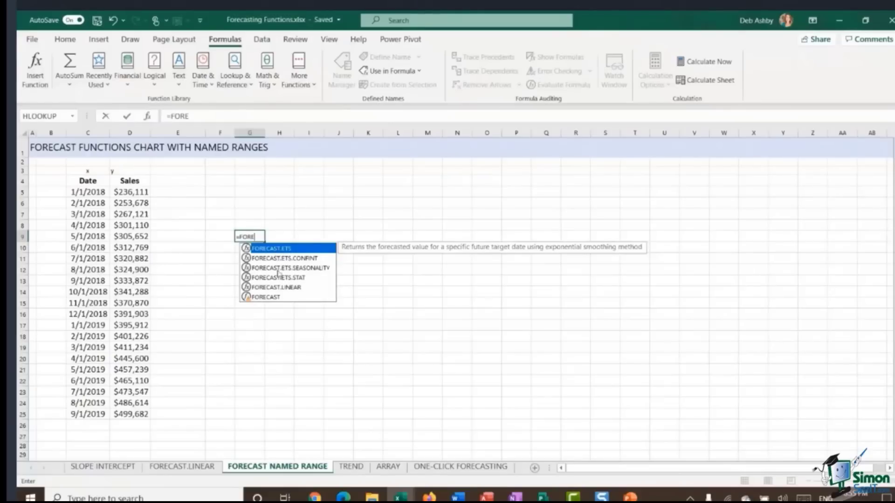
pyautogui.press('BackSpace')
pyautogui.press('BackSpace')
pyautogui.press('BackSpace')
pyautogui.press('BackSpace')
pyautogui.press('BackSpace')
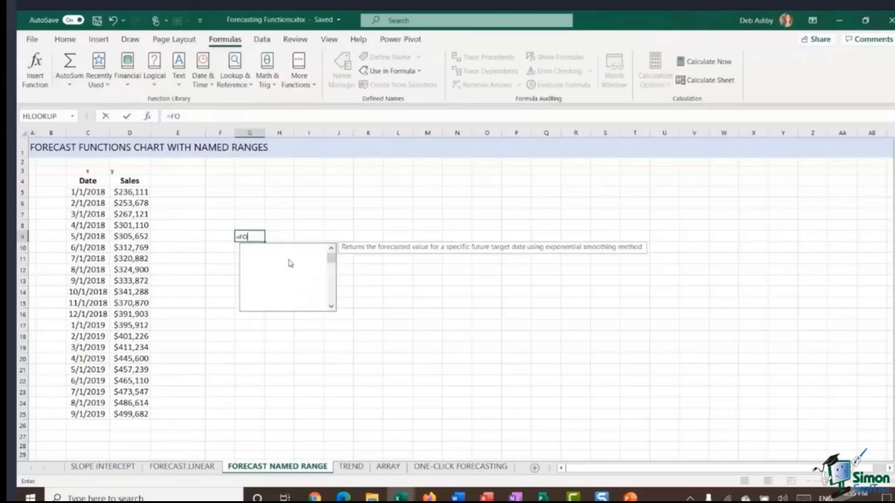
pyautogui.click(315, 238)
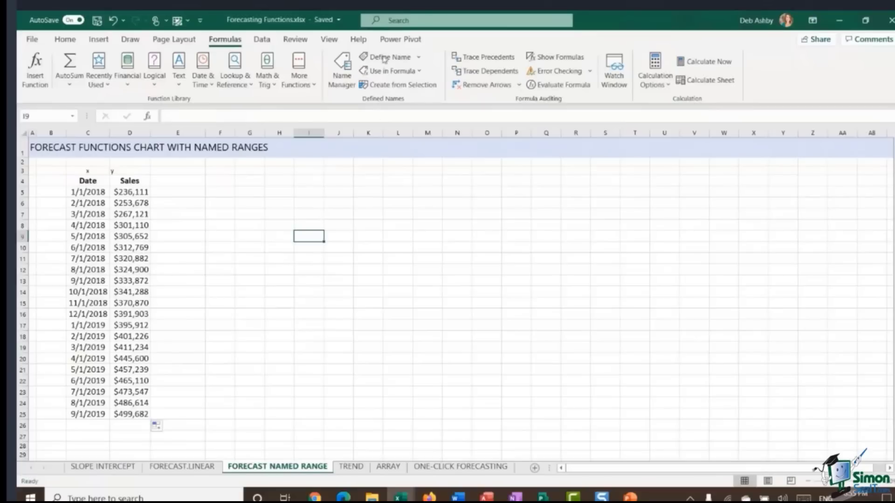
# Step: Search the program's Help for "forecast"
pyautogui.click(402, 22)
pyautogui.write('fo')
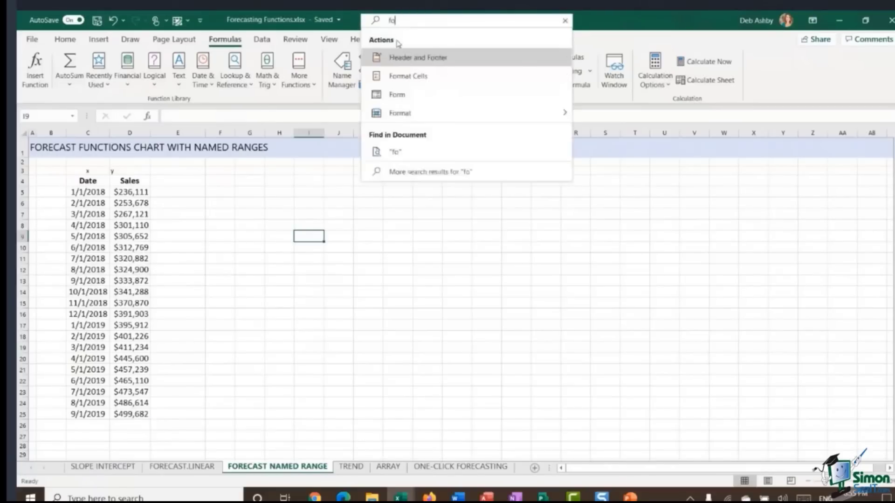
pyautogui.write('recast')
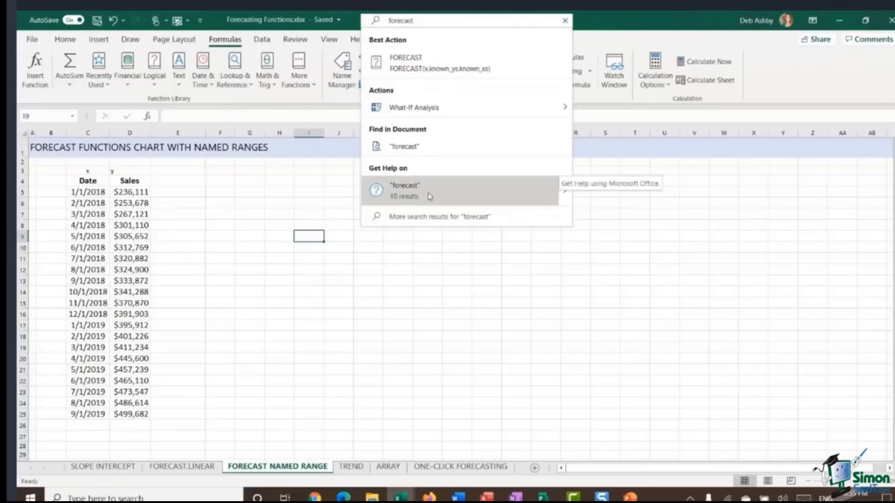
pyautogui.click(445, 192)
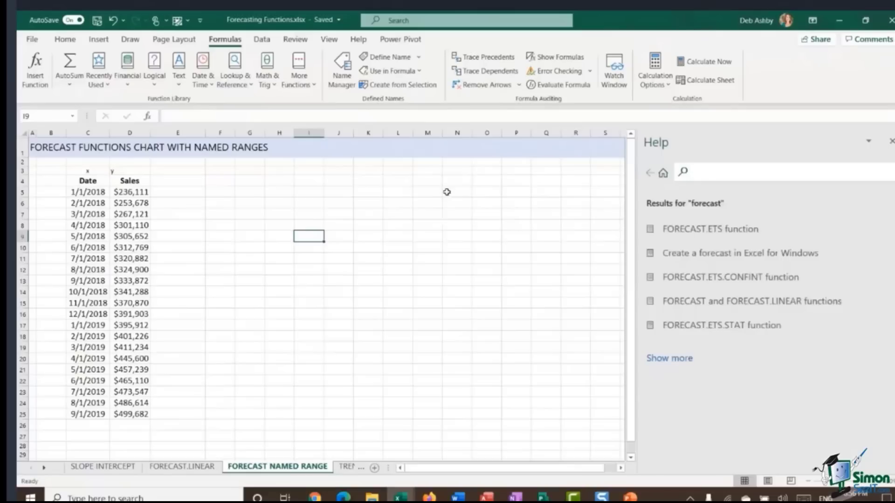
# Step: Open the FORECAST.ETS function help article, read its description and syntax, and close the Help pane
pyautogui.click(671, 361)
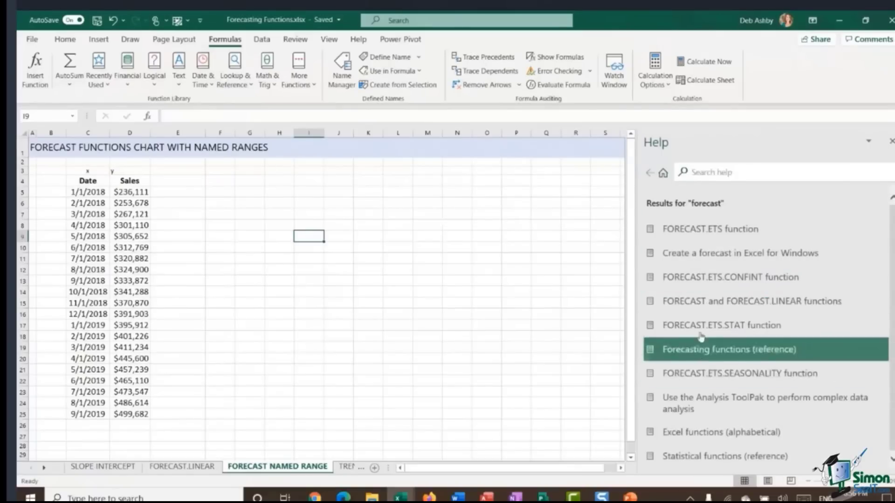
pyautogui.click(698, 230)
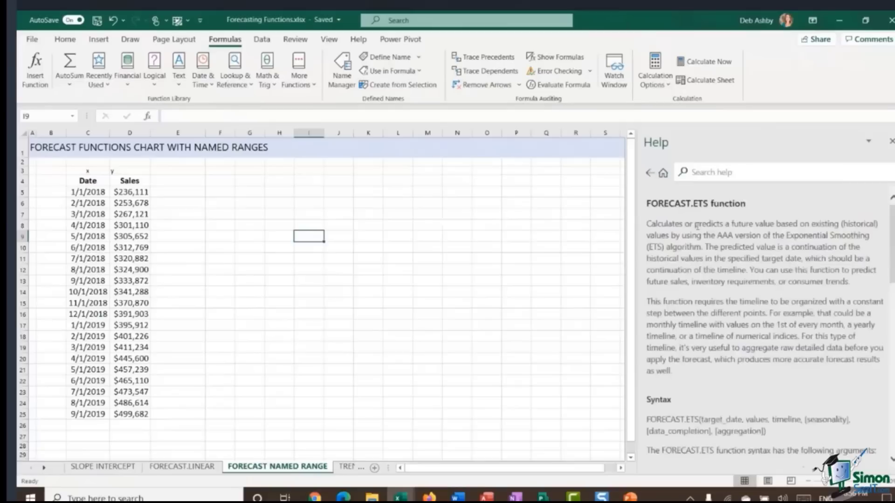
pyautogui.scroll(-5, 764, 303)
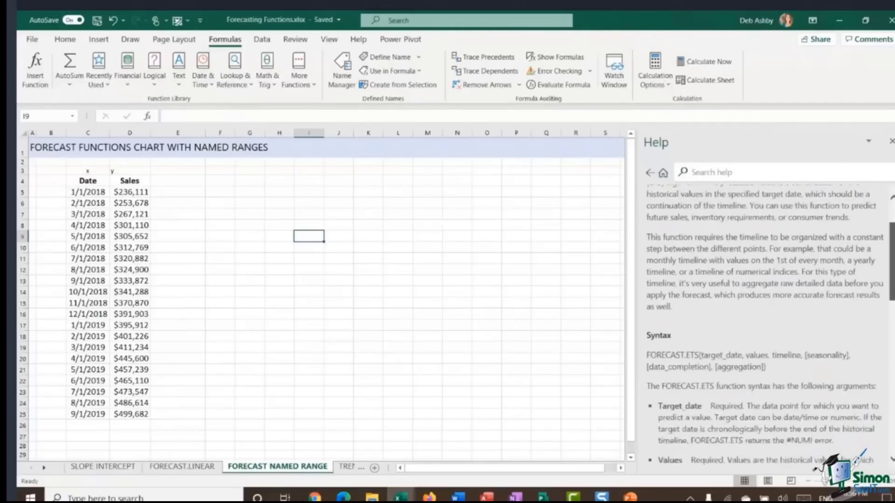
pyautogui.scroll(5, 764, 303)
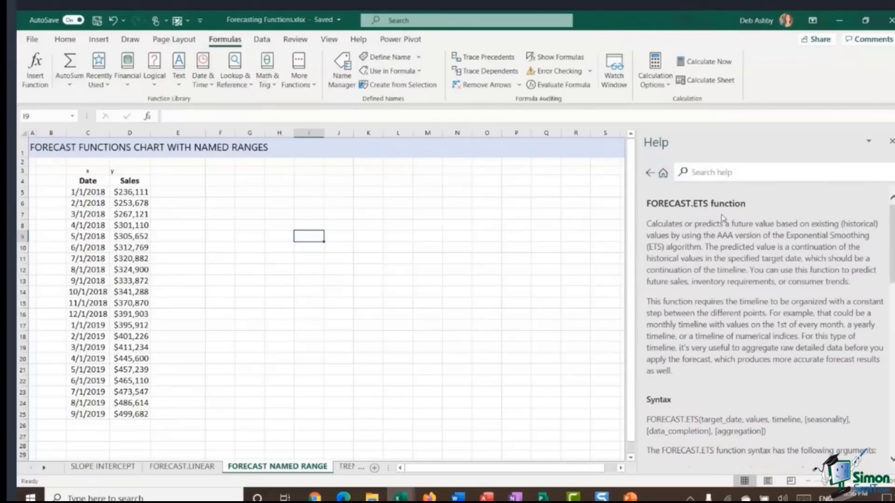
pyautogui.click(278, 215)
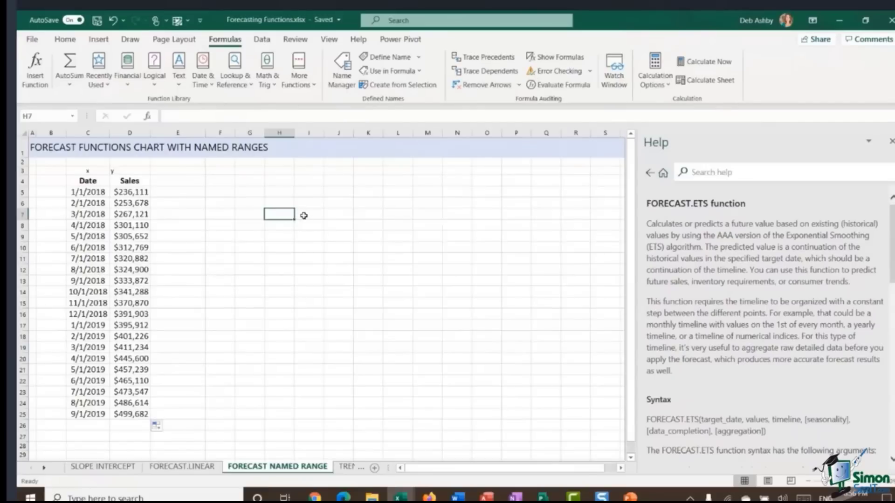
pyautogui.click(891, 142)
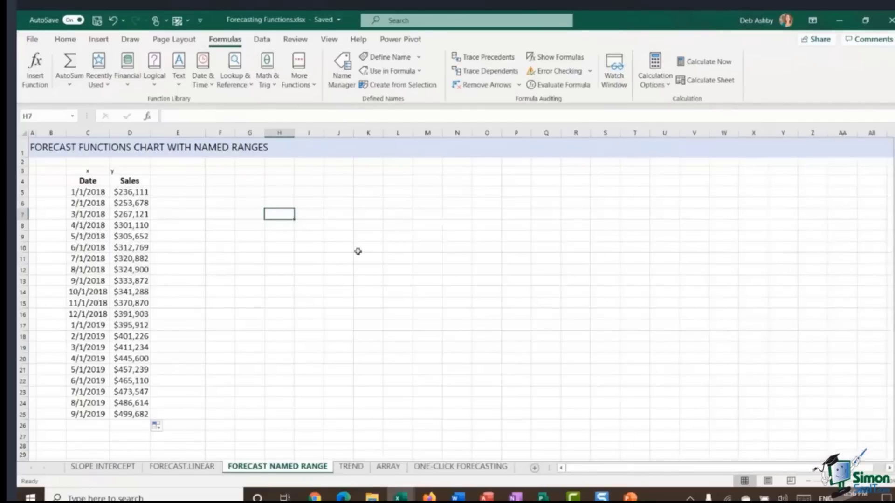
# Step: Preview the x/y data on the TREND sheet and open the ARRAY sheet
pyautogui.click(368, 228)
pyautogui.click(322, 234)
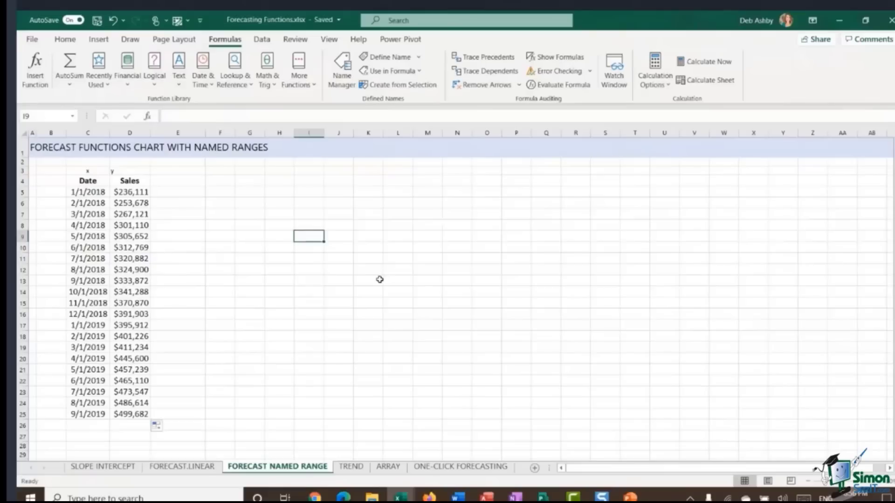
pyautogui.click(353, 467)
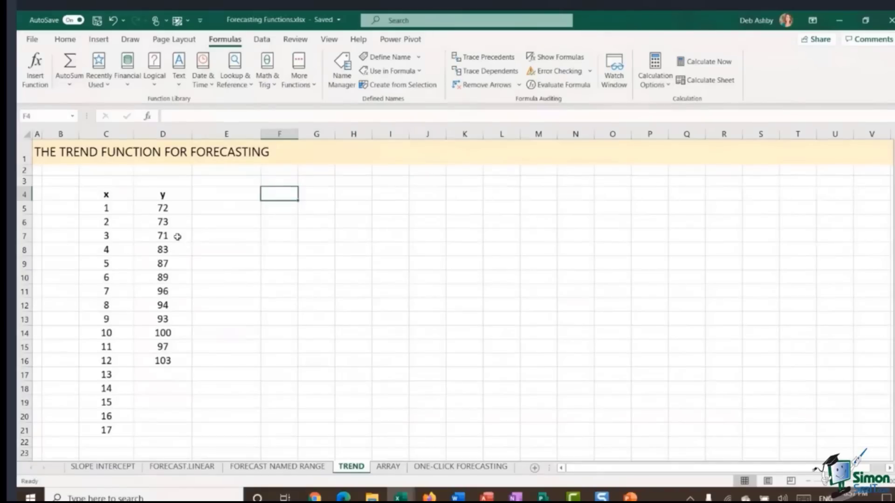
pyautogui.click(158, 377)
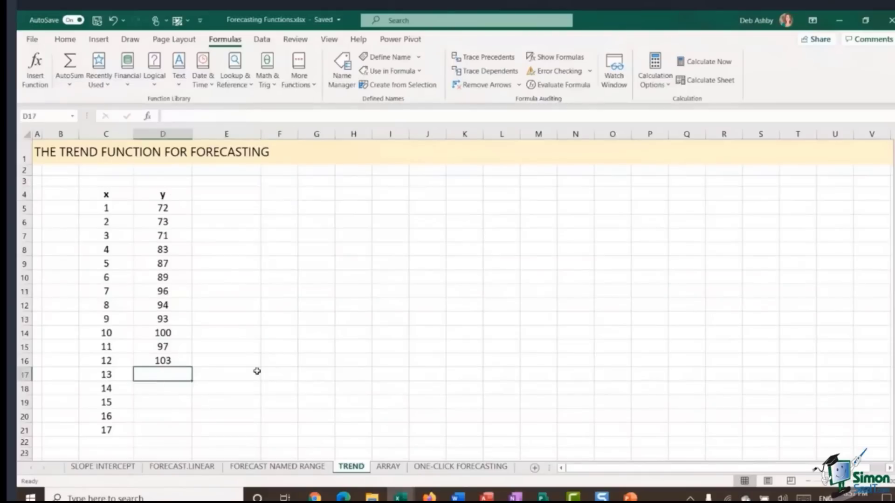
pyautogui.click(388, 466)
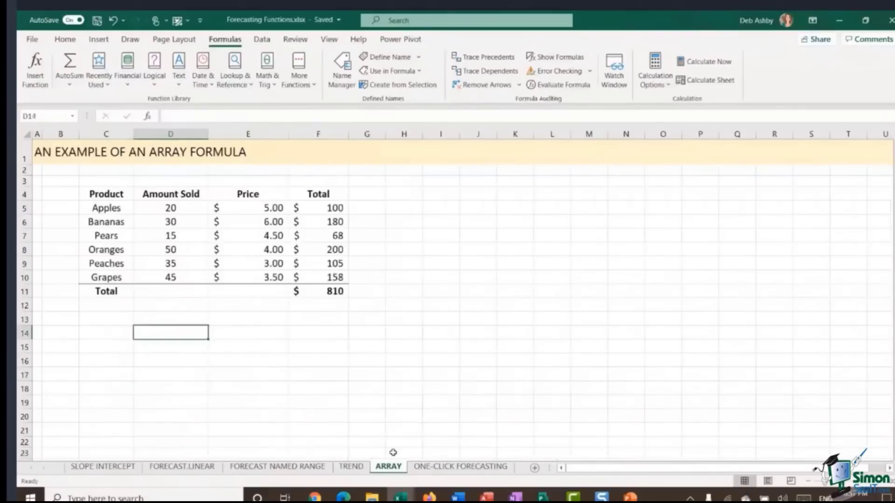
# Step: Examine the Product, Amount Sold, Price and Total columns and the Total formulas on the ARRAY sheet
pyautogui.click(404, 221)
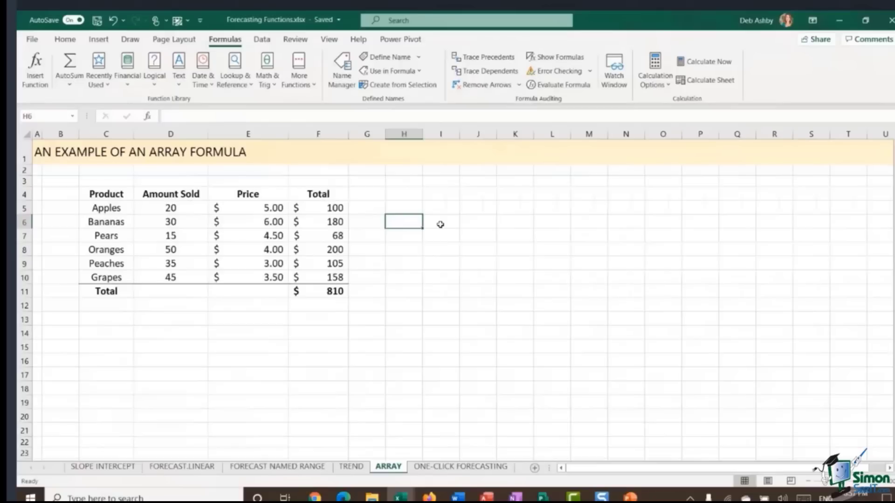
pyautogui.click(159, 344)
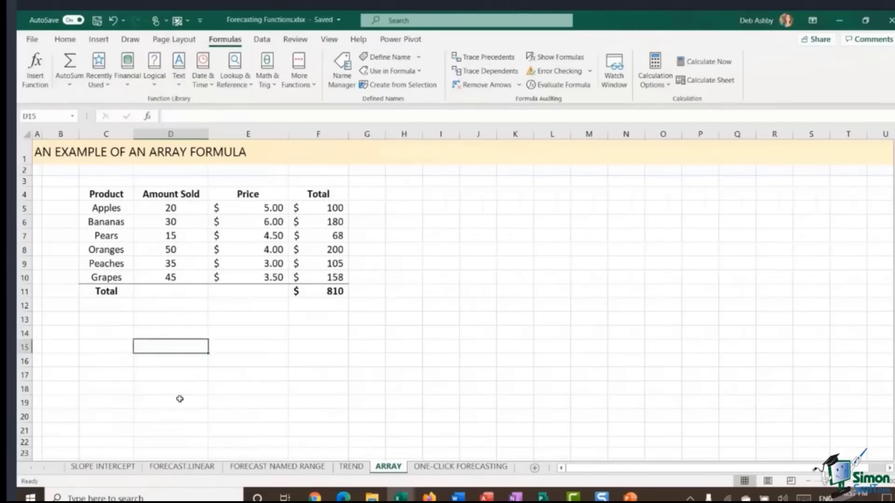
pyautogui.click(106, 207)
pyautogui.hotkey('shift', 'Down')
pyautogui.hotkey('shift', 'Down')
pyautogui.hotkey('shift', 'Down')
pyautogui.hotkey('shift', 'Down')
pyautogui.hotkey('shift', 'Down')
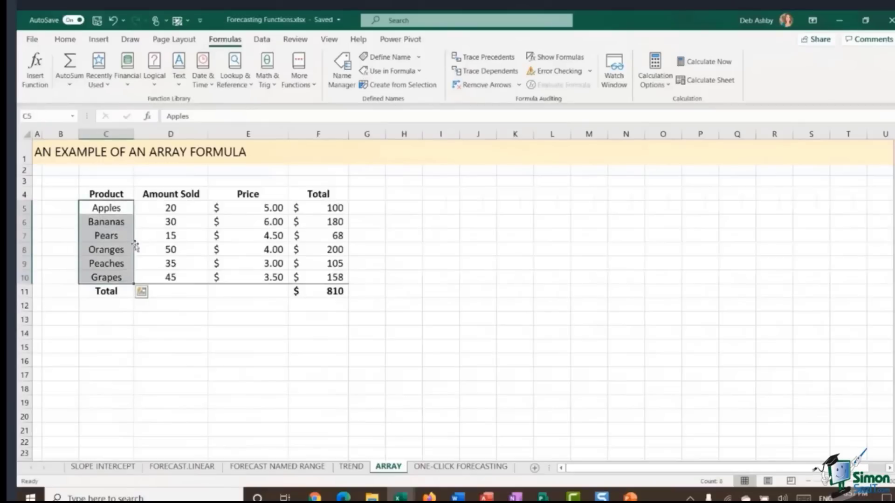
pyautogui.moveTo(179, 208); pyautogui.dragTo(172, 282)
pyautogui.moveTo(257, 208); pyautogui.dragTo(251, 205)
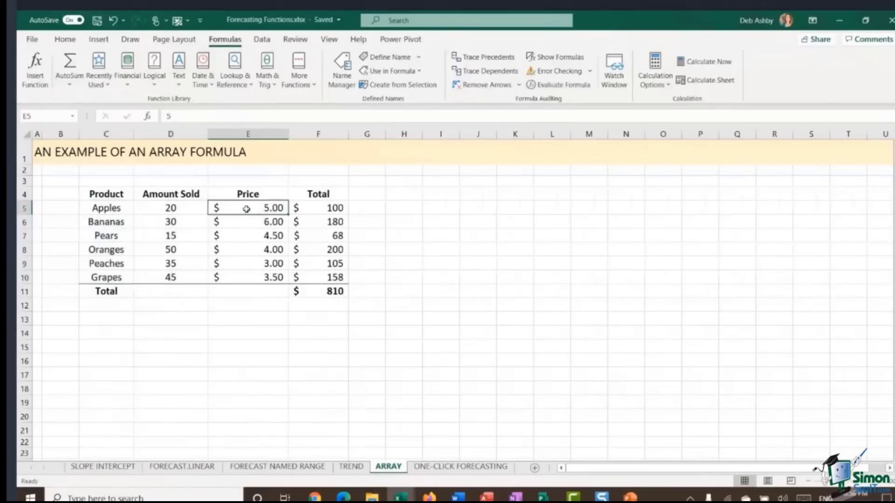
pyautogui.click(317, 208)
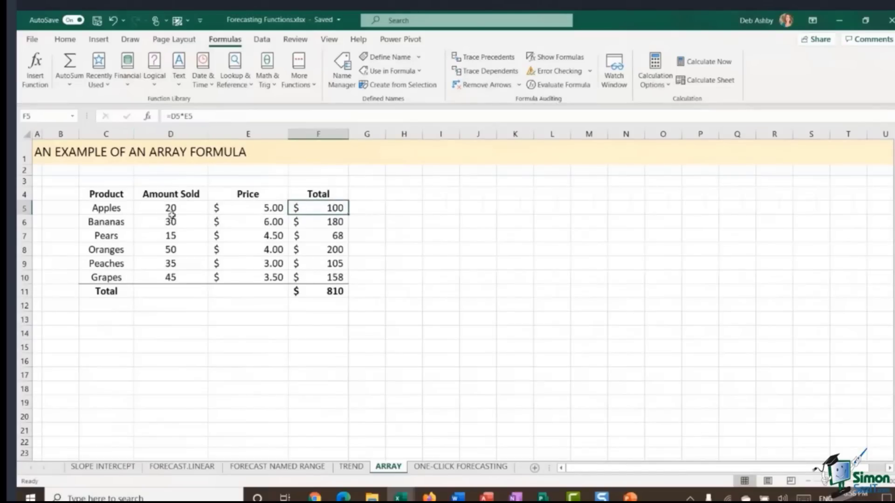
pyautogui.click(173, 209)
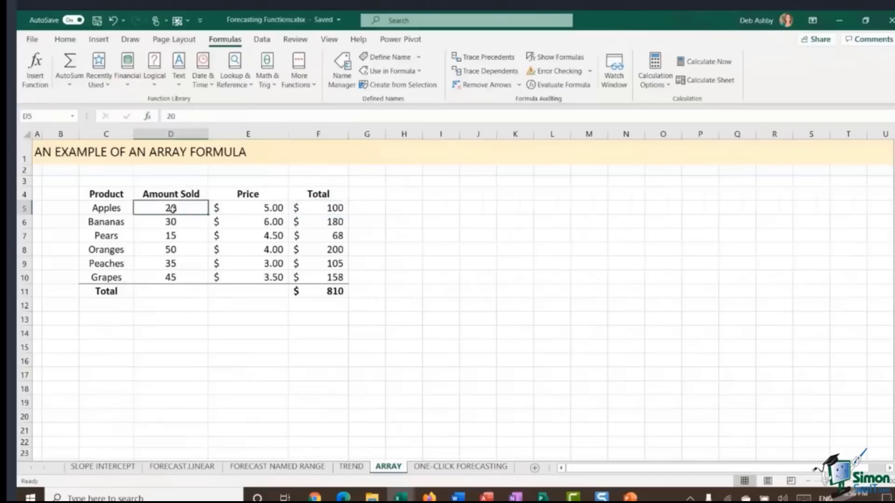
pyautogui.click(277, 210)
pyautogui.click(338, 208)
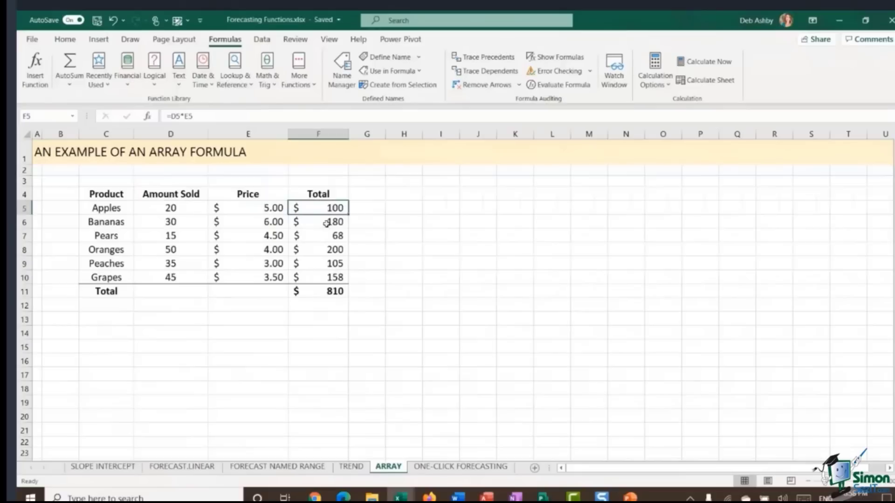
pyautogui.click(319, 294)
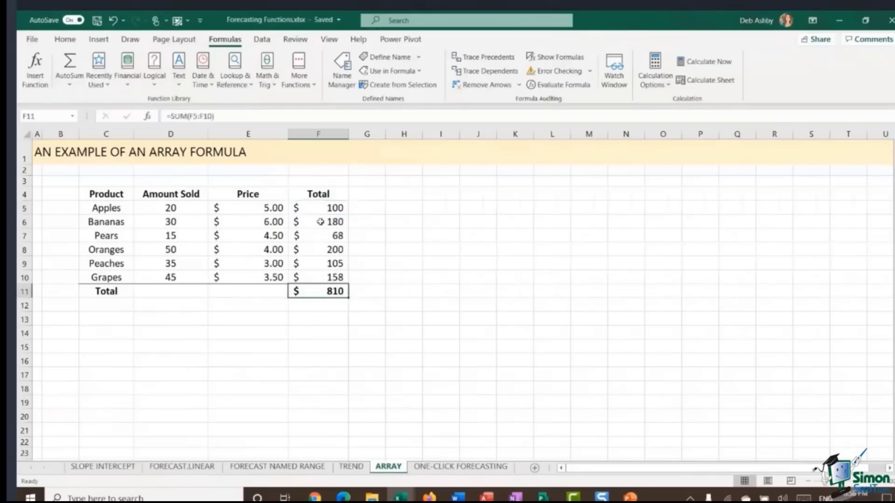
pyautogui.moveTo(320, 207); pyautogui.dragTo(319, 278)
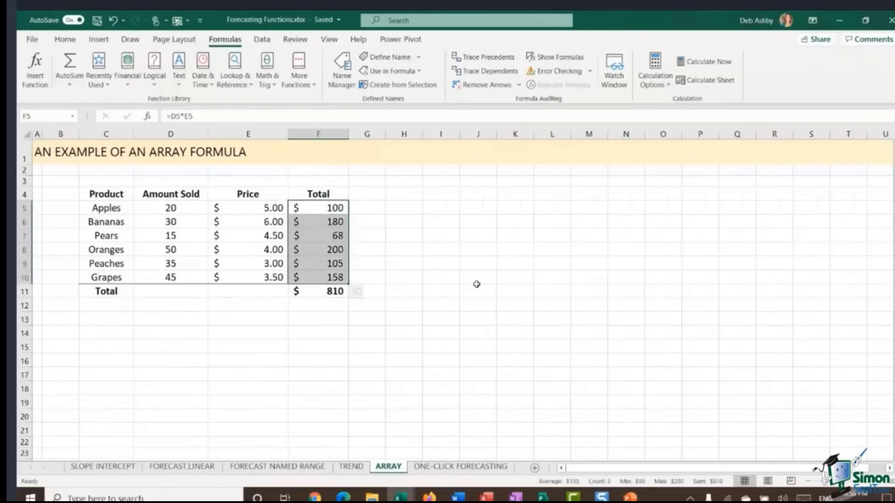
pyautogui.click(405, 264)
pyautogui.click(319, 208)
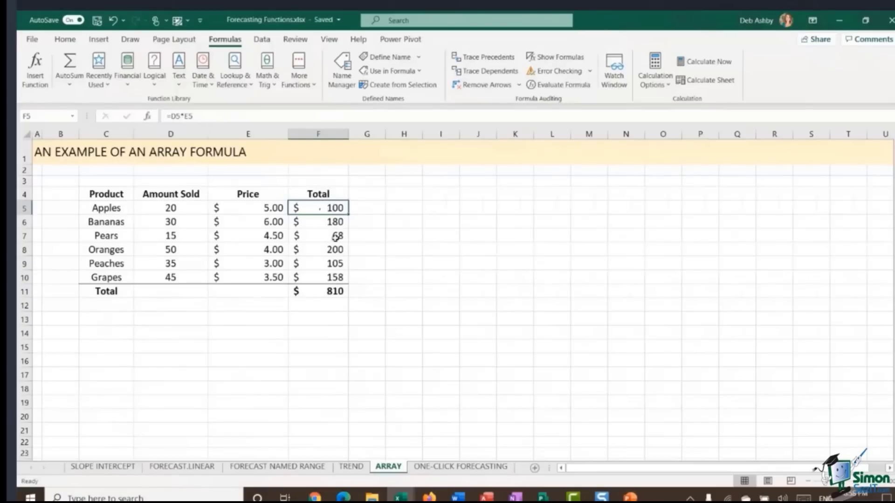
pyautogui.click(329, 291)
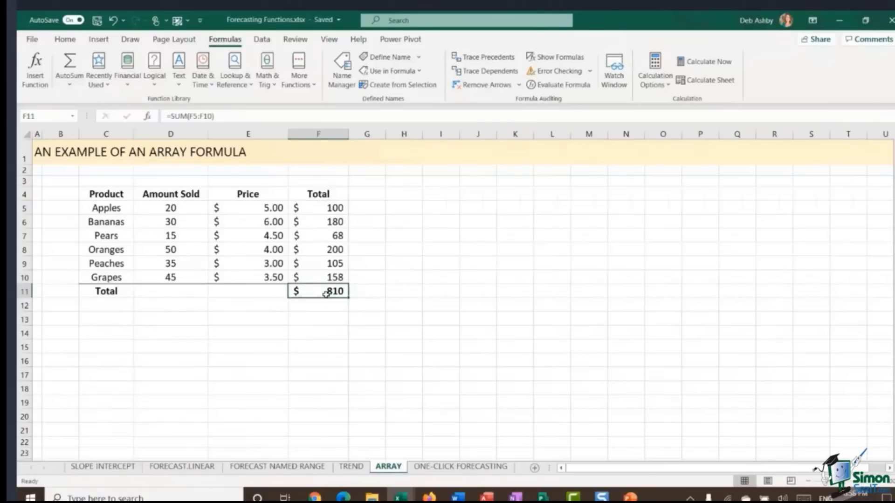
# Step: Enter the array formula =SUM(D5:D10*E5:E10) in D14
pyautogui.click(159, 334)
pyautogui.write('=')
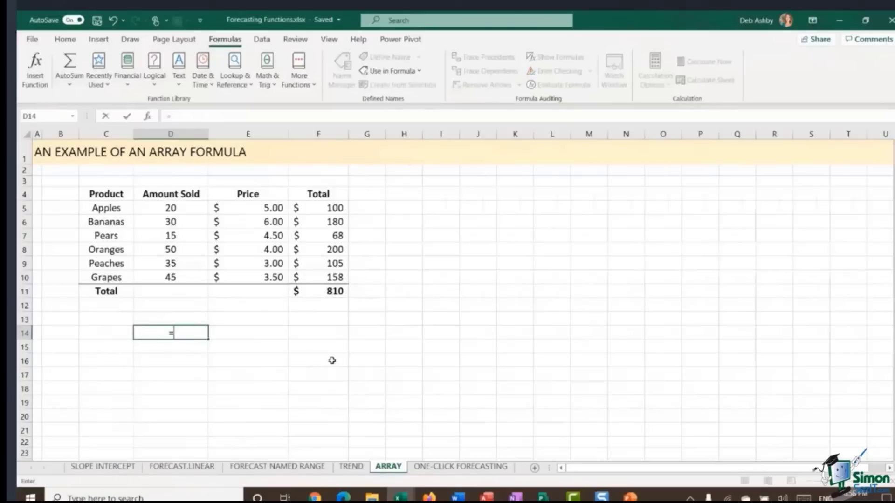
pyautogui.write('SUM(')
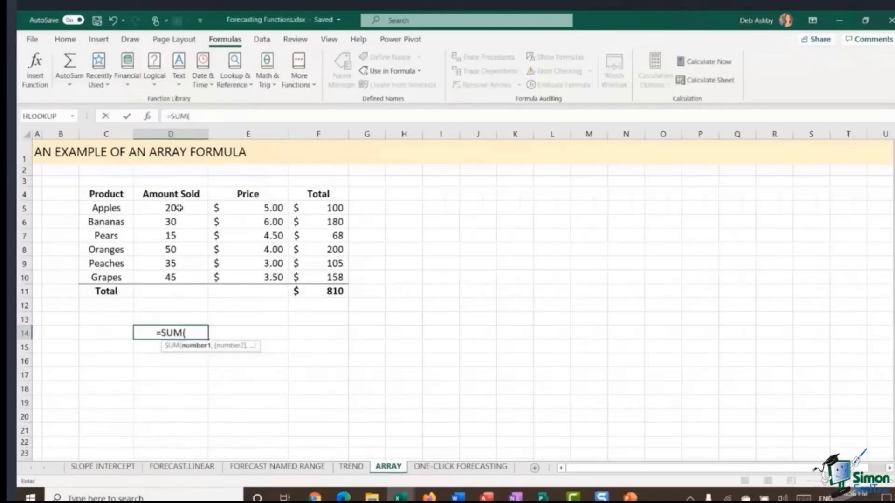
pyautogui.moveTo(179, 209); pyautogui.dragTo(178, 276)
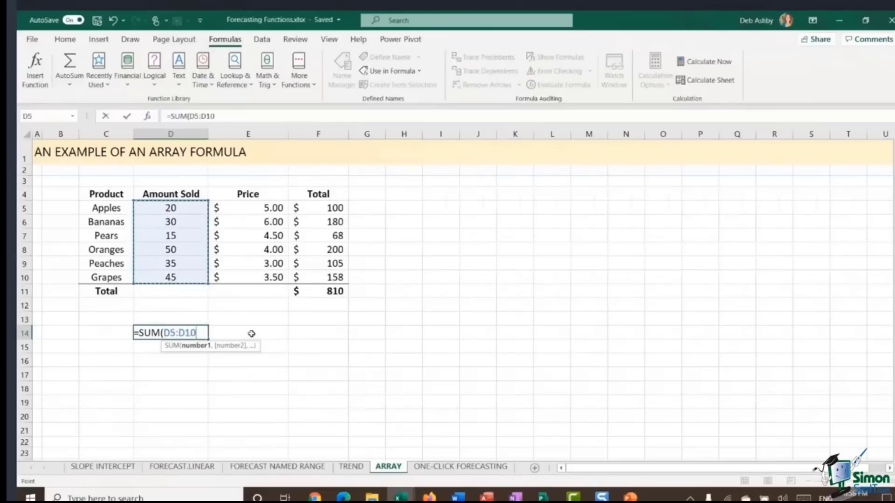
pyautogui.write('*')
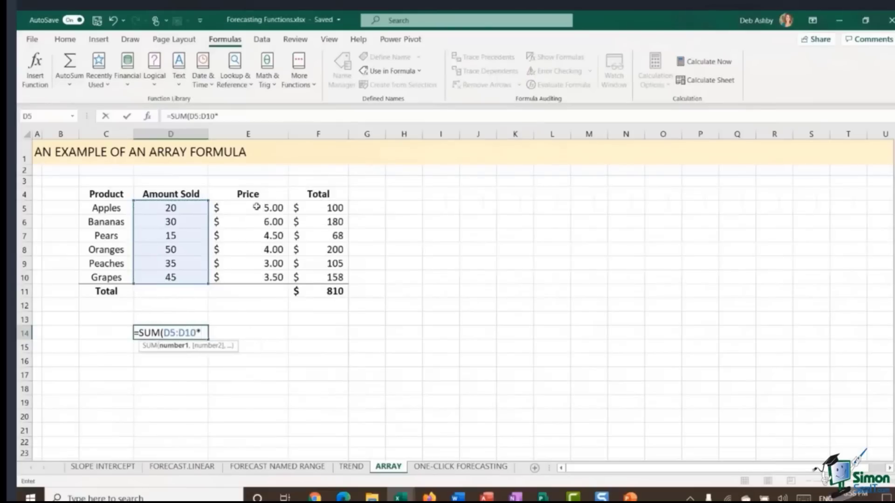
pyautogui.moveTo(259, 209); pyautogui.dragTo(268, 279)
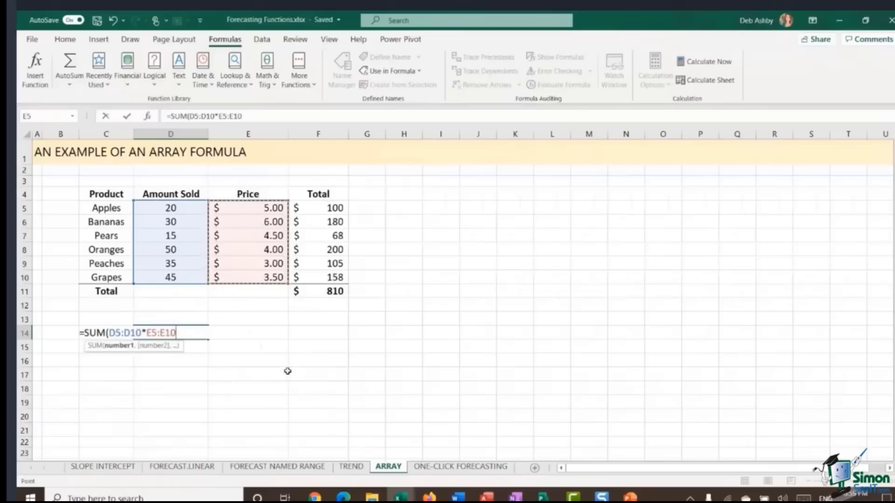
pyautogui.write(')')
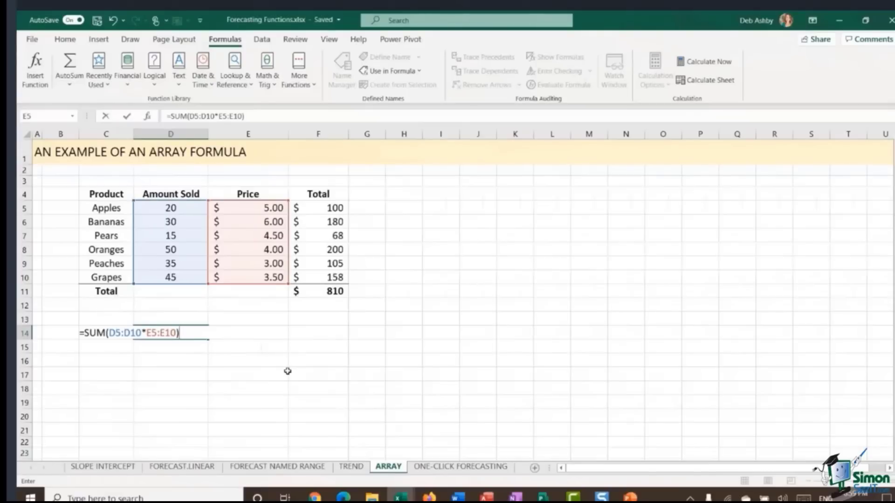
pyautogui.hotkey('ctrl', 'shift', 'Return')
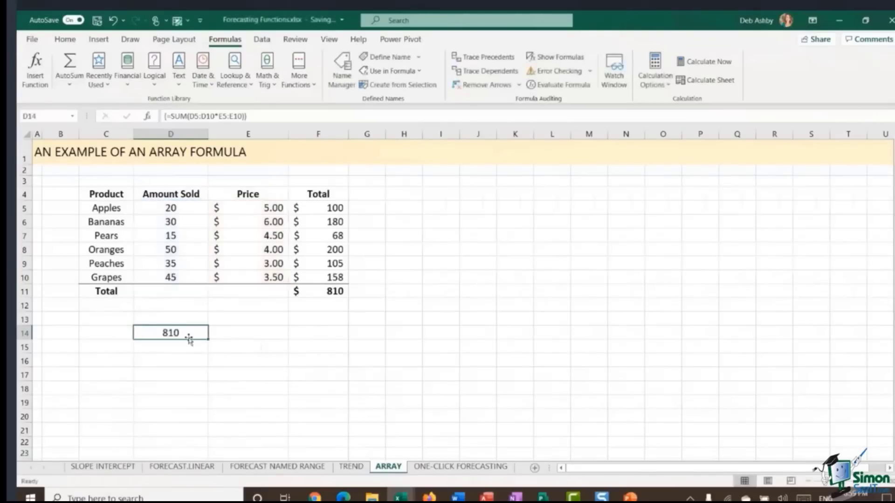
# Step: Compare the Total column and its SUM formula in F11 with the D14 array formula
pyautogui.click(329, 293)
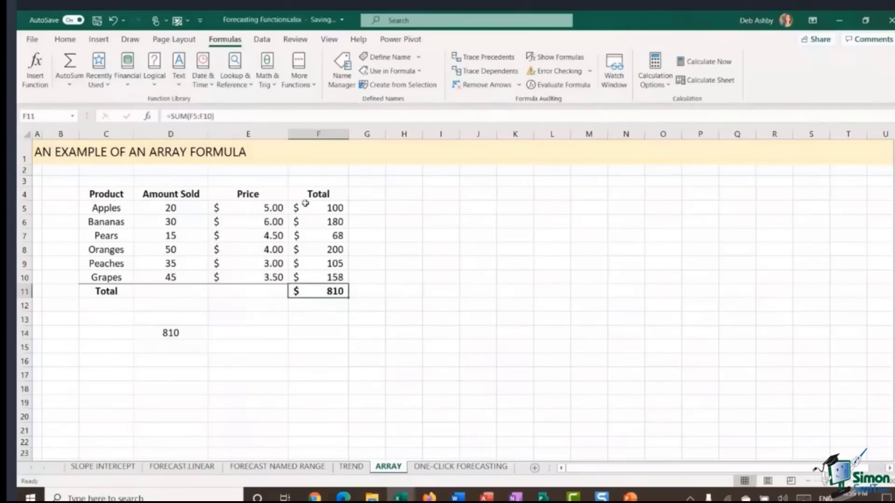
pyautogui.moveTo(311, 208); pyautogui.dragTo(316, 274)
pyautogui.click(316, 293)
pyautogui.click(186, 339)
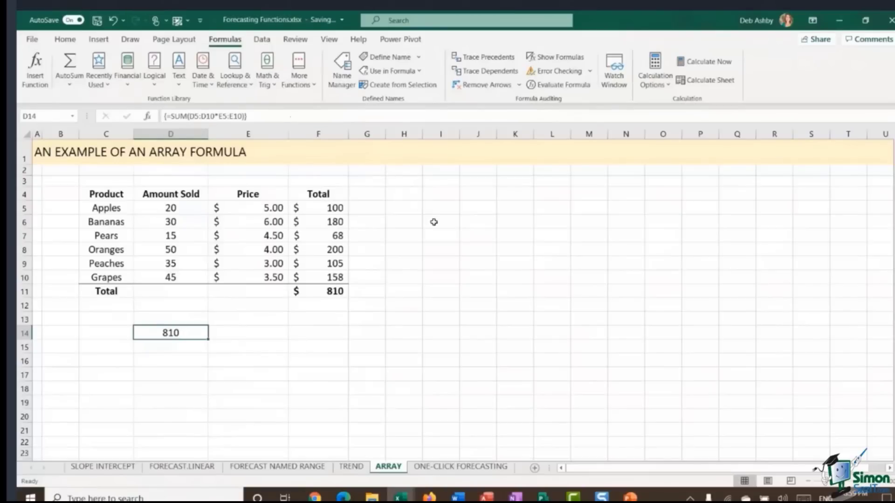
# Step: On the TREND sheet, enter the array formula =TREND(D5:D16,C5:C16,C17:C21,TRUE) in D17
pyautogui.click(351, 467)
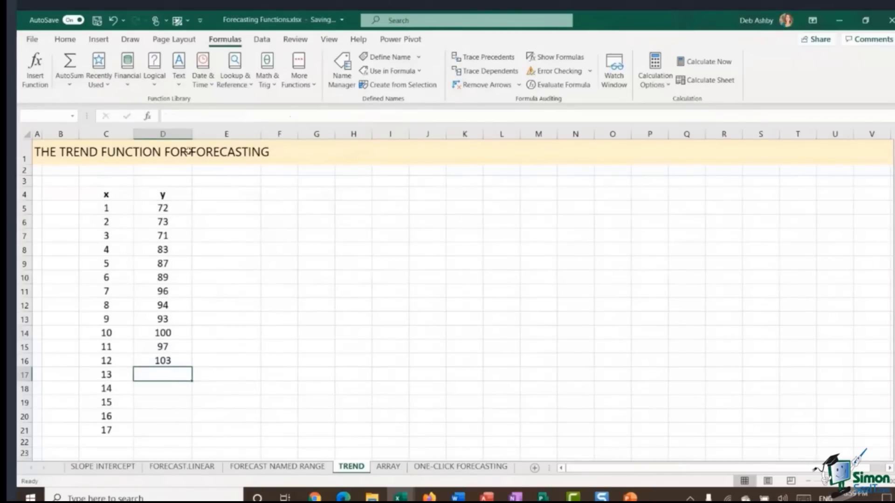
pyautogui.write('=')
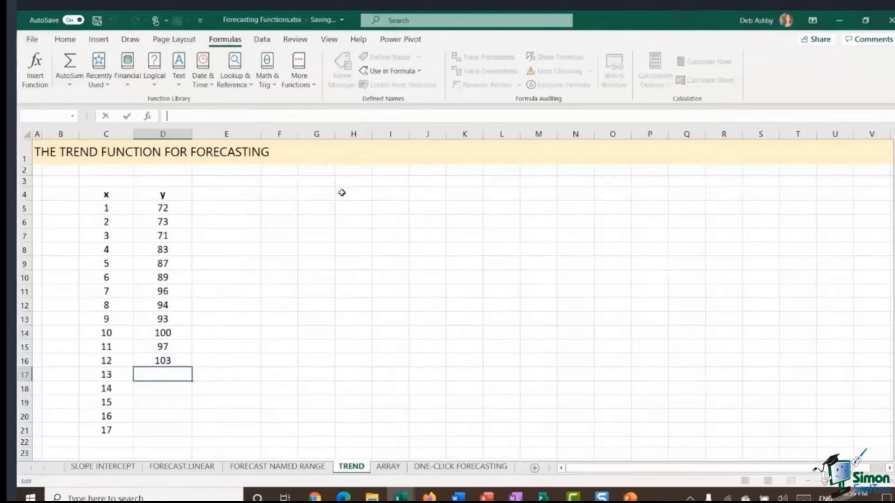
pyautogui.write('T')
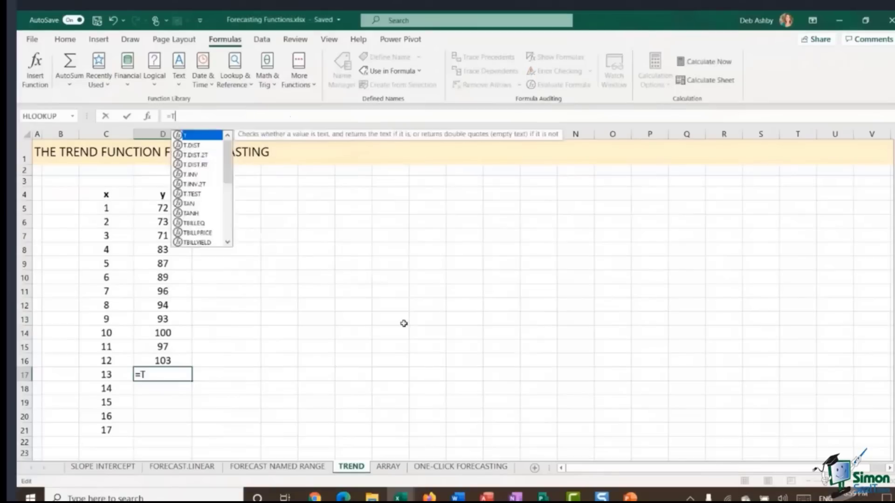
pyautogui.write('REND(')
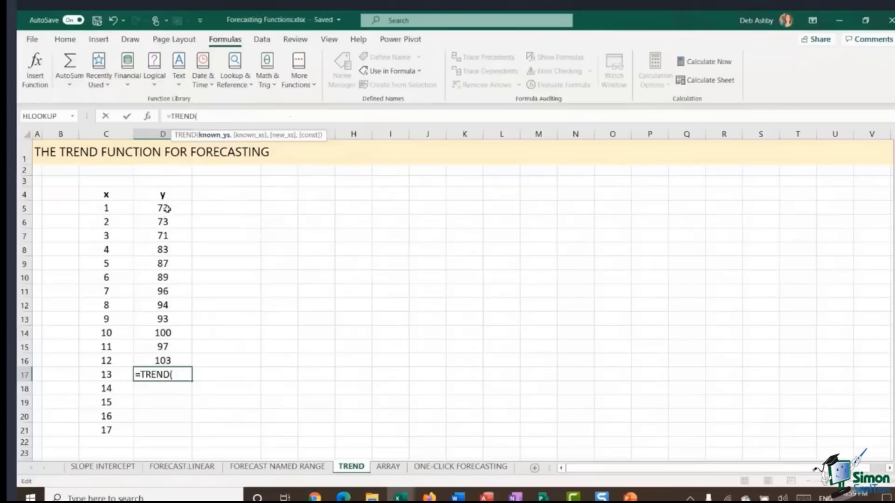
pyautogui.moveTo(167, 208); pyautogui.dragTo(162, 361)
pyautogui.write(',')
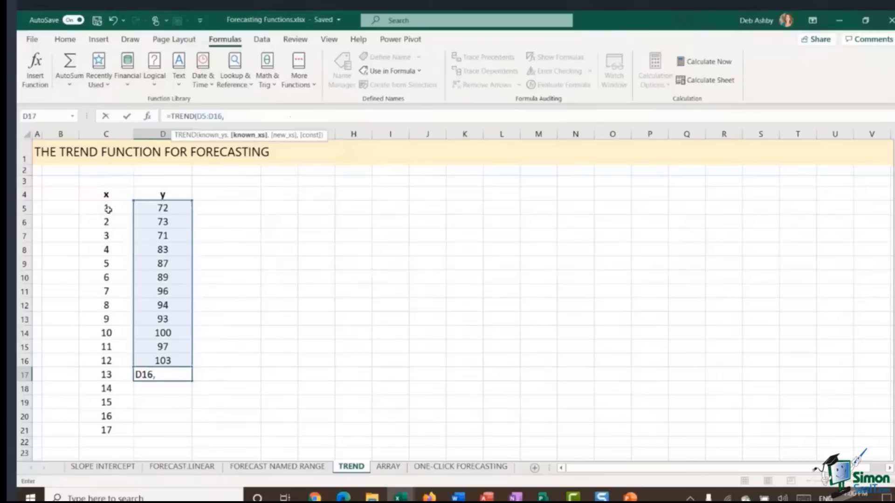
pyautogui.moveTo(108, 209); pyautogui.dragTo(98, 359)
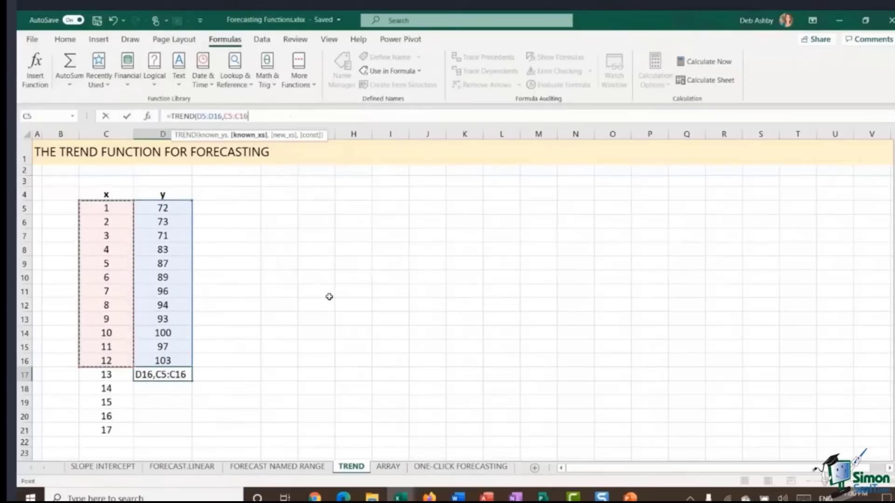
pyautogui.write(',')
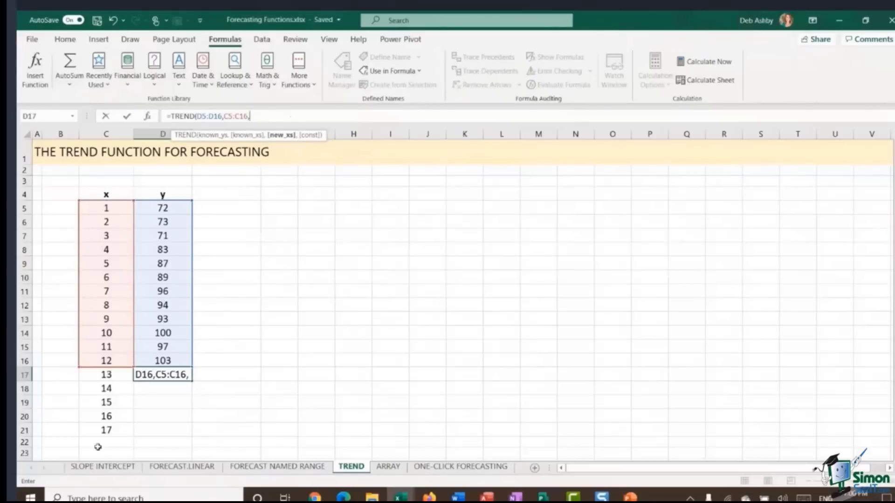
pyautogui.moveTo(106, 374); pyautogui.dragTo(105, 432)
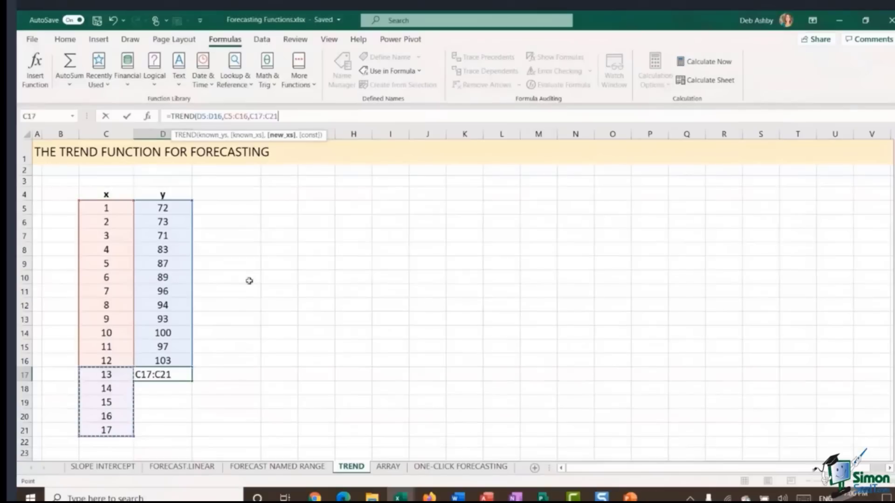
pyautogui.write(',')
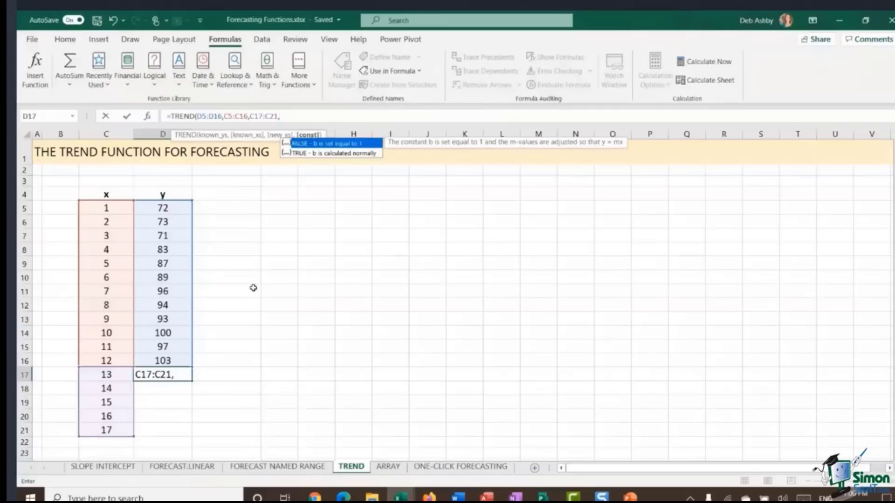
pyautogui.write('TRUE)')
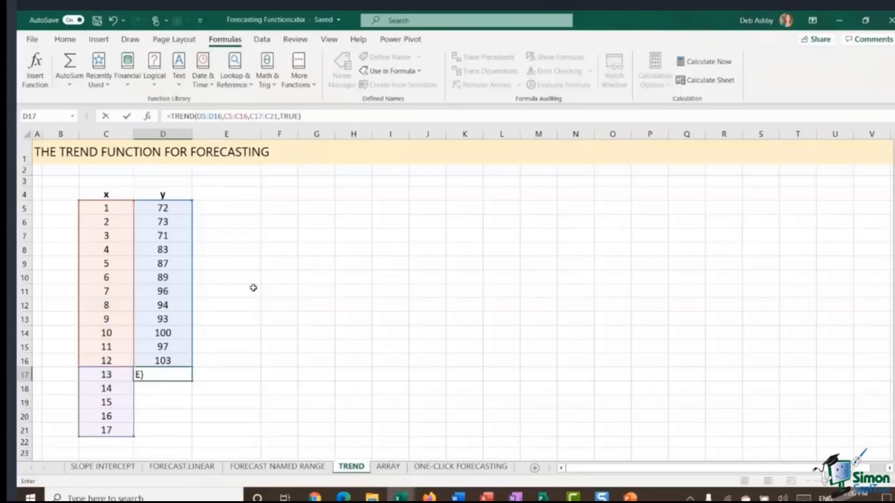
pyautogui.hotkey('ctrl', 'shift', 'Return')
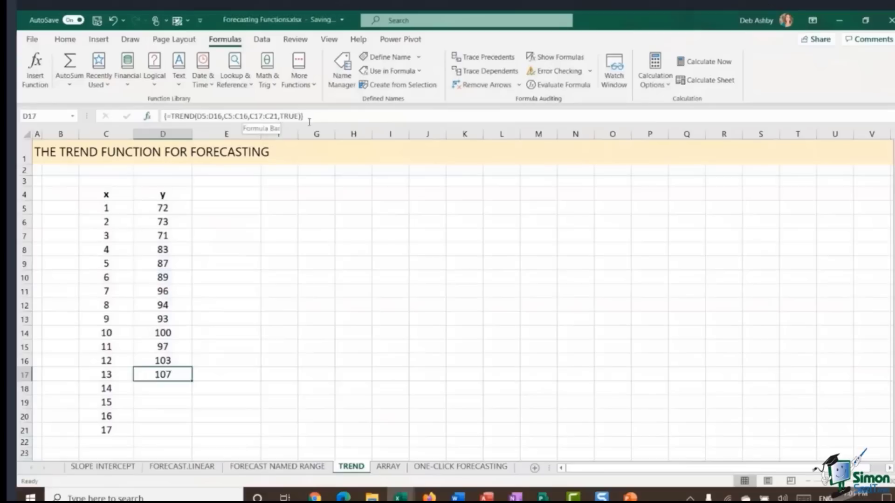
# Step: Fill the TREND array formula down through D21 and check the forecast range D17:D21
pyautogui.doubleClick(194, 386)
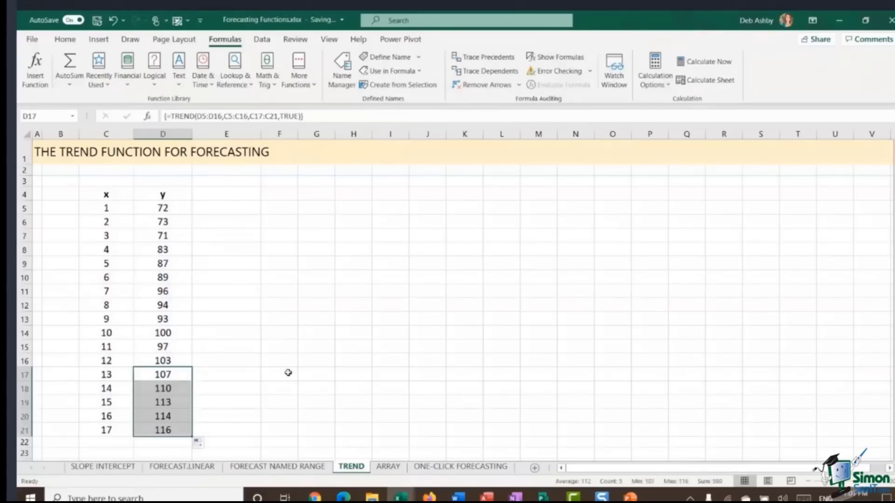
pyautogui.click(247, 371)
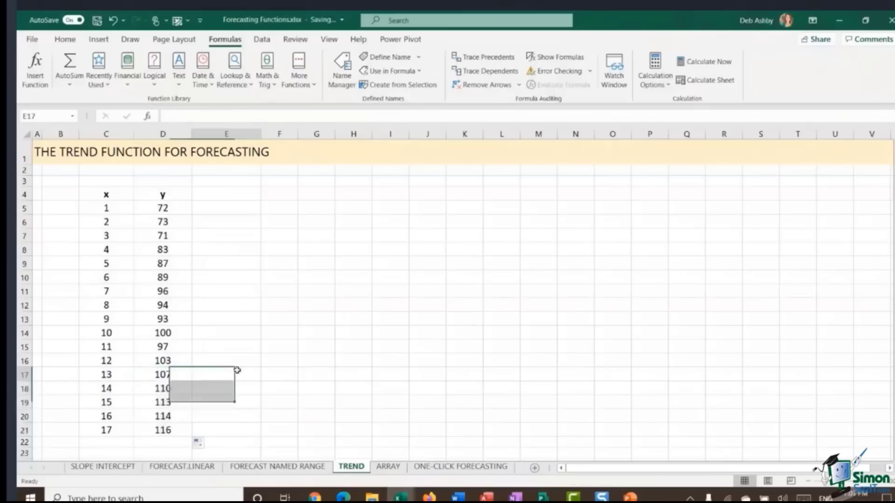
pyautogui.click(168, 375)
pyautogui.moveTo(168, 375); pyautogui.dragTo(169, 430)
pyautogui.click(214, 347)
pyautogui.click(208, 292)
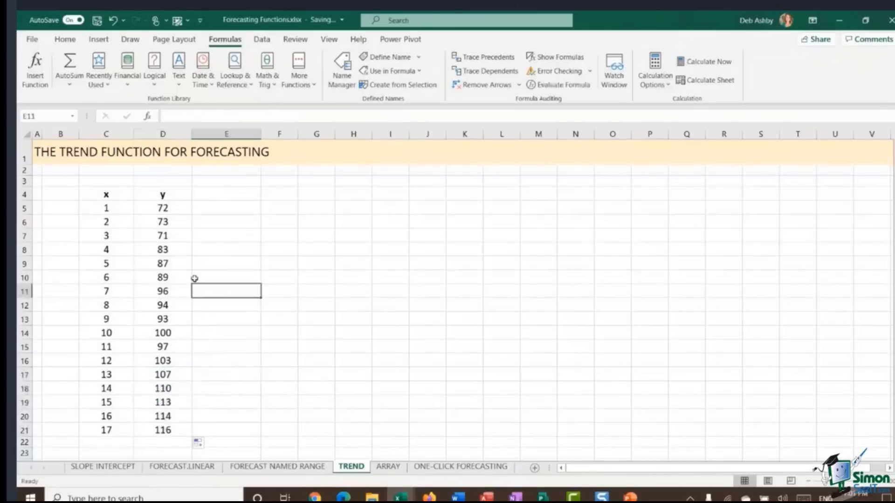
pyautogui.click(243, 267)
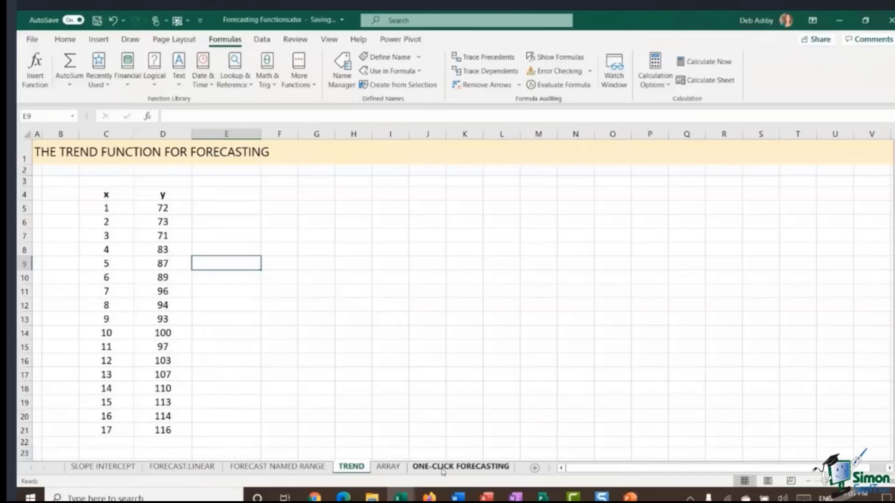
# Step: Open the ONE-CLICK FORECASTING sheet and inspect the Sales values
pyautogui.click(442, 468)
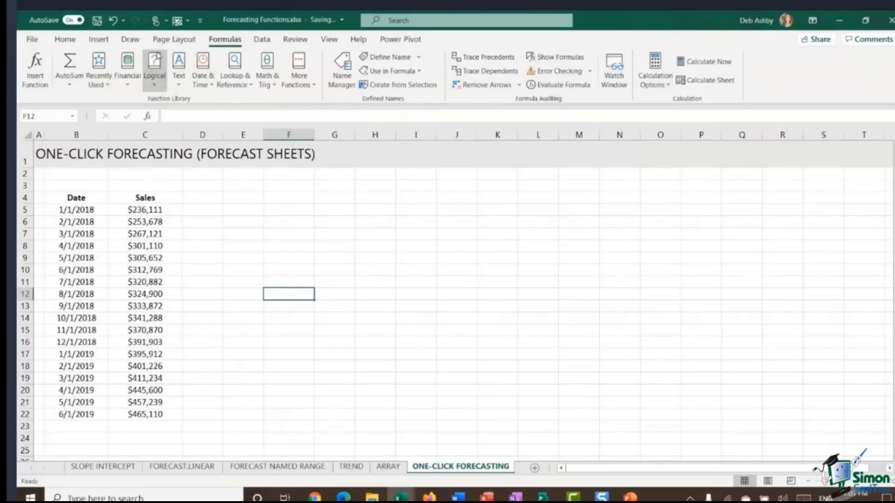
pyautogui.click(144, 256)
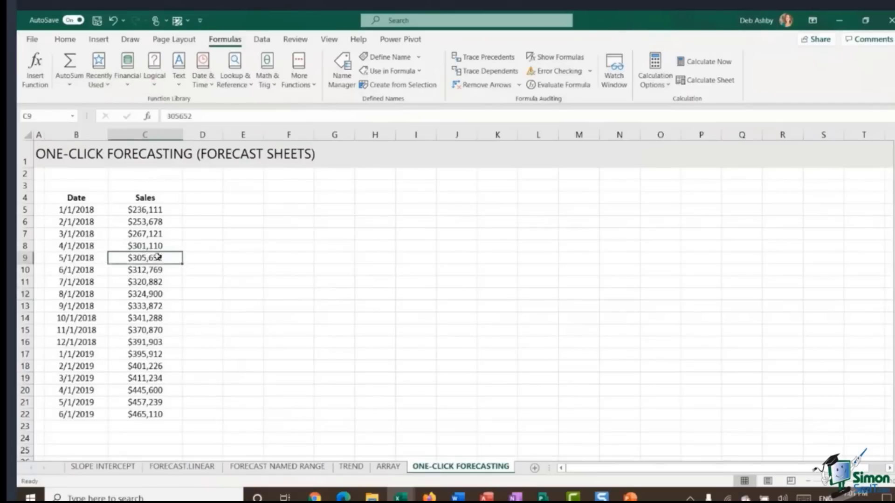
pyautogui.click(145, 233)
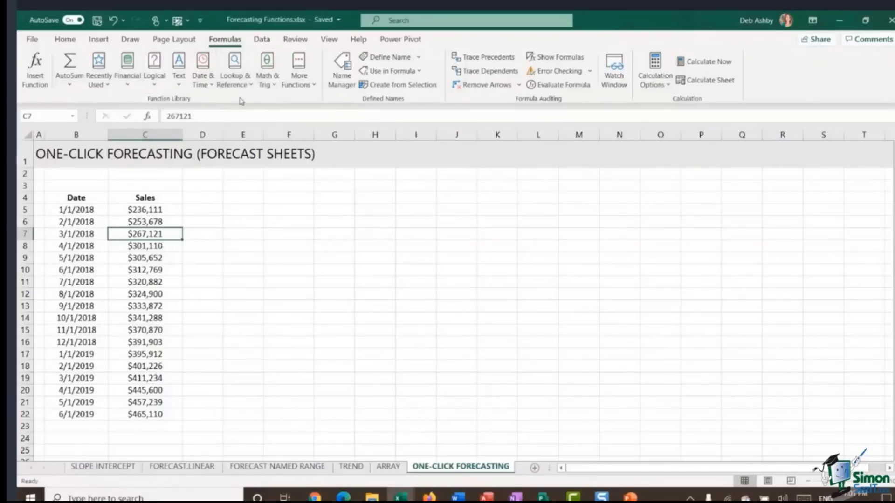
# Step: Examine the monthly Date entries and their corresponding Sales figures in the data table
pyautogui.click(260, 41)
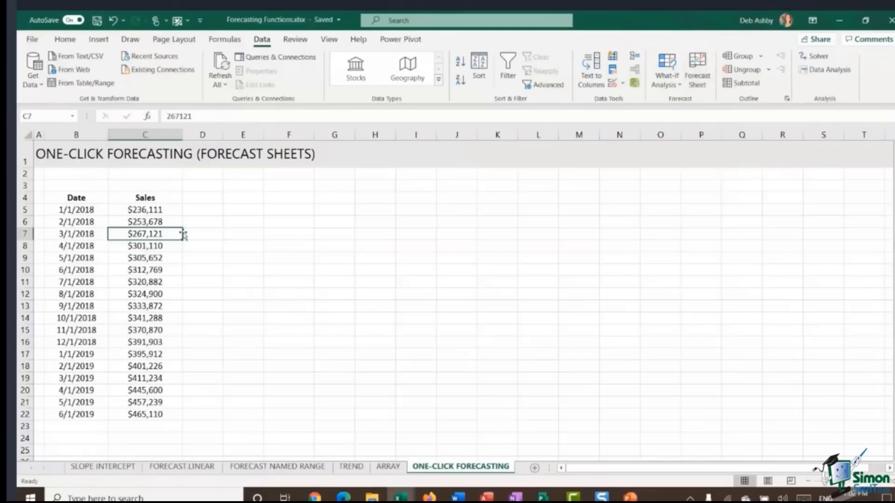
pyautogui.click(204, 223)
pyautogui.click(84, 212)
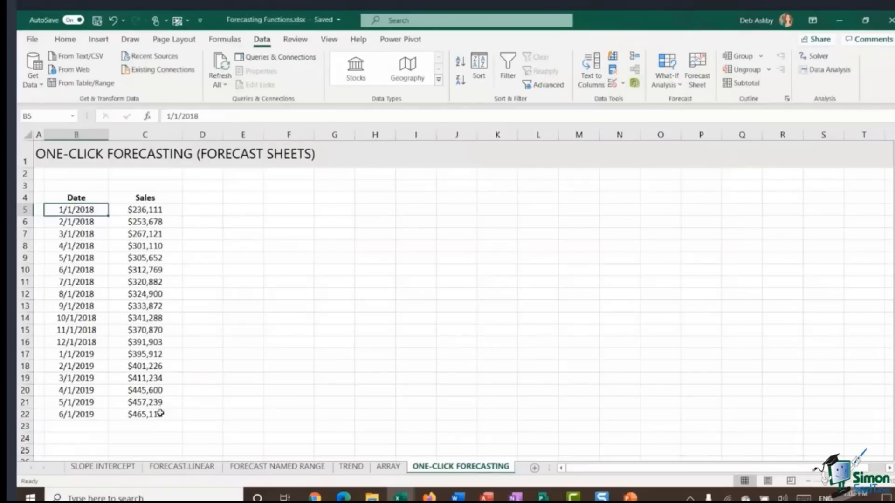
pyautogui.click(63, 222)
pyautogui.click(63, 237)
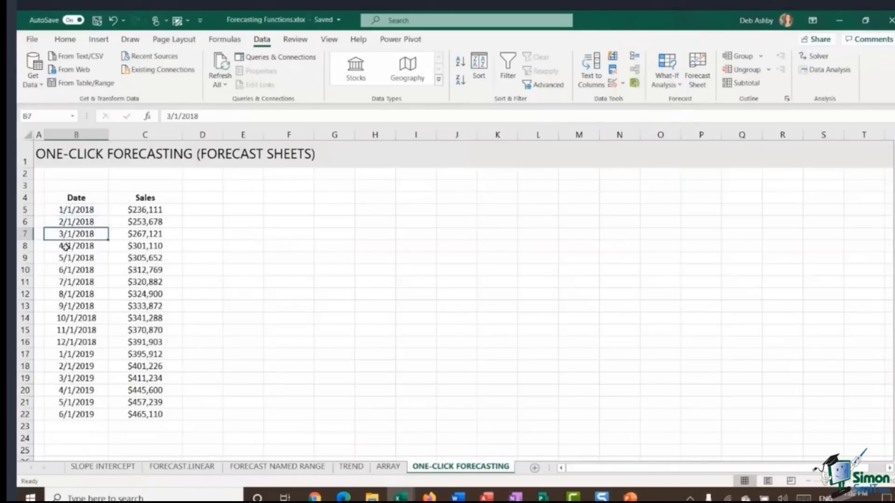
pyautogui.click(66, 246)
pyautogui.click(70, 259)
pyautogui.click(75, 270)
pyautogui.click(79, 282)
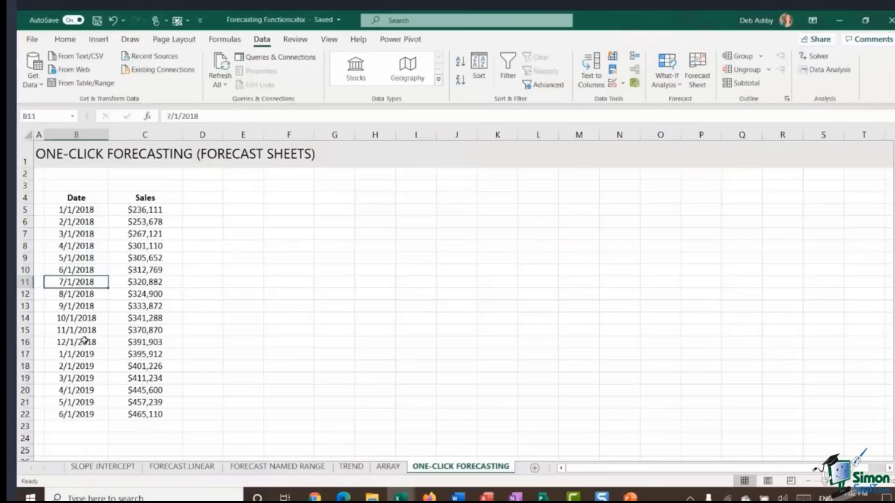
pyautogui.click(164, 225)
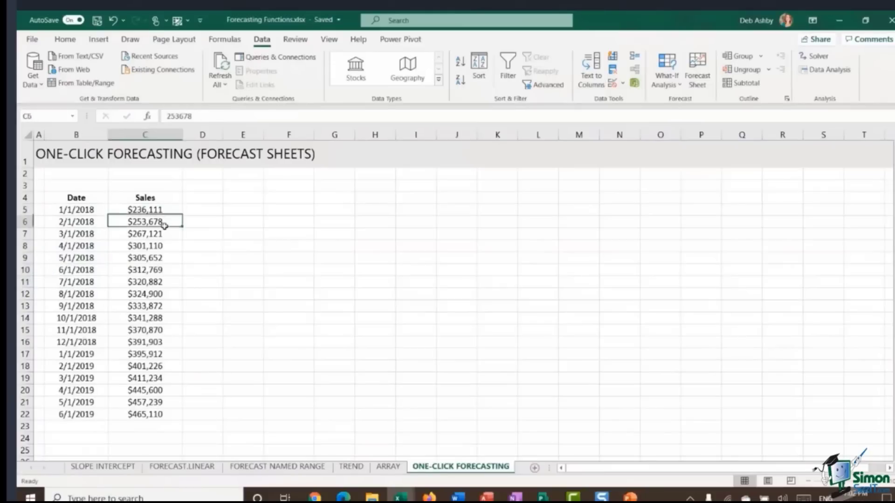
pyautogui.click(163, 236)
pyautogui.click(160, 247)
pyautogui.click(158, 259)
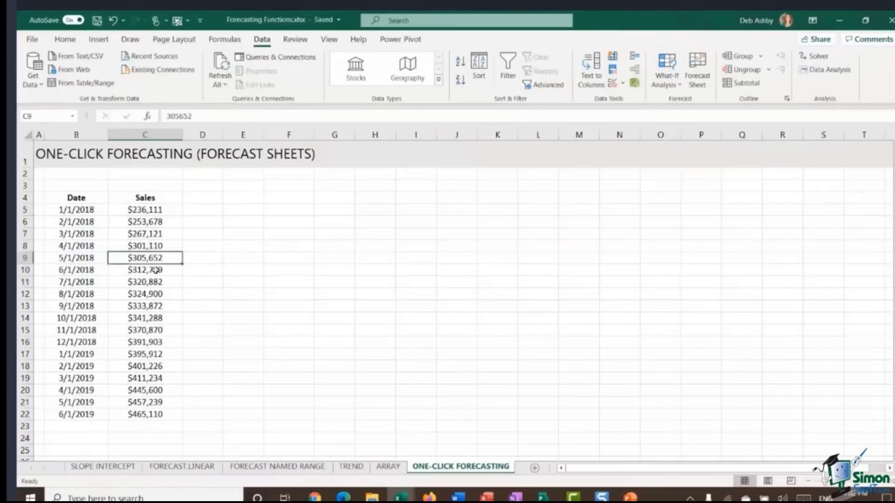
pyautogui.click(155, 270)
pyautogui.click(153, 281)
pyautogui.click(148, 303)
pyautogui.click(154, 292)
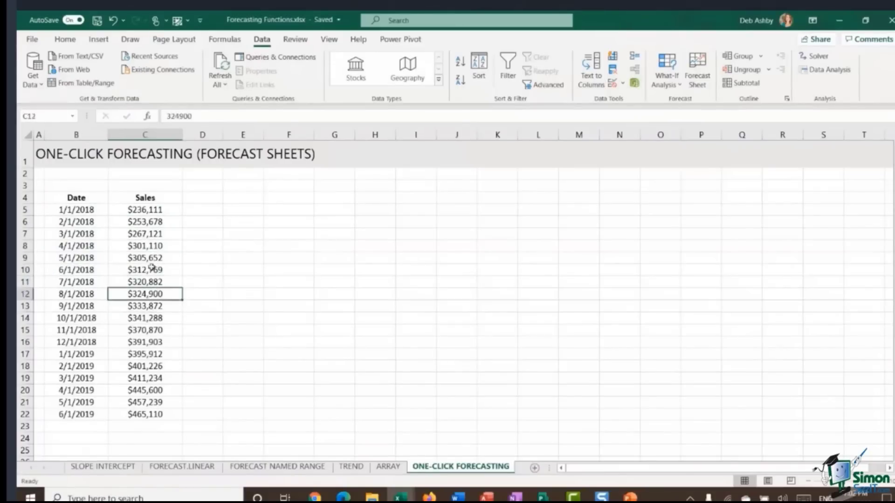
pyautogui.click(151, 234)
pyautogui.click(150, 209)
pyautogui.click(66, 211)
pyautogui.click(70, 223)
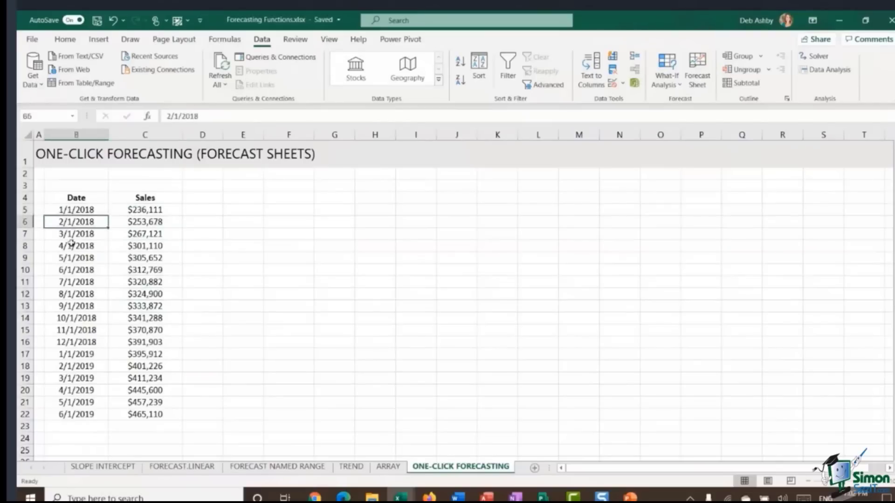
pyautogui.click(71, 245)
pyautogui.click(71, 257)
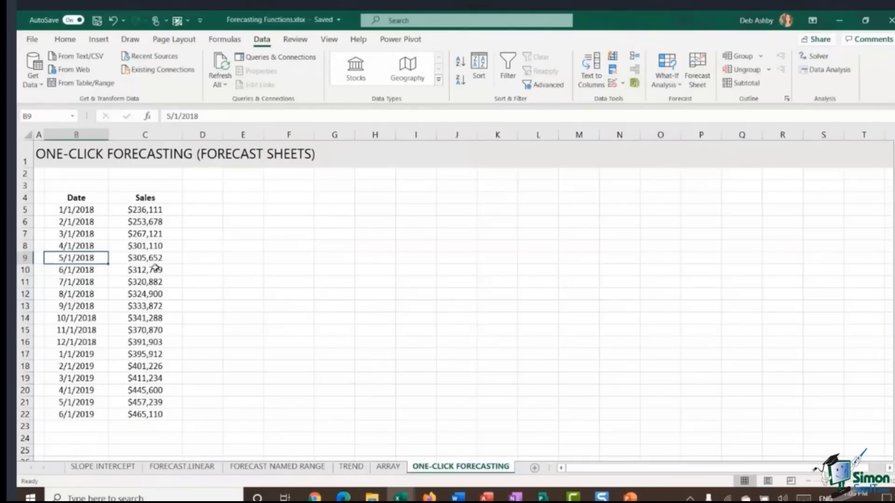
pyautogui.click(143, 210)
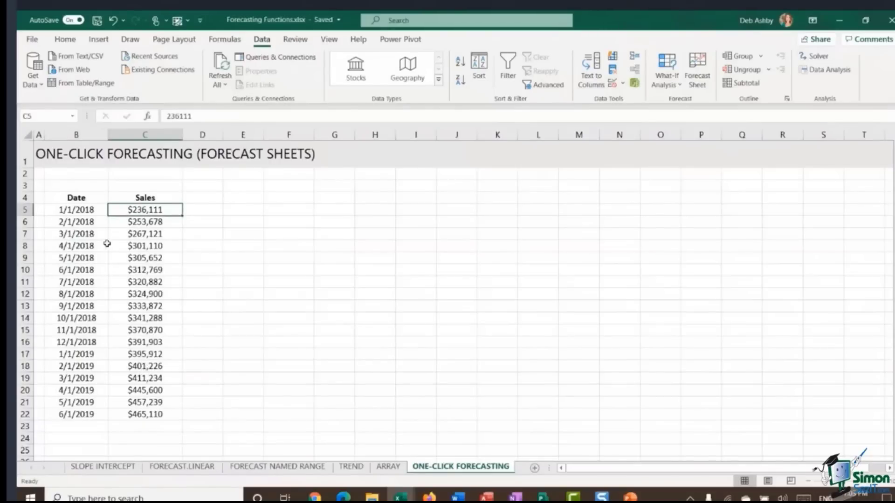
pyautogui.click(84, 214)
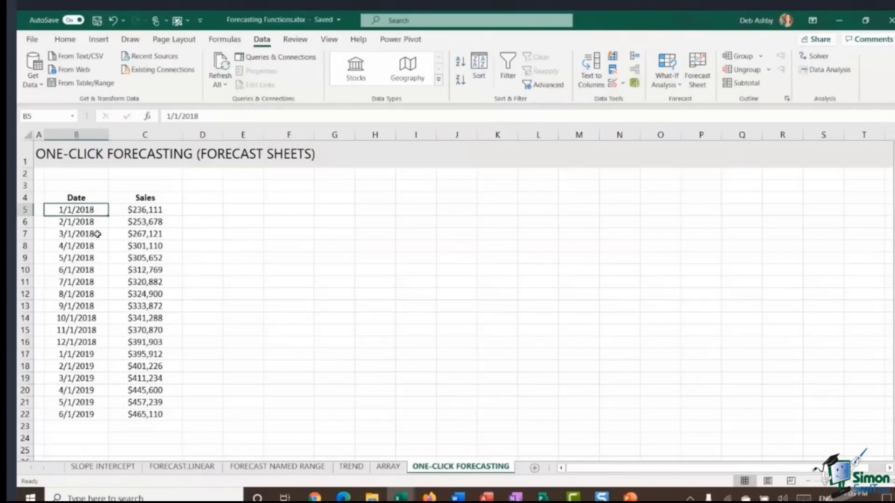
pyautogui.click(146, 235)
pyautogui.click(135, 256)
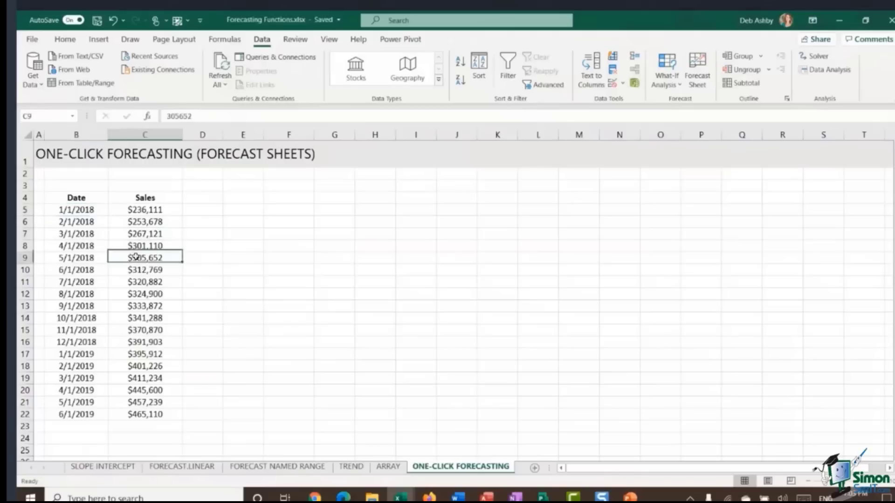
pyautogui.click(139, 285)
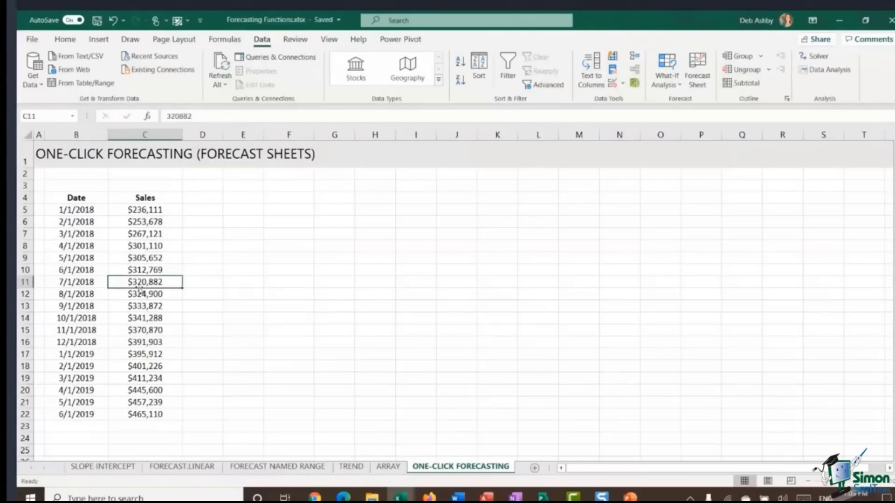
pyautogui.click(144, 246)
pyautogui.click(137, 305)
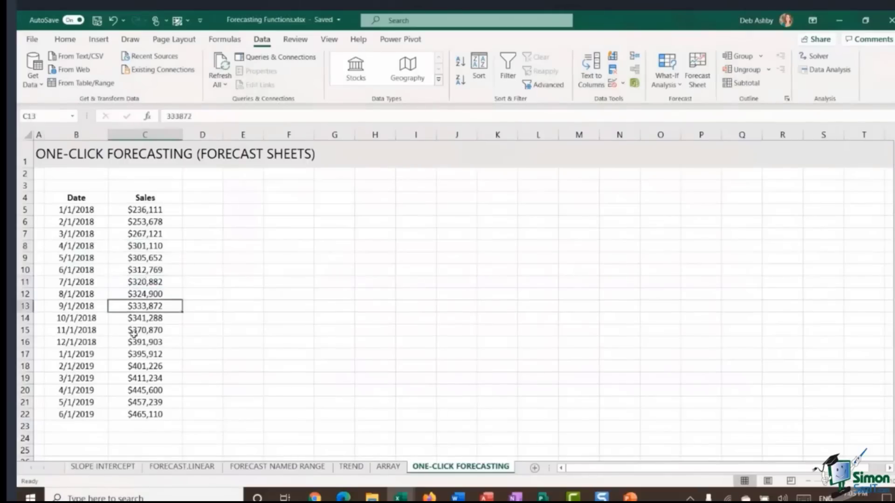
pyautogui.click(134, 330)
pyautogui.click(138, 303)
pyautogui.click(112, 223)
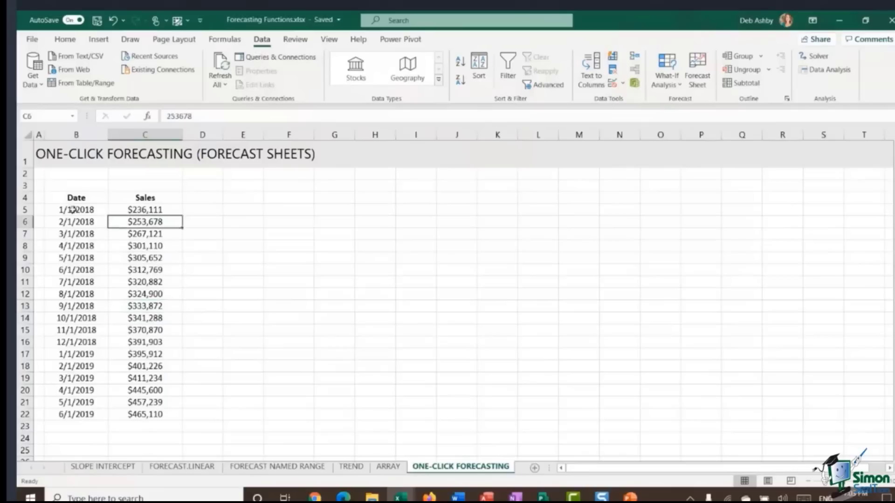
# Step: Select the Date and Sales data in B4:C22, open Forecast Sheet, and preview the forecast as a column chart
pyautogui.moveTo(55, 198); pyautogui.dragTo(148, 414)
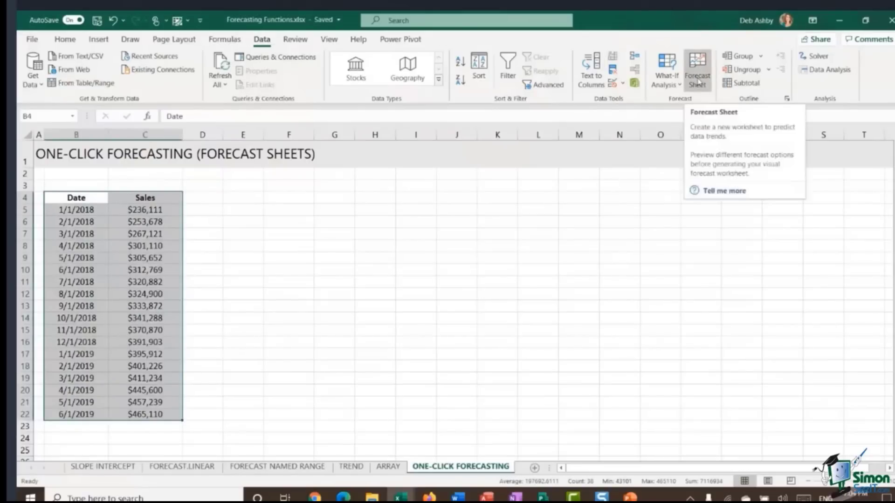
pyautogui.click(698, 81)
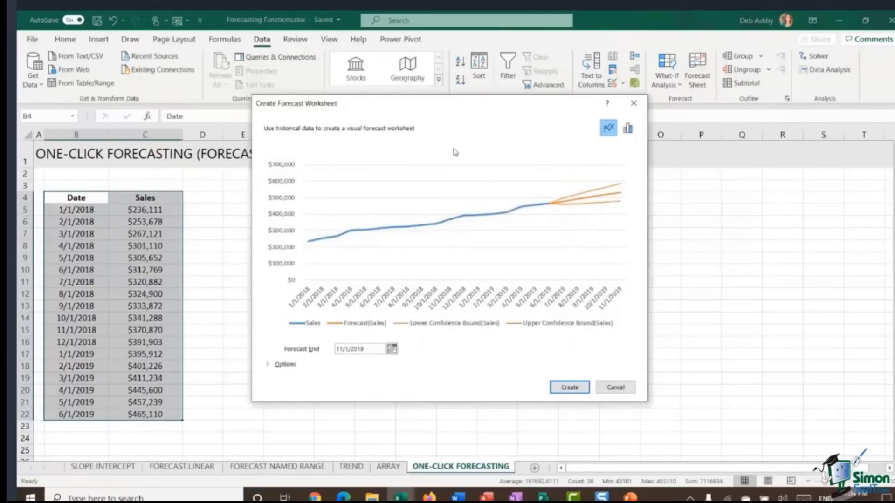
pyautogui.click(628, 129)
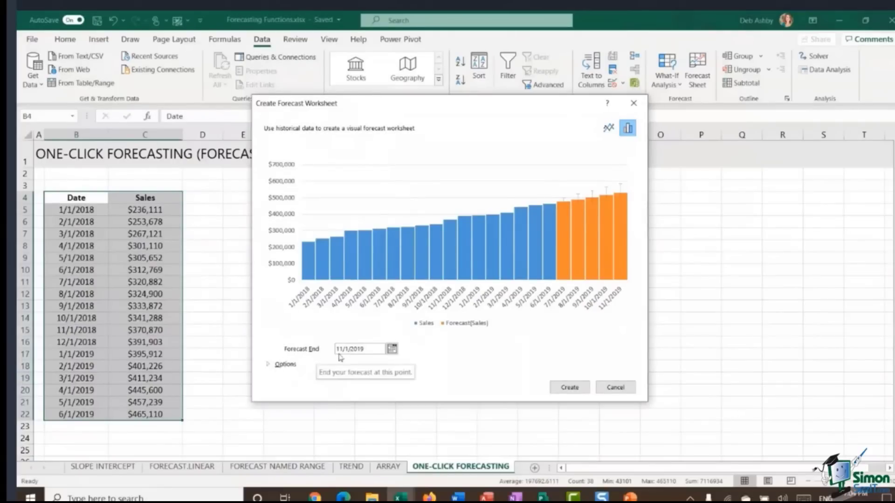
# Step: Set the forecast end date to 9/1/2019 and switch the preview back to a line chart
pyautogui.click(392, 349)
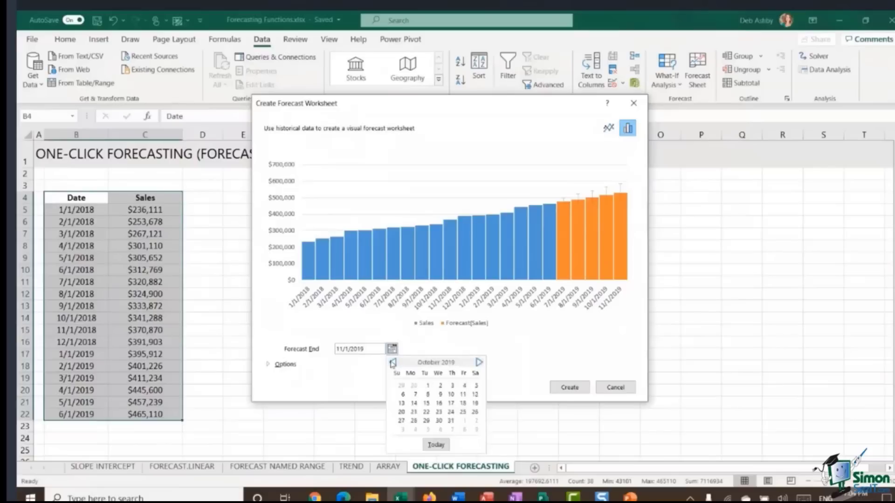
pyautogui.click(392, 362)
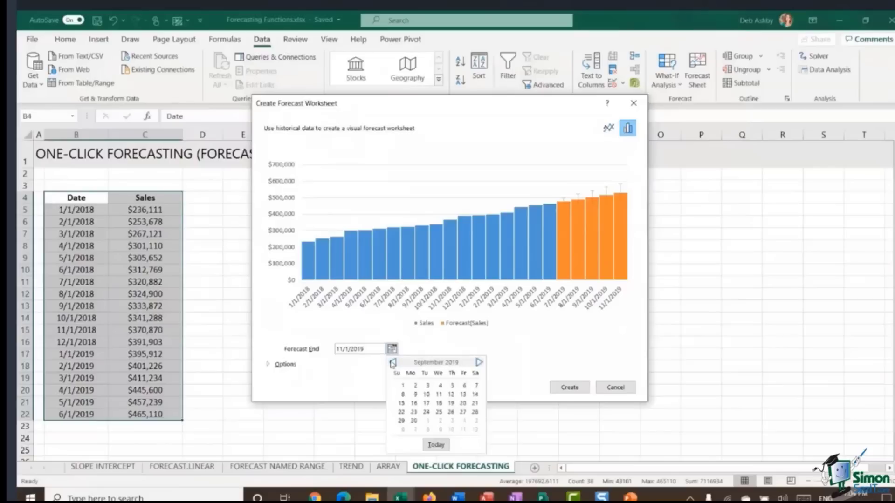
pyautogui.click(402, 385)
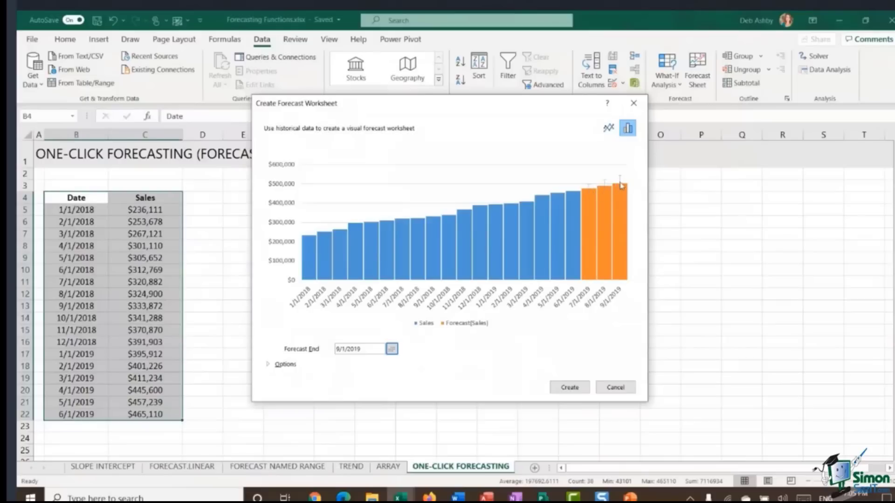
pyautogui.click(609, 130)
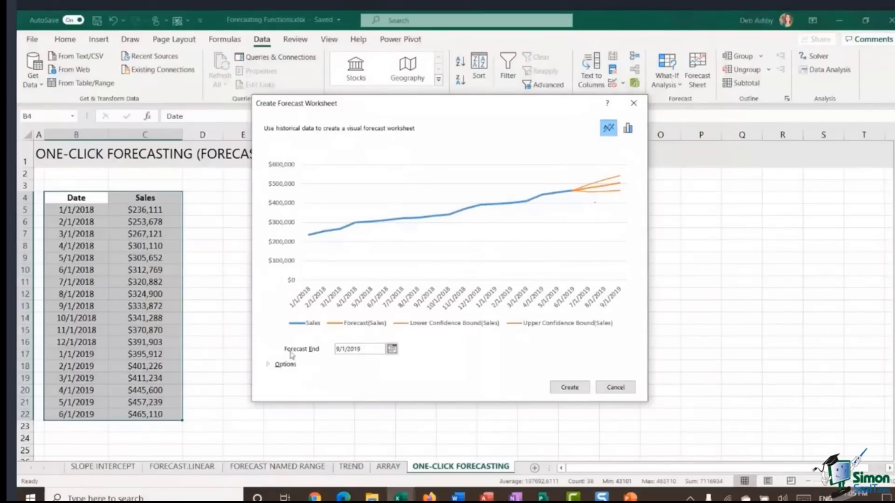
# Step: Expand the forecast Options and toggle the Confidence Interval setting off and back on
pyautogui.click(268, 365)
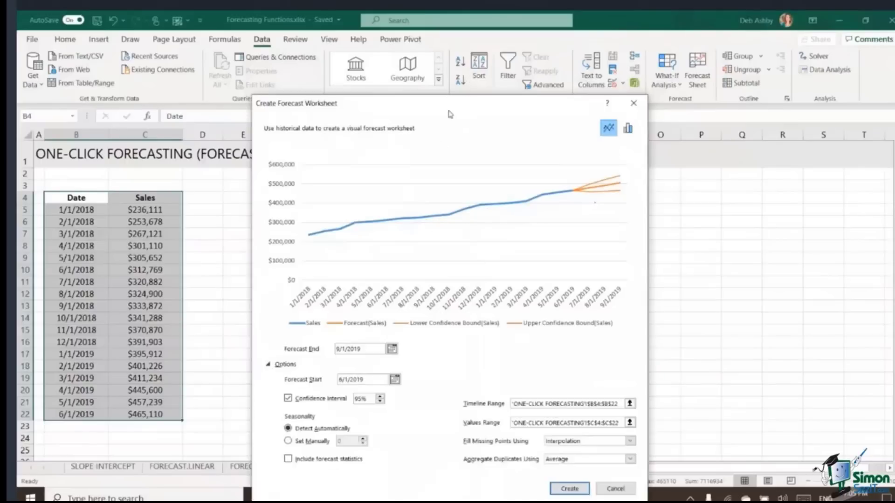
pyautogui.moveTo(450, 110); pyautogui.dragTo(449, 70)
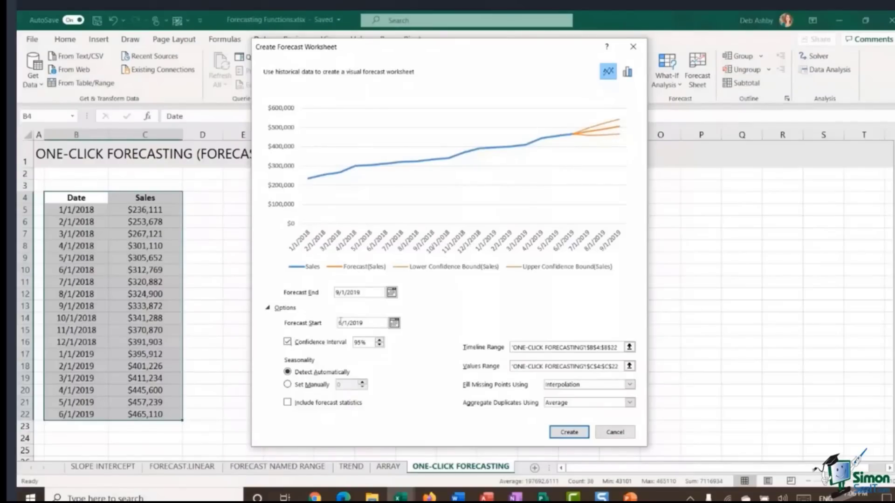
pyautogui.click(287, 342)
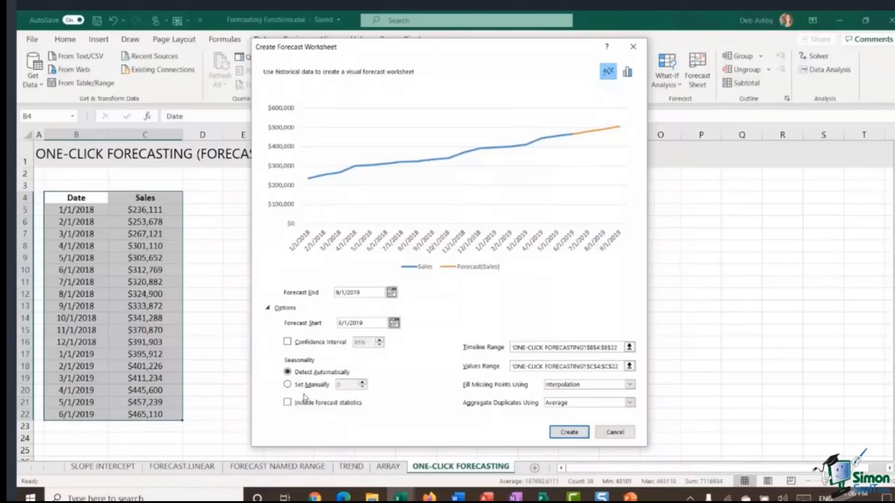
pyautogui.click(287, 342)
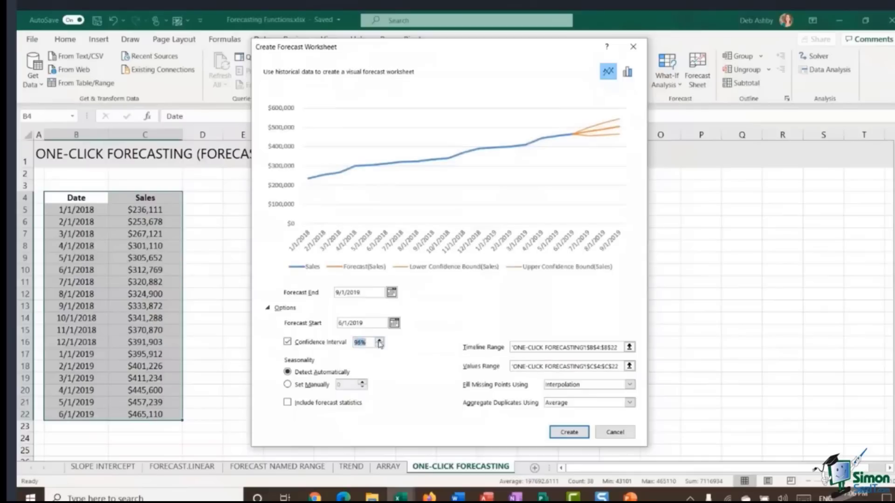
# Step: Adjust the Confidence Interval percentage up and down to compare the confidence bounds in the preview
pyautogui.click(380, 345)
pyautogui.click(380, 345)
pyautogui.click(380, 344)
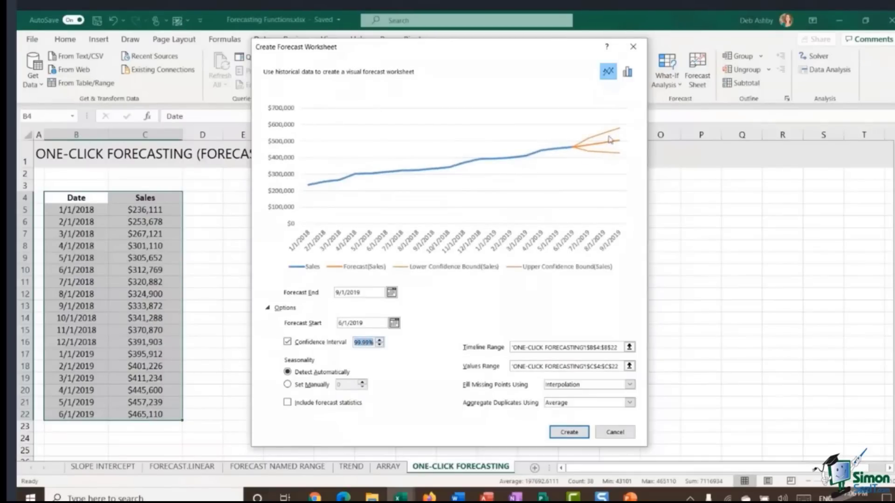
pyautogui.click(380, 346)
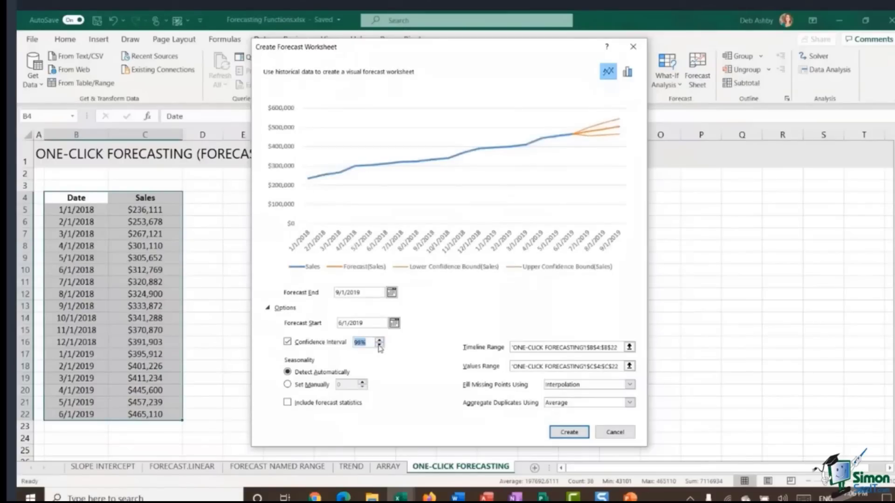
pyautogui.click(379, 346)
pyautogui.click(380, 339)
pyautogui.click(380, 340)
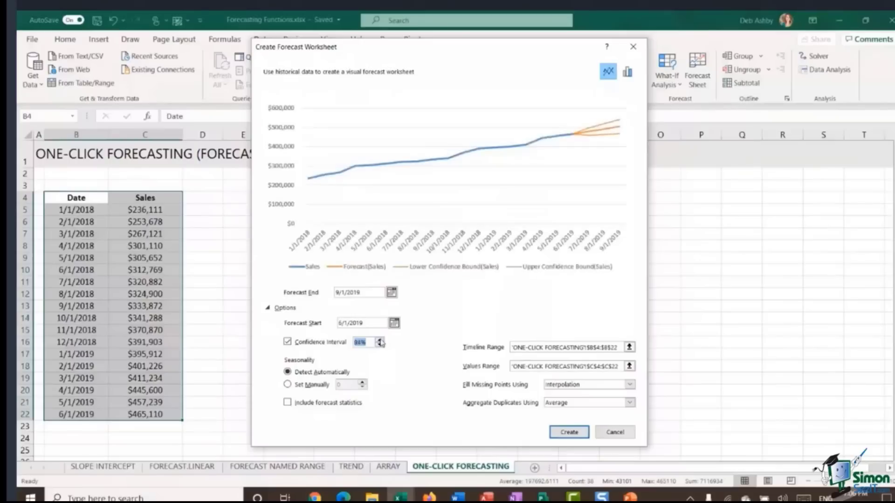
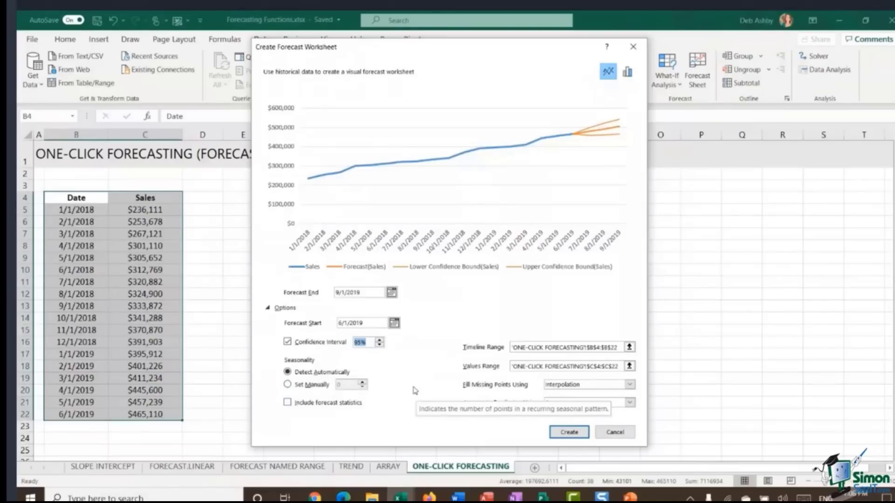
# Step: Review the forecast statistics, Fill Missing Points and Aggregate Duplicates options, leaving them unchanged
pyautogui.click(312, 403)
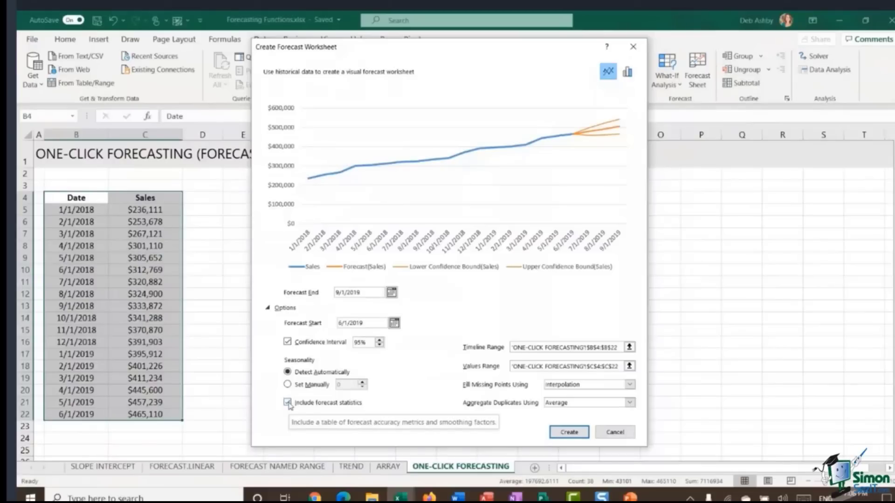
pyautogui.click(288, 403)
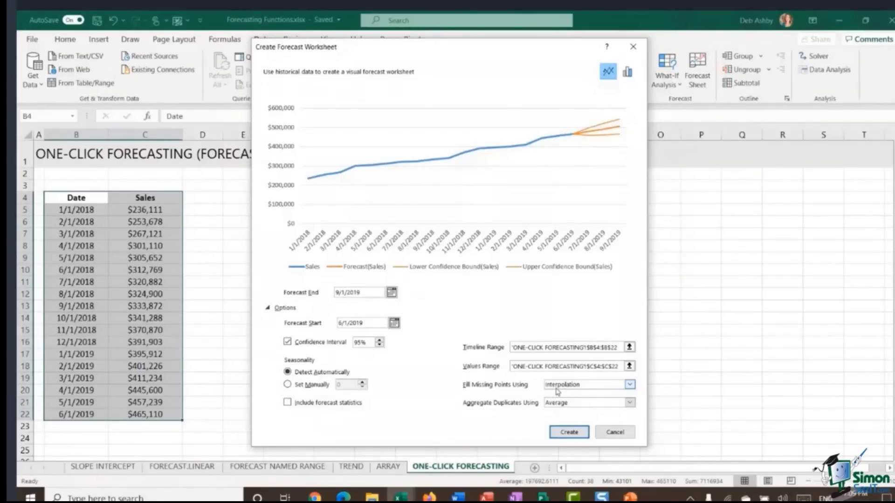
pyautogui.click(557, 385)
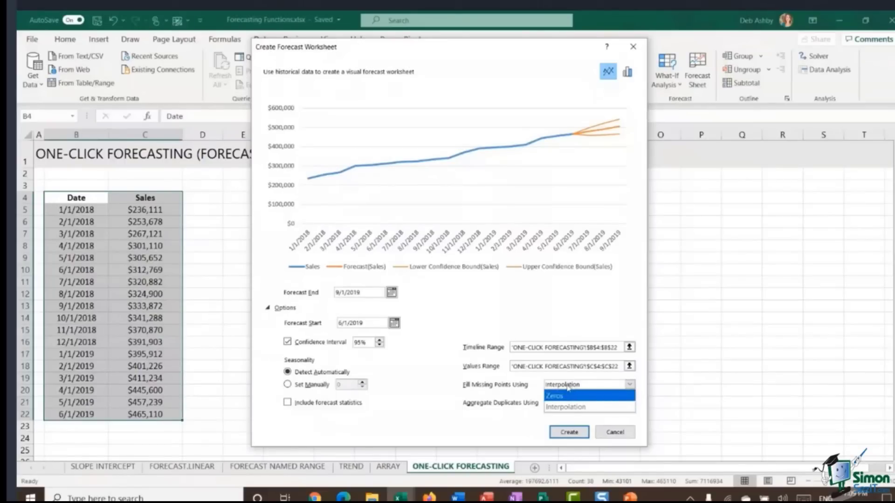
pyautogui.click(567, 387)
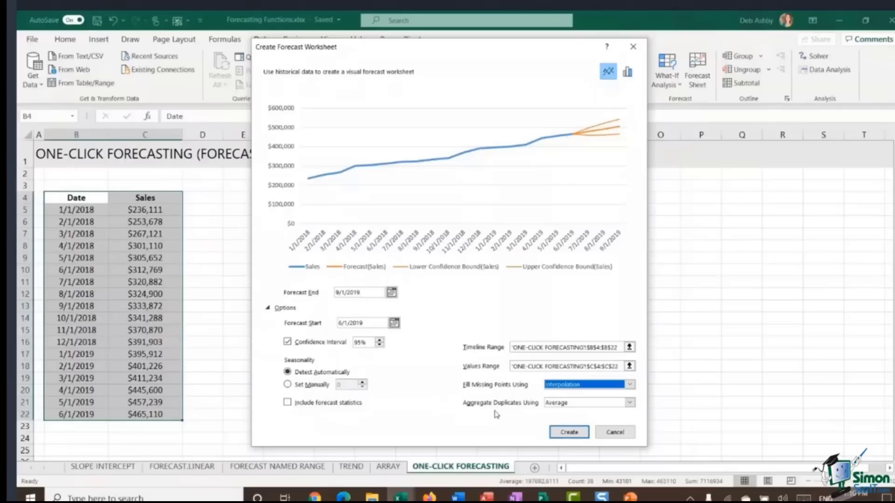
pyautogui.click(630, 403)
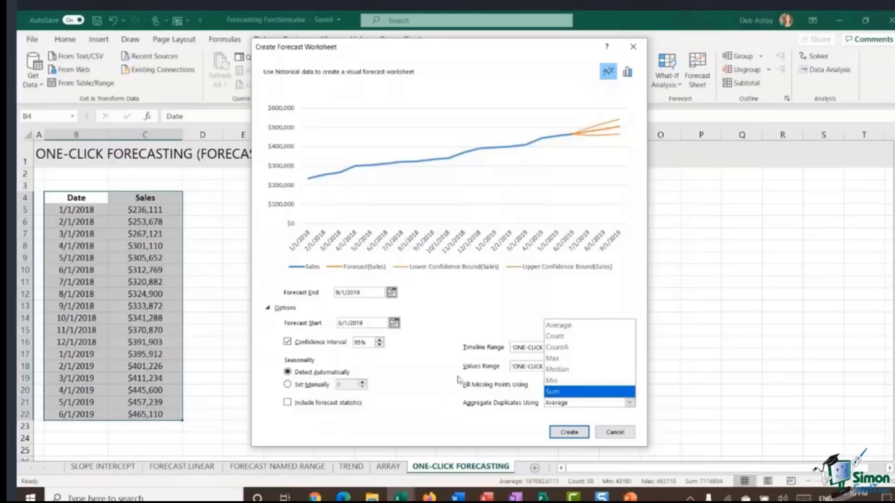
pyautogui.click(441, 399)
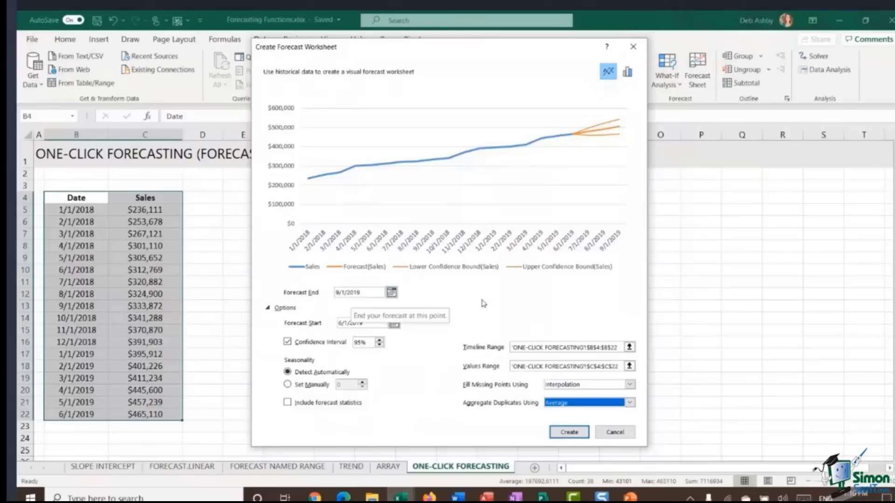
# Step: Create the forecast worksheet and move the forecast chart beside the generated table
pyautogui.click(569, 432)
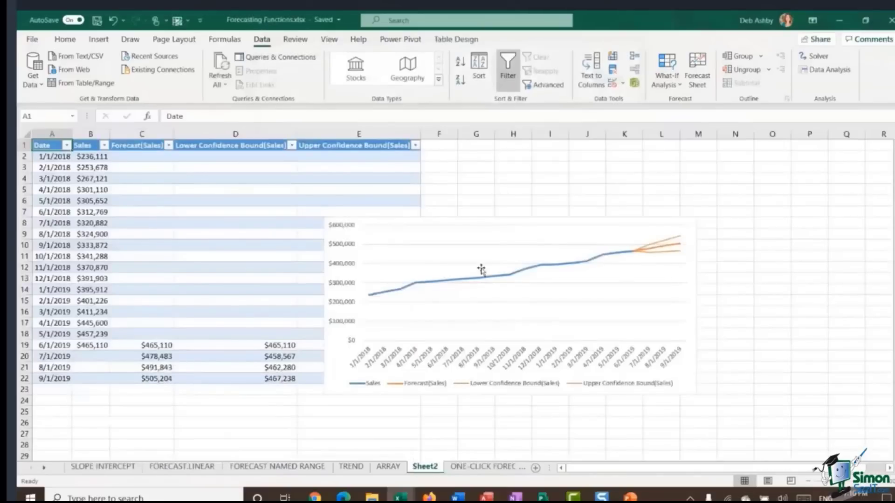
pyautogui.moveTo(415, 227); pyautogui.dragTo(546, 166)
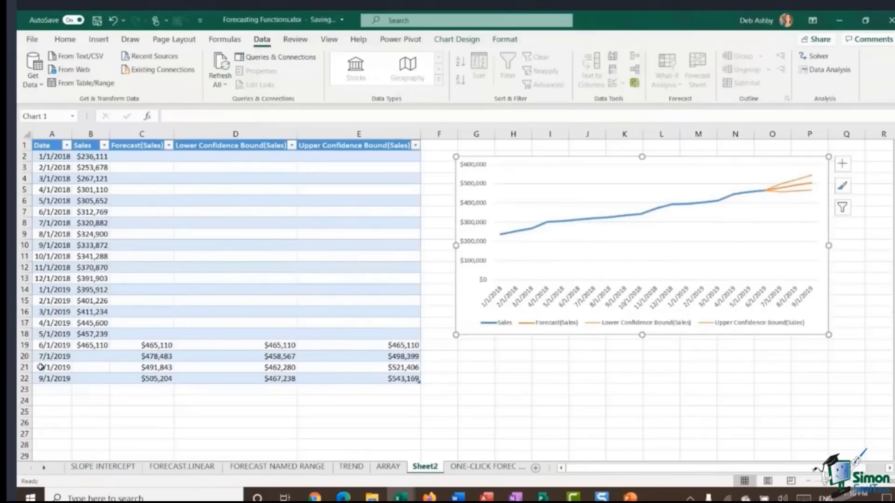
# Step: Examine the formulas in the forecast, lower confidence bound and upper confidence bound cells
pyautogui.moveTo(155, 357); pyautogui.dragTo(153, 378)
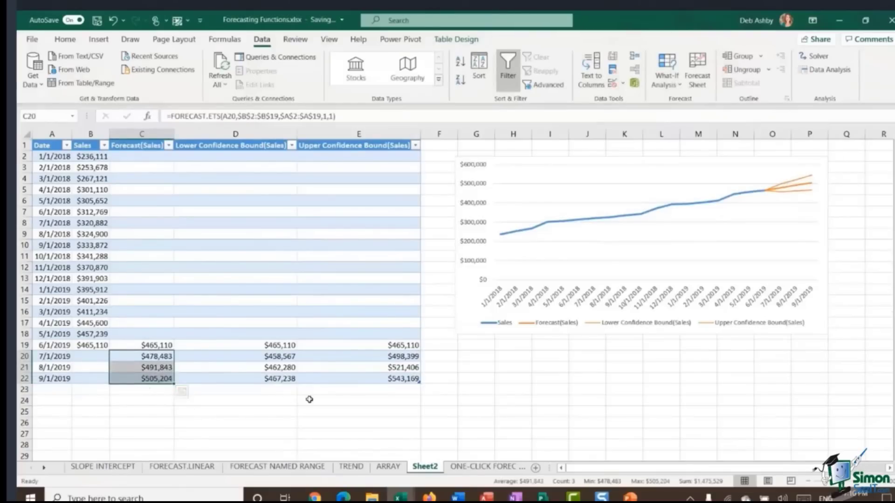
pyautogui.click(261, 357)
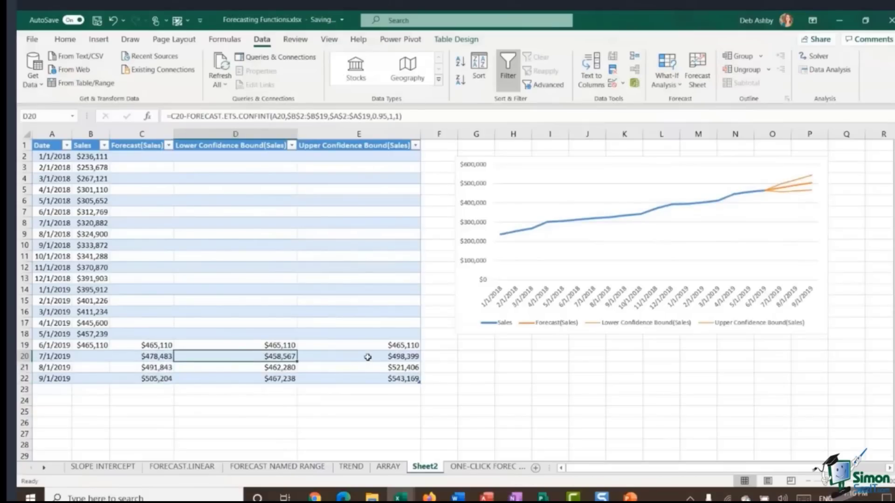
pyautogui.click(367, 357)
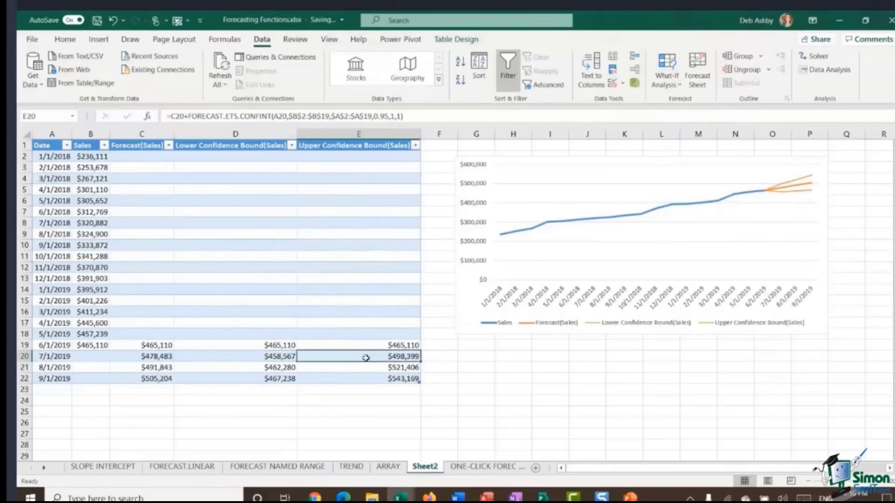
# Step: Open the chart's Change Chart Type dialog and close it without changes
pyautogui.click(581, 164)
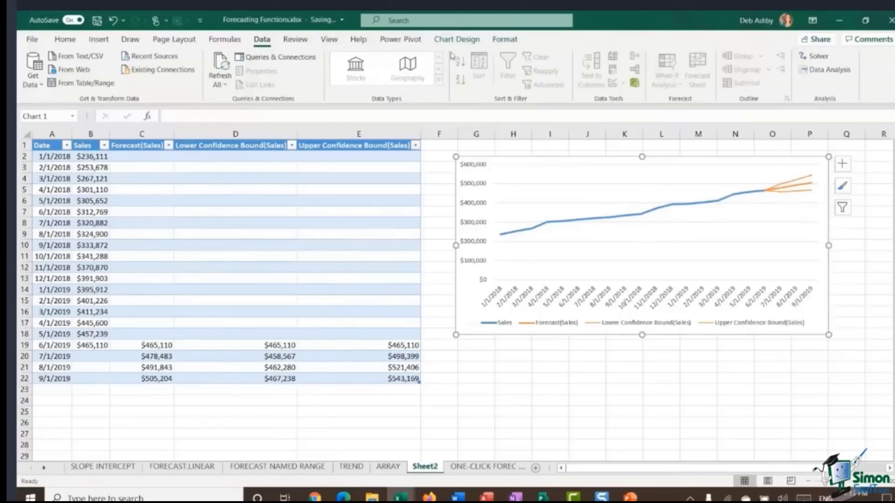
pyautogui.click(463, 40)
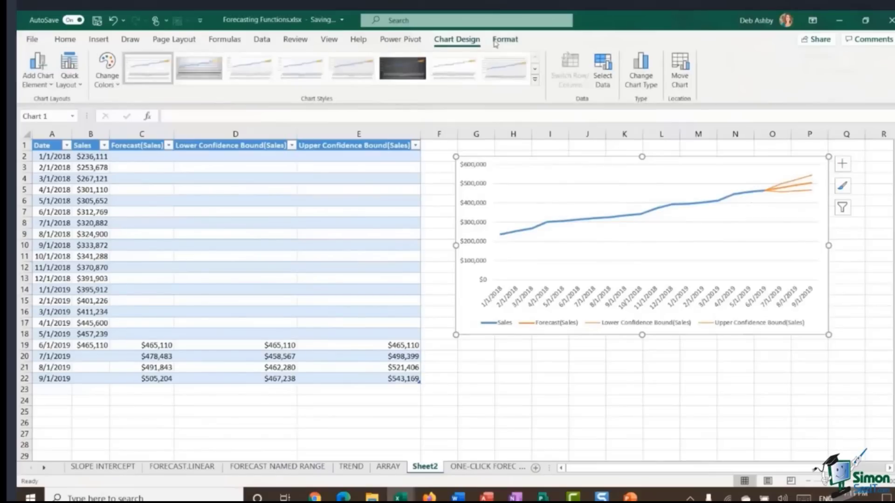
pyautogui.click(639, 76)
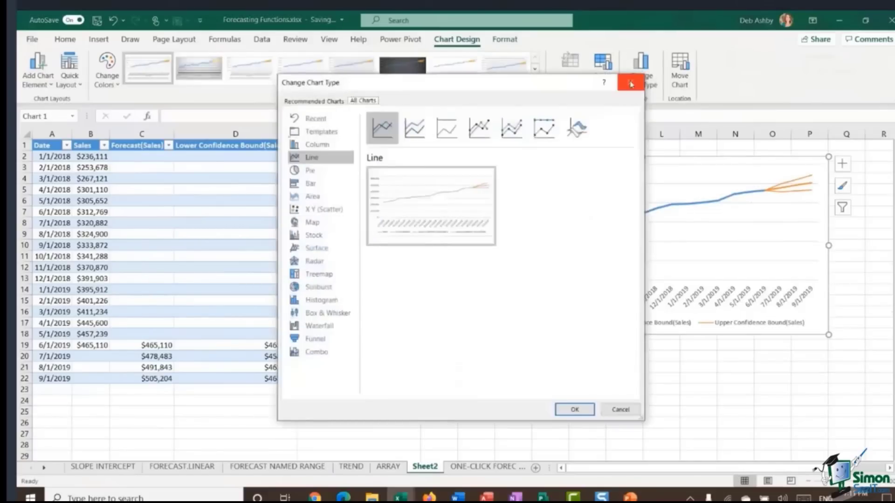
pyautogui.click(630, 85)
pyautogui.click(661, 389)
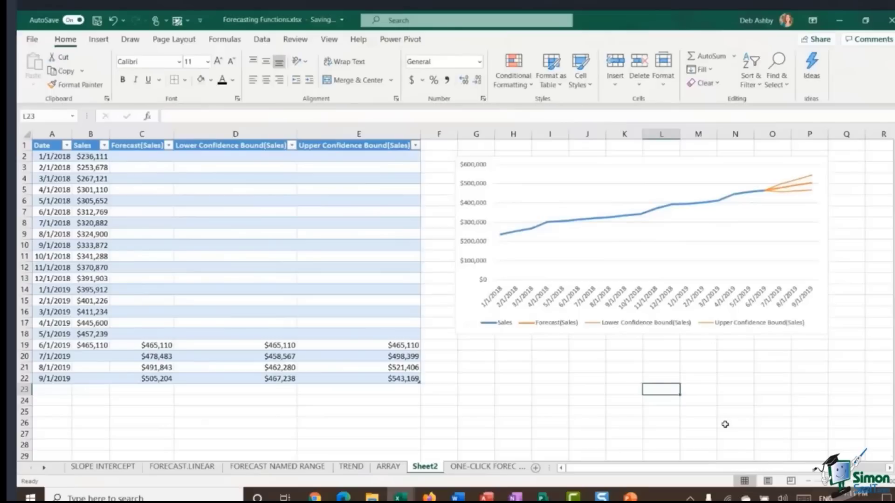
# Step: Shift the chart slightly left and add a trendline based on the Sales series
pyautogui.click(581, 161)
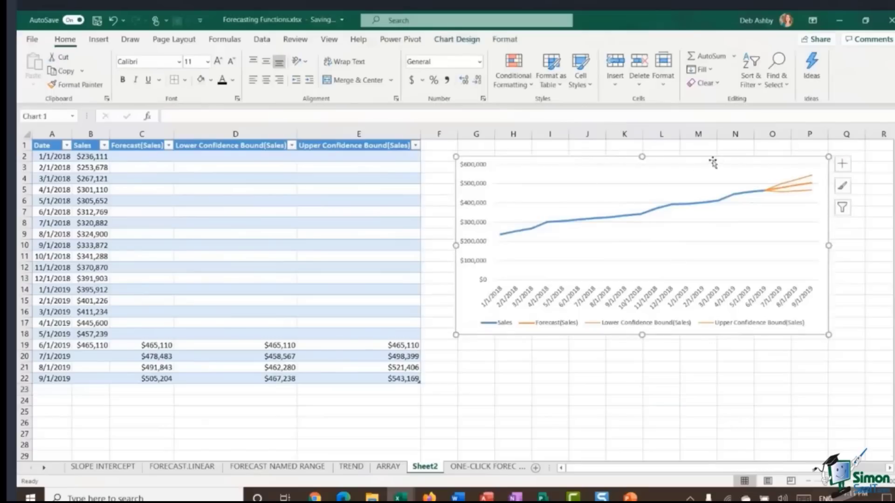
pyautogui.moveTo(708, 159); pyautogui.dragTo(681, 157)
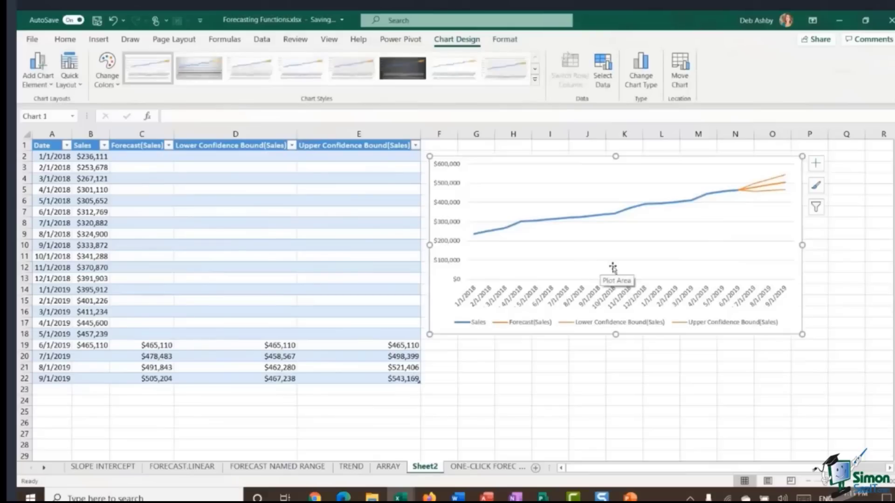
pyautogui.click(816, 165)
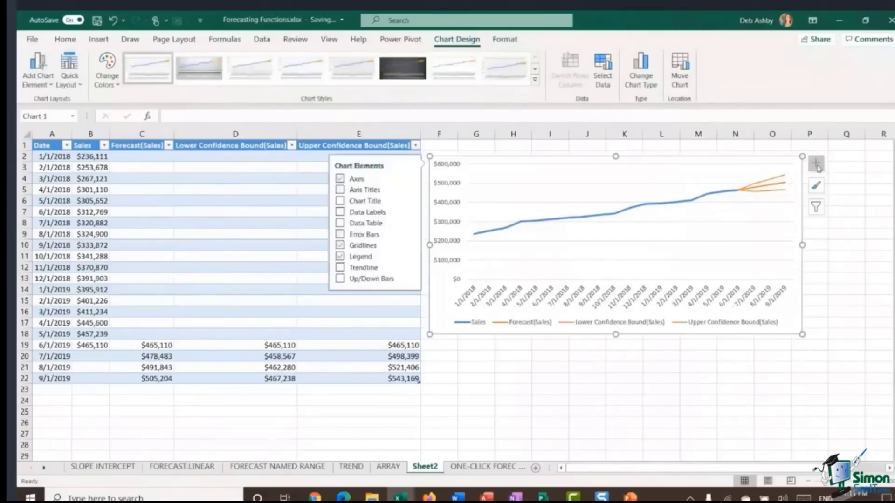
pyautogui.click(340, 268)
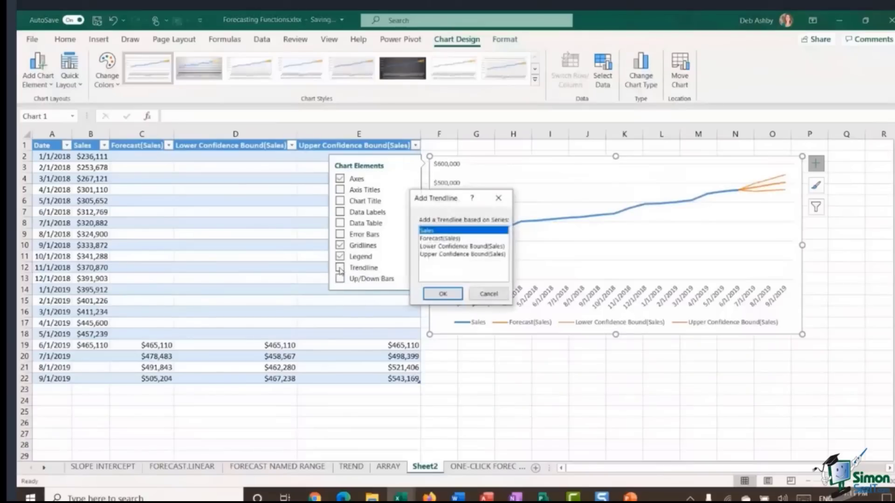
pyautogui.moveTo(437, 201); pyautogui.dragTo(340, 257)
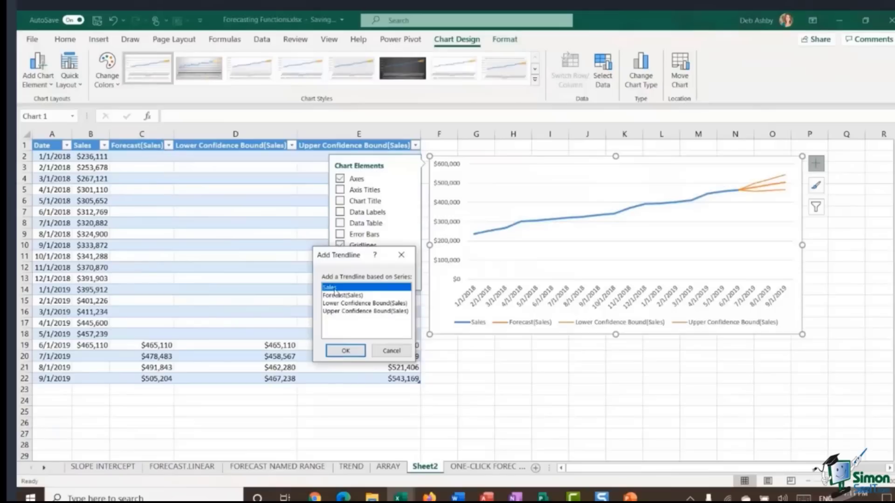
pyautogui.click(346, 351)
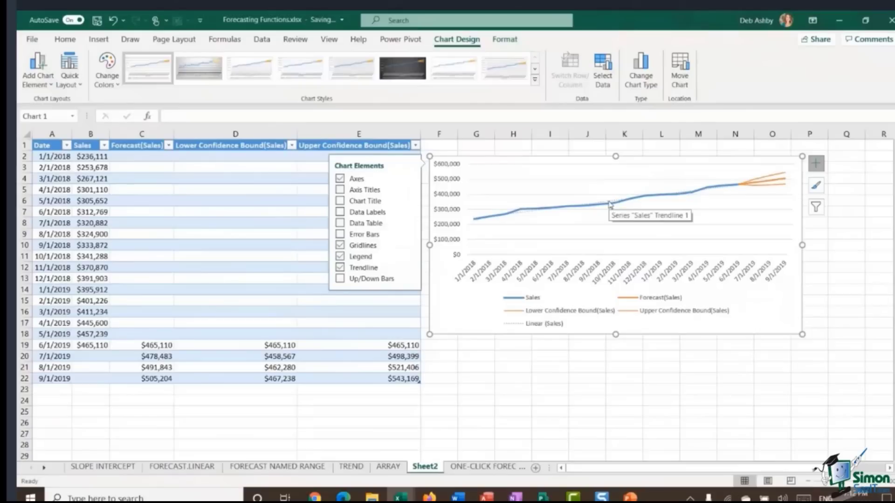
# Step: Format the Sales trendline to display its R-squared value on the chart and move that label above the line
pyautogui.click(527, 216)
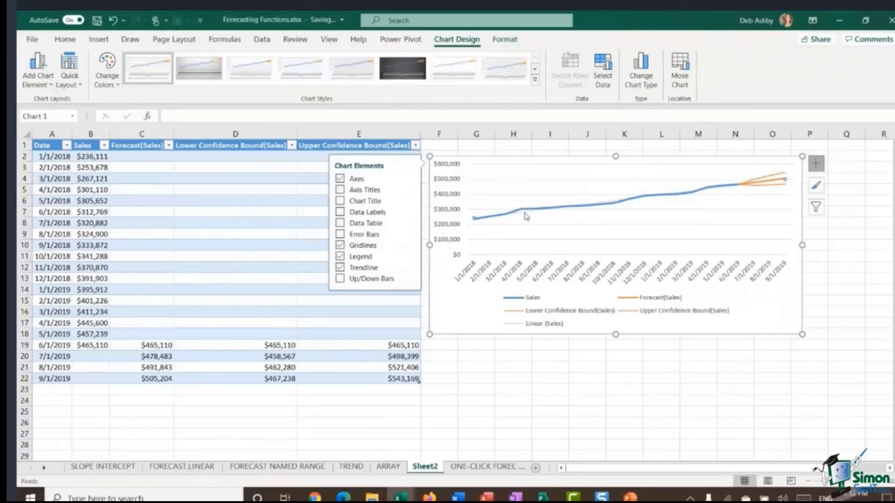
pyautogui.rightClick(526, 216)
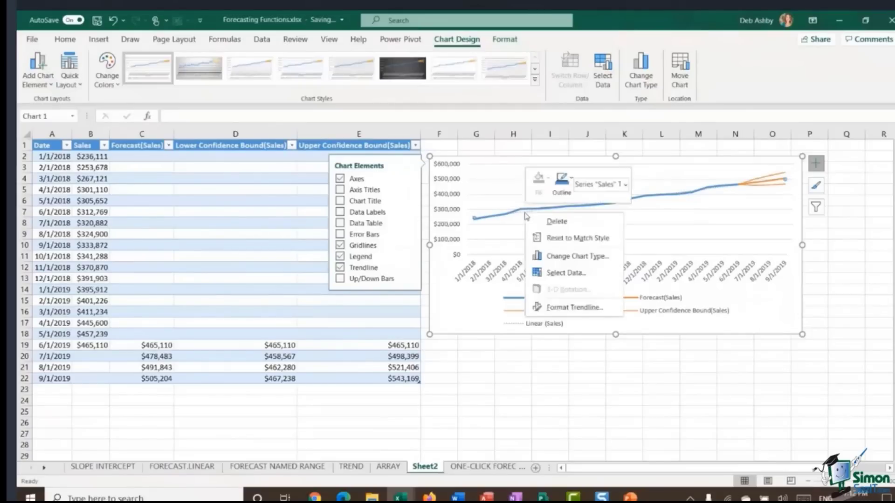
pyautogui.click(559, 309)
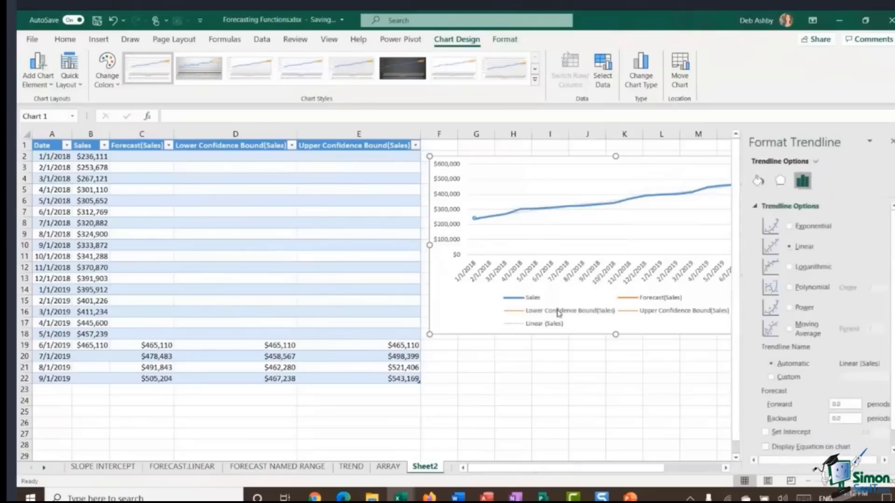
pyautogui.moveTo(554, 466); pyautogui.dragTo(615, 474)
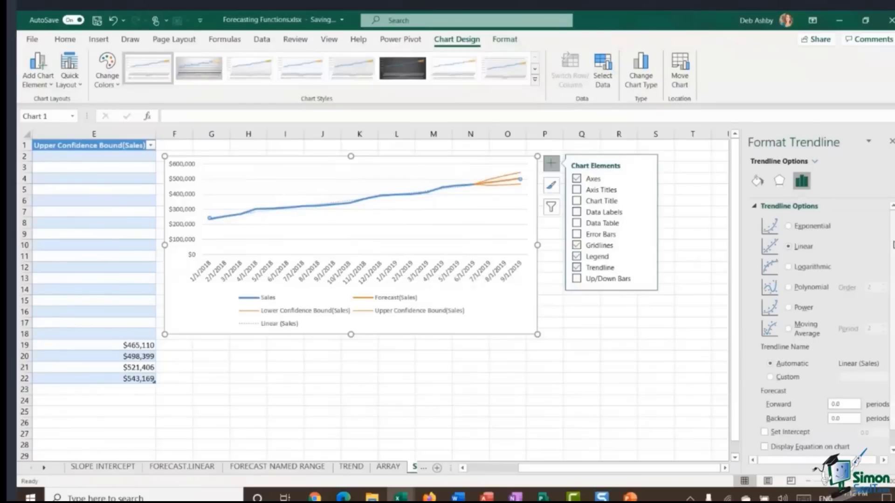
pyautogui.scroll(-1, 889, 249)
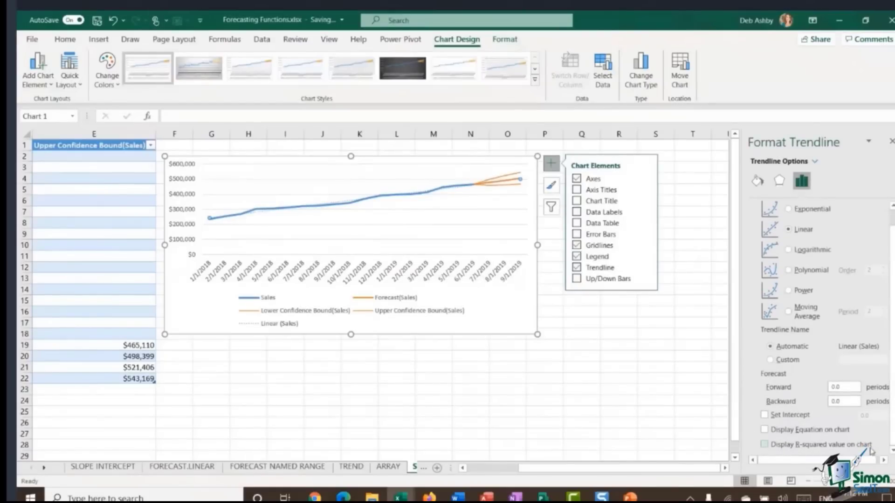
pyautogui.click(764, 445)
pyautogui.click(487, 182)
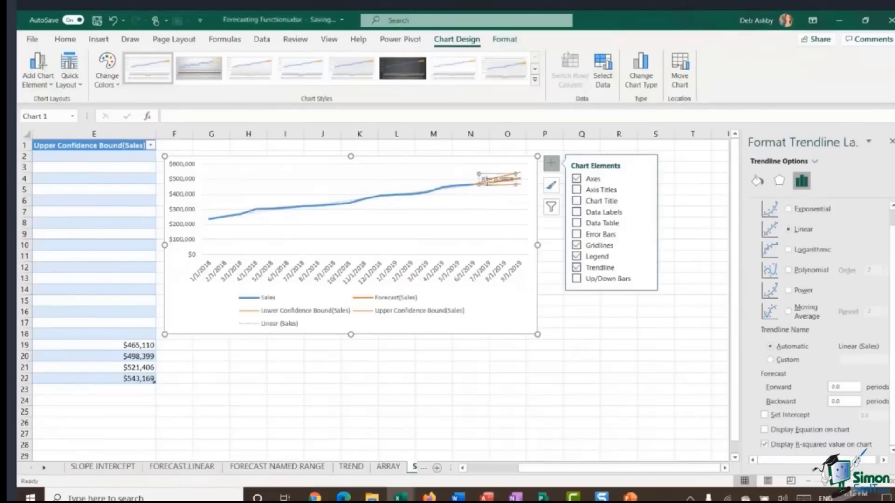
pyautogui.moveTo(486, 181); pyautogui.dragTo(412, 167)
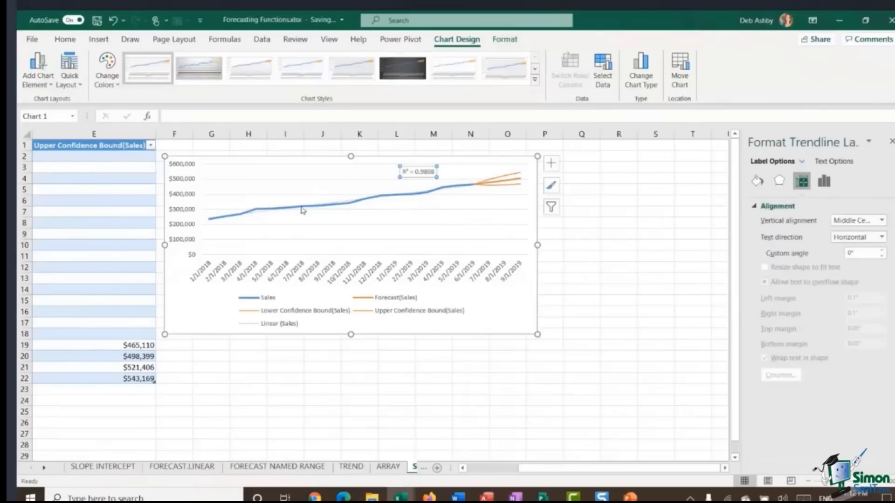
# Step: Try the Exponential, Linear and Logarithmic trendline types and settle on Polynomial for the Sales trendline
pyautogui.click(257, 217)
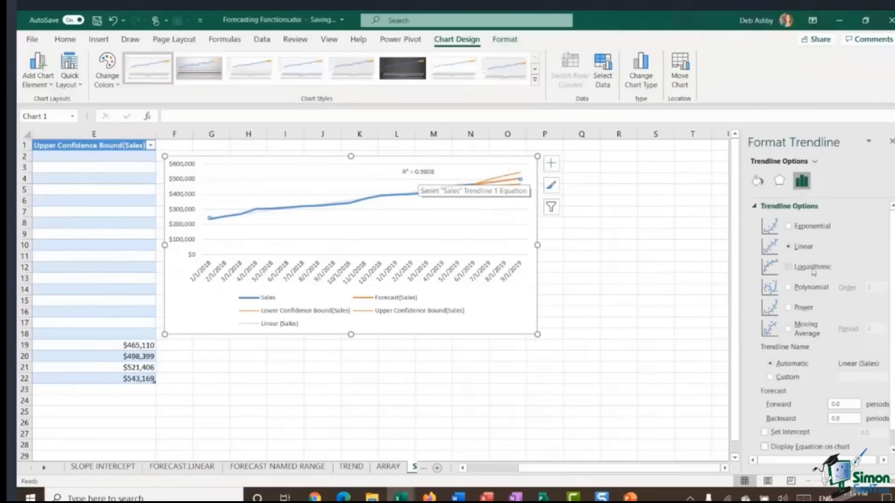
pyautogui.click(791, 229)
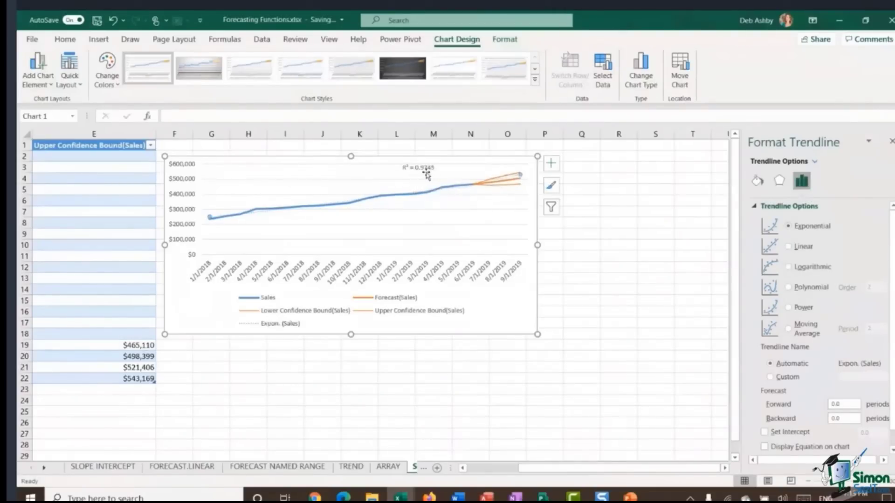
pyautogui.click(788, 247)
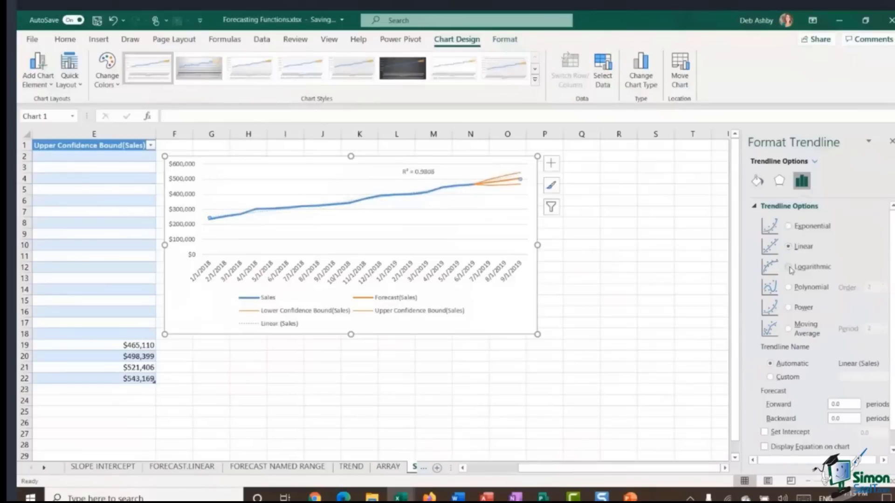
pyautogui.click(788, 268)
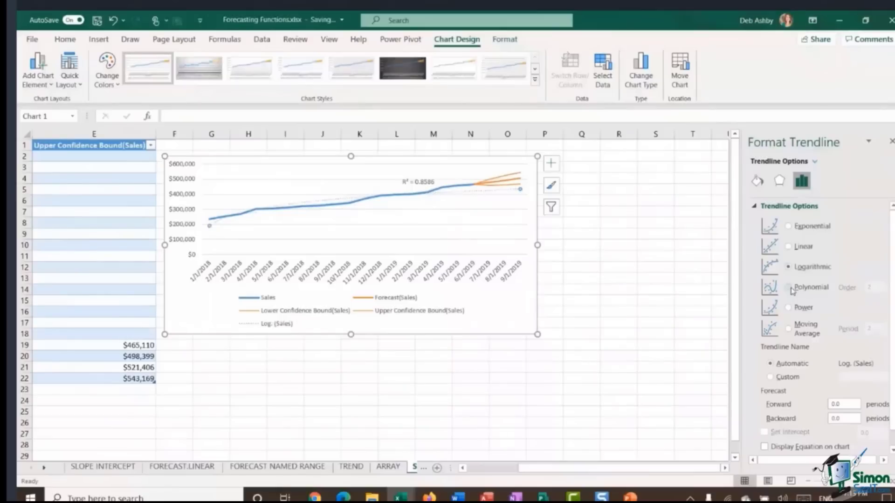
pyautogui.click(789, 288)
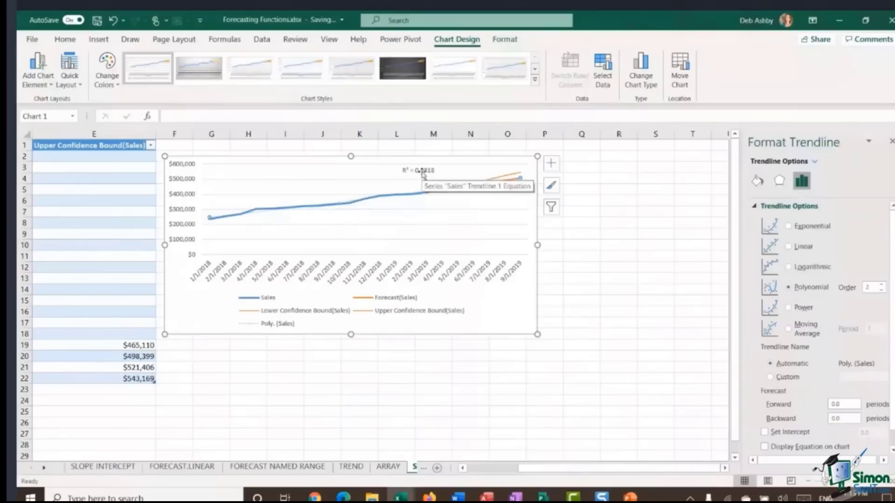
pyautogui.scroll(-1, 891, 268)
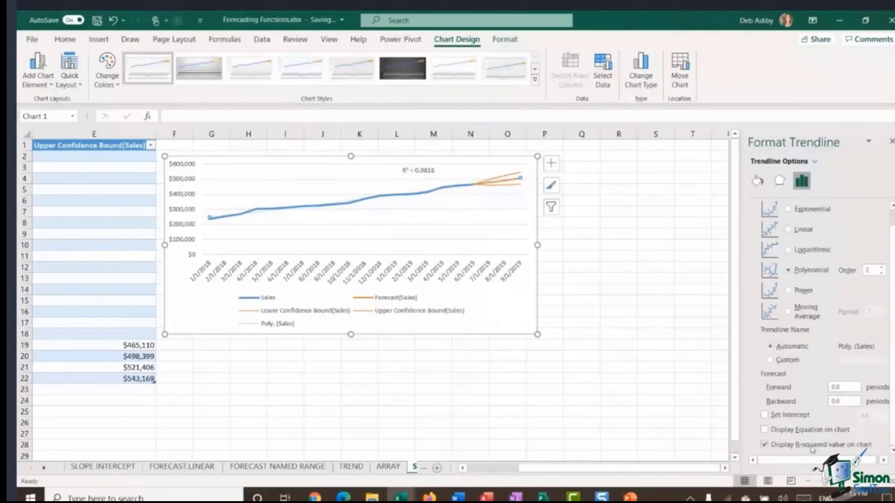
pyautogui.scroll(1, 820, 303)
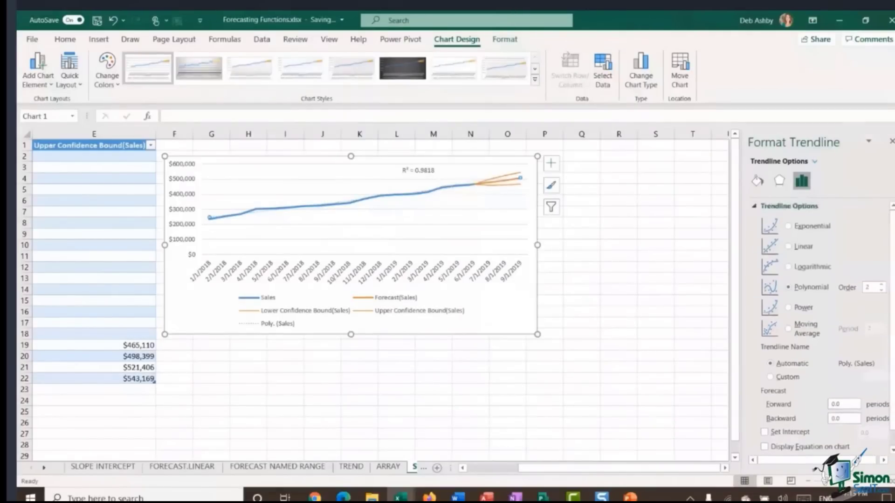
# Step: Select the R-squared label, then deselect the chart and close the formatting pane
pyautogui.click(423, 171)
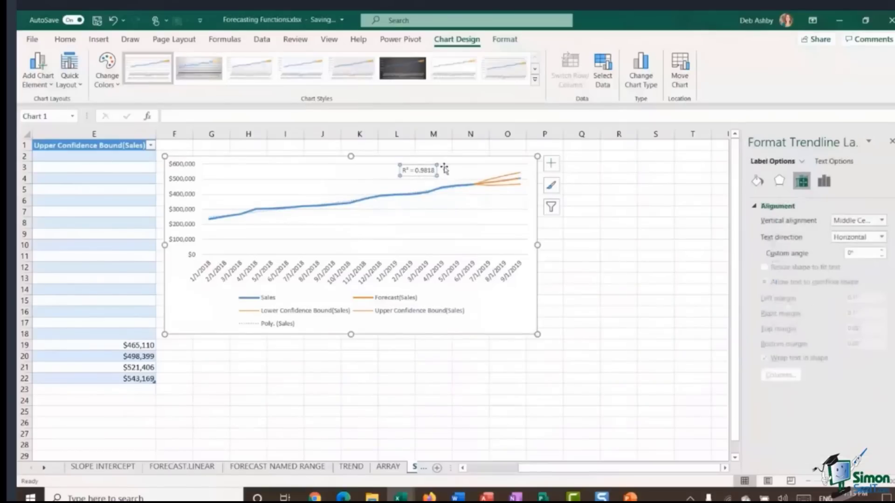
pyautogui.click(445, 170)
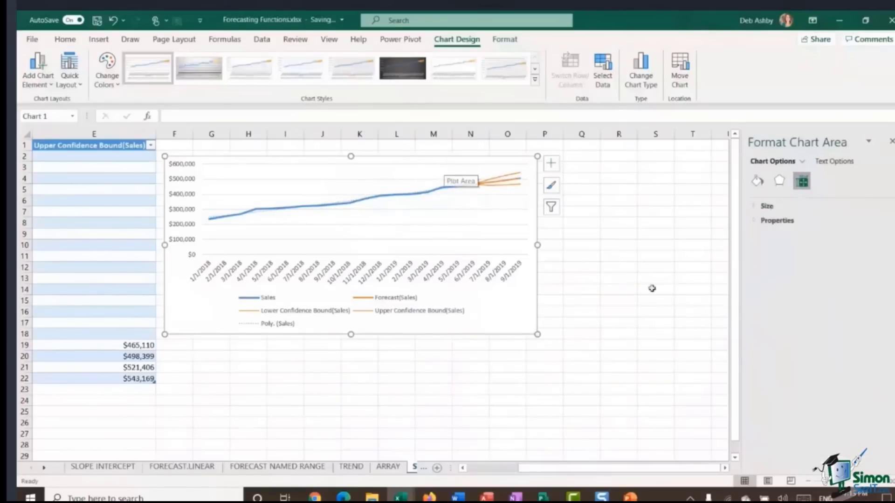
pyautogui.click(657, 325)
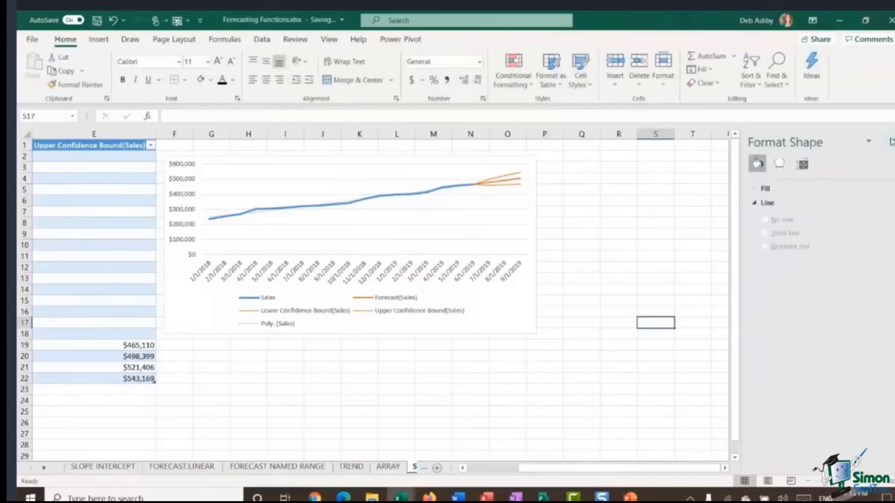
pyautogui.click(889, 142)
# Step: Review the forecast table with its confidence bounds alongside the chart on Sheet2
pyautogui.moveTo(667, 469); pyautogui.dragTo(626, 475)
pyautogui.click(508, 376)
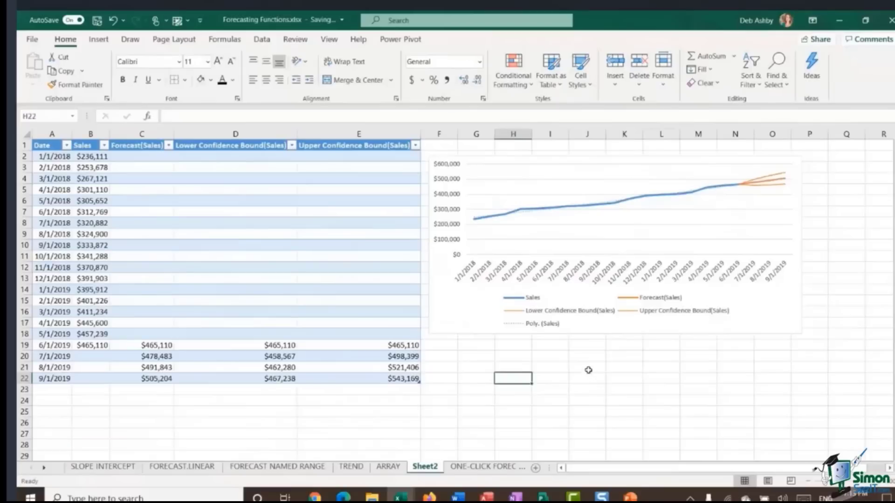
pyautogui.click(588, 370)
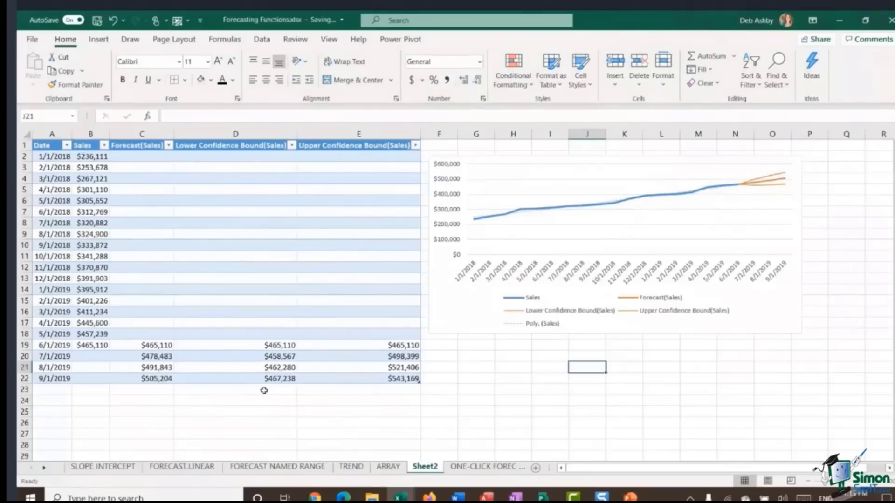
pyautogui.click(482, 380)
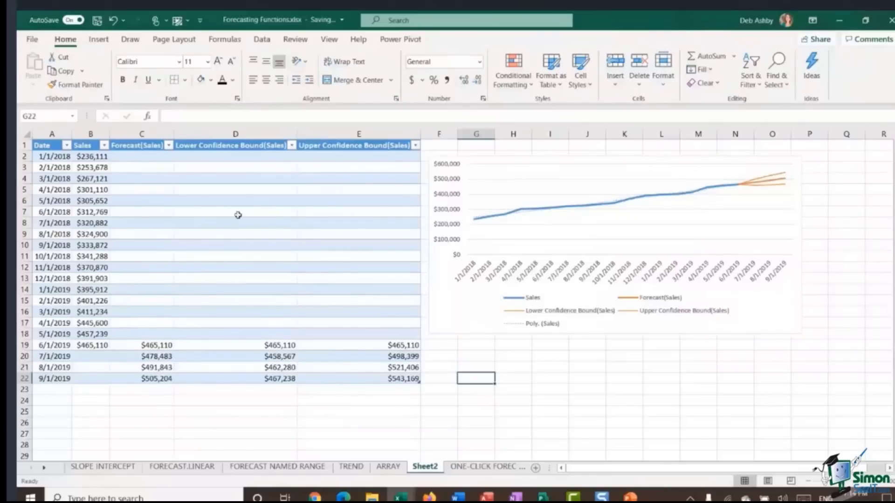
pyautogui.click(285, 244)
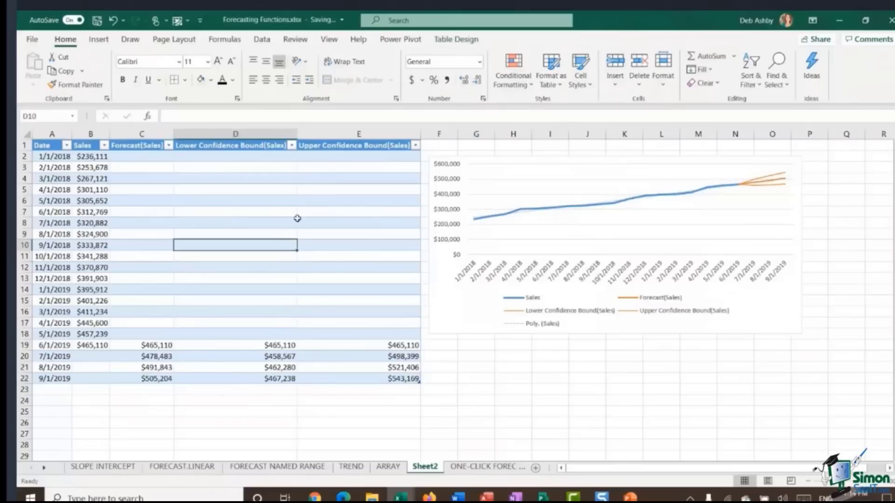
# Step: Switch to the FORECAST.LINEAR worksheet
pyautogui.click(192, 468)
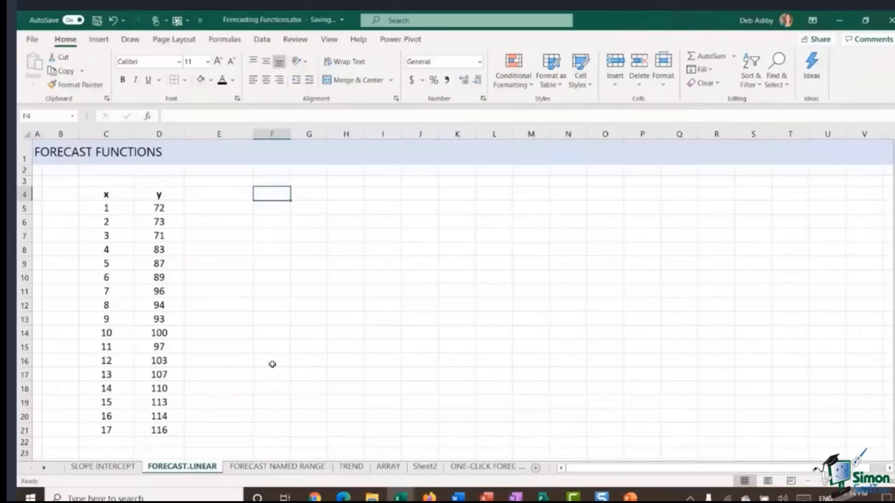
pyautogui.click(276, 318)
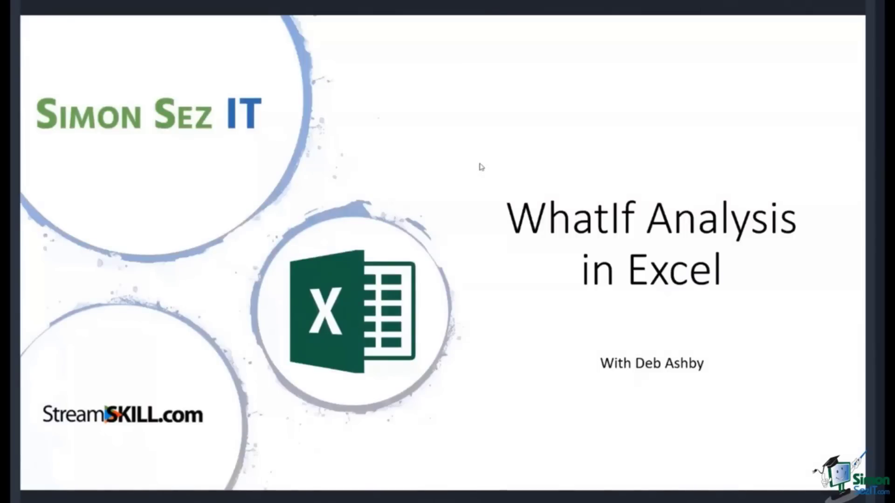
pyautogui.click(480, 164)
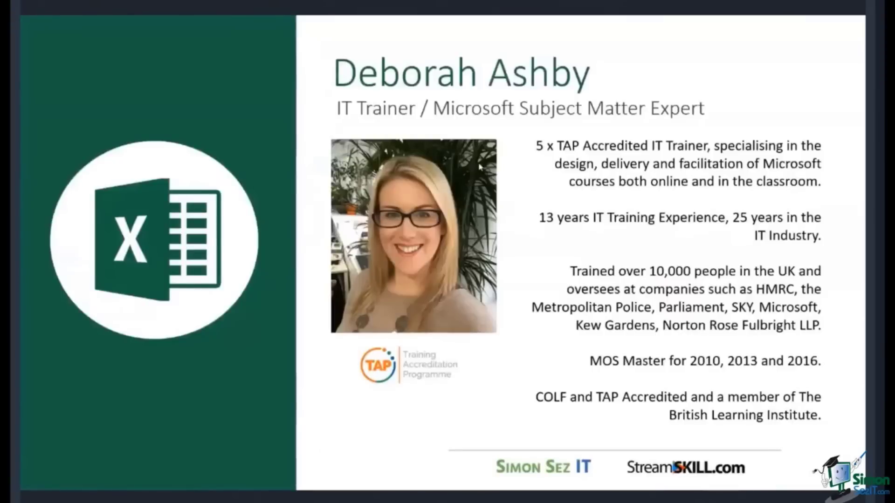
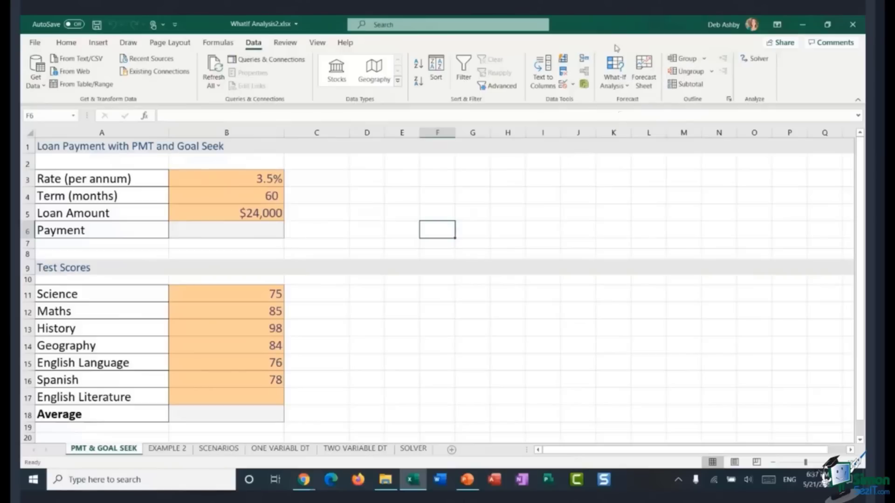
pyautogui.click(626, 87)
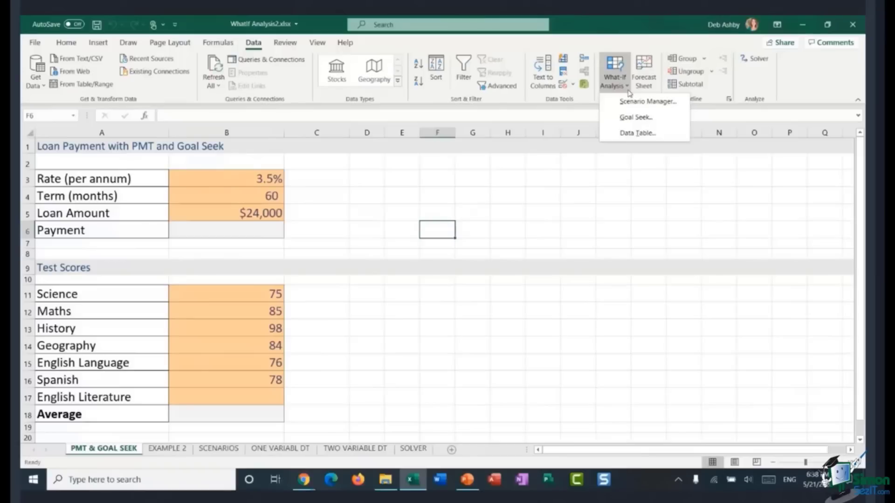
pyautogui.click(811, 83)
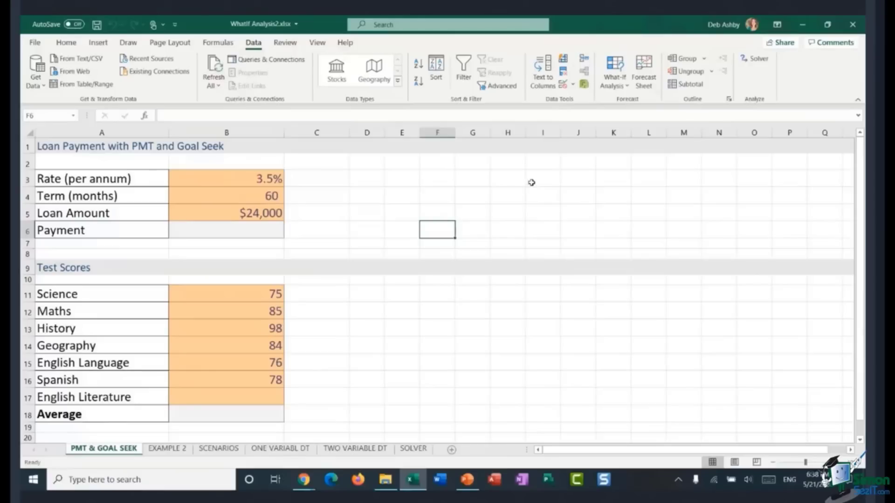
pyautogui.click(360, 181)
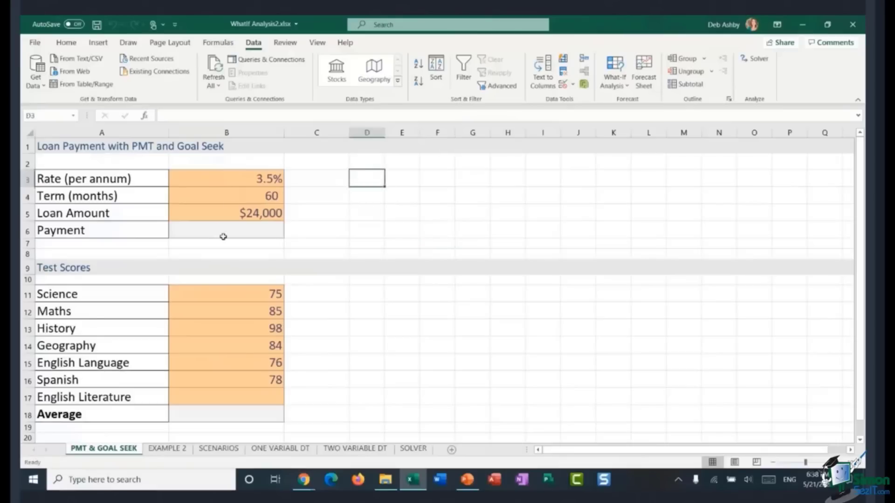
# Step: Review the PMT function in the Financial function library and the rate, term and loan amount inputs
pyautogui.click(199, 236)
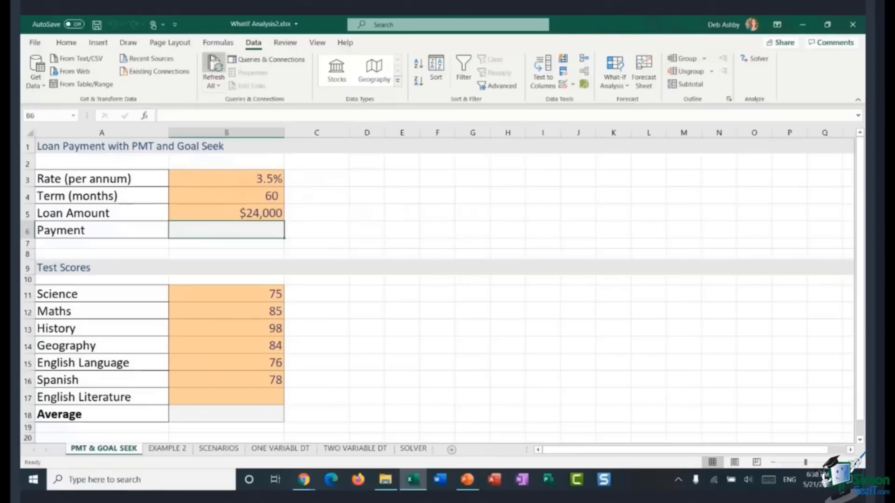
pyautogui.click(214, 44)
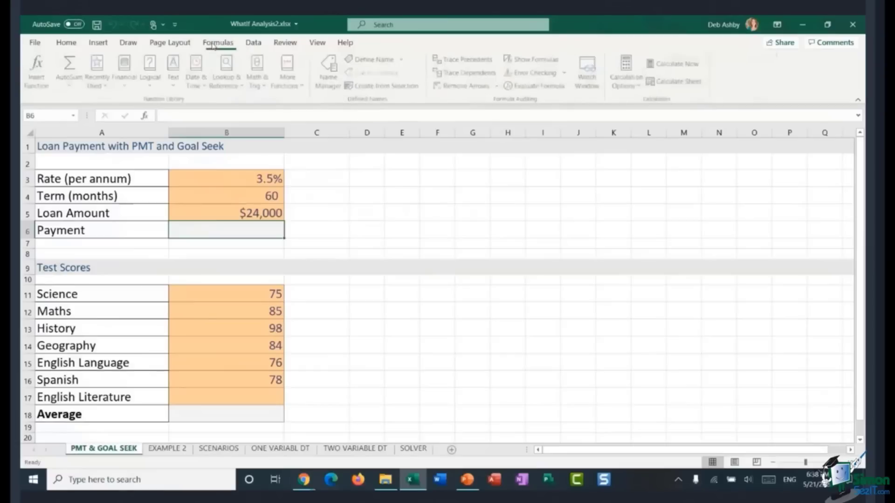
pyautogui.click(125, 75)
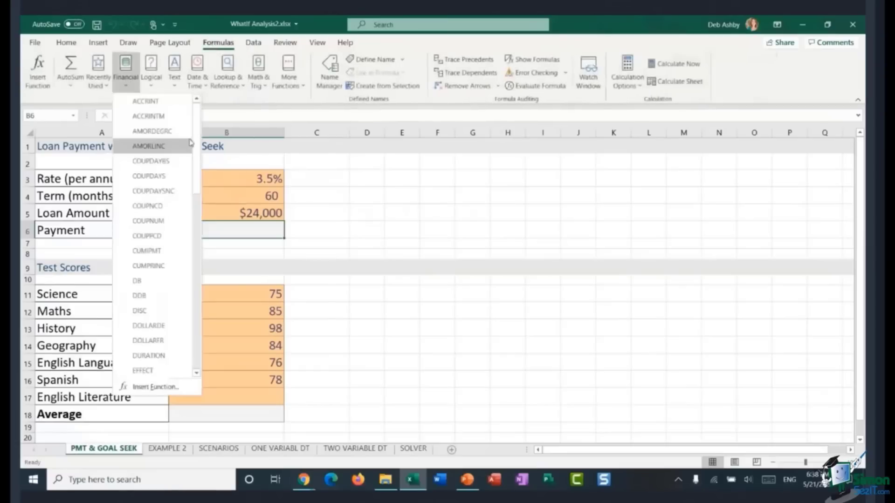
pyautogui.scroll(-2, 198, 166)
pyautogui.moveTo(197, 164); pyautogui.dragTo(183, 270)
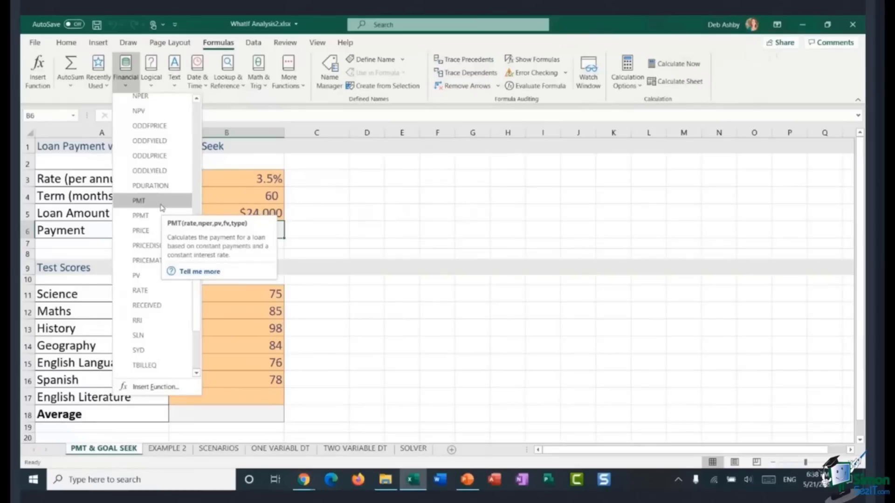
pyautogui.click(326, 208)
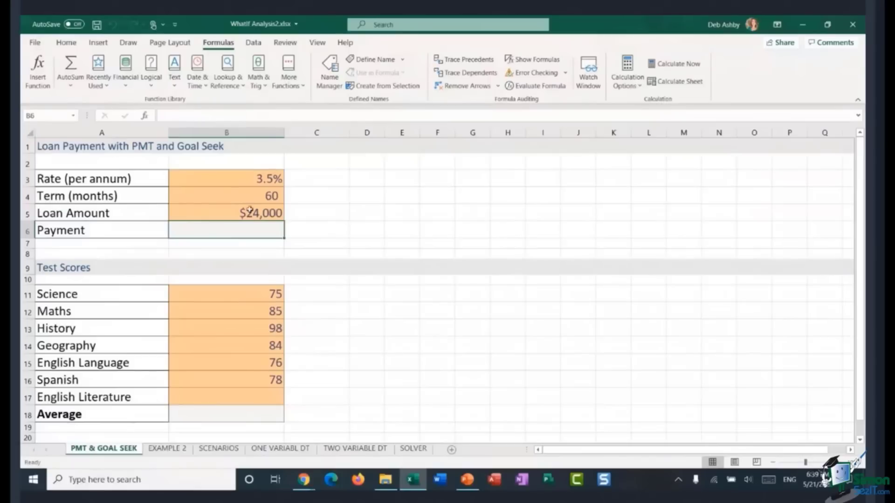
pyautogui.click(213, 216)
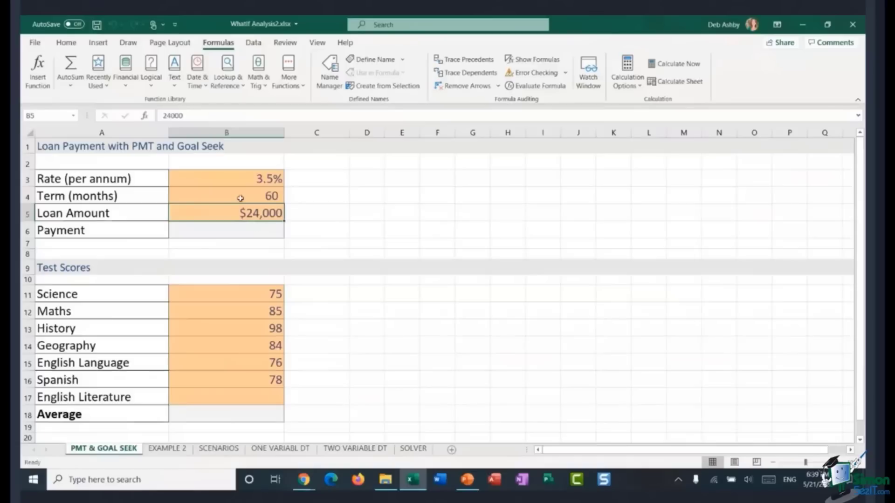
pyautogui.click(210, 182)
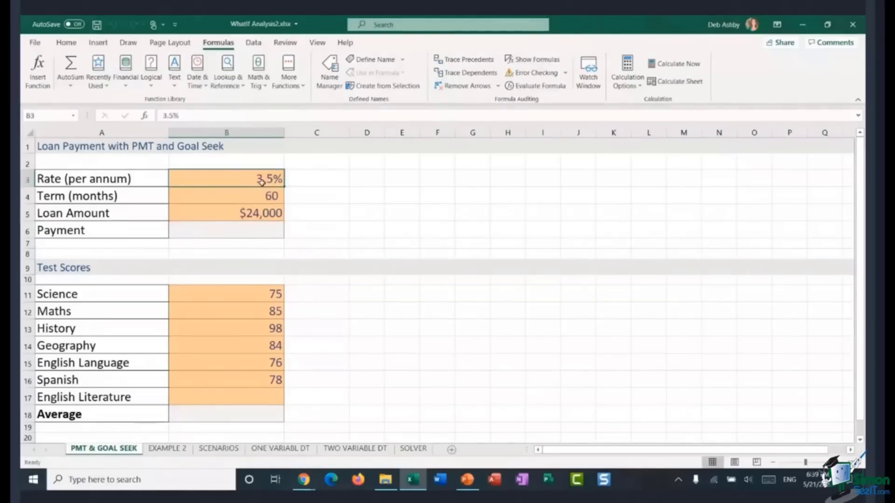
pyautogui.click(234, 196)
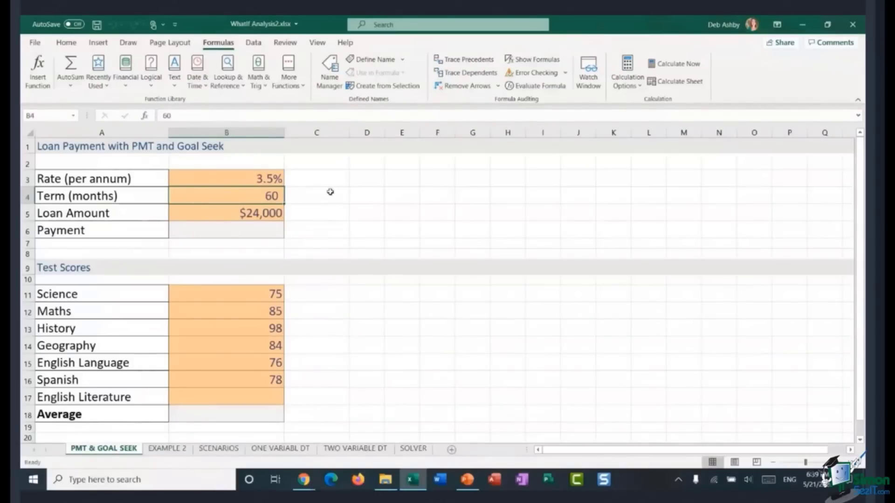
# Step: Enter a payment formula in B6 as =PMT(B3/12,B4,B5)
pyautogui.click(230, 232)
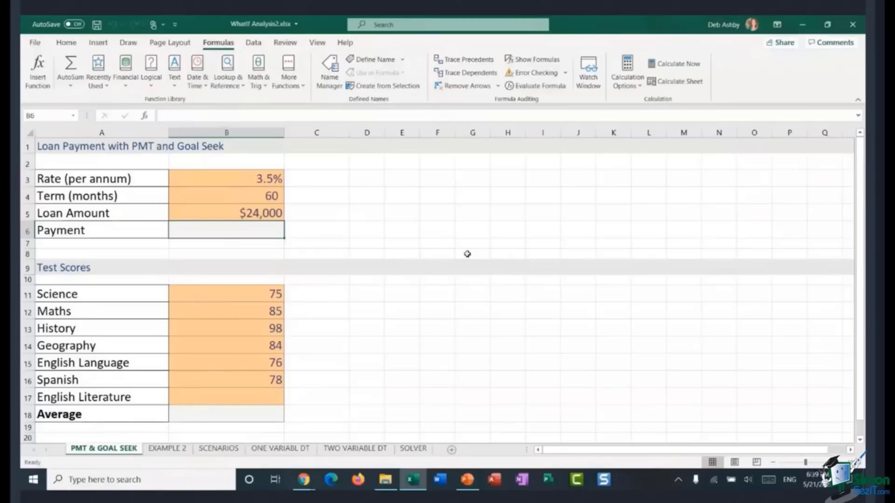
pyautogui.write('=')
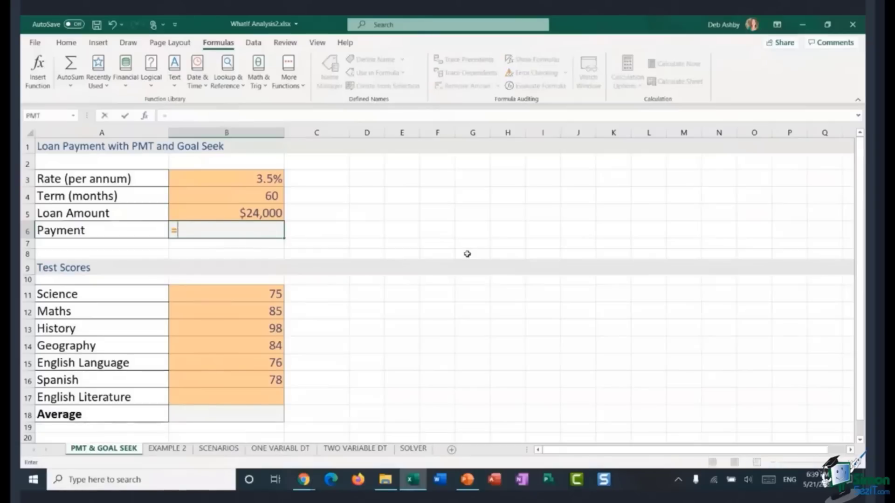
pyautogui.write('PMT(')
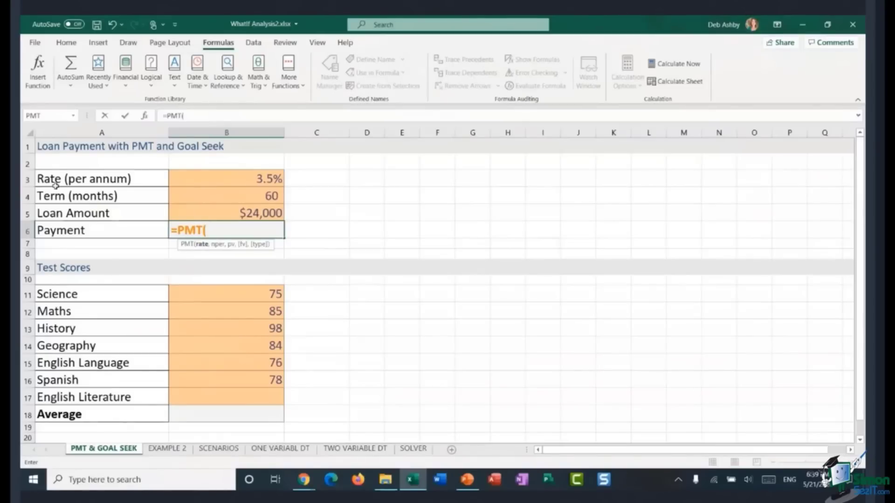
pyautogui.click(244, 183)
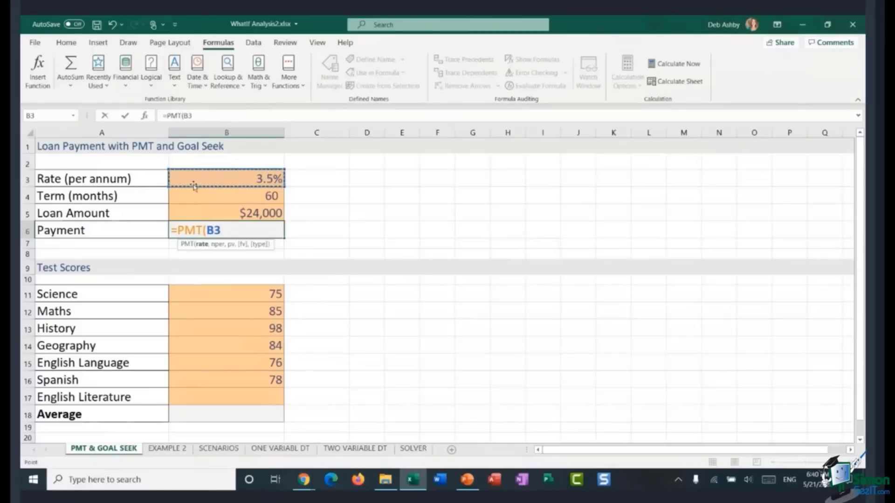
pyautogui.write('/12')
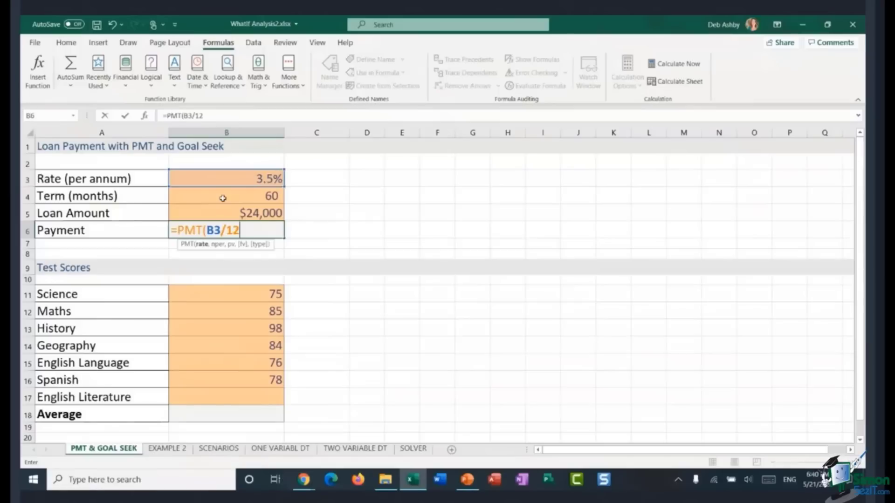
pyautogui.write(',')
pyautogui.click(250, 197)
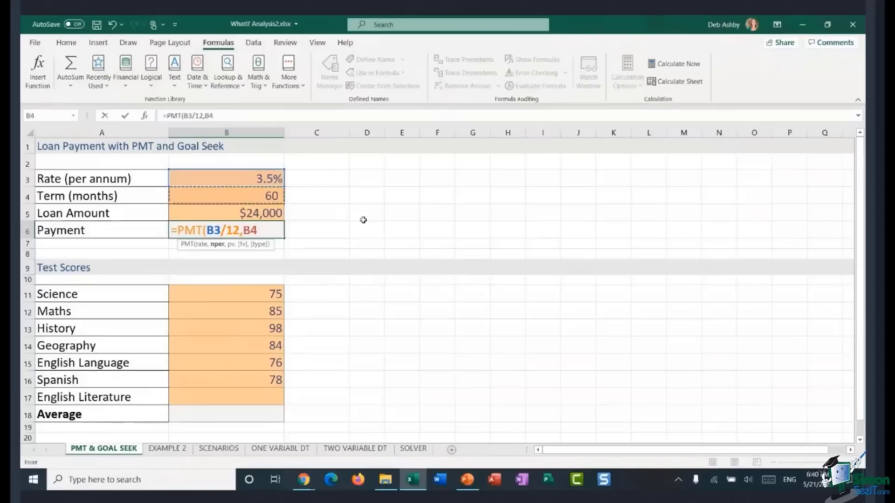
pyautogui.write(',')
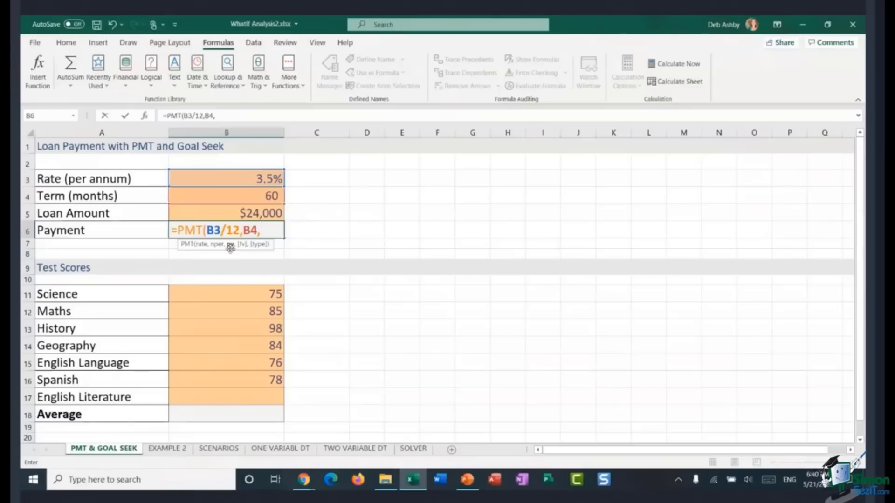
pyautogui.click(245, 210)
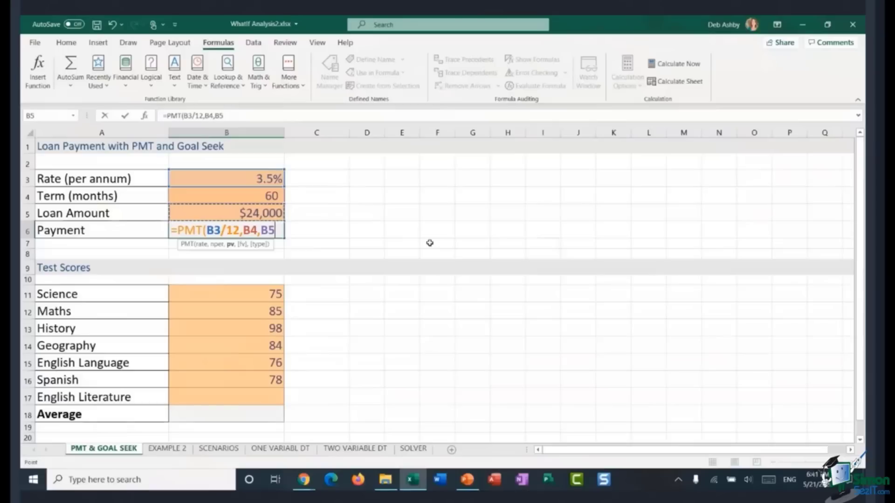
pyautogui.write(')')
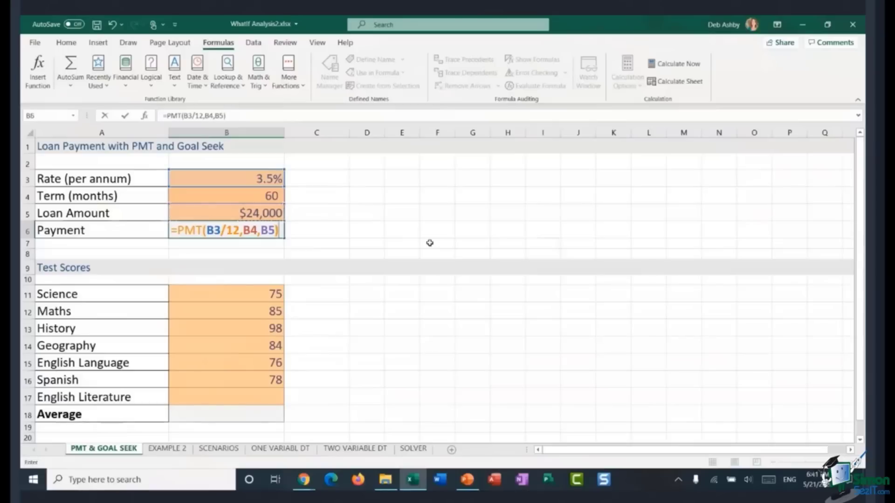
pyautogui.press('Return')
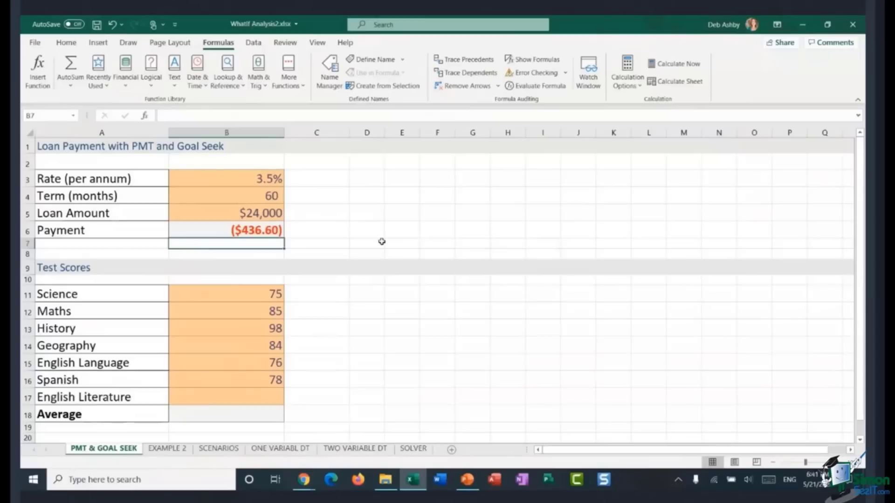
# Step: Edit the payment formula to negate the loan amount, making it =PMT(B3/12,B4,-B5)
pyautogui.click(231, 233)
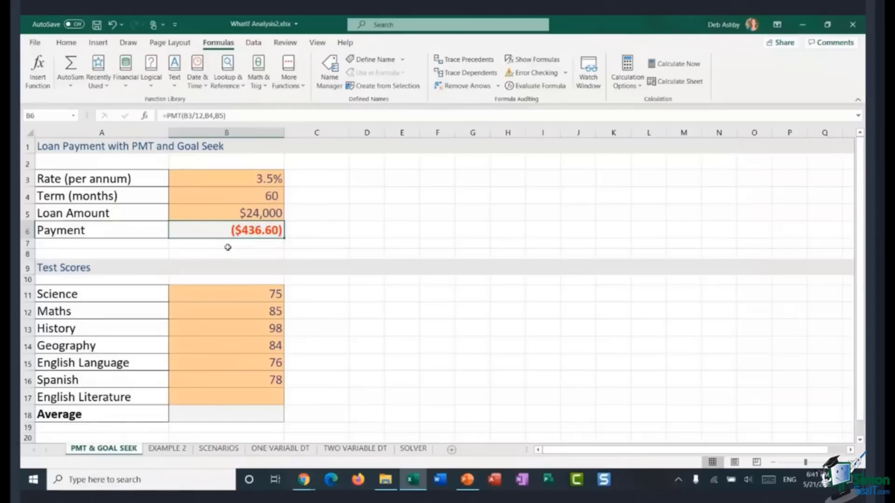
pyautogui.doubleClick(248, 230)
pyautogui.click(262, 230)
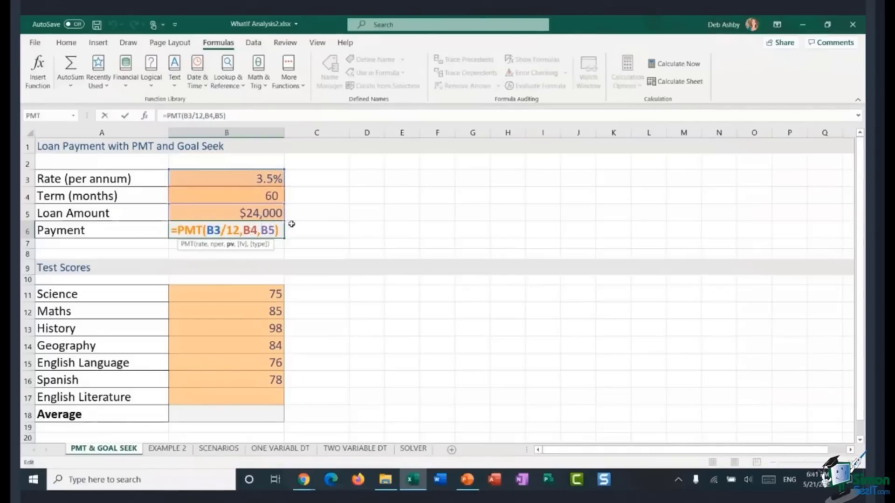
pyautogui.write('-')
pyautogui.press('Return')
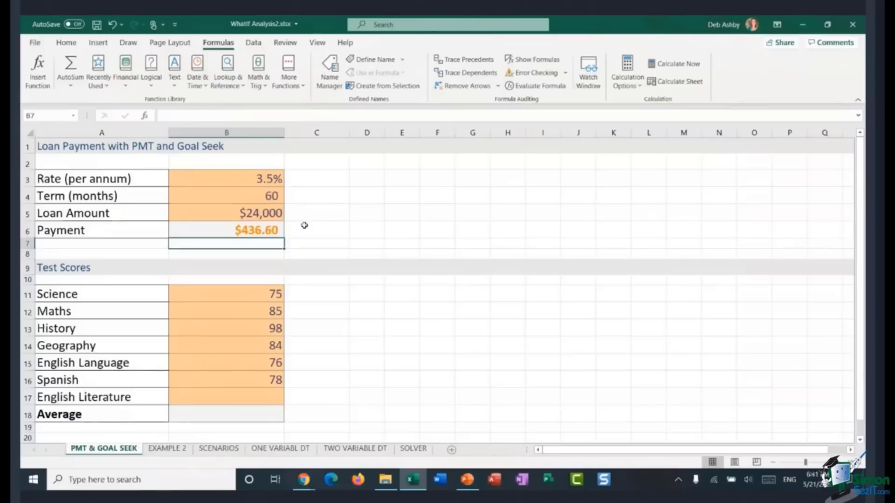
# Step: Try Goal Seek to set the payment in B6 to 500 by changing the loan amount in B5, then cancel
pyautogui.click(223, 232)
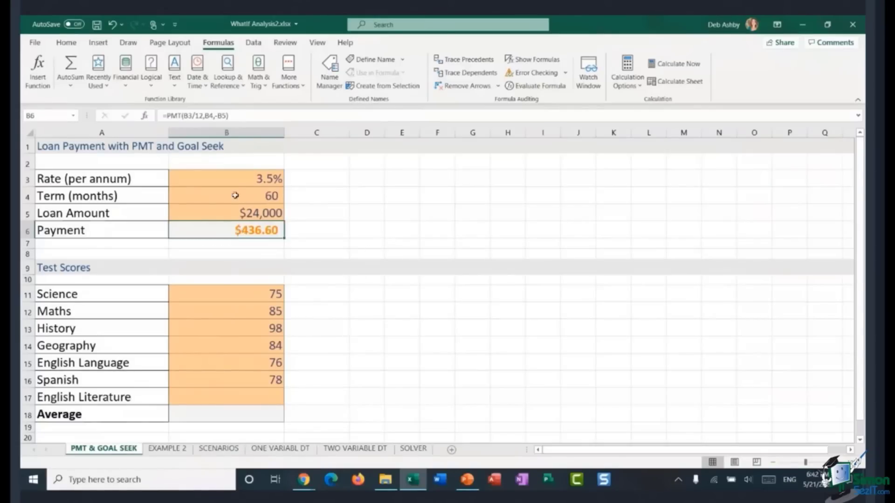
pyautogui.click(253, 42)
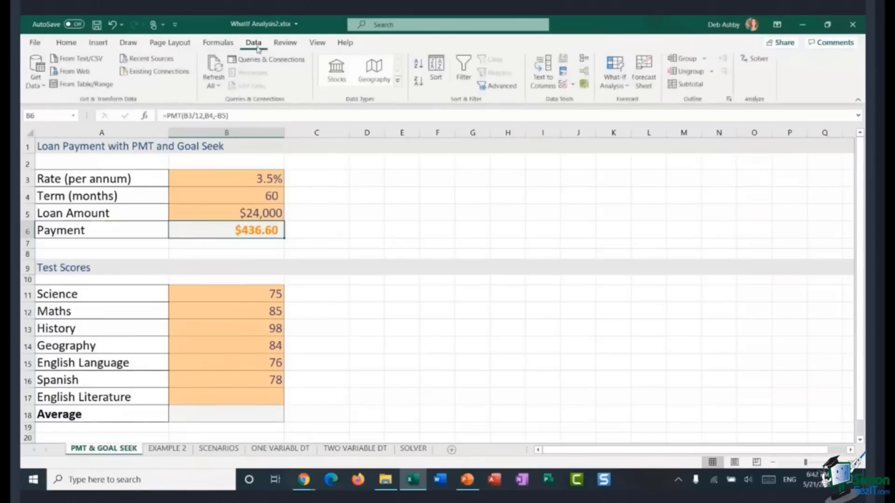
pyautogui.click(616, 82)
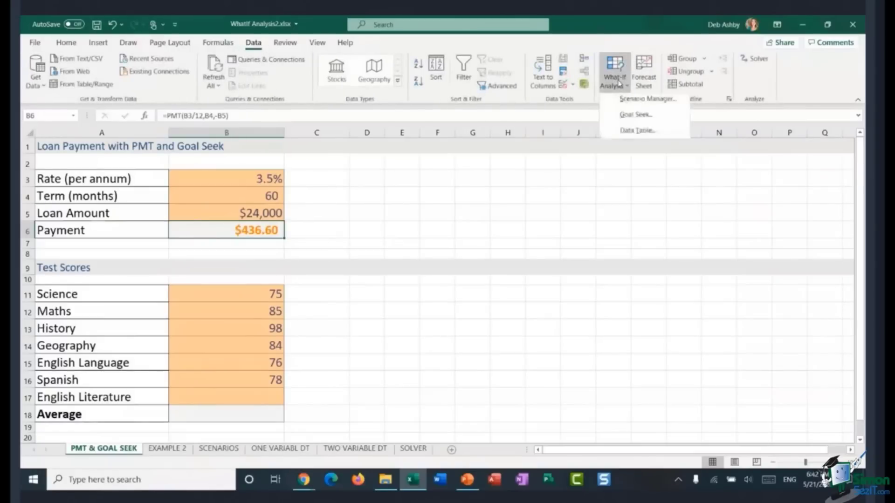
pyautogui.click(627, 118)
pyautogui.moveTo(402, 210); pyautogui.dragTo(410, 169)
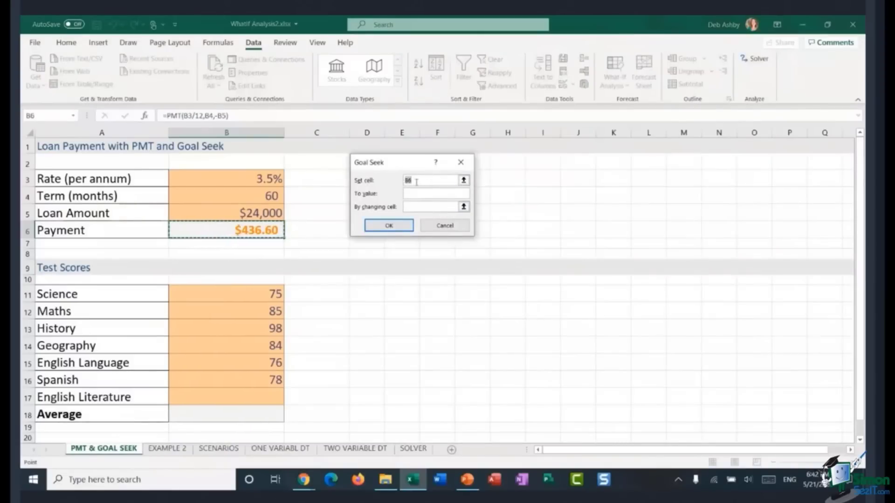
pyautogui.click(271, 235)
pyautogui.click(415, 192)
pyautogui.write('500')
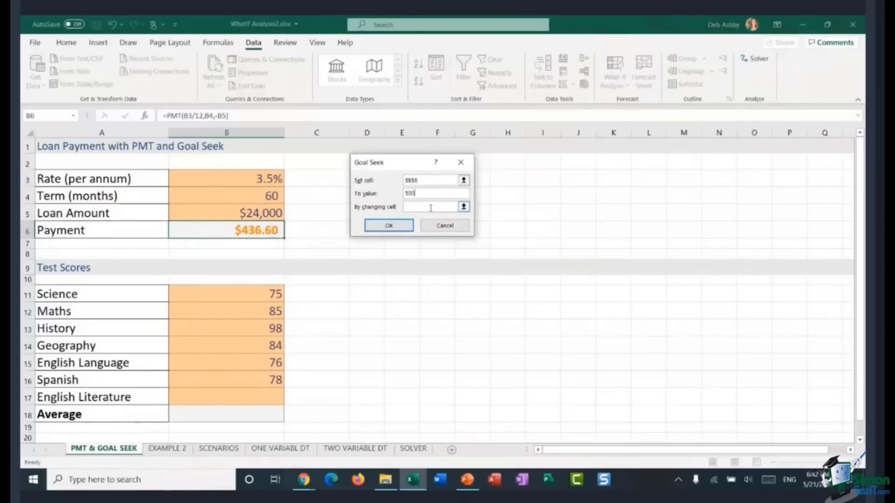
pyautogui.click(426, 208)
pyautogui.click(235, 215)
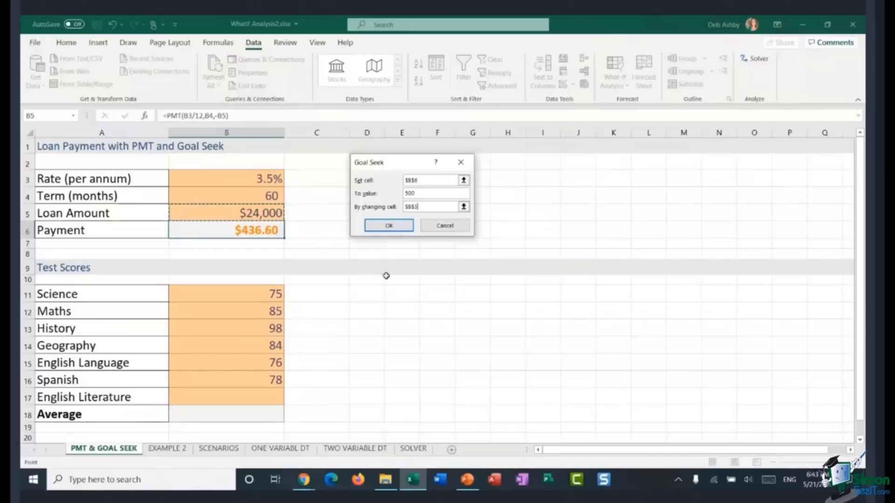
pyautogui.click(388, 227)
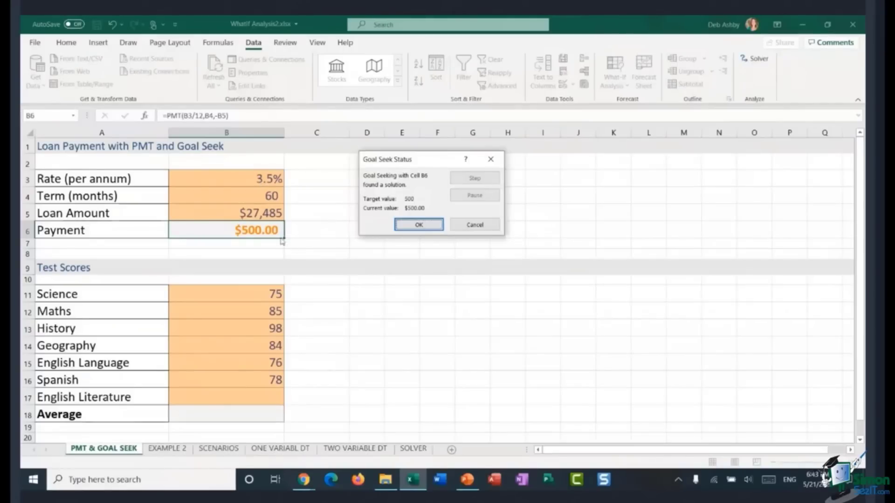
pyautogui.click(475, 224)
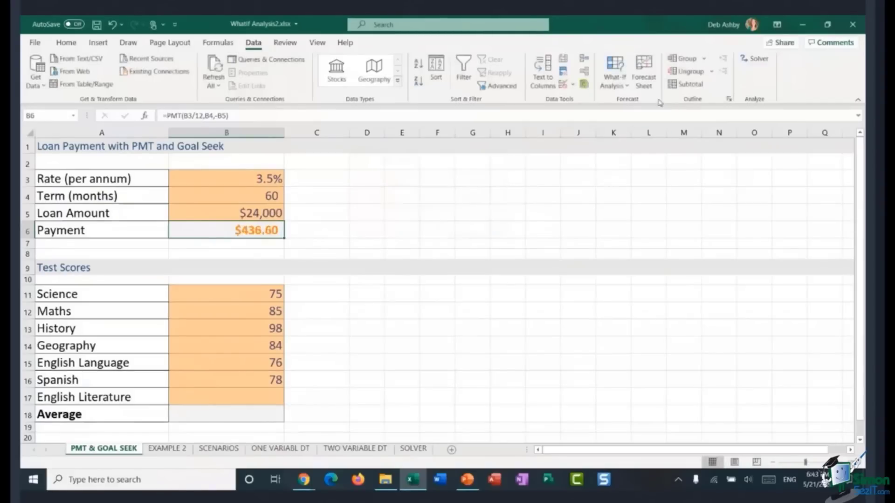
# Step: Use Goal Seek to set the payment in B6 to 500 by changing the term in B4
pyautogui.click(614, 85)
pyautogui.click(617, 118)
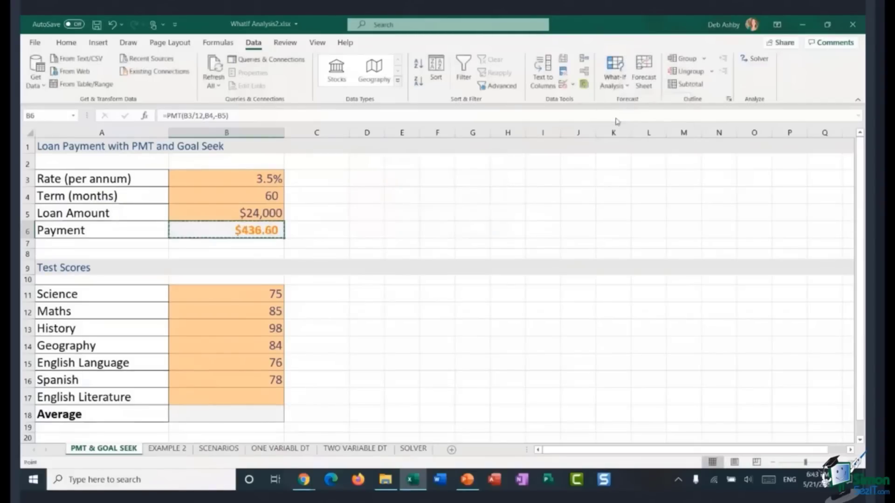
pyautogui.moveTo(416, 168); pyautogui.dragTo(402, 178)
pyautogui.click(409, 203)
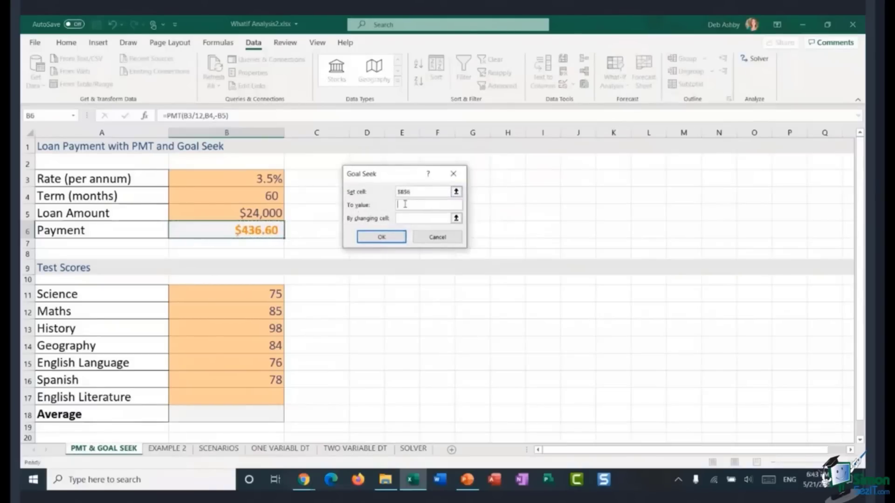
pyautogui.write('500')
pyautogui.click(410, 221)
pyautogui.click(241, 195)
pyautogui.click(381, 238)
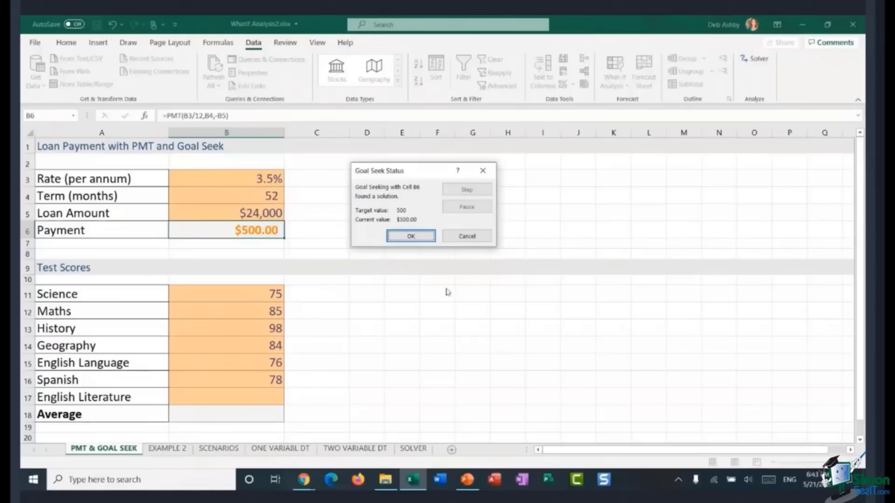
# Step: Accept the Goal Seek solution for the loan payment
pyautogui.click(410, 237)
pyautogui.click(347, 293)
pyautogui.scroll(-1, 360, 293)
pyautogui.scroll(-2, 359, 293)
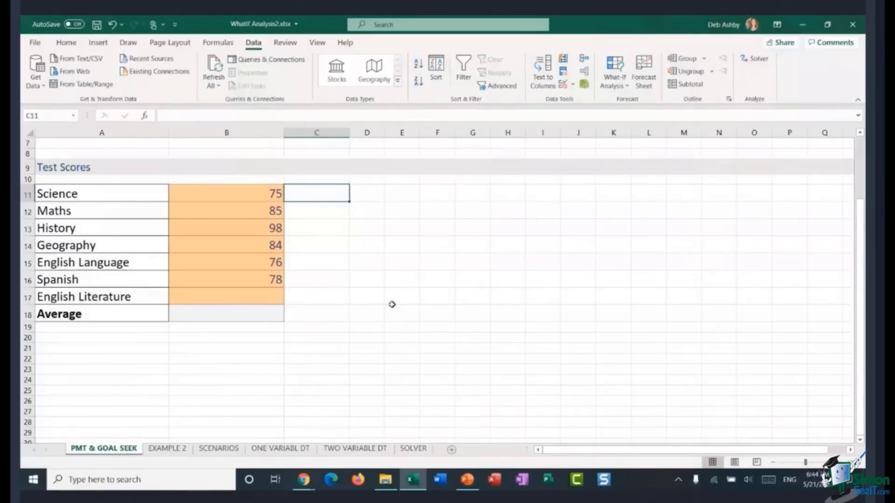
# Step: Enter an average formula in B18 as =AVERAGE(B11:B17) for the test scores
pyautogui.click(225, 190)
pyautogui.click(219, 211)
pyautogui.click(220, 230)
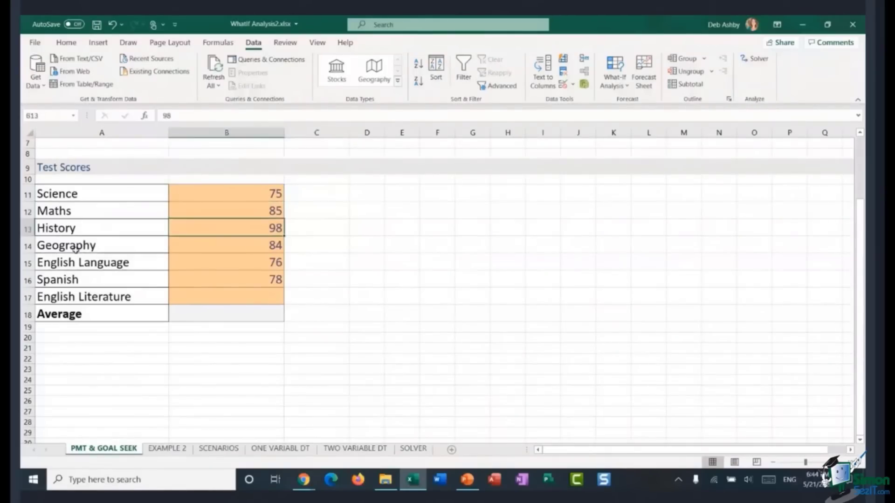
pyautogui.click(235, 315)
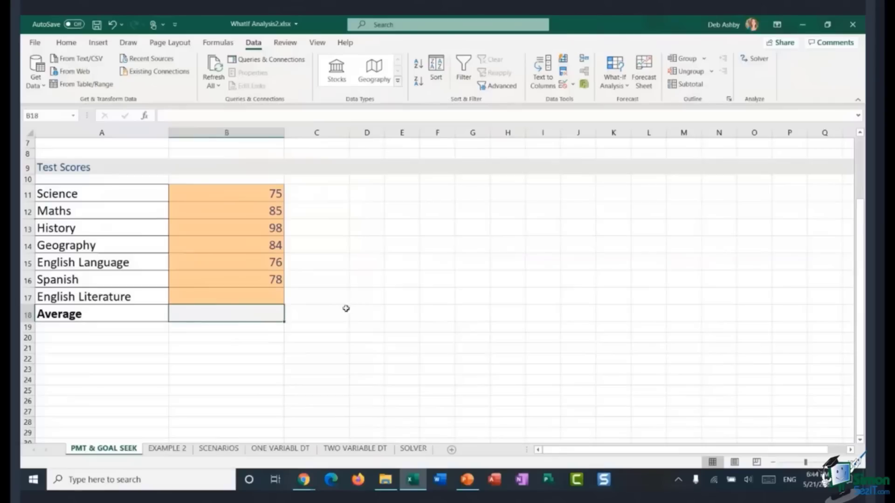
pyautogui.click(234, 294)
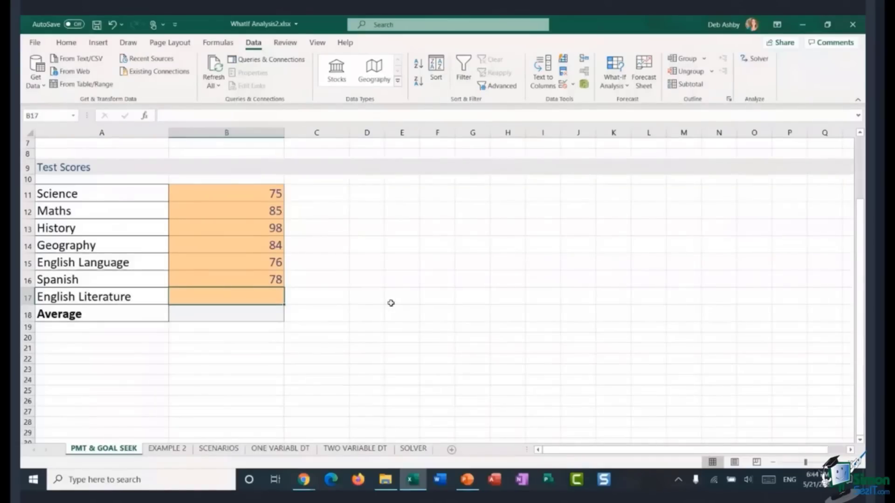
pyautogui.click(244, 314)
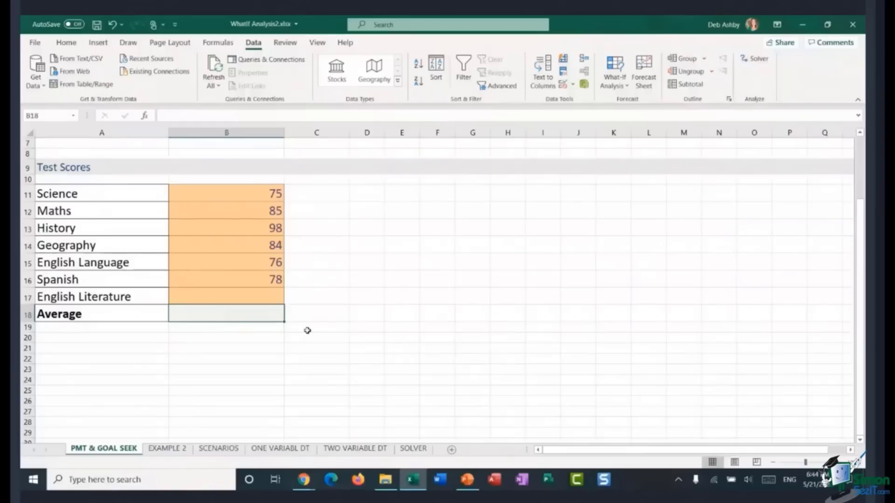
pyautogui.write('=AVERAGE')
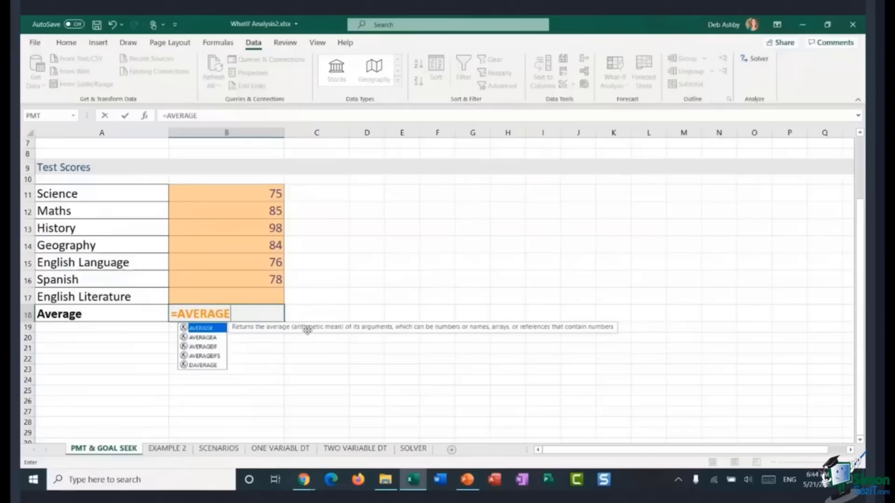
pyautogui.write('(')
pyautogui.moveTo(215, 199); pyautogui.dragTo(229, 294)
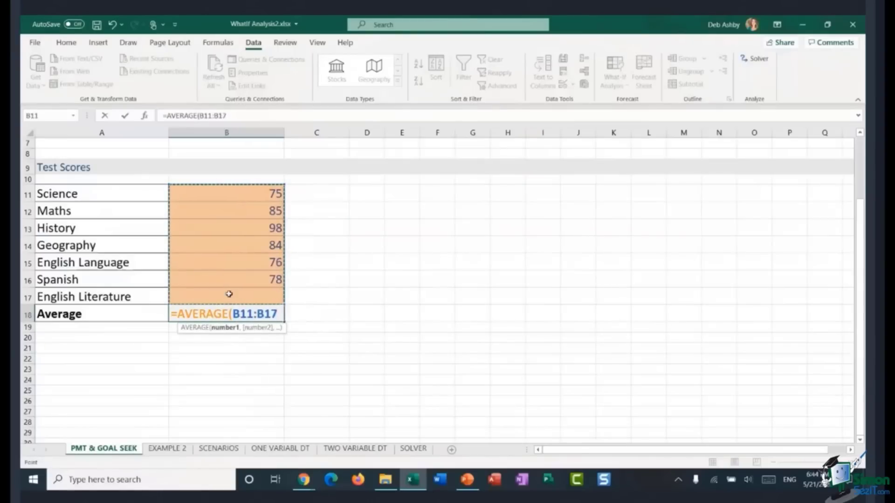
pyautogui.write(')')
pyautogui.press('Return')
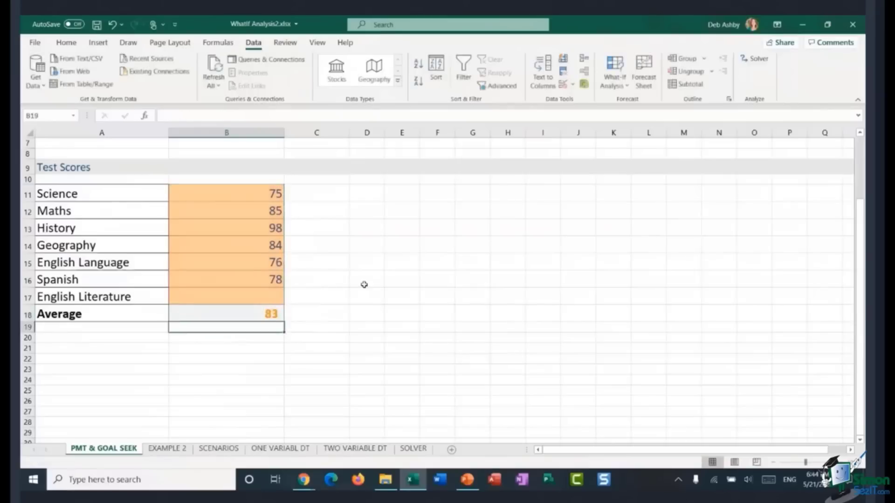
# Step: Enter 100 as the English Literature score in B17
pyautogui.click(252, 299)
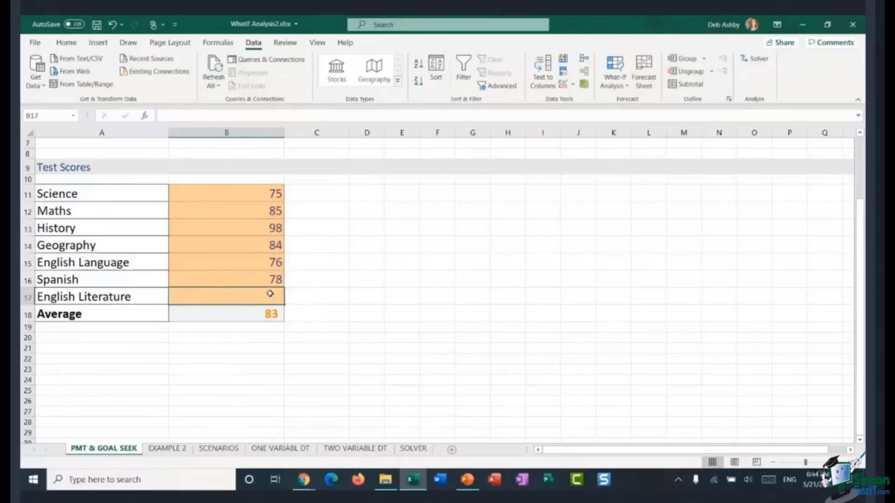
pyautogui.write('100')
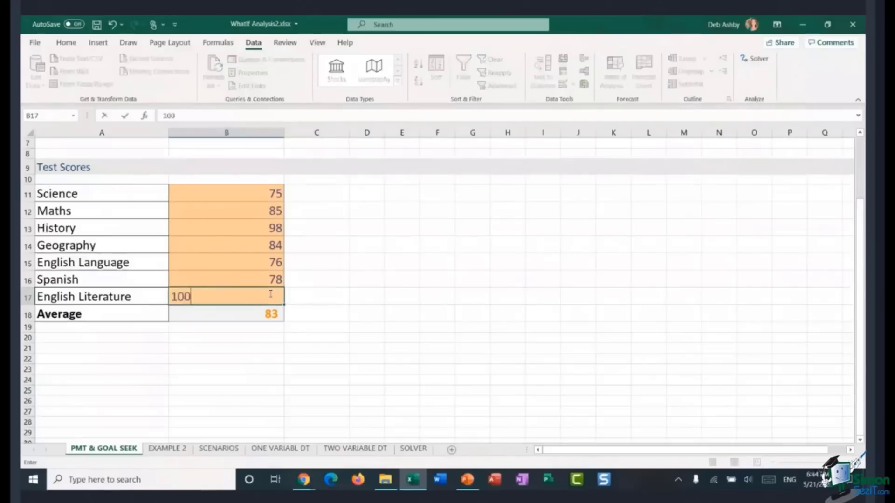
pyautogui.hotkey('ctrl', 'Return')
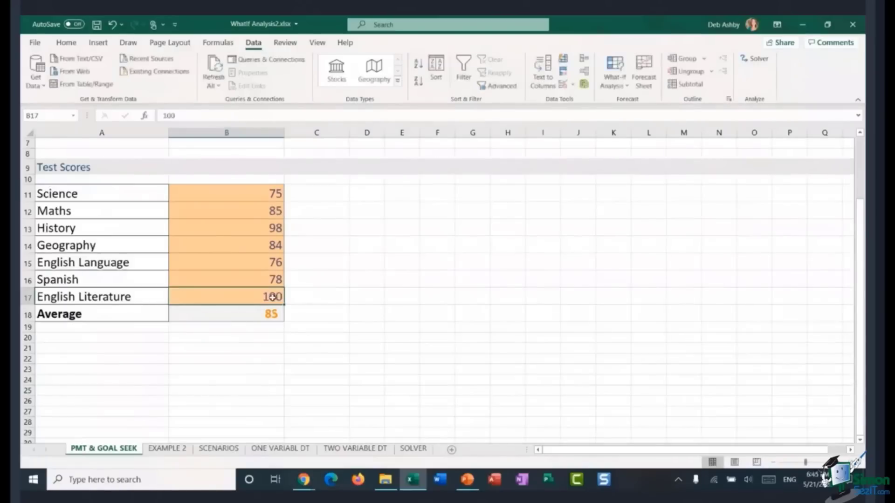
# Step: Use Goal Seek to set the average in B18 to 80 by changing the English Literature score in B17
pyautogui.click(275, 322)
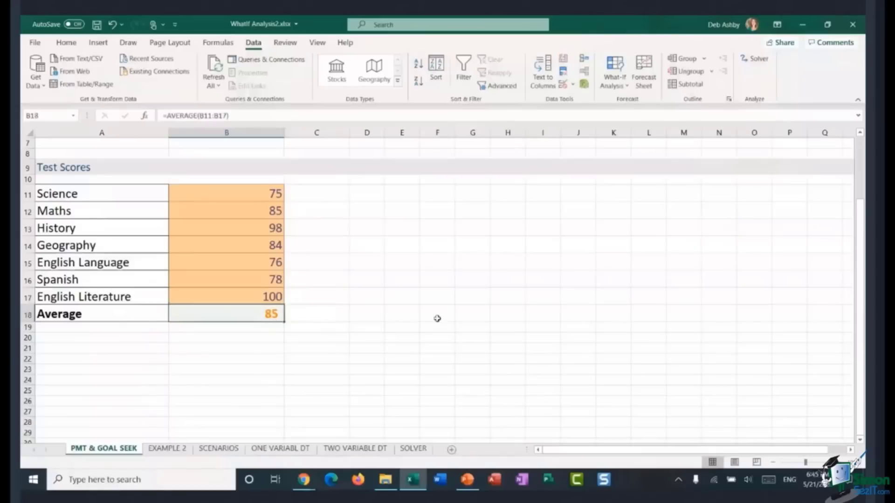
pyautogui.click(612, 86)
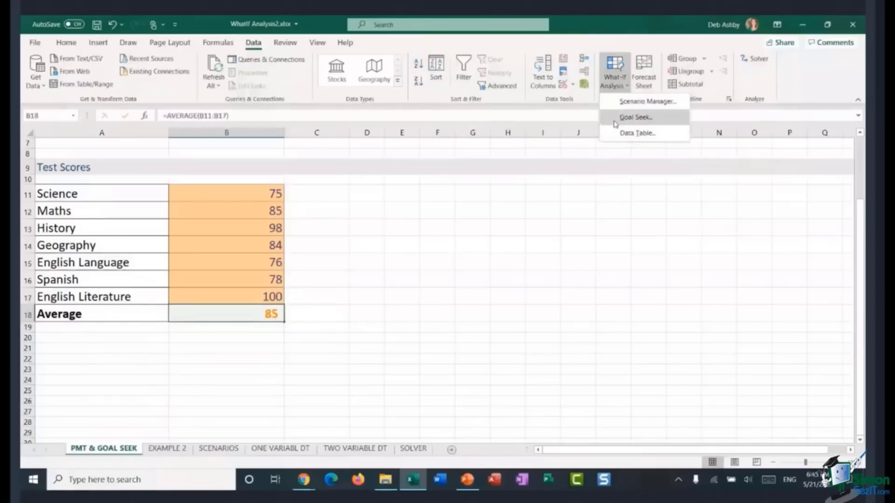
pyautogui.click(636, 117)
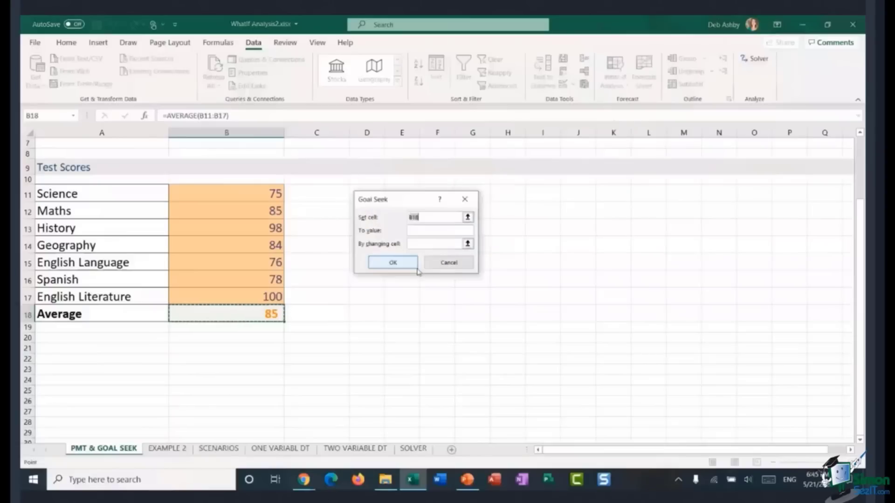
pyautogui.click(239, 315)
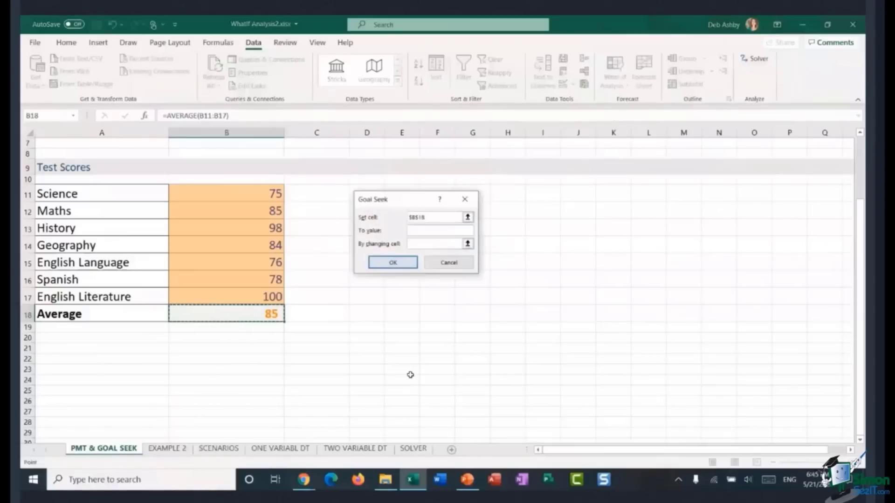
pyautogui.click(417, 230)
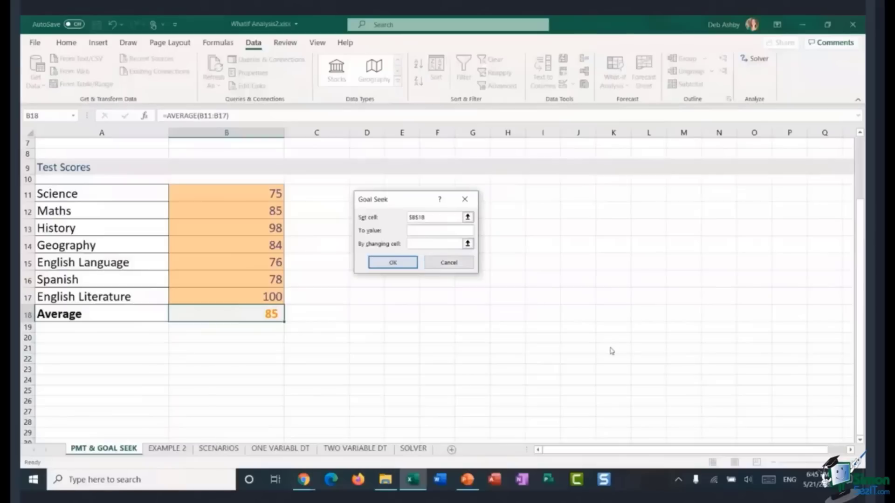
pyautogui.write('80')
pyautogui.press('Tab')
pyautogui.click(256, 297)
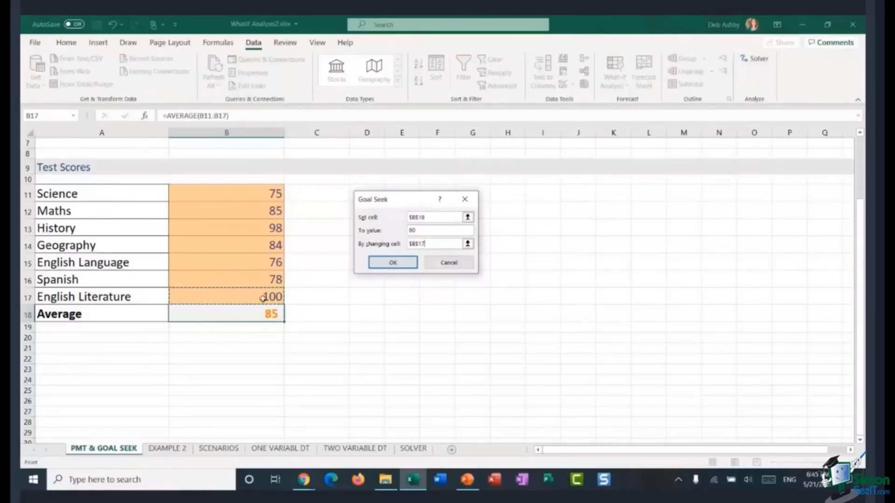
pyautogui.click(397, 264)
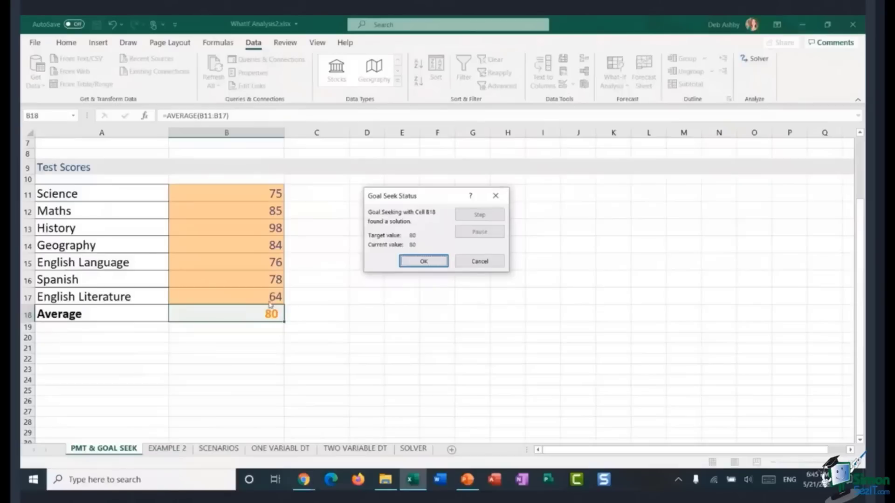
pyautogui.click(407, 263)
pyautogui.click(367, 291)
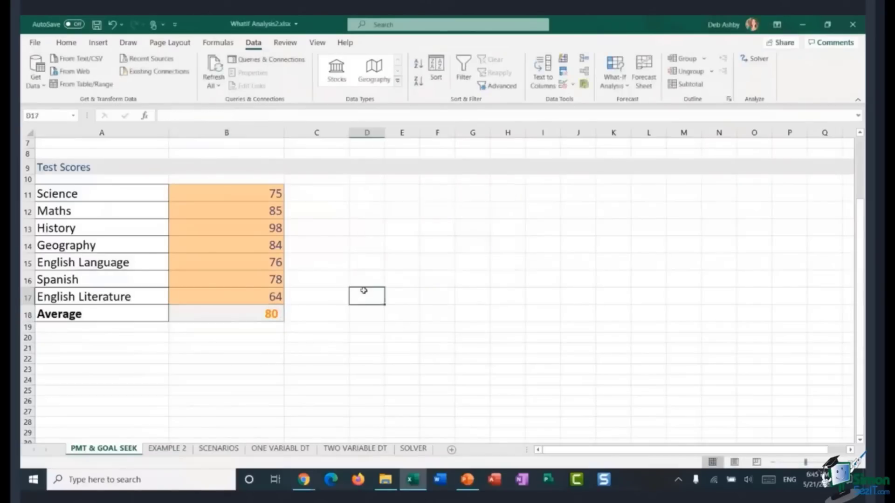
# Step: Switch to the EXAMPLE 2 sheet and examine the New Salary formulas, the budget, the increase rate and the salary total
pyautogui.scroll(2, 366, 290)
pyautogui.scroll(-3, 362, 290)
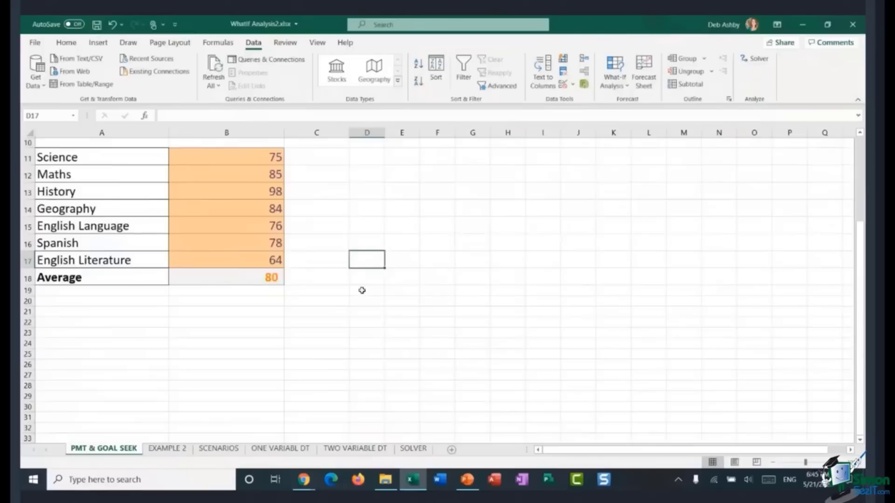
pyautogui.click(167, 448)
pyautogui.click(618, 228)
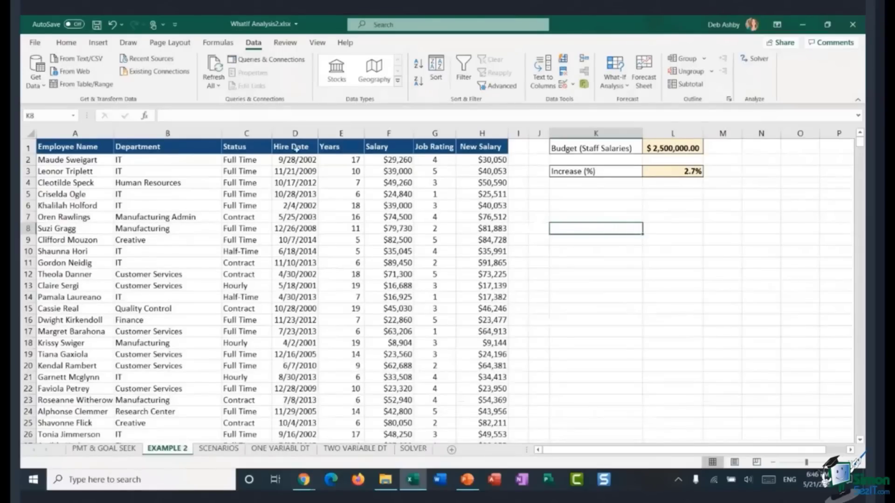
pyautogui.click(480, 161)
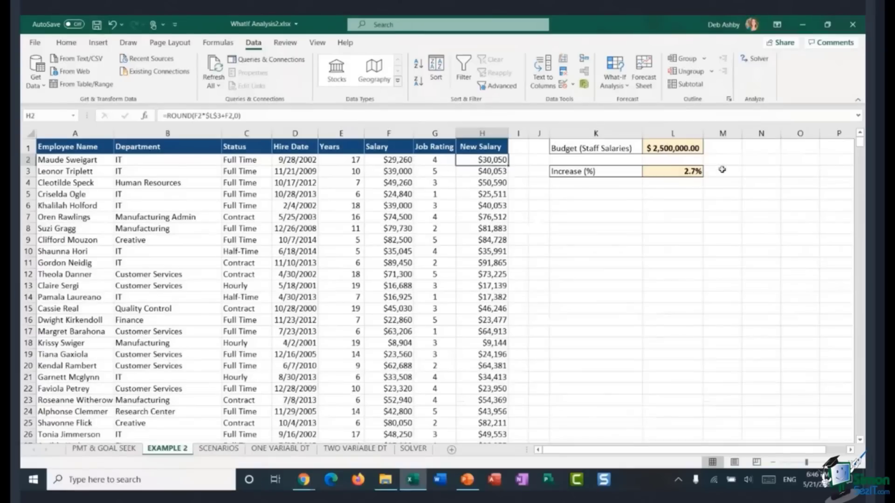
pyautogui.click(679, 172)
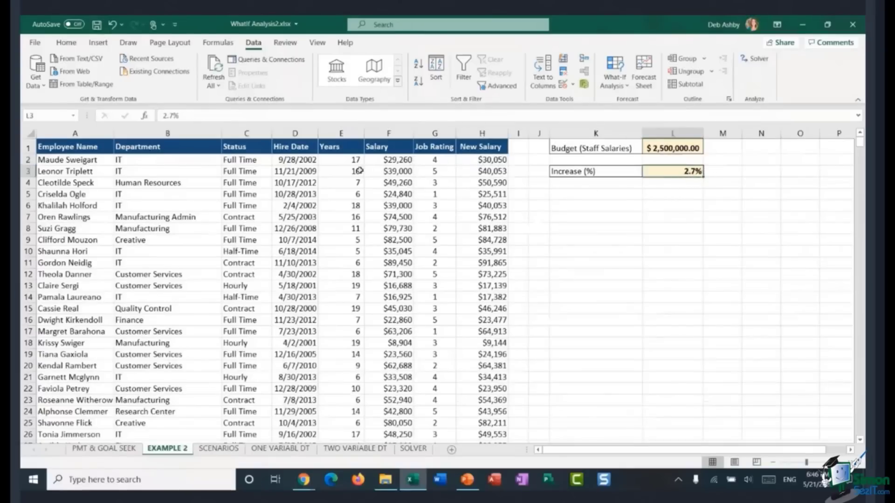
pyautogui.click(384, 161)
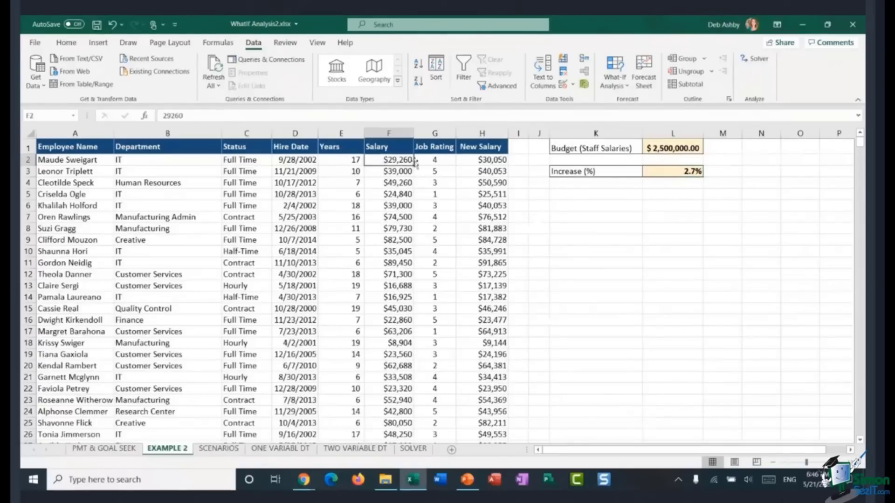
pyautogui.click(481, 162)
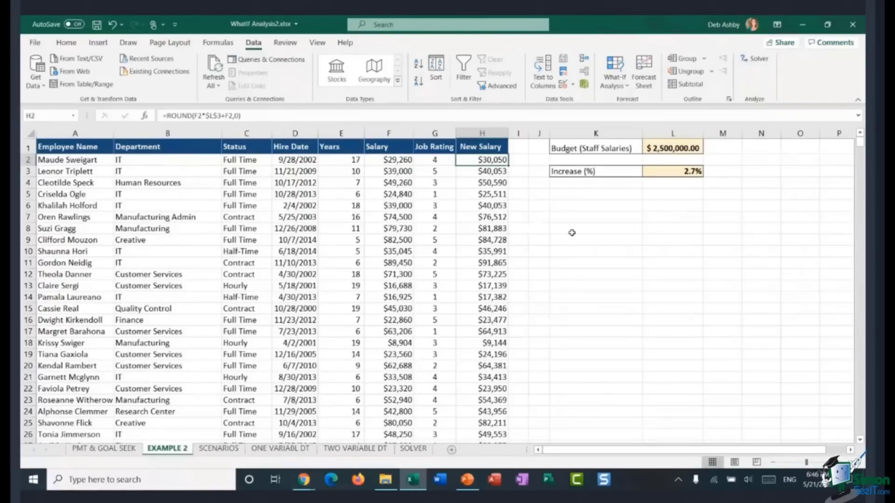
pyautogui.click(486, 201)
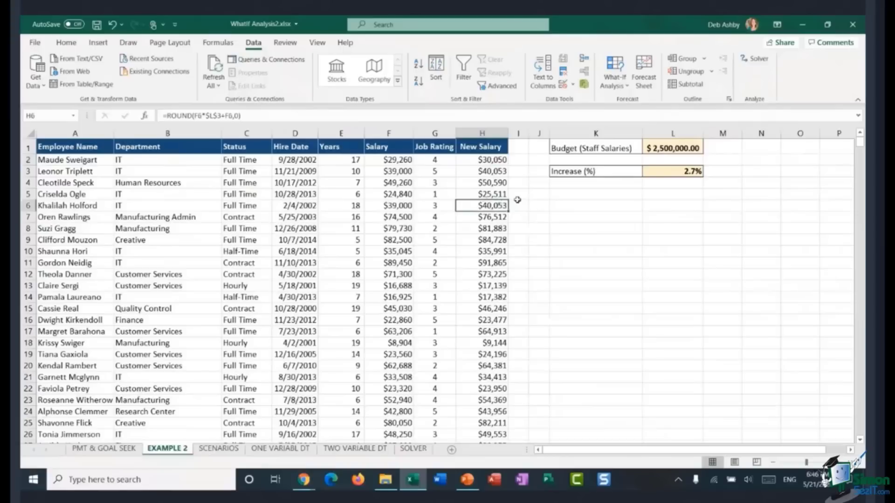
pyautogui.hotkey('ctrl', 'Down')
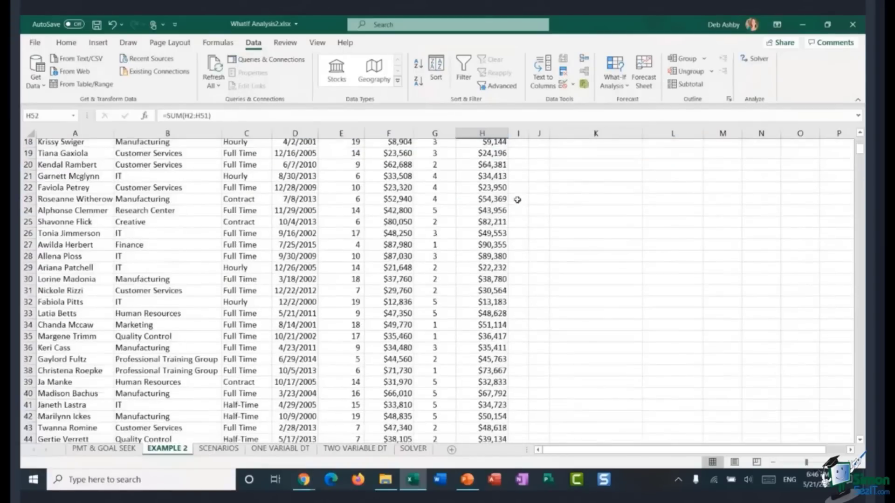
pyautogui.scroll(-2, 517, 199)
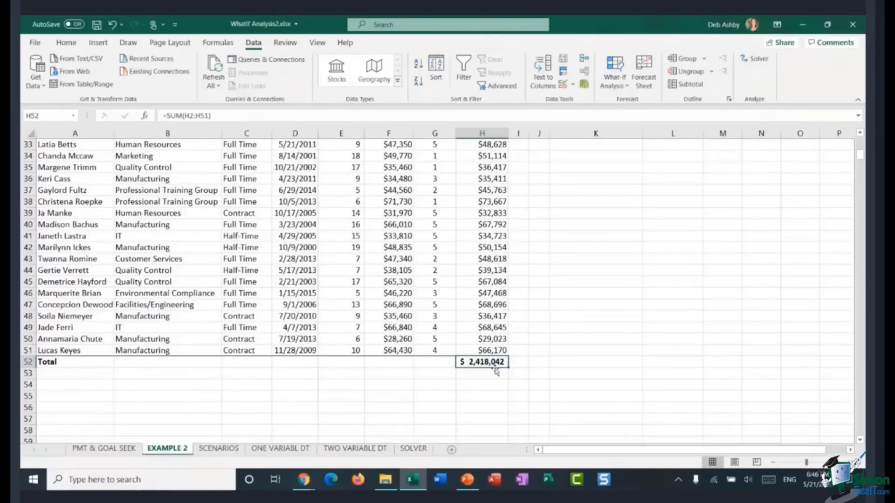
pyautogui.scroll(11, 521, 326)
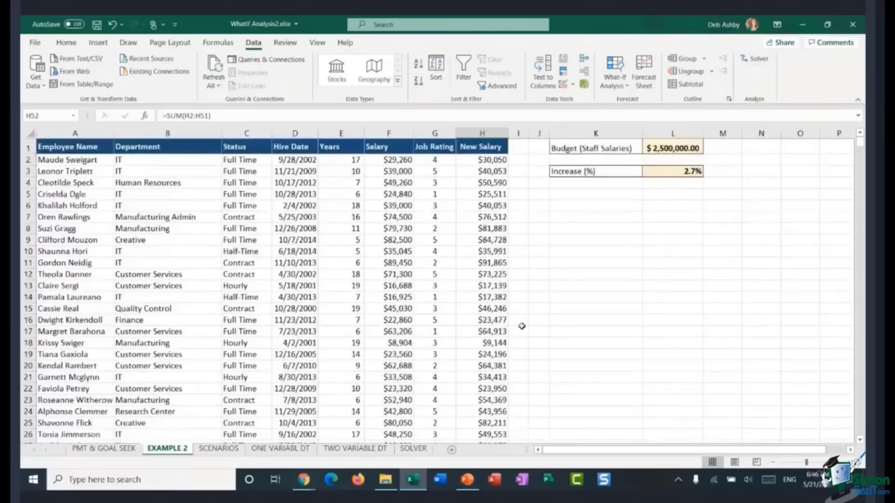
pyautogui.click(661, 151)
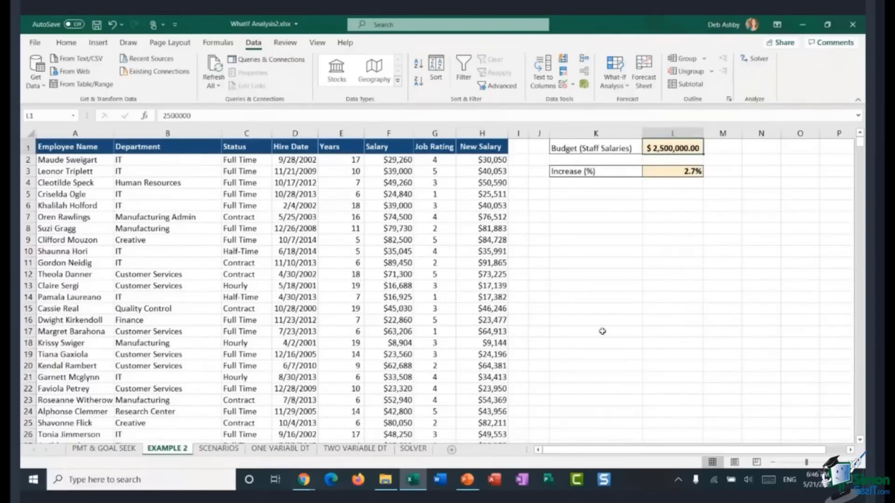
pyautogui.scroll(-7, 495, 313)
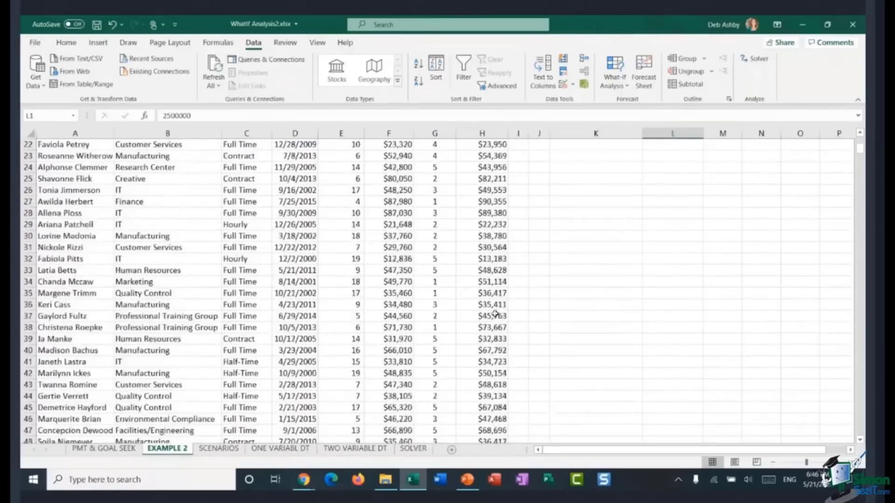
pyautogui.scroll(-7, 495, 313)
pyautogui.click(482, 247)
pyautogui.scroll(12, 523, 308)
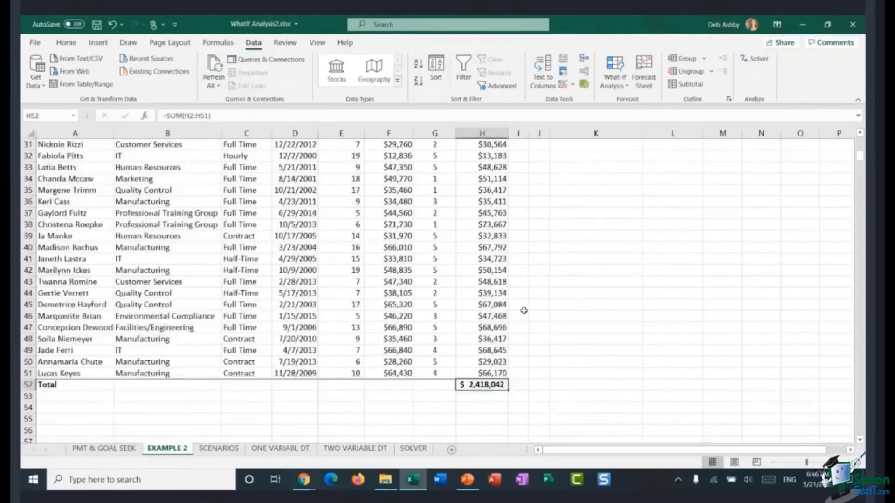
pyautogui.scroll(2, 522, 308)
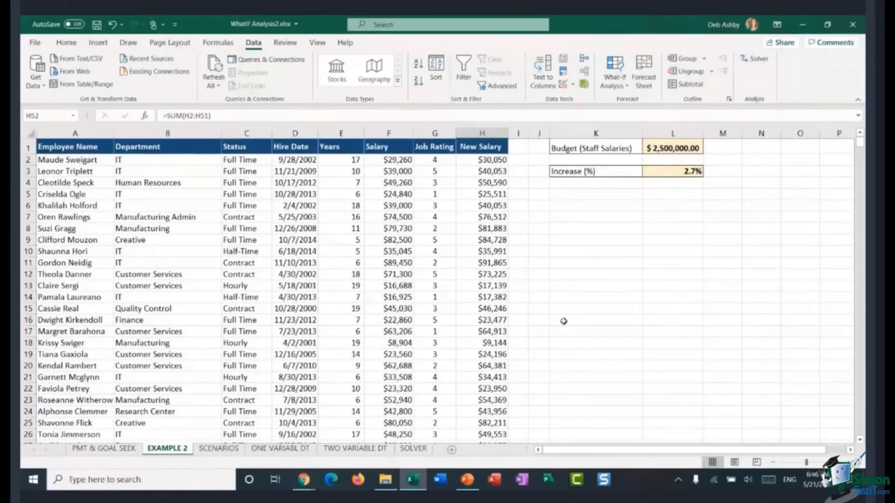
pyautogui.scroll(-12, 564, 321)
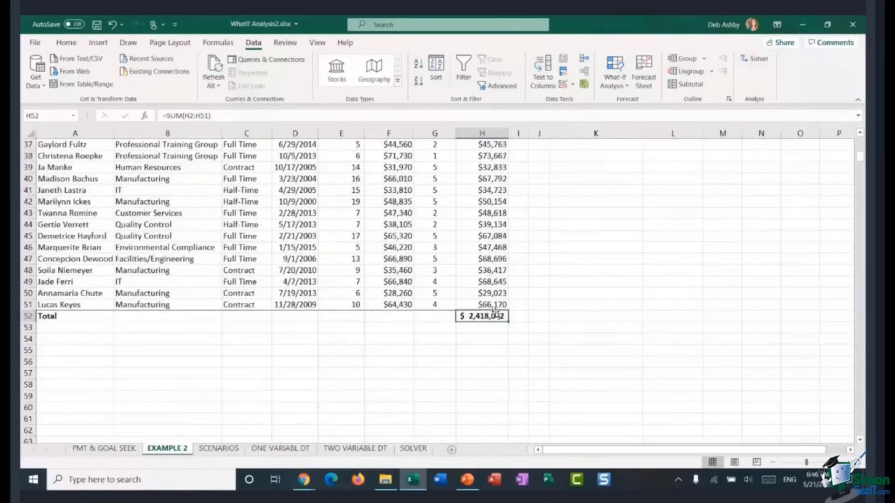
# Step: Use Goal Seek to set the salary total in H52 to 2500000 by changing the increase rate in L3
pyautogui.click(621, 87)
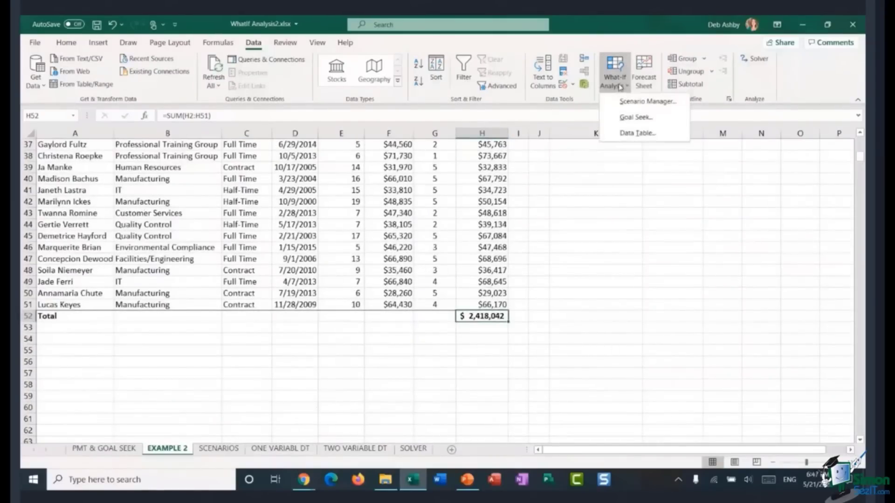
pyautogui.click(636, 117)
pyautogui.moveTo(415, 203); pyautogui.dragTo(604, 191)
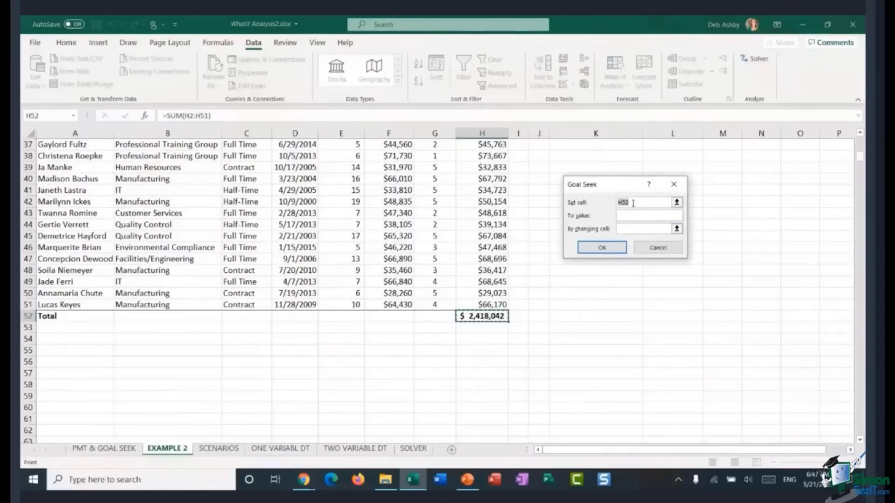
pyautogui.click(488, 317)
pyautogui.click(632, 216)
pyautogui.click(676, 202)
pyautogui.moveTo(860, 164); pyautogui.dragTo(860, 142)
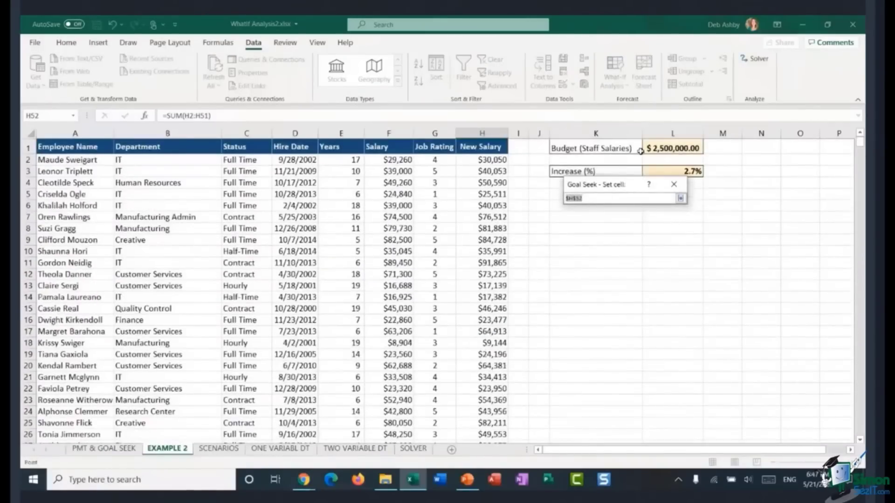
pyautogui.click(668, 233)
pyautogui.click(627, 250)
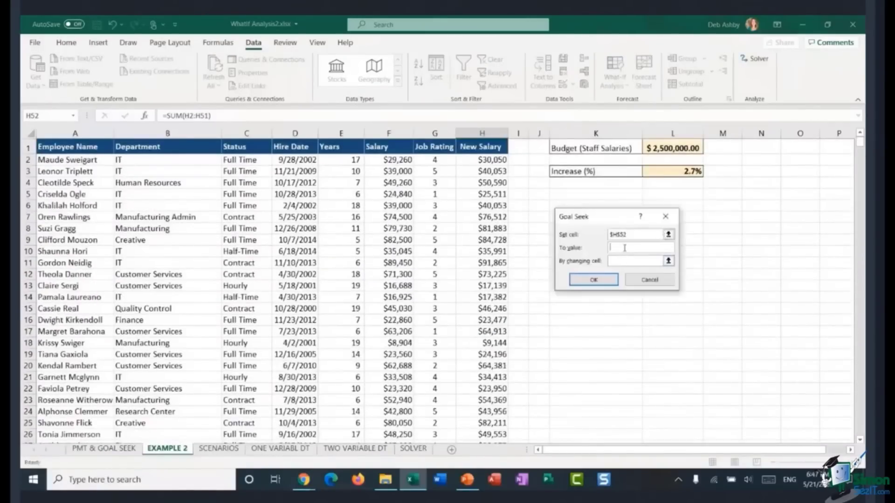
pyautogui.write('5')
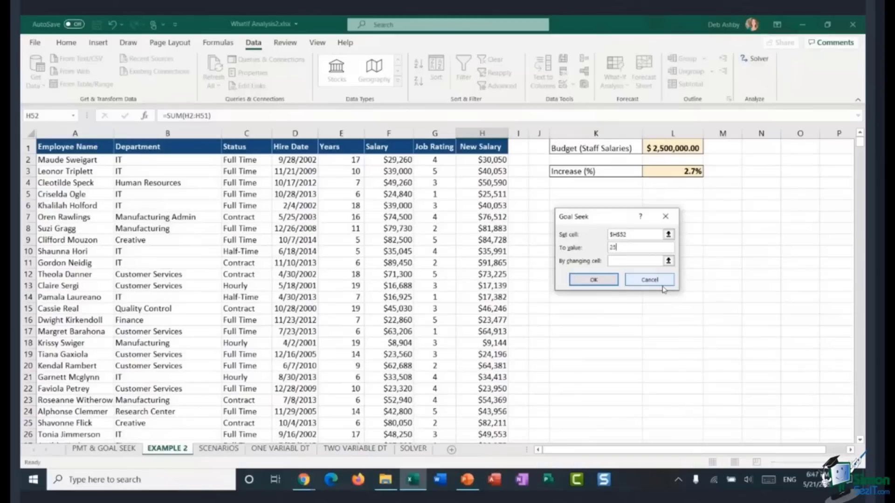
pyautogui.write('00000')
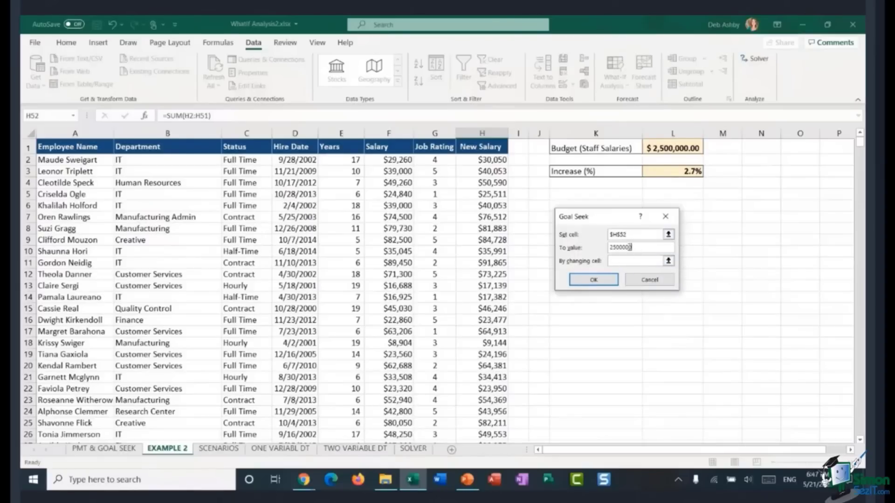
pyautogui.click(618, 259)
pyautogui.click(686, 171)
pyautogui.click(593, 282)
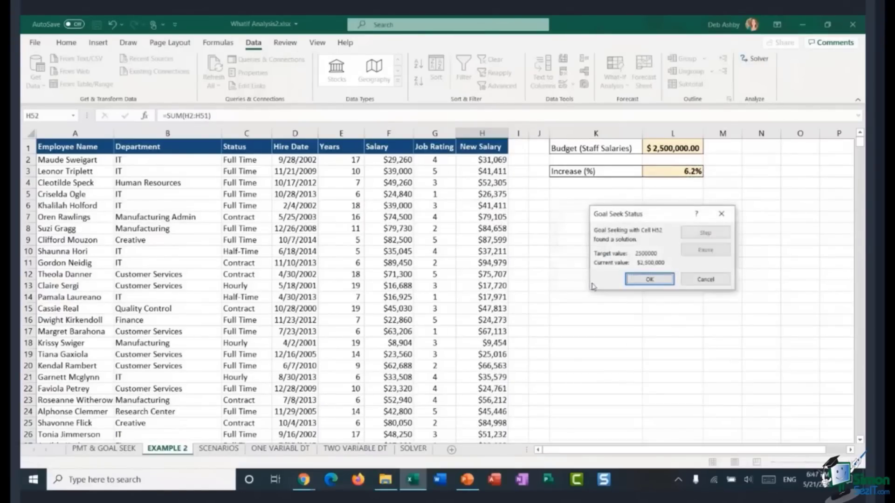
pyautogui.click(629, 282)
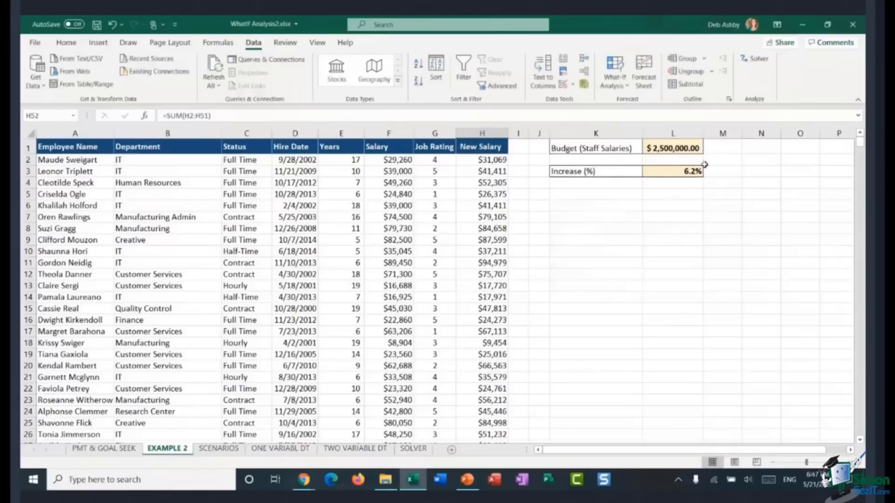
# Step: Check the recalculated New Salary values and the salary total in H52
pyautogui.click(483, 171)
pyautogui.scroll(-15, 483, 212)
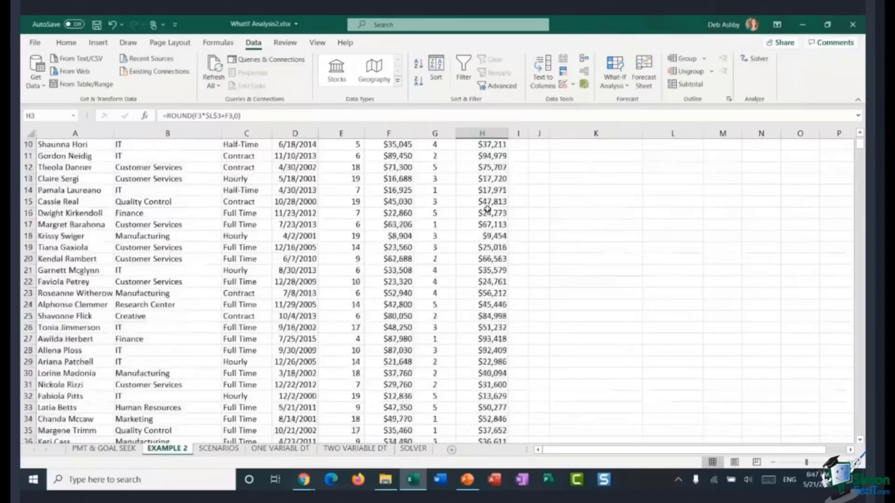
pyautogui.click(483, 213)
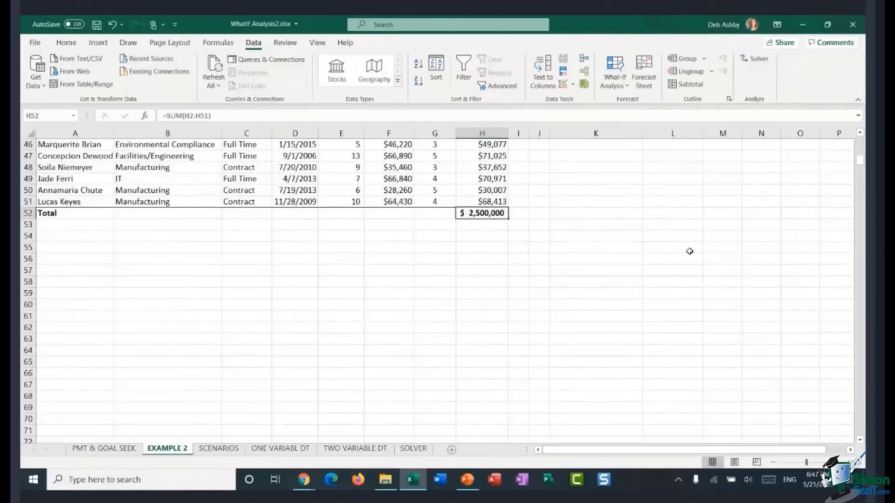
pyautogui.scroll(15, 626, 257)
pyautogui.click(595, 194)
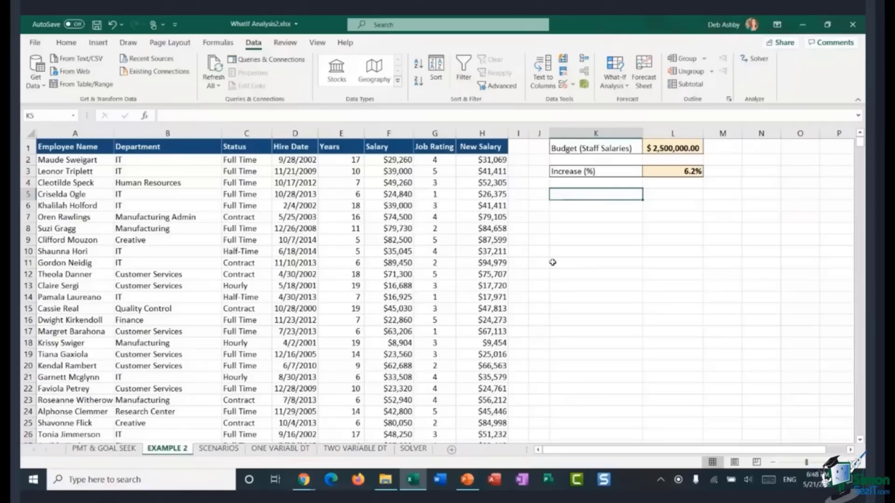
# Step: Switch to the SCENARIOS sheet and examine the monthly income, expense values, total expenses and amount left formulas
pyautogui.click(219, 448)
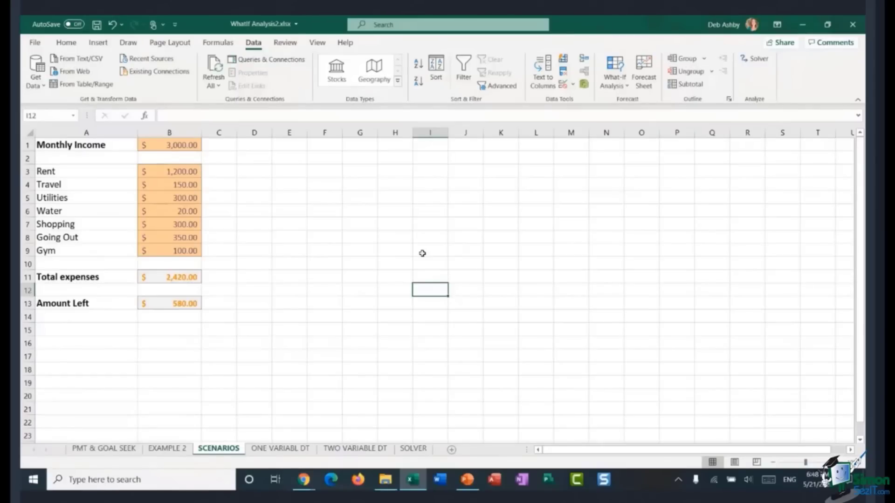
pyautogui.click(176, 149)
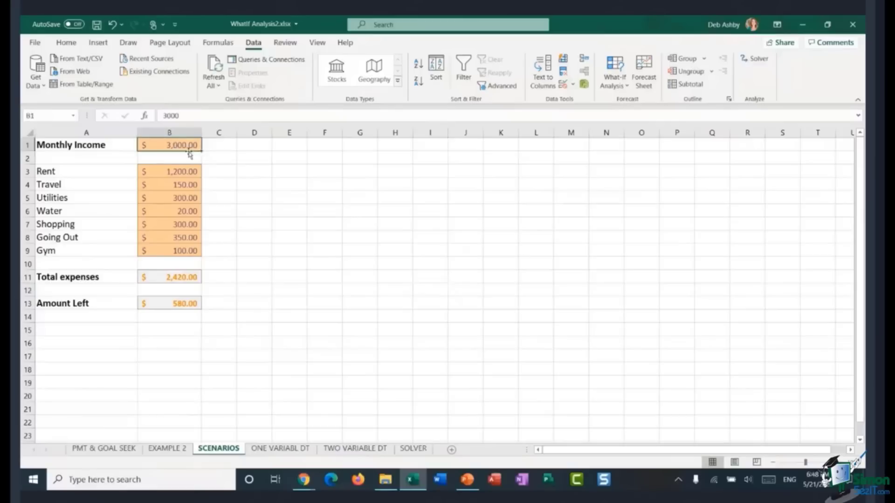
pyautogui.moveTo(75, 171); pyautogui.dragTo(56, 250)
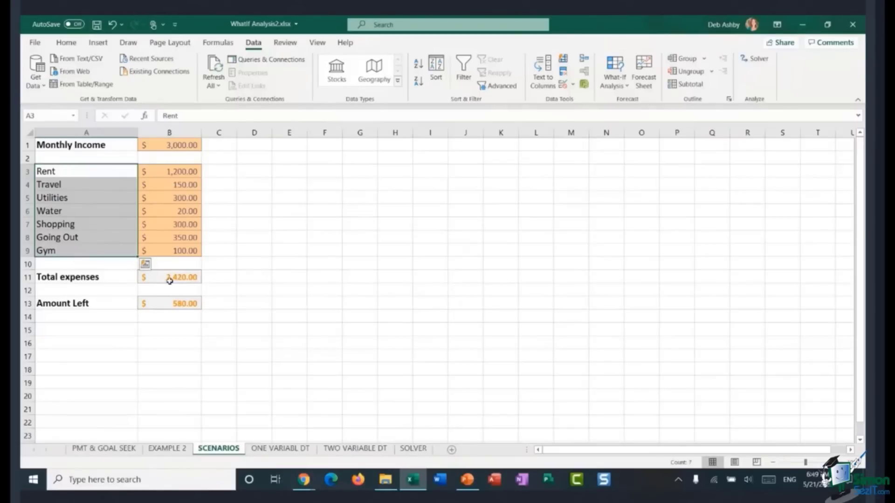
pyautogui.click(170, 280)
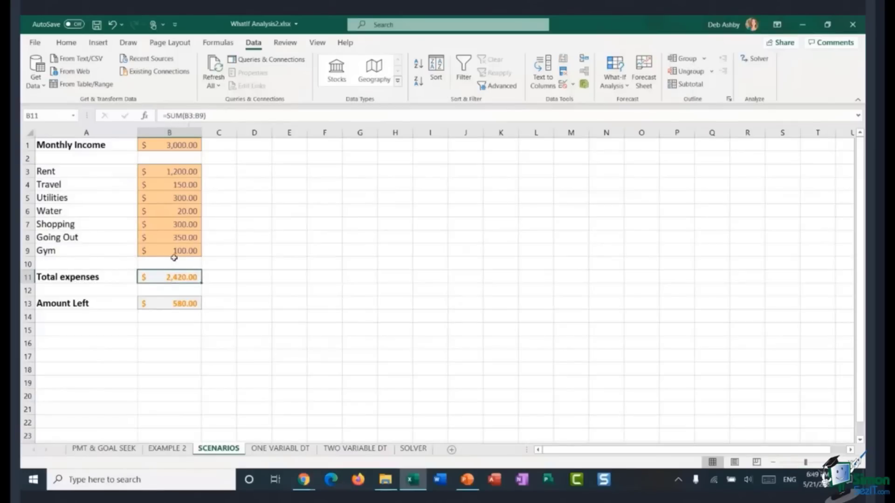
pyautogui.click(157, 306)
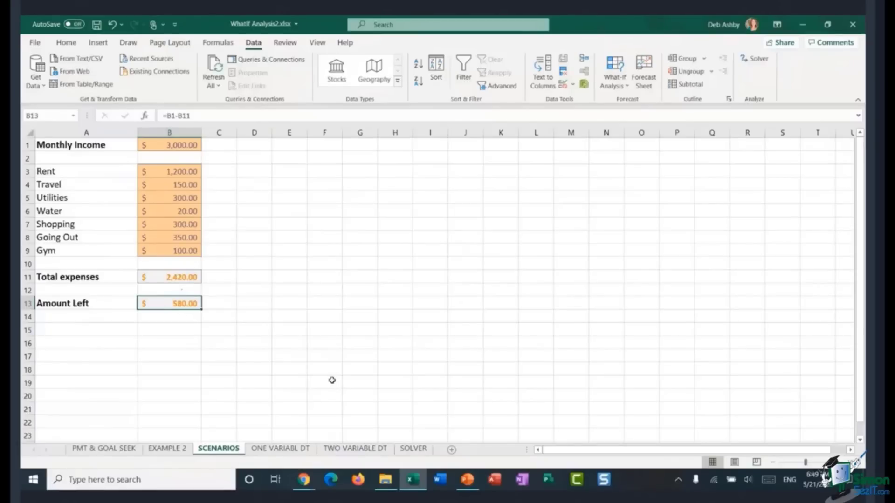
pyautogui.click(303, 224)
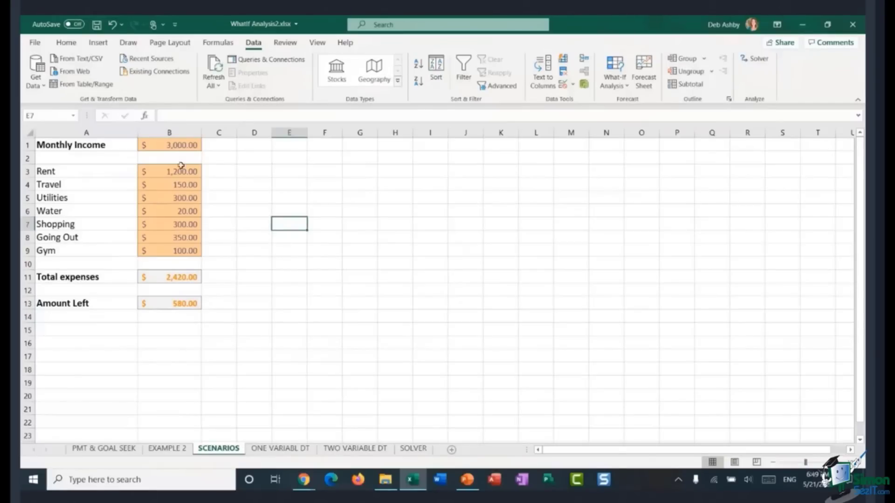
pyautogui.click(181, 144)
pyautogui.click(170, 171)
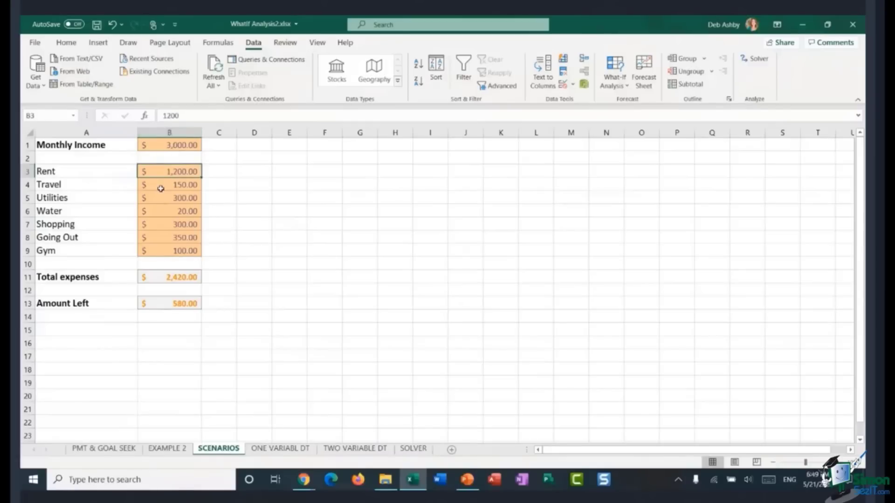
# Step: Open the Cell Styles gallery to inspect the input cell style, then close it
pyautogui.click(66, 43)
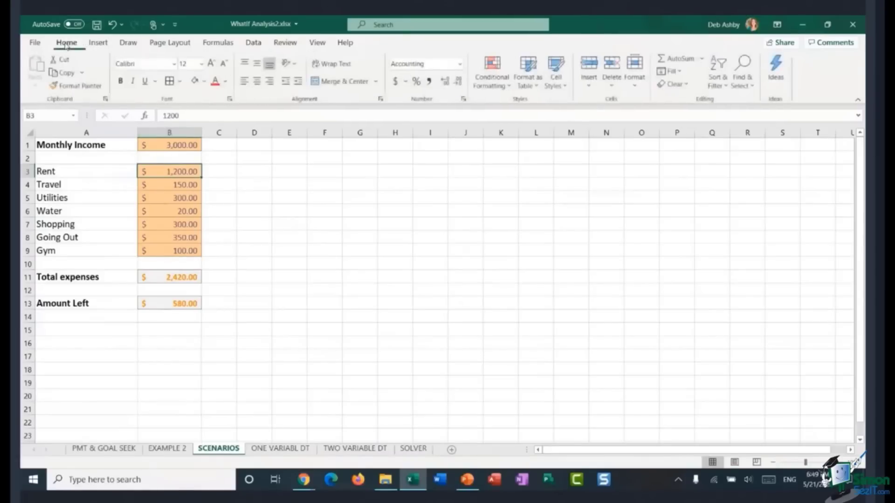
pyautogui.click(560, 83)
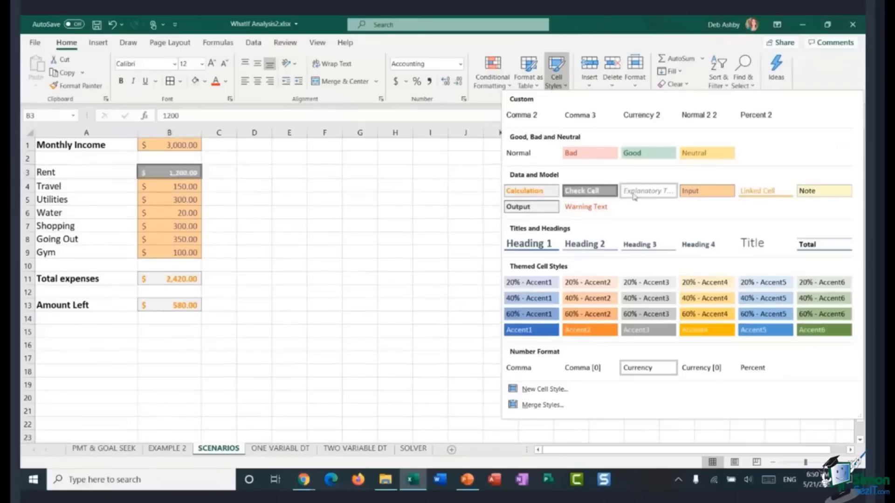
pyautogui.click(320, 186)
pyautogui.click(321, 186)
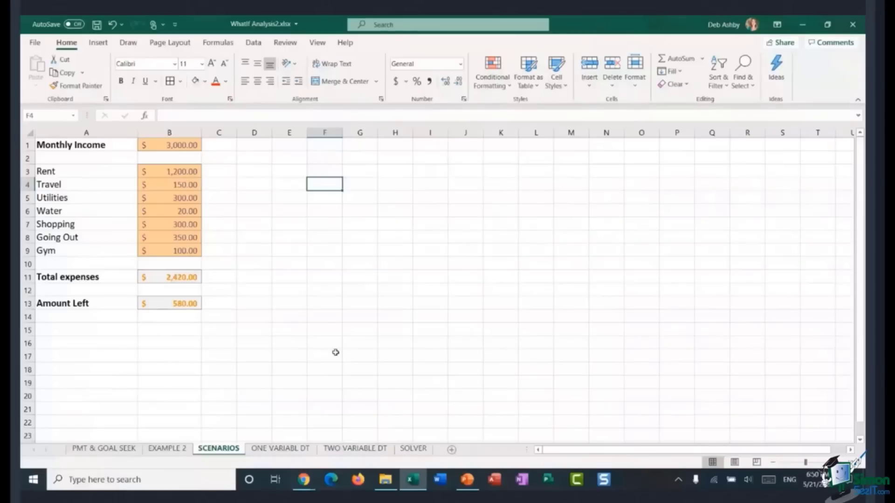
pyautogui.click(260, 266)
pyautogui.click(246, 175)
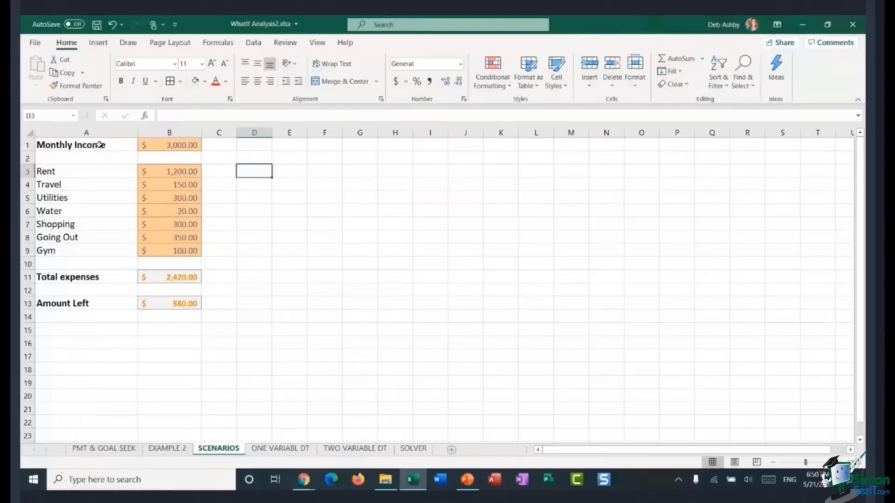
pyautogui.click(299, 187)
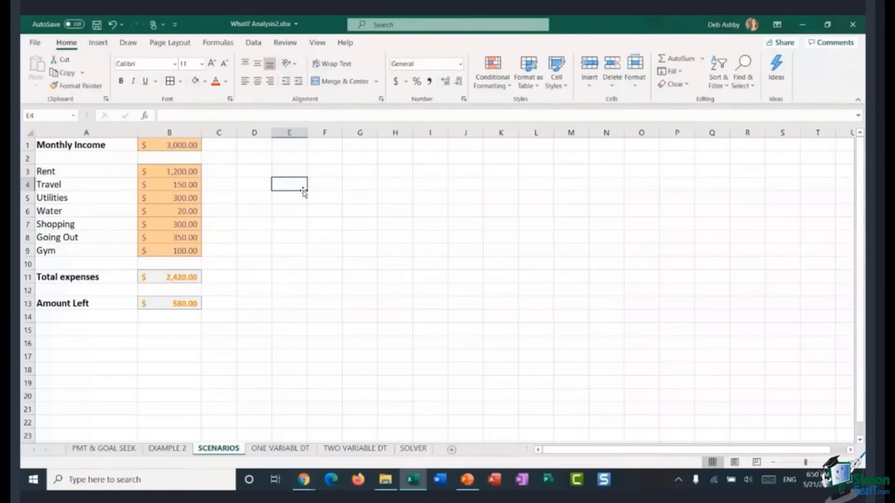
pyautogui.click(246, 184)
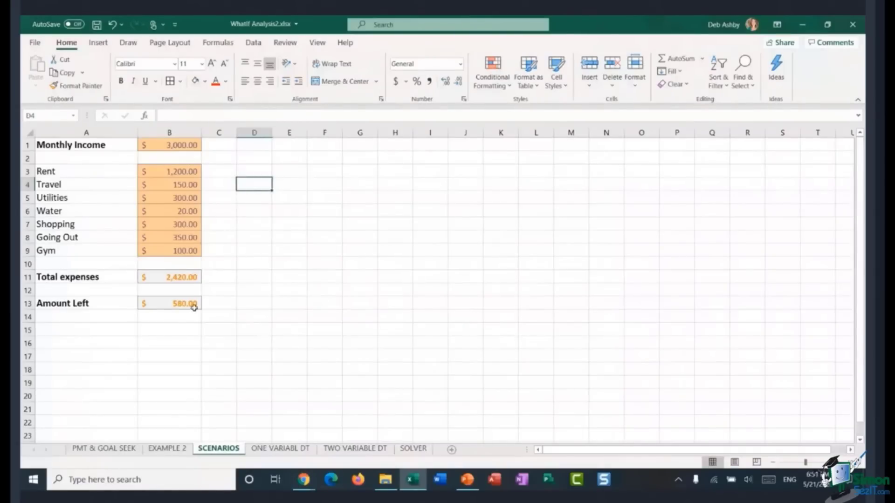
pyautogui.click(298, 176)
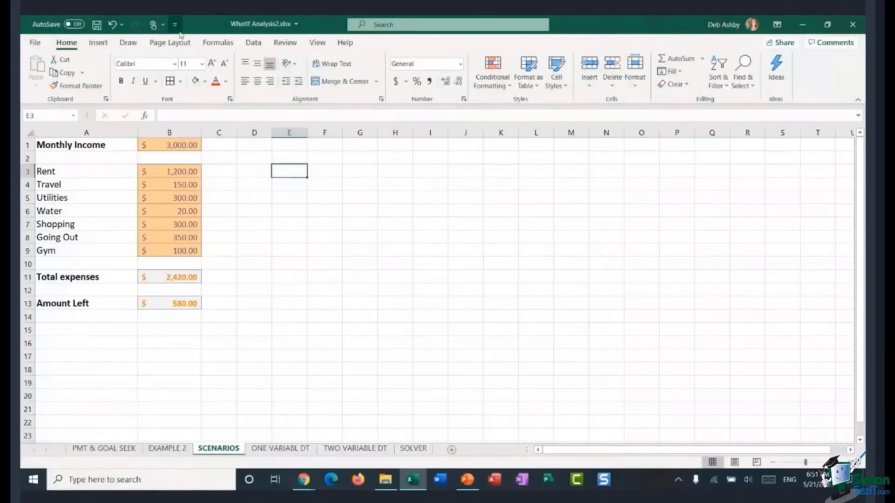
pyautogui.click(251, 43)
pyautogui.click(620, 85)
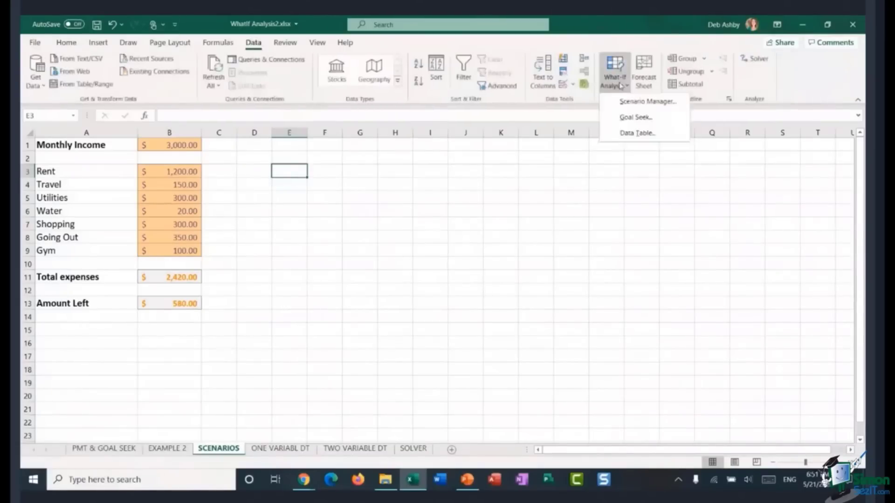
pyautogui.click(618, 103)
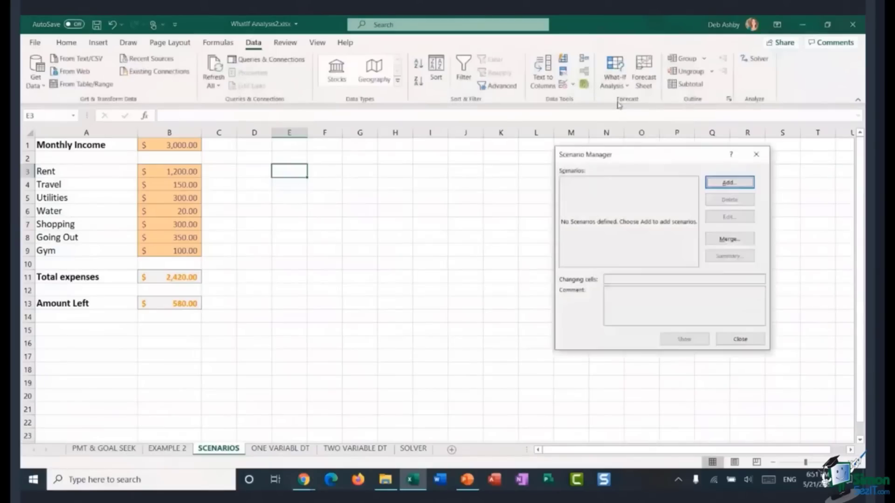
pyautogui.moveTo(665, 163); pyautogui.dragTo(382, 161)
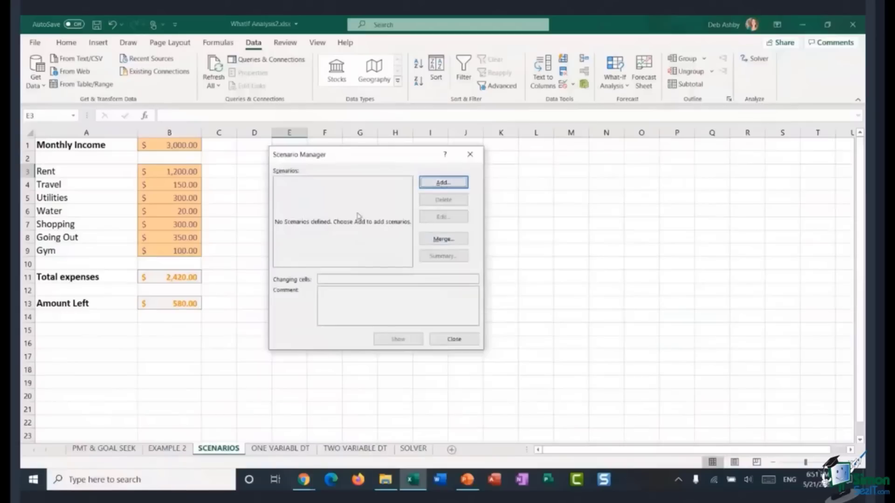
pyautogui.click(458, 185)
pyautogui.moveTo(350, 169); pyautogui.dragTo(368, 166)
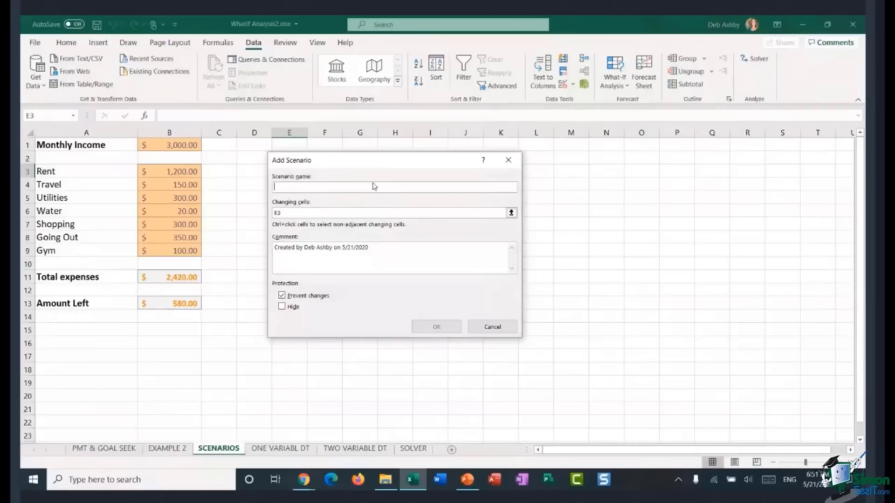
pyautogui.write('Original')
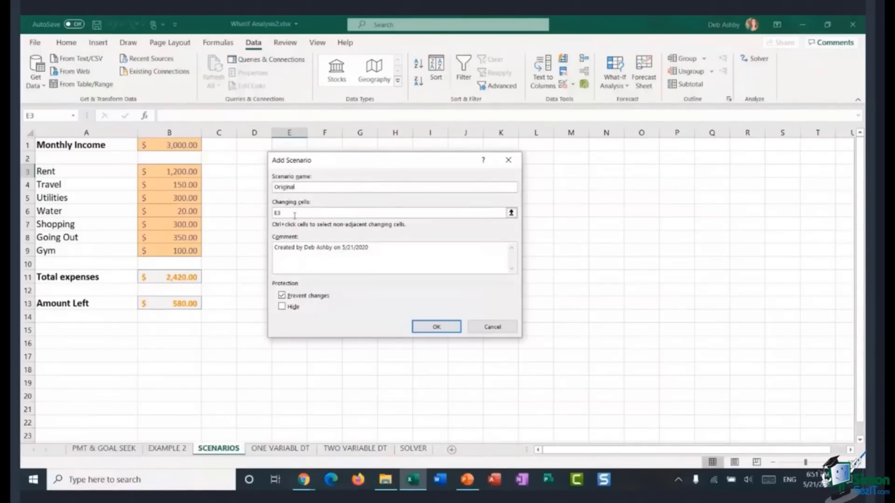
pyautogui.click(324, 214)
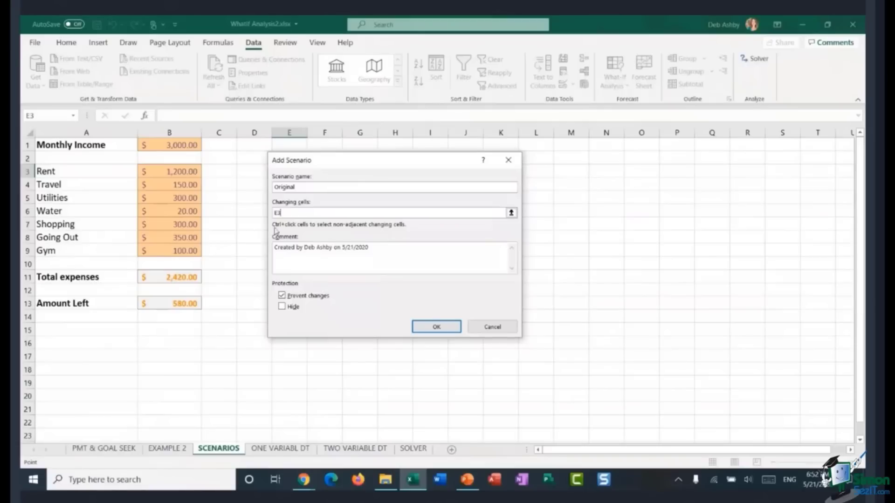
pyautogui.moveTo(503, 213); pyautogui.dragTo(262, 213)
pyautogui.click(182, 145)
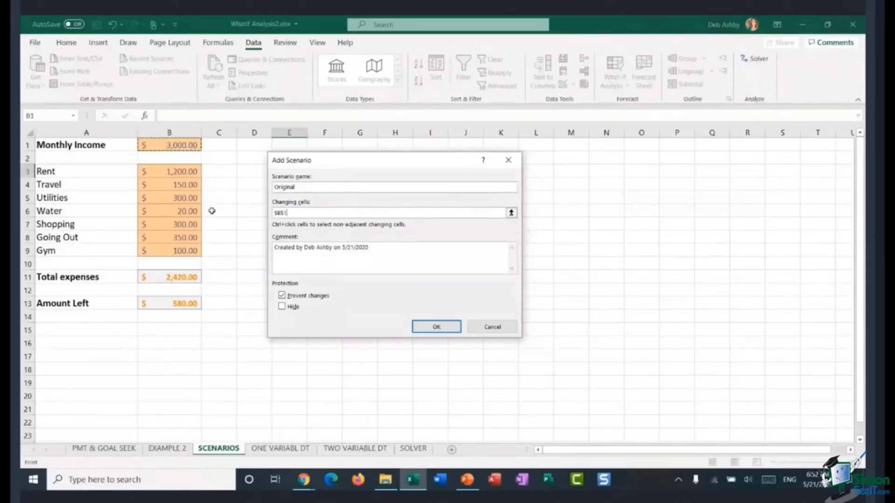
pyautogui.moveTo(157, 181); pyautogui.dragTo(171, 249)
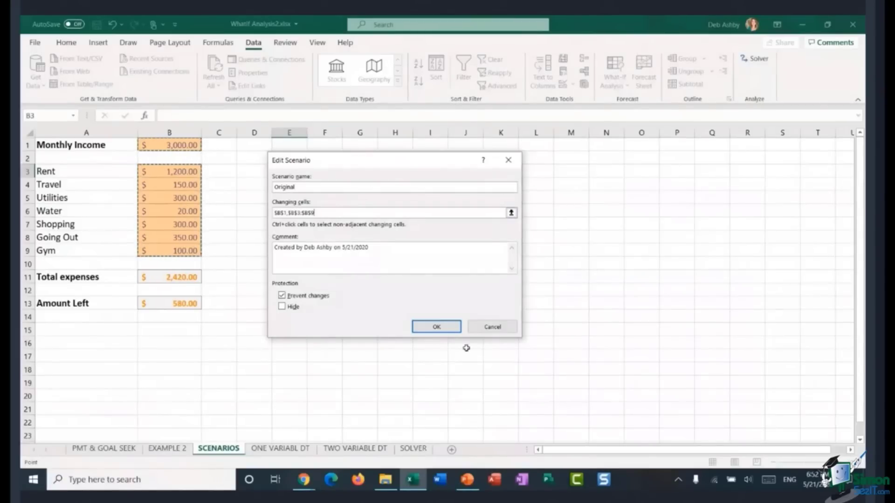
pyautogui.click(440, 329)
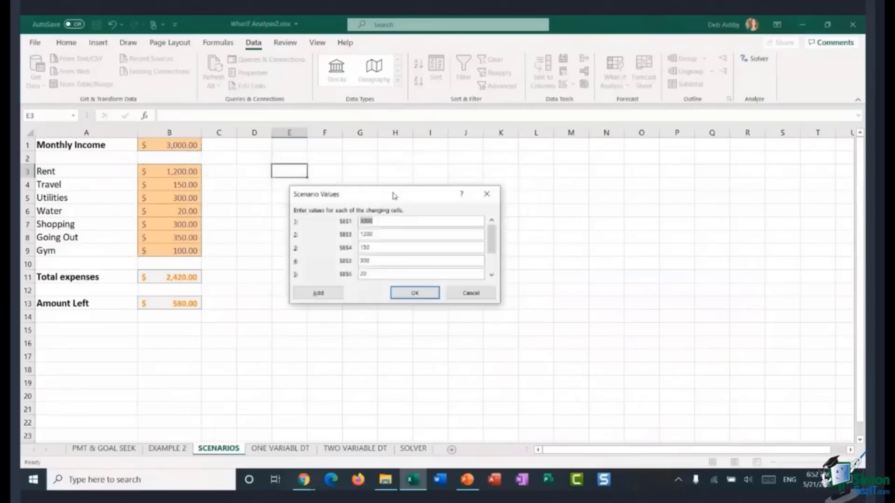
pyautogui.moveTo(385, 192); pyautogui.dragTo(413, 174)
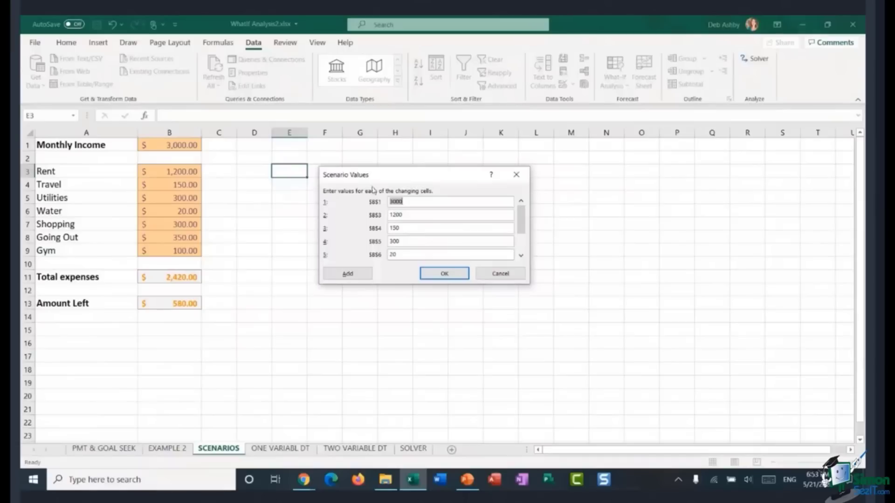
pyautogui.click(508, 275)
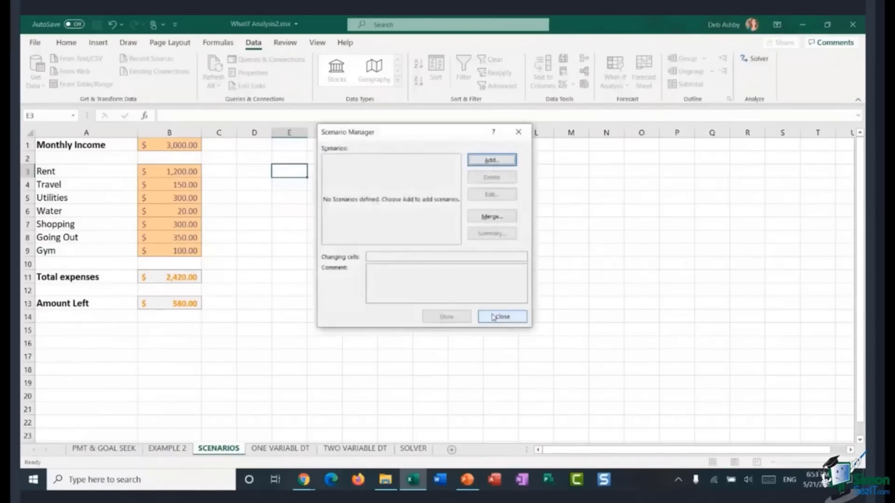
pyautogui.click(497, 316)
# Step: Inspect the monthly income and individual expense input cells in column B
pyautogui.click(350, 236)
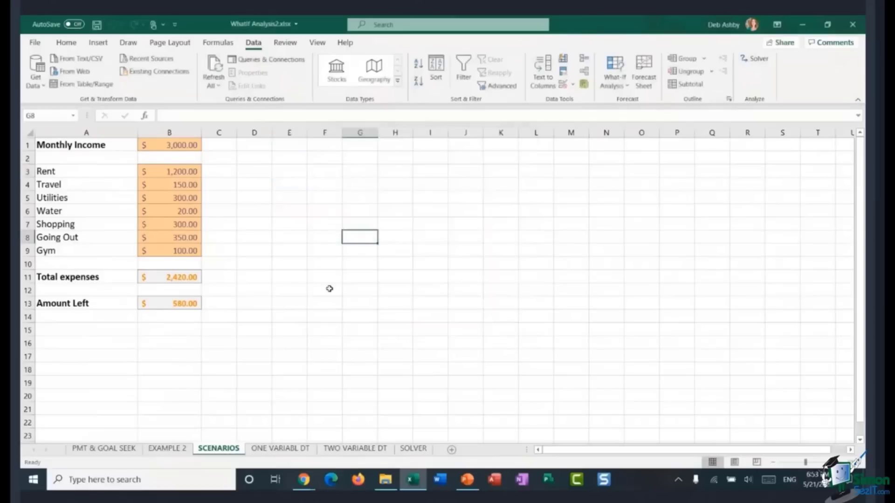
pyautogui.click(311, 212)
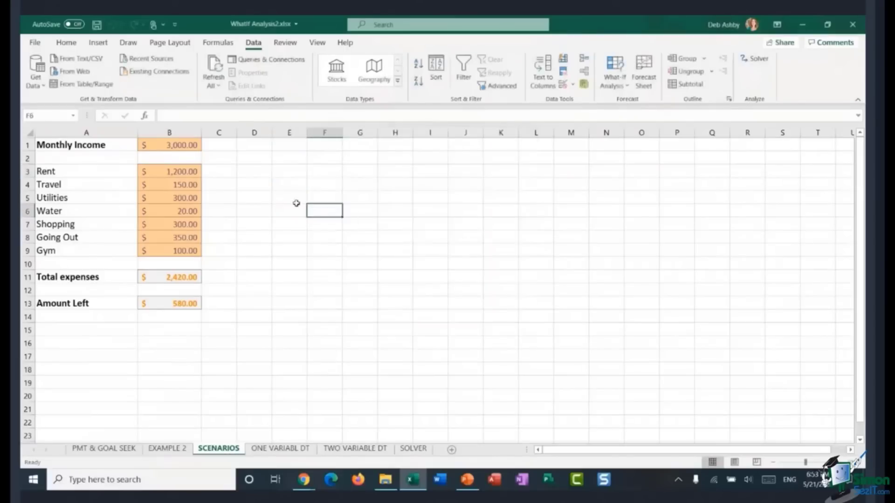
pyautogui.click(168, 144)
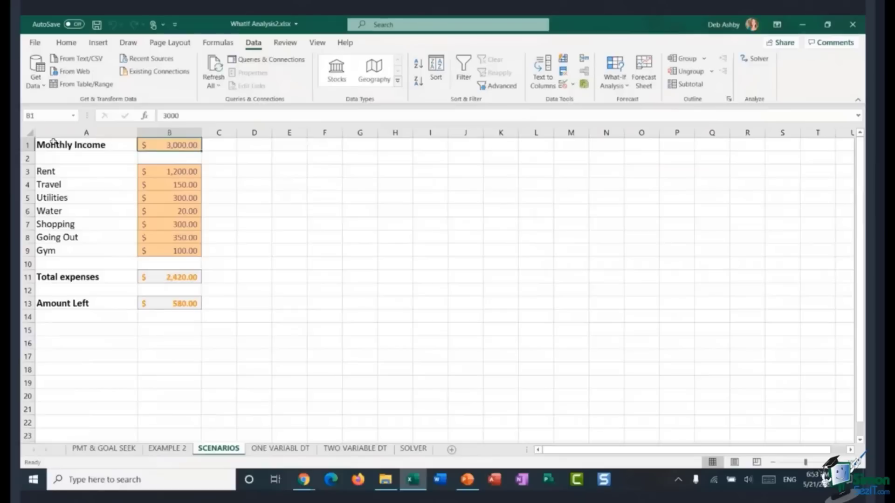
pyautogui.click(193, 171)
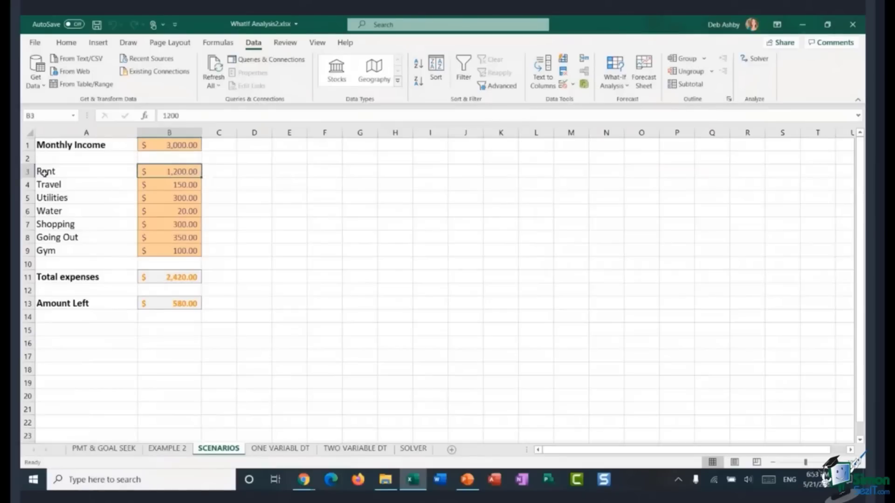
pyautogui.click(163, 187)
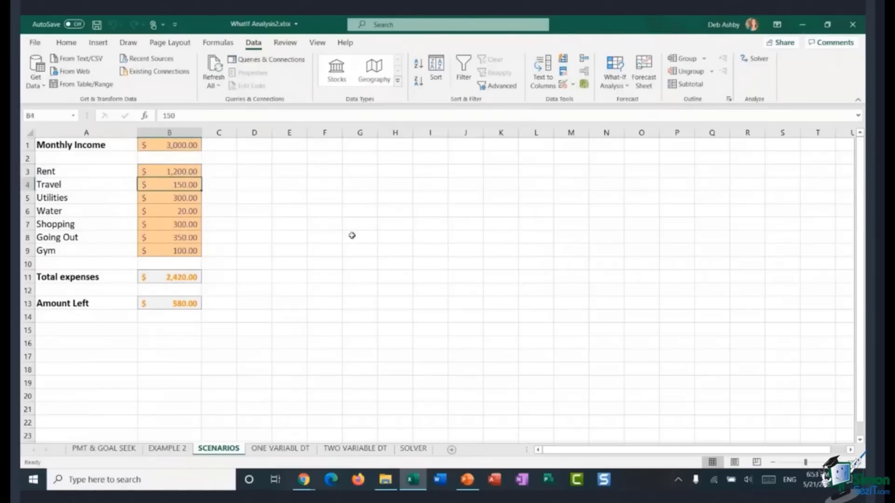
pyautogui.click(341, 222)
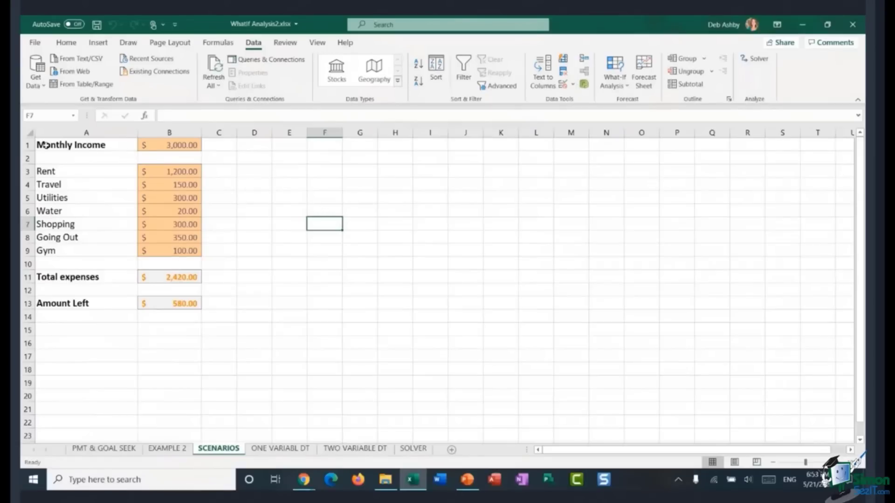
# Step: Create named ranges for Monthly Income and each expense from the labels in the left column
pyautogui.moveTo(44, 145); pyautogui.dragTo(169, 144)
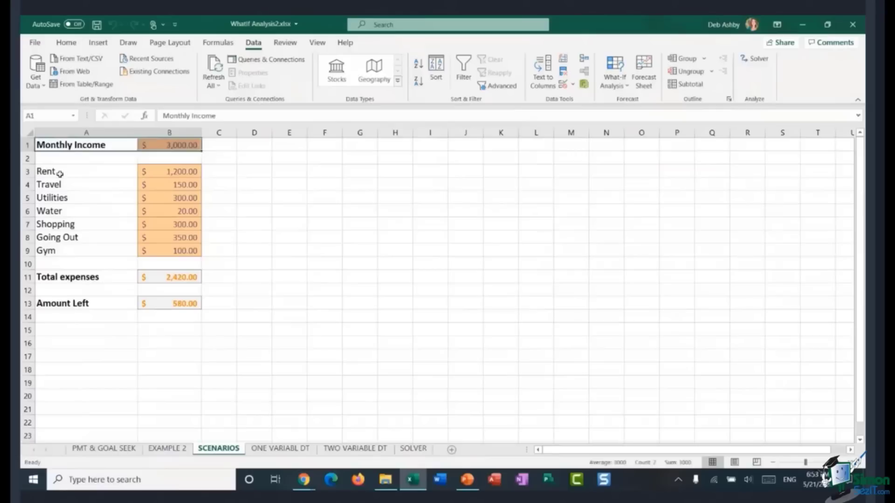
pyautogui.keyDown('ctrl'); pyautogui.click(86, 172); pyautogui.keyUp('ctrl')
pyautogui.moveTo(86, 172); pyautogui.dragTo(184, 249)
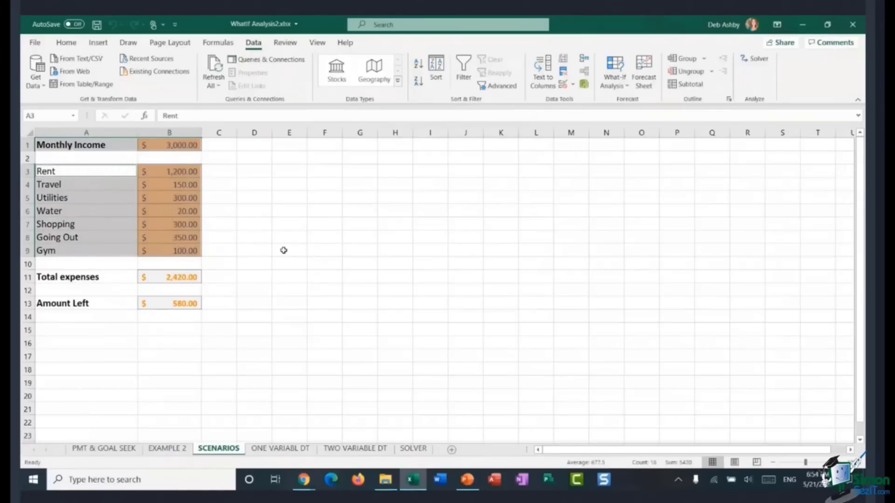
pyautogui.click(217, 45)
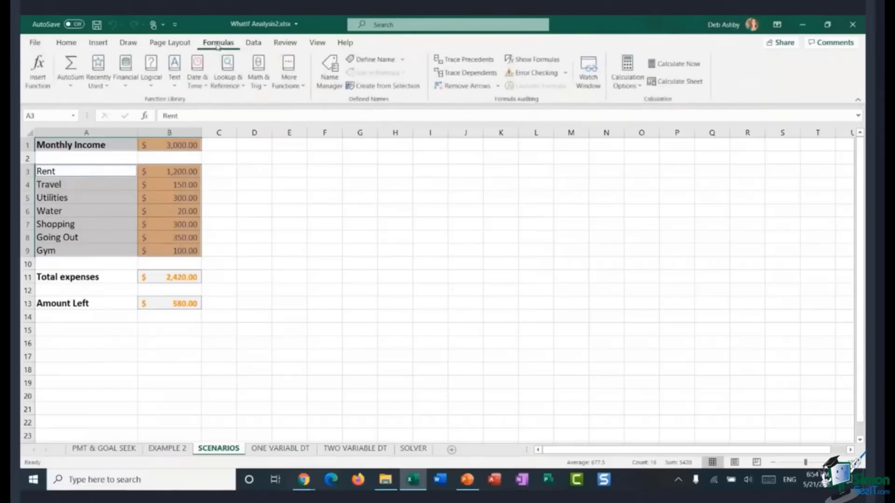
pyautogui.click(381, 88)
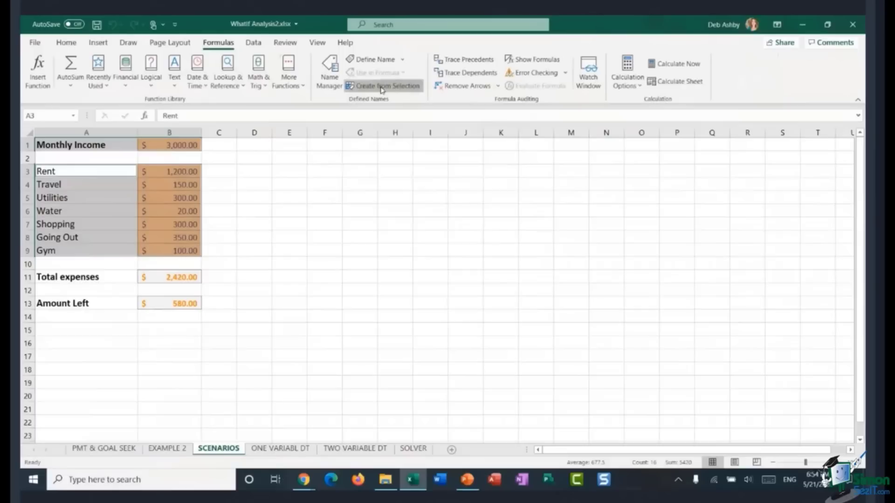
pyautogui.moveTo(414, 180); pyautogui.dragTo(343, 148)
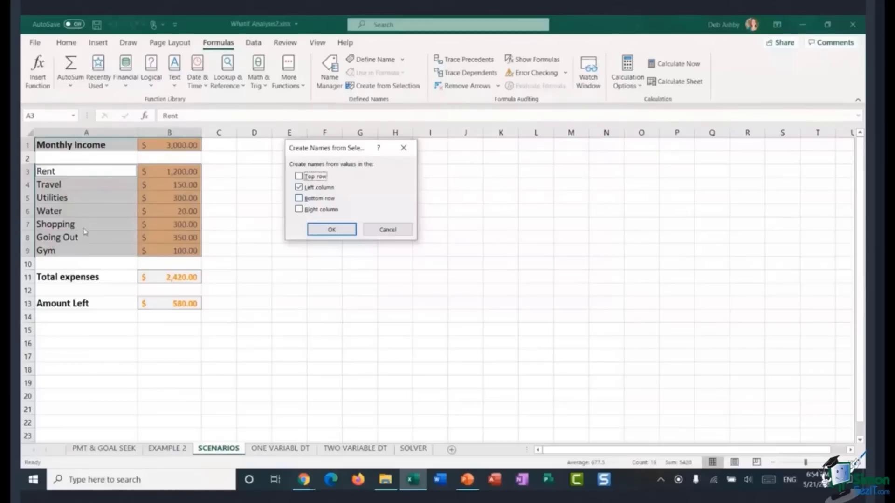
pyautogui.click(333, 230)
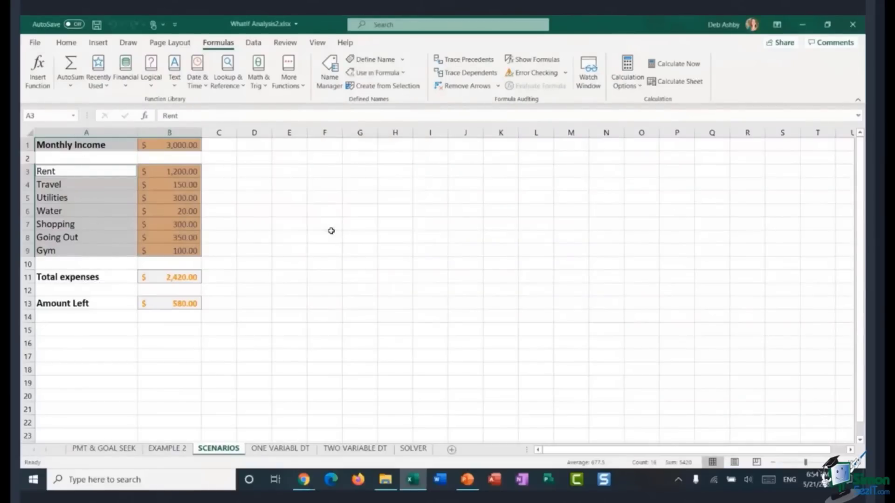
# Step: Review the list of defined names available in the Name Box
pyautogui.click(330, 206)
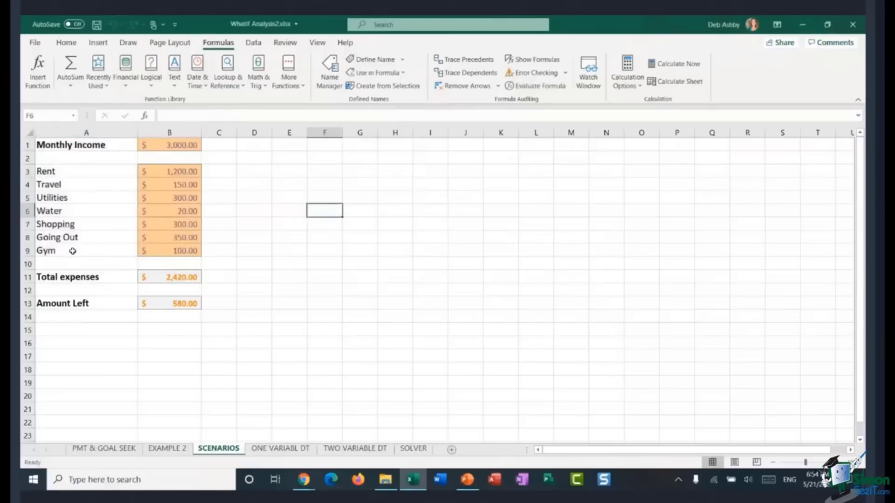
pyautogui.click(74, 117)
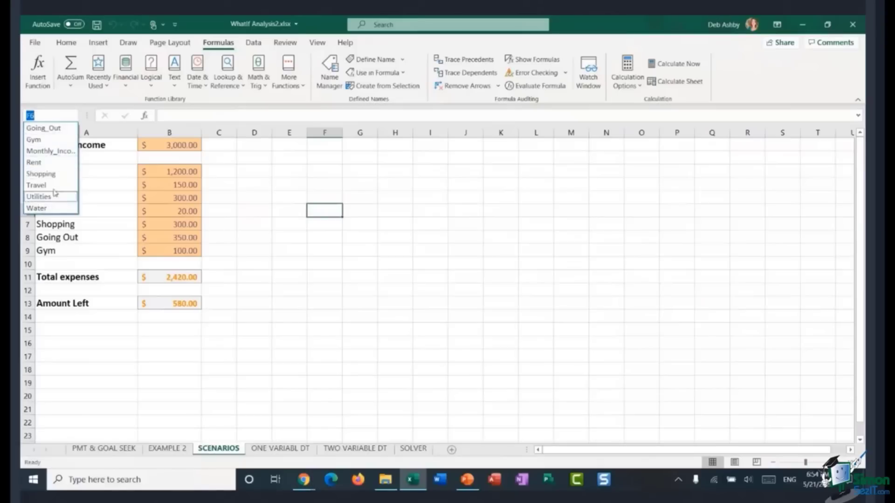
pyautogui.click(370, 195)
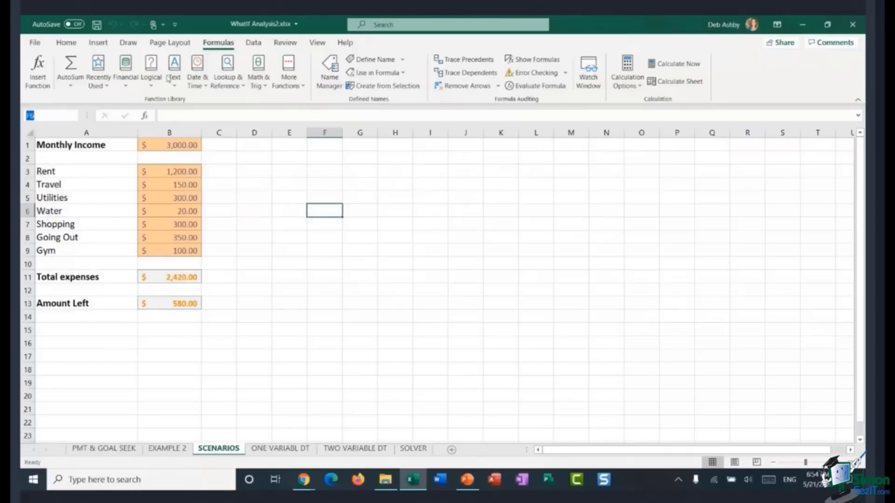
# Step: Add a scenario named Original with changing cells B1 and B3:B9 in Scenario Manager
pyautogui.click(255, 43)
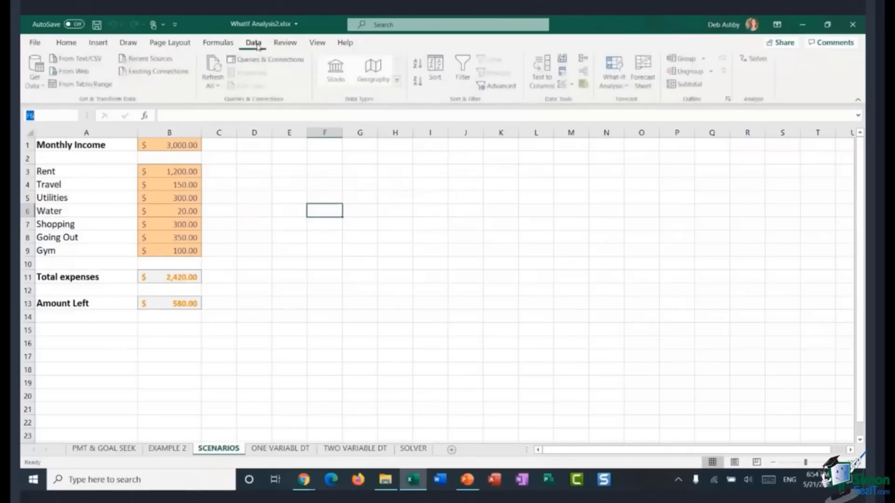
pyautogui.click(614, 74)
pyautogui.click(610, 105)
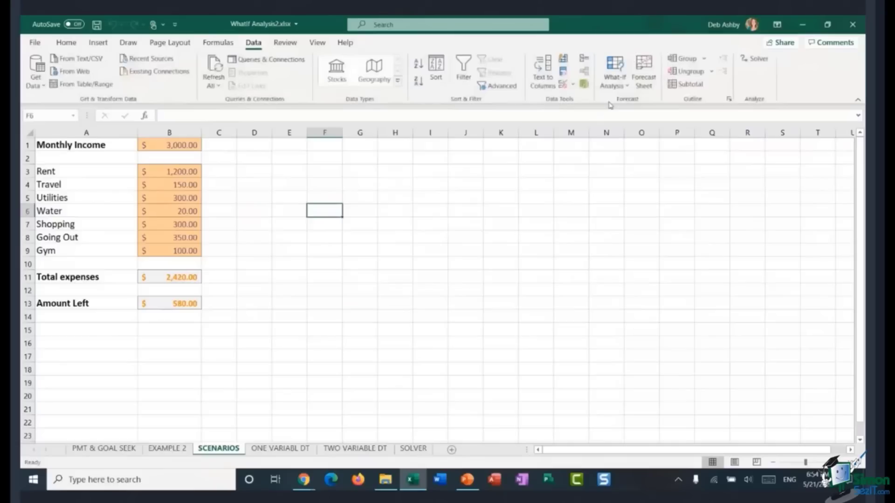
pyautogui.click(418, 124)
pyautogui.write('Original')
pyautogui.press('Tab')
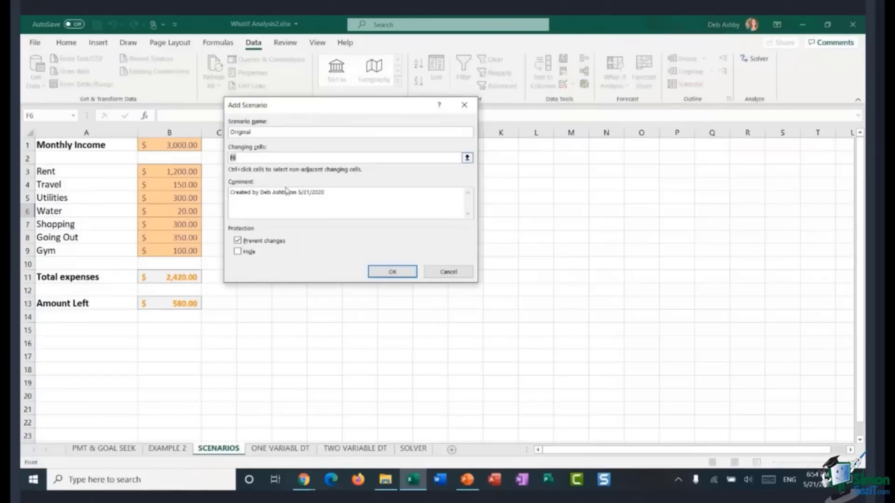
pyautogui.press('BackSpace')
pyautogui.click(176, 146)
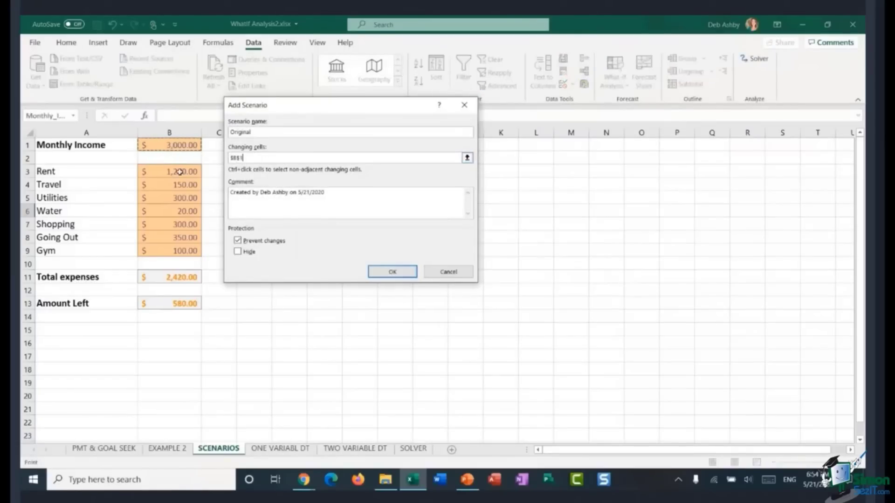
pyautogui.moveTo(171, 172); pyautogui.dragTo(171, 249)
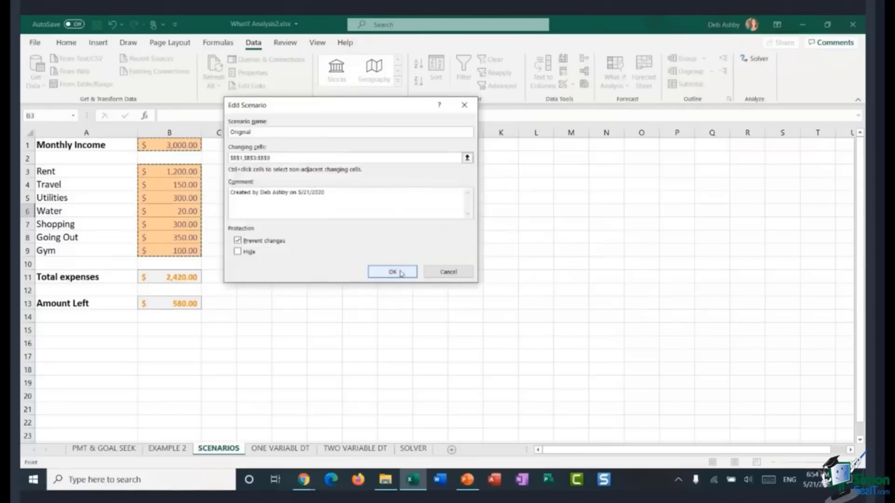
pyautogui.click(392, 271)
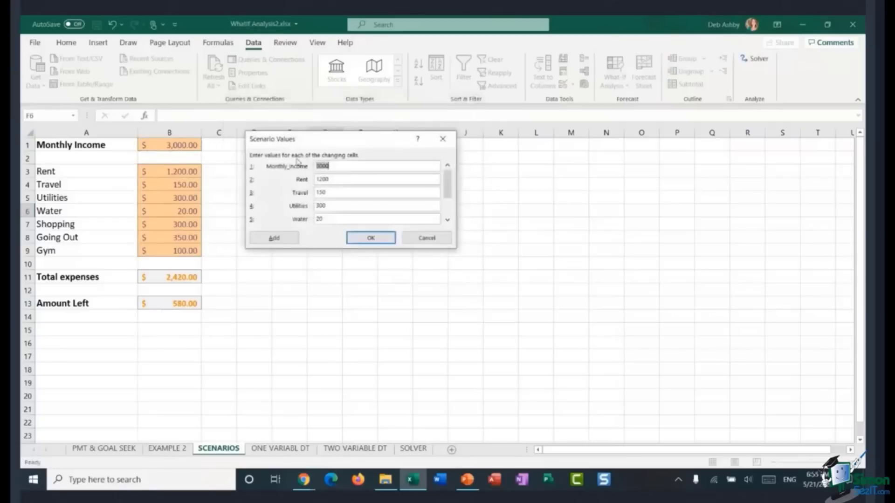
# Step: Keep the current values for the Original scenario's changing cells and return to Scenario Manager
pyautogui.moveTo(345, 144); pyautogui.dragTo(375, 183)
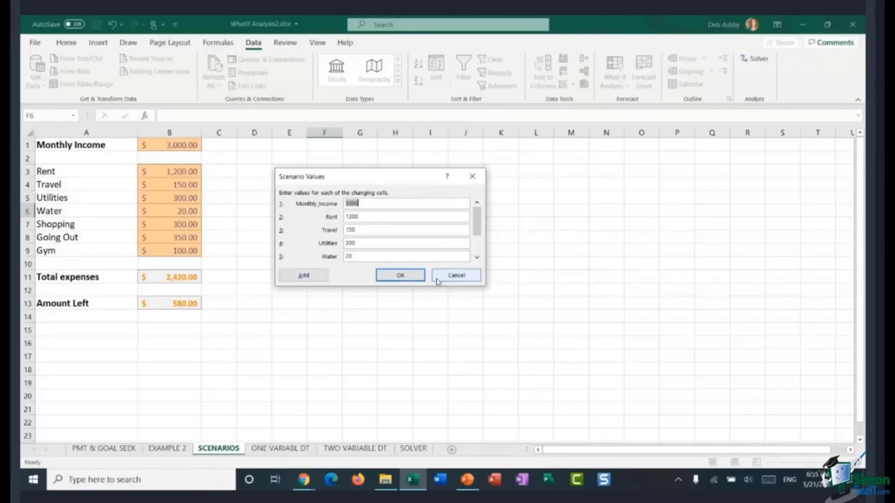
pyautogui.click(398, 278)
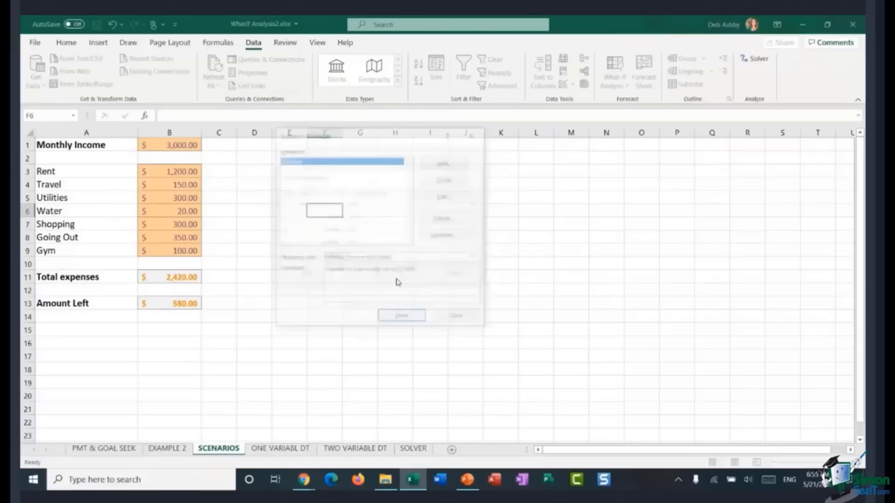
pyautogui.moveTo(371, 136); pyautogui.dragTo(381, 153)
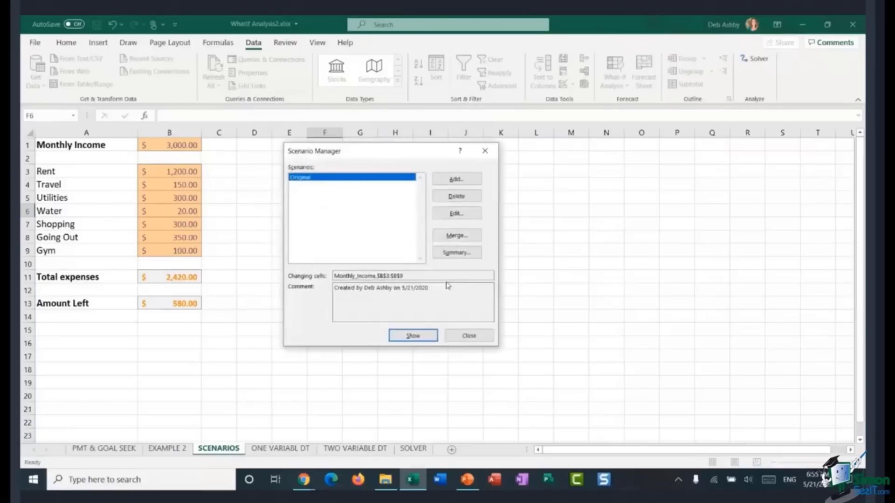
# Step: Add a new scenario named Promotion using the same changing cells
pyautogui.click(455, 181)
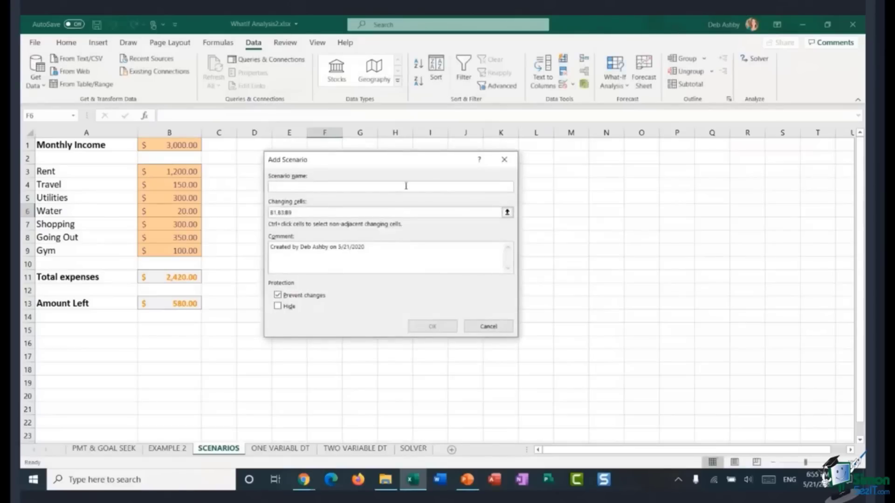
pyautogui.write('Promotion')
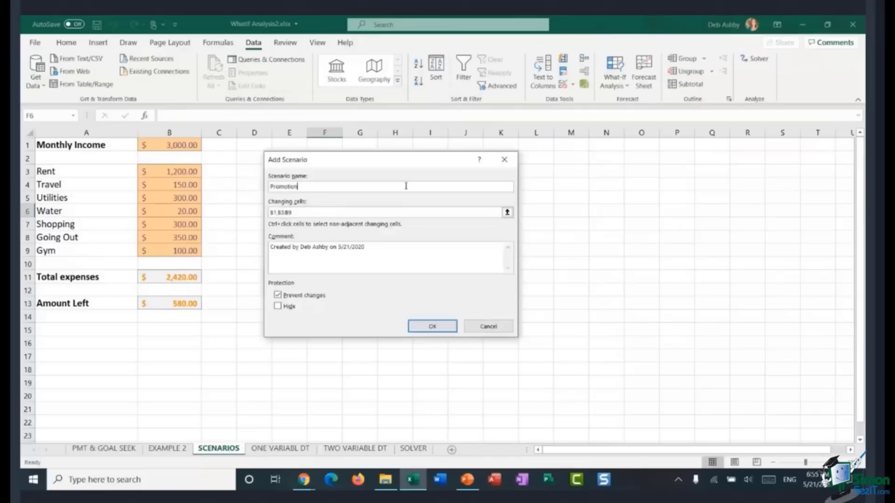
pyautogui.moveTo(392, 166)
pyautogui.mouseDown()
pyautogui.moveTo(403, 160)
pyautogui.moveTo(386, 171)
pyautogui.mouseUp()
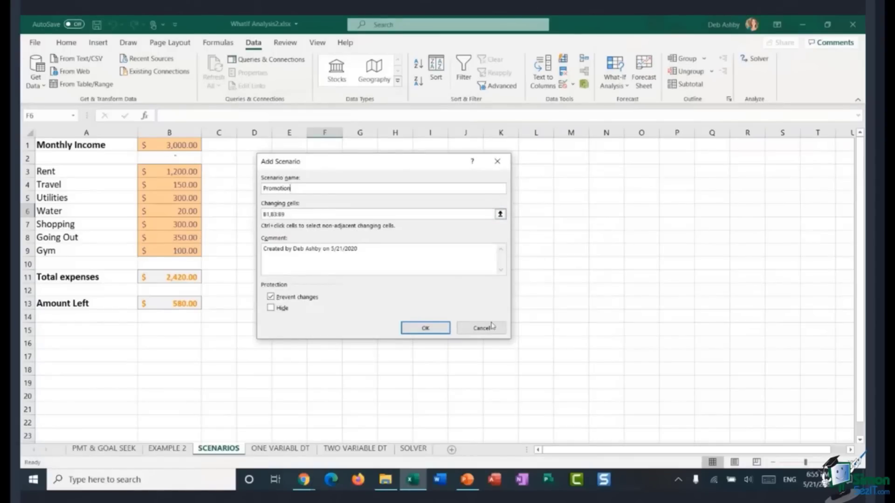
pyautogui.click(426, 329)
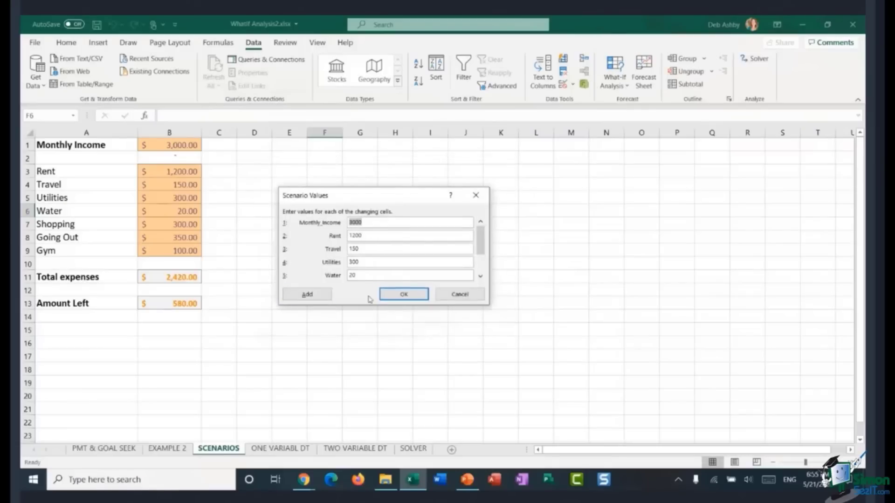
# Step: Enter the Promotion values: Monthly Income 3500, Shopping 350 and Going Out 400
pyautogui.click(373, 223)
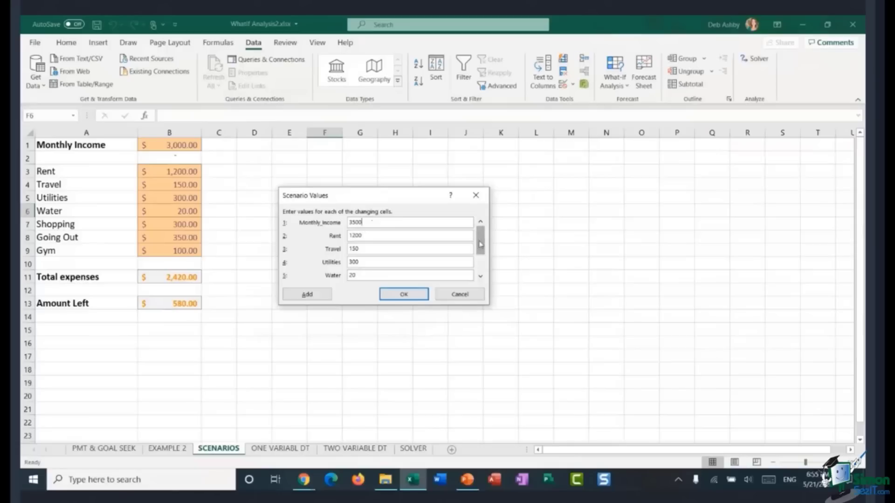
pyautogui.scroll(-1, 480, 242)
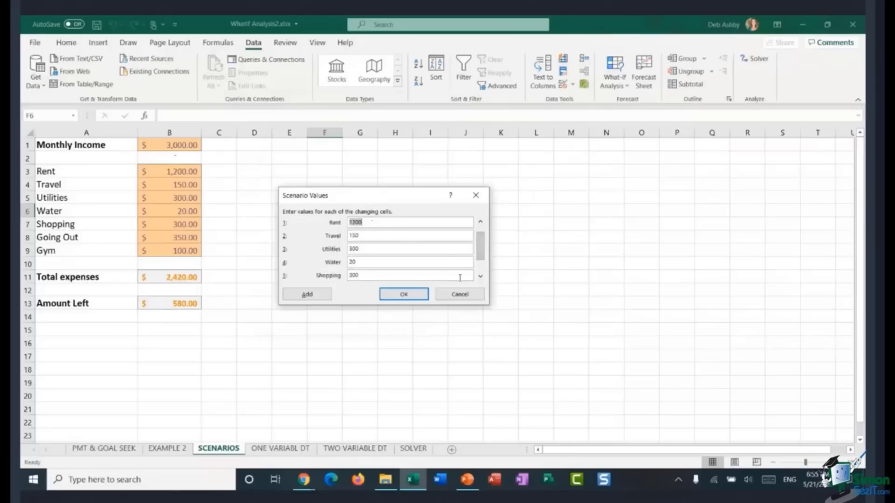
pyautogui.moveTo(480, 250); pyautogui.dragTo(482, 265)
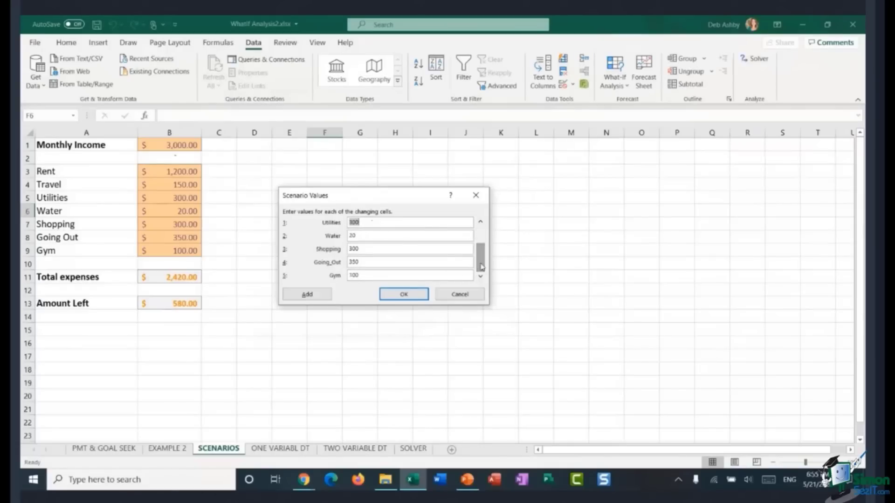
pyautogui.doubleClick(366, 248)
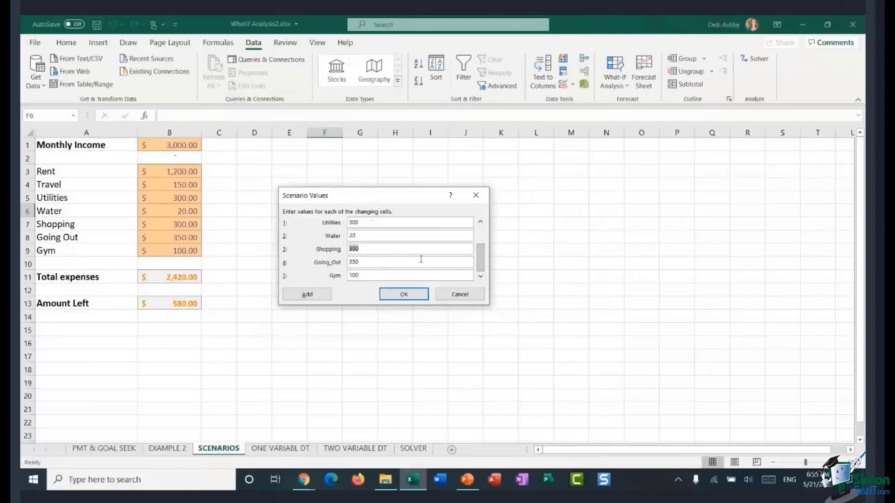
pyautogui.write('35')
pyautogui.doubleClick(415, 261)
pyautogui.write('400')
pyautogui.click(396, 295)
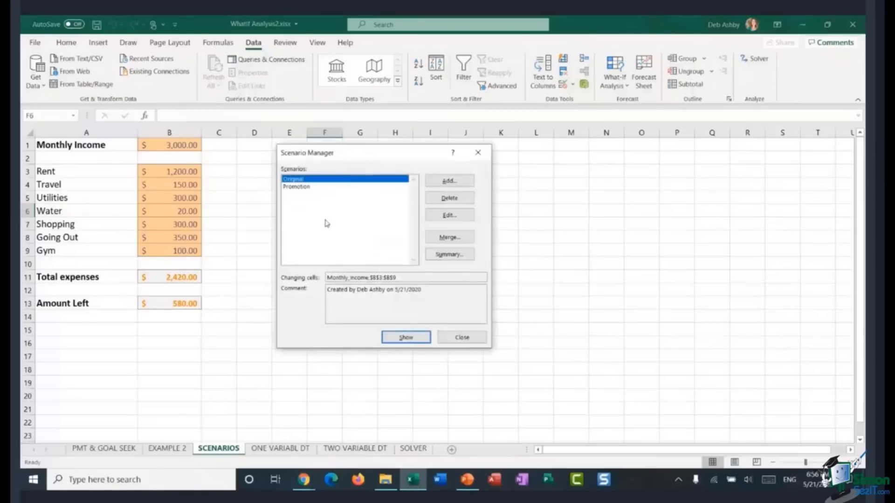
# Step: Add another scenario named New Job with the same changing cells
pyautogui.click(453, 182)
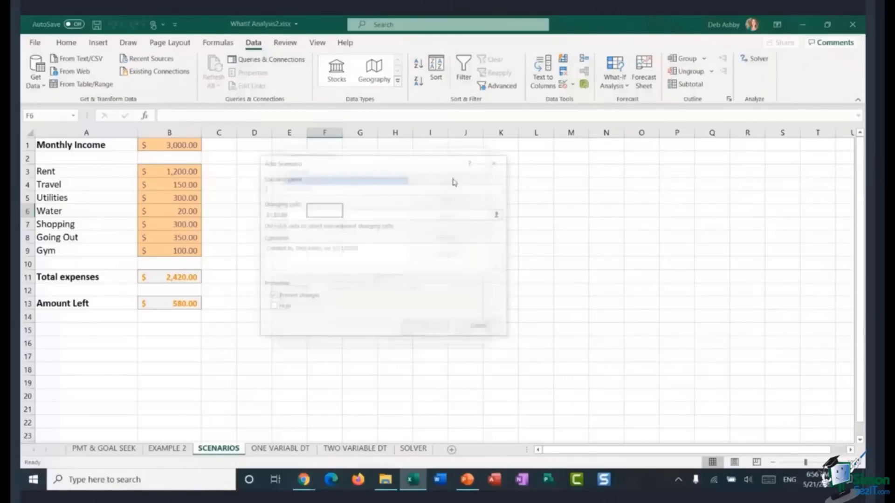
pyautogui.write('N')
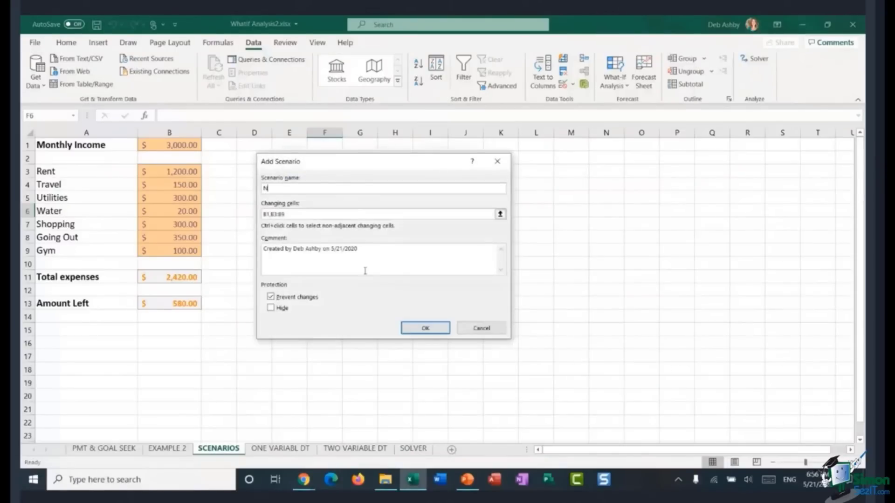
pyautogui.write('ew Job')
pyautogui.click(426, 328)
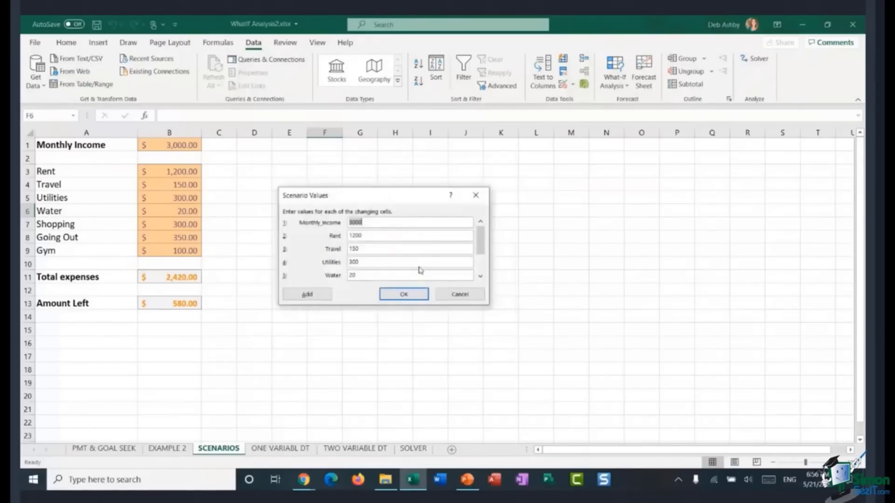
# Step: Enter the New Job values: Monthly Income 4000, Travel 300 and Shopping 275
pyautogui.press('BackSpace')
pyautogui.doubleClick(371, 249)
pyautogui.write('300')
pyautogui.moveTo(480, 244); pyautogui.dragTo(481, 263)
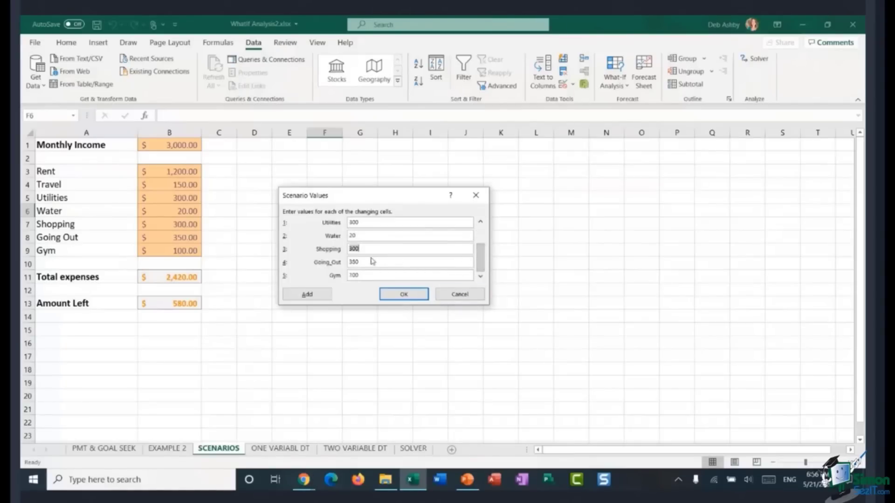
pyautogui.press('BackSpace')
pyautogui.click(380, 262)
pyautogui.click(403, 295)
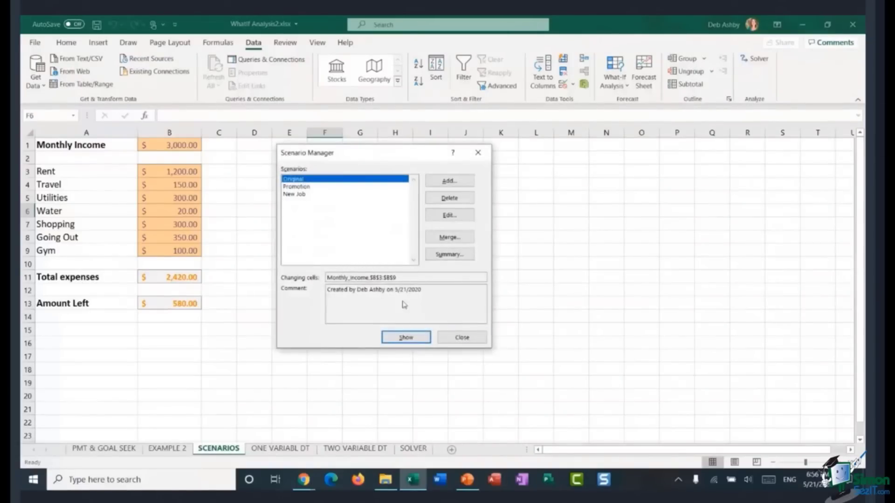
# Step: Add a third scenario named Freelance with the same changing cells
pyautogui.click(450, 181)
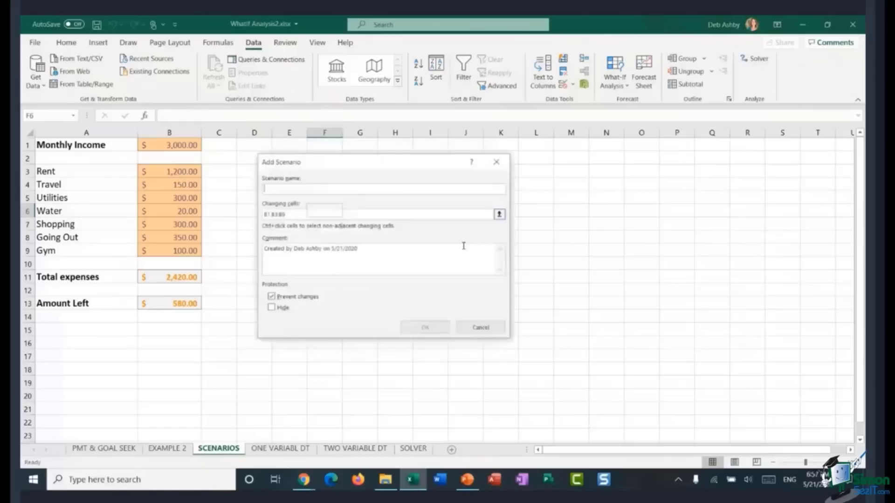
pyautogui.write('Freelance')
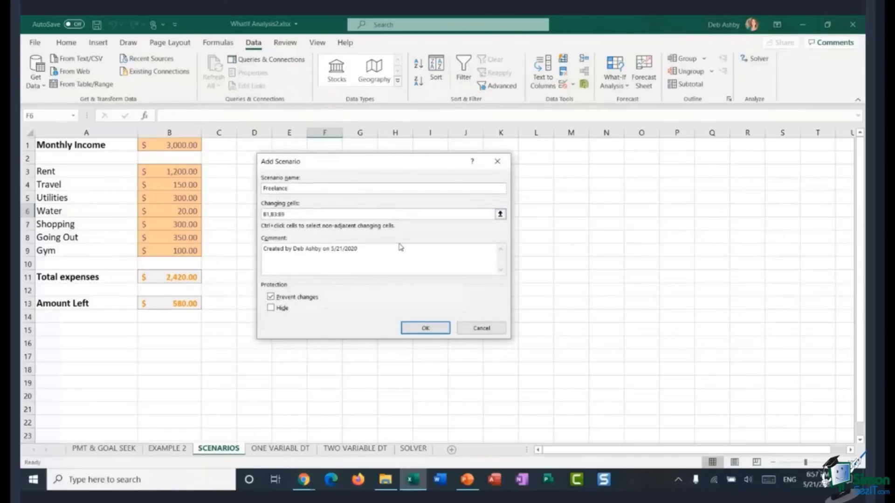
pyautogui.click(424, 327)
# Step: Enter the Freelance values: Monthly Income 2500, Travel 0, Utilities 200 and Shopping 150
pyautogui.click(369, 222)
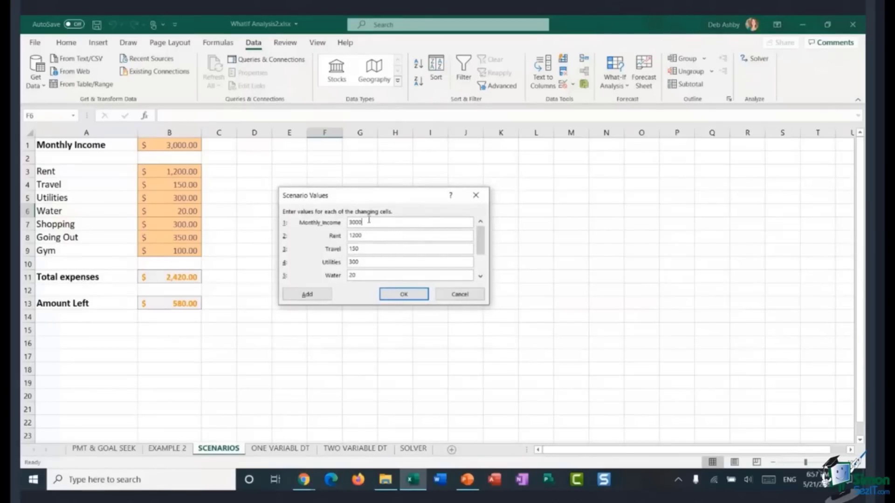
pyautogui.moveTo(368, 222); pyautogui.dragTo(347, 222)
pyautogui.write('2')
pyautogui.moveTo(364, 248); pyautogui.dragTo(341, 251)
pyautogui.write('0')
pyautogui.press('Tab')
pyautogui.press('Tab')
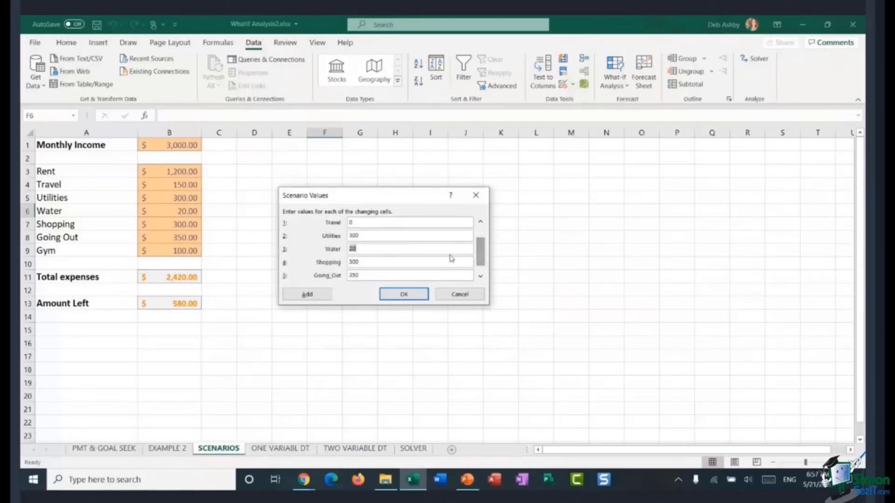
pyautogui.click(382, 235)
pyautogui.moveTo(372, 234); pyautogui.dragTo(348, 235)
pyautogui.write('200')
pyautogui.moveTo(481, 251); pyautogui.dragTo(483, 257)
pyautogui.click(366, 261)
pyautogui.click(364, 249)
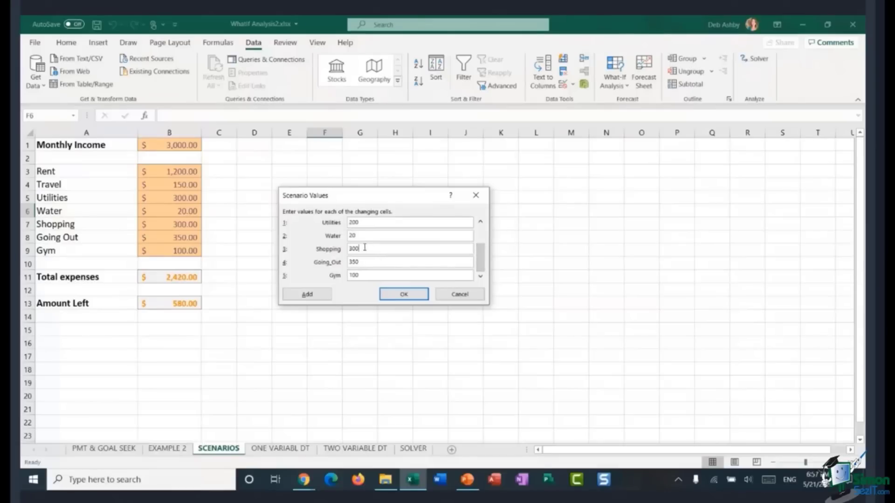
pyautogui.moveTo(367, 249); pyautogui.dragTo(341, 248)
pyautogui.write('150')
pyautogui.click(404, 294)
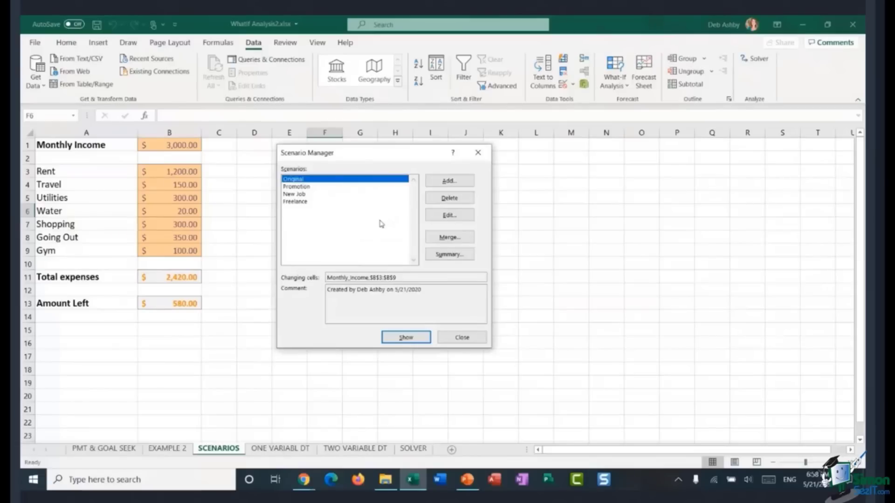
# Step: Show the Promotion, New Job and Freelance scenarios in turn on the worksheet
pyautogui.click(307, 187)
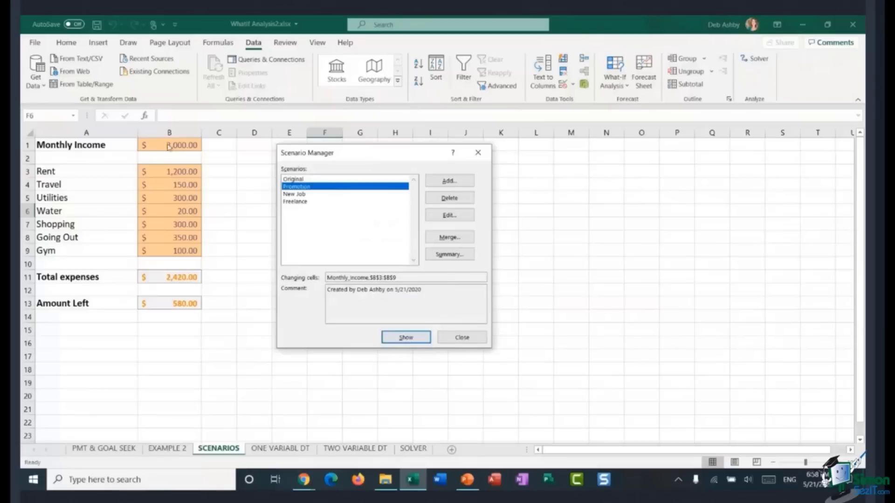
pyautogui.click(412, 340)
pyautogui.click(302, 194)
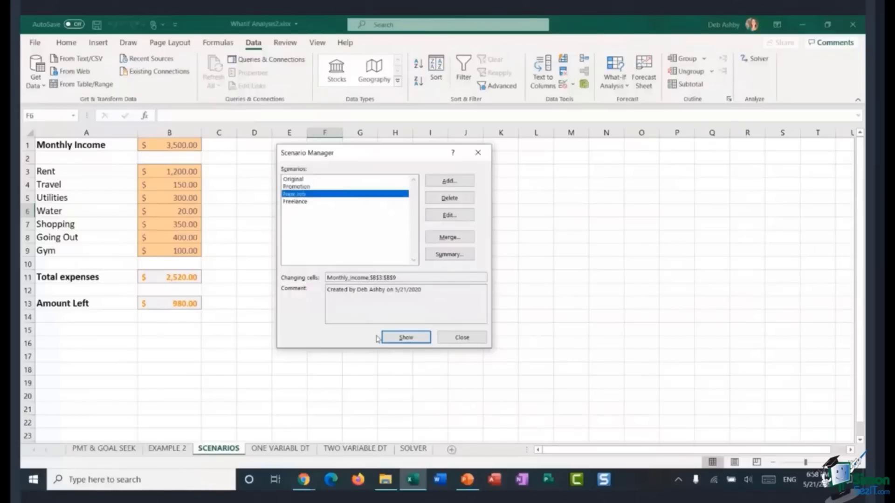
pyautogui.click(403, 342)
pyautogui.click(302, 203)
pyautogui.click(418, 338)
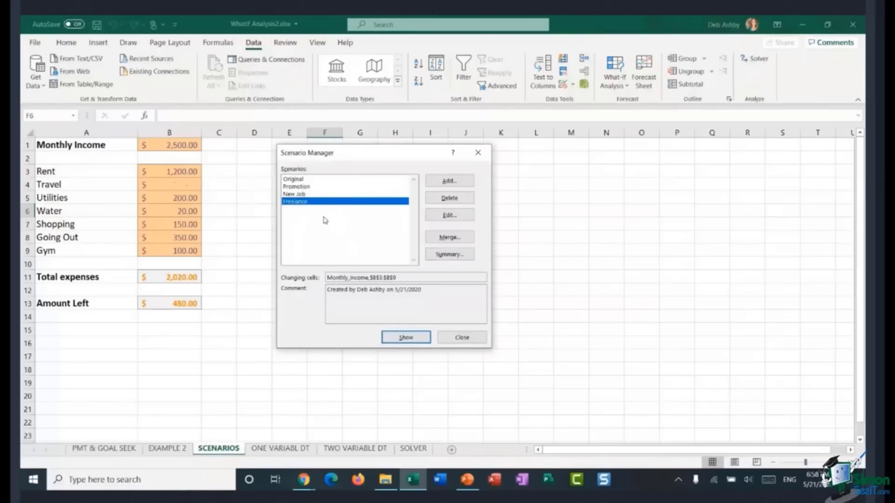
# Step: Show the Original scenario to put the starting values back on the sheet
pyautogui.click(302, 195)
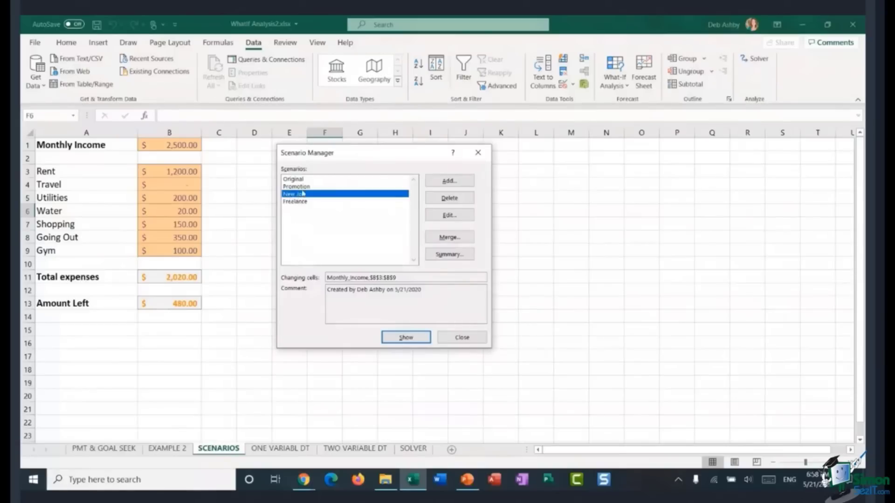
pyautogui.click(291, 180)
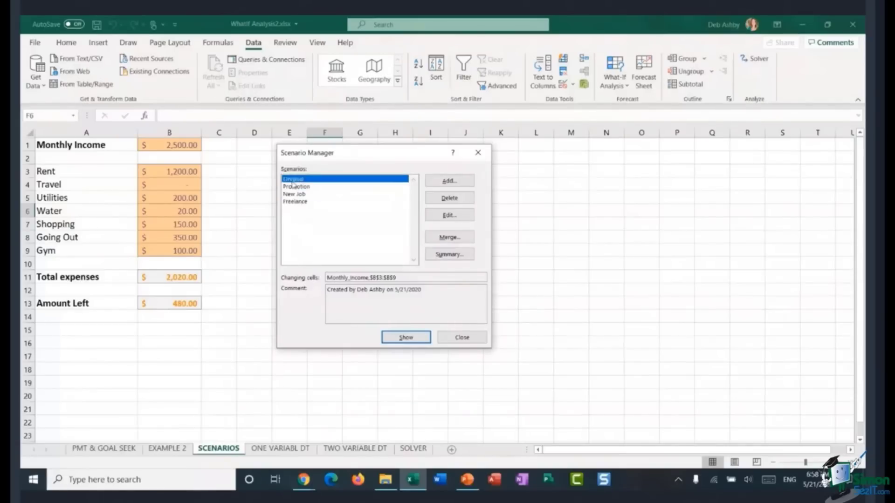
pyautogui.click(405, 337)
# Step: Create a scenario summary report with B13 as the result cell
pyautogui.click(449, 255)
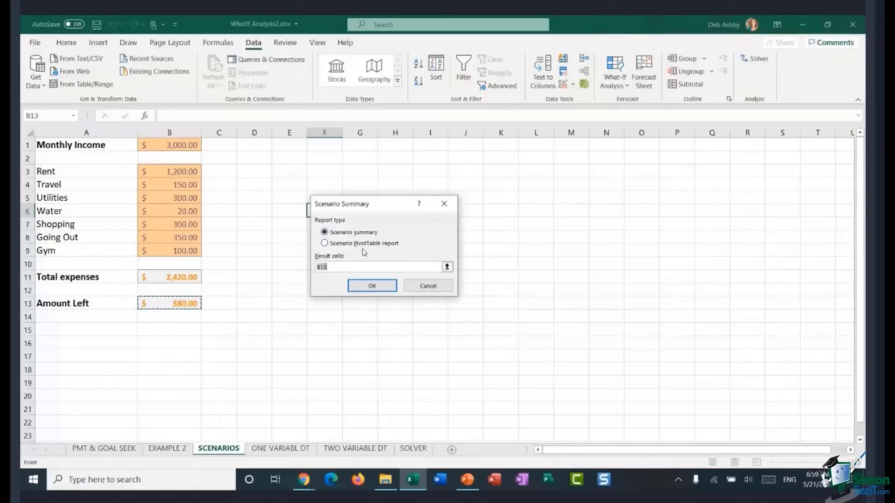
pyautogui.click(377, 287)
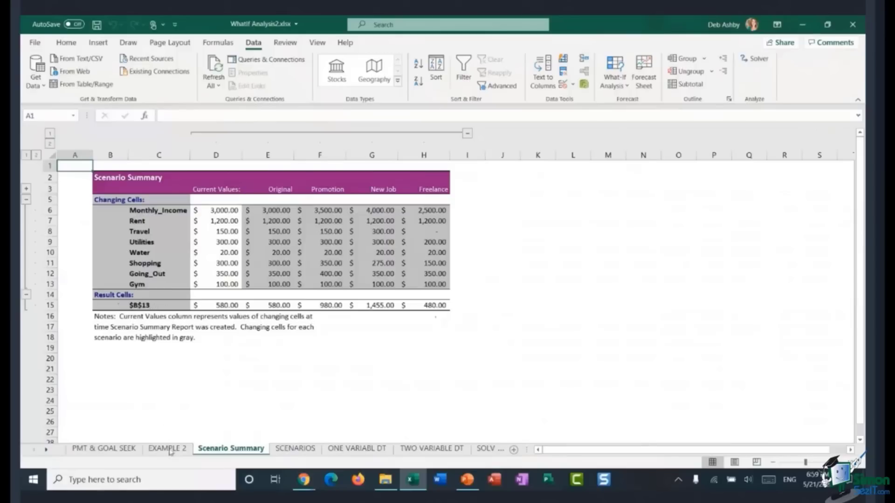
# Step: Review the defined names on the SCENARIOS sheet, then return to the Scenario Summary sheet
pyautogui.click(305, 449)
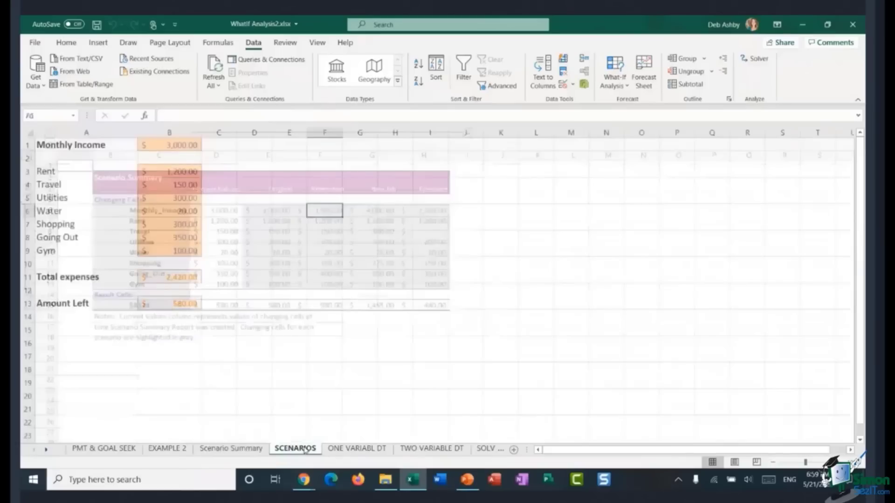
pyautogui.click(74, 115)
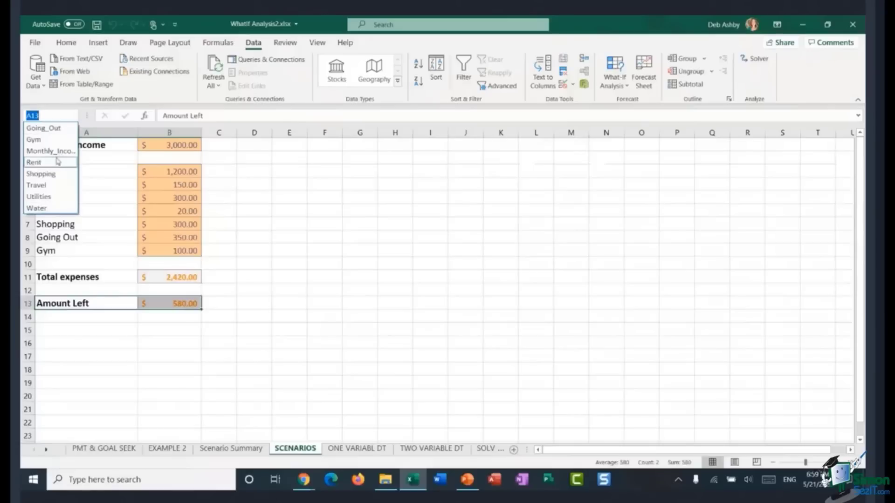
pyautogui.click(359, 220)
pyautogui.click(126, 303)
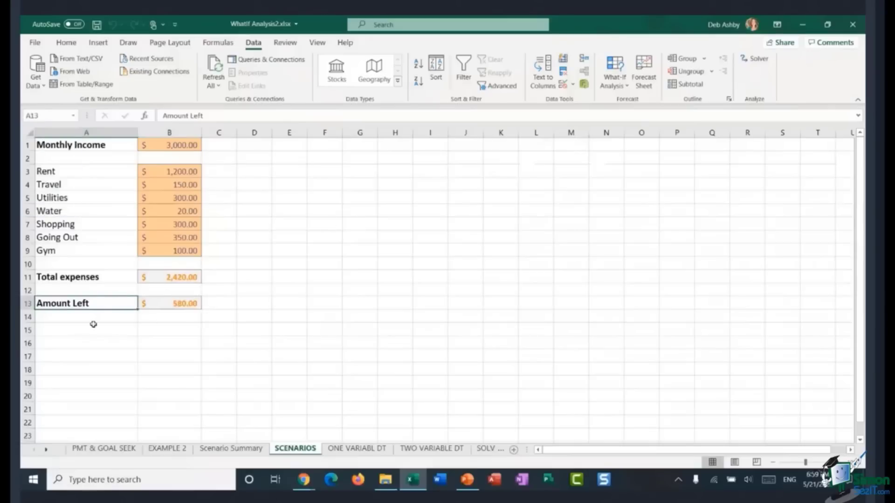
pyautogui.click(240, 451)
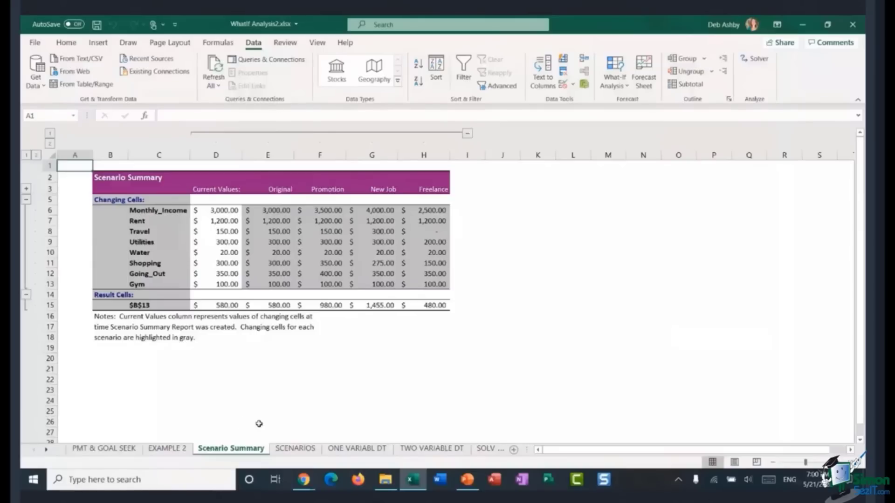
# Step: Delete the Scenario Summary sheet
pyautogui.rightClick(230, 448)
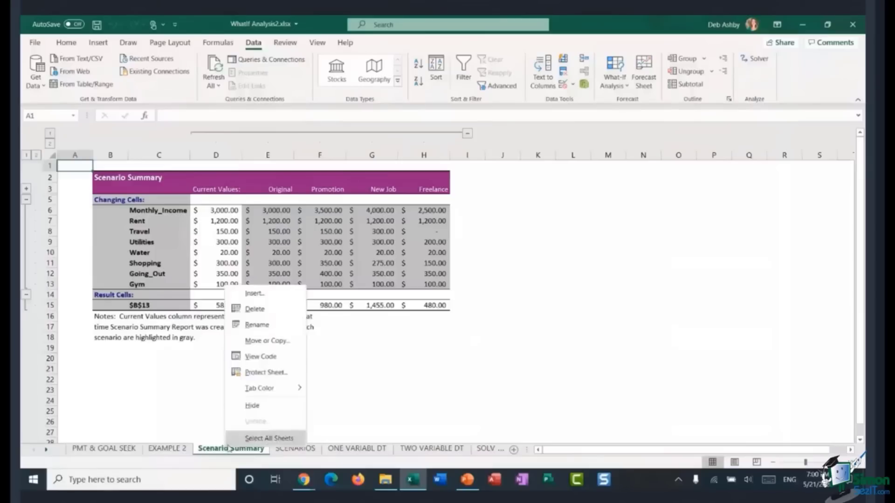
pyautogui.click(254, 309)
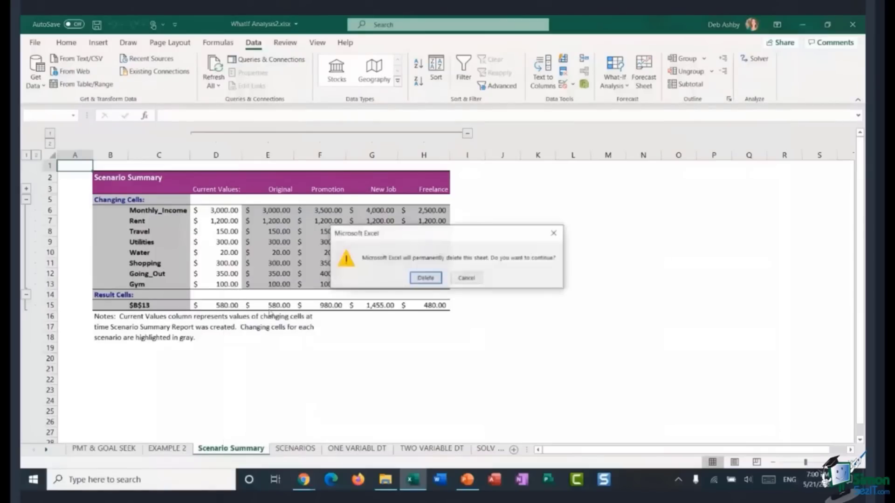
pyautogui.click(421, 278)
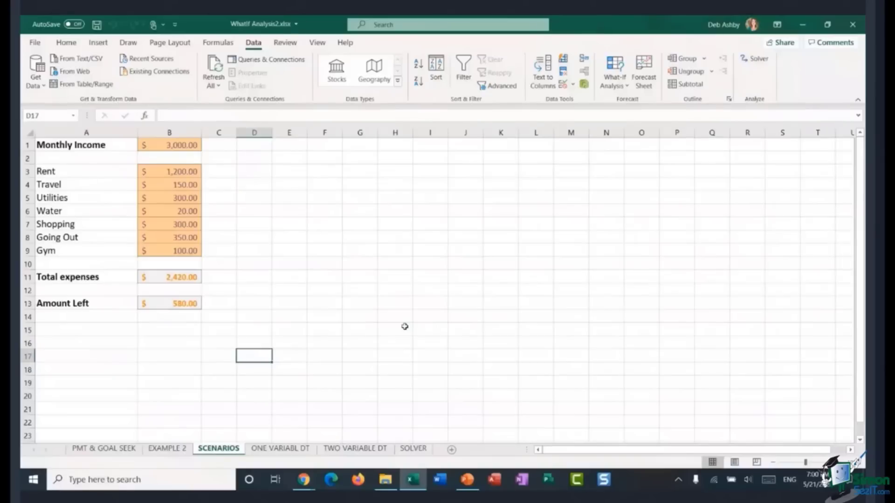
# Step: On the ONE VARIABL DT sheet, insert the PMT function into the Monthly Payment cell B6
pyautogui.click(617, 82)
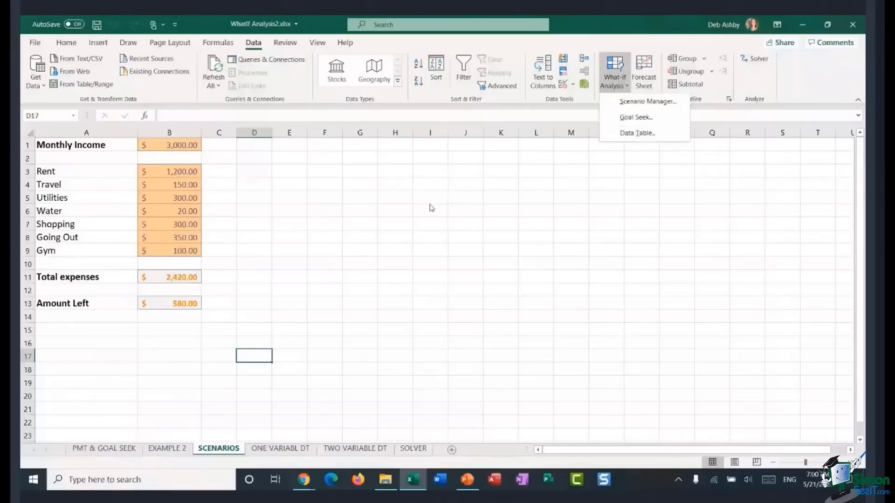
pyautogui.press('Escape')
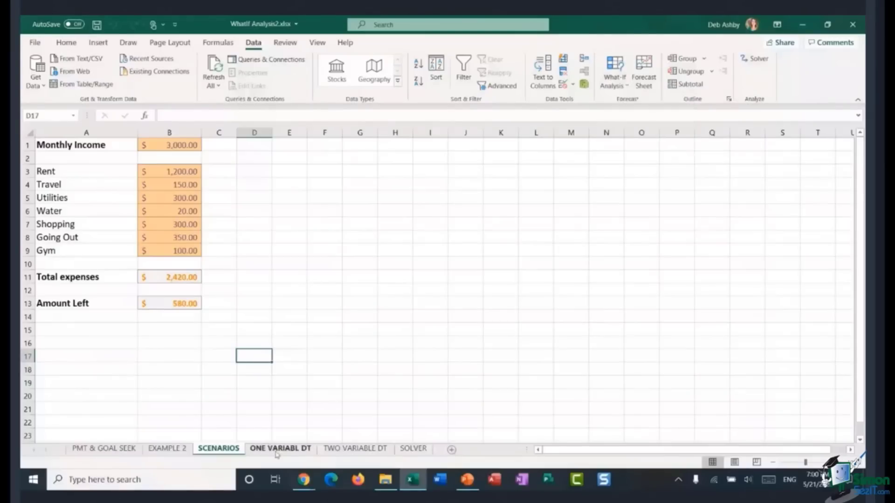
pyautogui.click(279, 448)
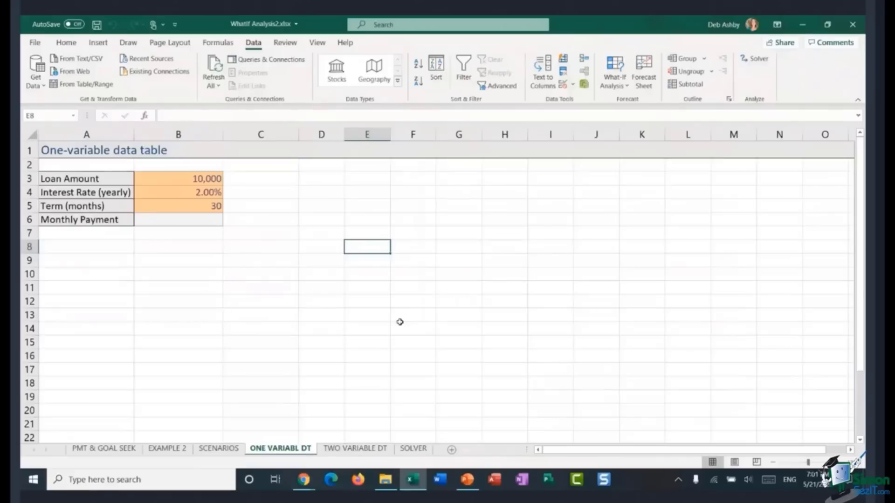
pyautogui.click(185, 213)
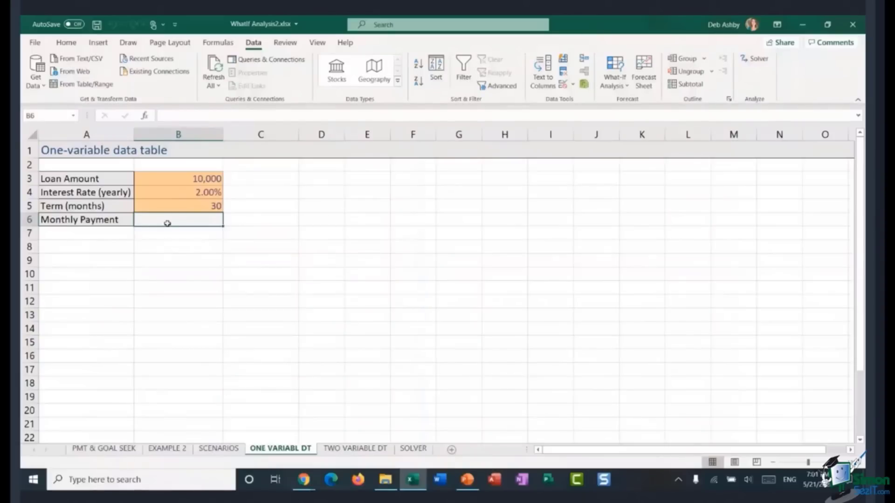
pyautogui.click(145, 116)
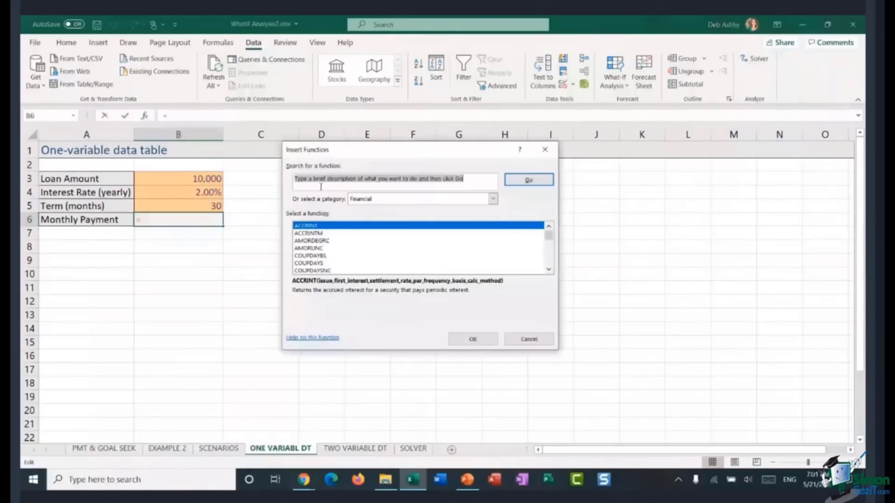
pyautogui.write('PMT')
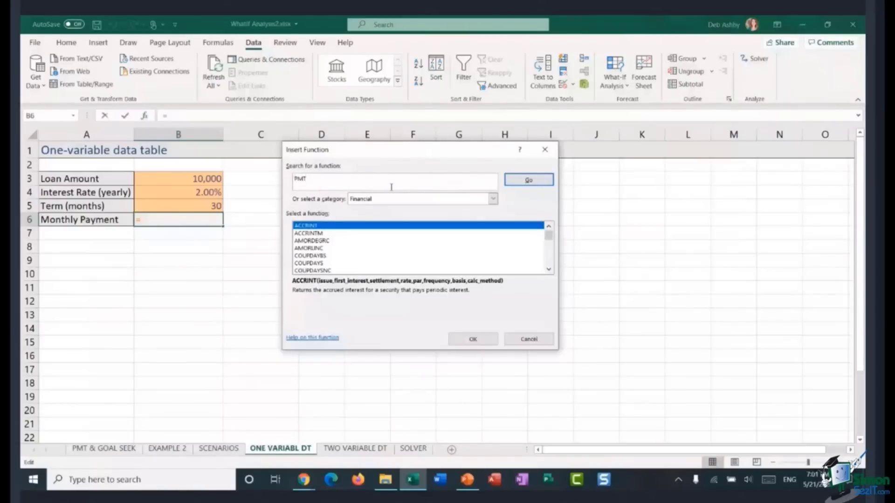
pyautogui.click(525, 186)
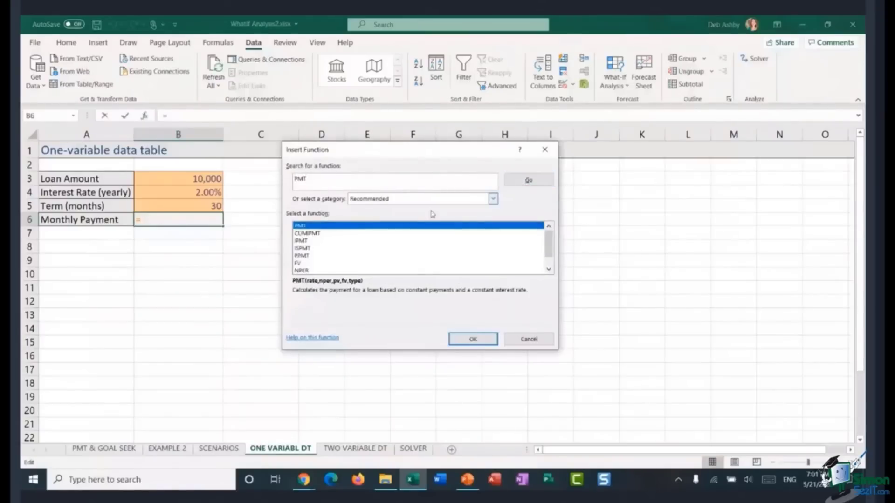
pyautogui.doubleClick(394, 227)
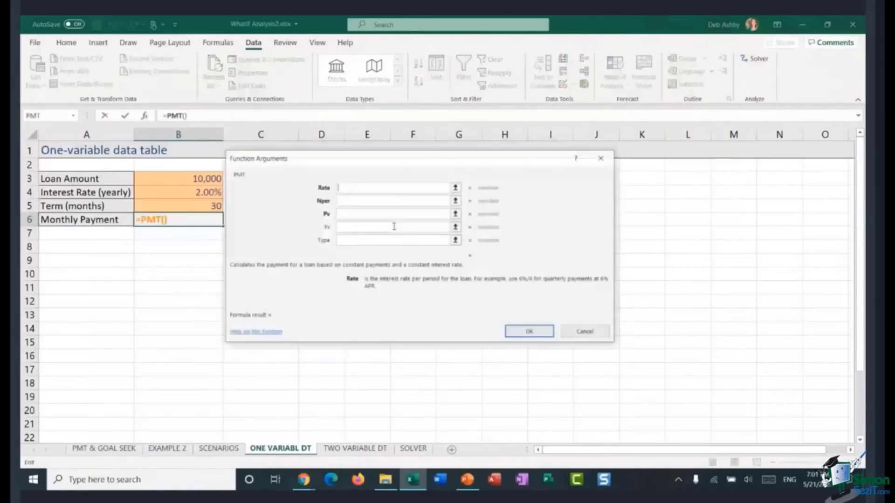
# Step: Set the PMT Rate argument to the yearly interest rate divided by 12, B4/12
pyautogui.moveTo(397, 164); pyautogui.dragTo(453, 140)
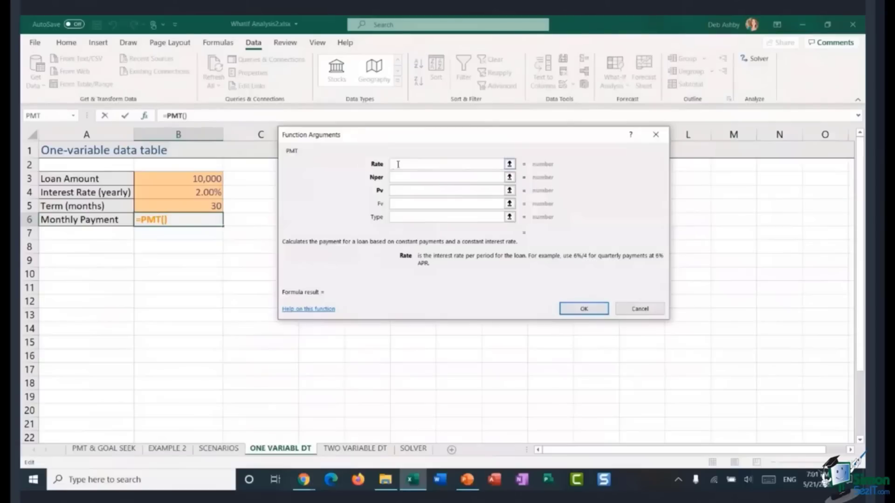
pyautogui.click(184, 194)
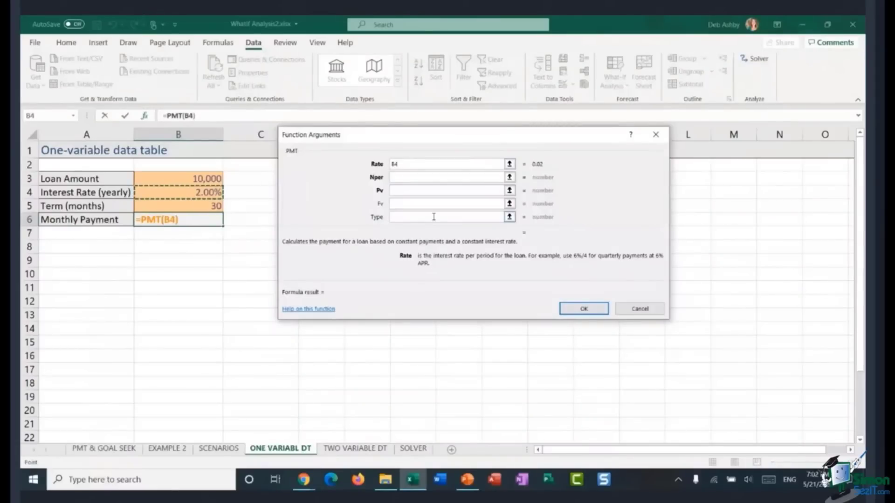
pyautogui.write('/12')
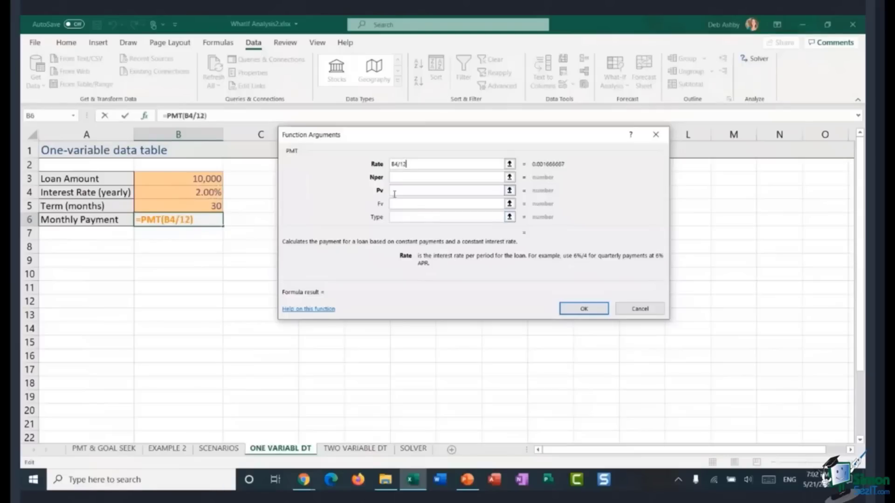
# Step: Set Nper to B5 and Pv to -B3, then confirm the PMT function
pyautogui.click(399, 177)
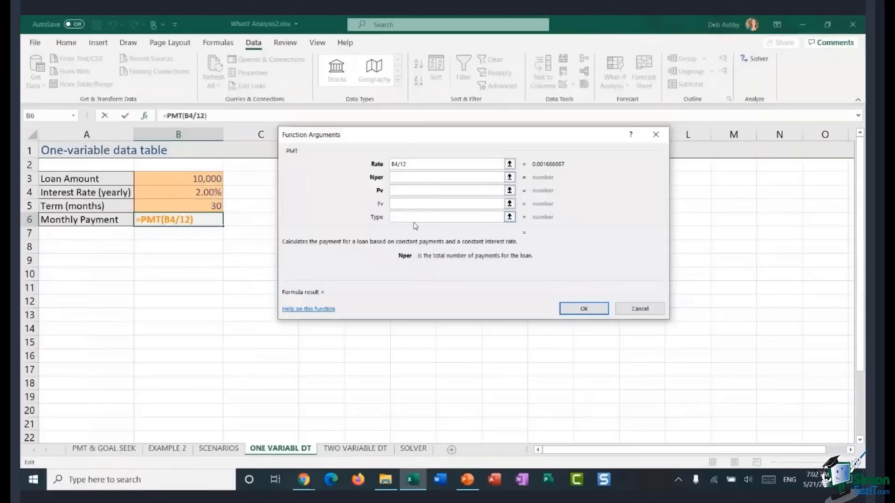
pyautogui.click(184, 208)
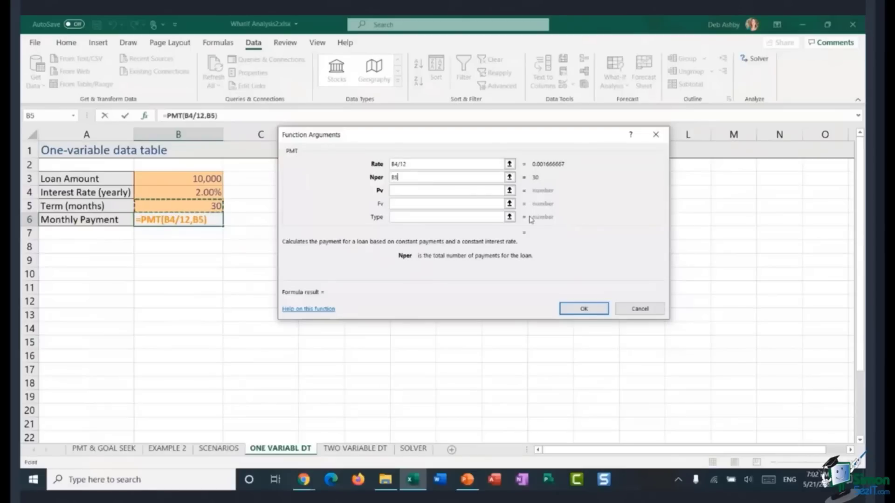
pyautogui.click(409, 191)
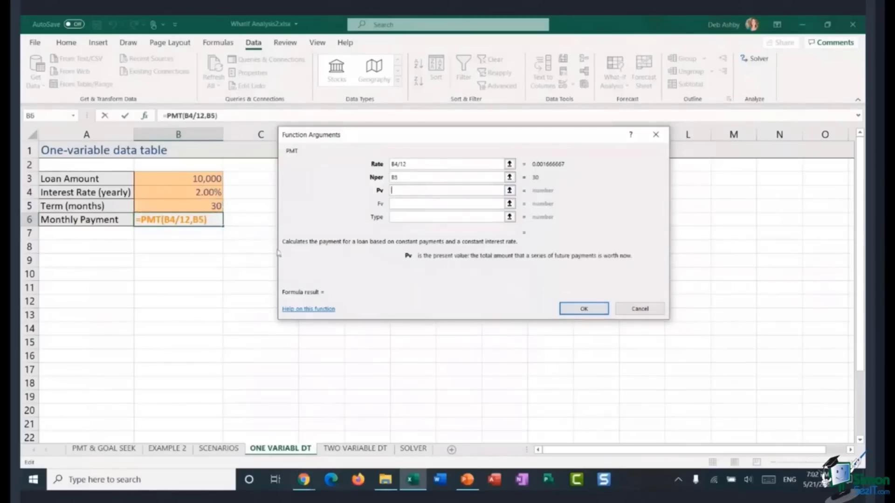
pyautogui.click(198, 178)
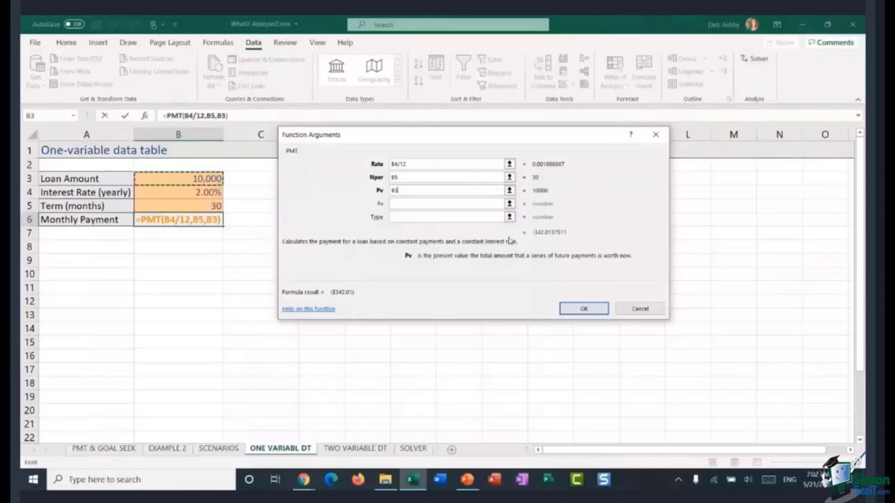
pyautogui.click(393, 191)
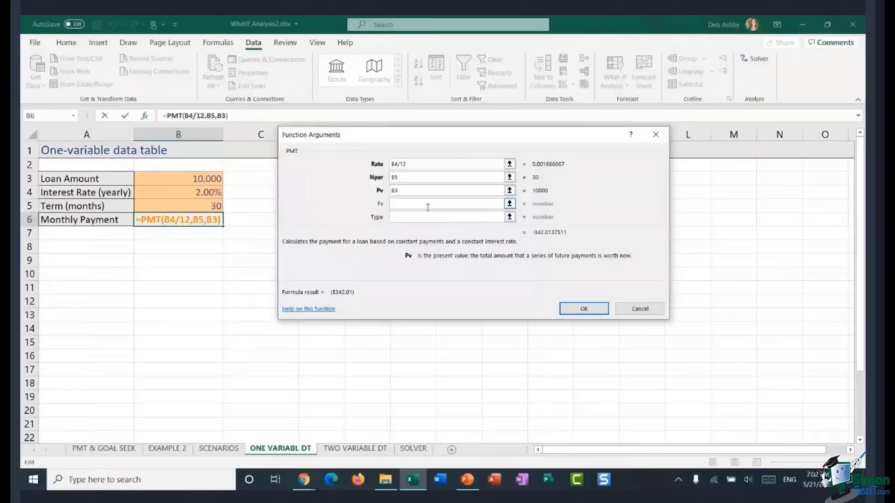
pyautogui.write('-')
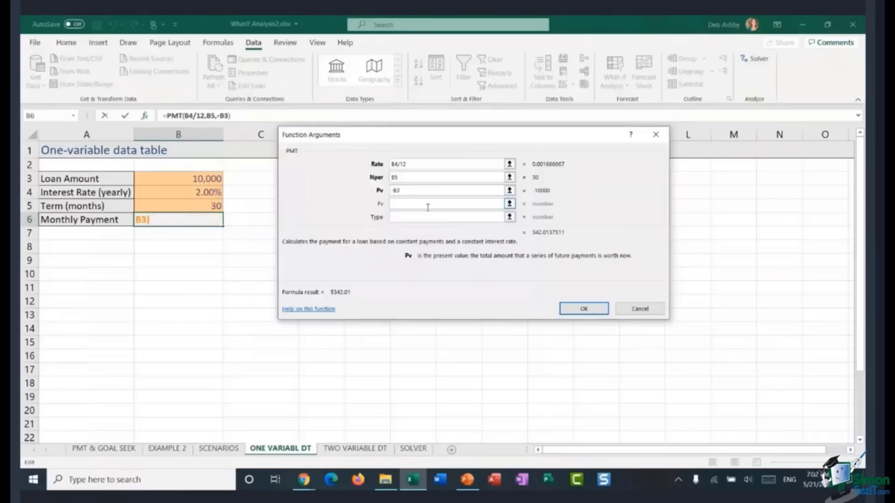
pyautogui.click(585, 307)
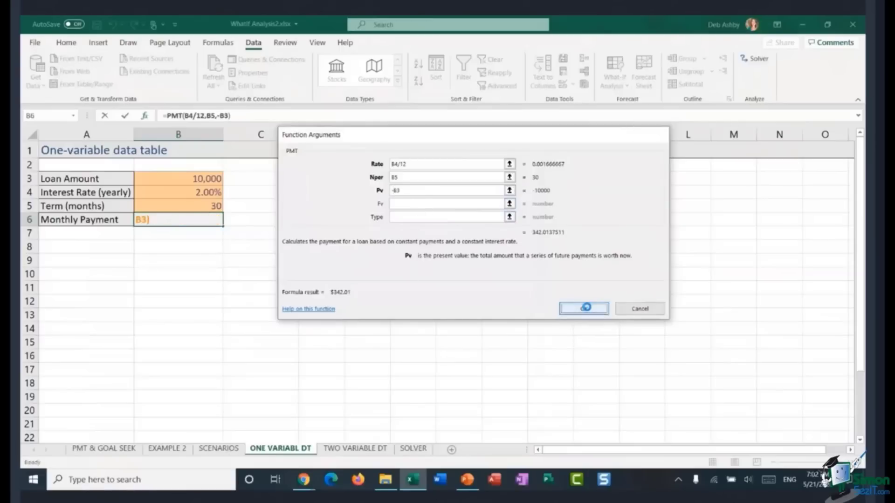
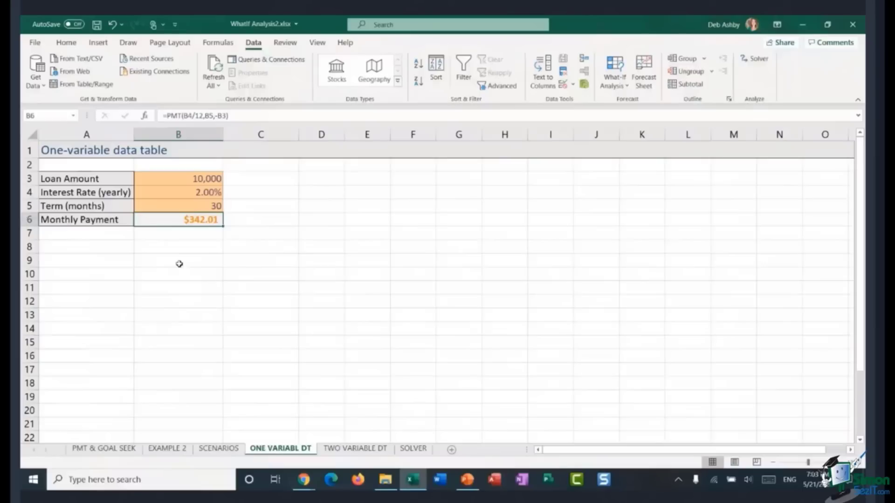
# Step: Enter the heading Interest Rate in cell B9
pyautogui.click(178, 262)
pyautogui.write('Interest Rate')
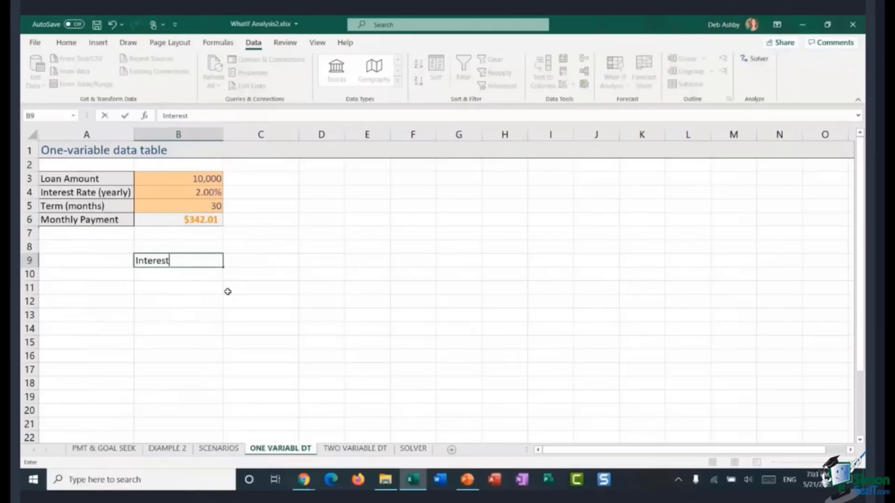
pyautogui.click(274, 277)
# Step: Enter 1.00% in B10 and 1.25% in B11 as the first interest rates
pyautogui.click(162, 274)
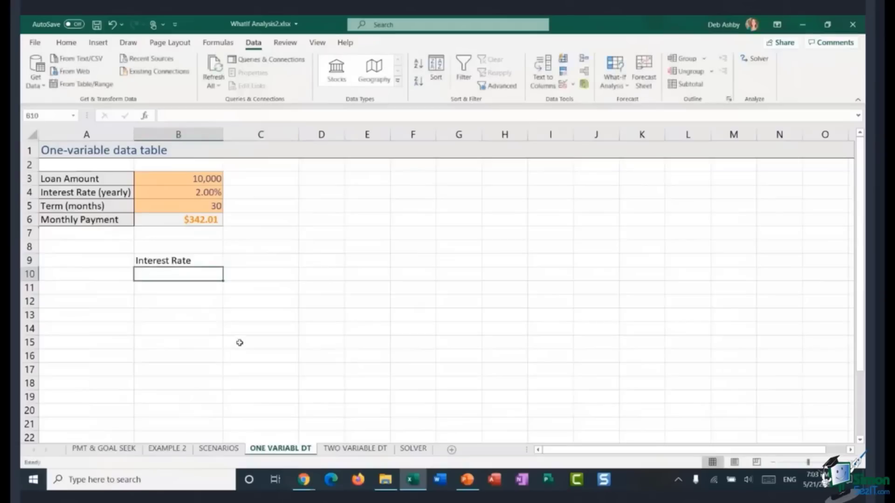
pyautogui.write('1.0')
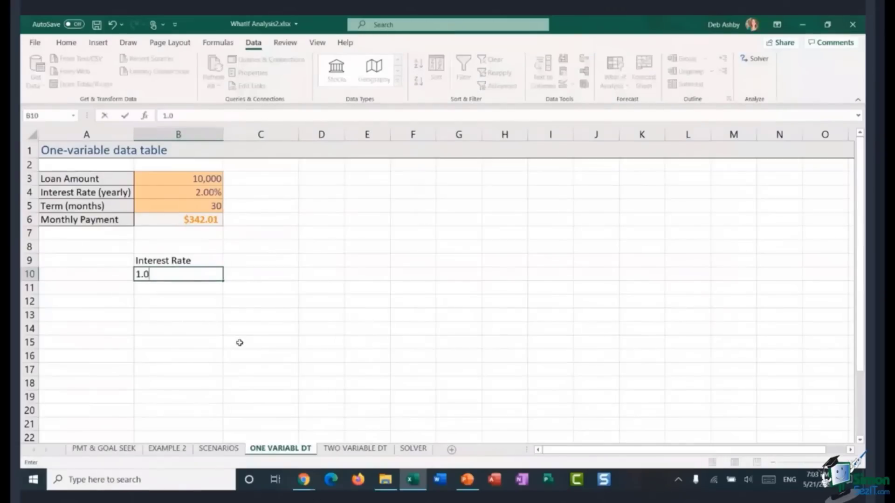
pyautogui.write('0%')
pyautogui.press('Return')
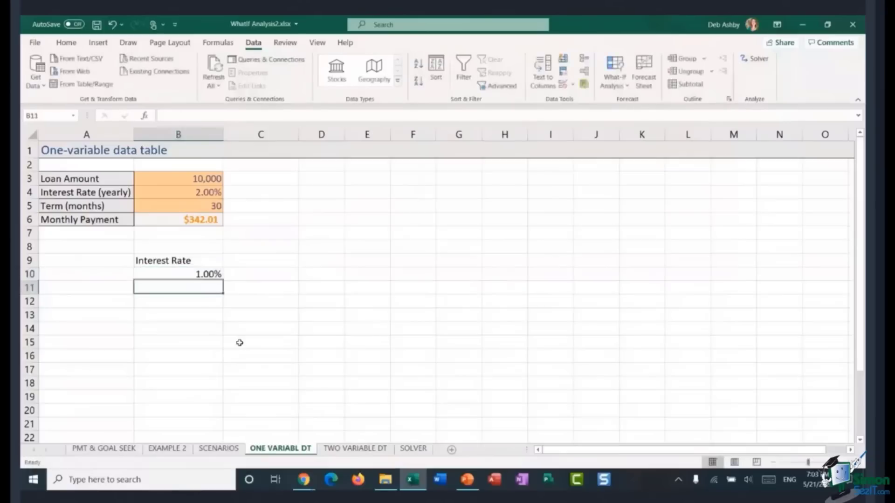
pyautogui.write('1')
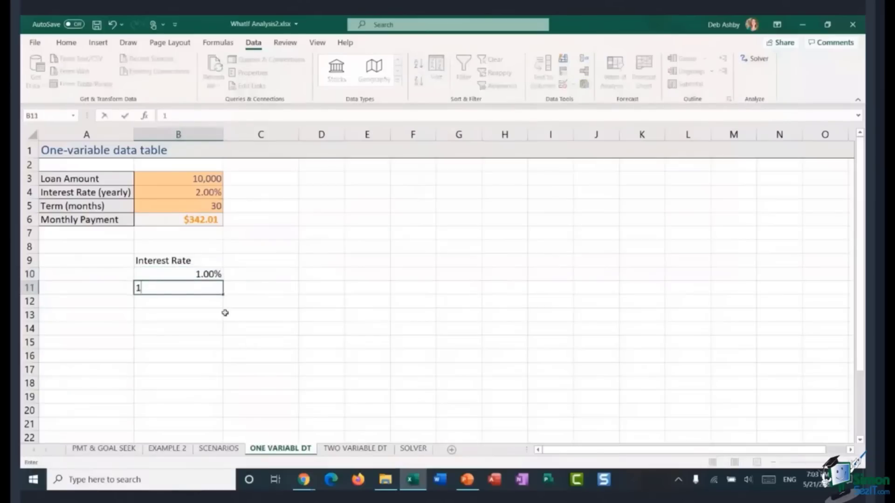
pyautogui.write('.25%')
pyautogui.press('Return')
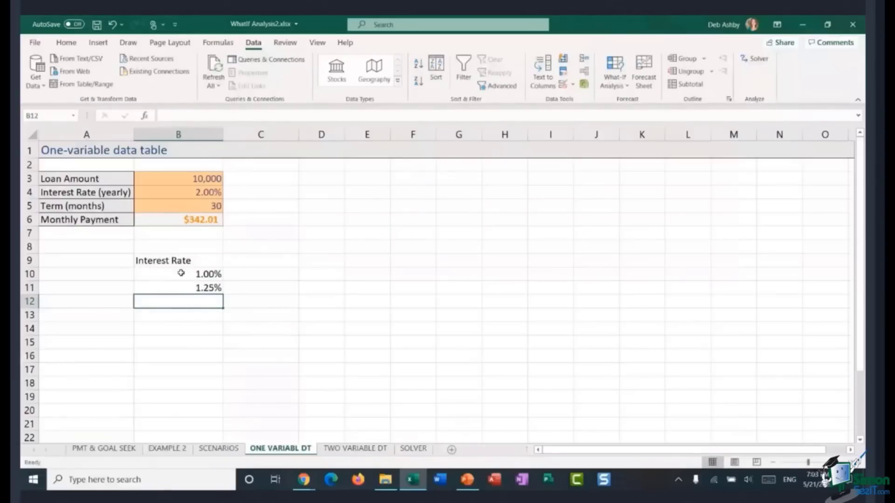
# Step: Extend the interest-rate series from B10:B11 down to B19 in 0.25% steps
pyautogui.moveTo(179, 273); pyautogui.dragTo(179, 288)
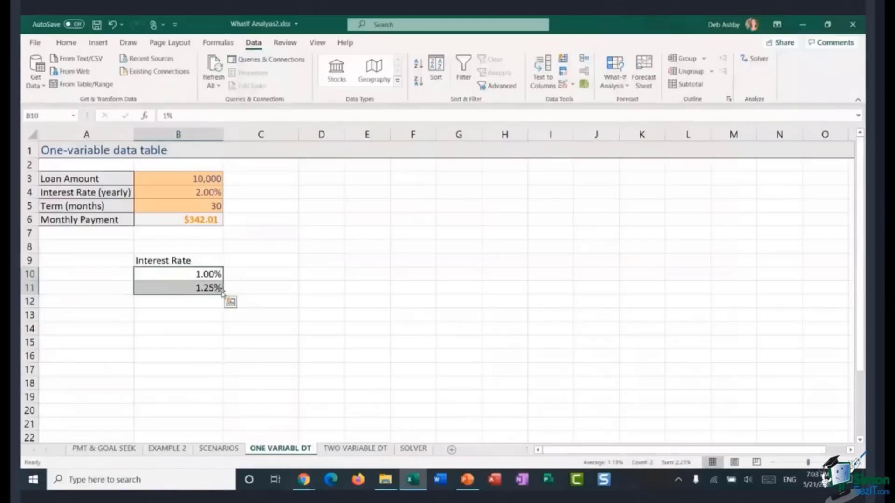
pyautogui.moveTo(222, 293); pyautogui.dragTo(211, 399)
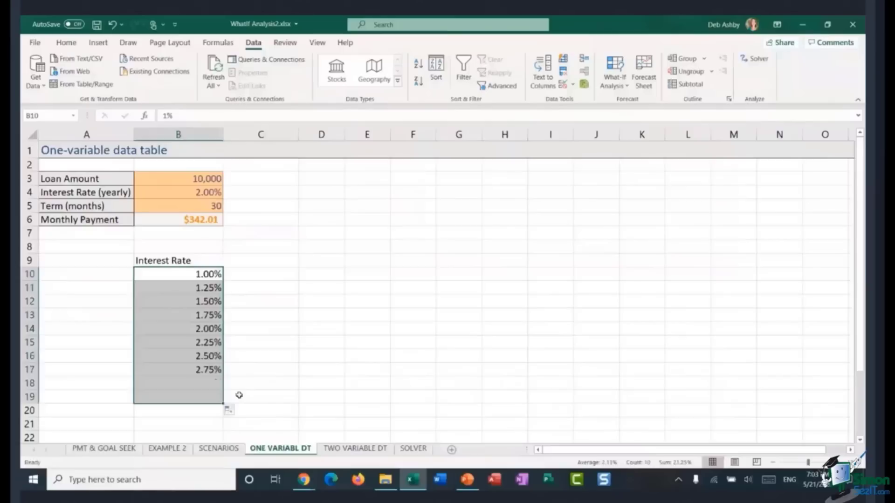
pyautogui.click(321, 300)
pyautogui.click(488, 300)
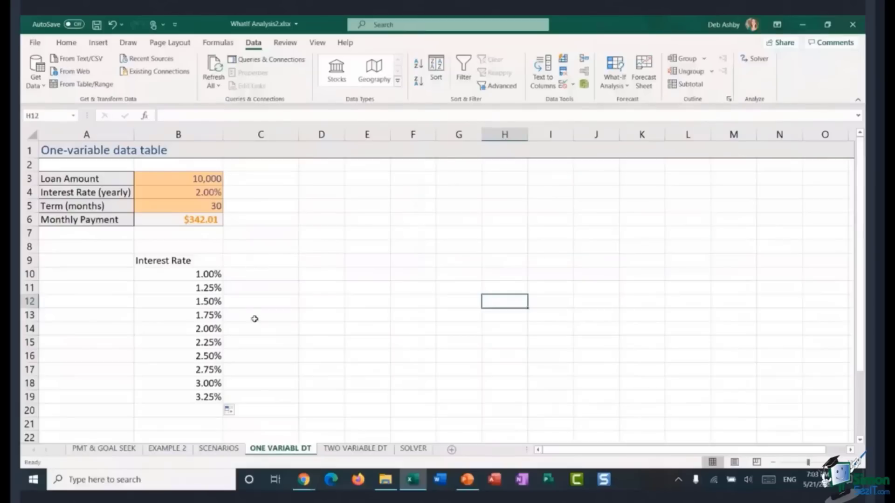
# Step: In C9, enter a formula referencing the Monthly Payment cell B6
pyautogui.click(265, 261)
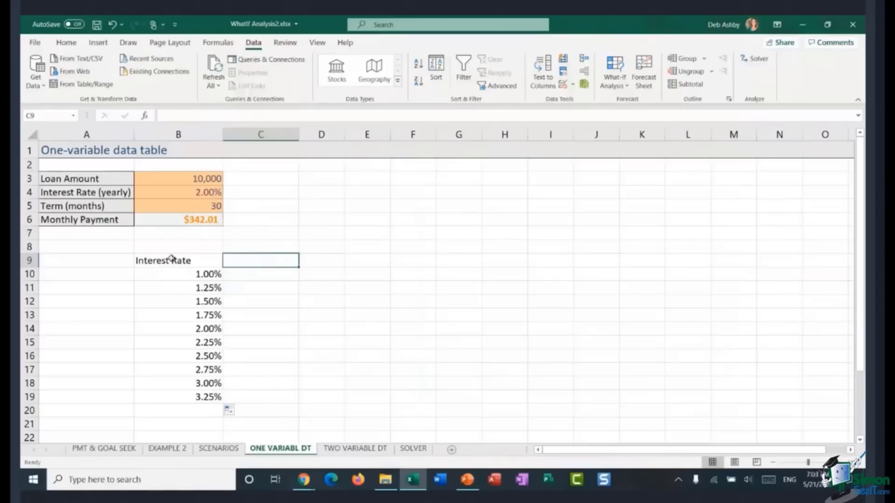
pyautogui.moveTo(141, 261); pyautogui.dragTo(266, 403)
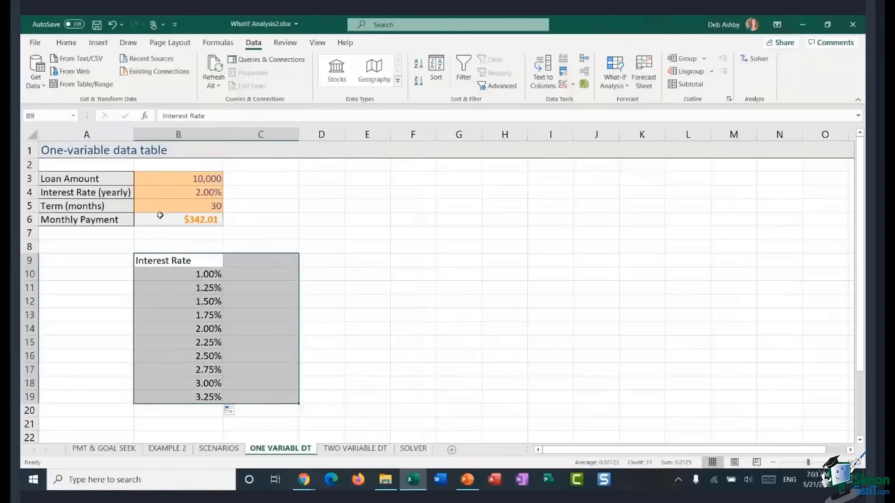
pyautogui.click(252, 261)
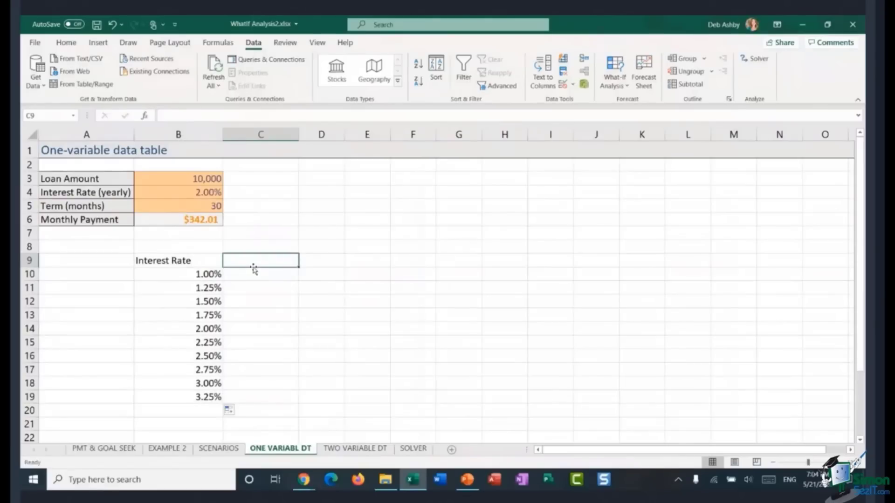
pyautogui.write('=')
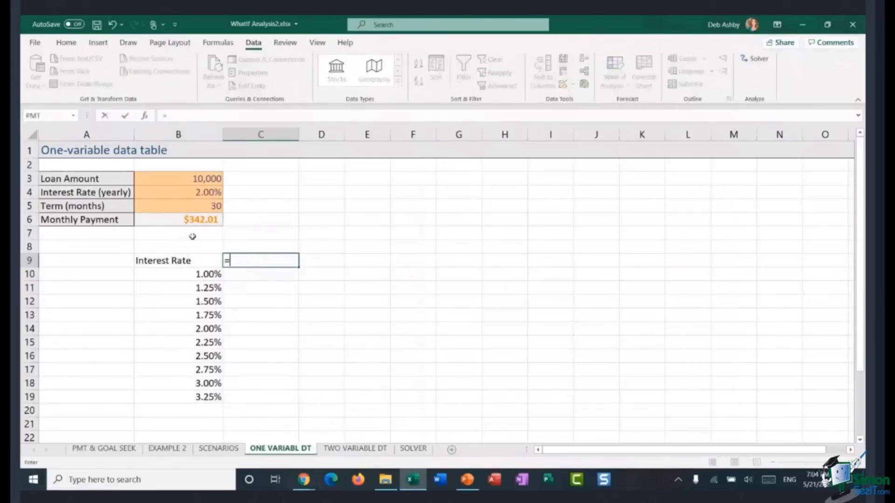
pyautogui.click(174, 219)
pyautogui.press('Return')
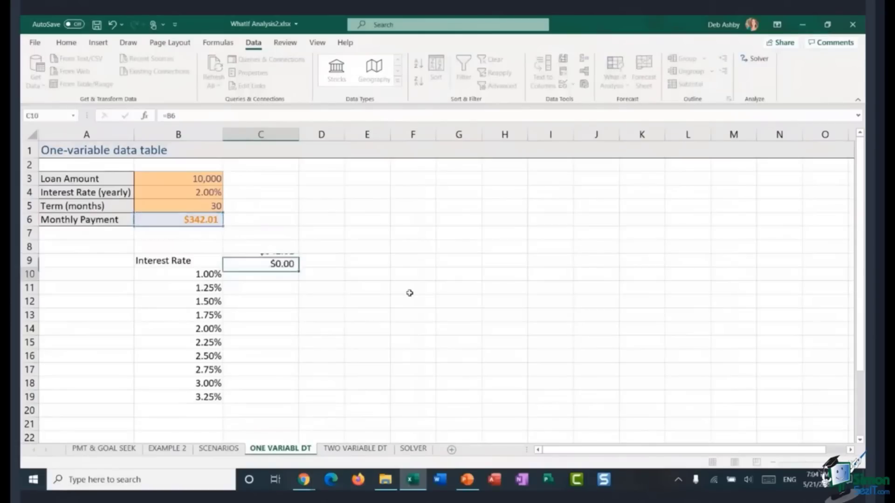
# Step: Create a one-variable data table over B9:C19 with B4 as the column input cell
pyautogui.click(245, 265)
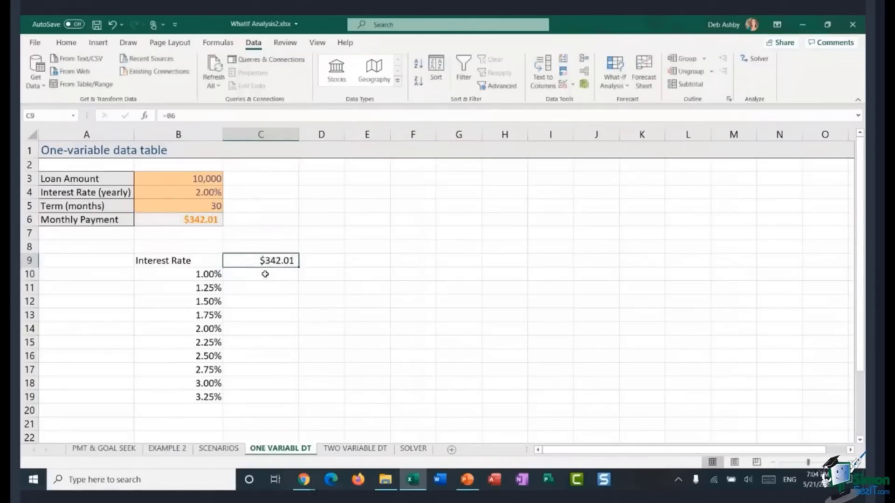
pyautogui.click(252, 278)
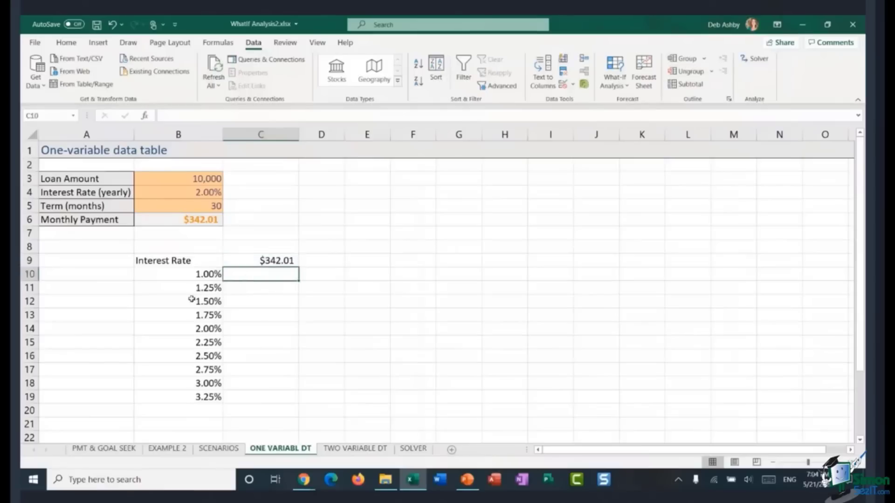
pyautogui.moveTo(149, 261); pyautogui.dragTo(275, 397)
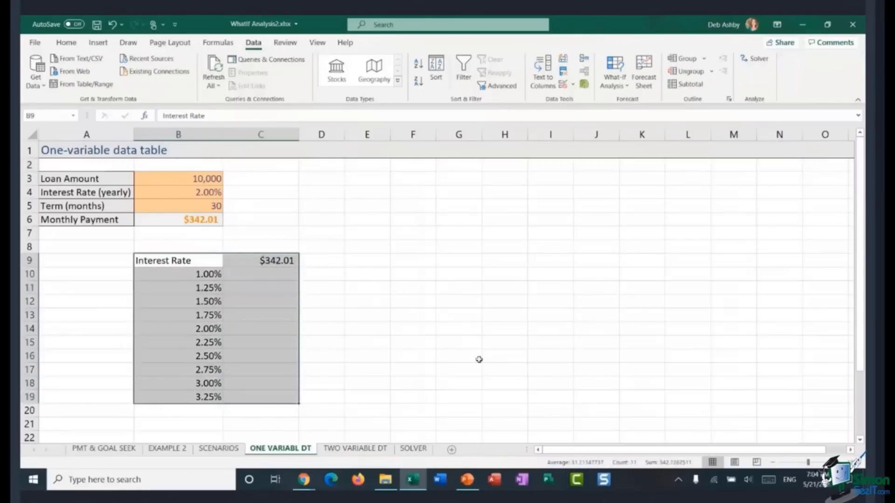
pyautogui.click(615, 87)
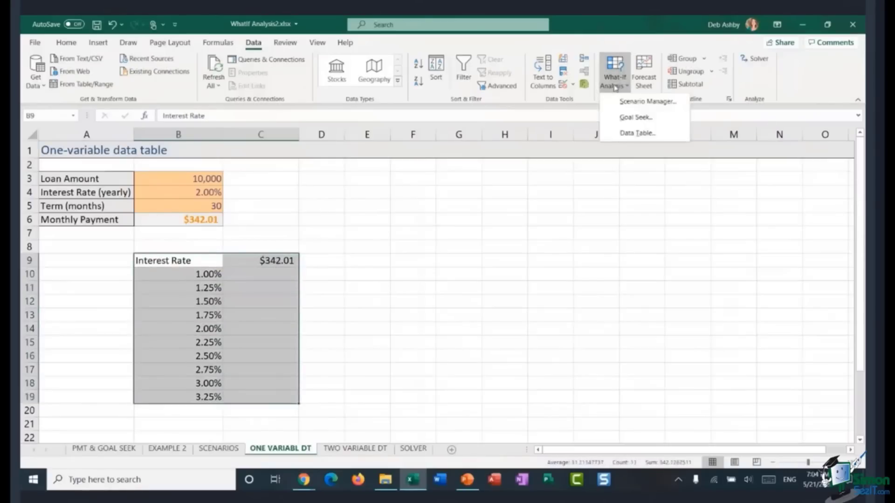
pyautogui.click(622, 133)
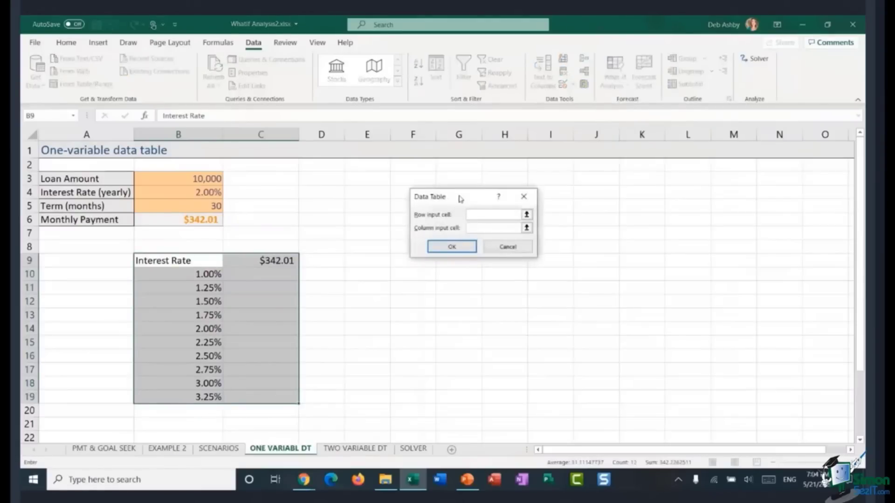
pyautogui.moveTo(460, 198); pyautogui.dragTo(432, 220)
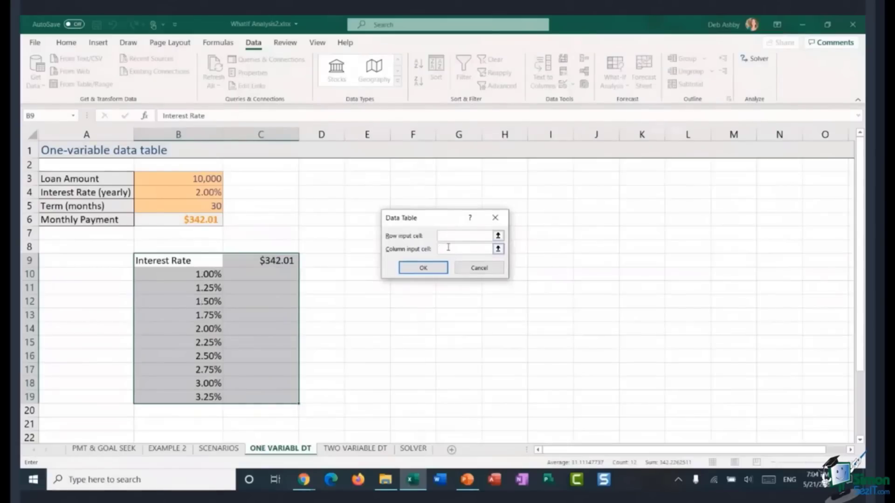
pyautogui.click(185, 193)
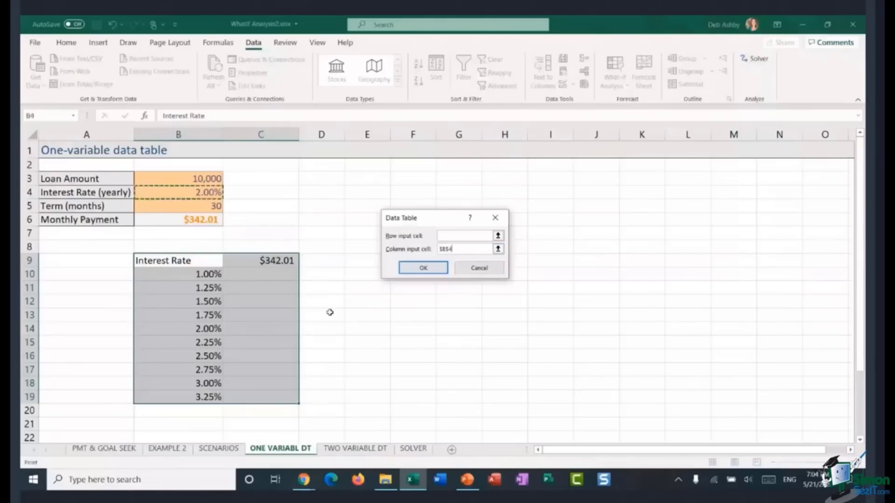
pyautogui.click(421, 268)
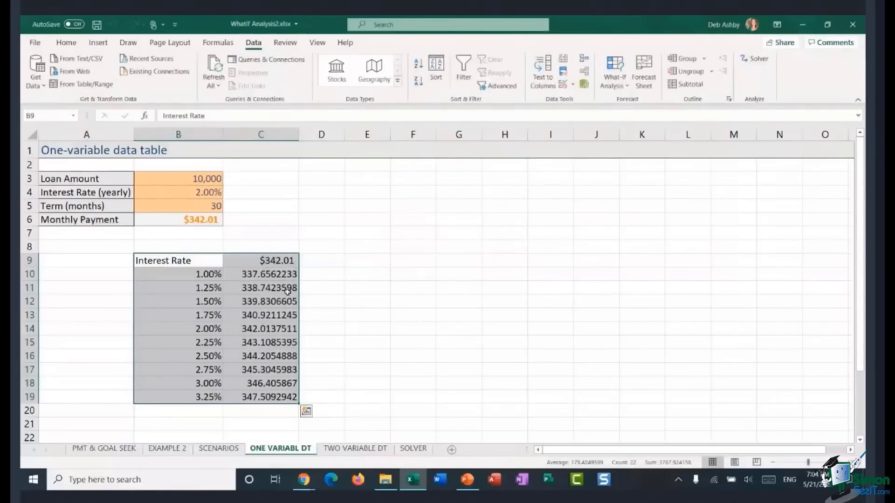
# Step: Apply the Accounting number format to the payment results in C10:C19
pyautogui.click(261, 275)
pyautogui.moveTo(274, 279); pyautogui.dragTo(273, 398)
pyautogui.click(66, 43)
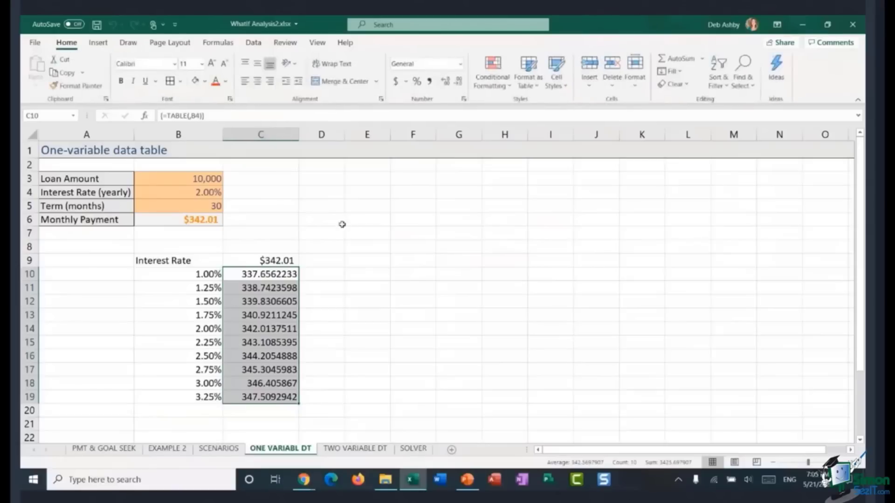
pyautogui.click(395, 82)
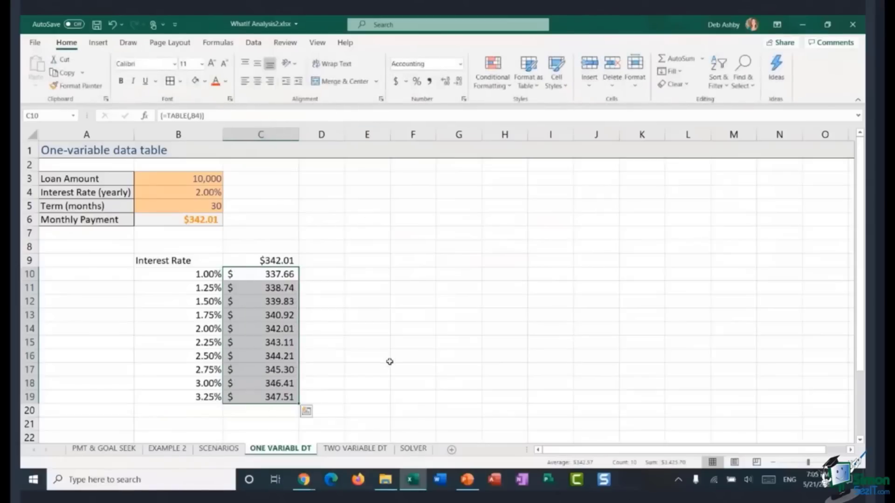
pyautogui.click(366, 275)
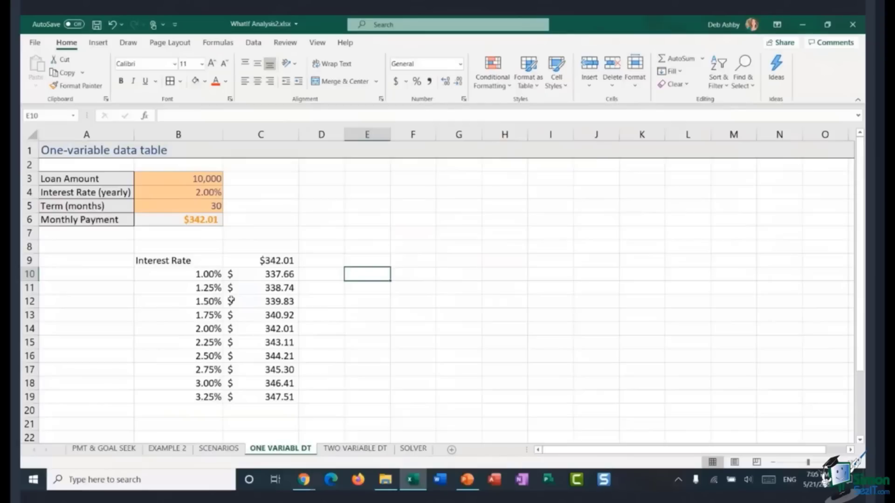
# Step: Inspect the interest-rate cells and their matching payment cells in the table
pyautogui.click(174, 316)
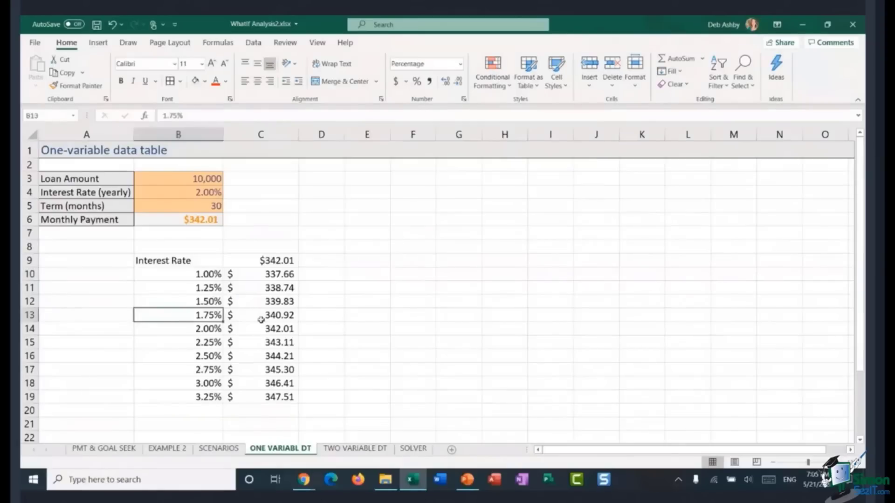
pyautogui.click(261, 320)
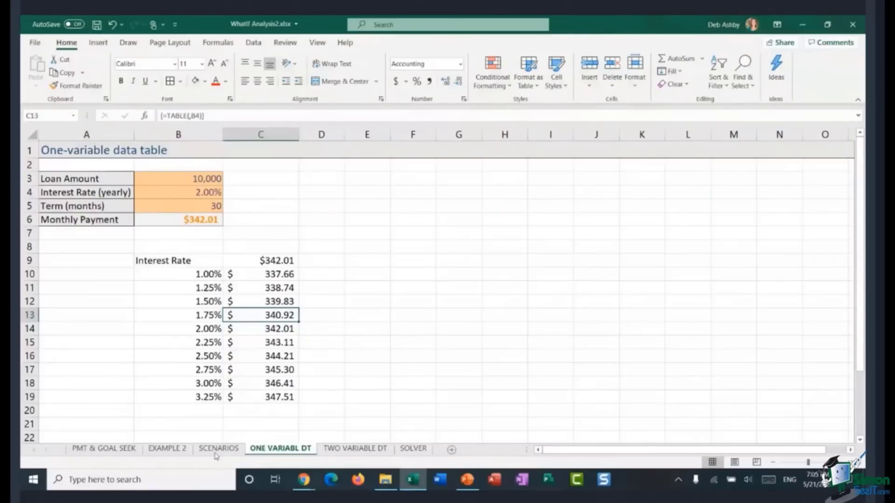
pyautogui.click(172, 331)
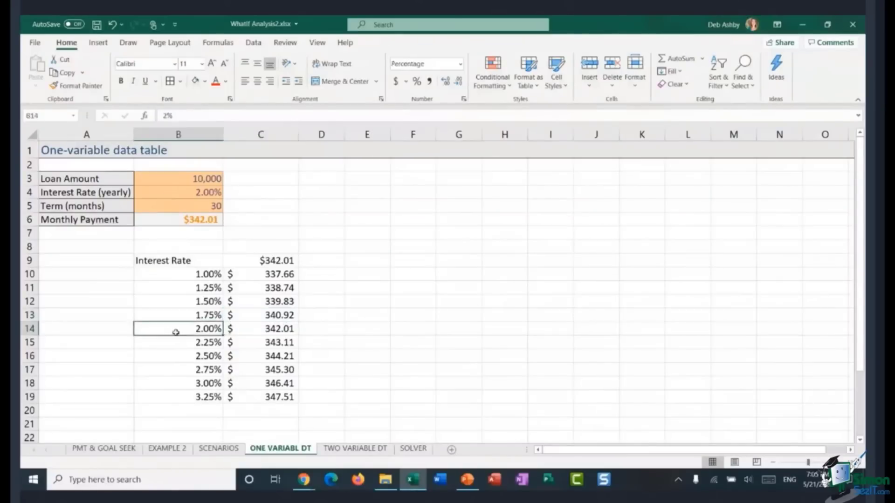
pyautogui.moveTo(175, 332); pyautogui.dragTo(259, 331)
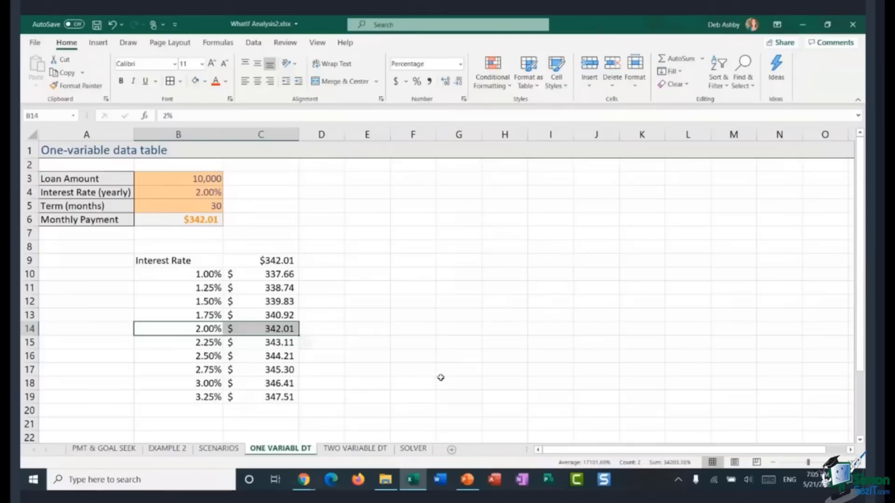
pyautogui.click(368, 311)
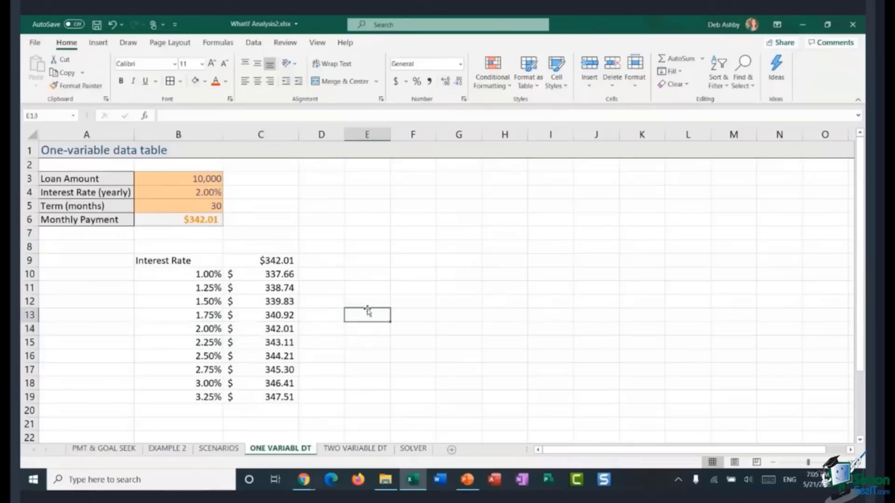
pyautogui.click(276, 265)
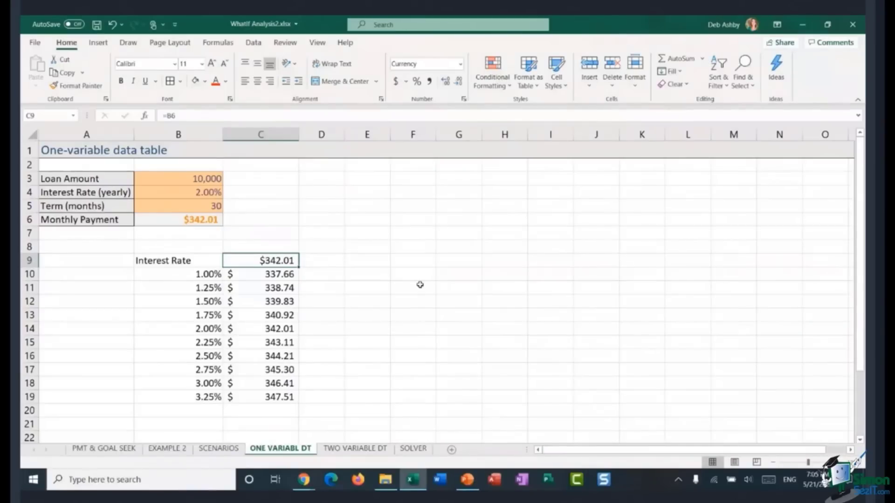
pyautogui.hotkey('ctrl', 'F1')
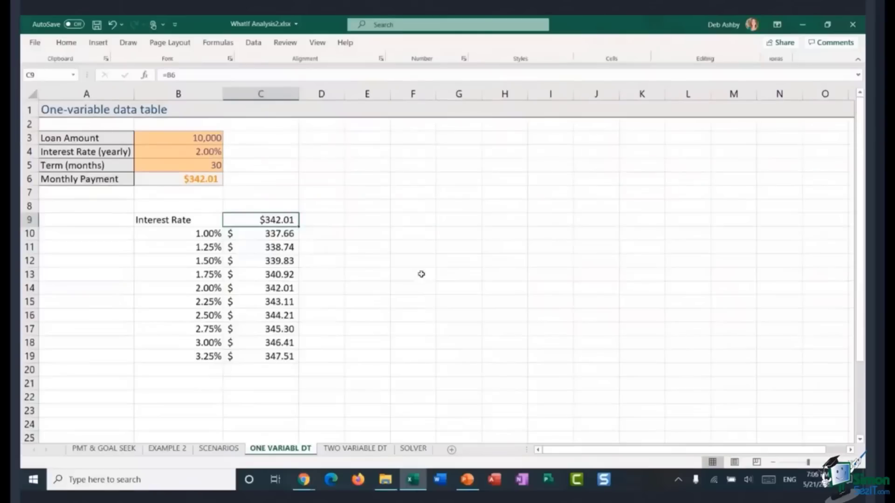
pyautogui.click(552, 206)
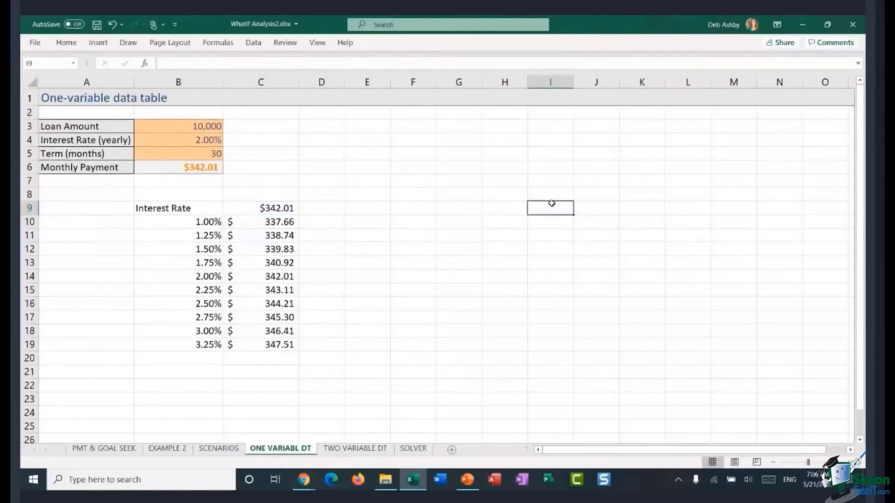
pyautogui.press('Up')
pyautogui.press('Up')
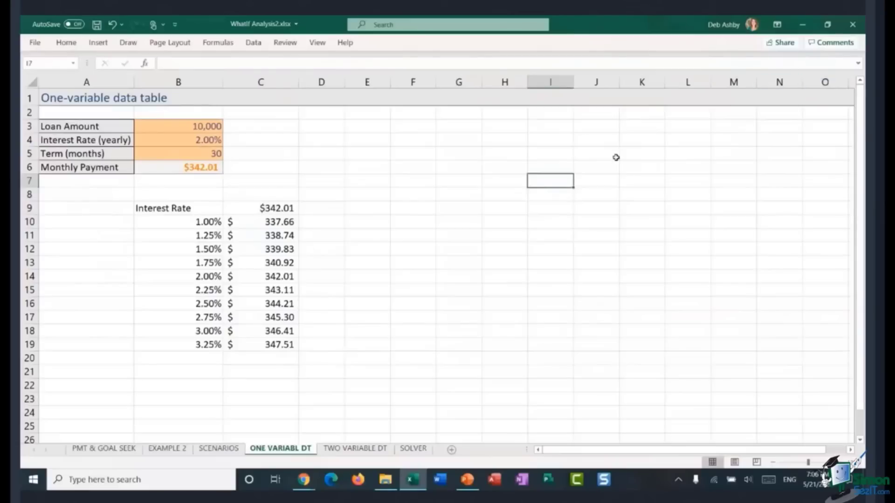
pyautogui.hotkey('ctrl', 'F1')
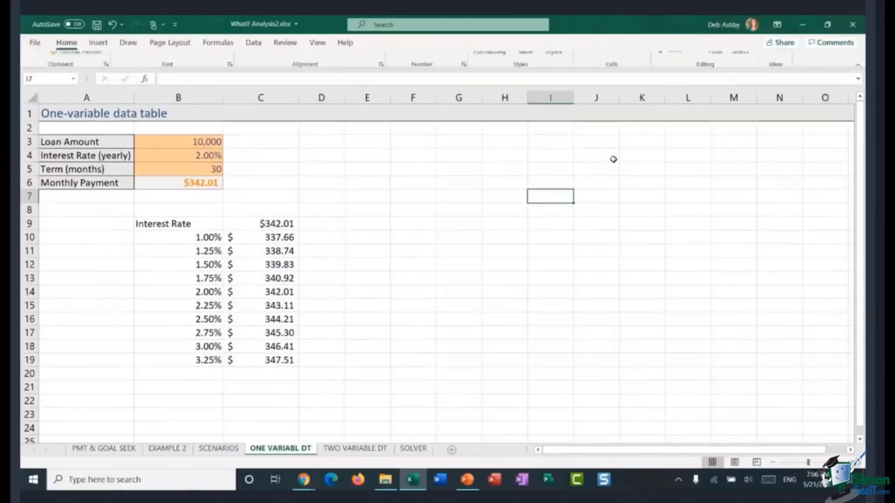
# Step: Hide the value in C9 by giving it the custom number format ";"
pyautogui.click(422, 243)
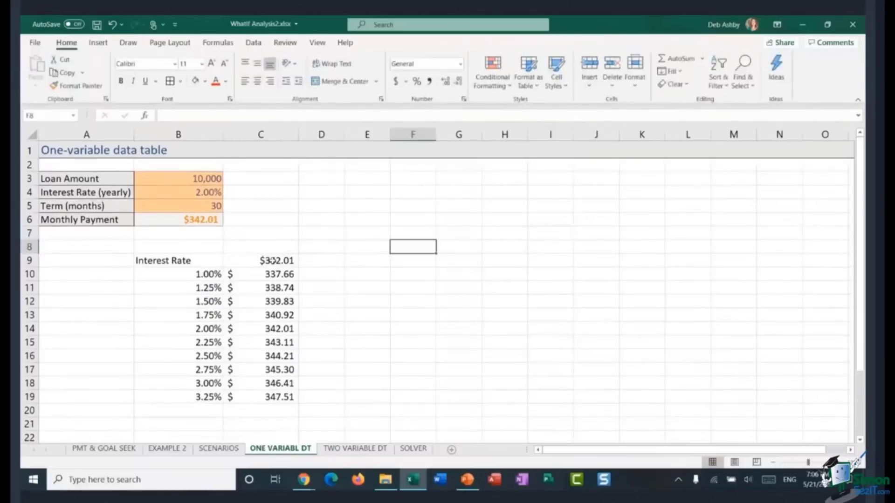
pyautogui.click(249, 262)
pyautogui.rightClick(248, 262)
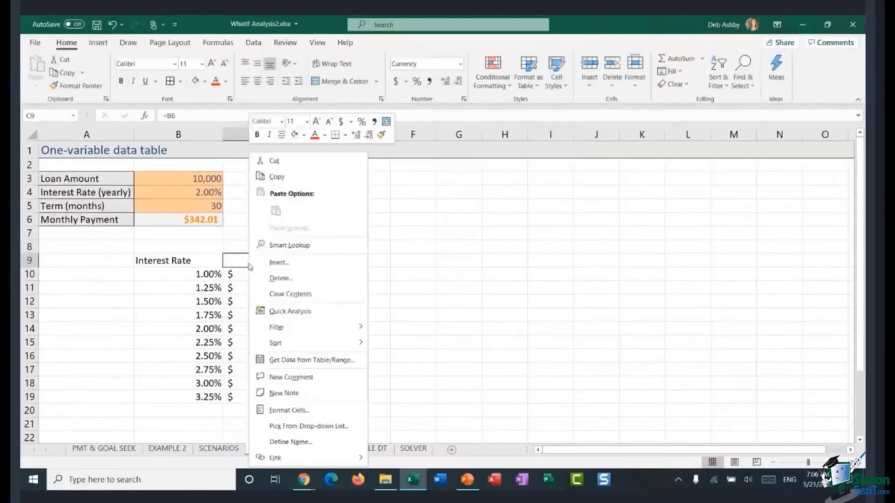
pyautogui.click(317, 411)
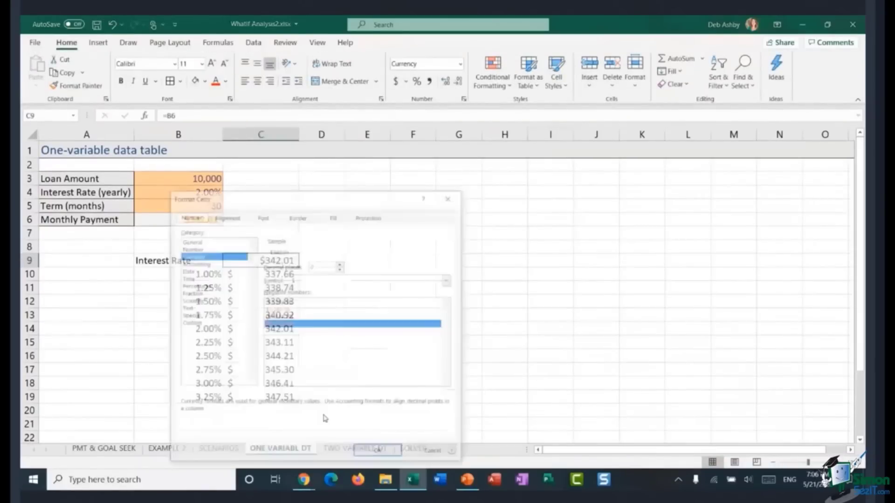
pyautogui.moveTo(347, 200); pyautogui.dragTo(550, 121)
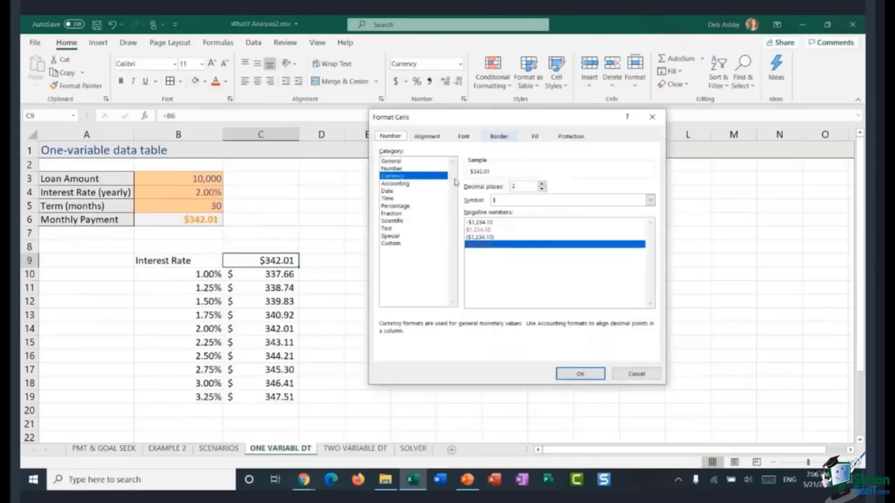
pyautogui.click(391, 244)
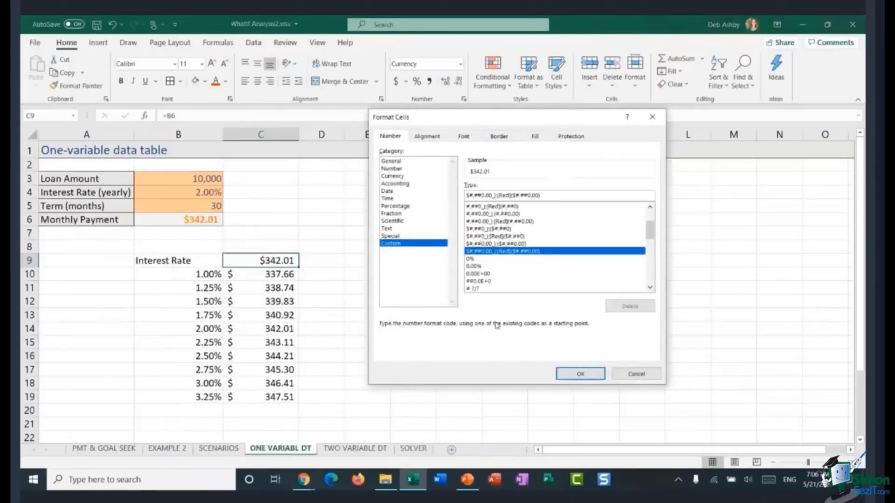
pyautogui.doubleClick(543, 196)
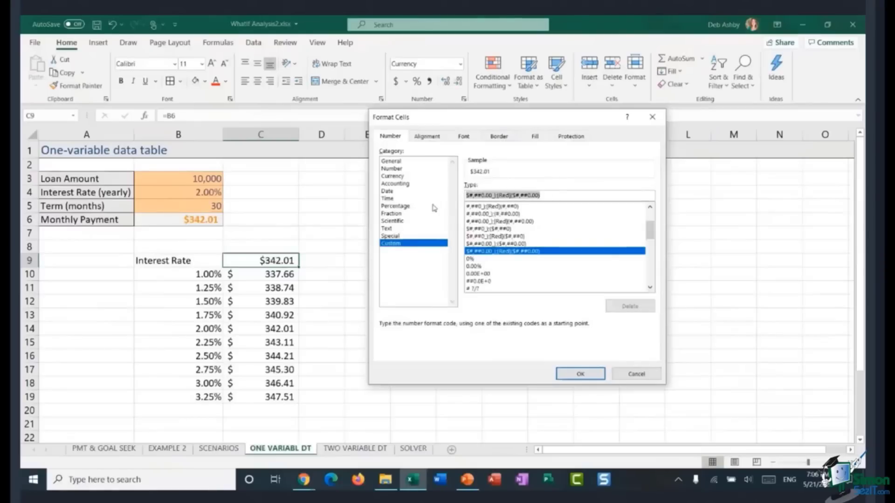
pyautogui.write(';;;')
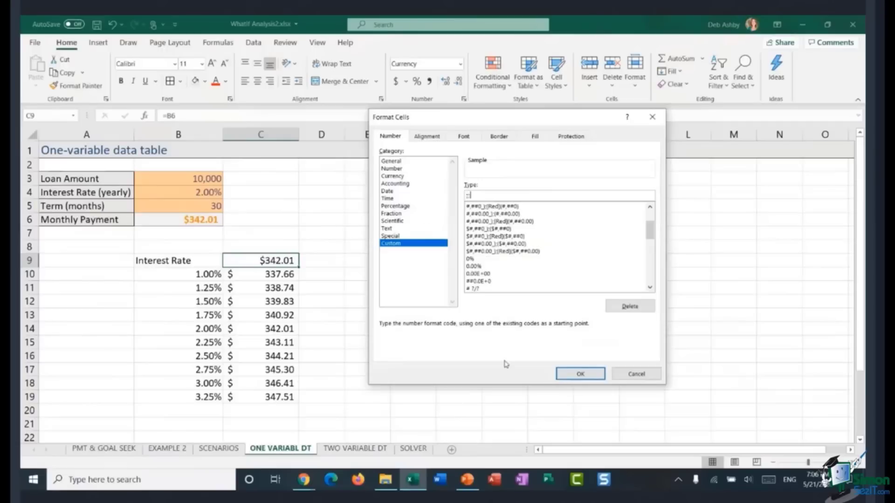
pyautogui.click(559, 377)
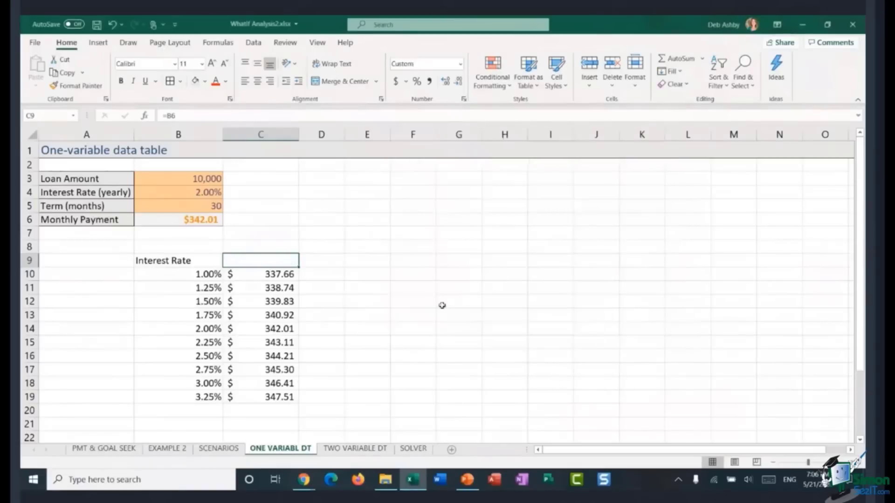
pyautogui.click(402, 286)
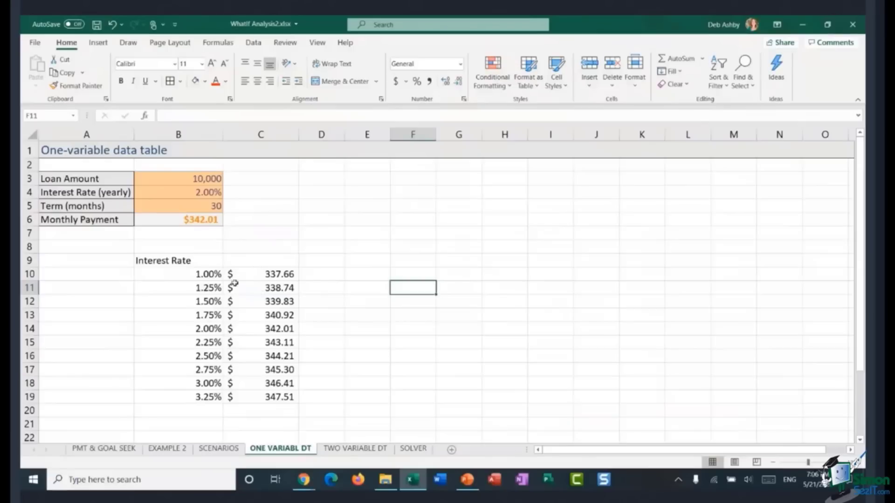
pyautogui.click(258, 264)
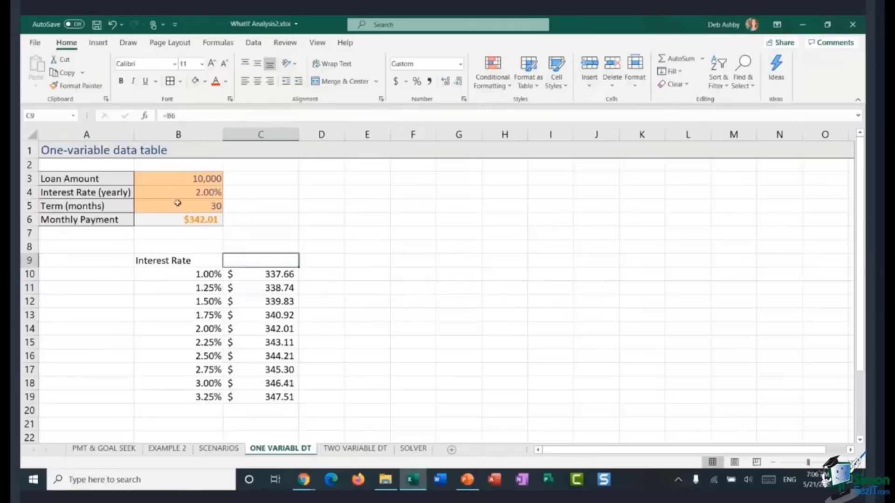
pyautogui.click(503, 301)
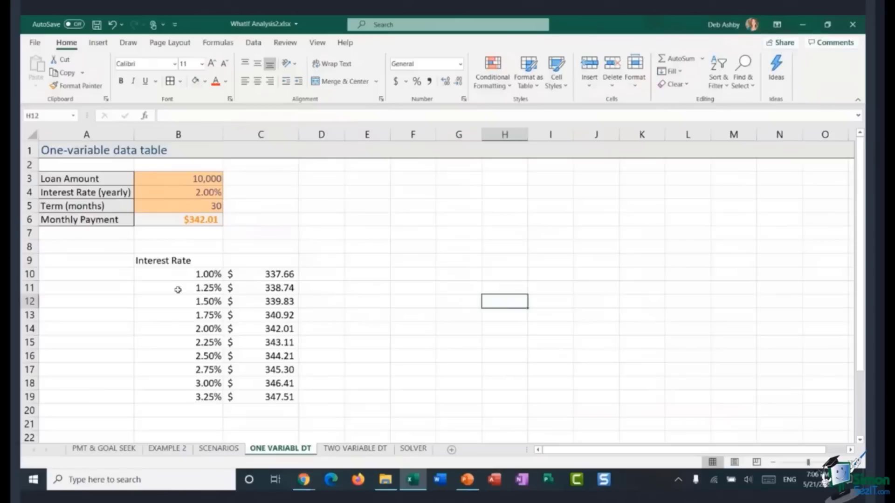
# Step: Add all borders to the table B9:C19 and center its contents
pyautogui.moveTo(138, 261); pyautogui.dragTo(254, 398)
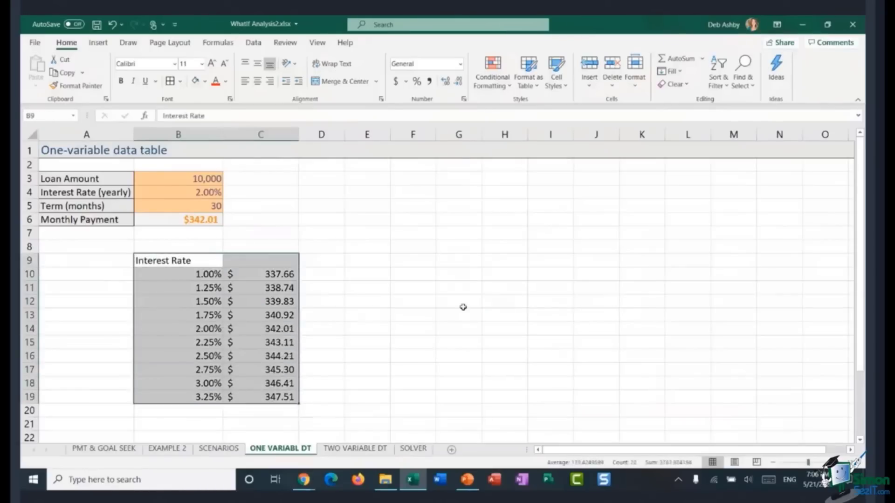
pyautogui.click(170, 81)
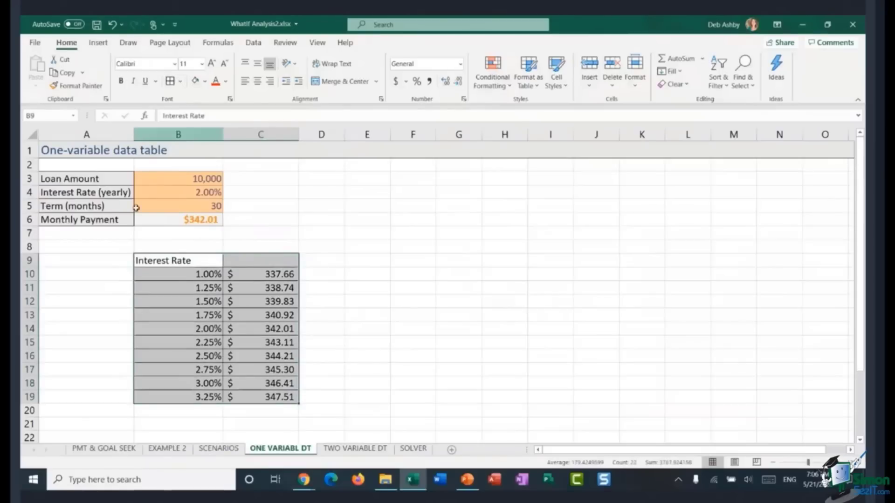
pyautogui.click(256, 82)
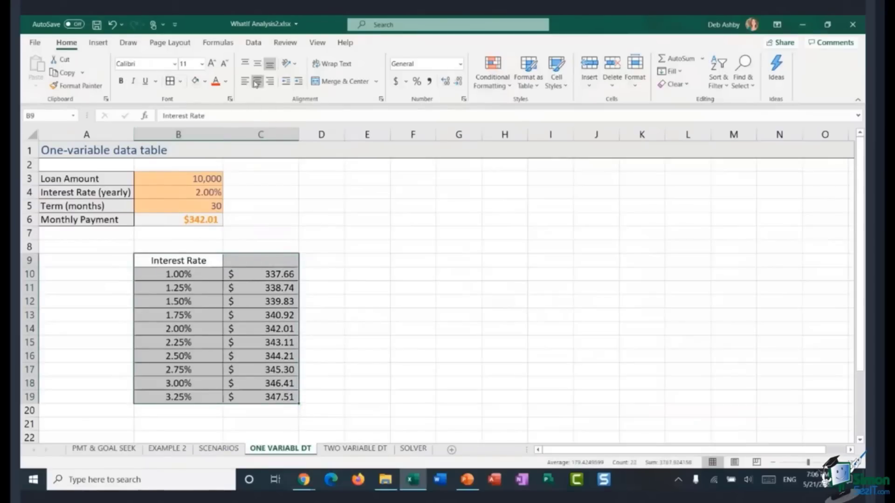
pyautogui.click(394, 318)
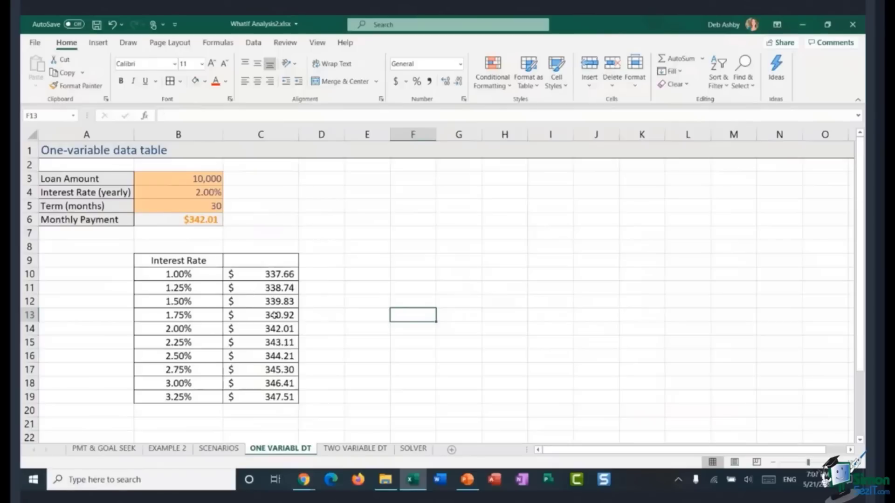
# Step: Apply a Blue - White - Red color scale conditional format to the payments in C10:C19
pyautogui.moveTo(257, 277); pyautogui.dragTo(259, 396)
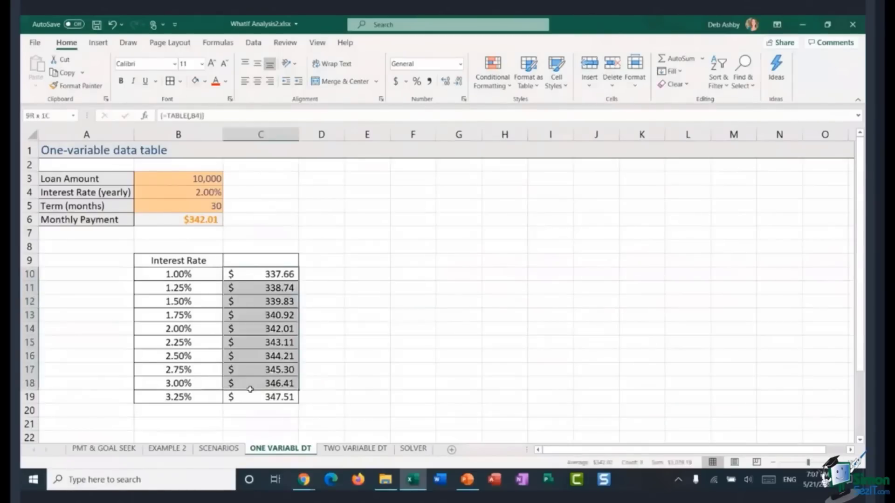
pyautogui.click(494, 75)
pyautogui.moveTo(497, 187)
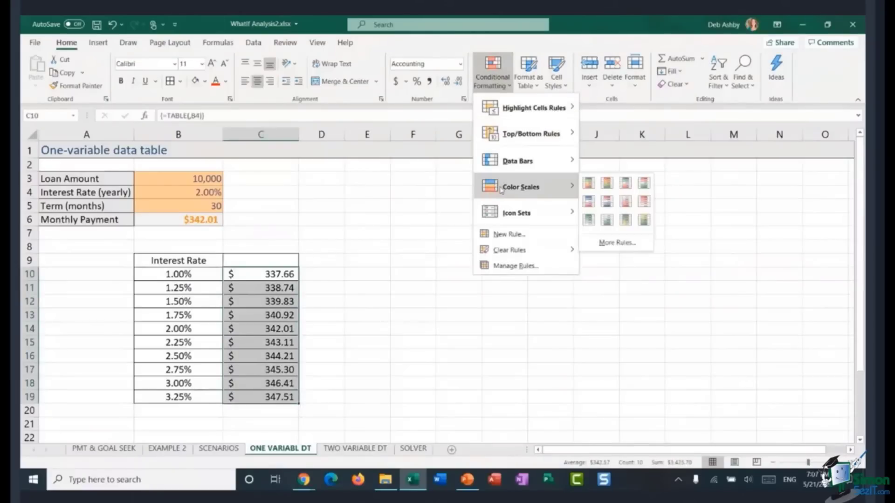
pyautogui.click(588, 201)
pyautogui.click(406, 293)
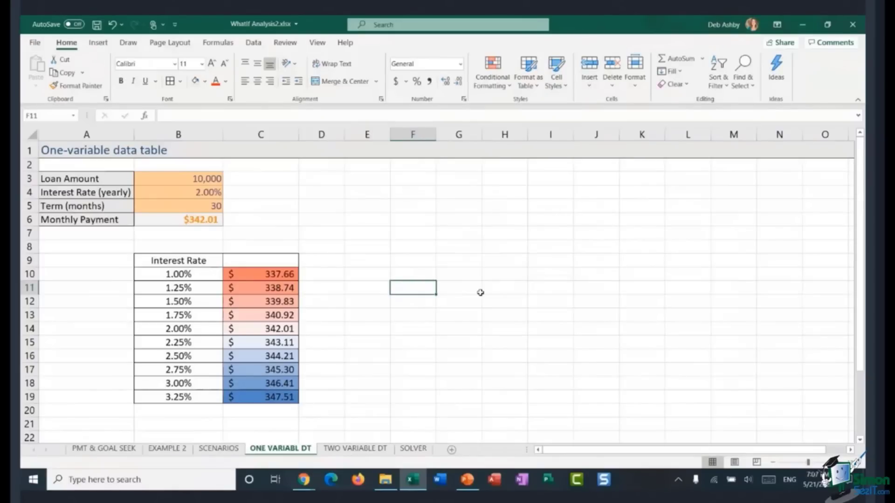
# Step: On the TWO VARIABLE DT sheet, enter =PMT(B3/12,B4*12,-B2) in B5 and give it the Accounting number format
pyautogui.click(344, 450)
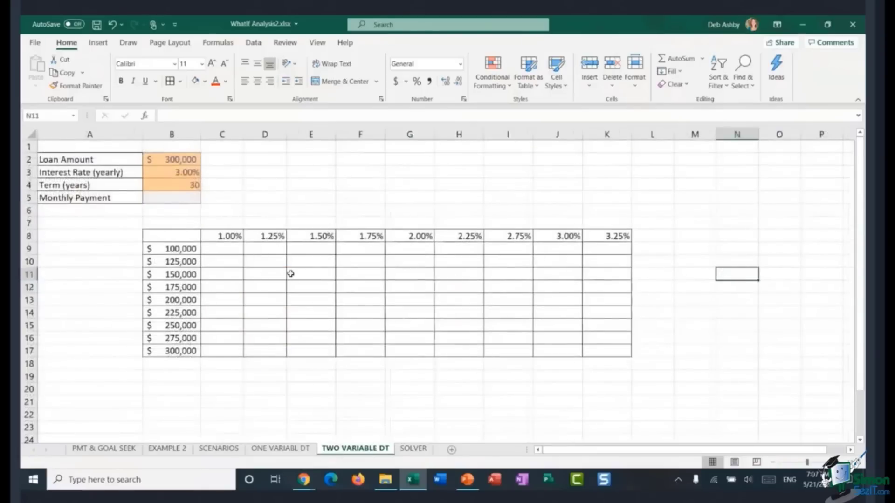
pyautogui.moveTo(182, 249); pyautogui.dragTo(178, 351)
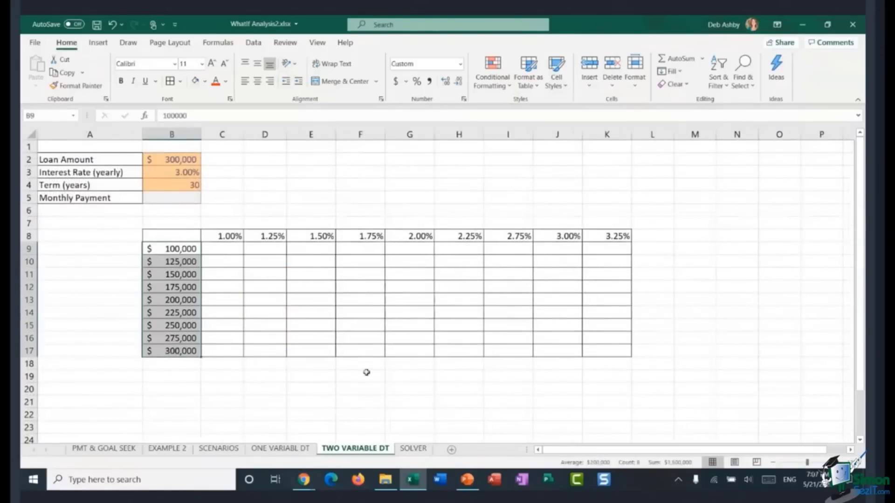
pyautogui.moveTo(229, 235); pyautogui.dragTo(613, 236)
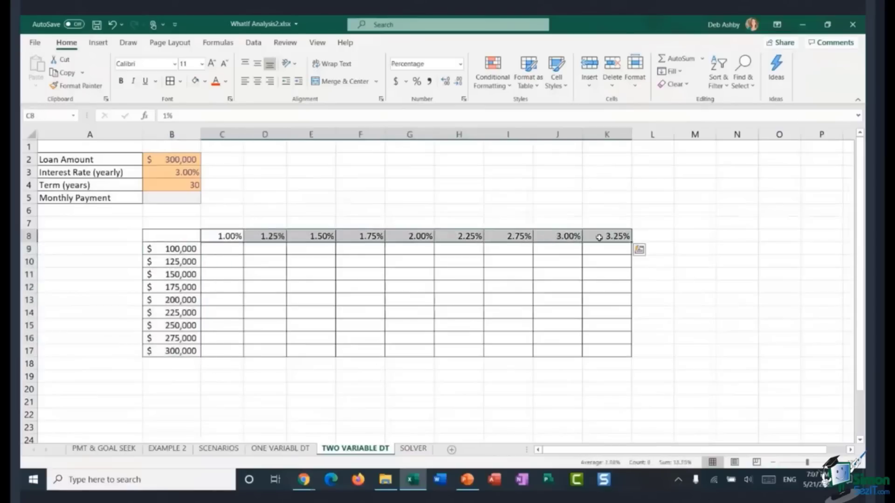
pyautogui.click(349, 308)
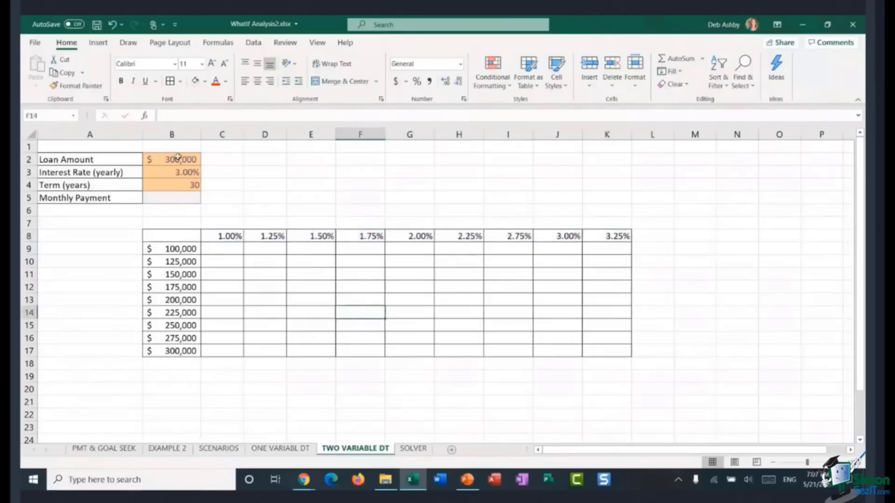
pyautogui.click(186, 200)
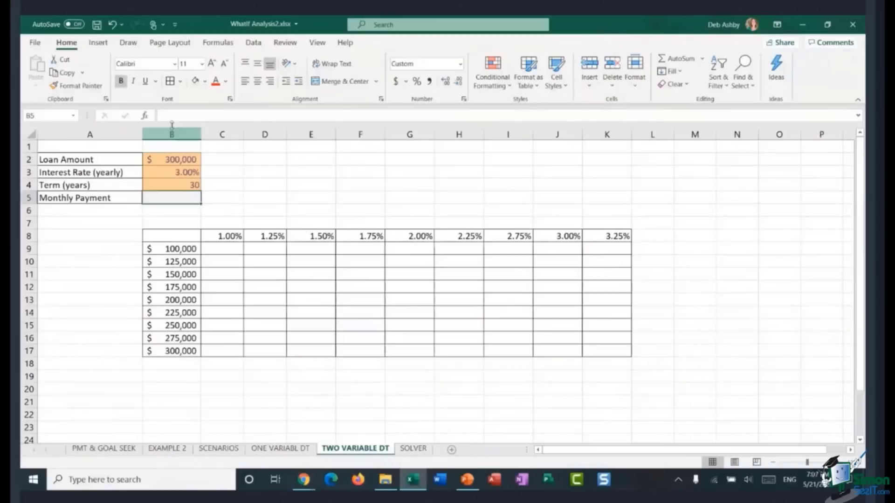
pyautogui.click(144, 116)
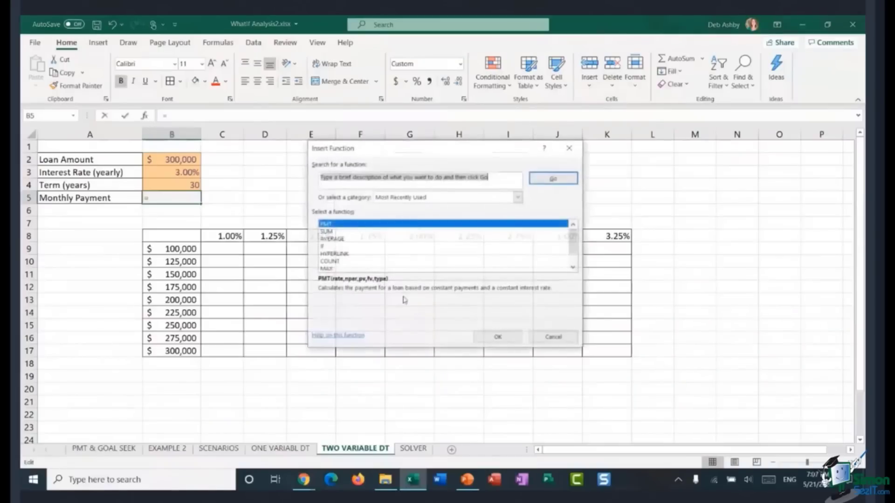
pyautogui.doubleClick(351, 226)
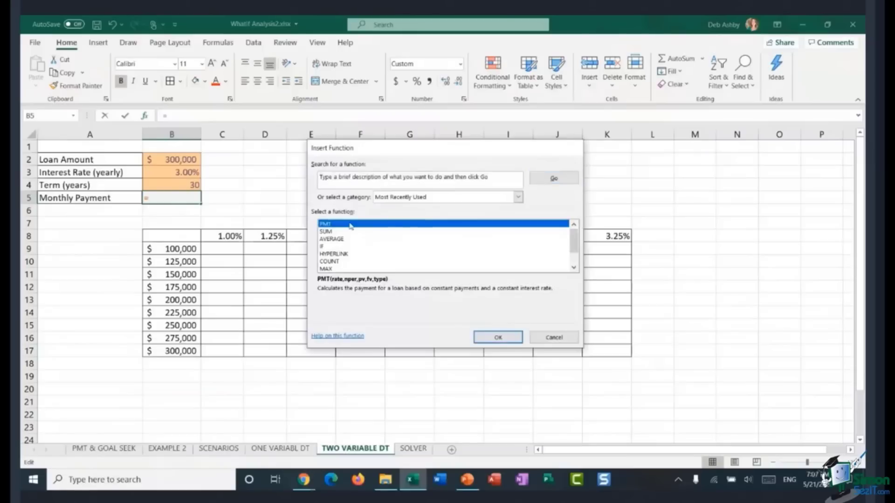
pyautogui.moveTo(406, 159); pyautogui.dragTo(446, 97)
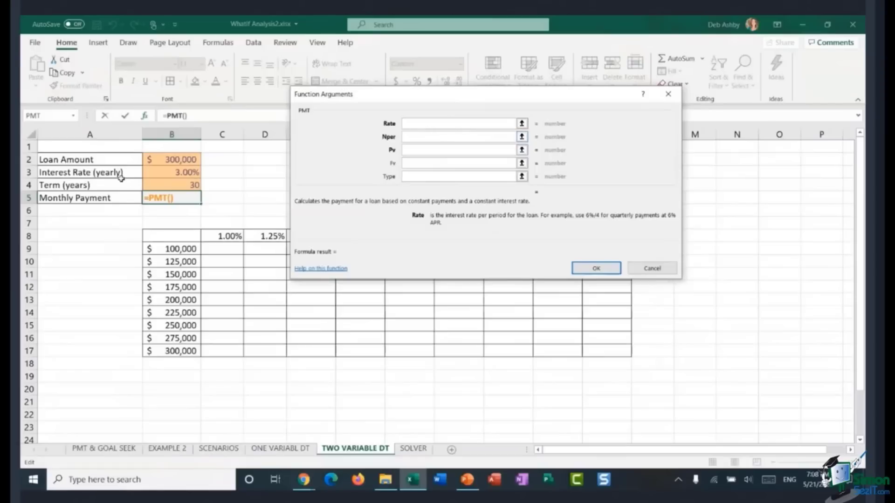
pyautogui.click(182, 172)
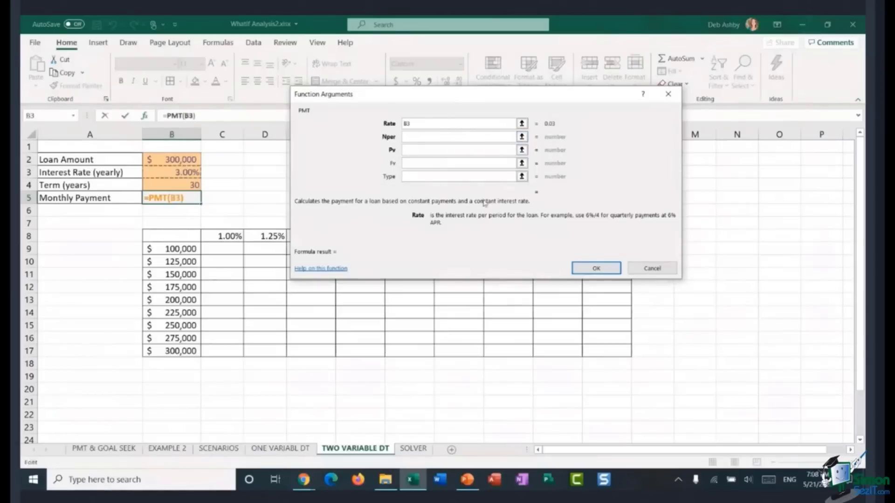
pyautogui.write('/12')
pyautogui.click(416, 136)
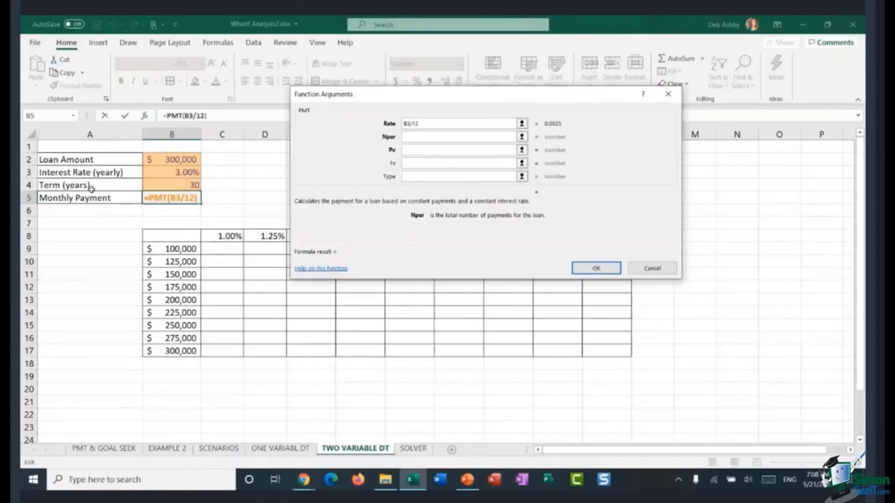
pyautogui.click(186, 184)
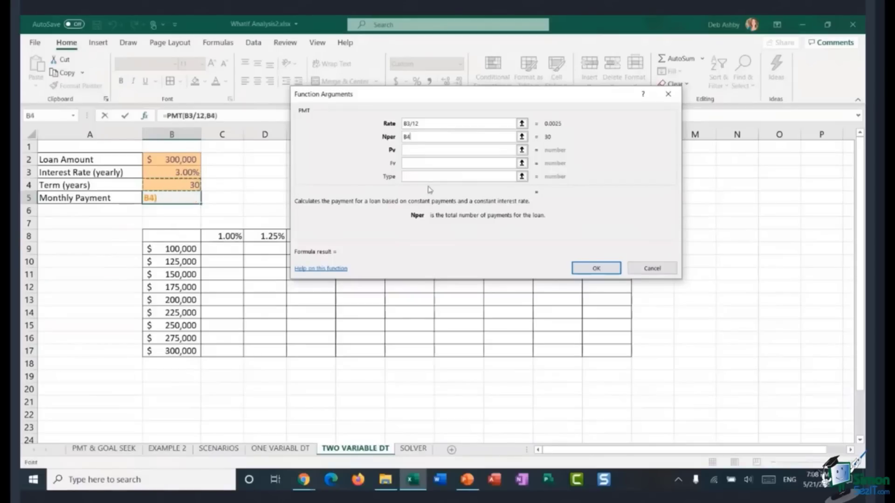
pyautogui.write('*12')
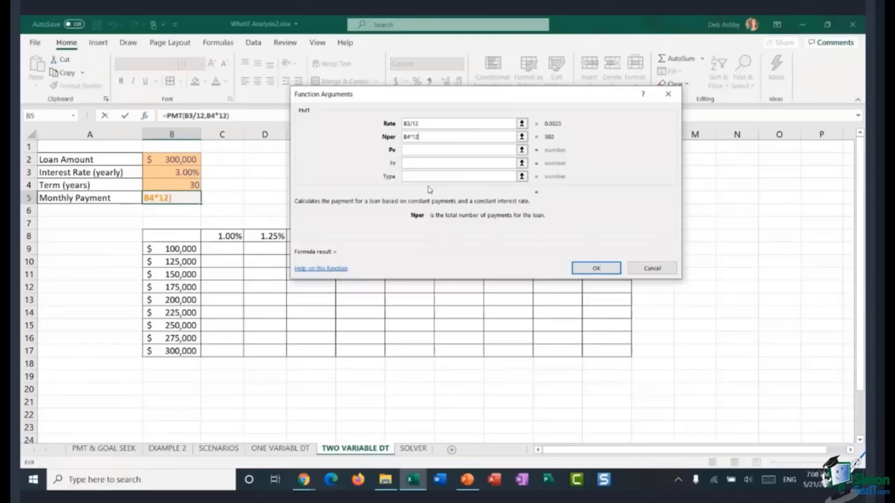
pyautogui.click(411, 150)
pyautogui.click(175, 161)
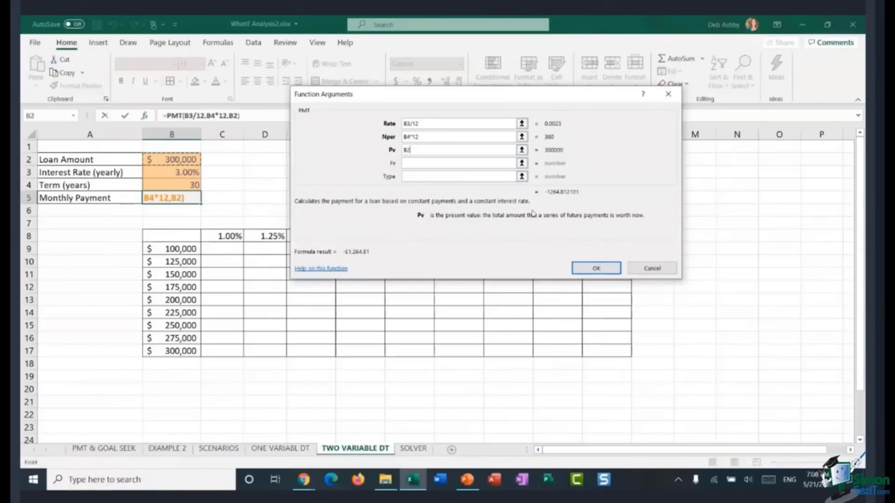
pyautogui.click(405, 149)
pyautogui.write('-')
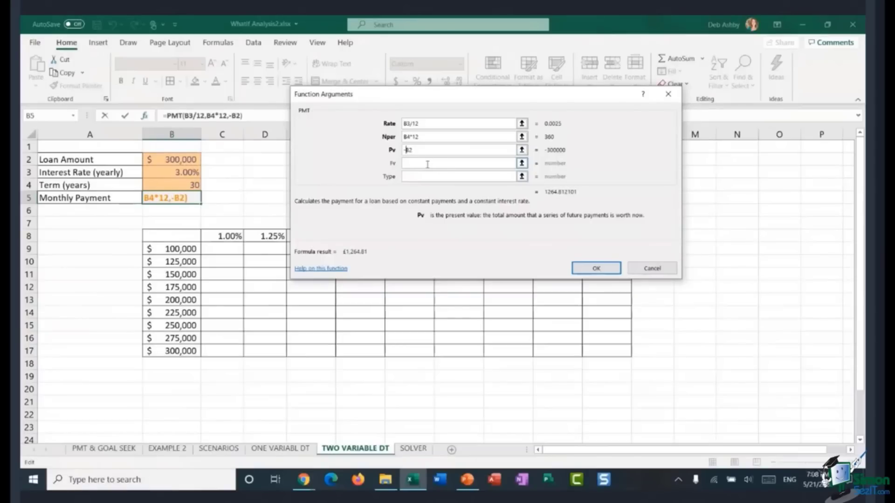
pyautogui.click(597, 269)
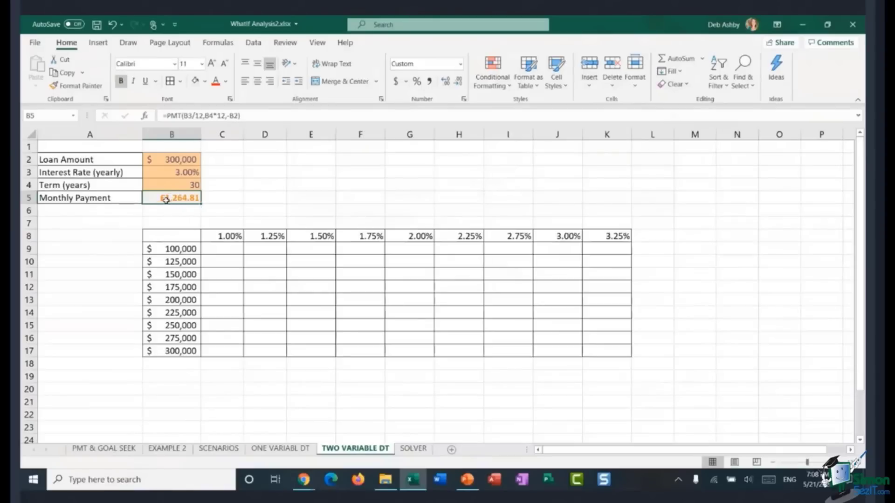
pyautogui.click(397, 81)
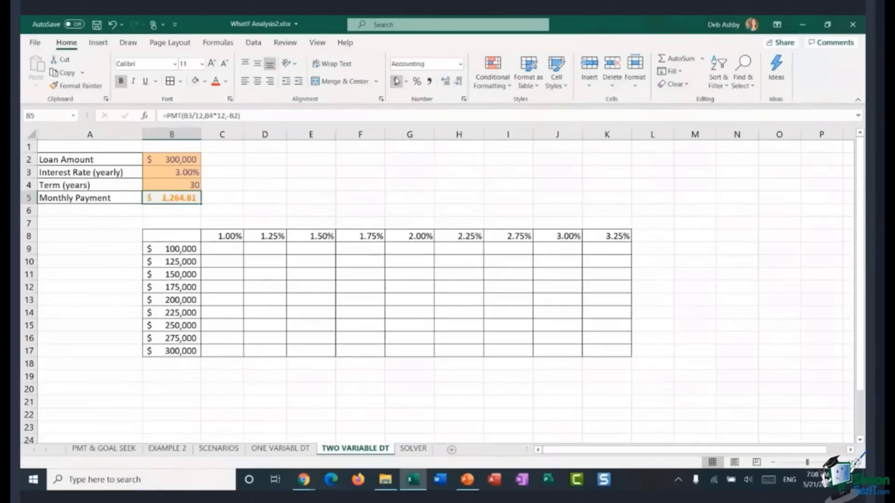
pyautogui.press('Right')
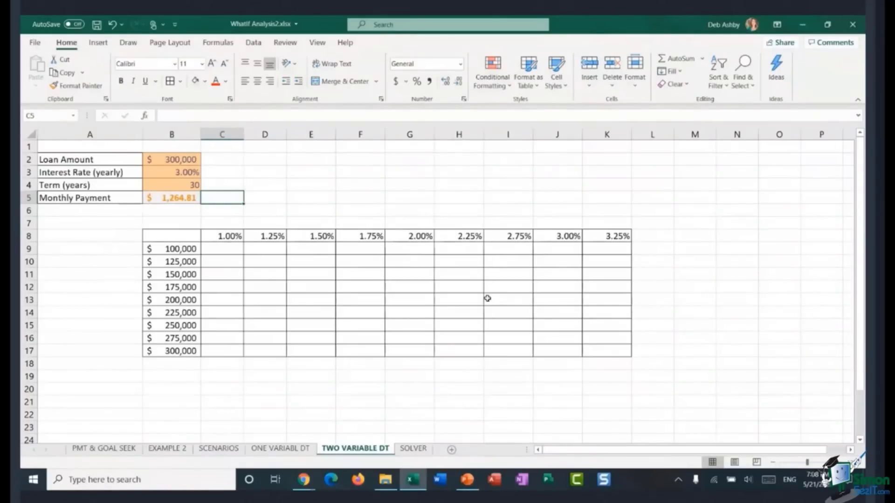
# Step: Link the two-variable table's corner cell B8 to the monthly payment with the formula =B5
pyautogui.click(166, 237)
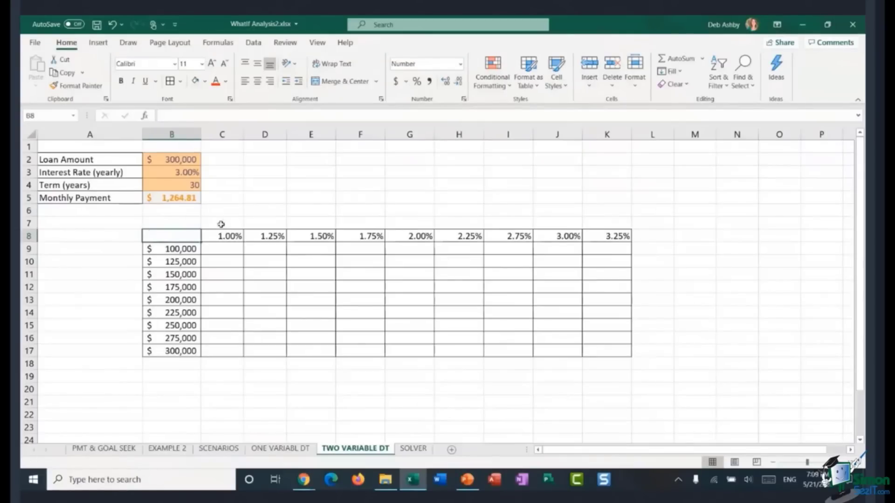
pyautogui.write('=')
pyautogui.click(185, 199)
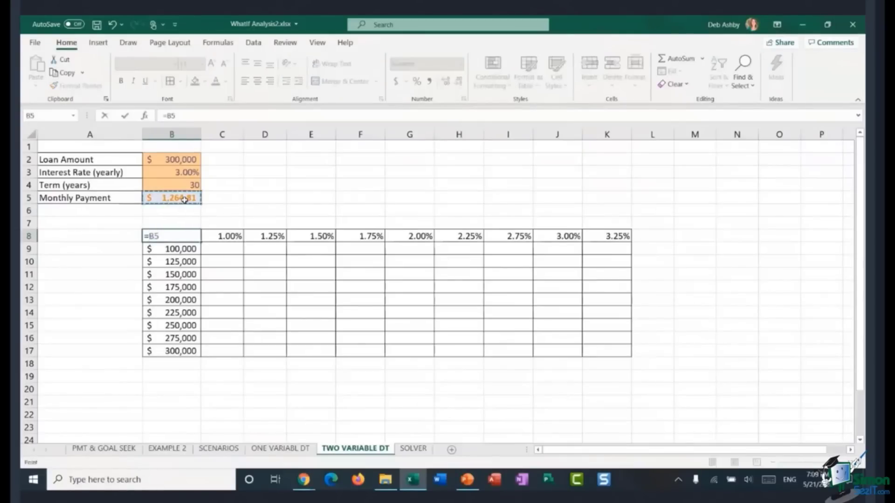
pyautogui.press('Return')
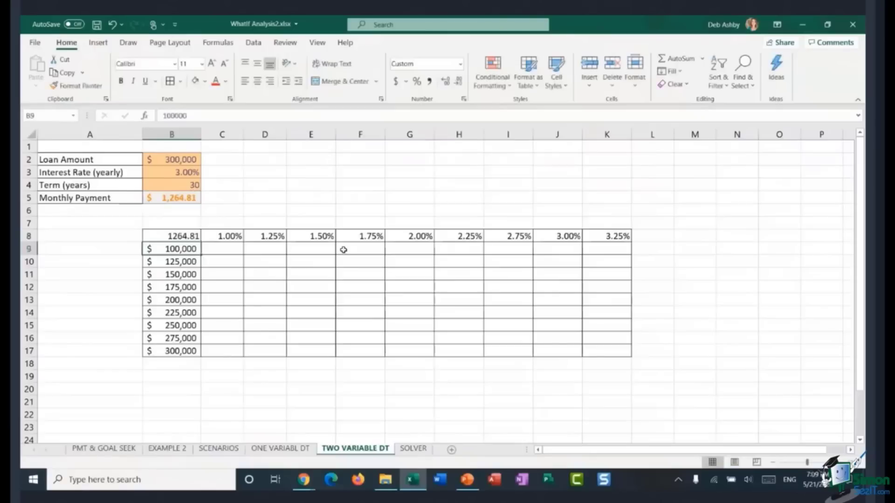
pyautogui.click(360, 210)
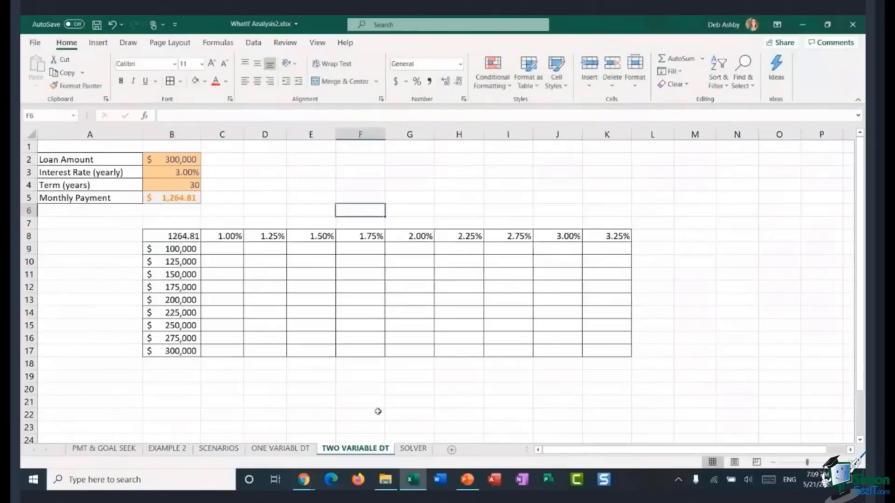
# Step: Create a Data Table over B8:K17 with B3 as the row input cell and B2 as the column input cell
pyautogui.moveTo(148, 237); pyautogui.dragTo(613, 347)
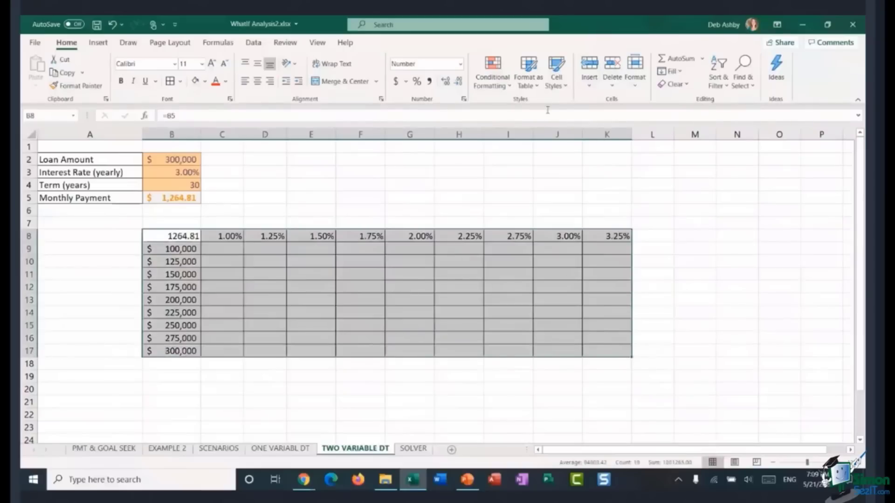
pyautogui.click(254, 42)
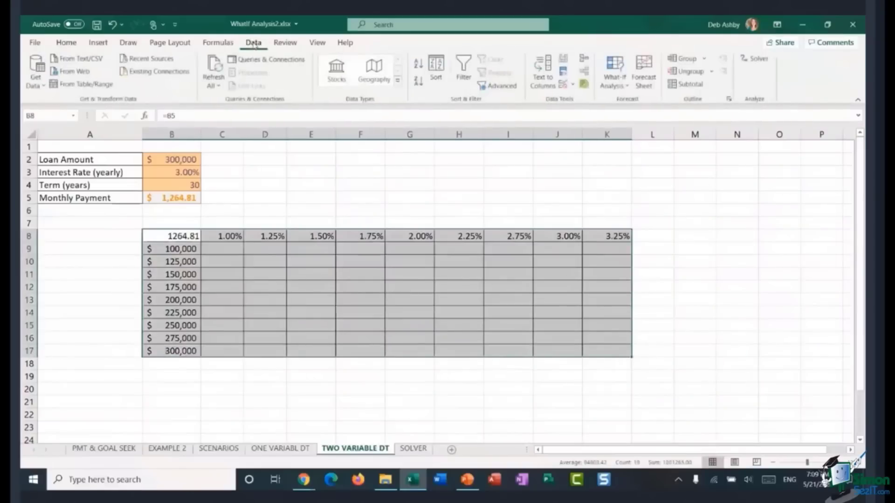
pyautogui.click(616, 83)
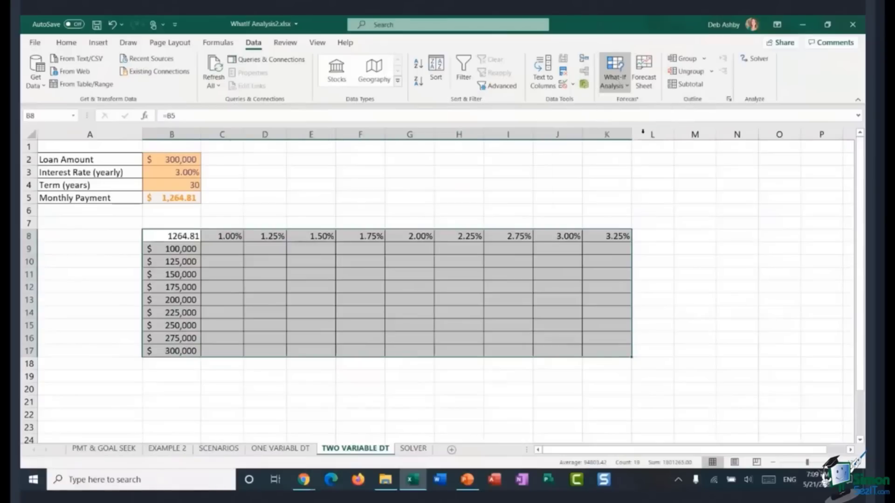
pyautogui.click(642, 133)
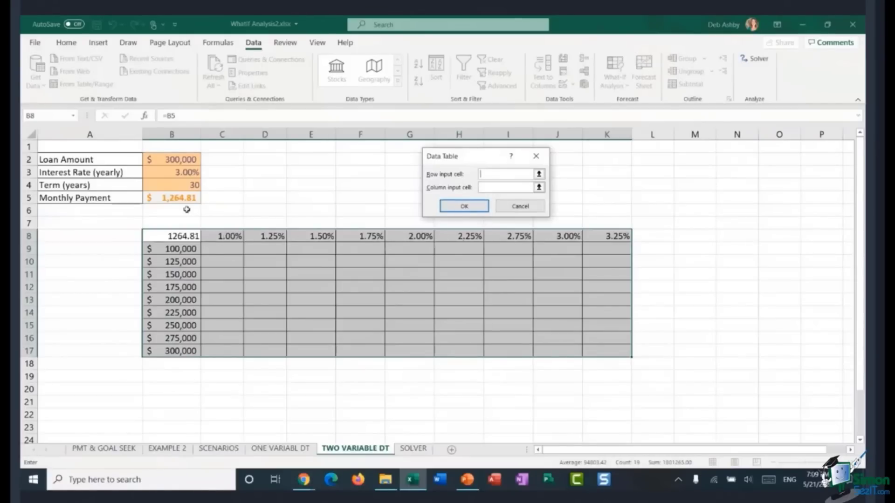
pyautogui.click(185, 173)
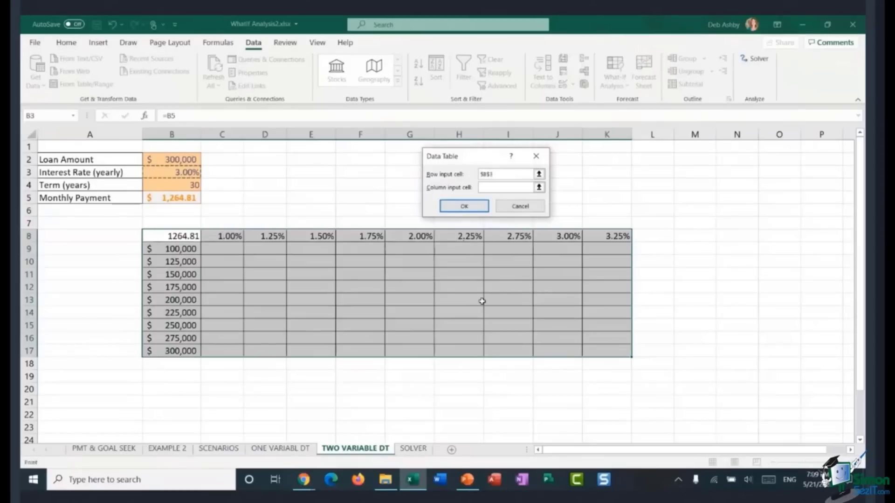
pyautogui.press('Tab')
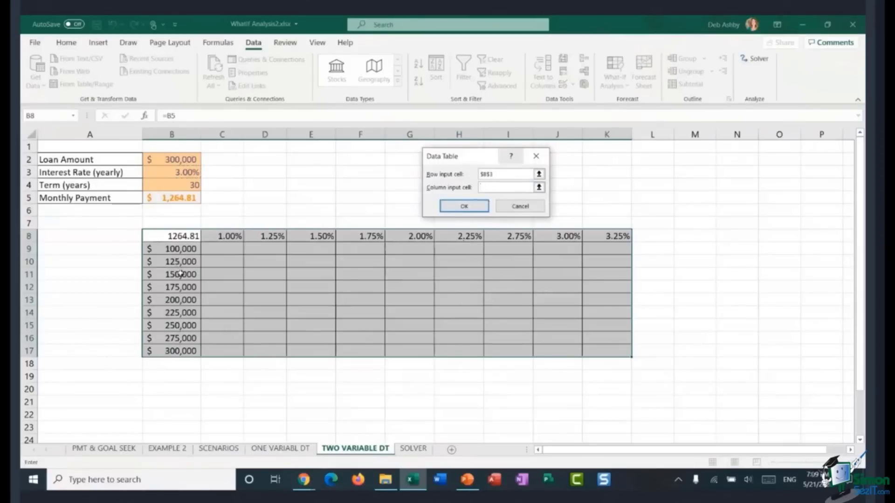
pyautogui.click(184, 161)
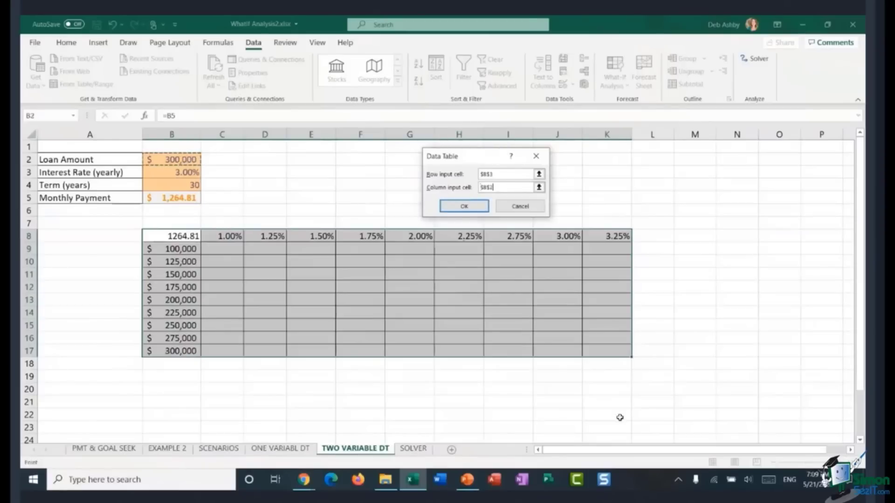
pyautogui.click(468, 207)
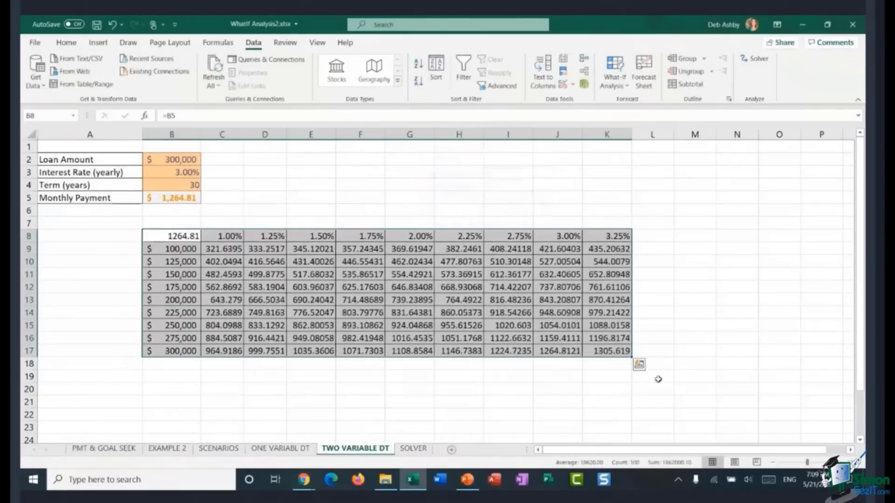
# Step: Apply the Accounting number format to the payment results in C9:K17
pyautogui.click(321, 288)
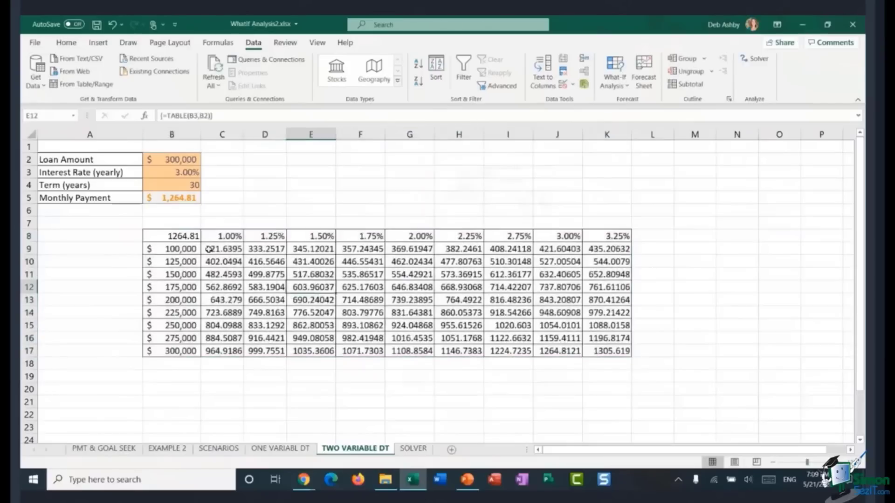
pyautogui.moveTo(209, 249); pyautogui.dragTo(605, 350)
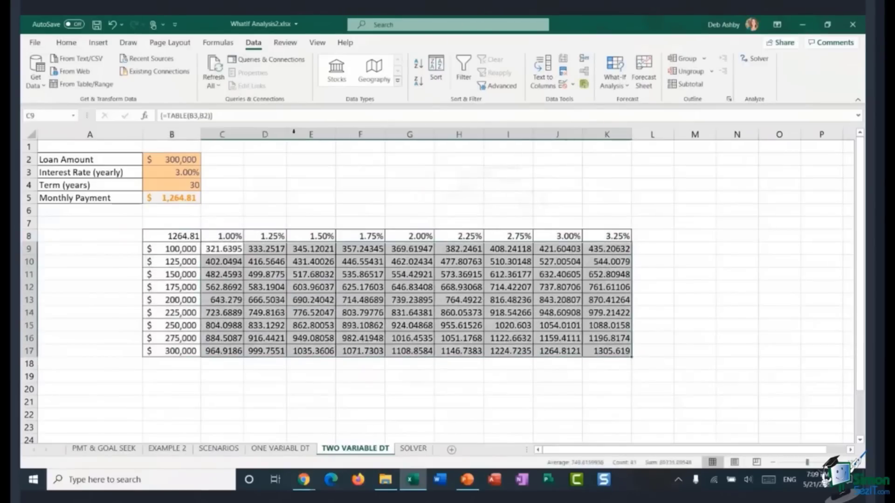
pyautogui.click(67, 43)
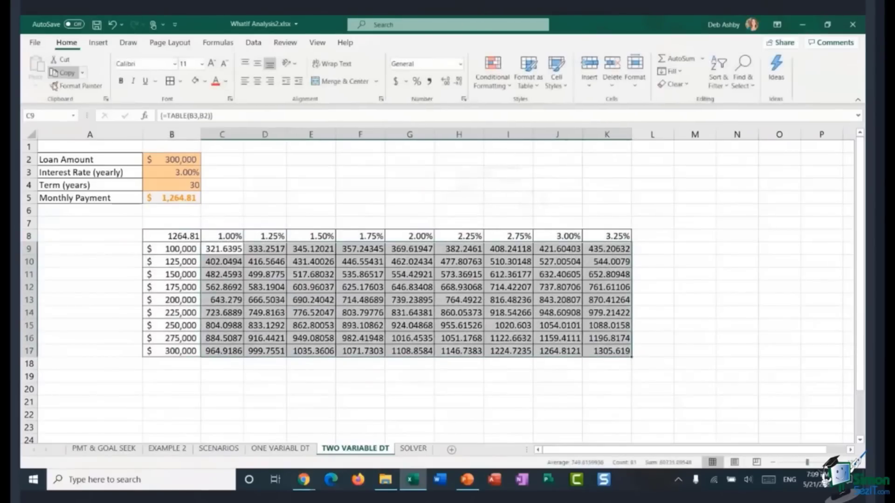
pyautogui.click(395, 81)
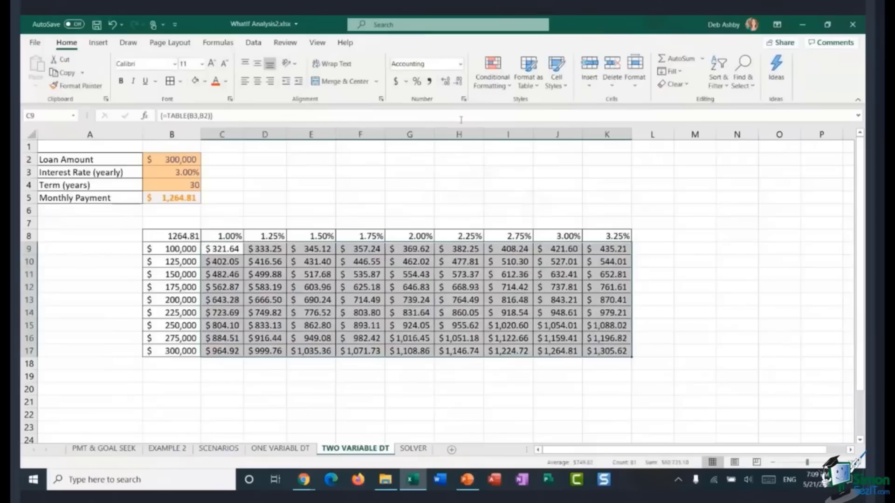
# Step: Apply a red-to-green color scale conditional format to the payment results in C9:K17
pyautogui.click(495, 80)
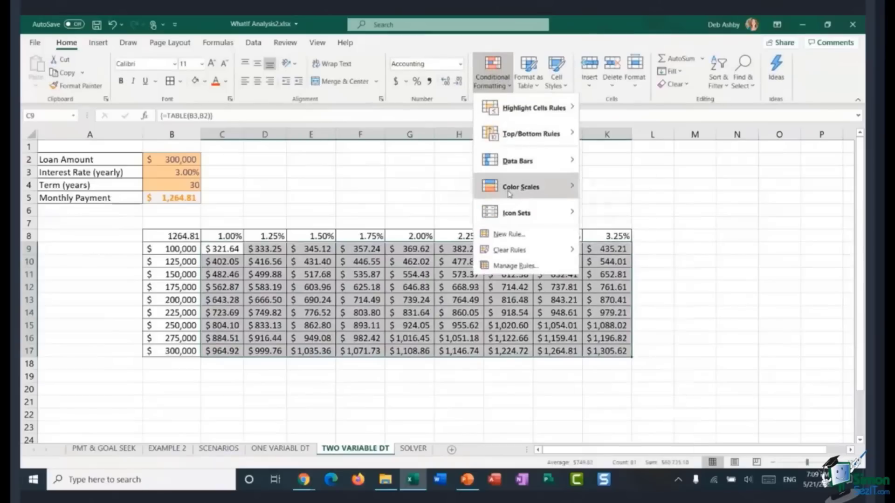
pyautogui.moveTo(508, 189)
pyautogui.click(590, 183)
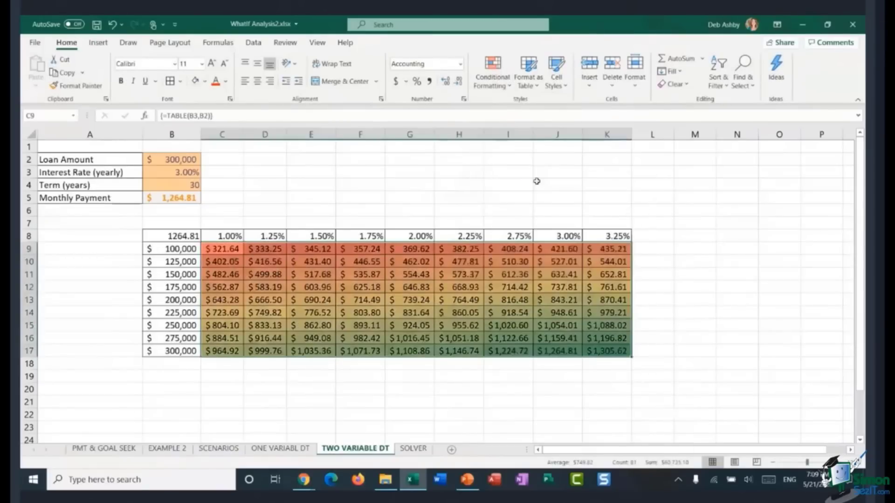
pyautogui.click(458, 185)
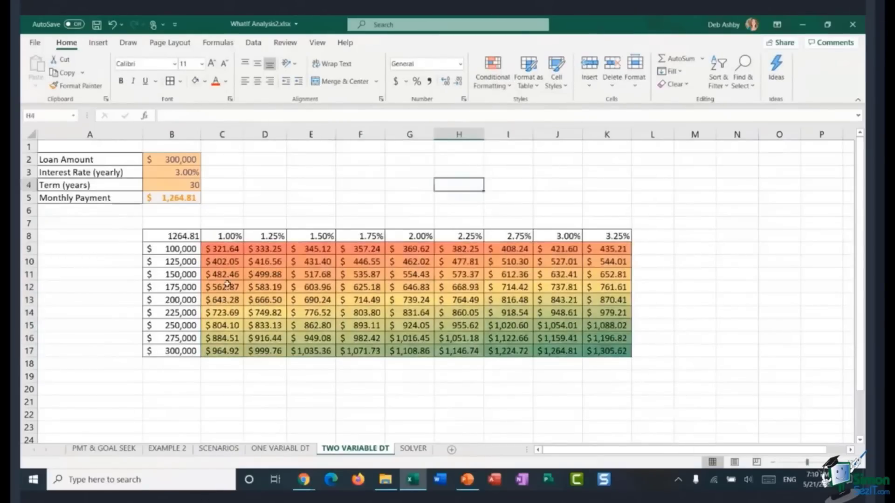
# Step: Hide the value in B8 by giving it the custom number format ";"
pyautogui.click(172, 239)
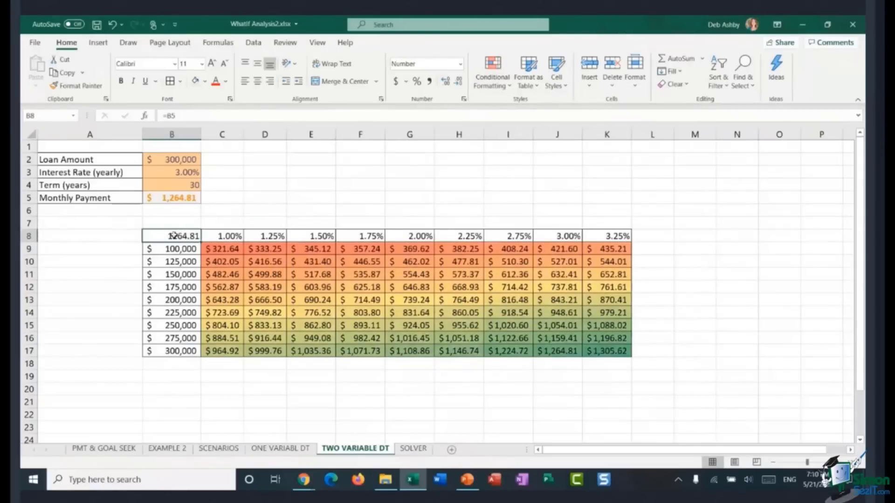
pyautogui.rightClick(172, 236)
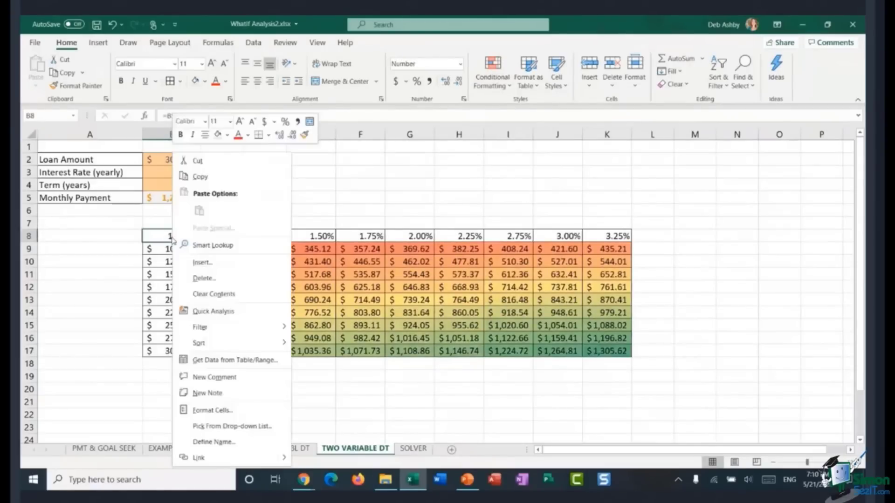
pyautogui.click(212, 410)
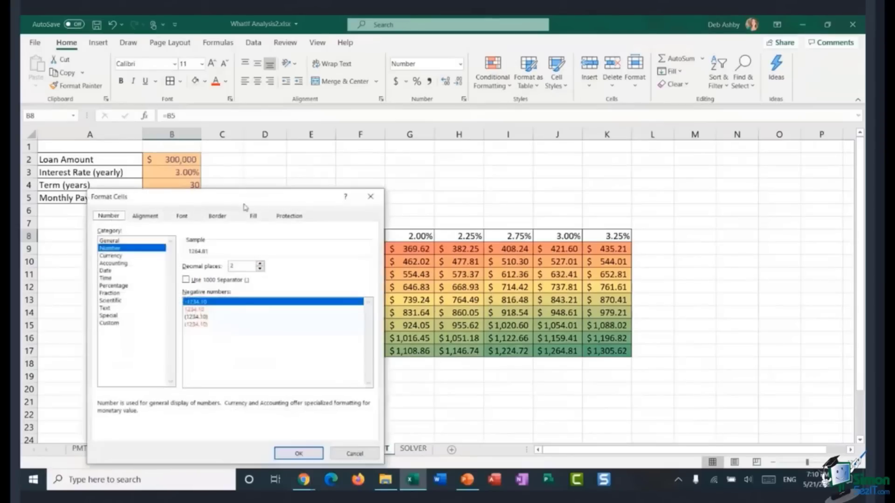
pyautogui.moveTo(243, 199); pyautogui.dragTo(541, 94)
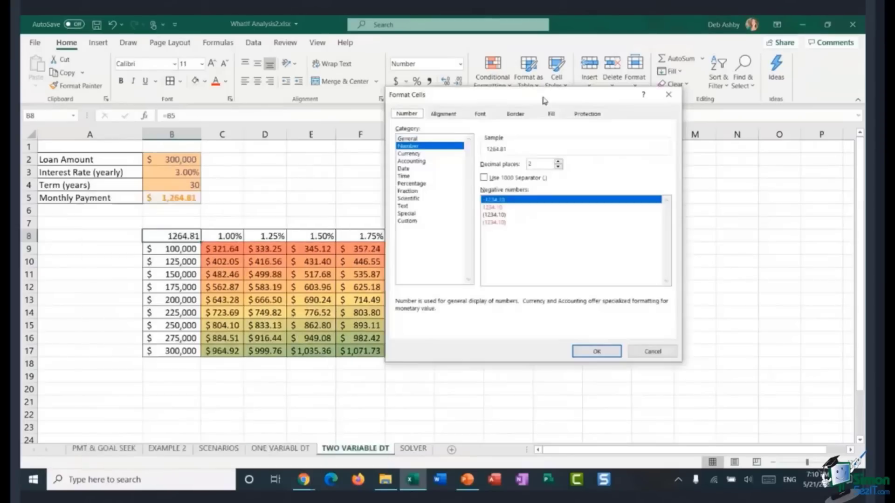
pyautogui.click(411, 218)
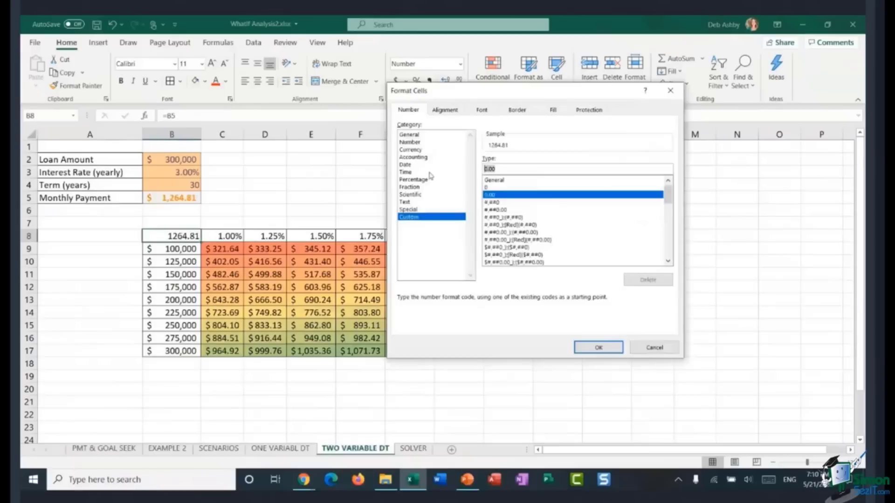
pyautogui.write(';;;')
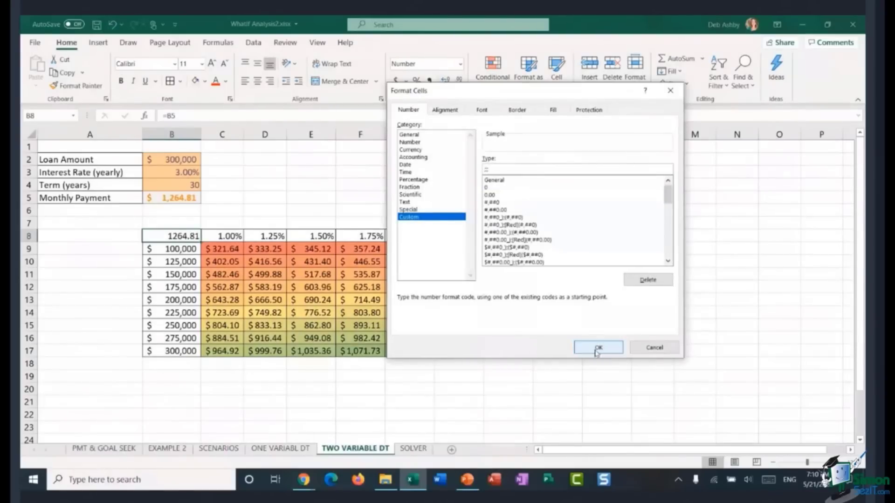
pyautogui.click(597, 350)
pyautogui.click(747, 273)
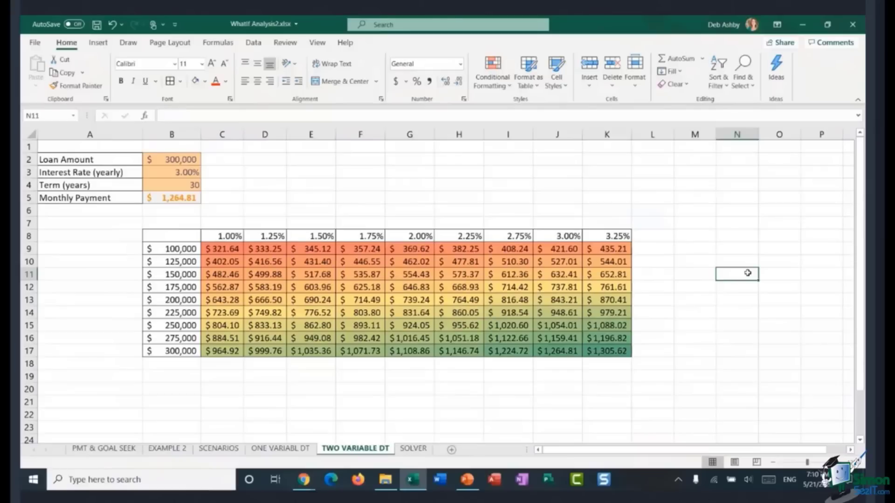
pyautogui.click(470, 390)
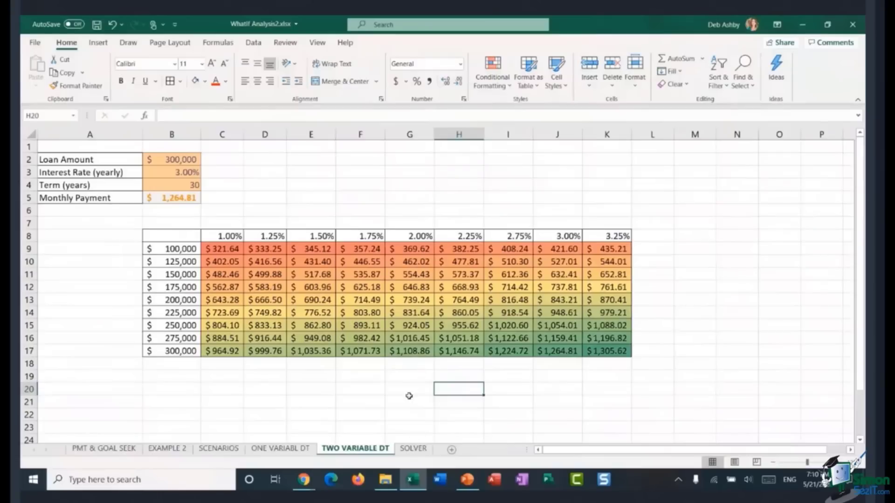
# Step: On the SOLVER sheet, check the active add-ins in Excel Options for the Solver Add-in
pyautogui.click(414, 451)
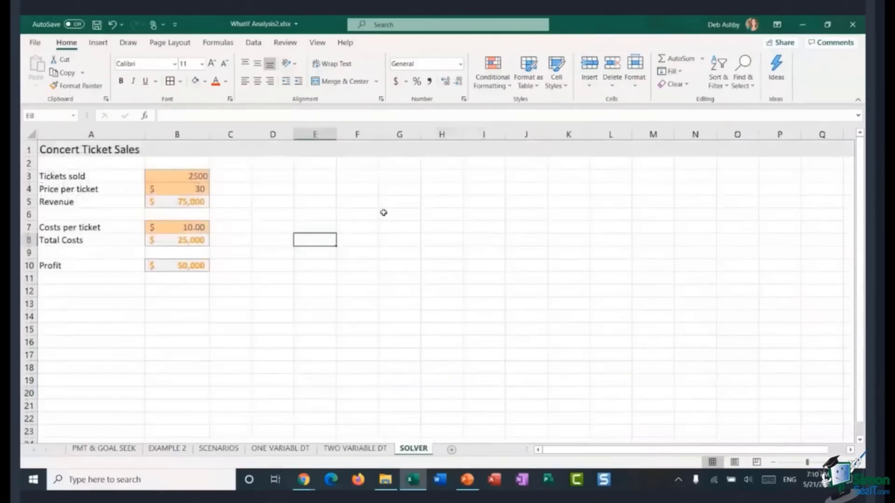
pyautogui.click(253, 43)
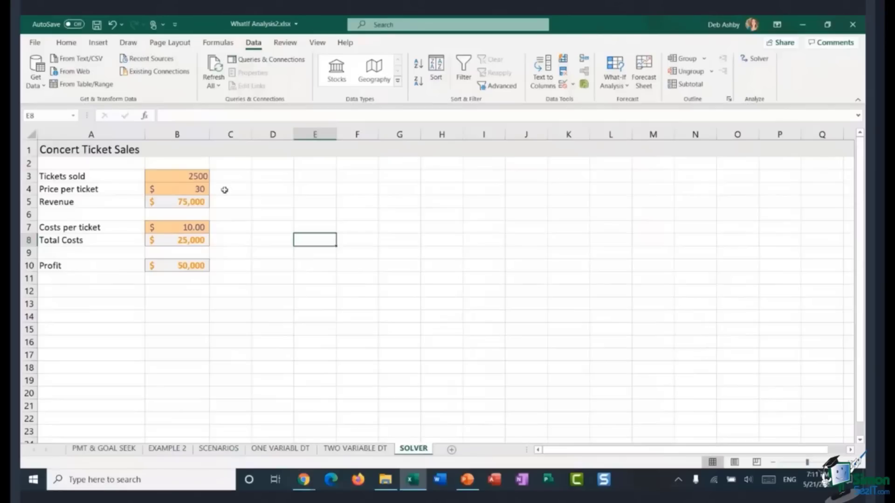
pyautogui.click(38, 44)
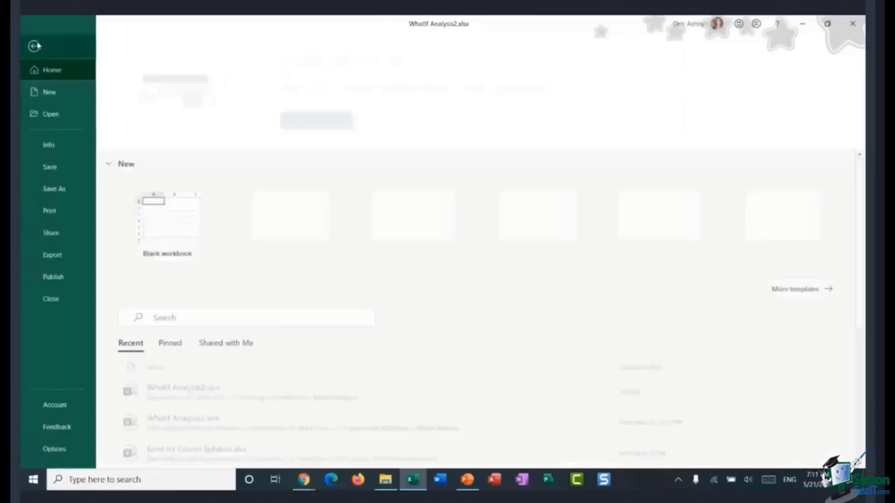
pyautogui.click(60, 448)
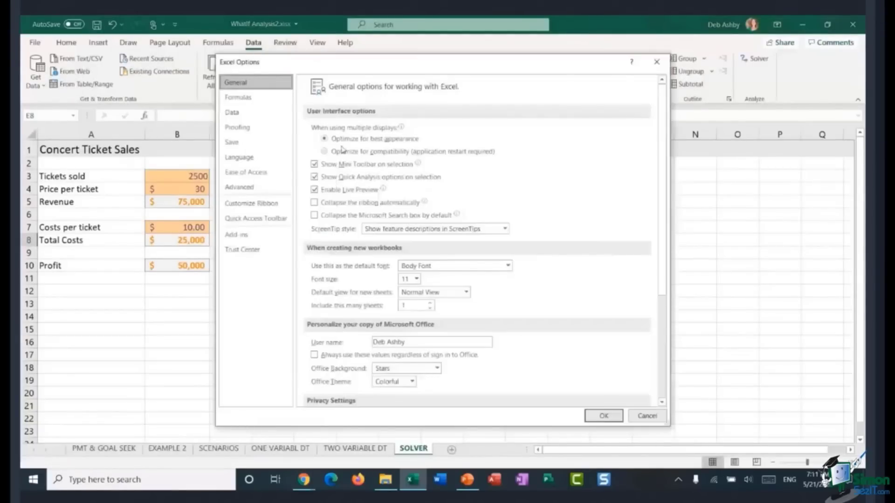
pyautogui.click(238, 236)
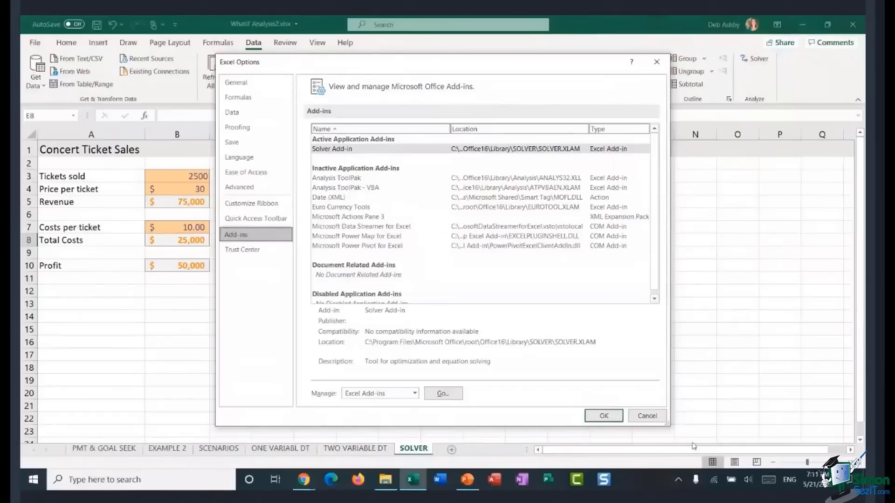
pyautogui.click(652, 418)
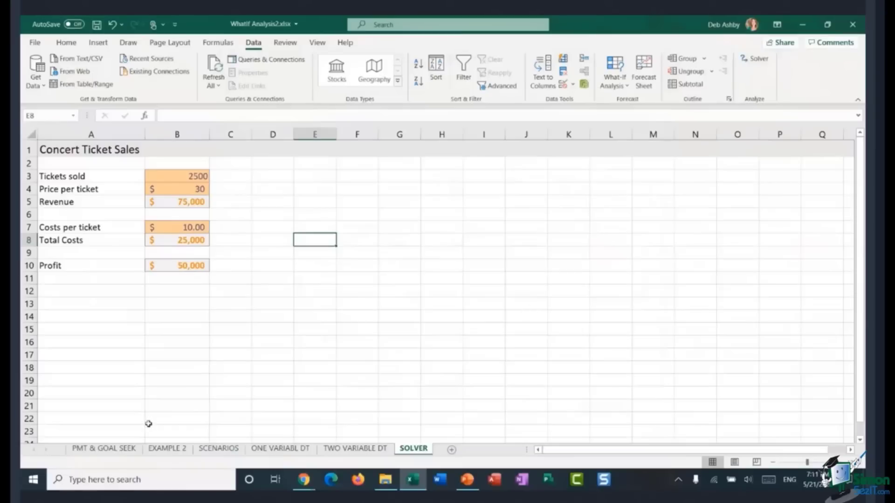
# Step: Switch to the PMT & GOAL SEEK sheet and view its top
pyautogui.click(115, 448)
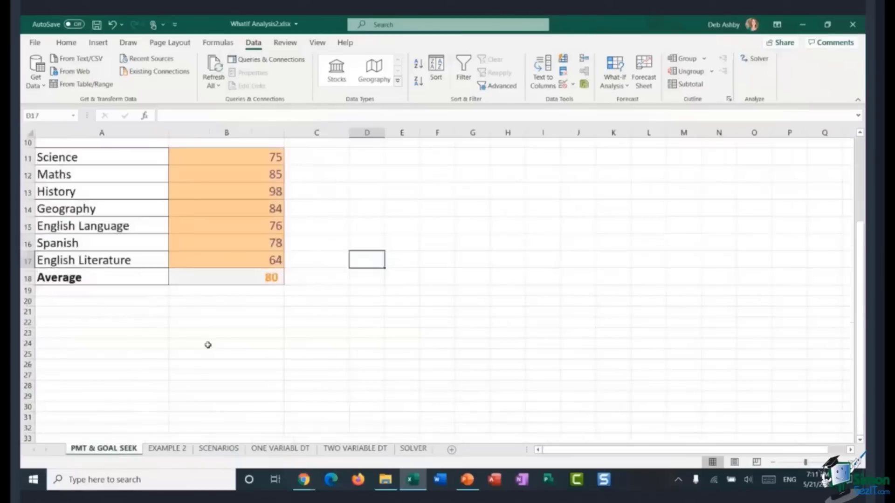
pyautogui.scroll(3, 207, 344)
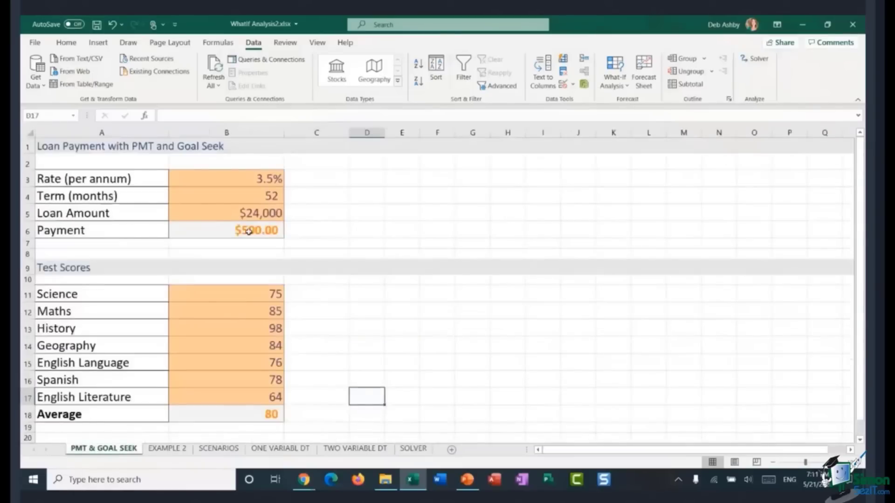
pyautogui.click(614, 83)
pyautogui.click(629, 117)
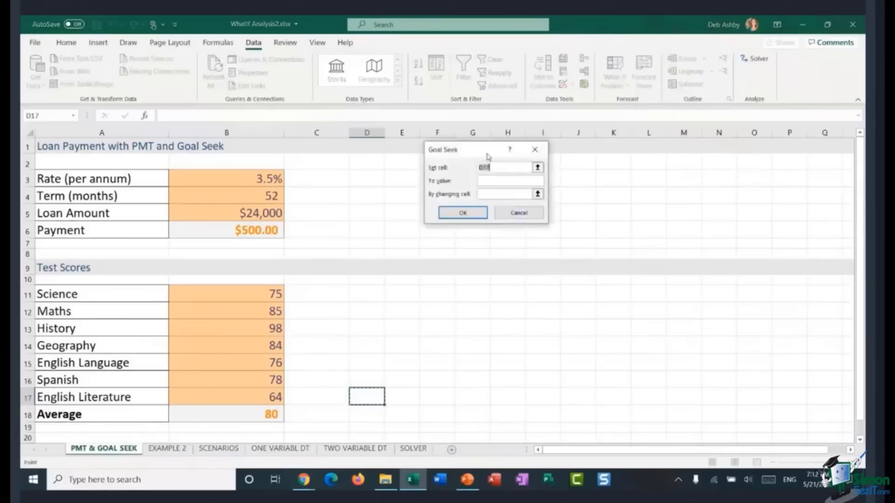
pyautogui.moveTo(489, 155); pyautogui.dragTo(401, 161)
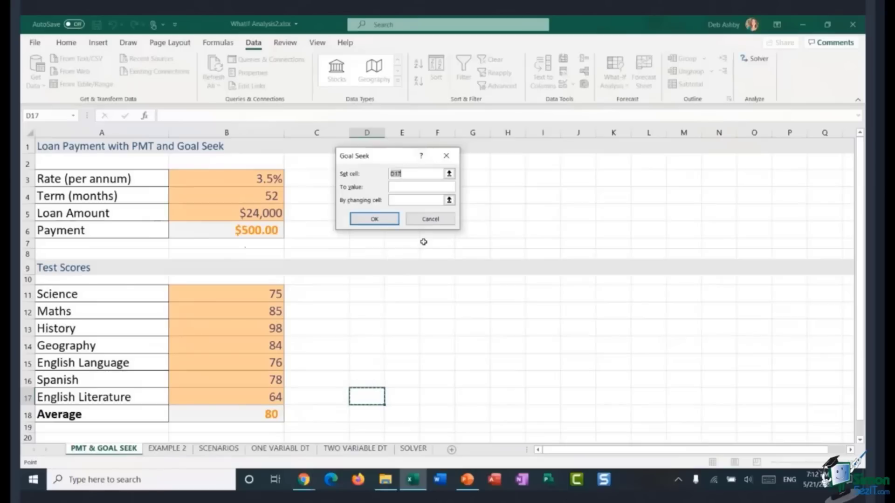
pyautogui.click(440, 219)
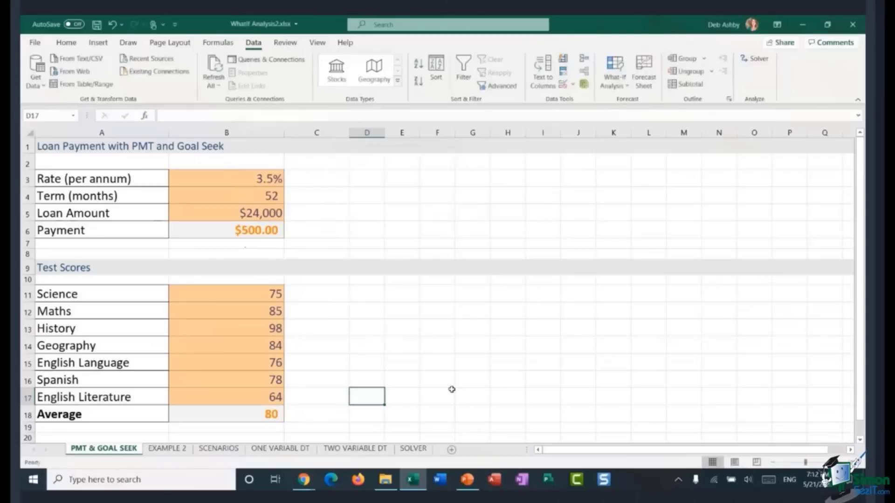
# Step: Switch to the SOLVER sheet and inspect the inputs and formulas in cells B3 through B10
pyautogui.click(413, 449)
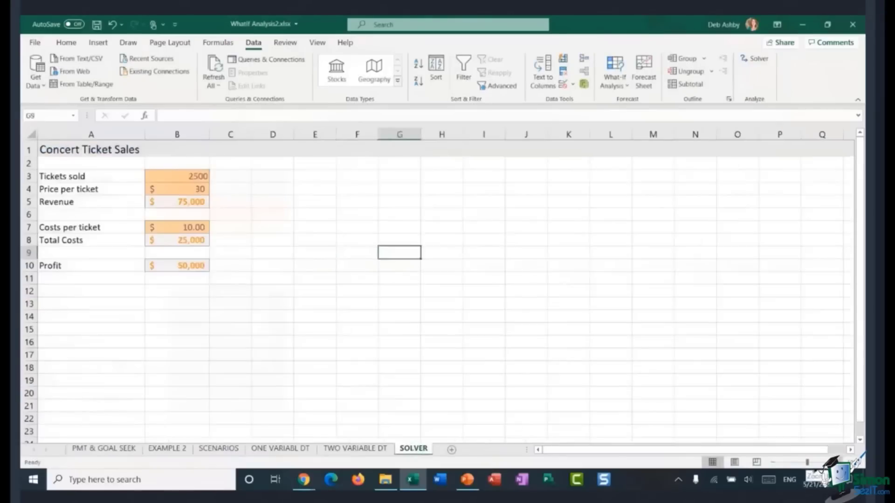
pyautogui.moveTo(806, 462); pyautogui.dragTo(808, 462)
pyautogui.click(841, 461)
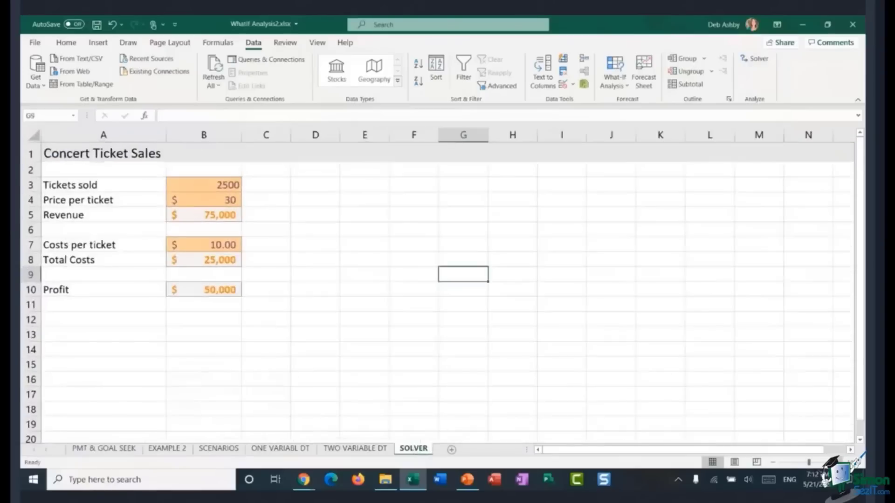
pyautogui.click(430, 210)
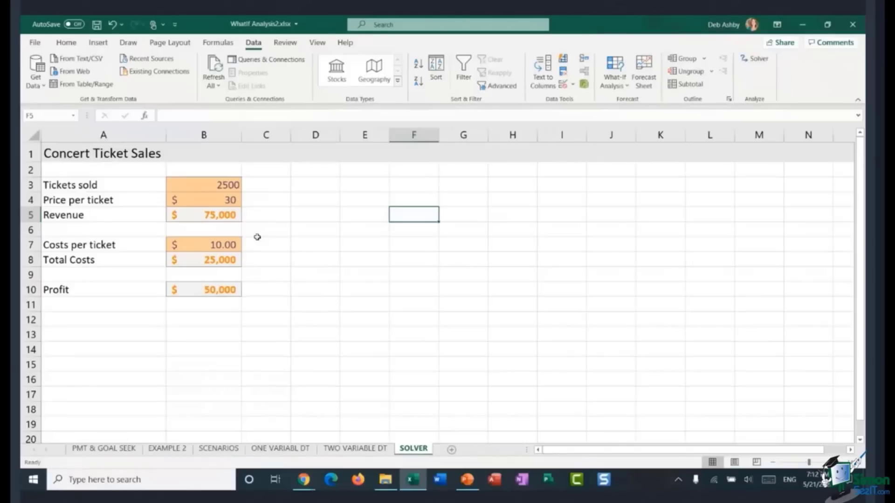
pyautogui.click(202, 189)
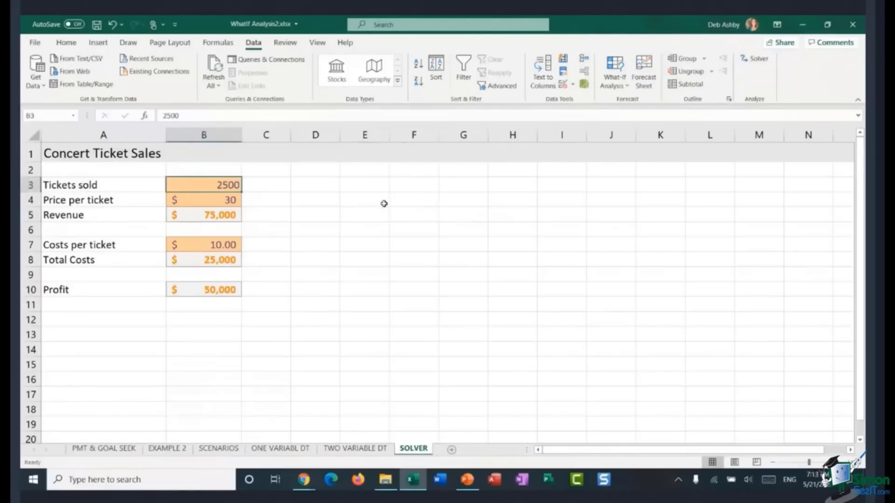
pyautogui.click(208, 201)
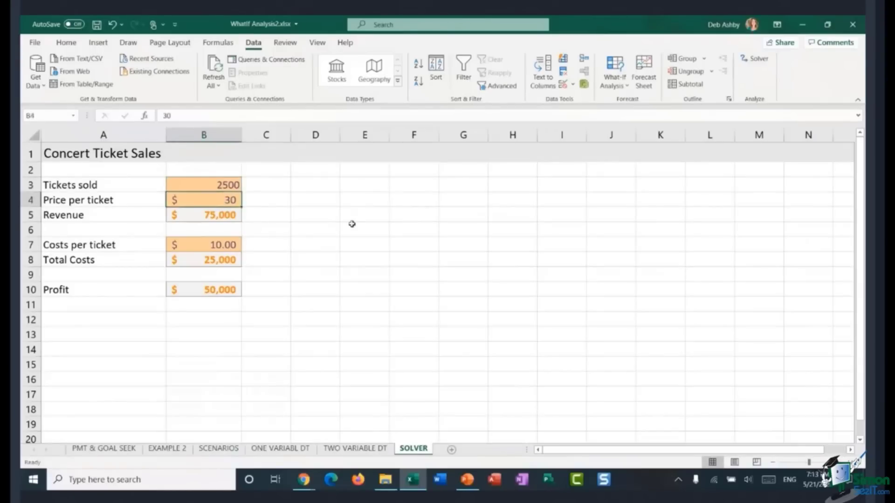
pyautogui.click(191, 213)
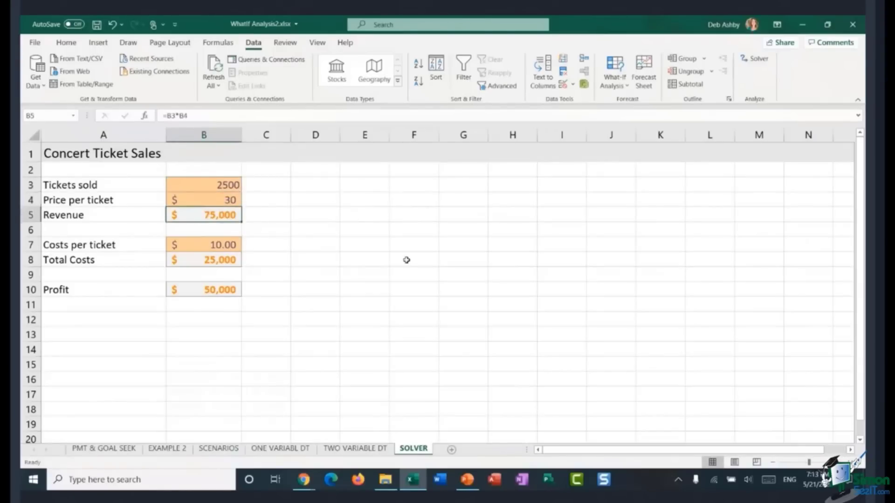
pyautogui.click(206, 185)
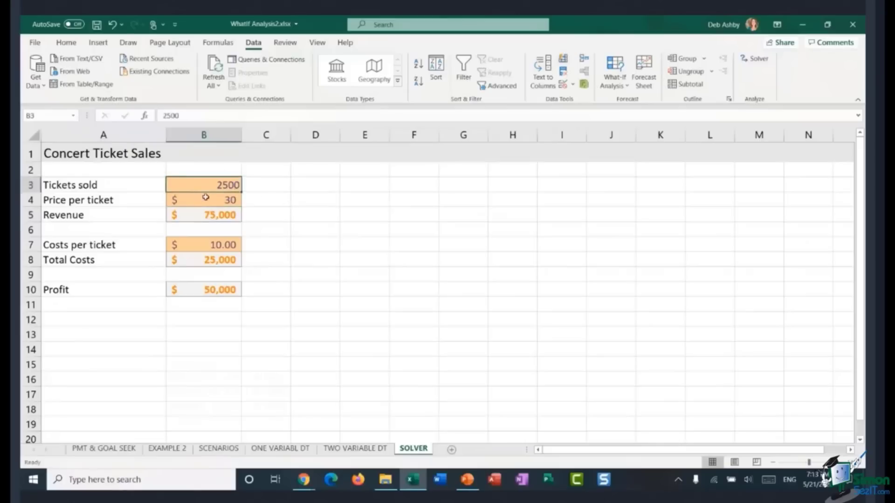
pyautogui.click(203, 199)
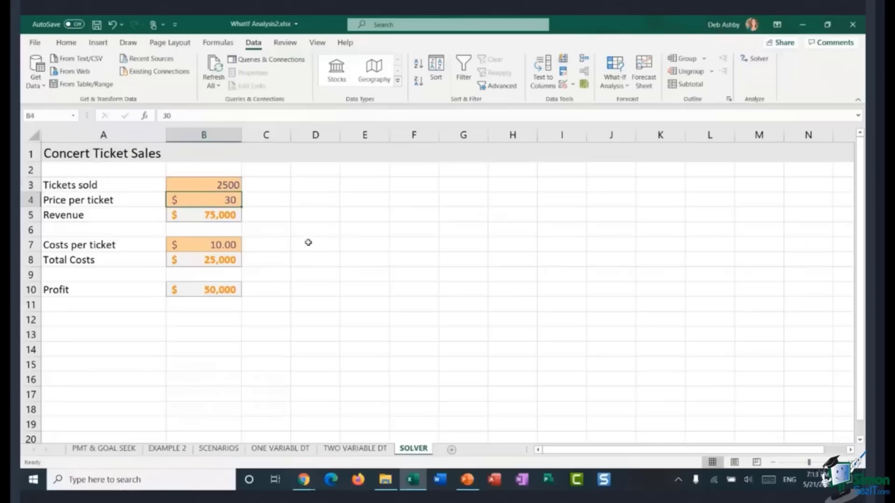
pyautogui.click(195, 219)
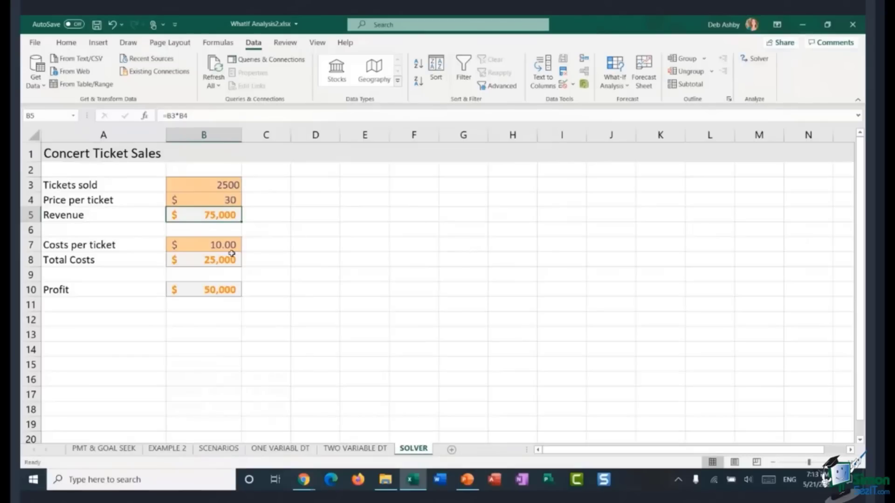
pyautogui.click(194, 248)
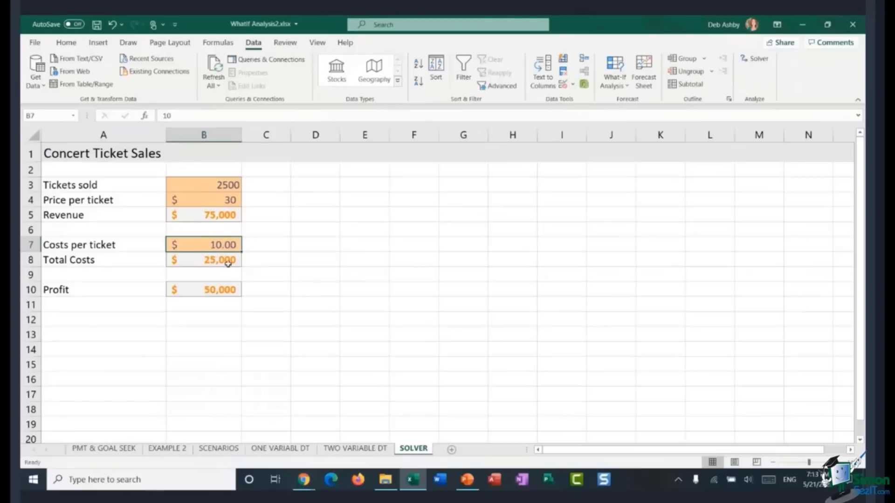
pyautogui.click(202, 262)
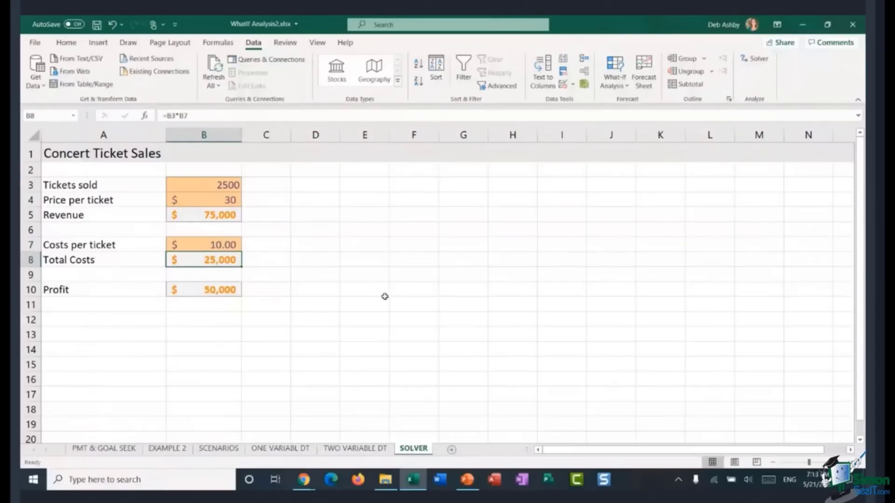
pyautogui.click(200, 290)
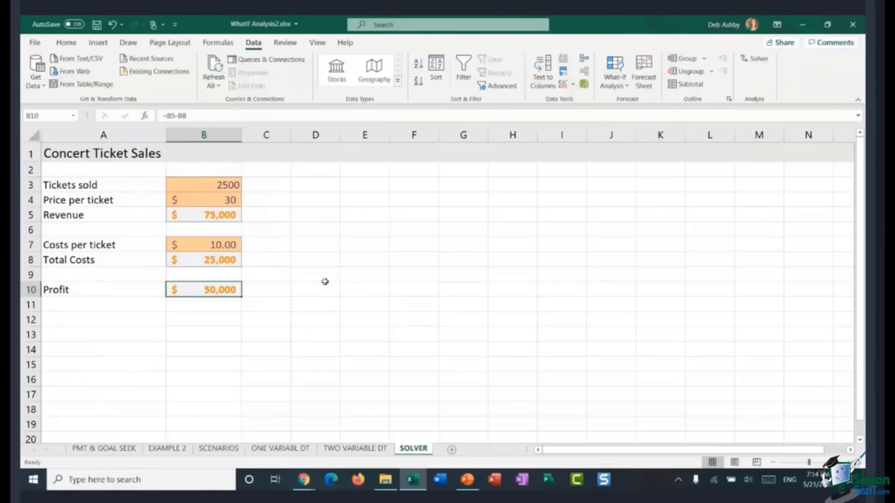
pyautogui.click(298, 233)
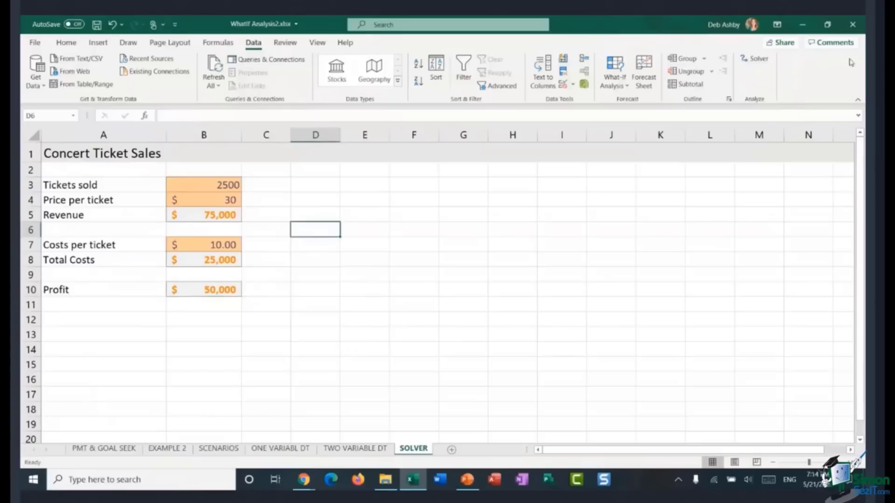
# Step: Open Solver and set the objective cell B10 to reach a value of 60000
pyautogui.click(752, 63)
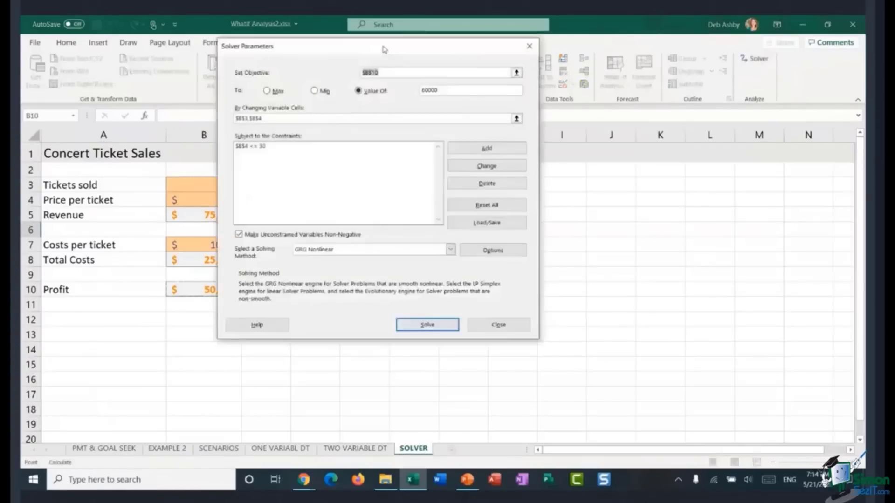
pyautogui.moveTo(384, 49); pyautogui.dragTo(499, 87)
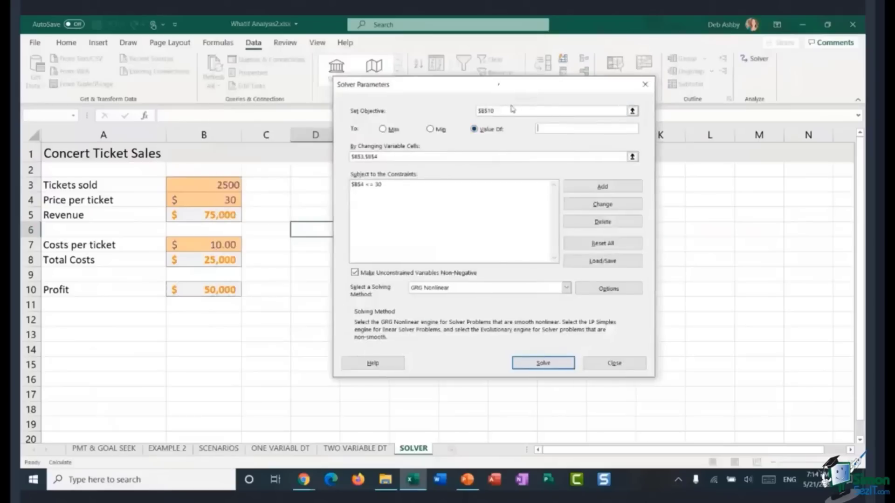
pyautogui.press('BackSpace')
pyautogui.click(206, 290)
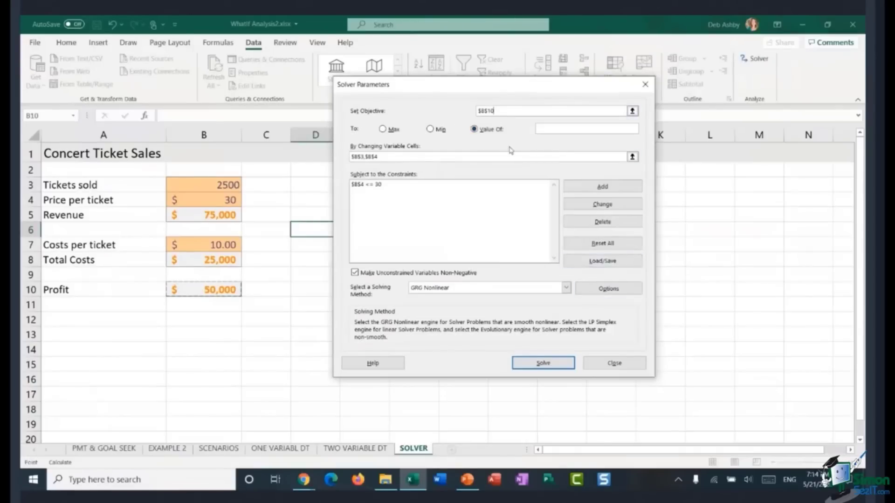
pyautogui.click(558, 129)
pyautogui.write('60000')
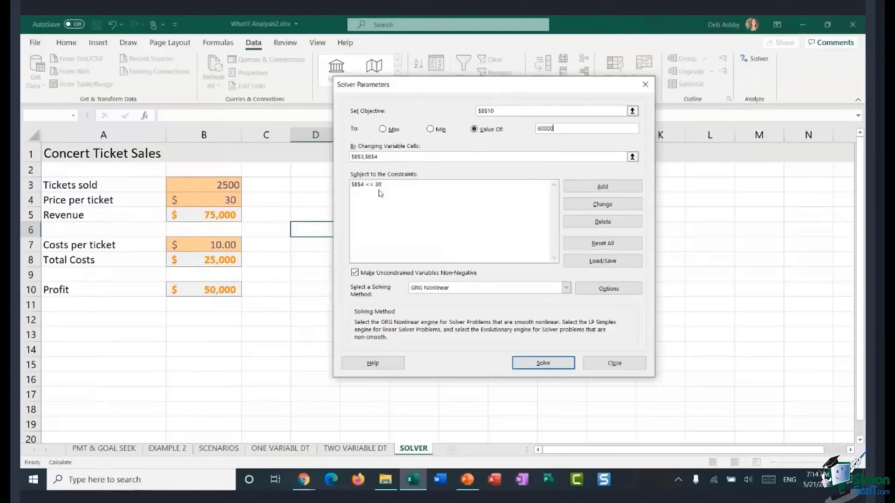
# Step: Delete the existing price constraint and clear the changing variable cells in the Solver parameters
pyautogui.click(354, 184)
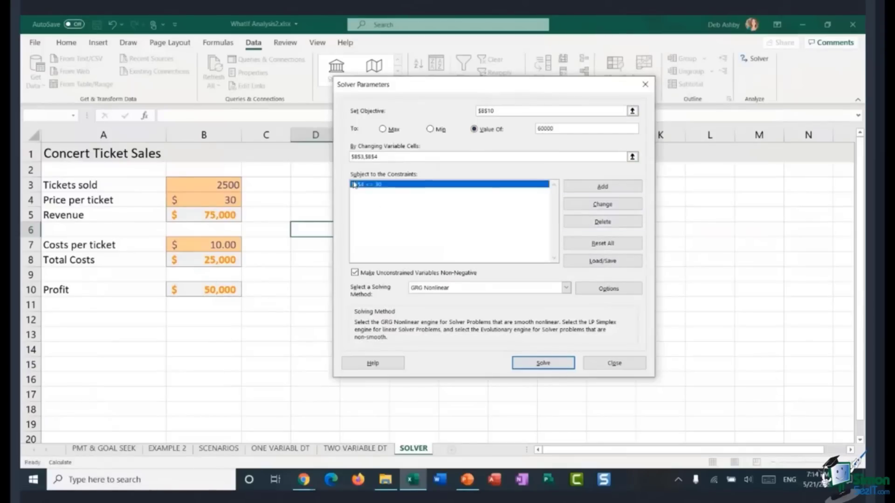
pyautogui.click(611, 222)
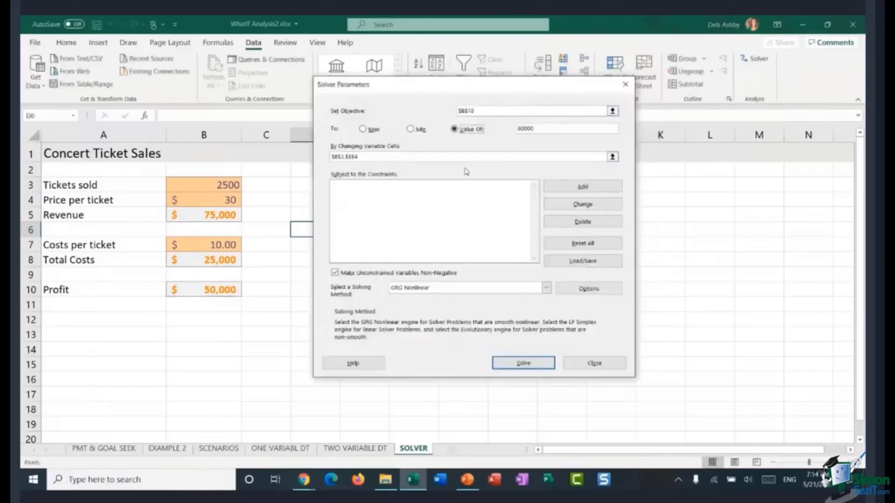
pyautogui.click(366, 156)
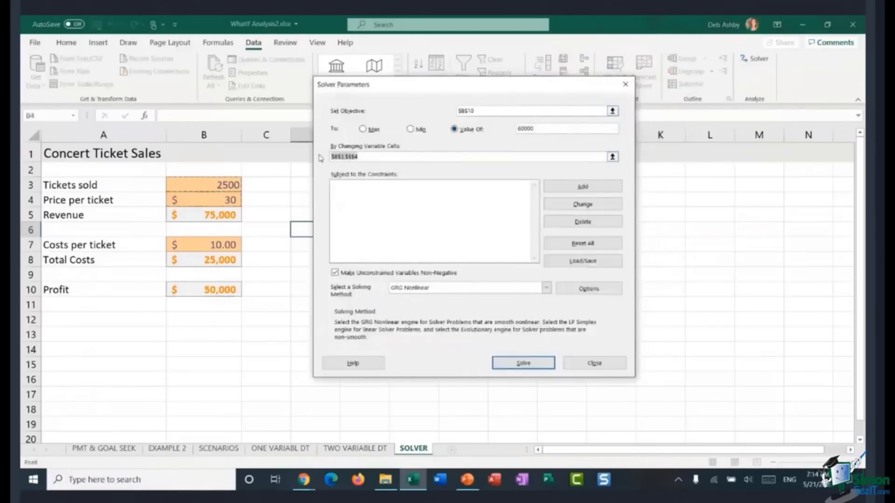
pyautogui.press('Delete')
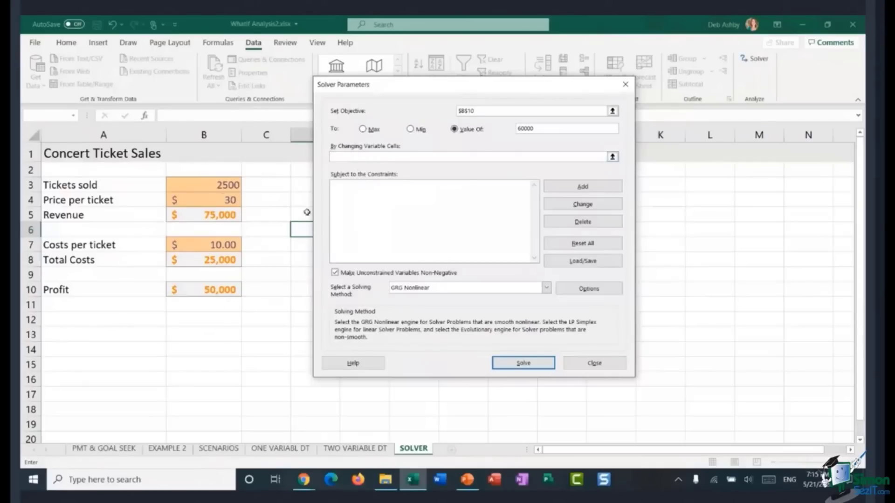
# Step: Set the changing variable cells to B3:B4, run Solver, and discard the solution to restore original values
pyautogui.click(185, 187)
pyautogui.keyDown('ctrl'); pyautogui.click(219, 203); pyautogui.keyUp('ctrl')
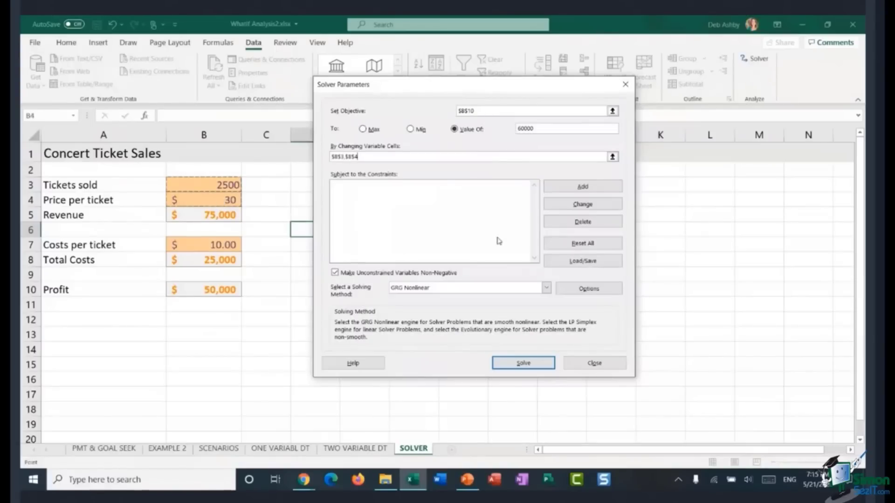
pyautogui.click(524, 365)
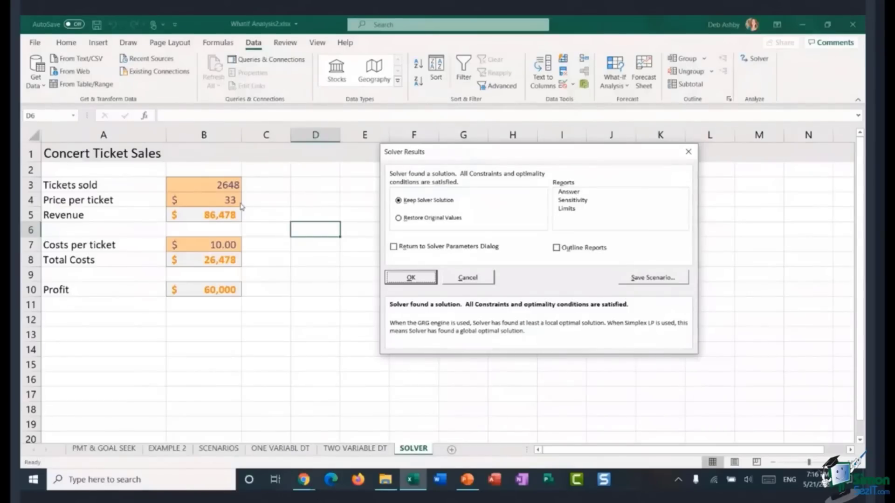
pyautogui.click(468, 278)
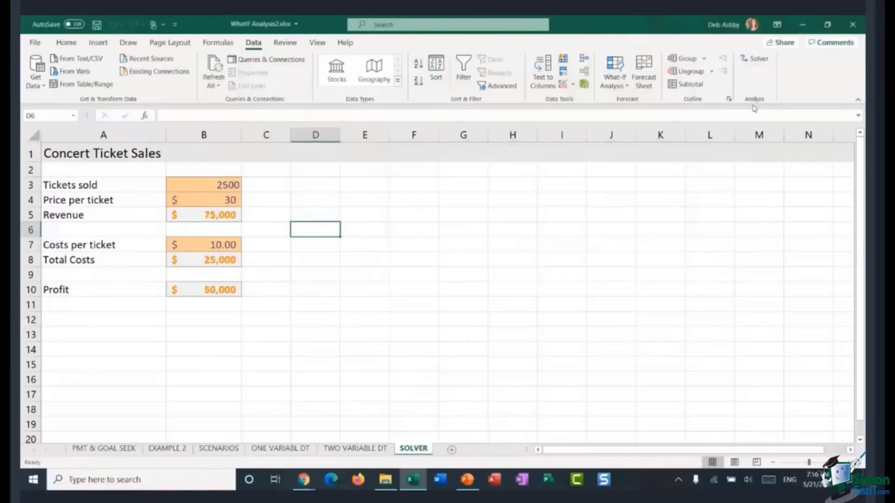
# Step: Reopen Solver and add a constraint limiting the price per ticket B4 to <= 30
pyautogui.click(756, 59)
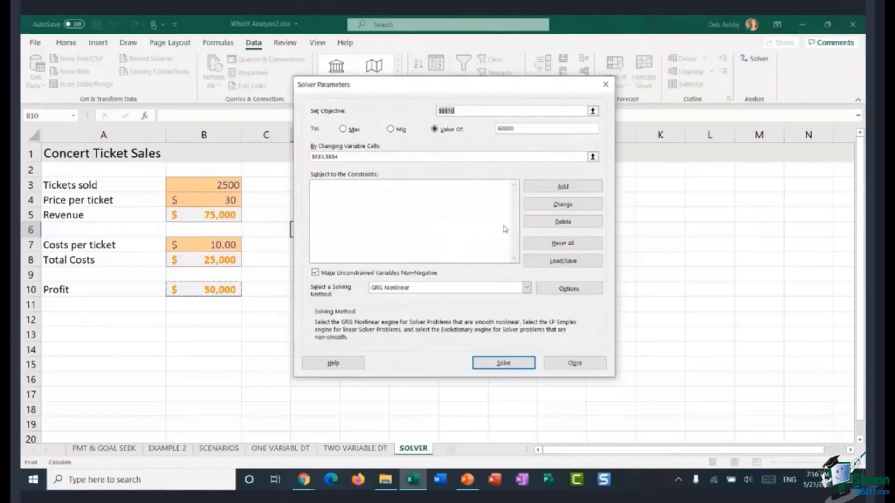
pyautogui.click(542, 186)
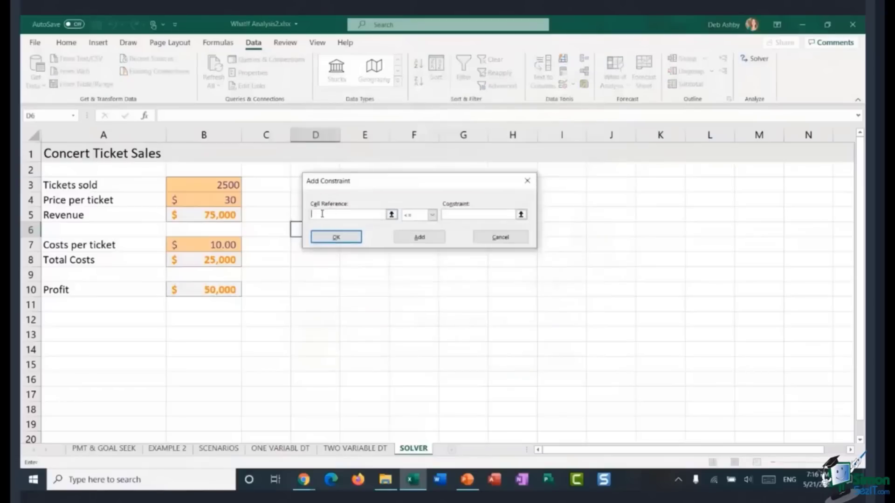
pyautogui.click(200, 200)
pyautogui.click(432, 215)
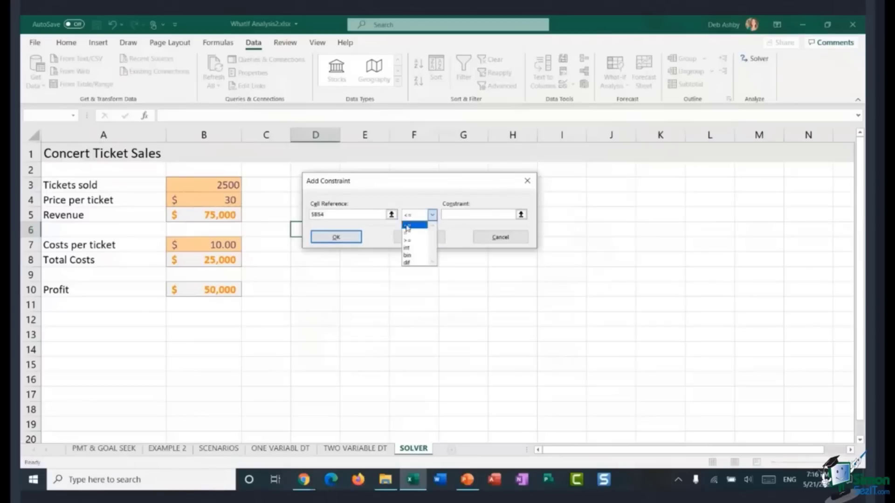
pyautogui.click(420, 229)
pyautogui.click(447, 215)
pyautogui.write('30')
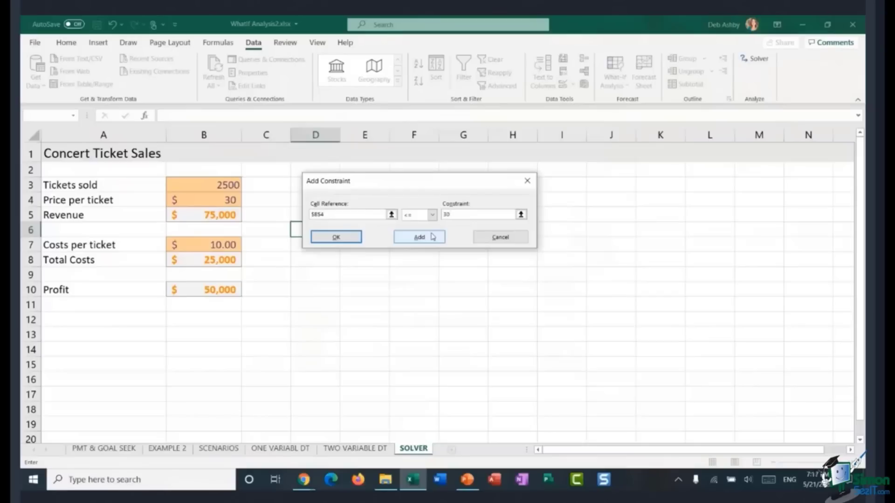
pyautogui.click(341, 238)
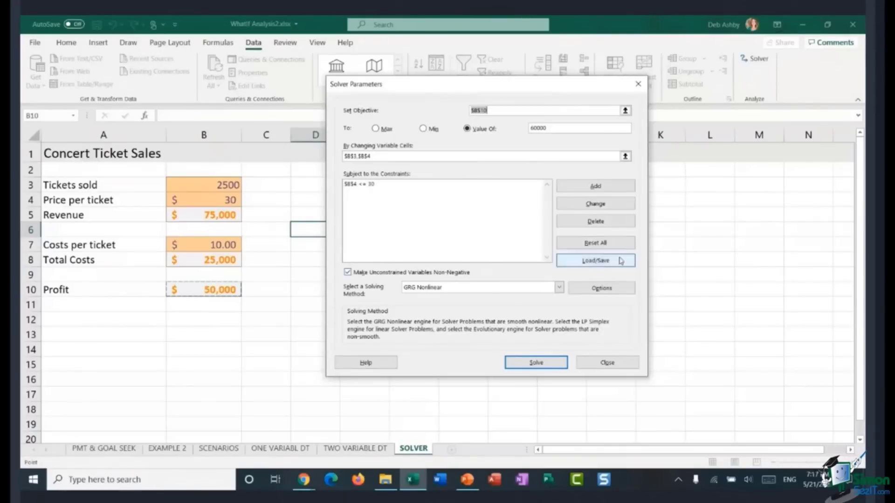
# Step: Run Solver with the price constraint applied
pyautogui.click(534, 363)
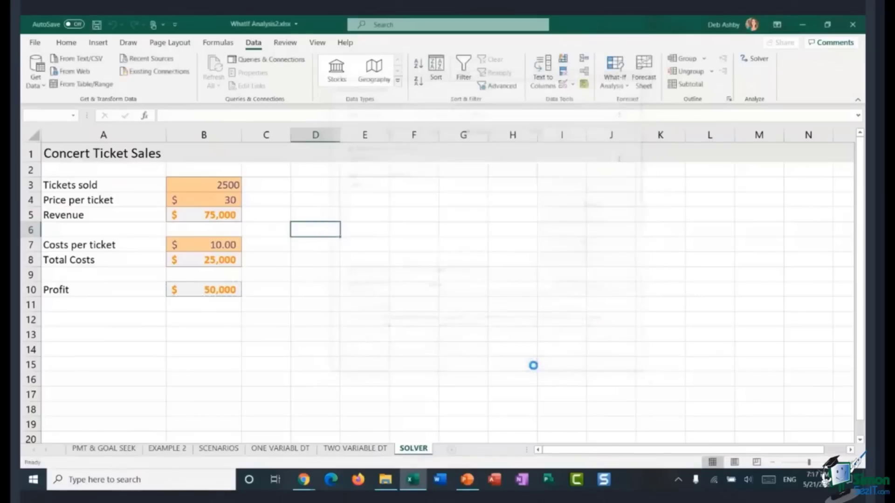
pyautogui.moveTo(404, 143); pyautogui.dragTo(456, 148)
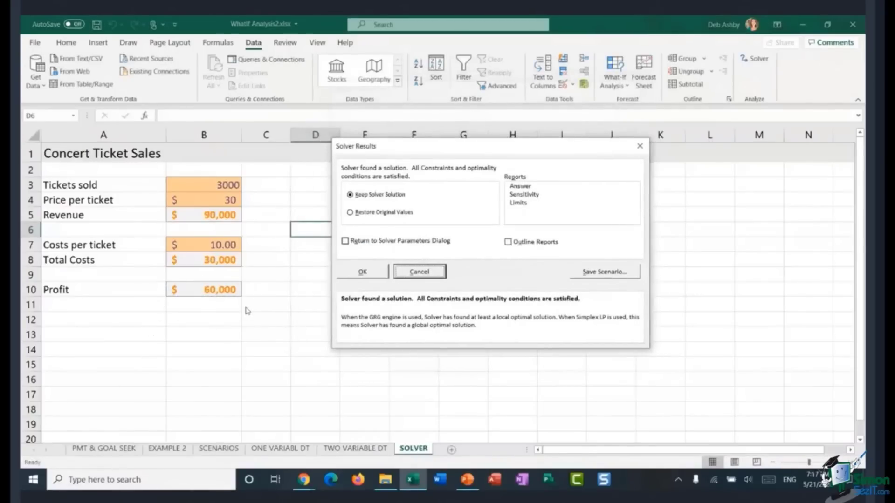